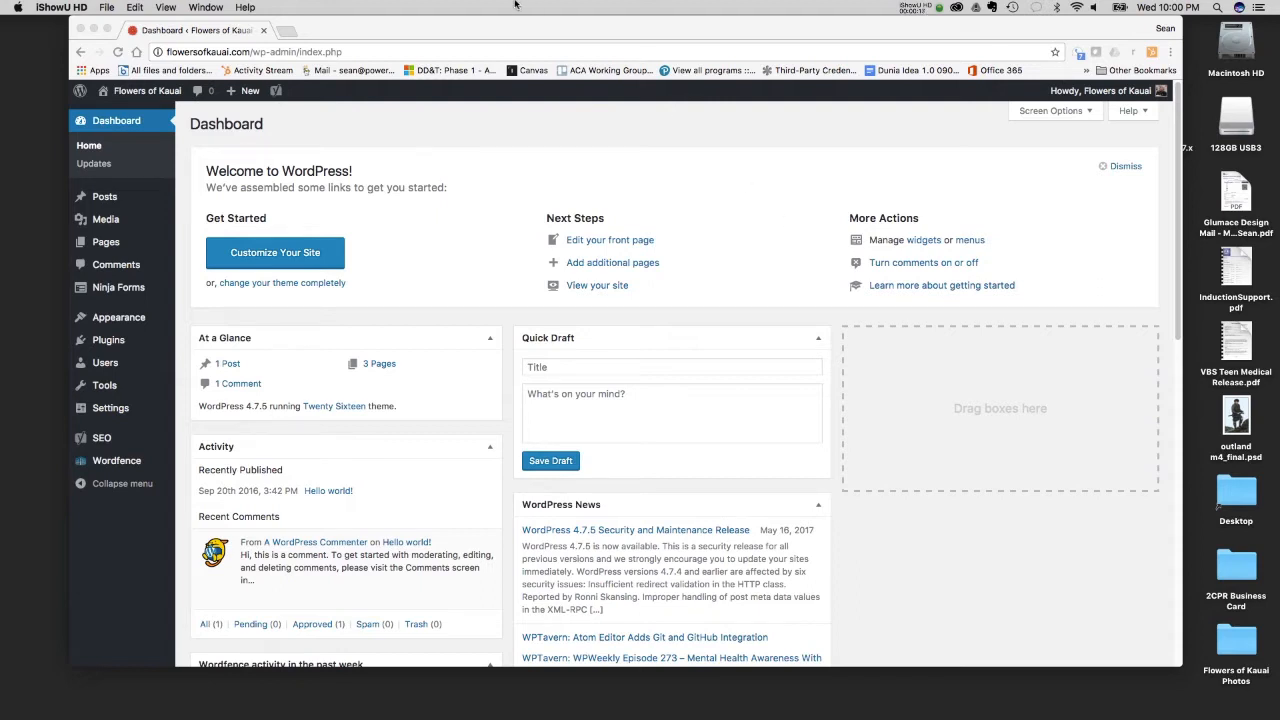
- Open the live Flowers of Kauai site in a new browser tab and look over its home page
click(311, 45)
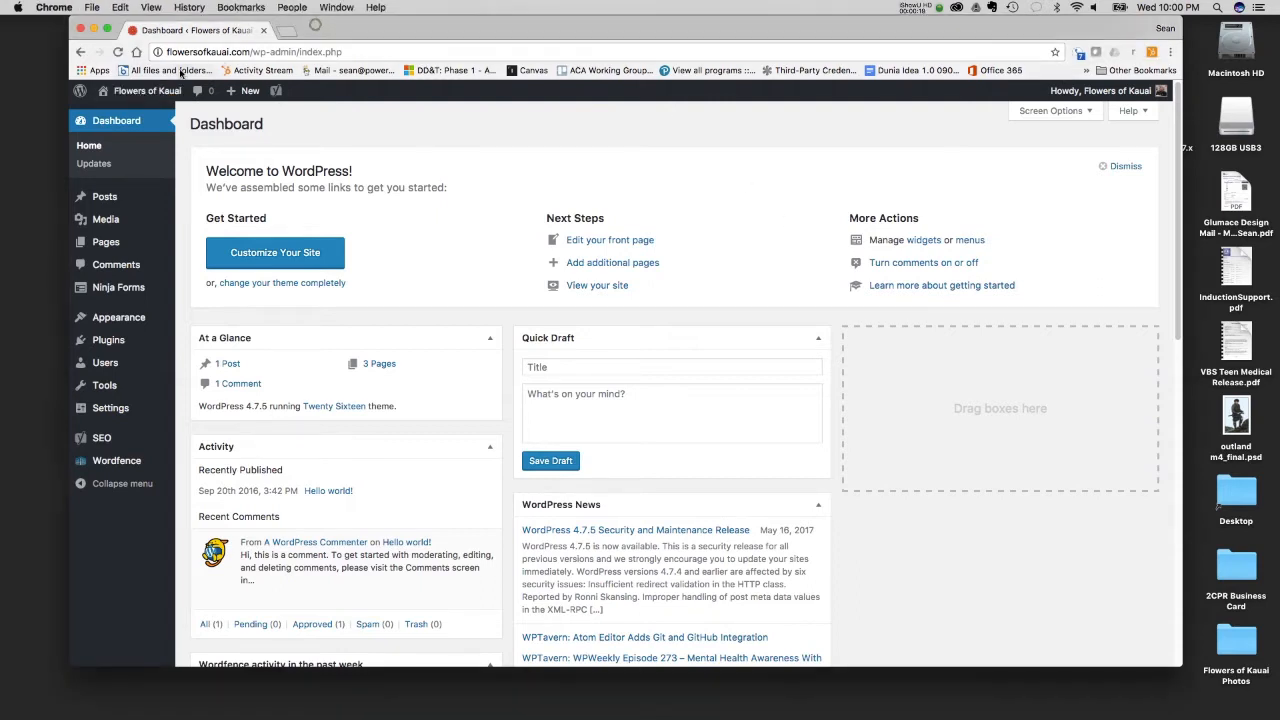
right_click(148, 115)
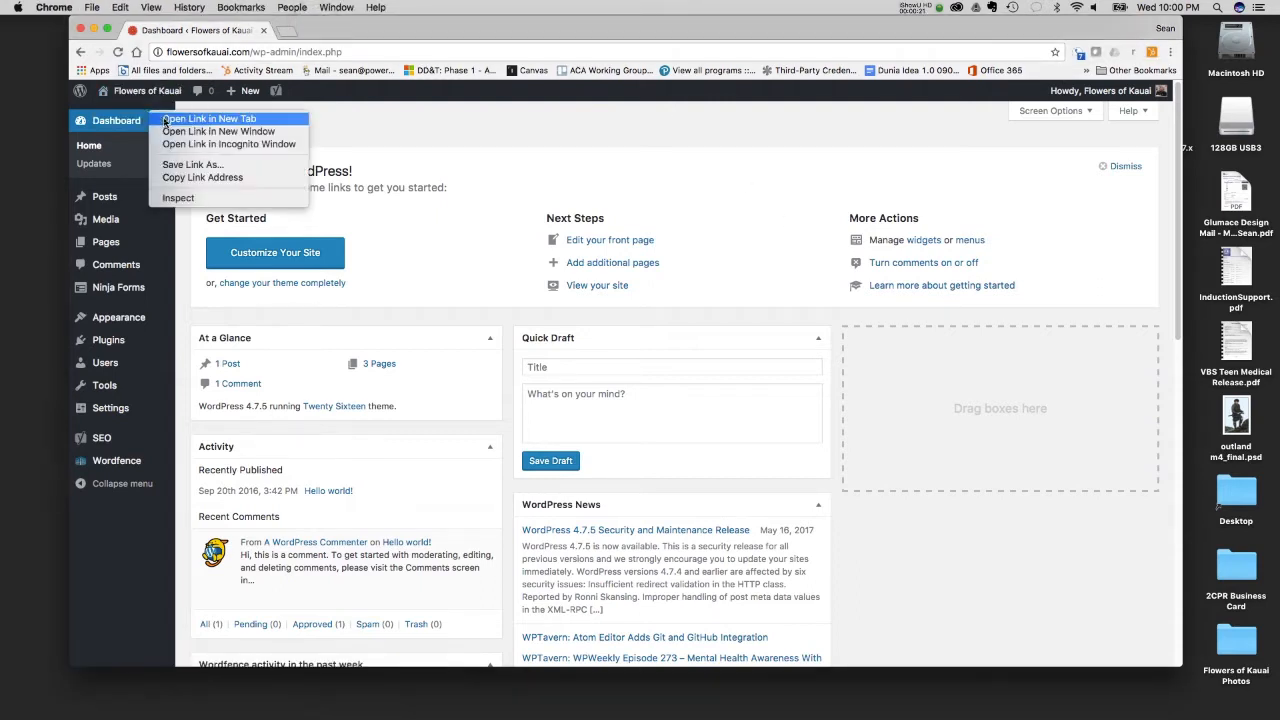
click(209, 118)
click(338, 31)
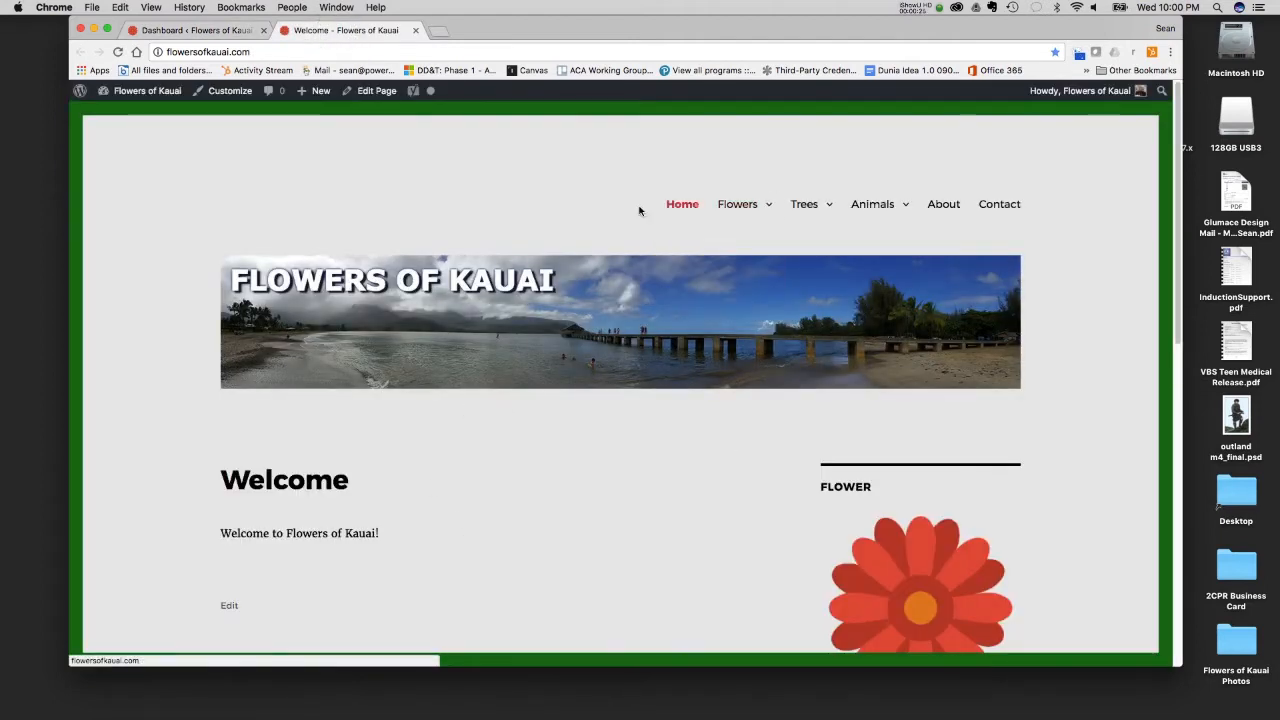
scroll(757, 375, down, 10)
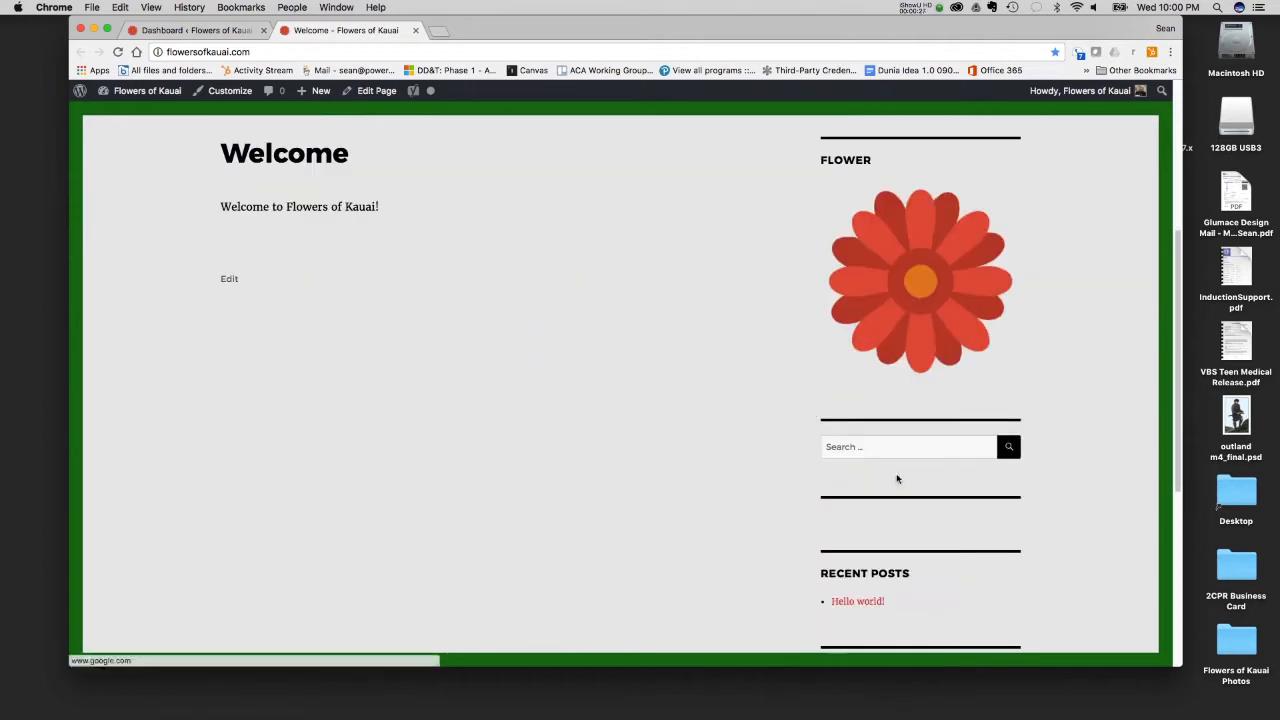
scroll(755, 418, up, 10)
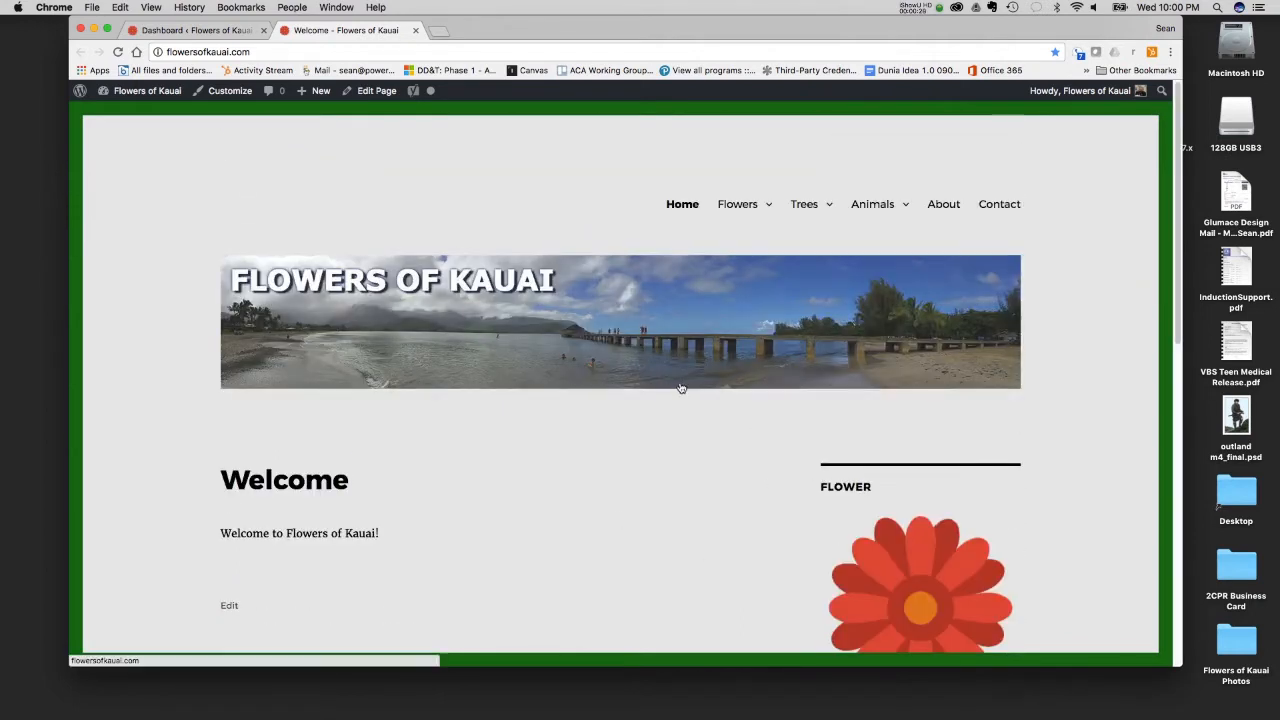
- View the site's Contact page and return to the Home page
click(985, 204)
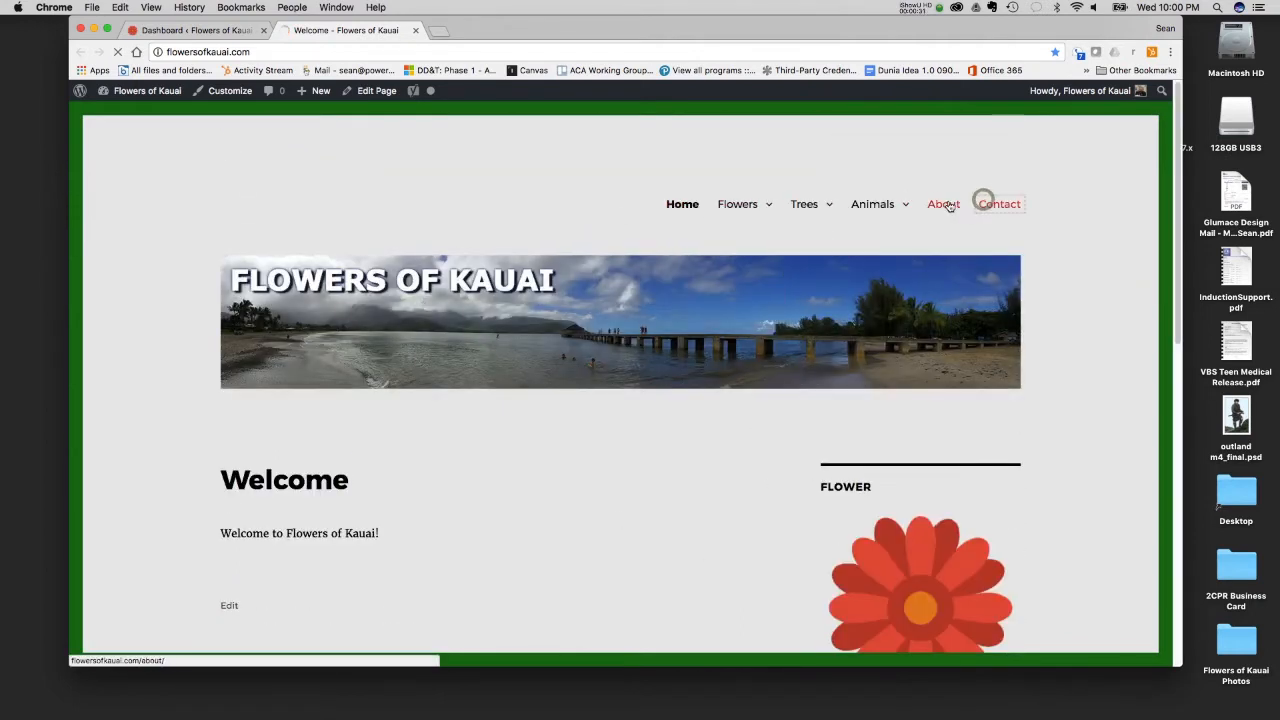
click(946, 205)
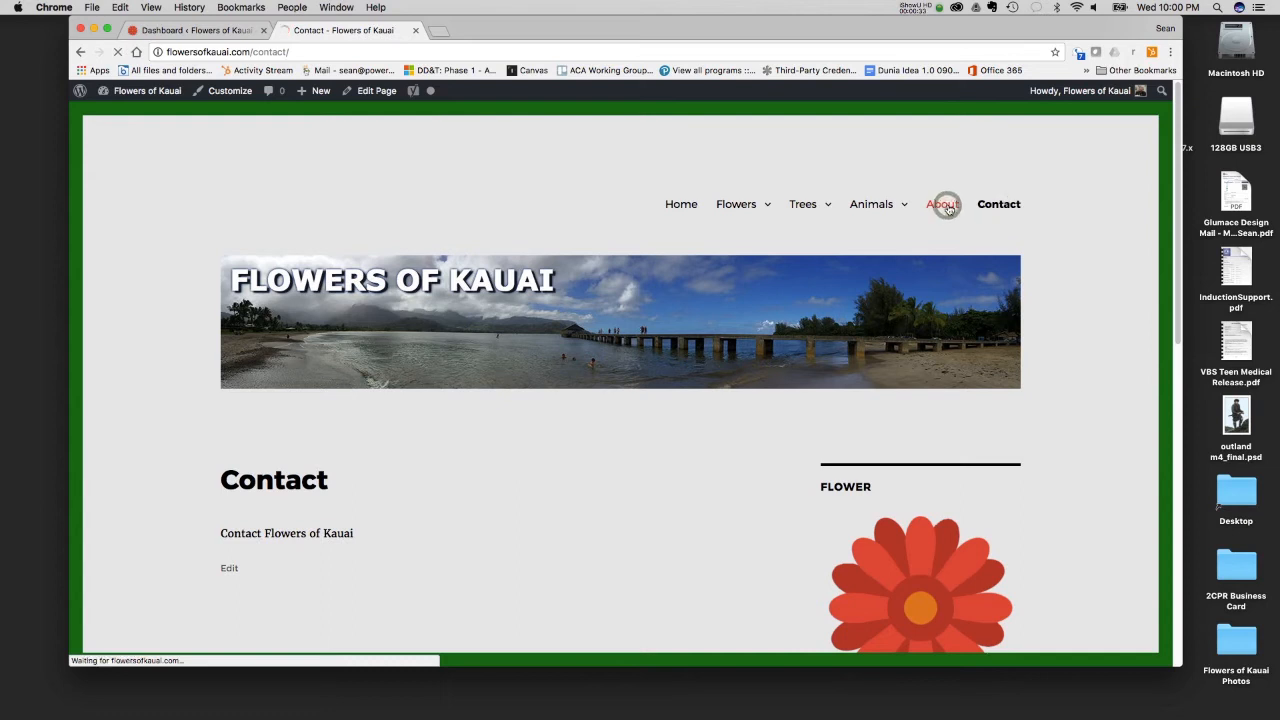
click(1005, 205)
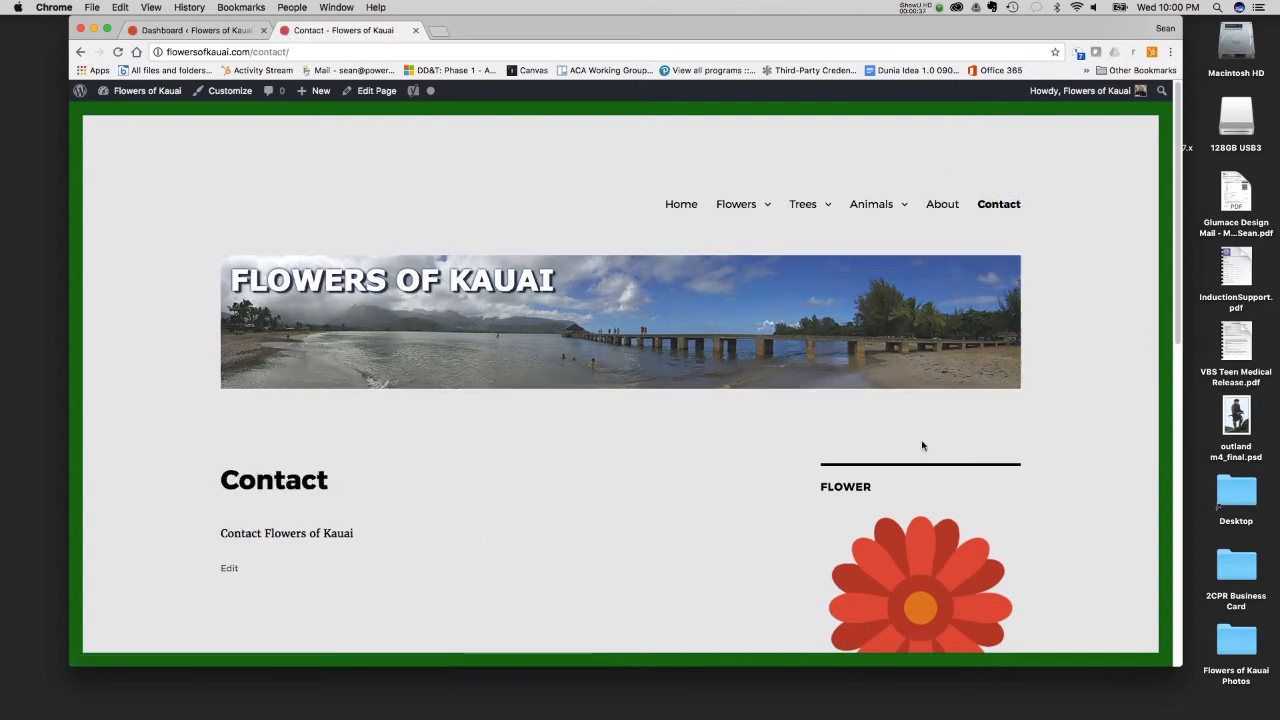
mouse_move(736, 205)
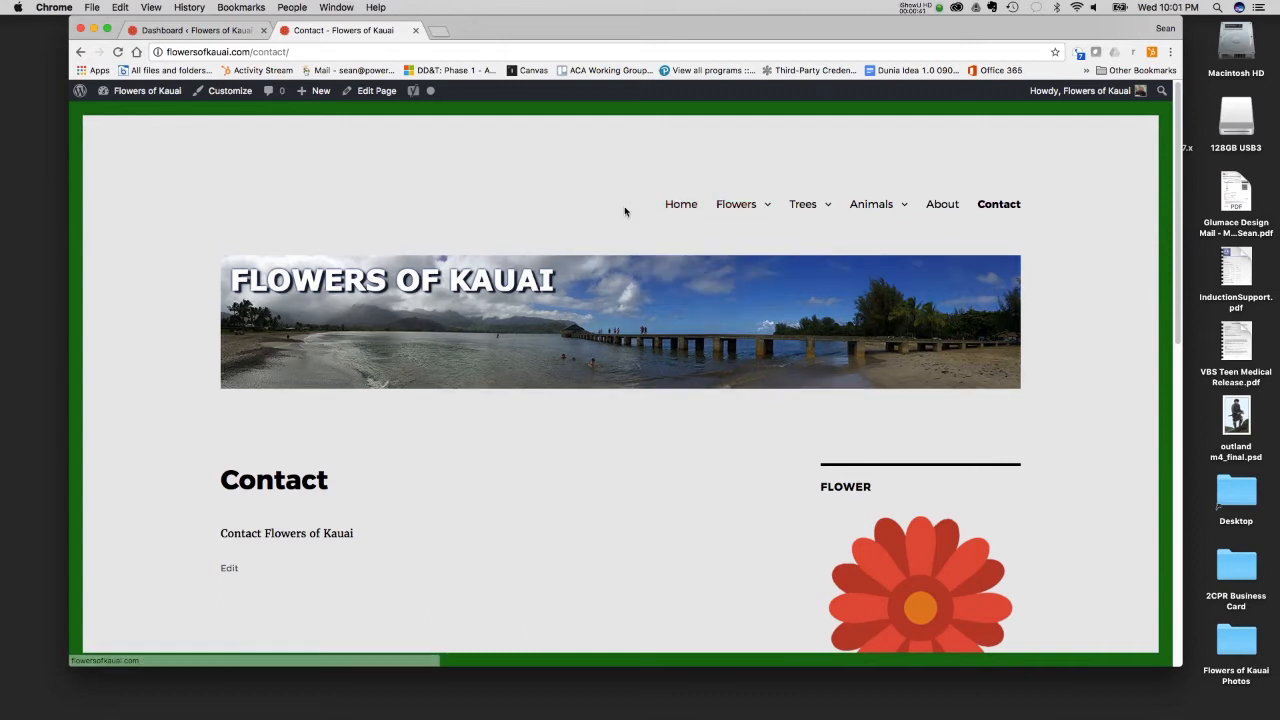
click(677, 205)
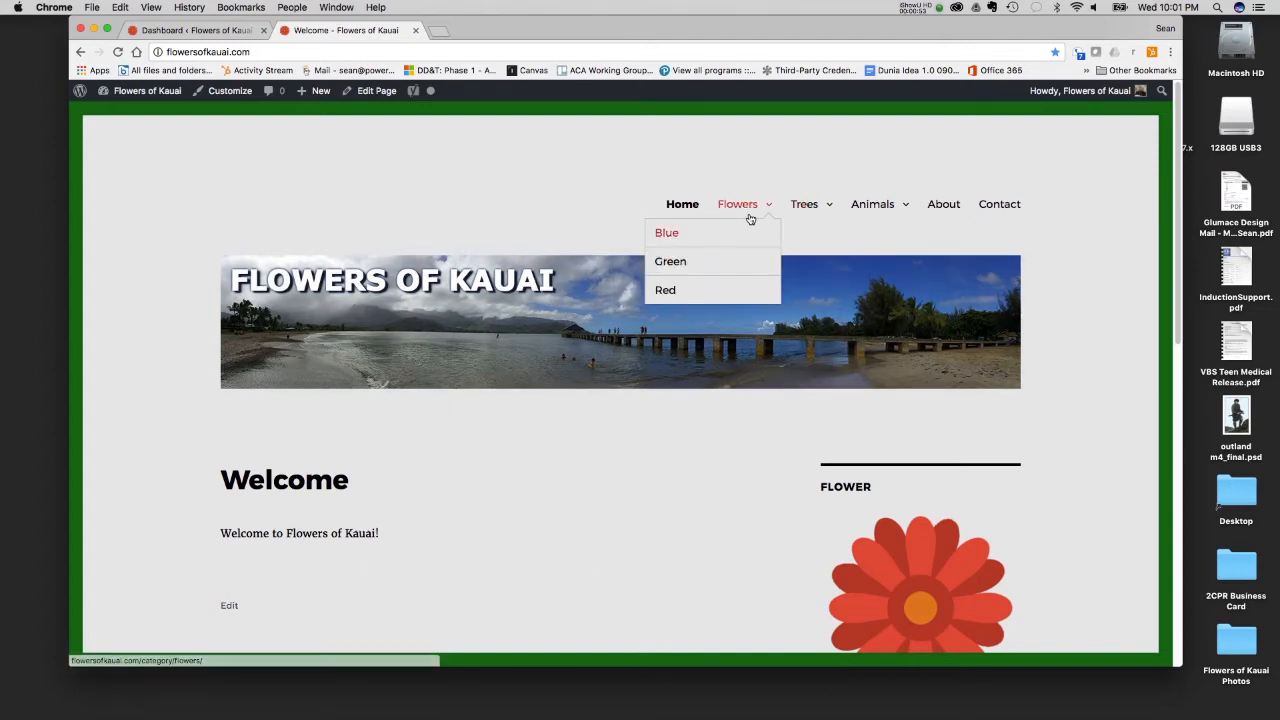
- Check the site's category submenus and view the posts in the Flowers category
mouse_move(864, 209)
mouse_move(772, 212)
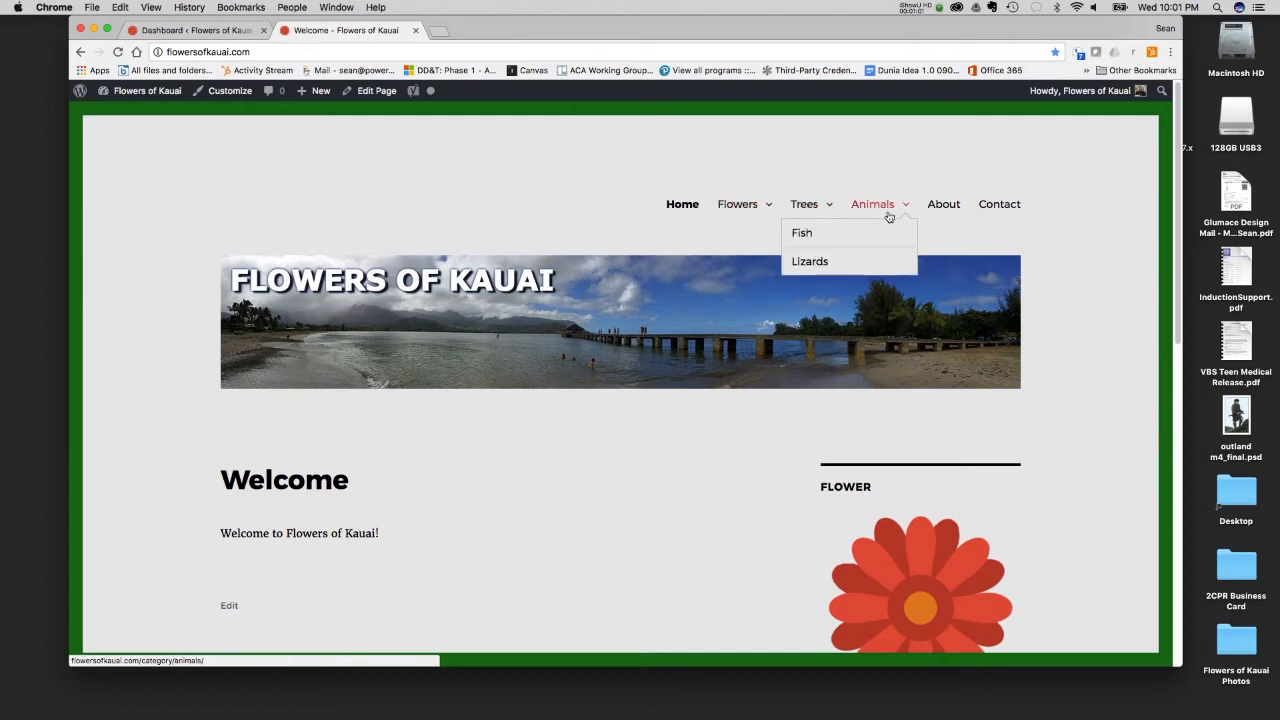
click(737, 204)
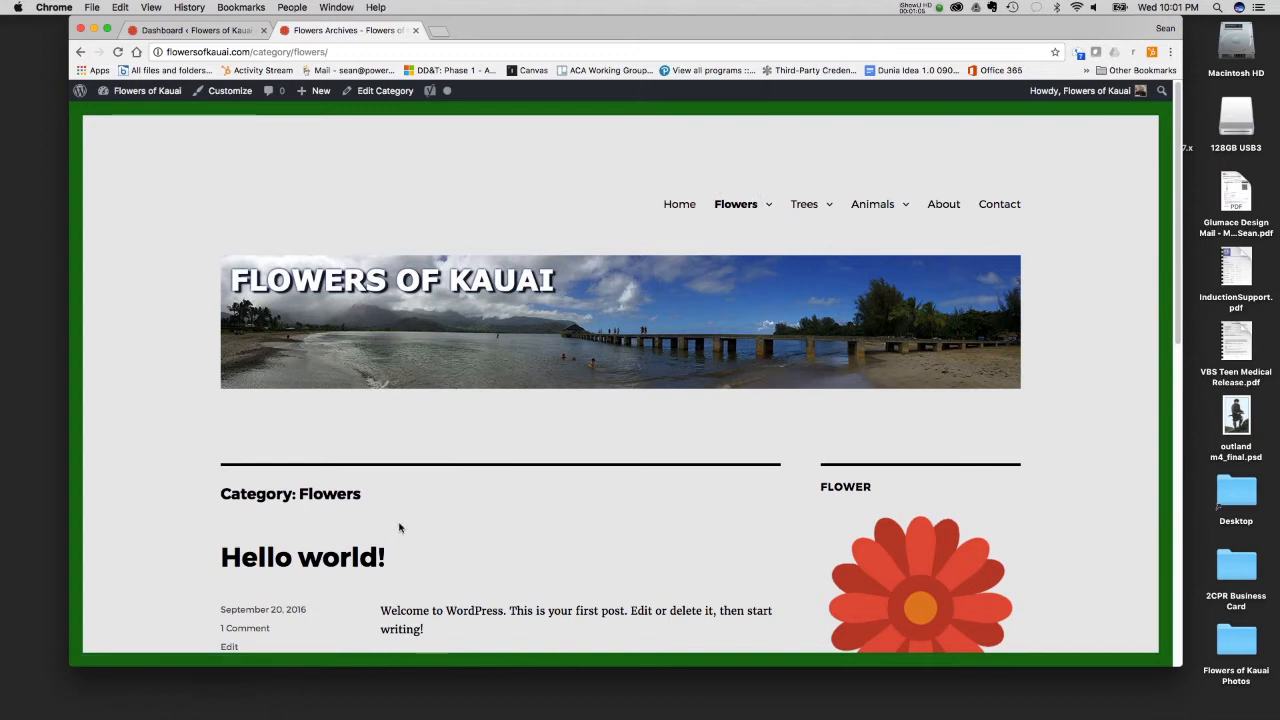
scroll(392, 518, down, 3)
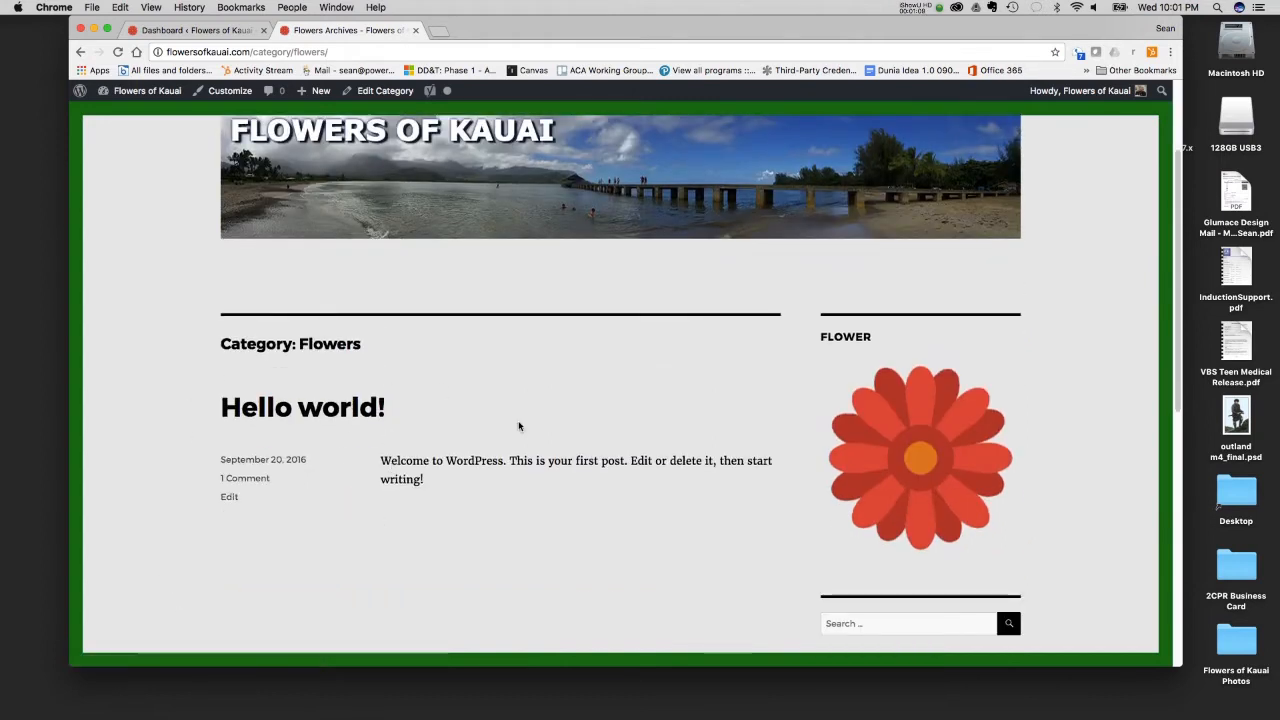
scroll(509, 461, up, 3)
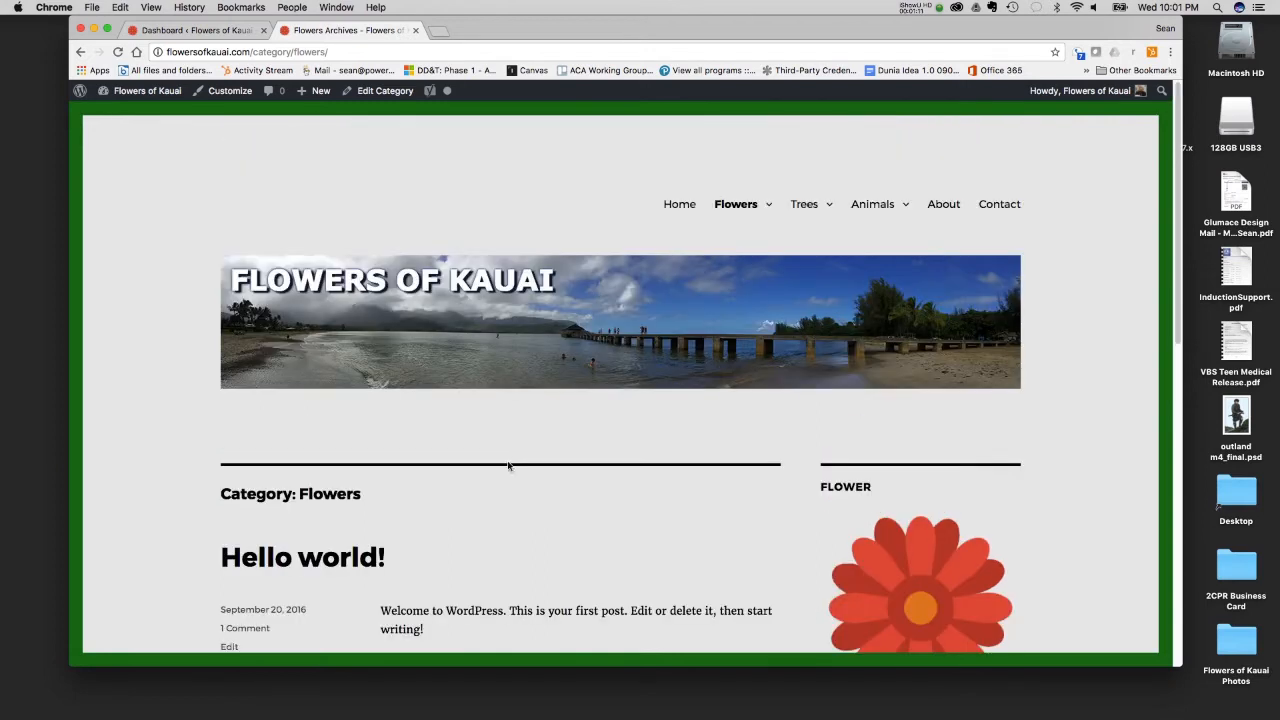
- Check the Trees submenu and view the static About and Contact pages
mouse_move(810, 211)
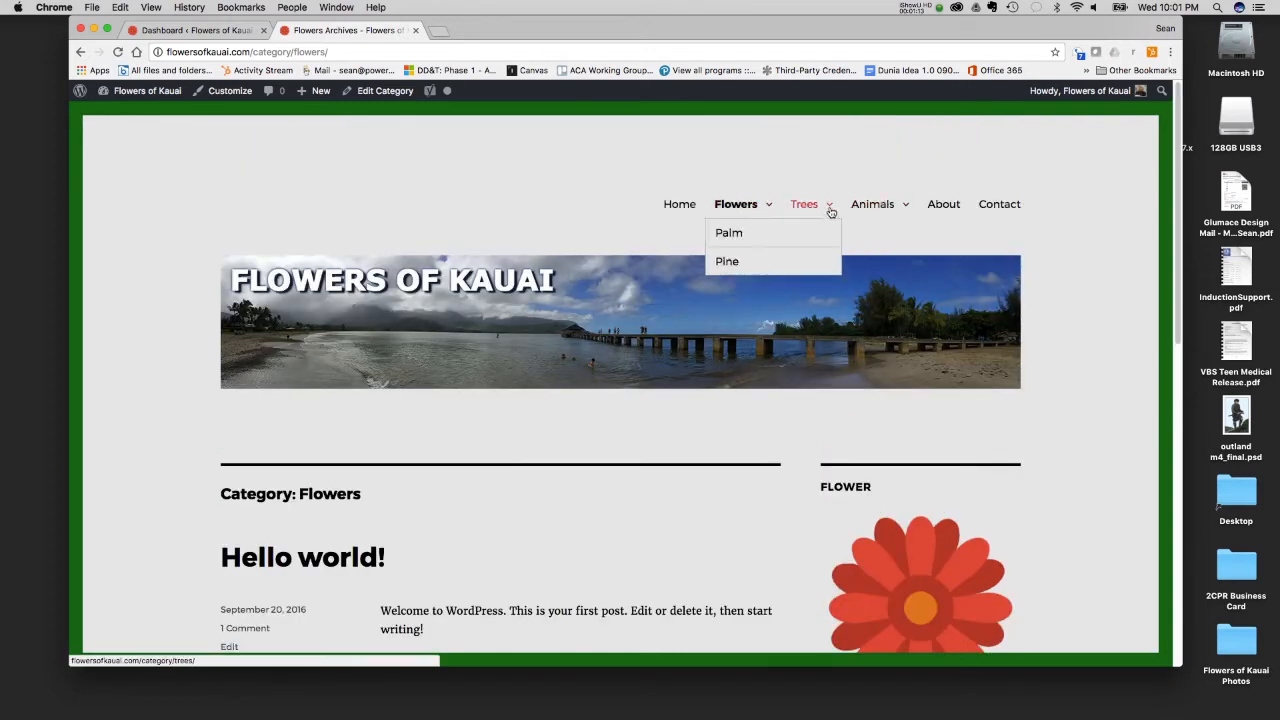
click(944, 205)
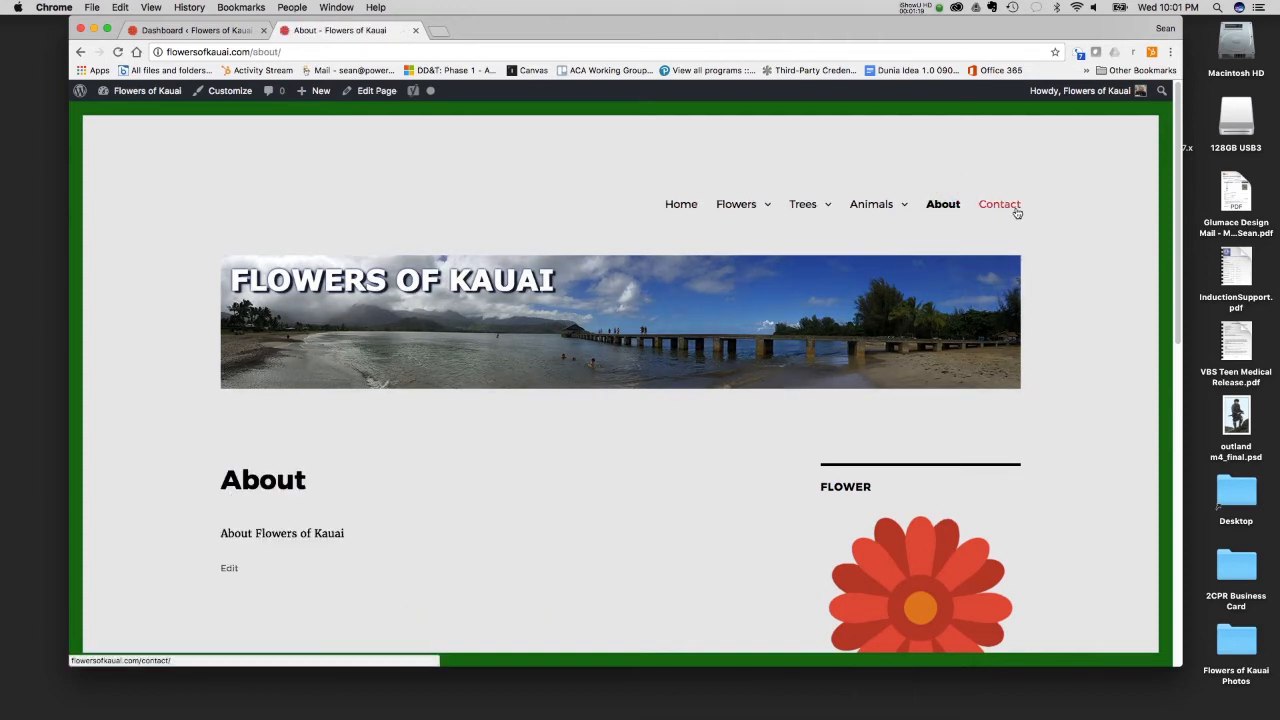
click(1016, 212)
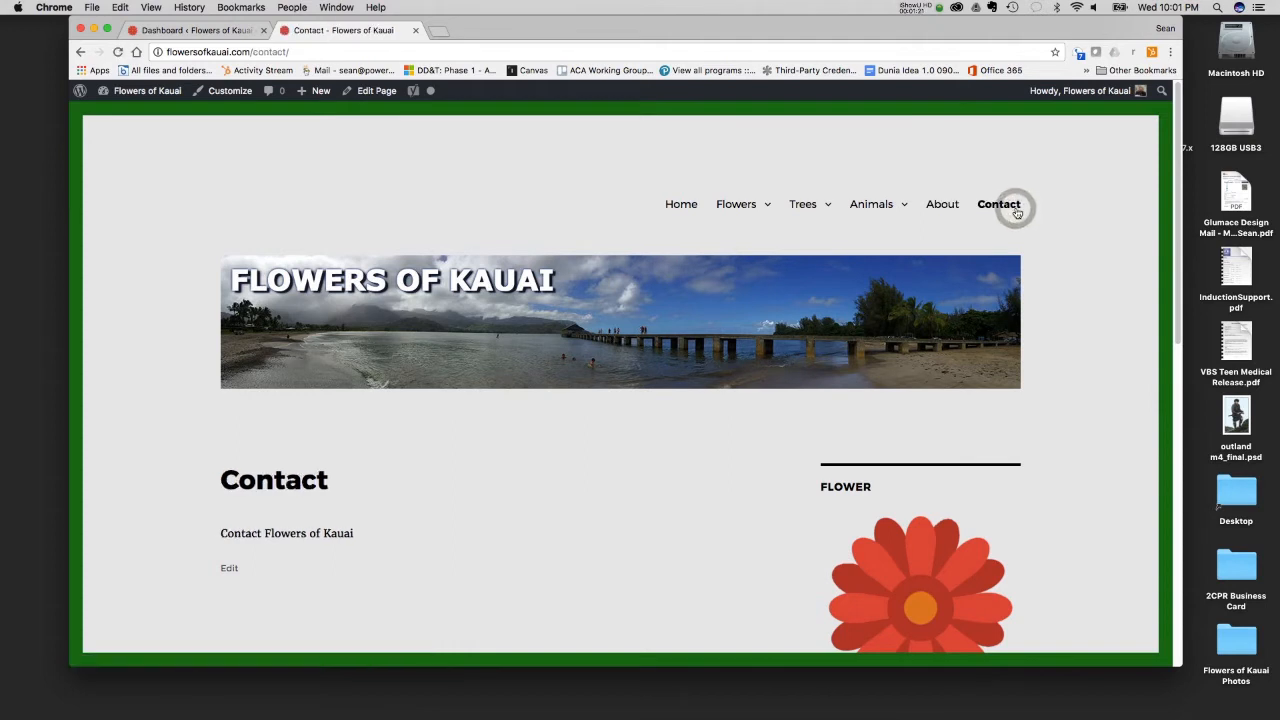
- Open the admin list of all pages and examine the bulk actions with every page selected, leaving them unapplied and deselecting all
click(188, 30)
click(131, 243)
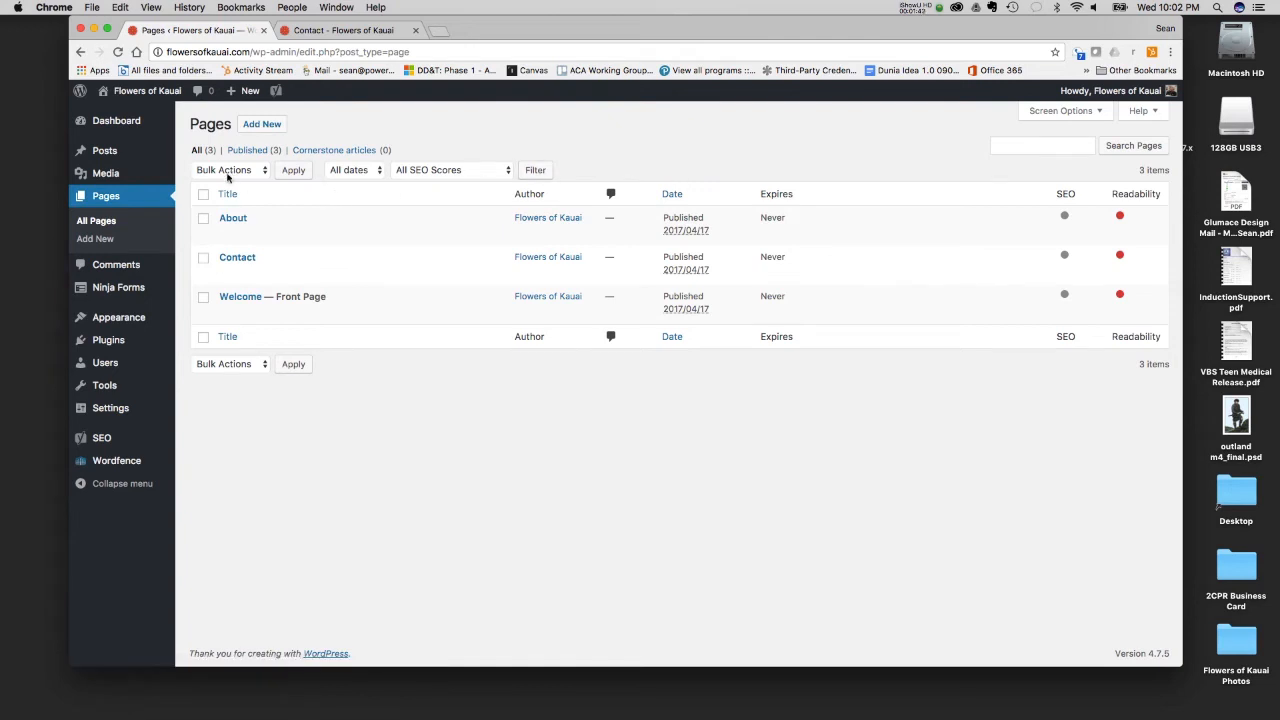
click(203, 195)
click(252, 170)
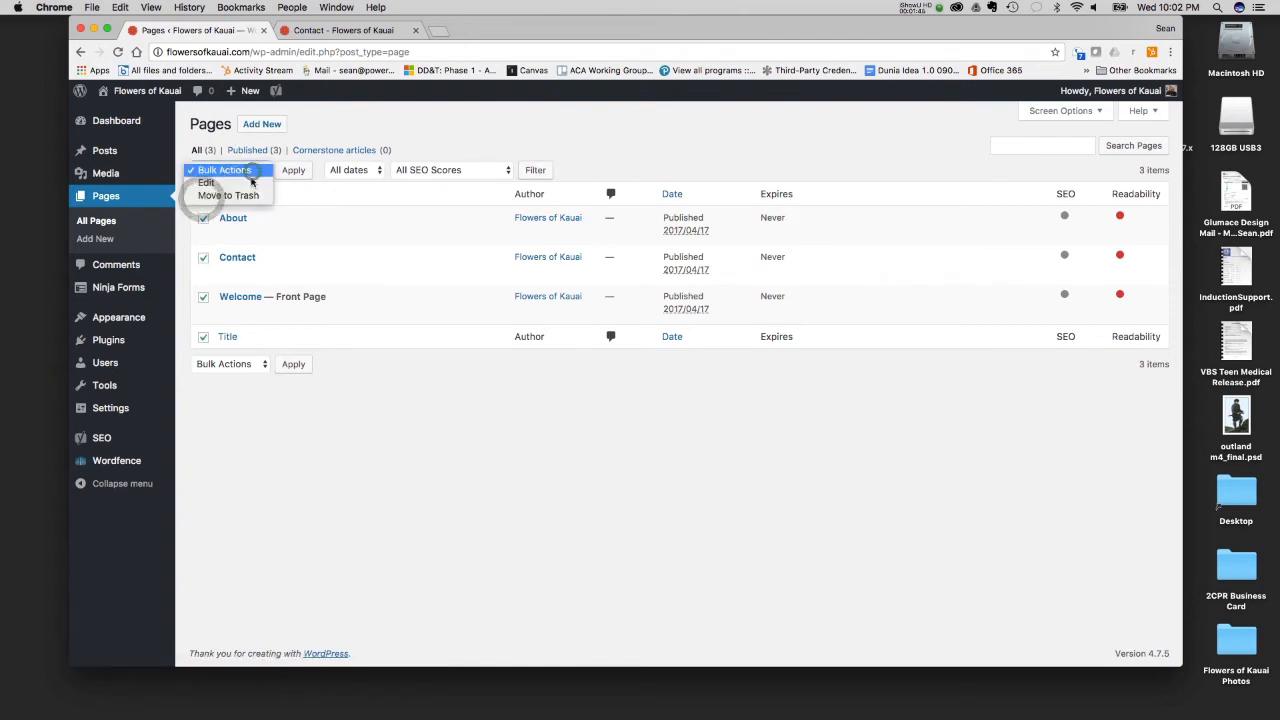
click(357, 130)
click(203, 195)
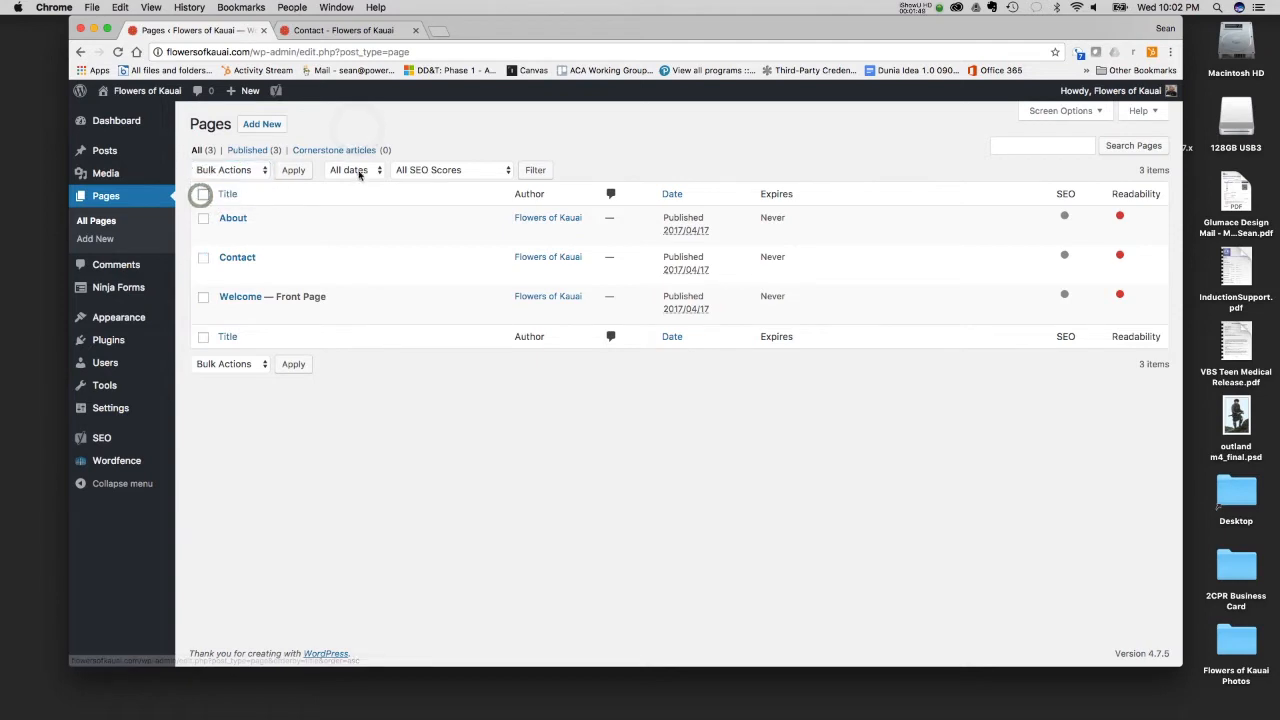
- Examine the date and SEO score filter options of the pages list without applying any
click(356, 170)
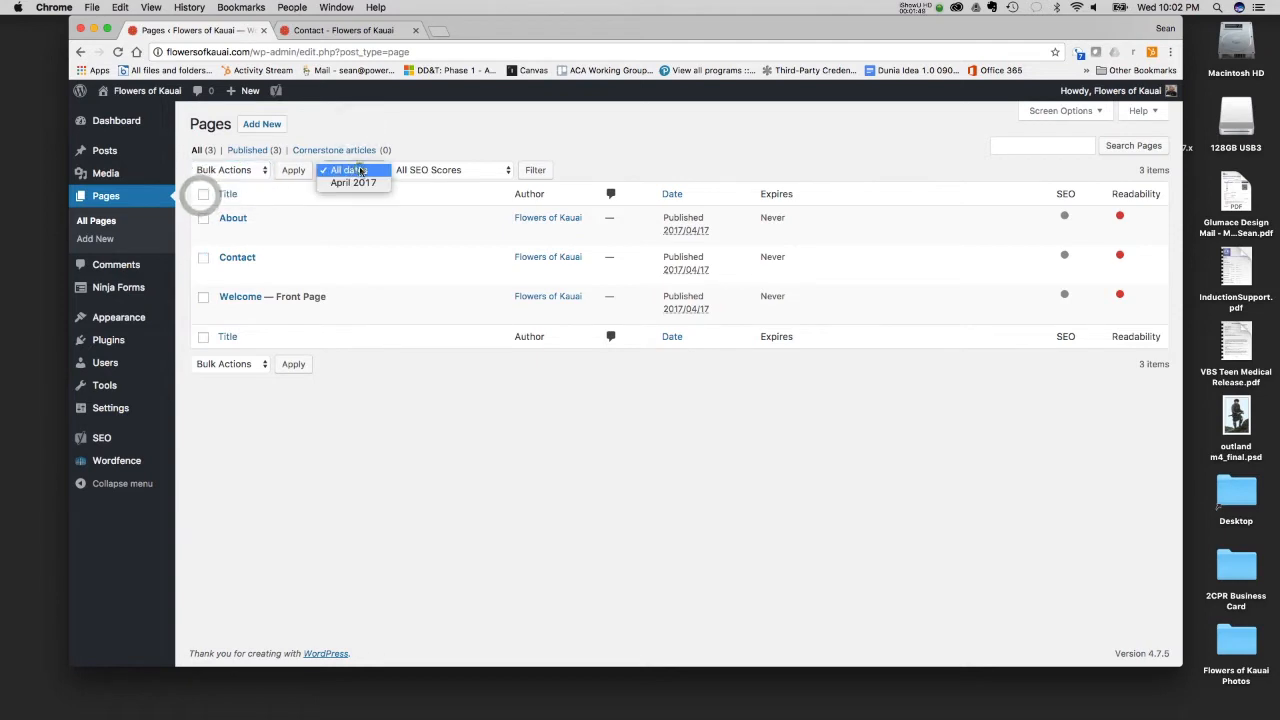
click(409, 121)
click(421, 170)
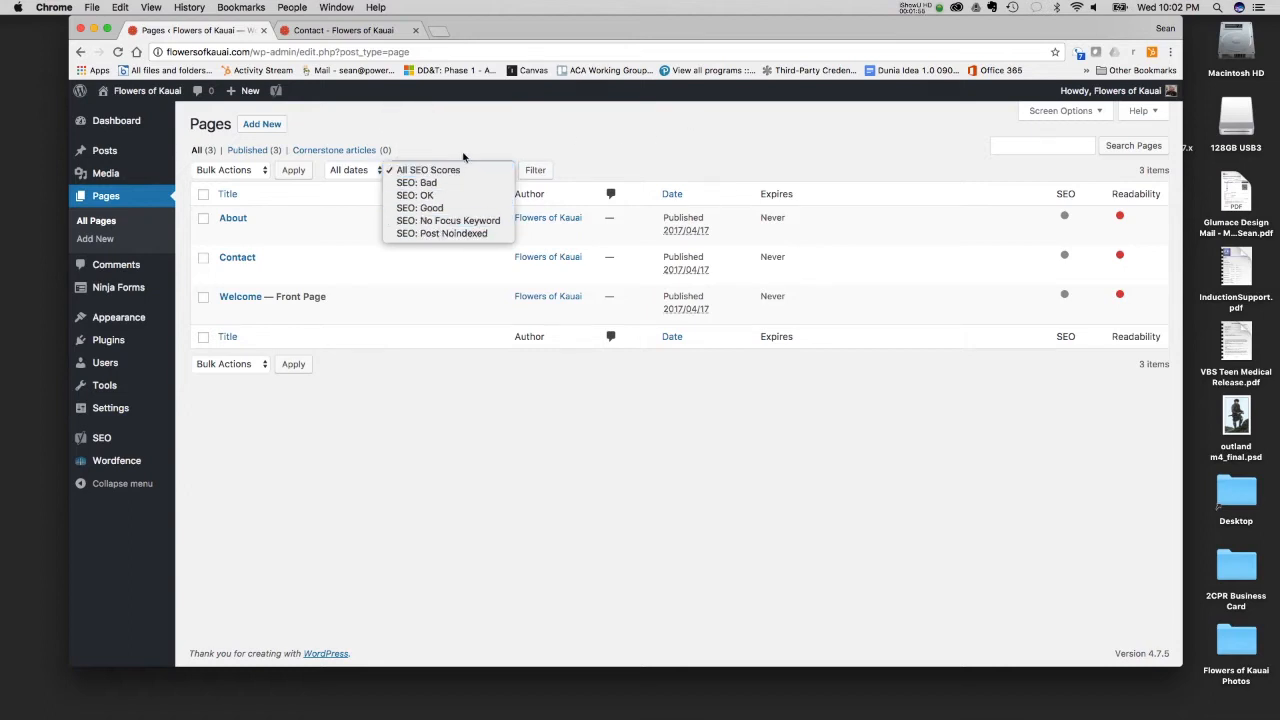
click(462, 153)
- Open Quick Edit for the Welcome page and compare its slug field with the slug in the live Contact page's address
mouse_move(110, 446)
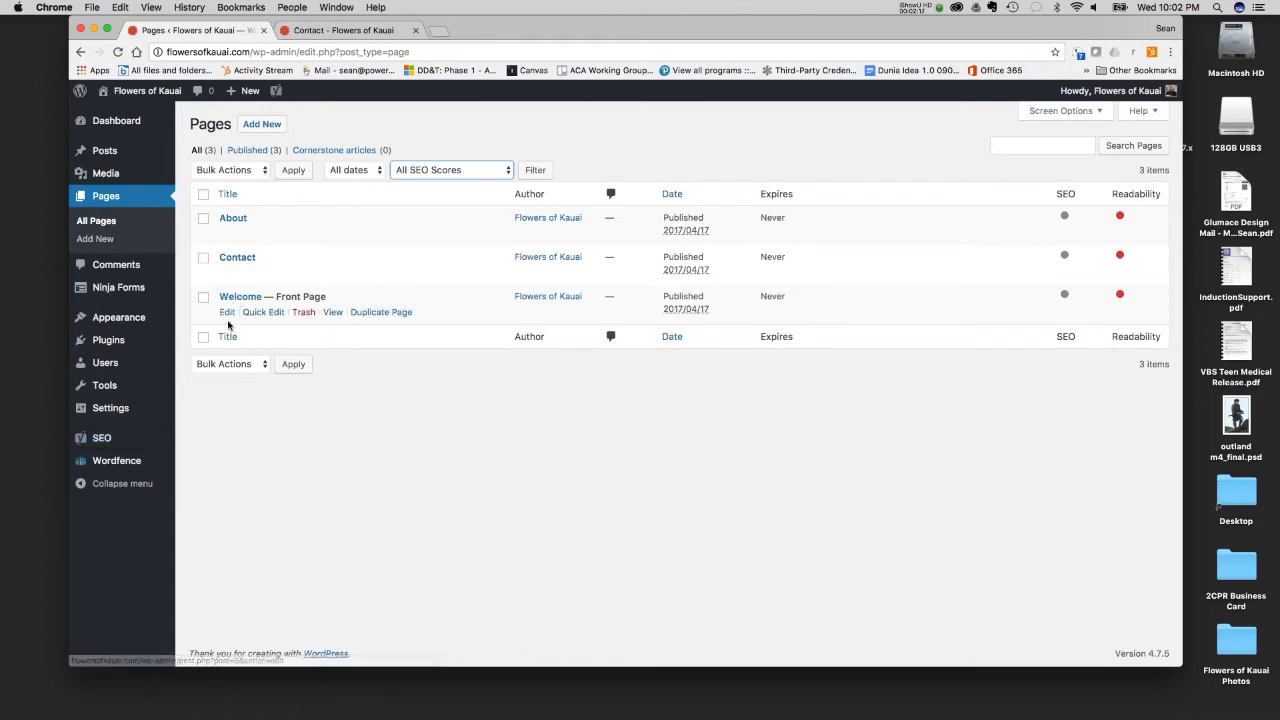
click(253, 313)
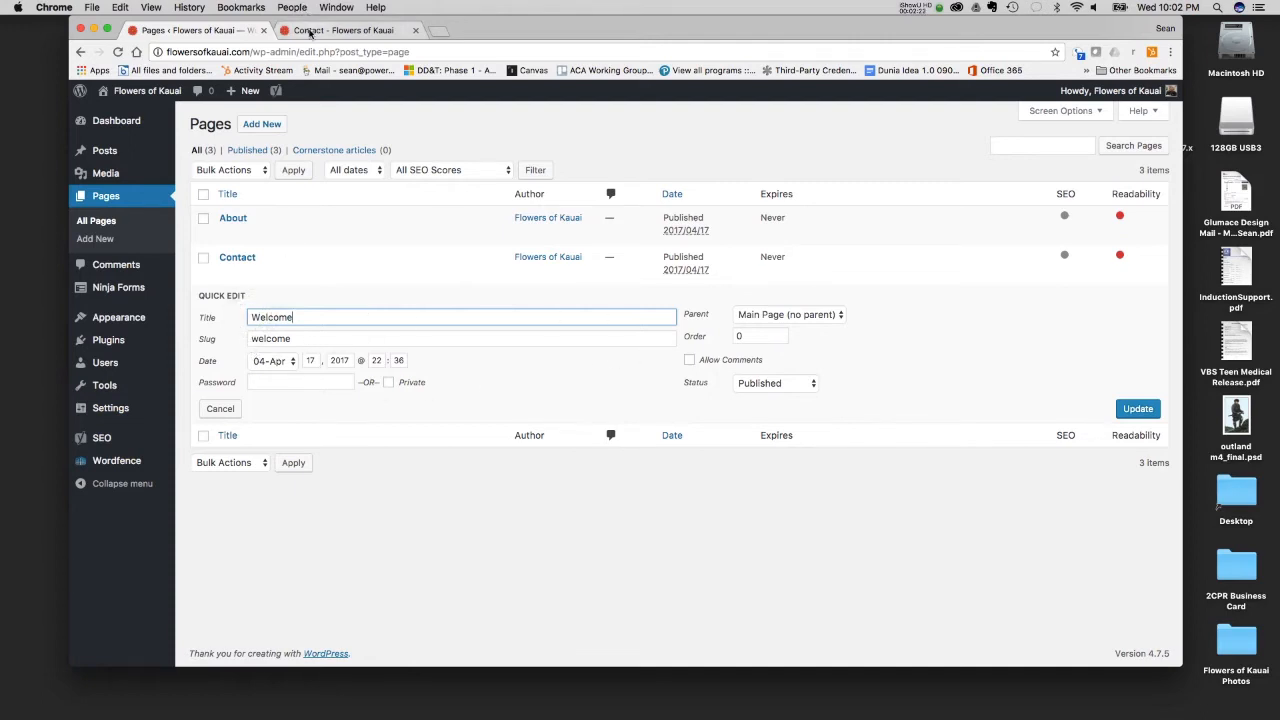
click(308, 30)
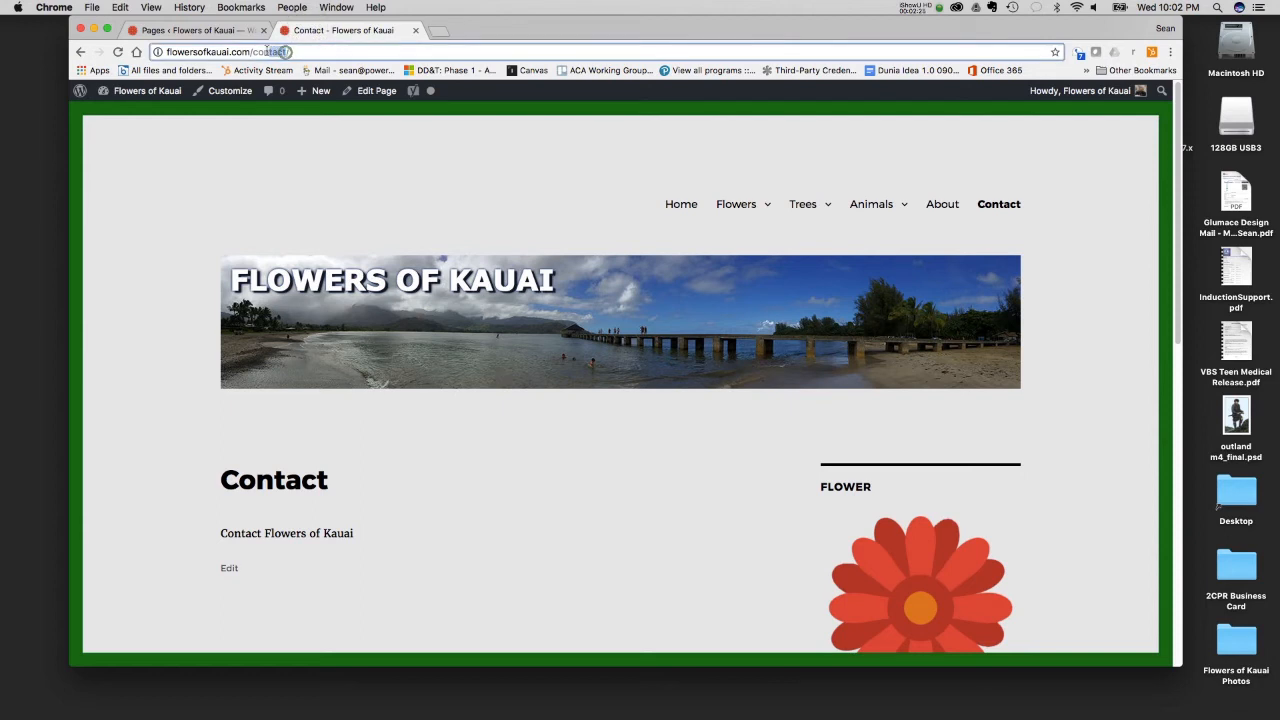
drag(289, 51, 252, 51)
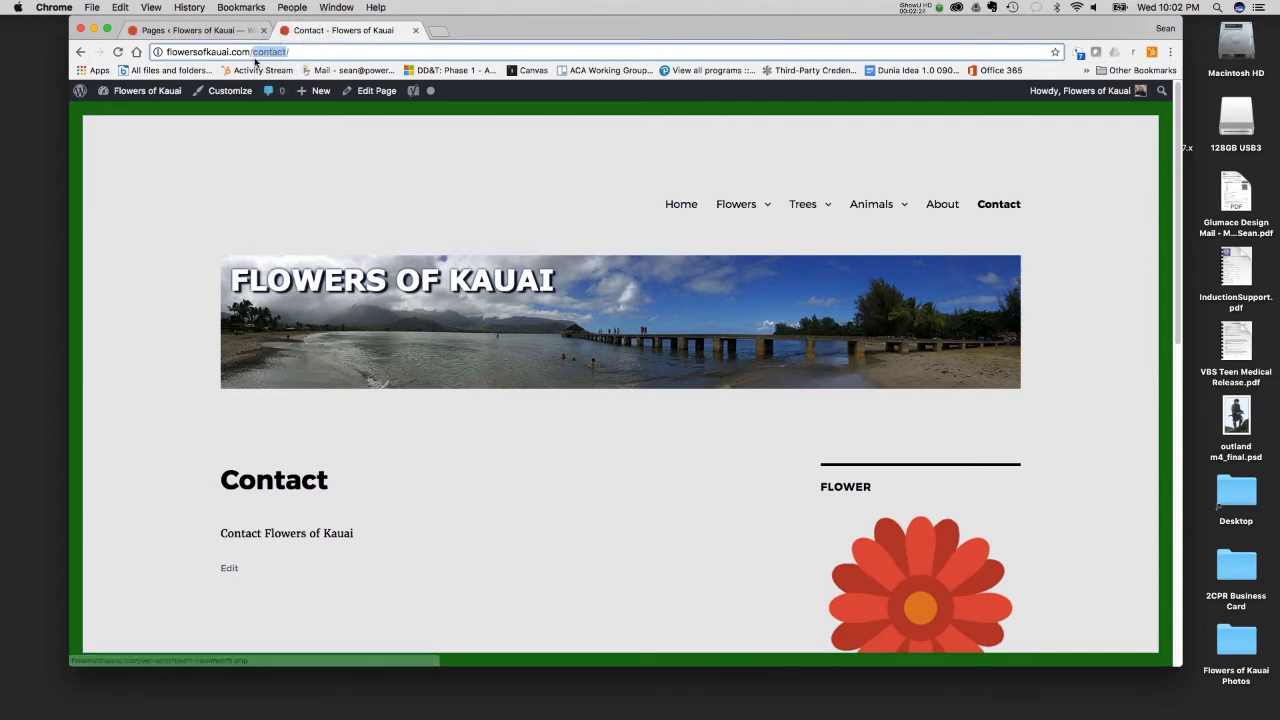
click(203, 29)
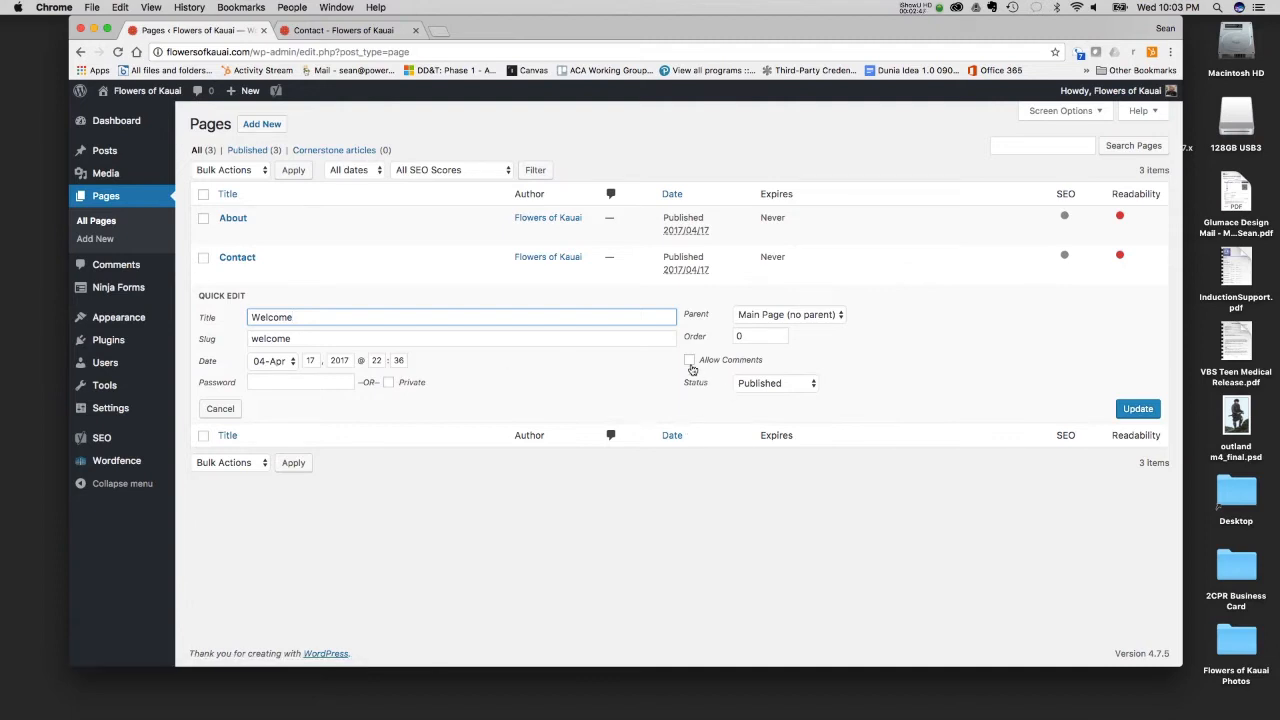
- Examine the Parent and Status options in the Welcome page's Quick Edit form and close it without saving
click(802, 318)
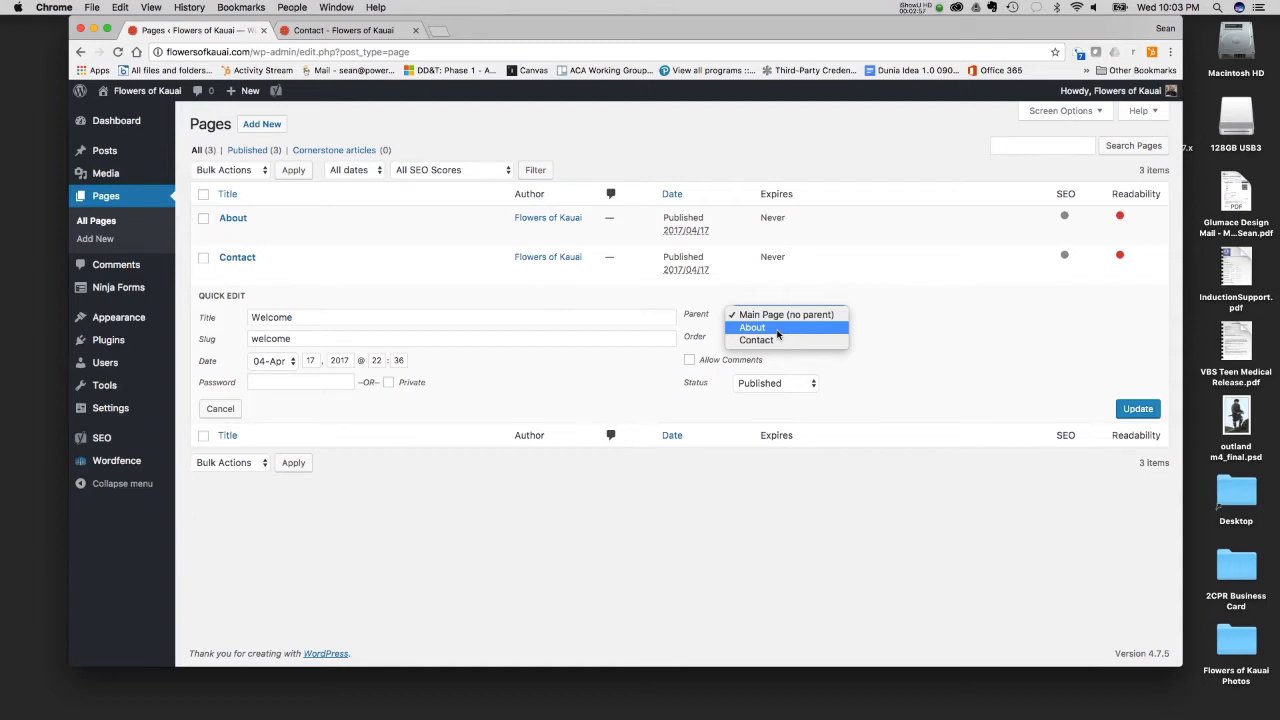
click(850, 298)
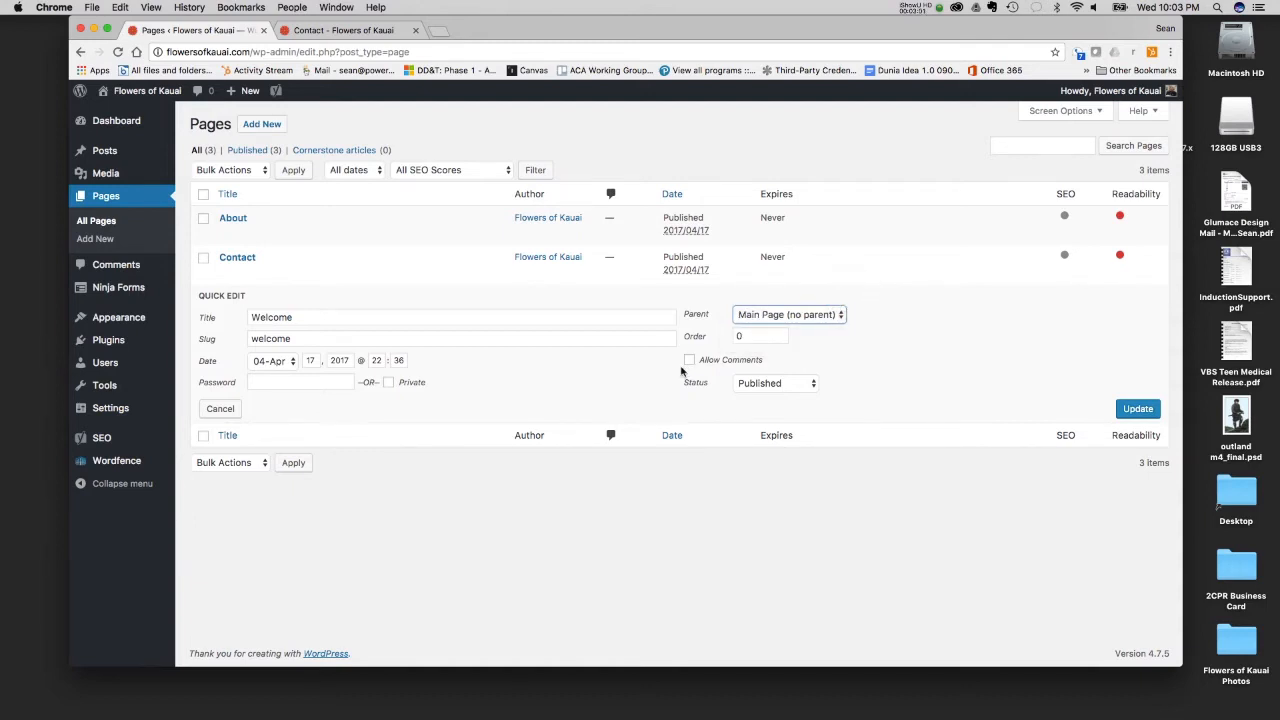
click(780, 386)
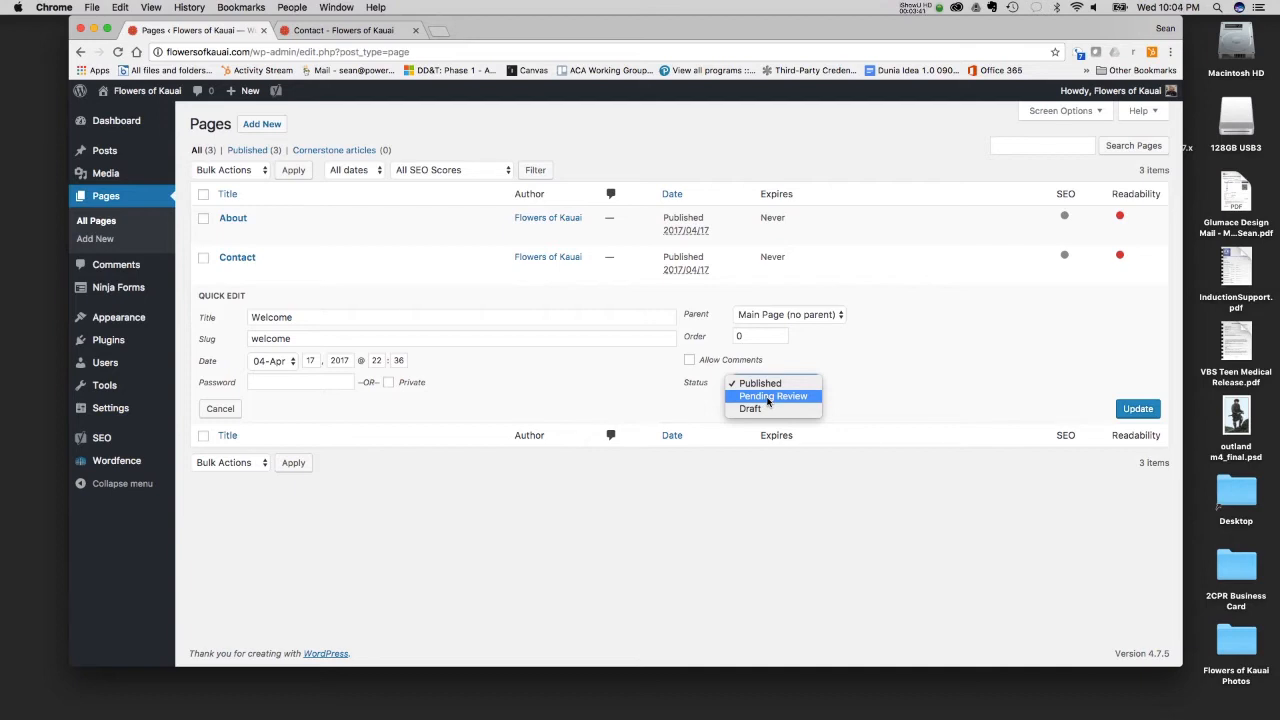
click(908, 343)
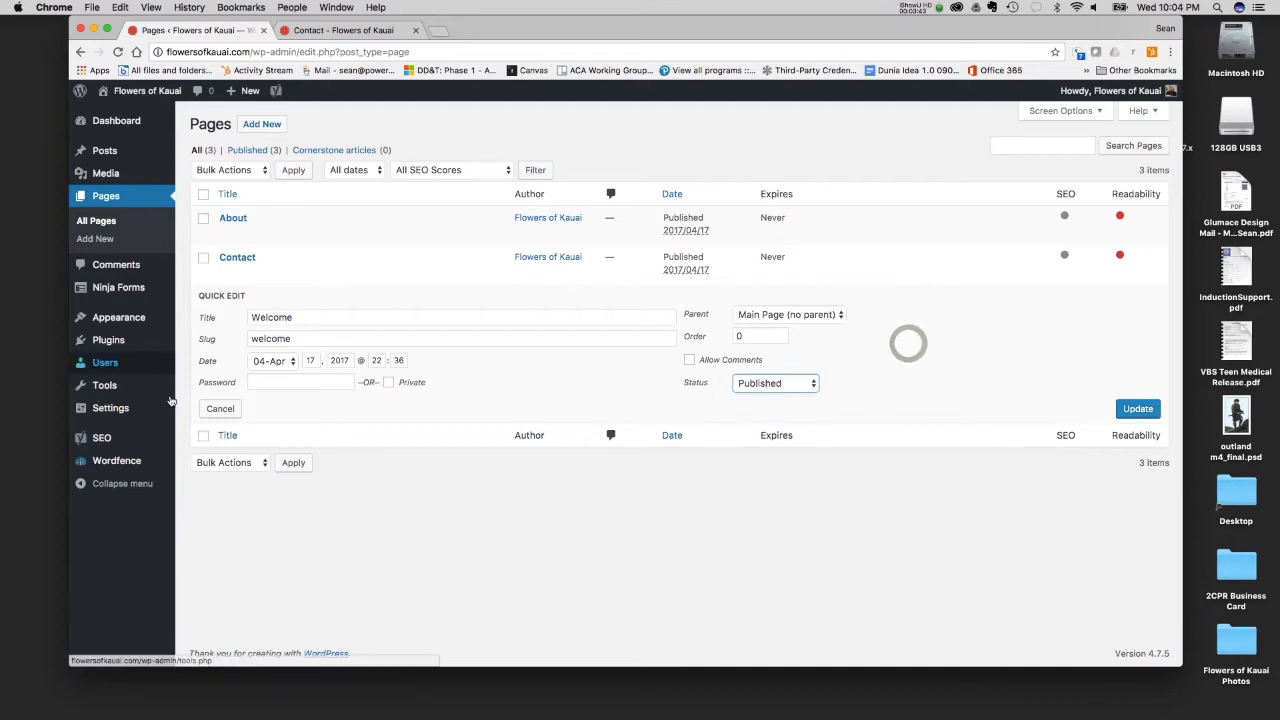
click(220, 408)
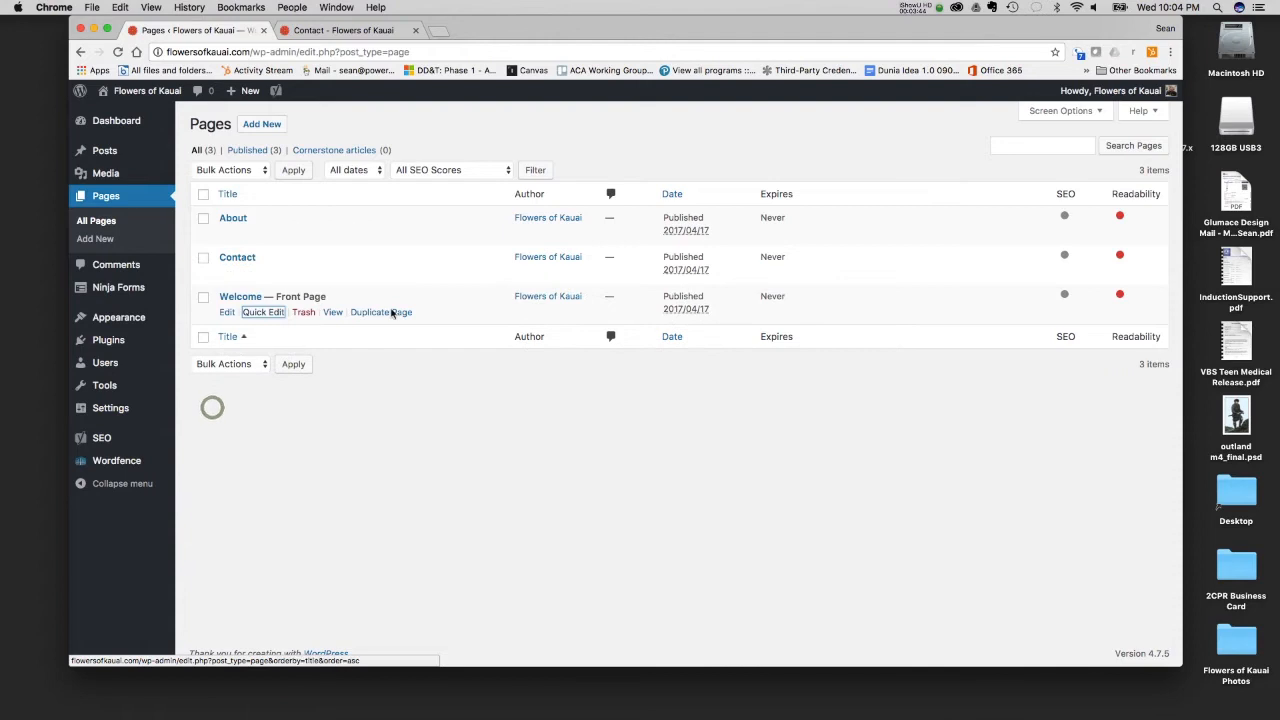
- Open the Welcome page in the full page editor and select its title text
click(241, 300)
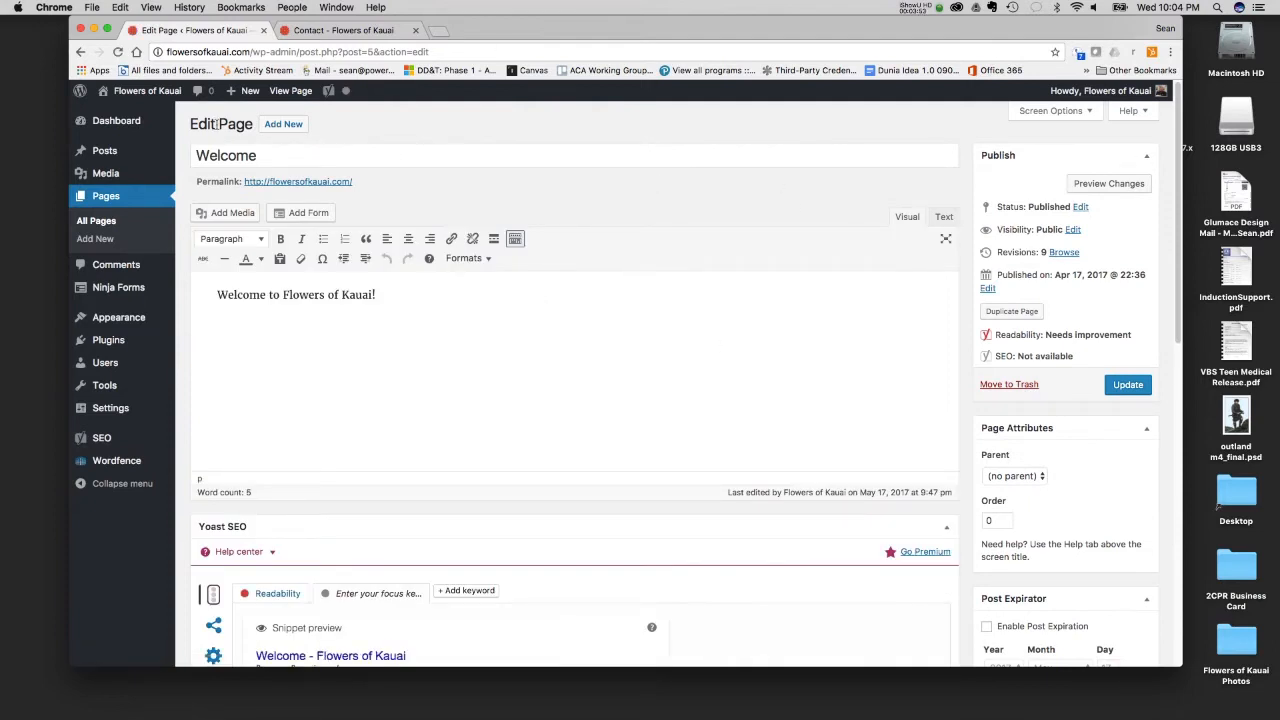
mouse_move(133, 156)
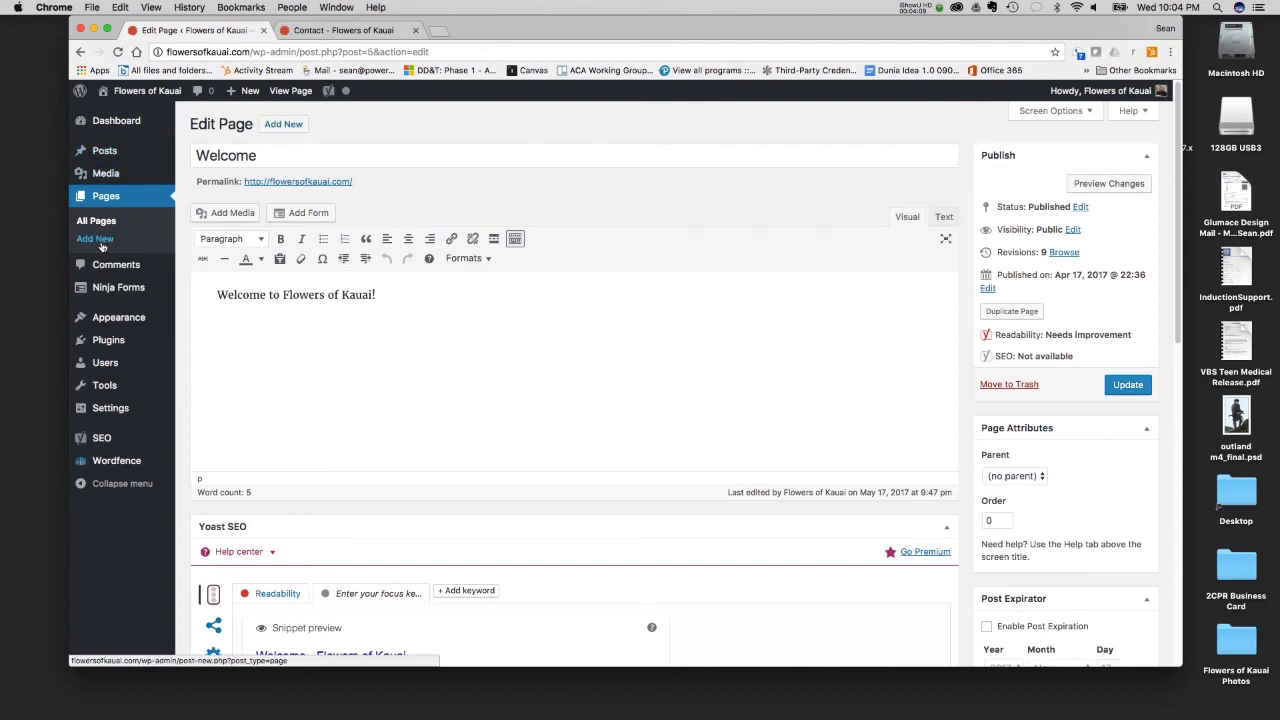
drag(277, 158, 190, 152)
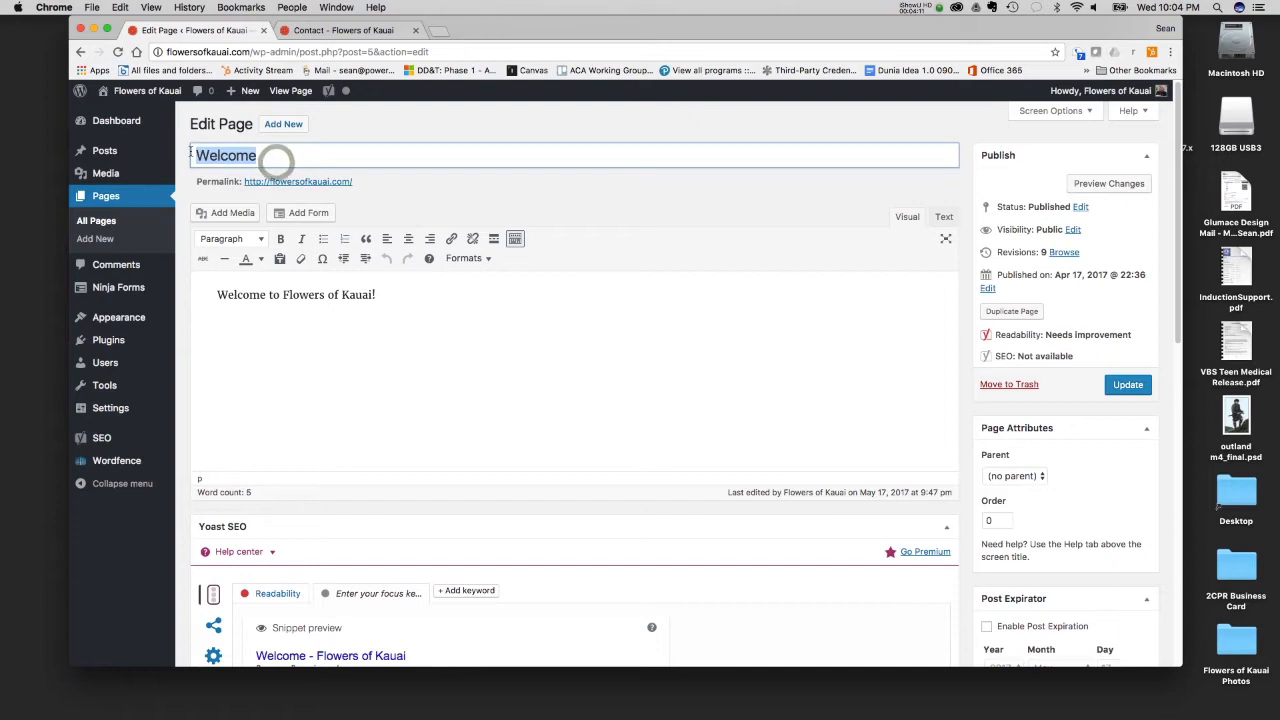
- View the live site's Home page and compare it with the Welcome page's title in the editor
click(310, 37)
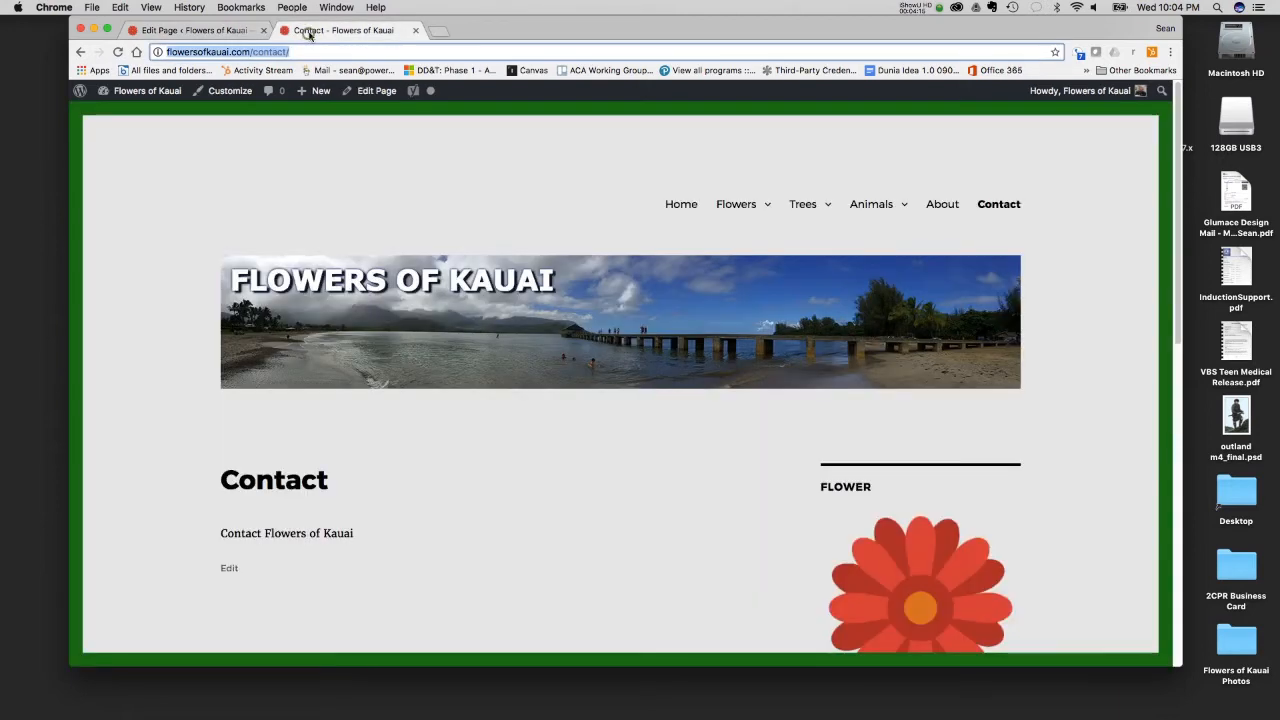
click(677, 208)
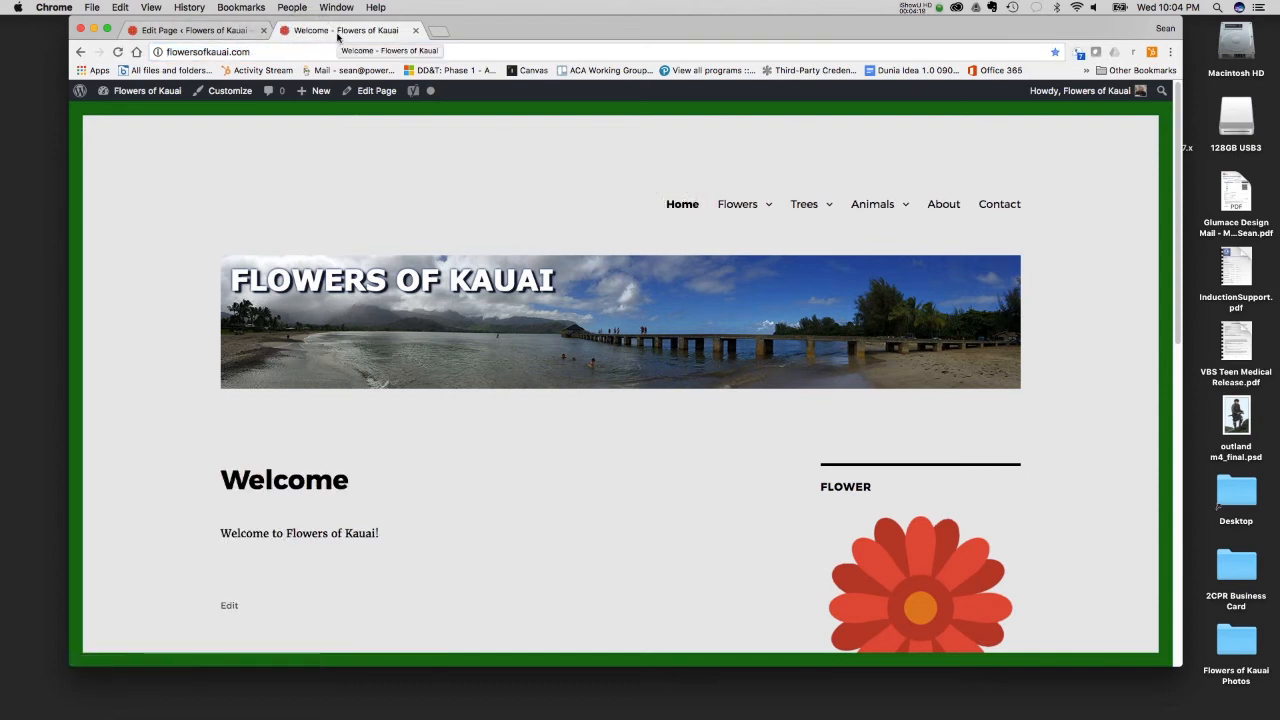
click(185, 30)
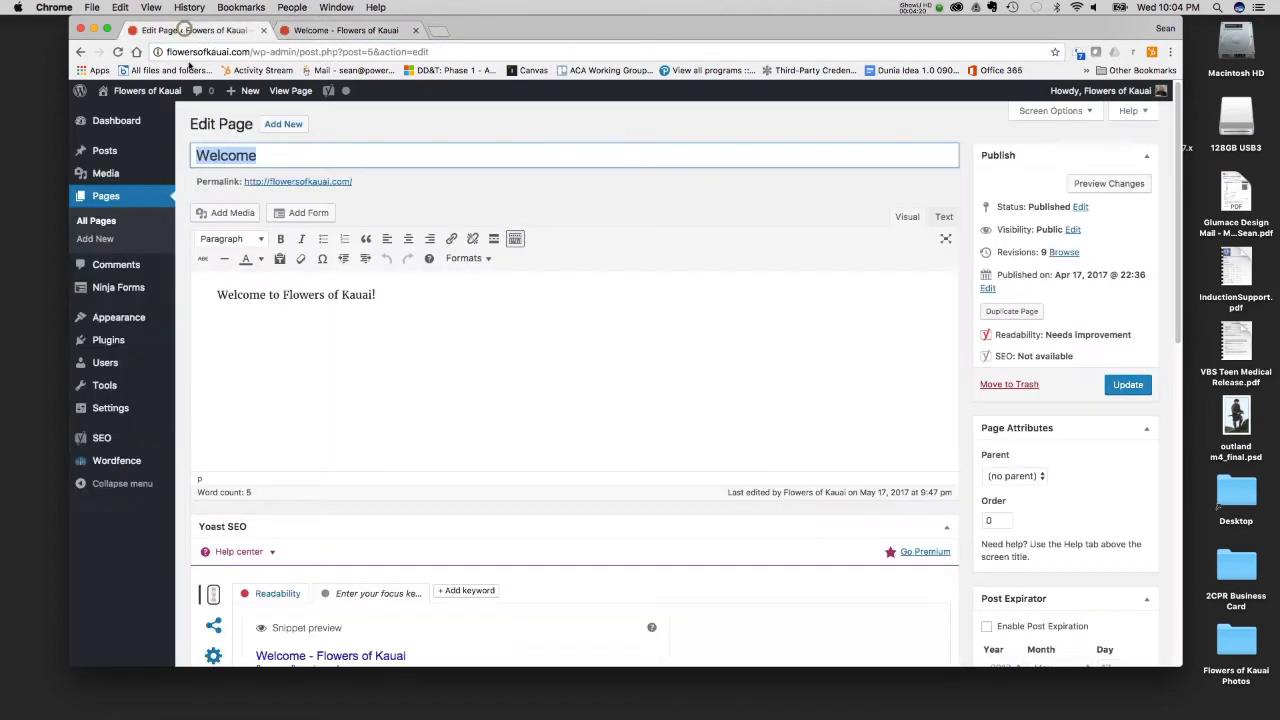
click(257, 155)
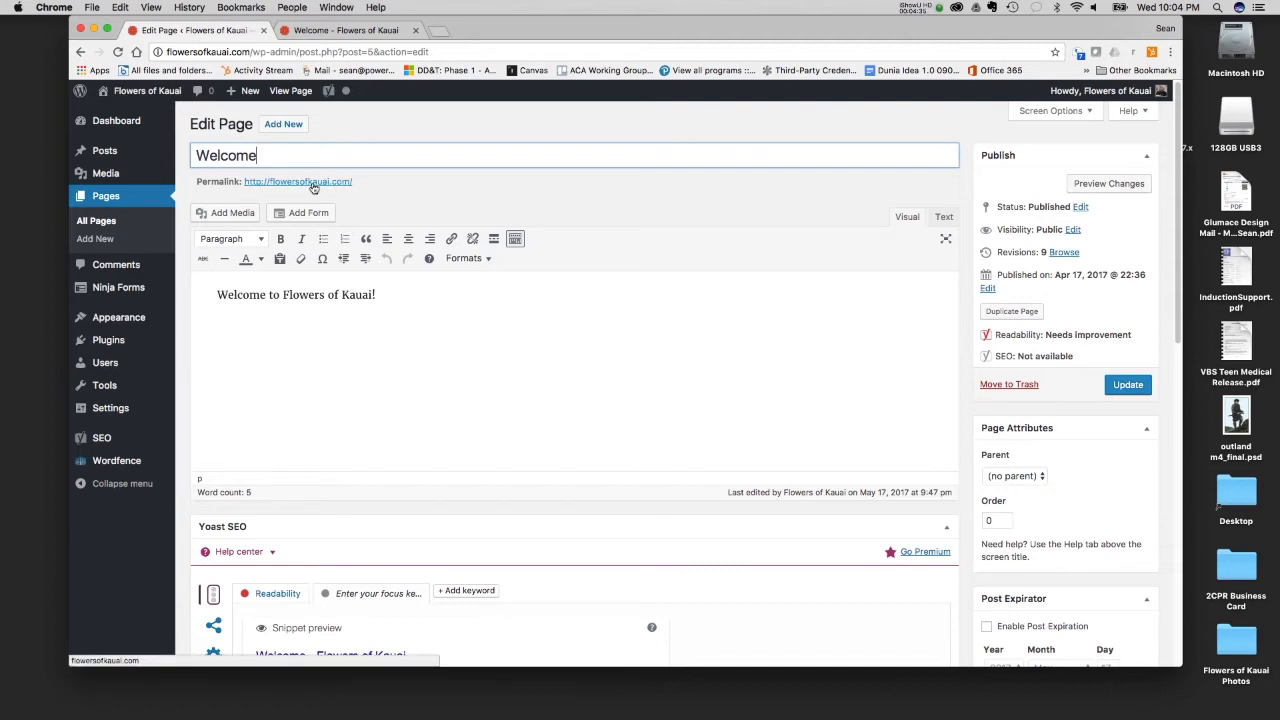
- Open the media library from the Welcome page editor and permanently delete the images IMG_0027.jpg and IMG_2703.jpg
click(239, 219)
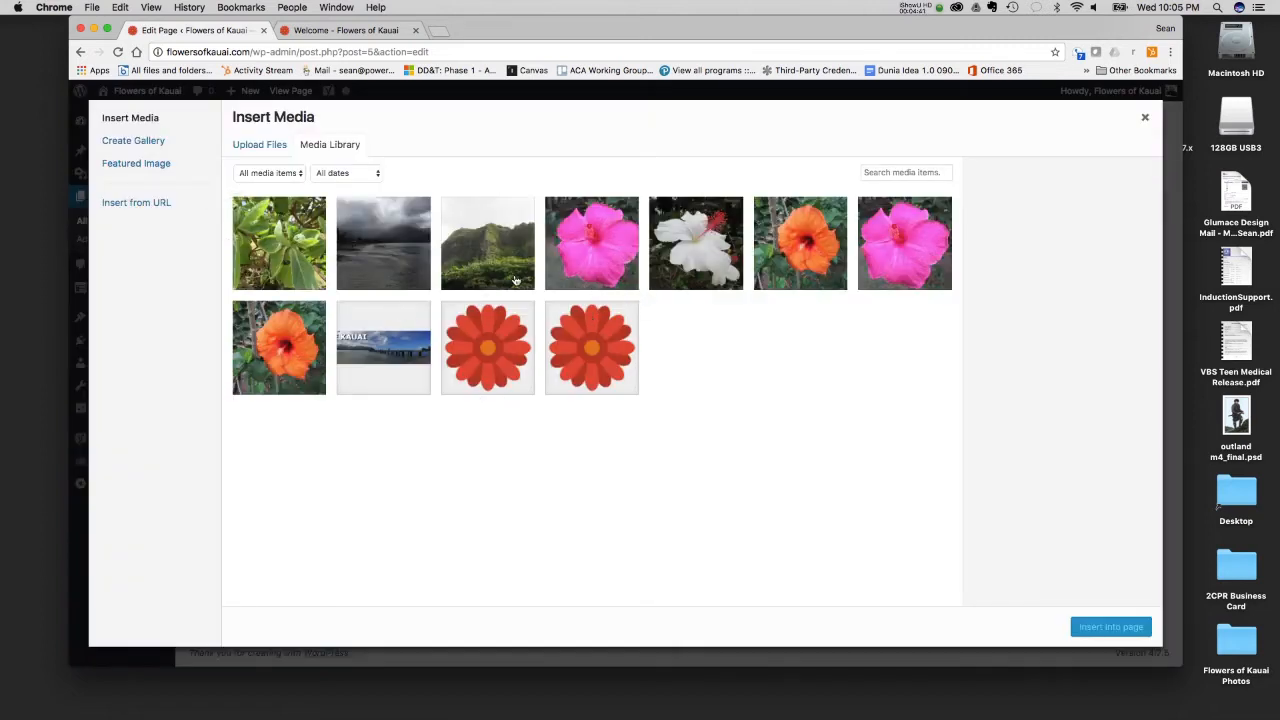
click(300, 258)
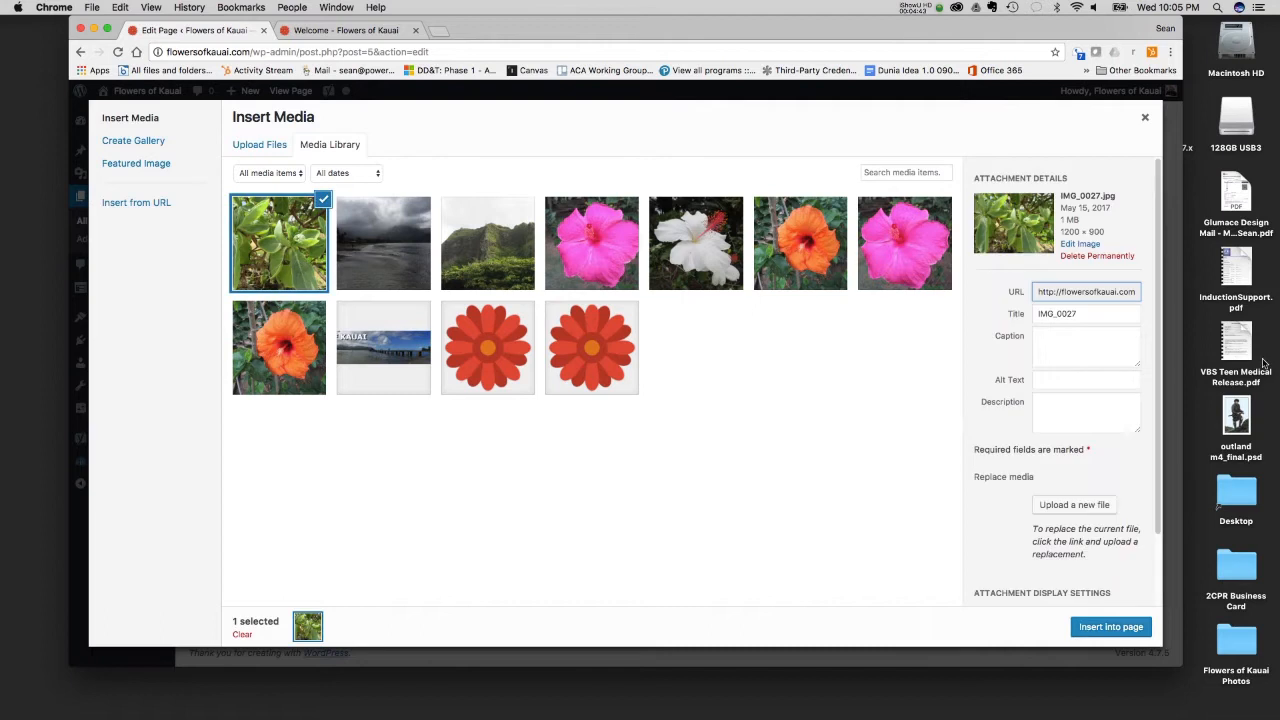
click(1091, 257)
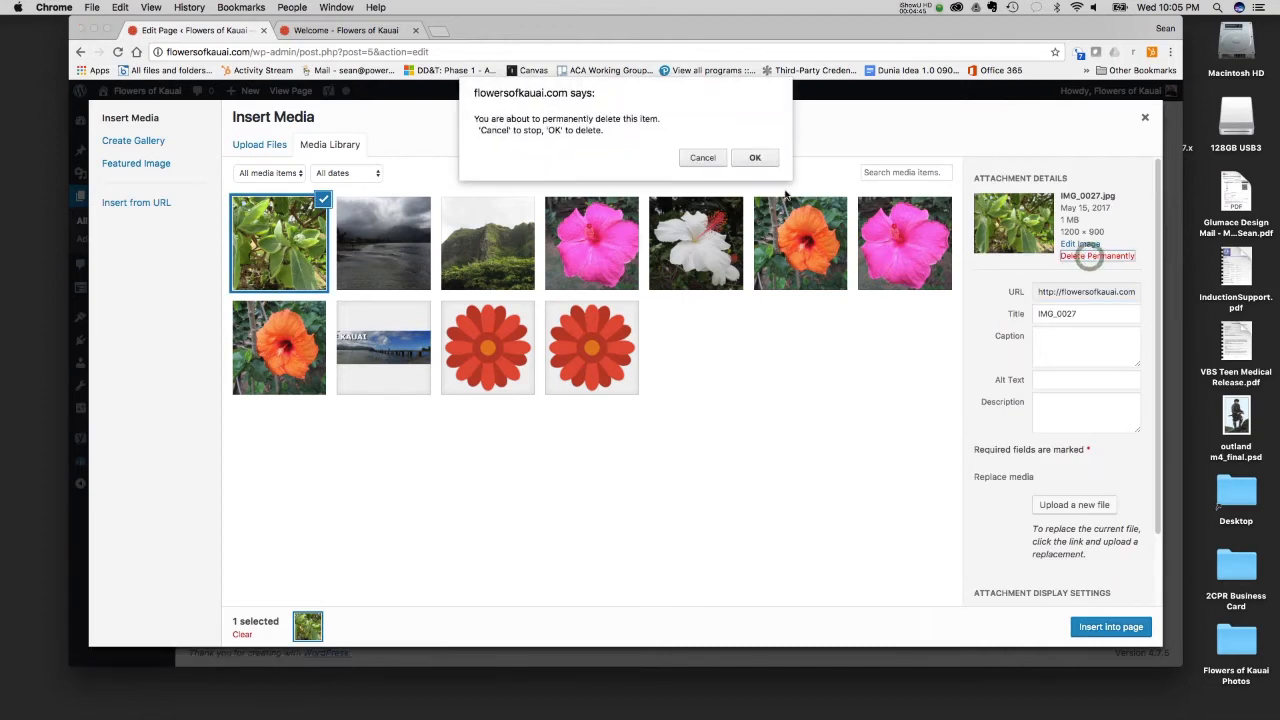
click(750, 158)
click(285, 230)
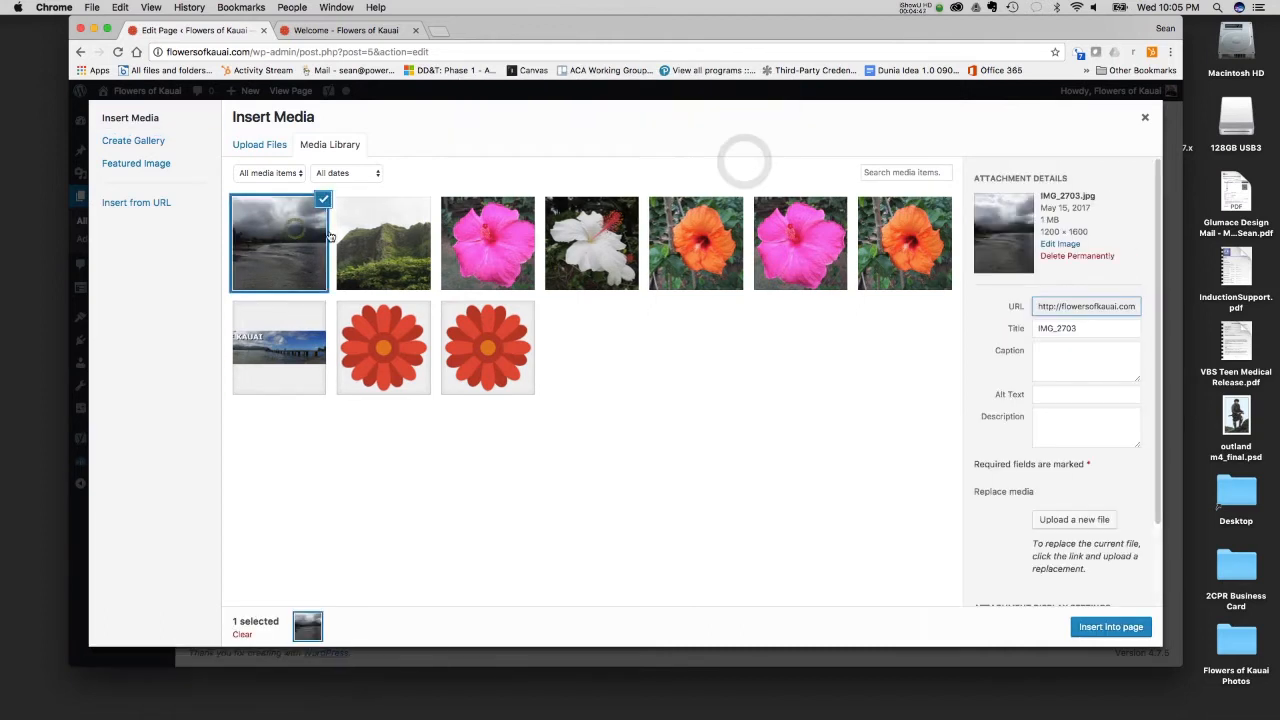
click(1077, 256)
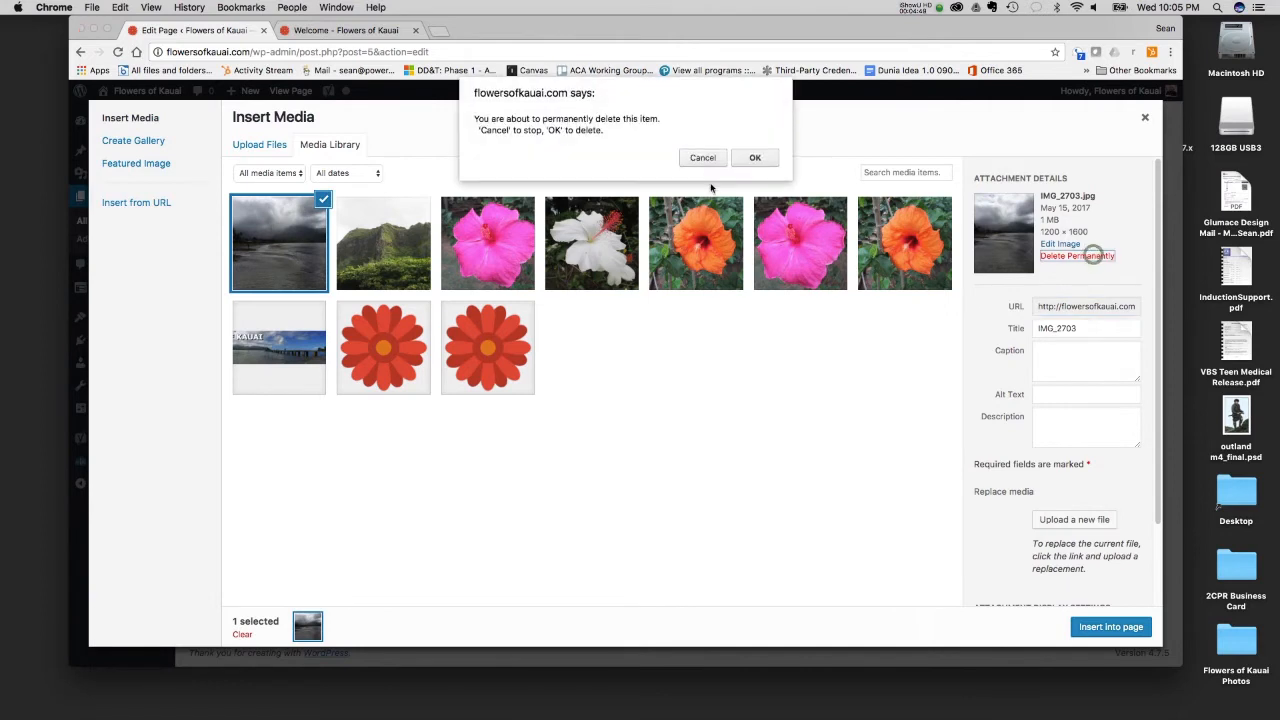
click(754, 158)
- Select the green mountain photo and the five hibiscus photos, and permanently delete IMG_0343.jpg and IMG_0352-e1494882871494.jpg
click(260, 216)
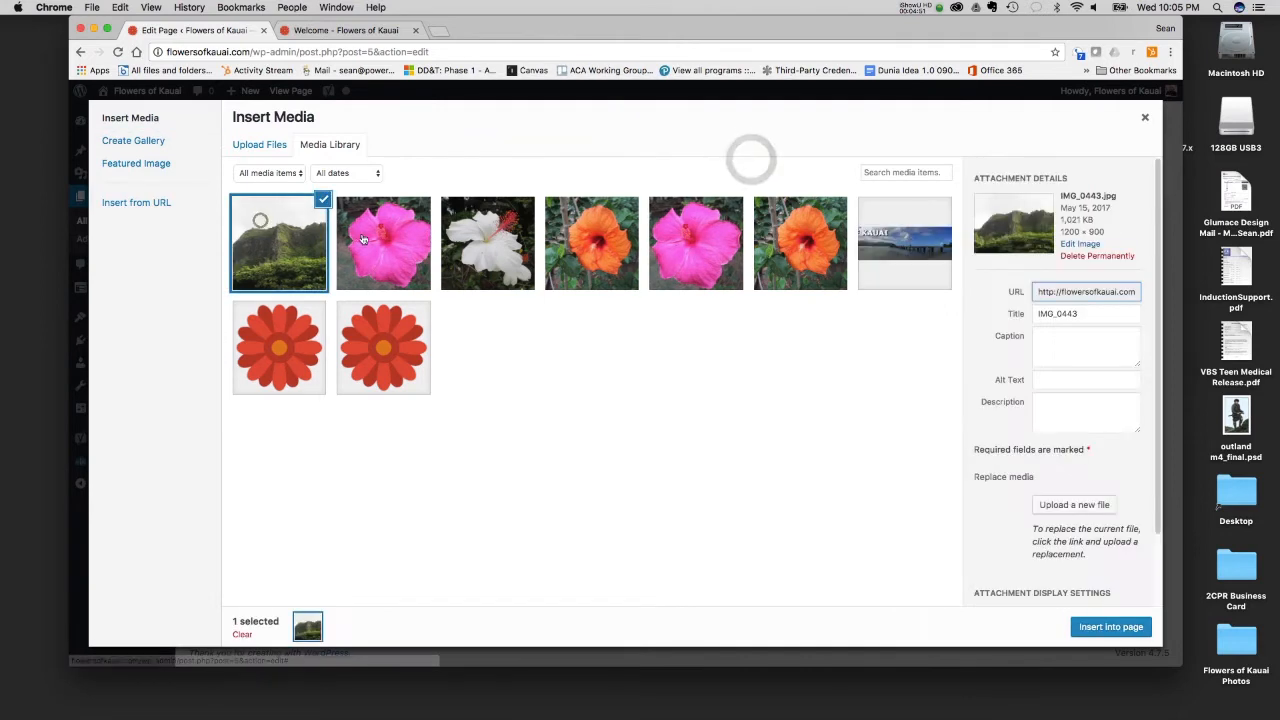
click(363, 232)
click(470, 250)
click(592, 252)
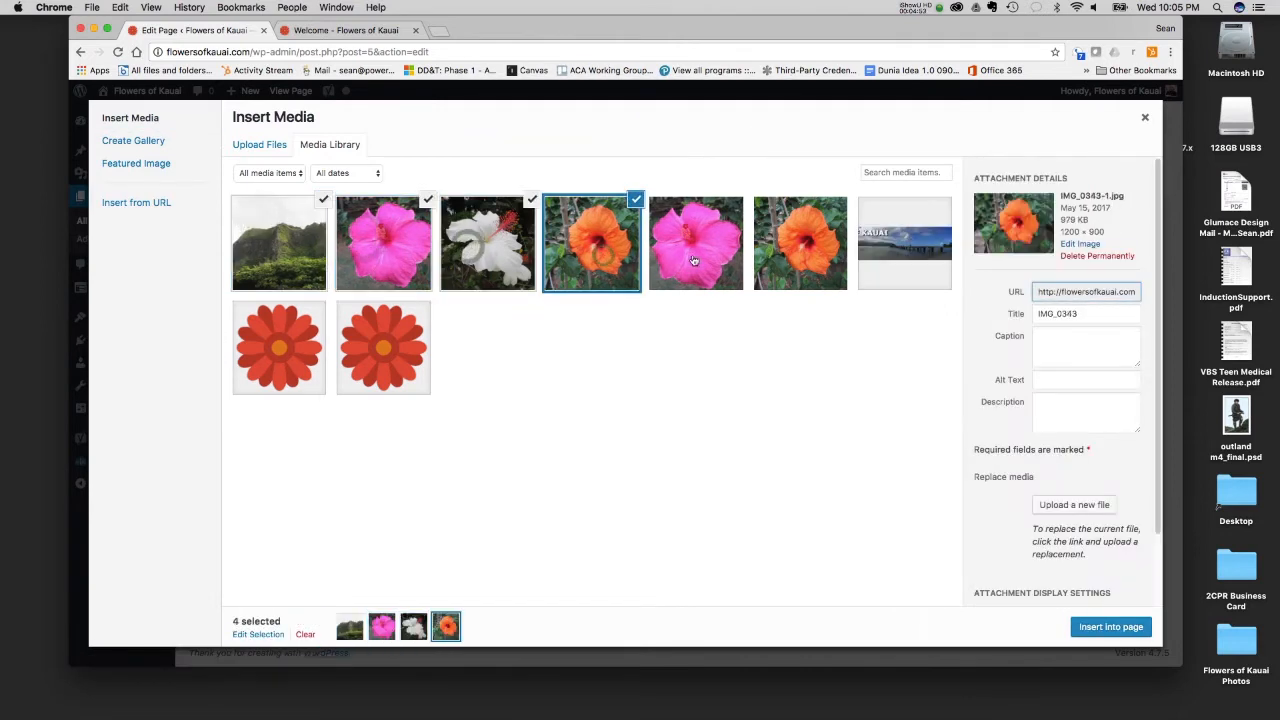
click(690, 255)
click(780, 270)
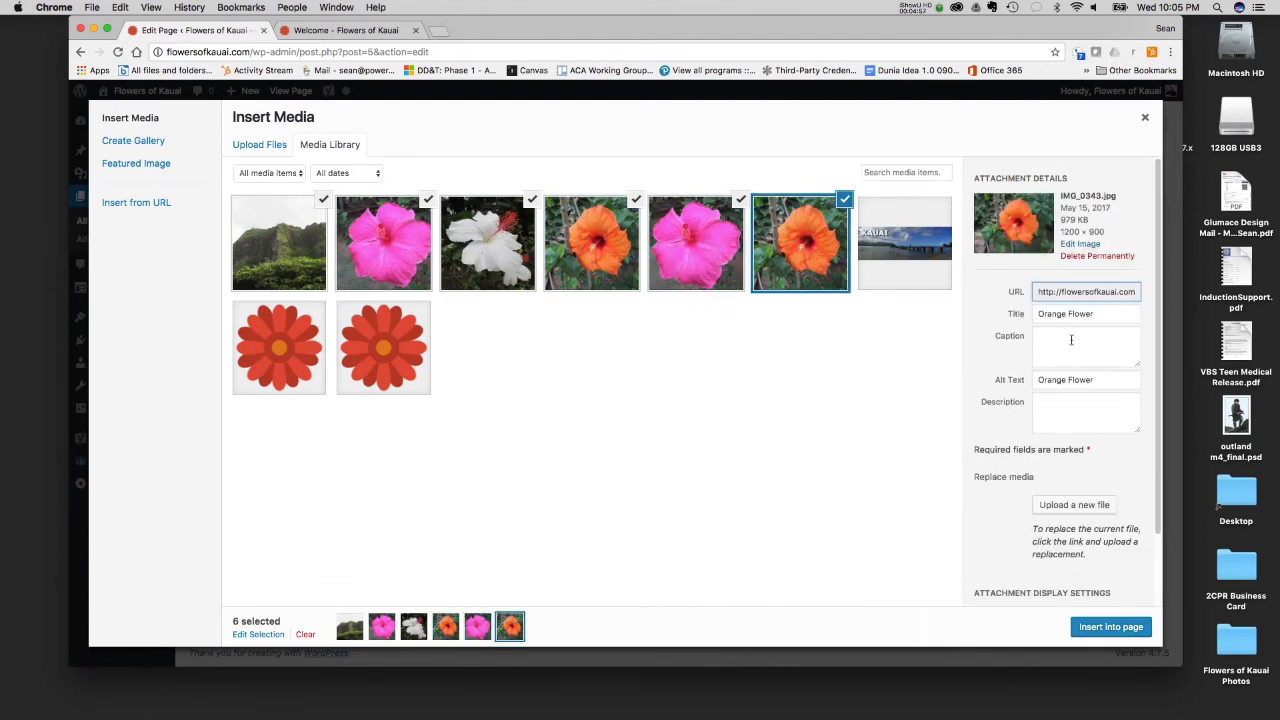
click(1099, 258)
click(763, 157)
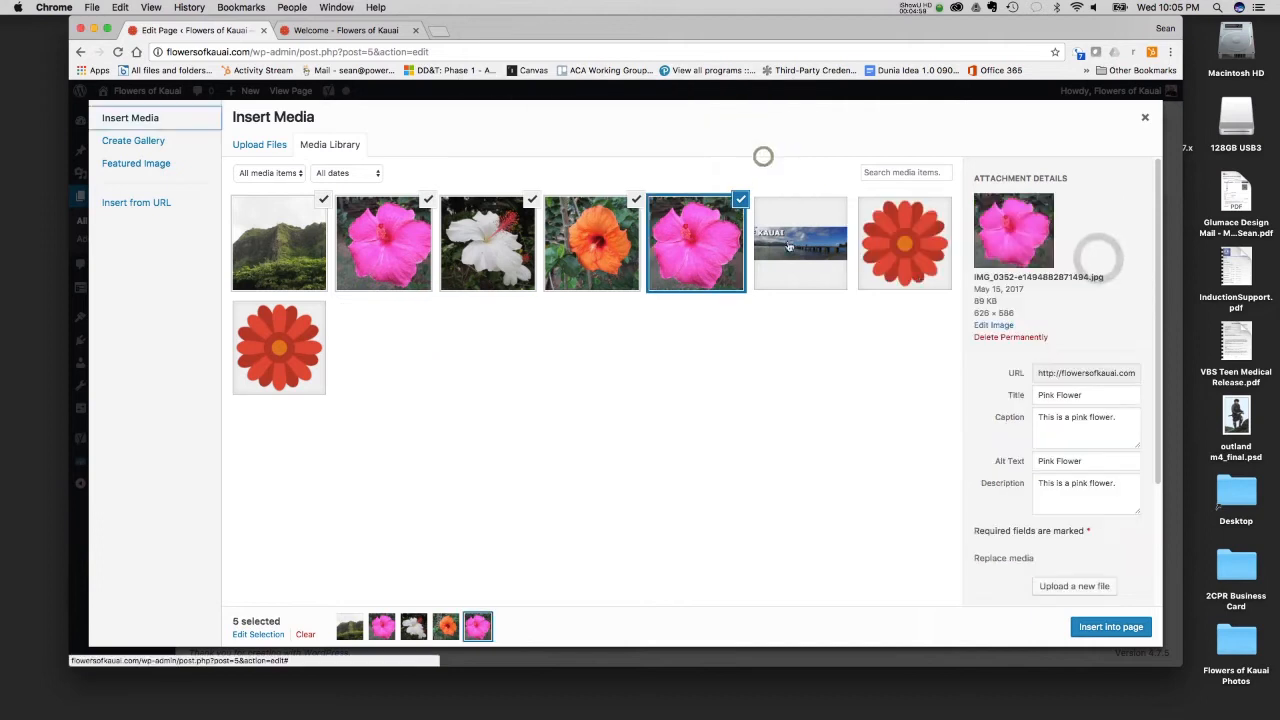
click(1015, 337)
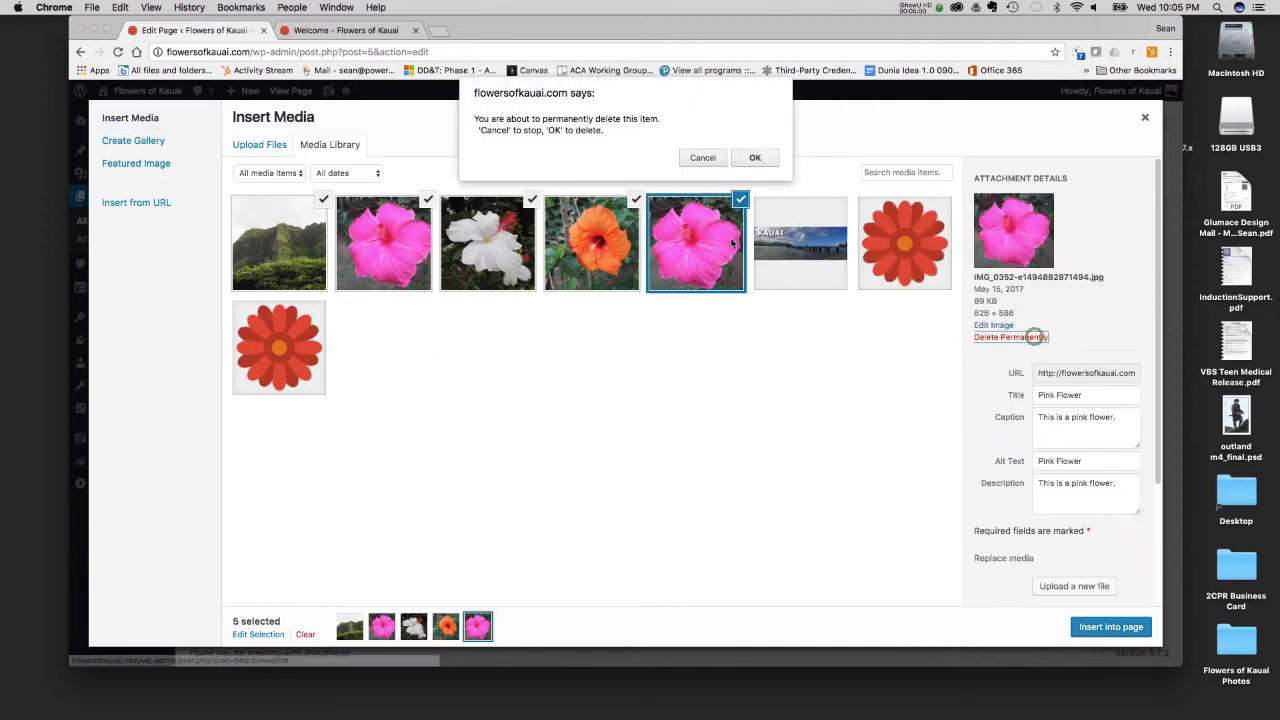
click(760, 157)
- Permanently delete the orange flower image IMG_0343-1.jpg and the mountain image IMG_0443.jpg from the media library
click(568, 229)
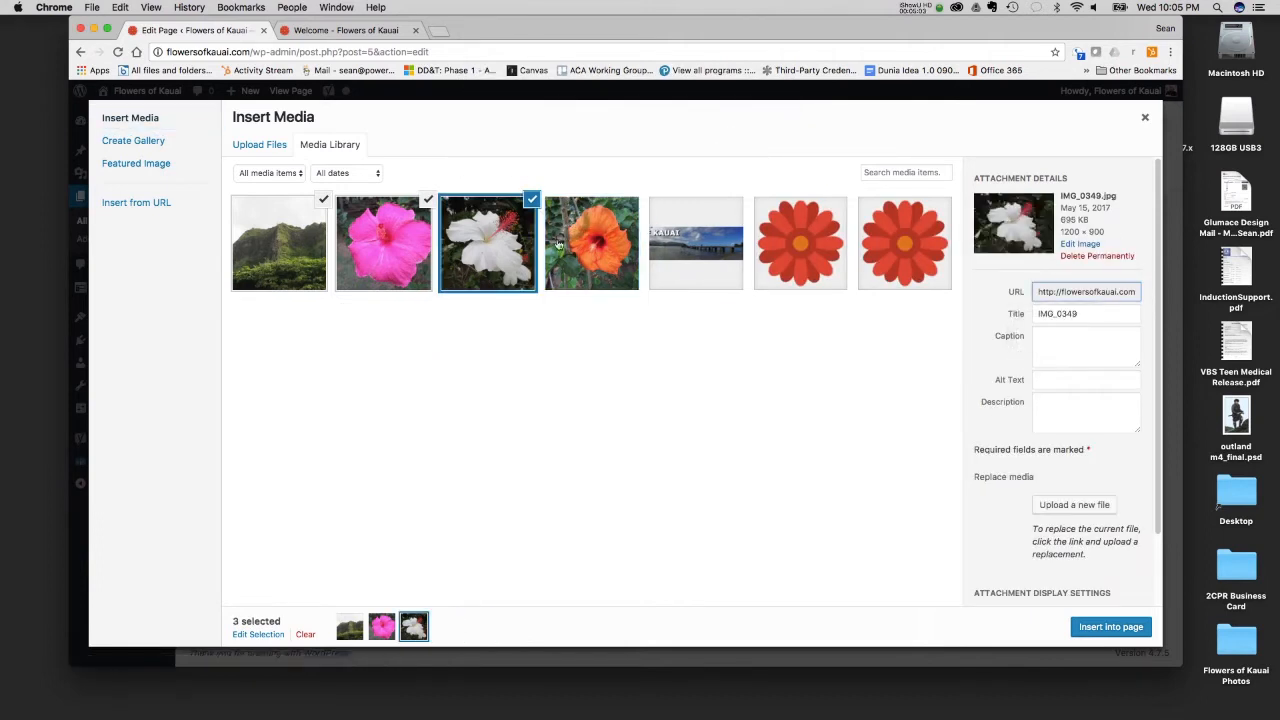
click(584, 229)
scroll(1038, 561, down, 2)
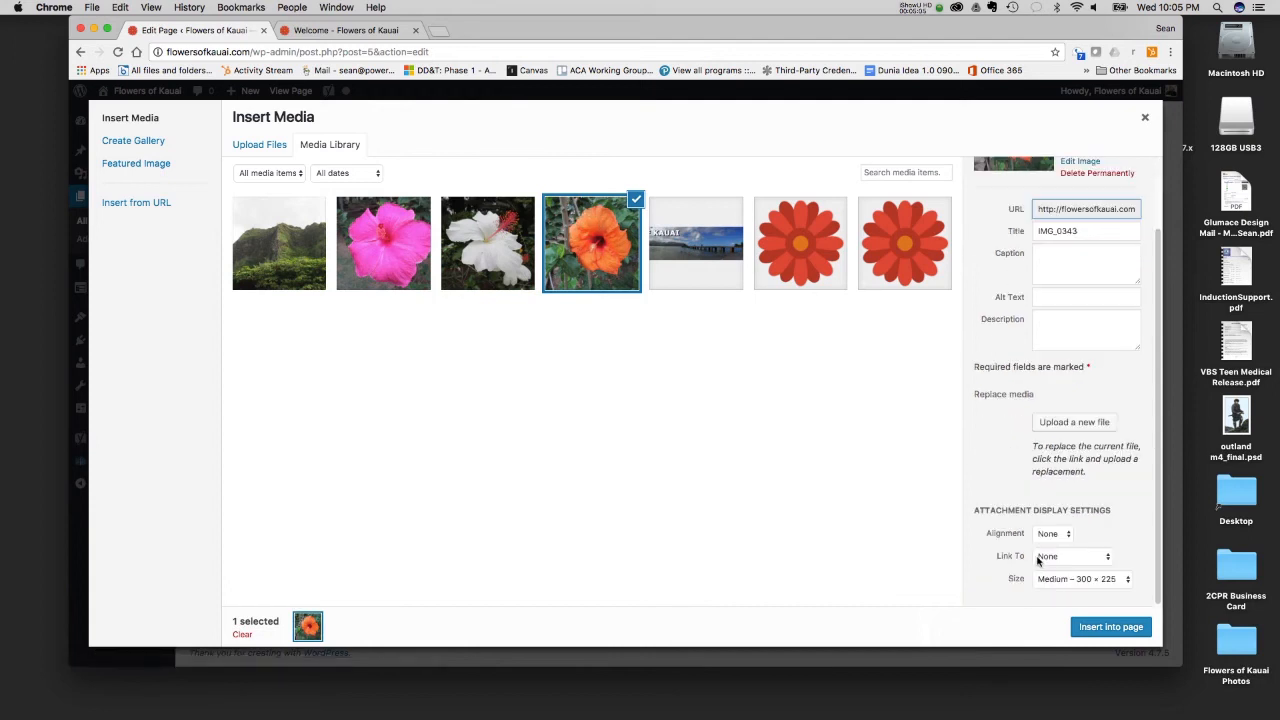
scroll(1038, 561, up, 2)
click(1092, 256)
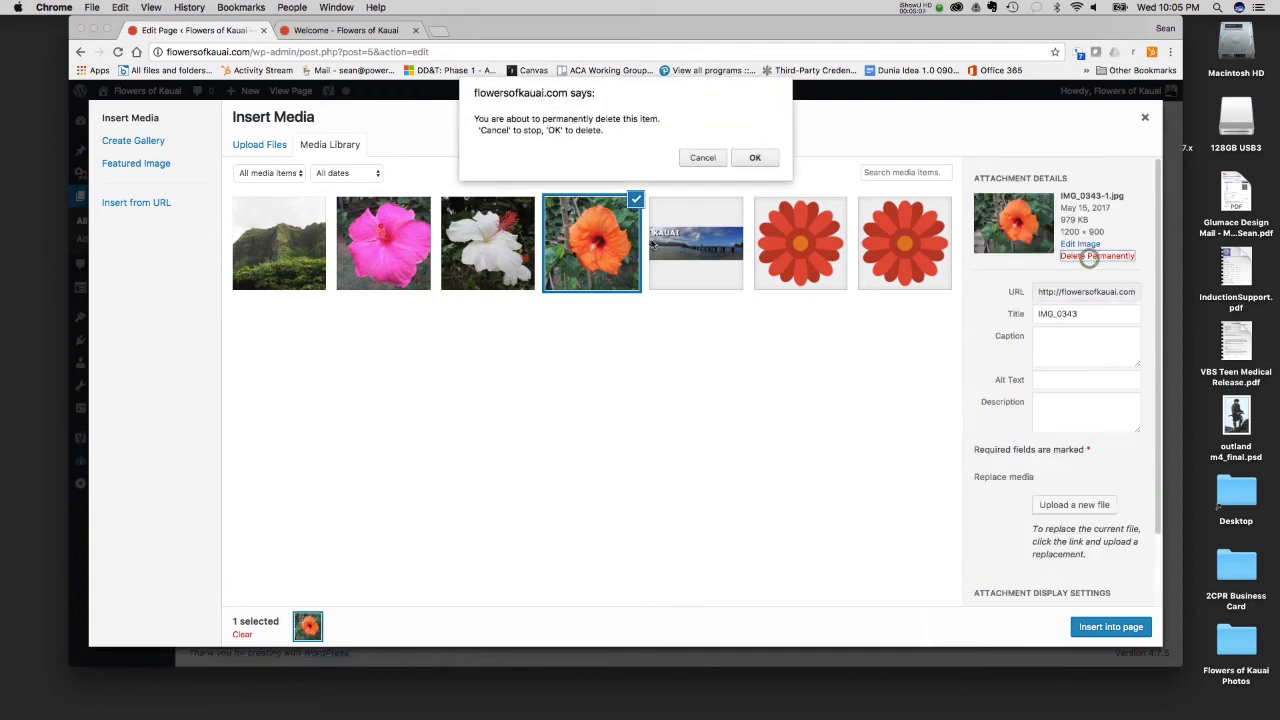
click(755, 158)
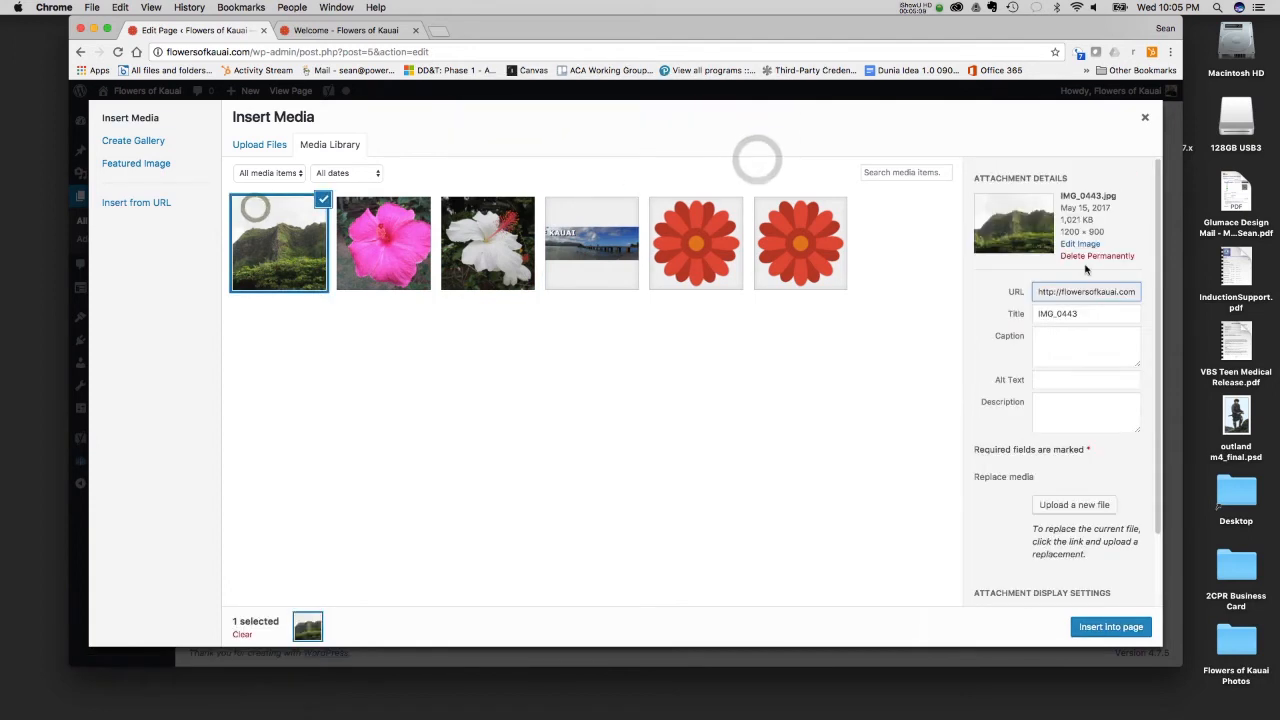
click(1092, 256)
click(752, 157)
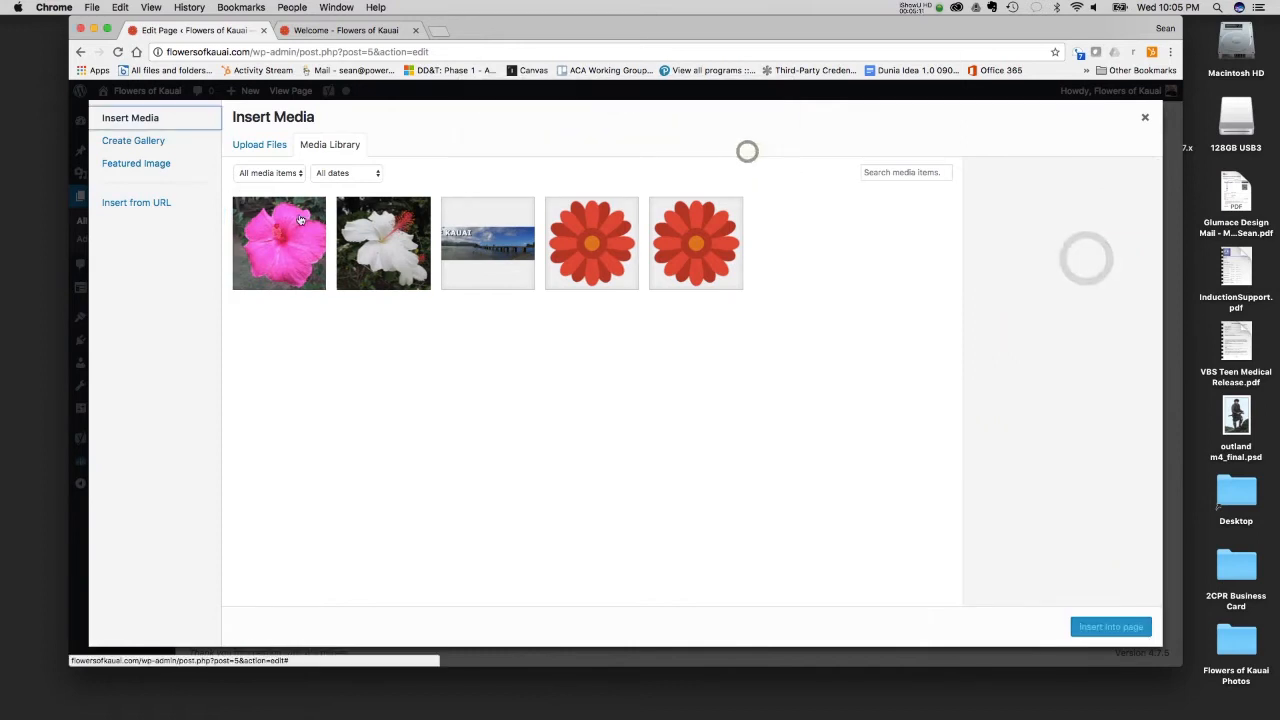
- Permanently delete the pink flower image IMG_0352-1.jpg and the white flower image IMG_0349.jpg from the media library
click(254, 230)
click(1097, 256)
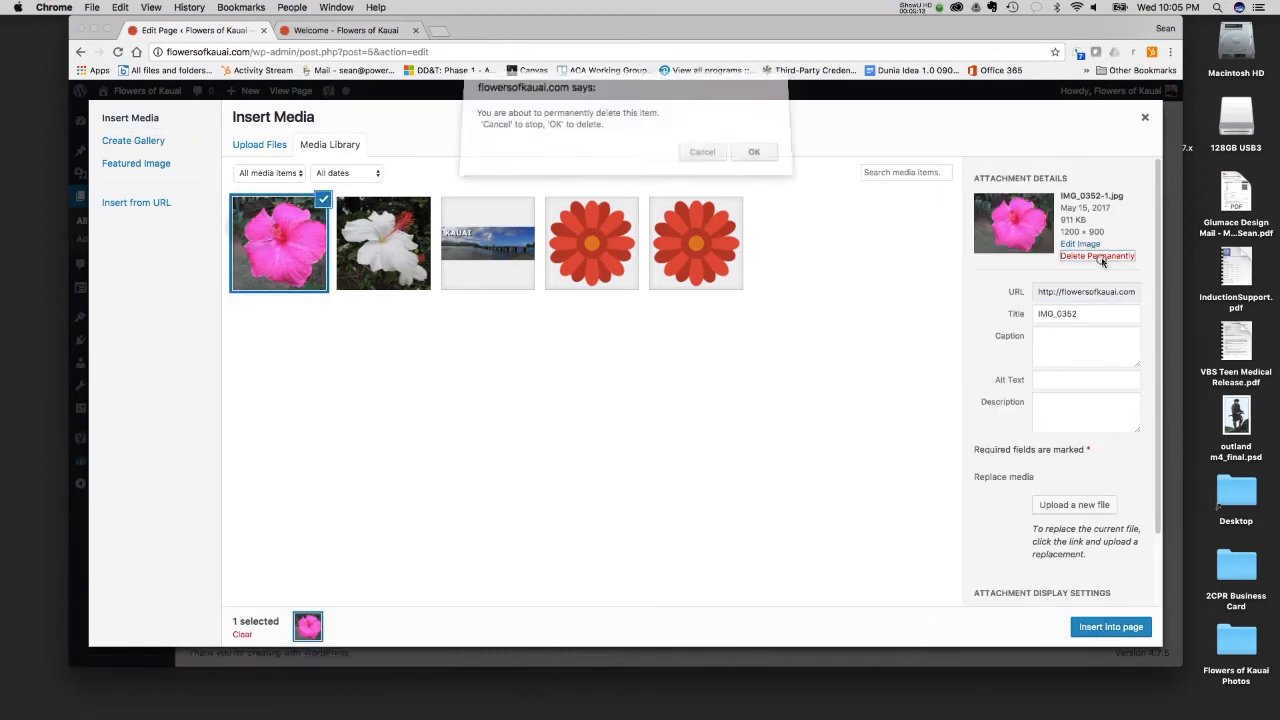
click(753, 157)
click(268, 232)
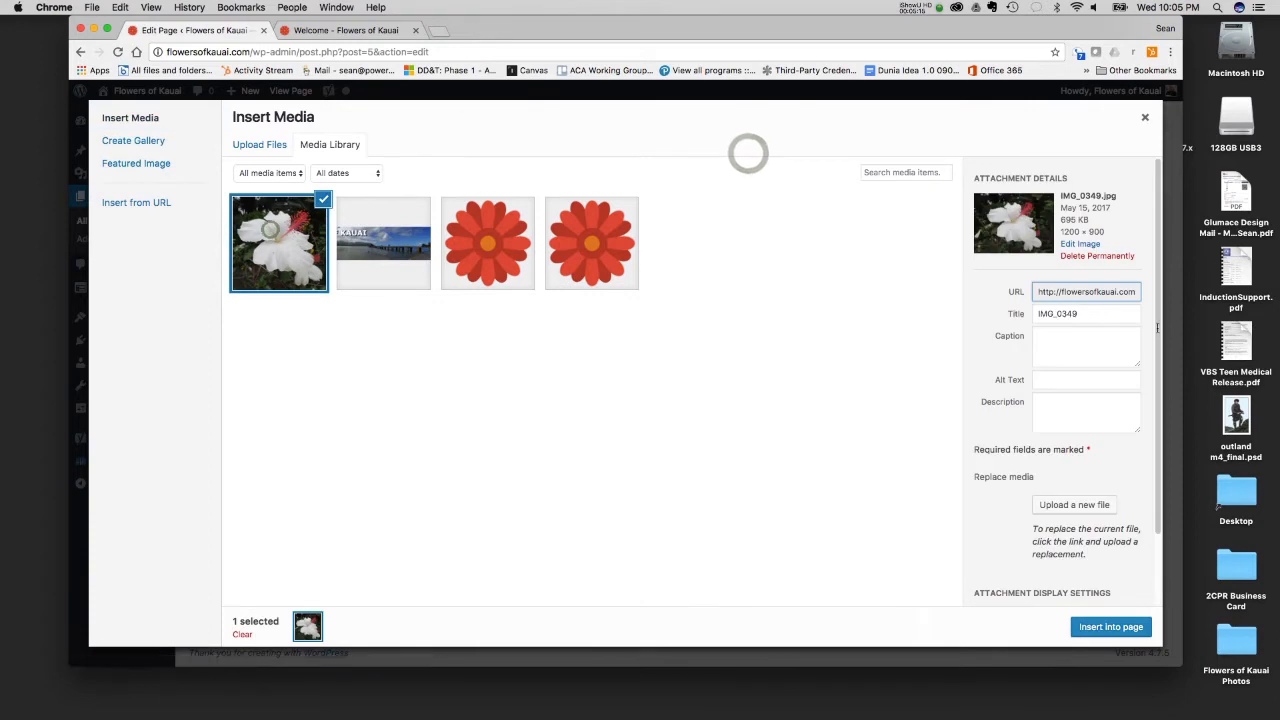
click(1128, 256)
click(751, 160)
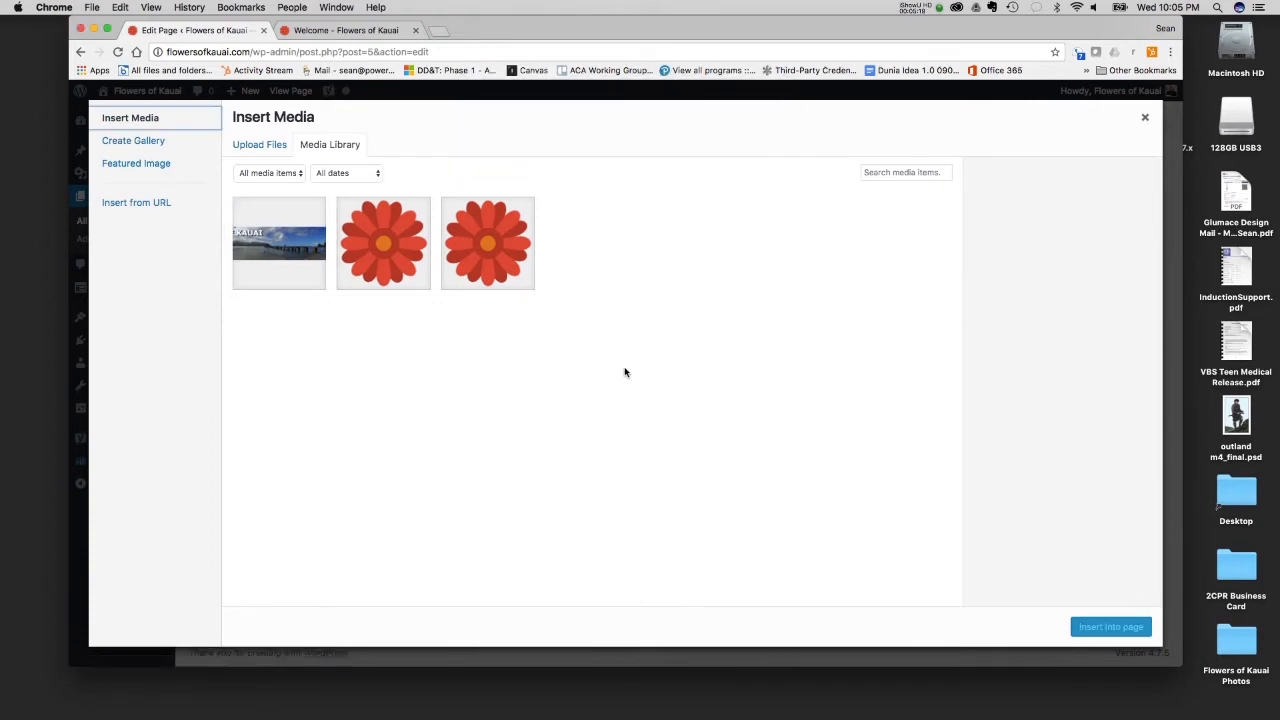
- Examine the header image's details and the Upload Files, Create Gallery, Featured Image and Insert from URL options, and close the dialog without inserting anything
click(293, 279)
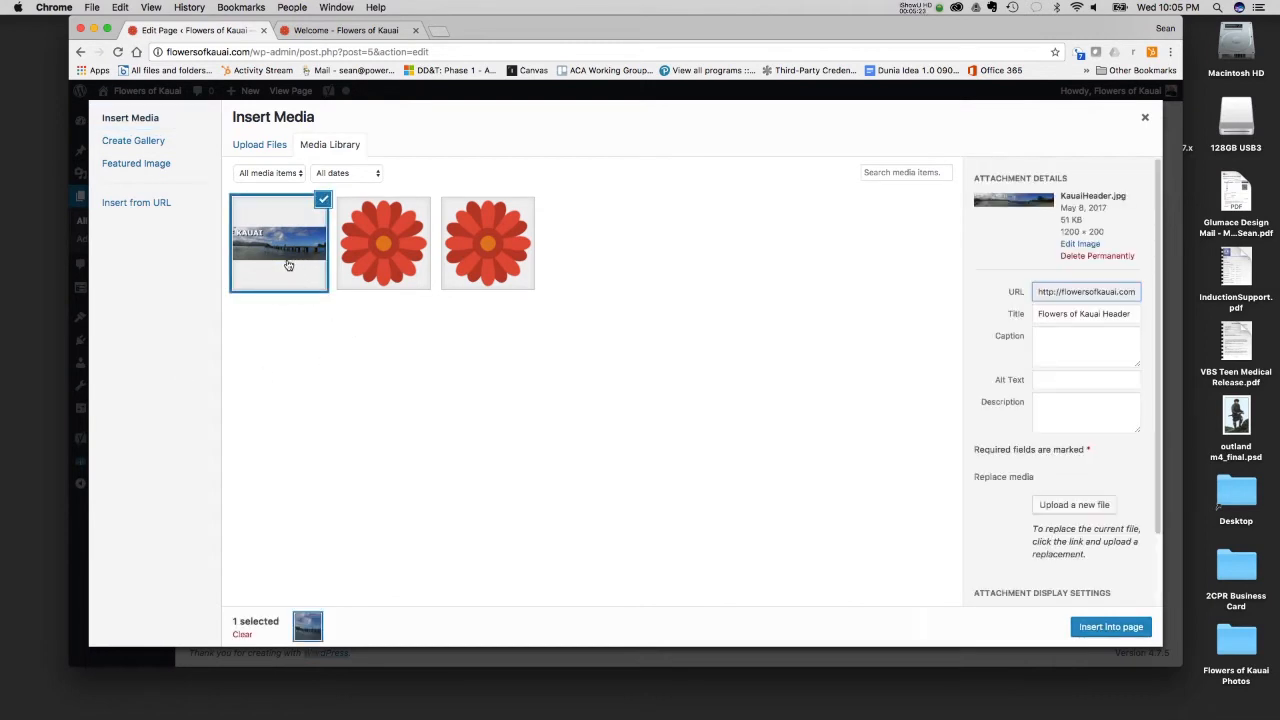
click(270, 145)
click(332, 142)
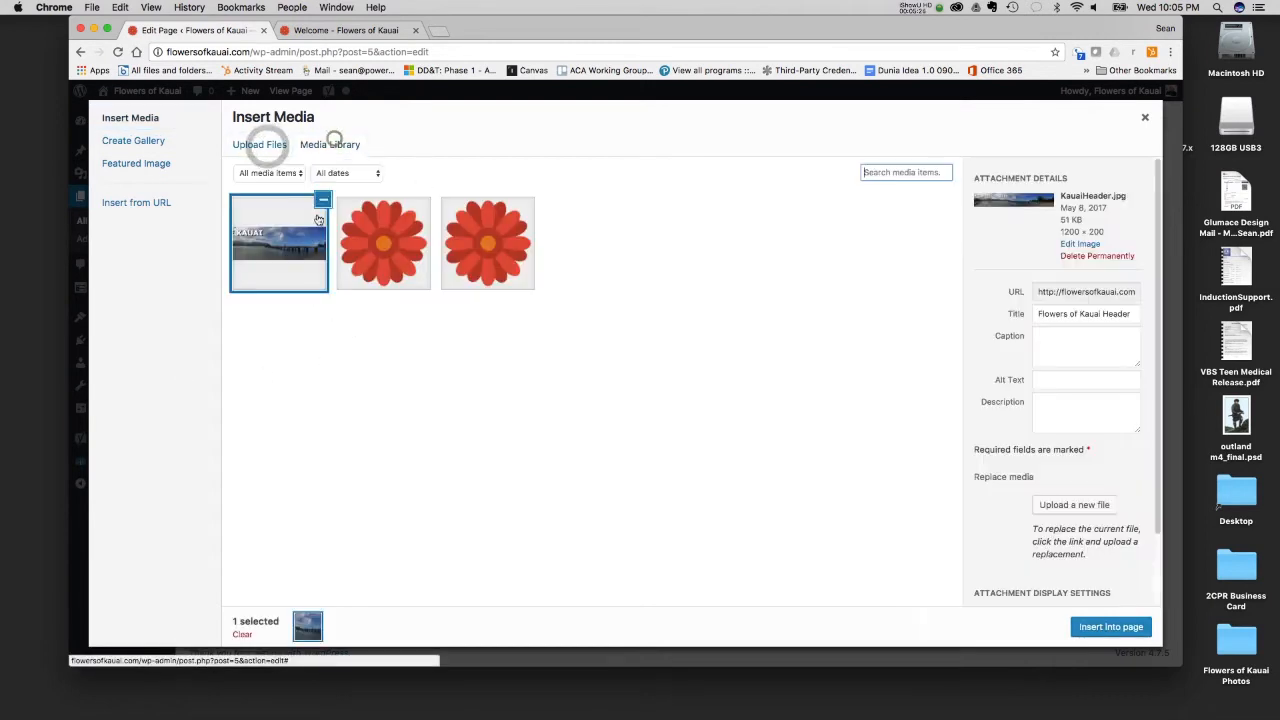
click(152, 144)
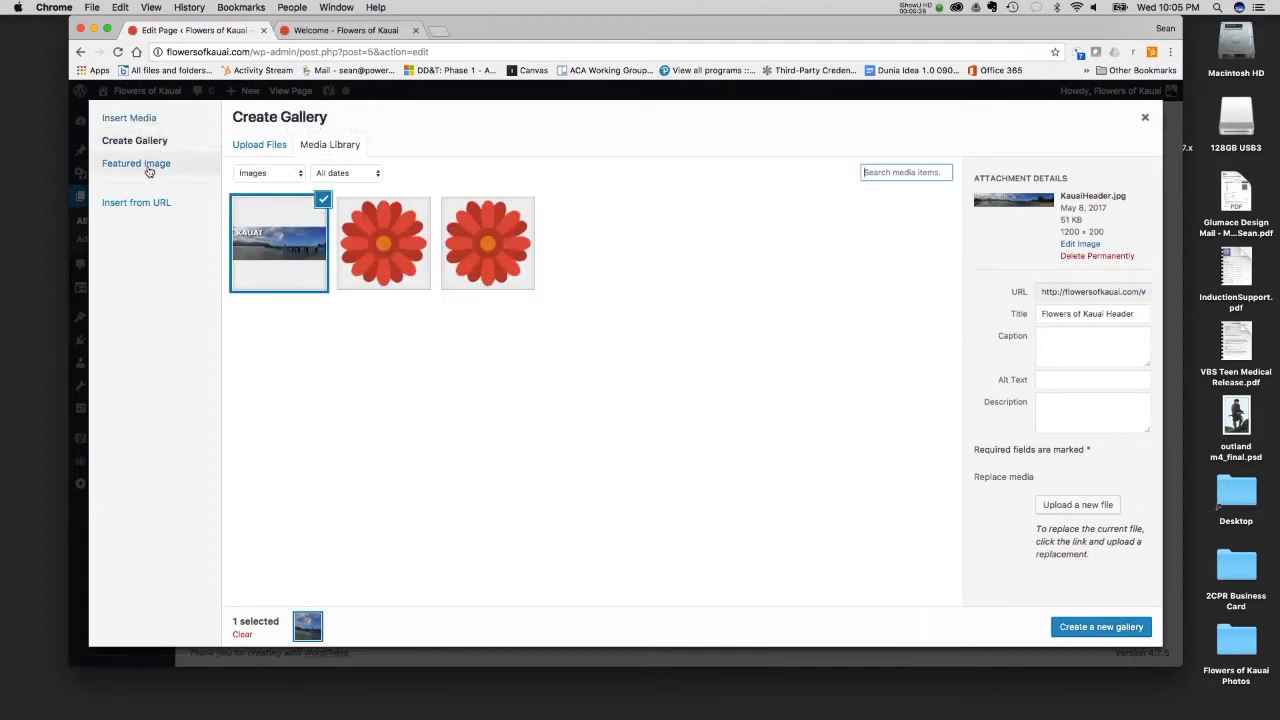
click(148, 168)
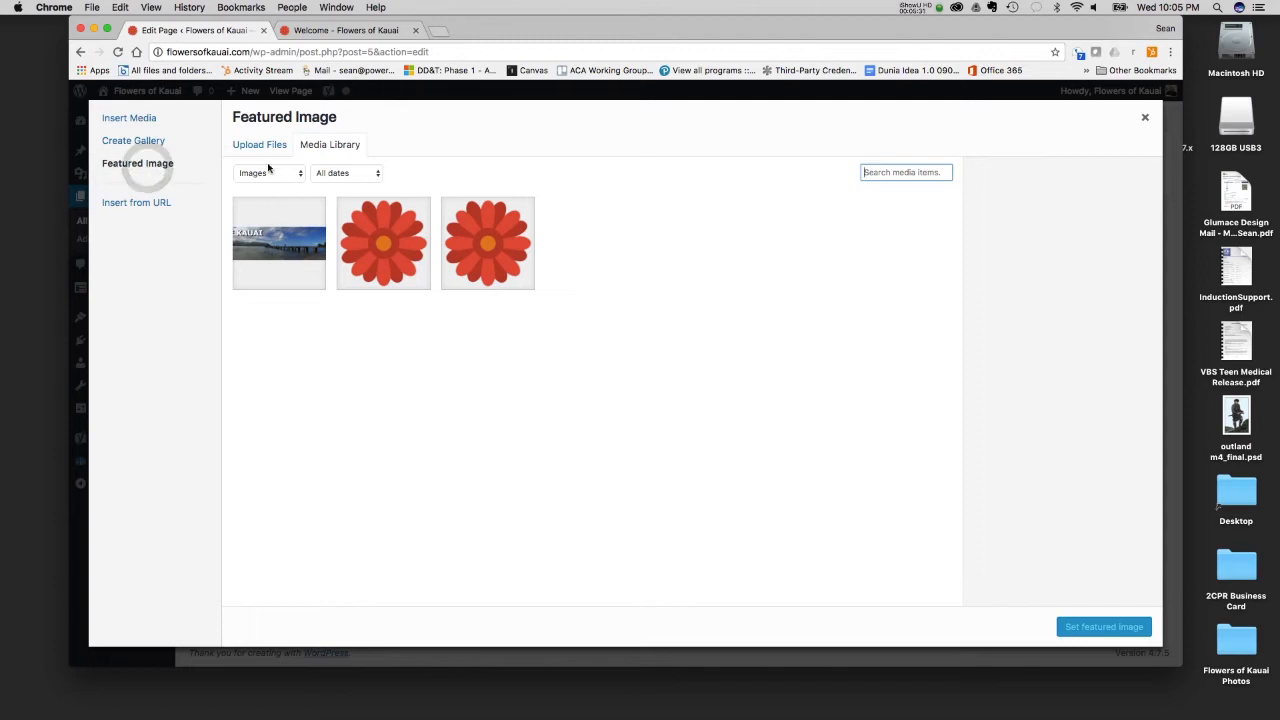
click(167, 205)
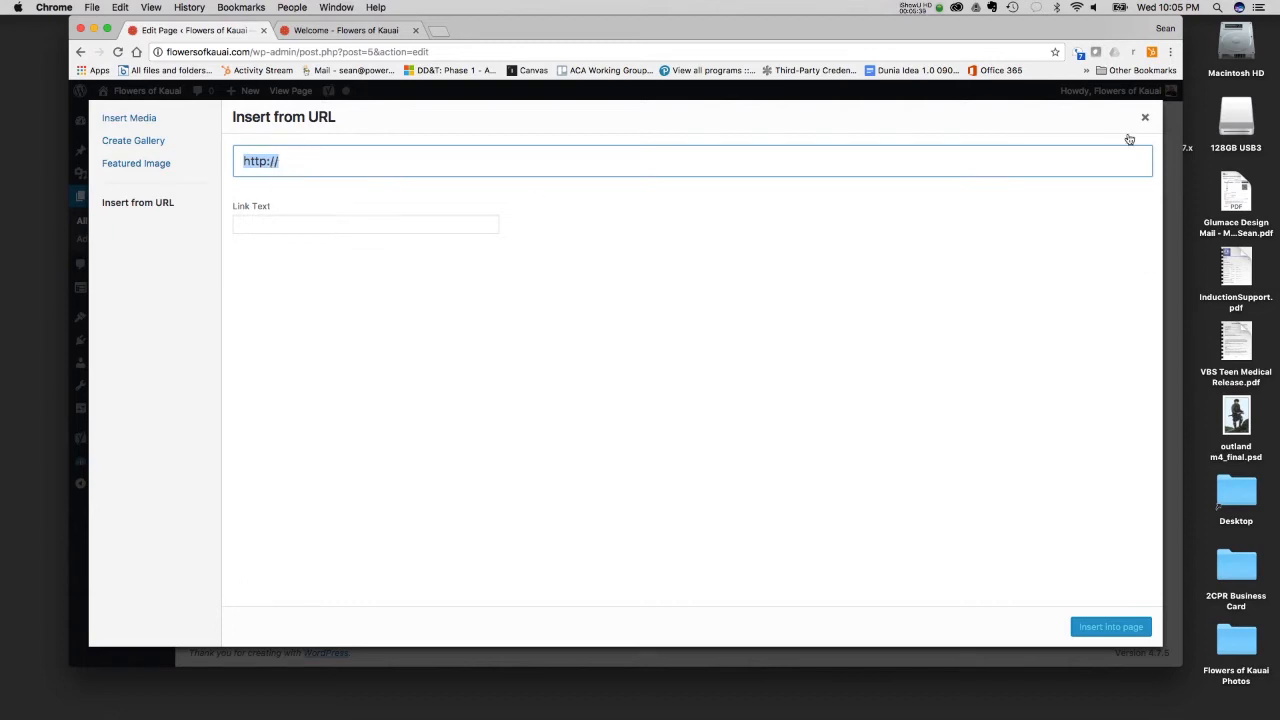
click(1144, 121)
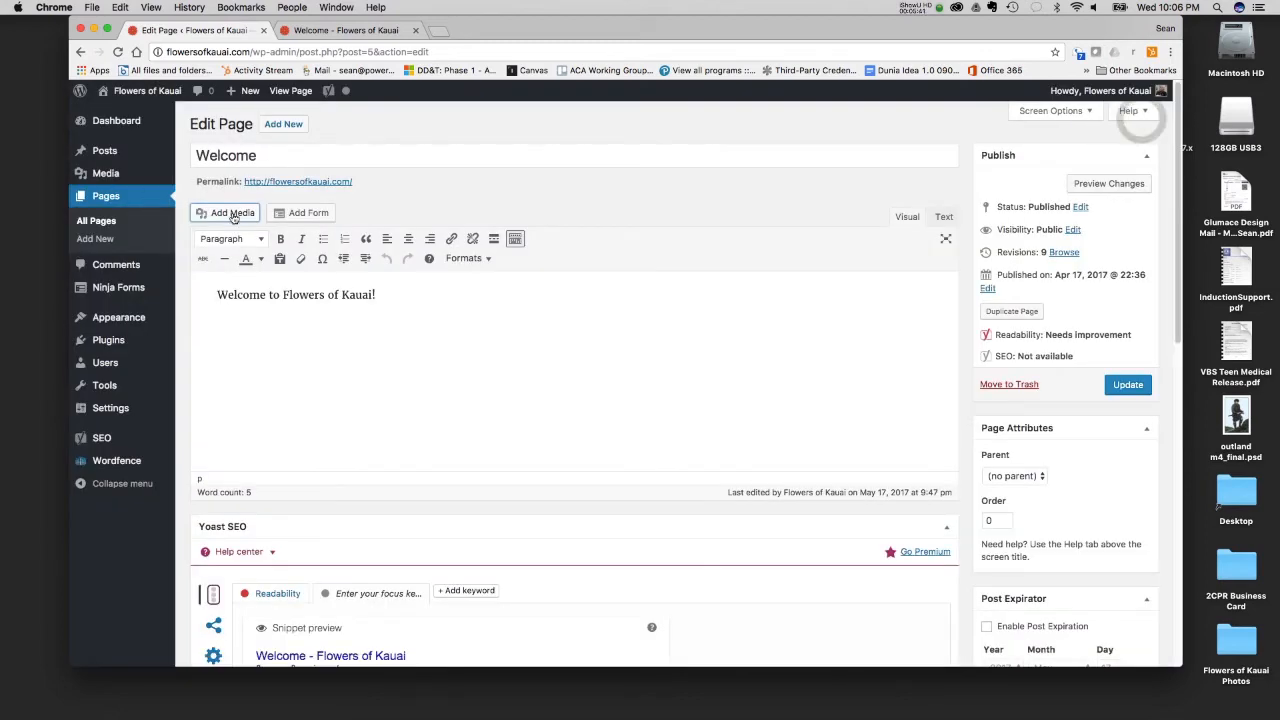
- Examine the Insert Form dialog and its list of forms, and close it without inserting a form
click(306, 212)
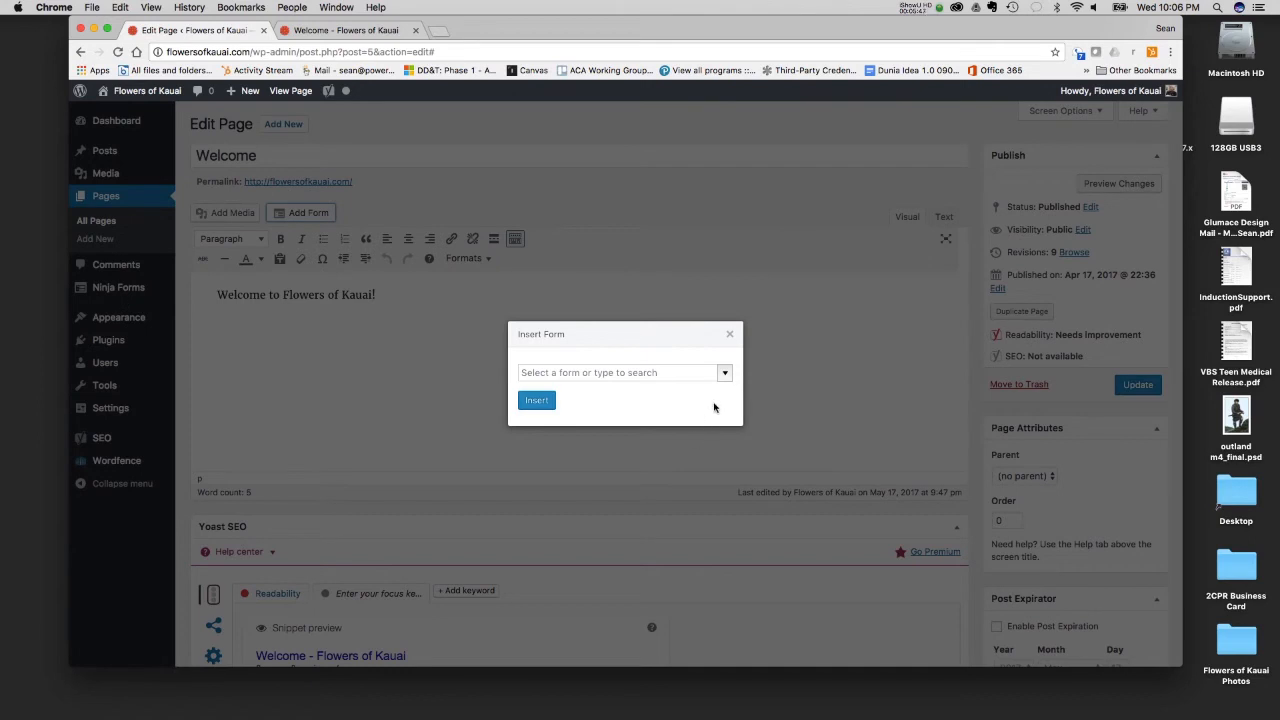
click(723, 373)
click(723, 373)
click(728, 334)
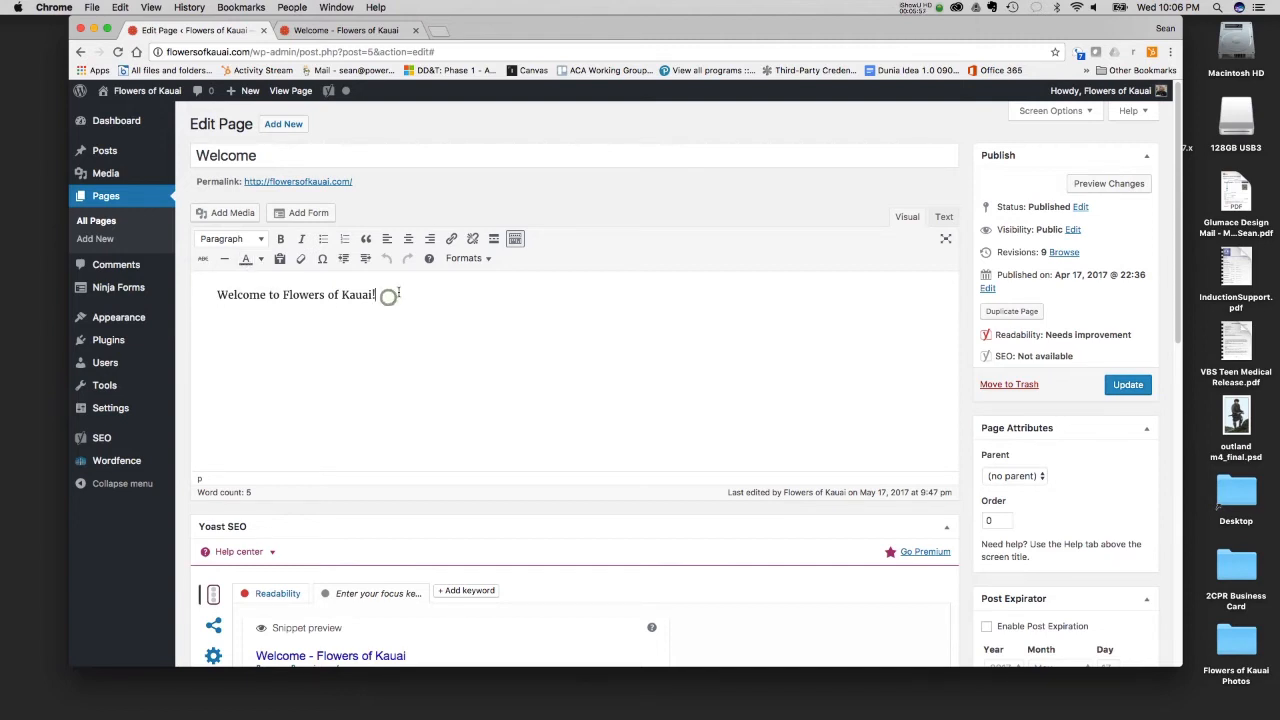
- Add the paragraphs "Test this is a test" and "This is a test page" below the welcome sentence
key(Return)
text(Yr)
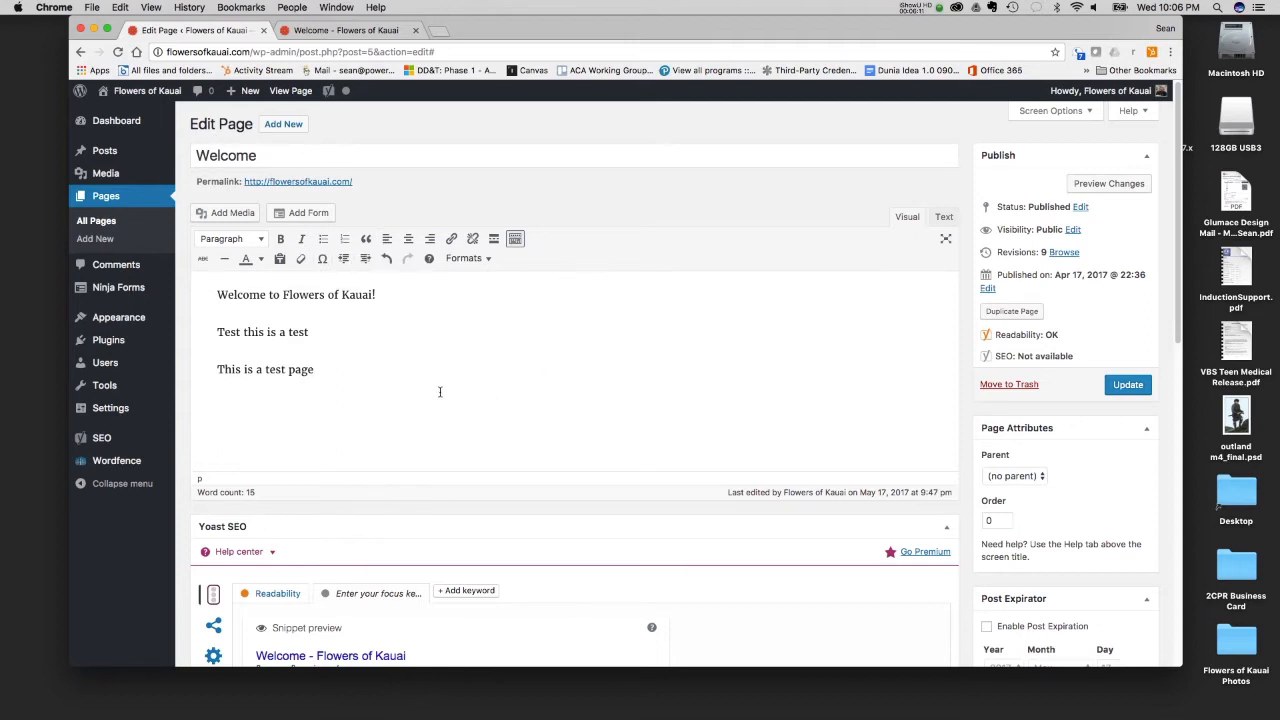
- Format the line "Welcome to Flowers of Kauai!" in the page content as Heading 1
drag(308, 332, 214, 334)
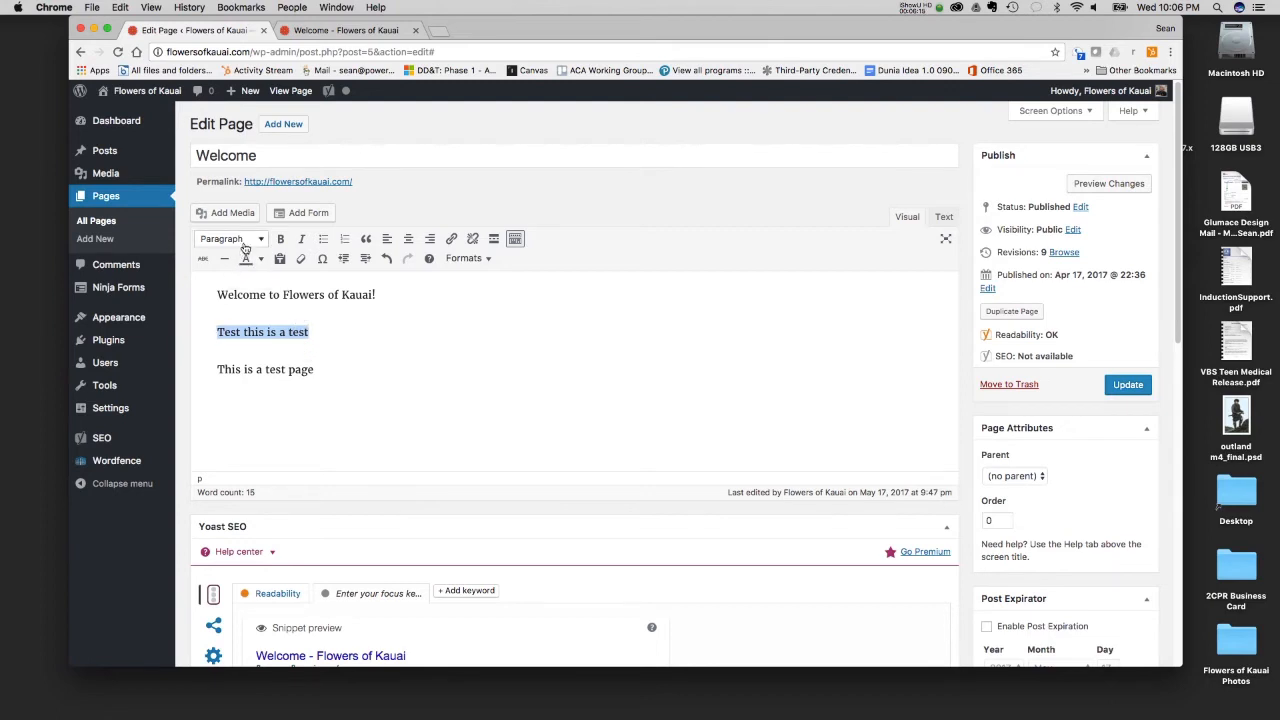
drag(388, 294, 215, 294)
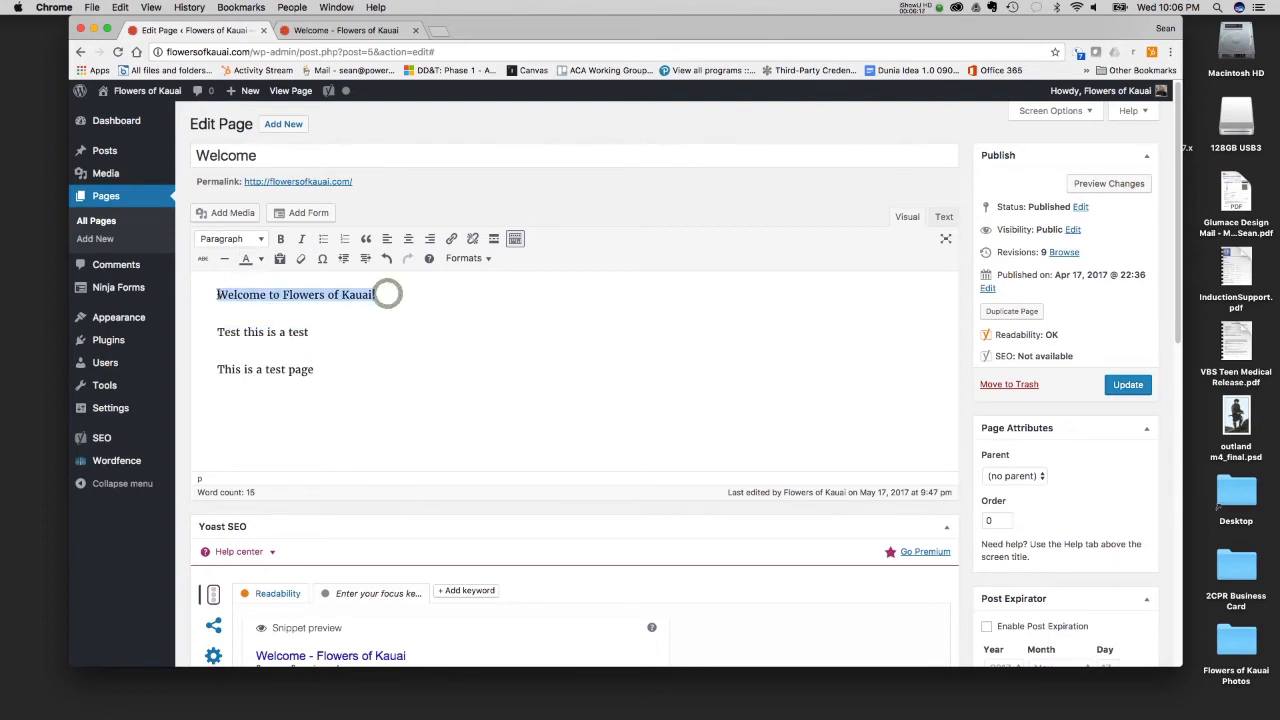
click(259, 241)
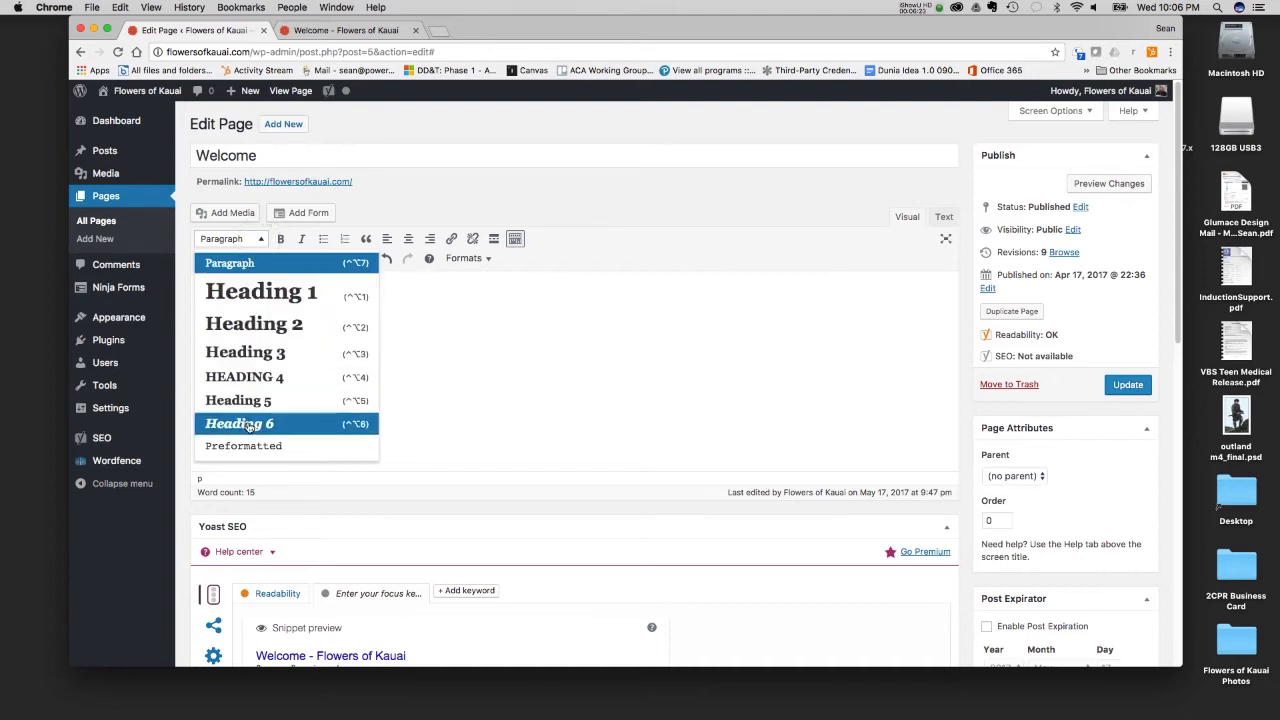
click(260, 291)
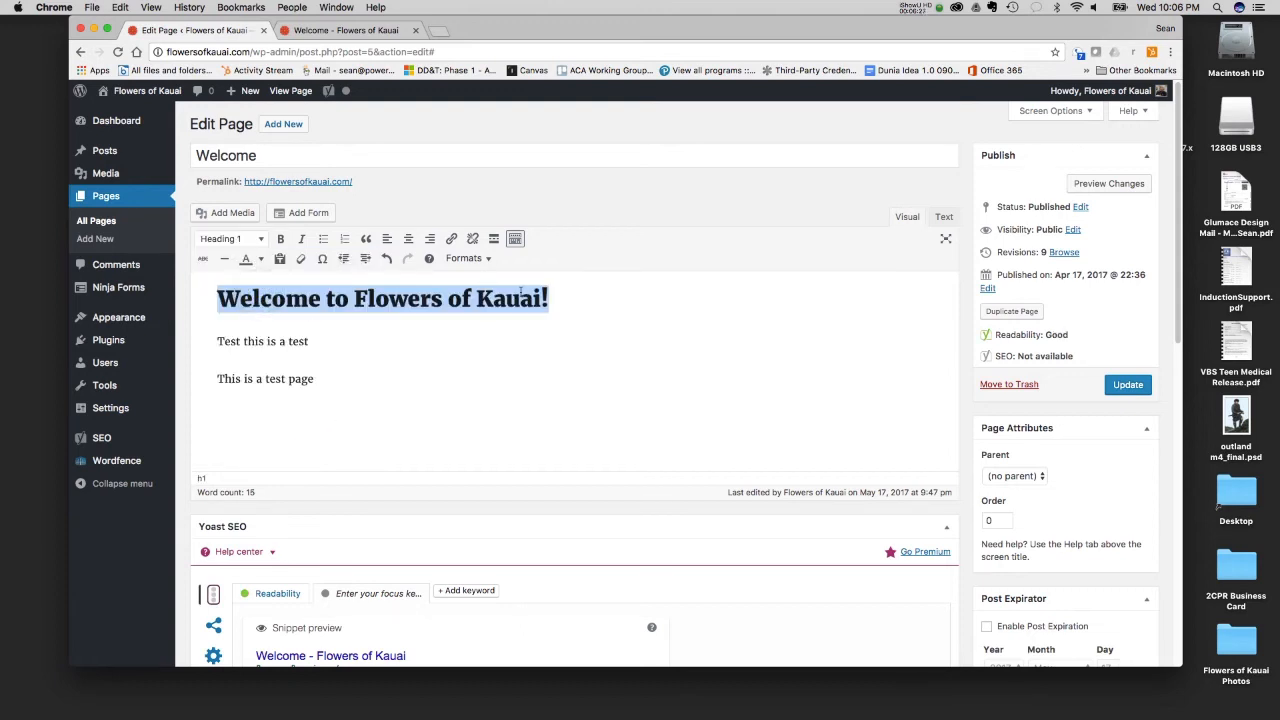
- Examine the available heading levels and the welcome heading's h1 tags in the HTML source, and return to the visual view
click(235, 242)
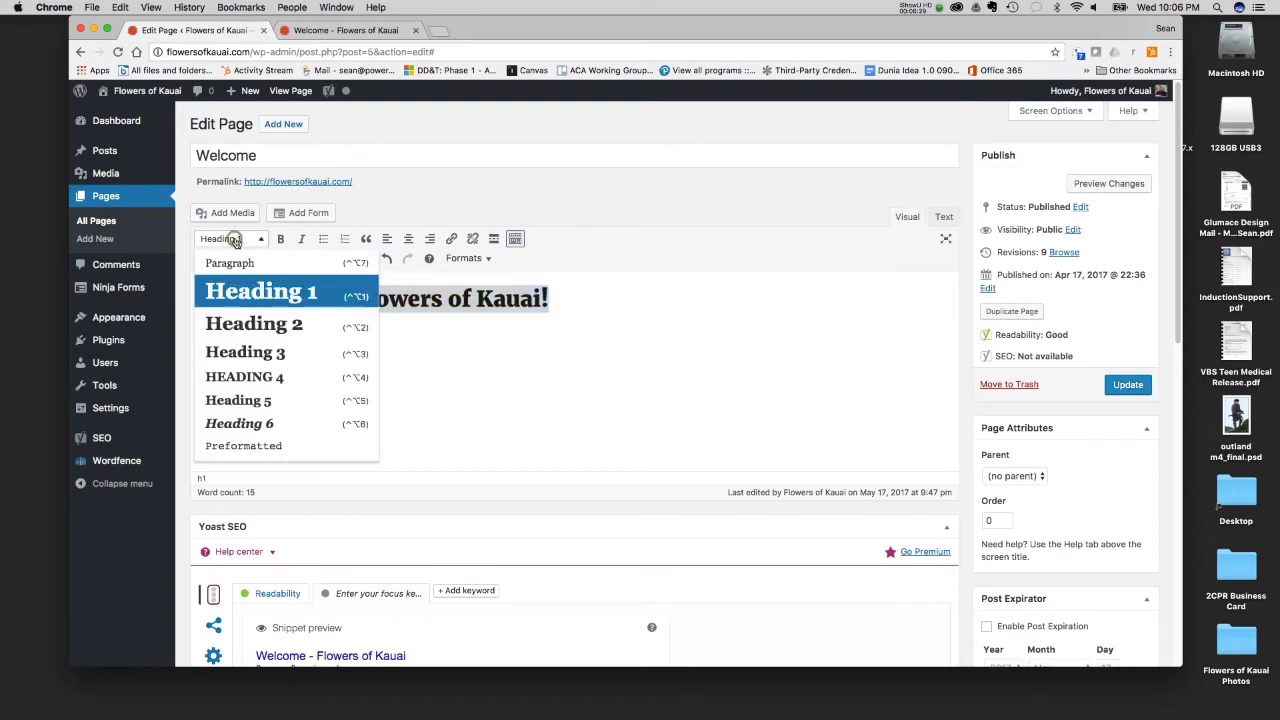
click(648, 188)
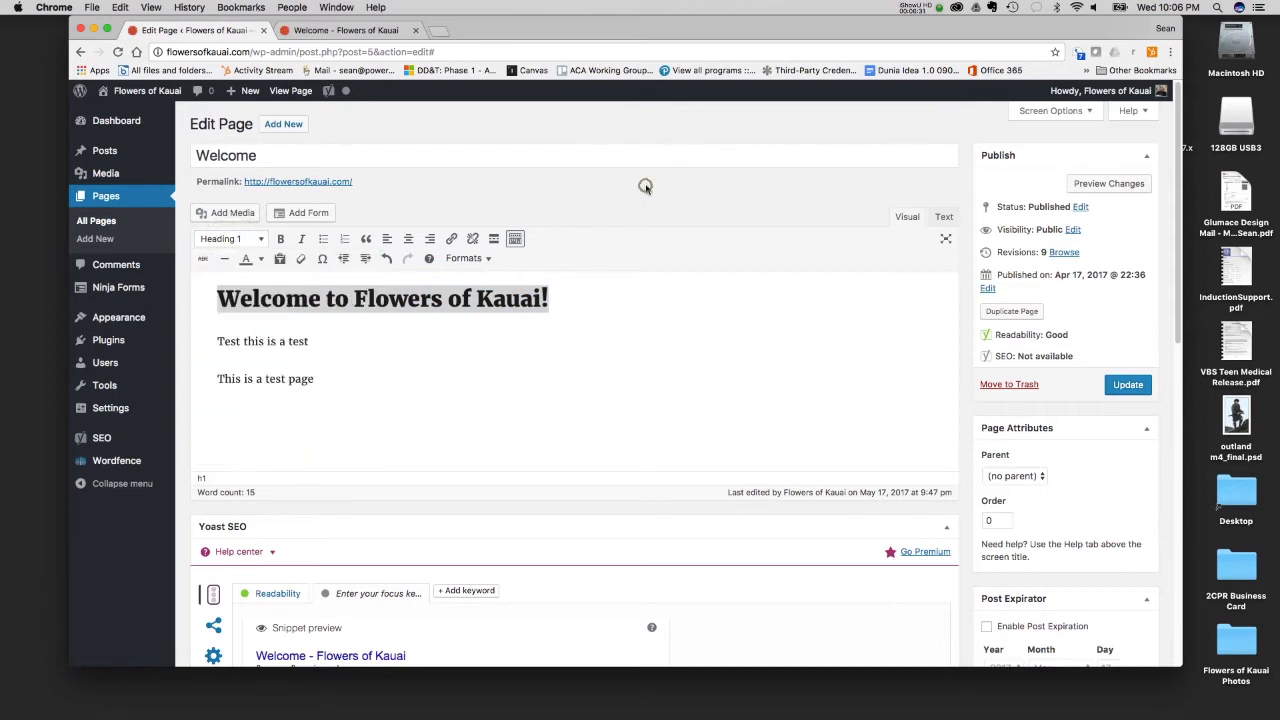
click(940, 222)
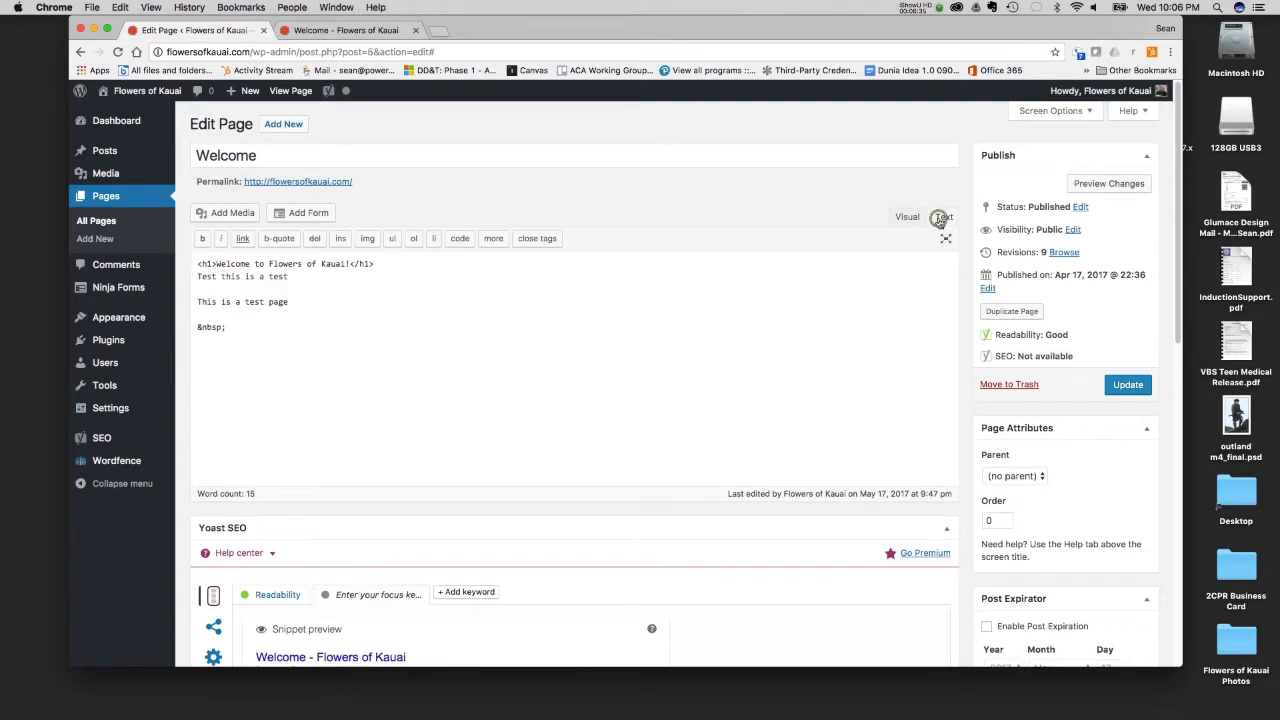
click(216, 264)
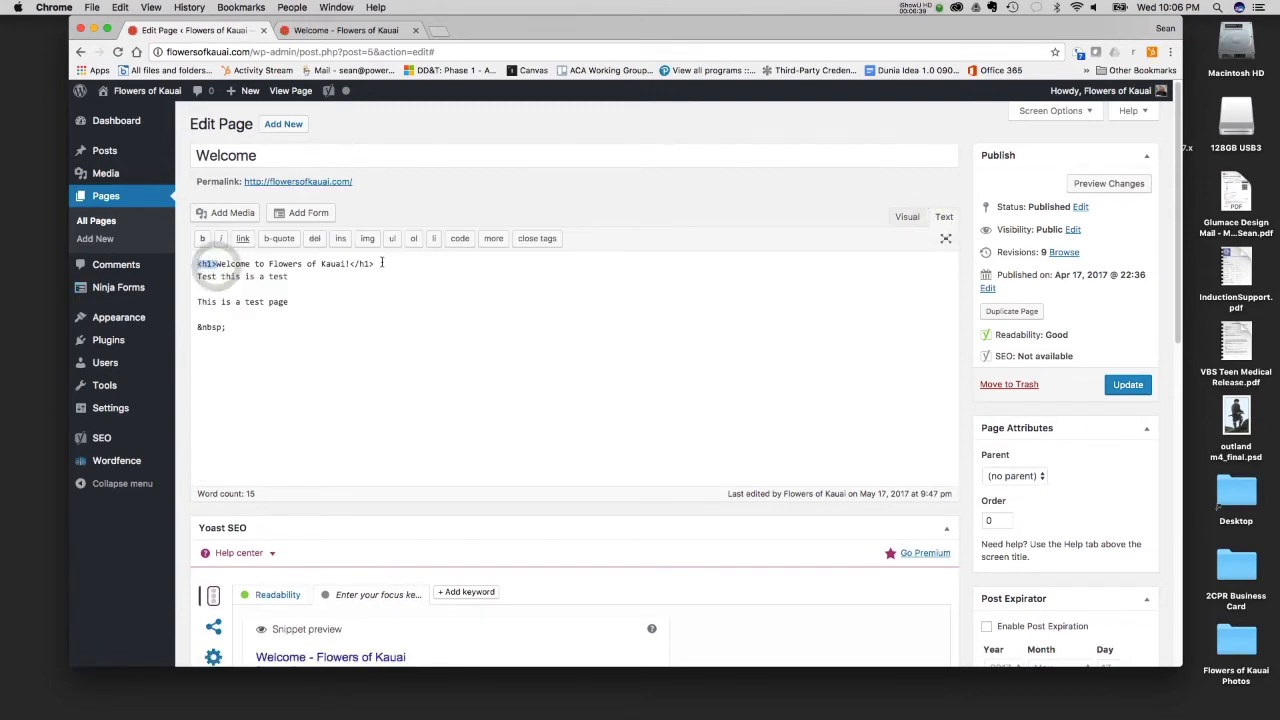
drag(381, 263, 348, 268)
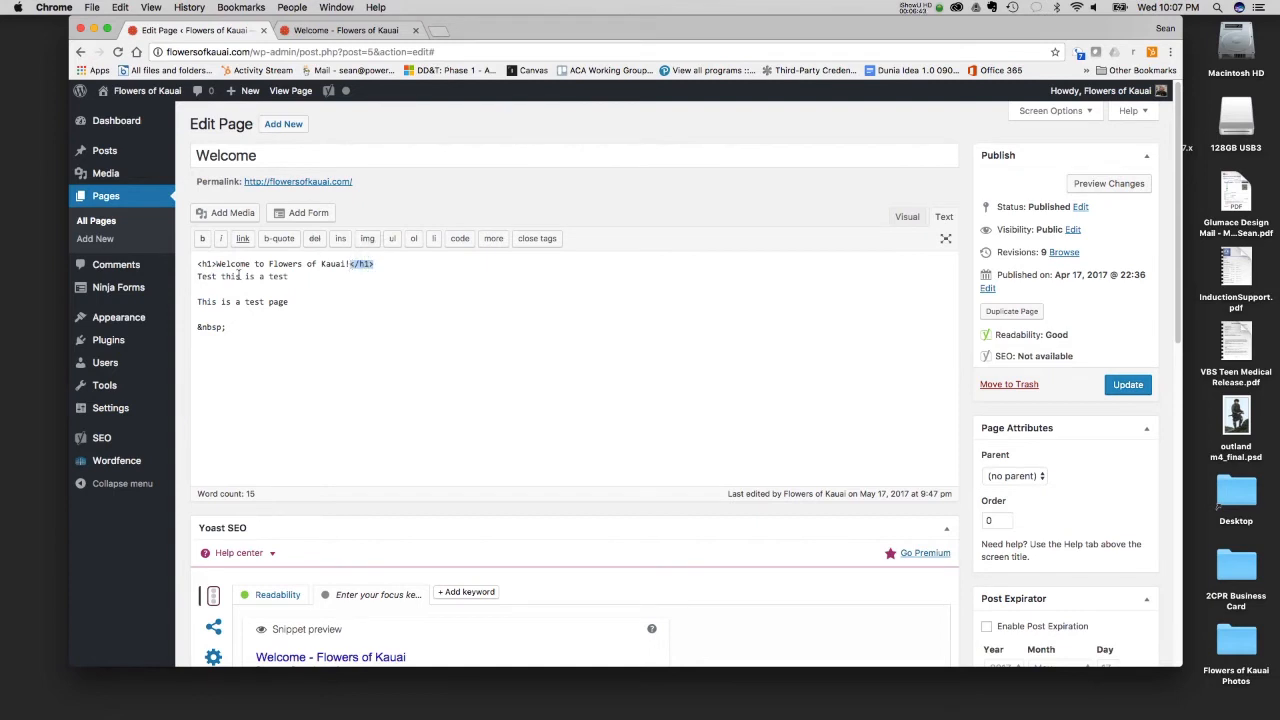
click(910, 218)
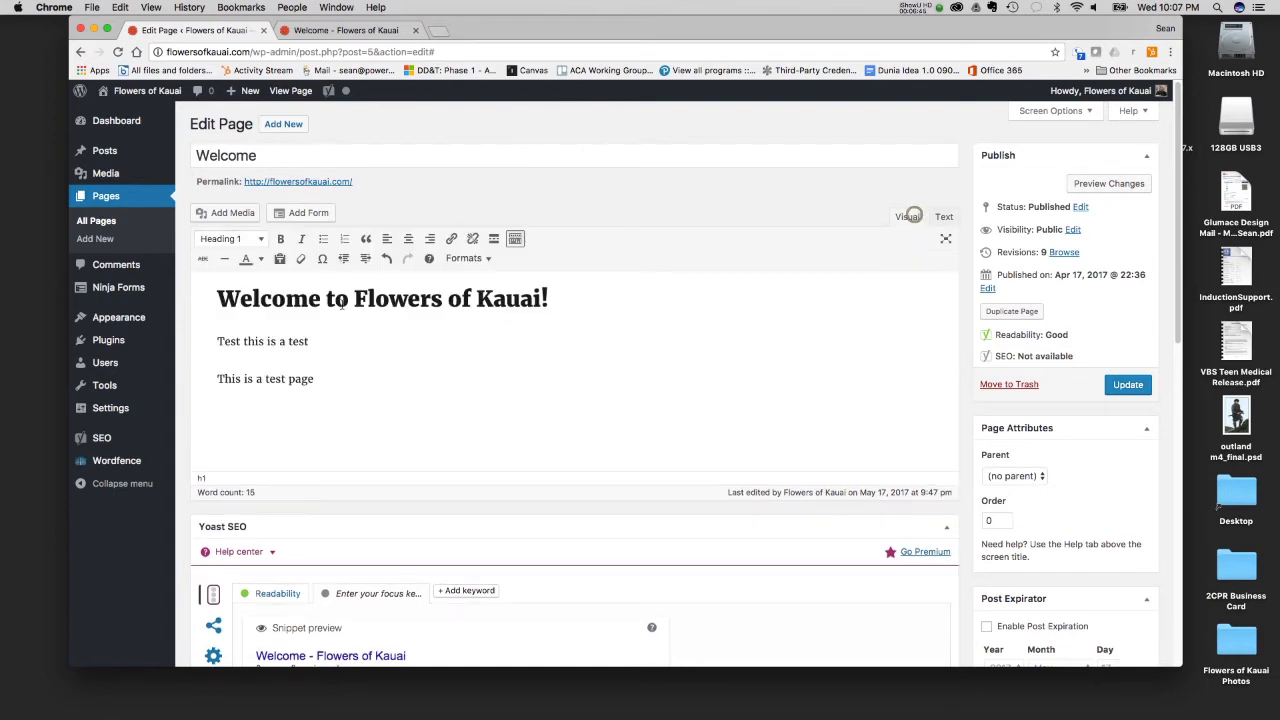
drag(593, 269, 597, 294)
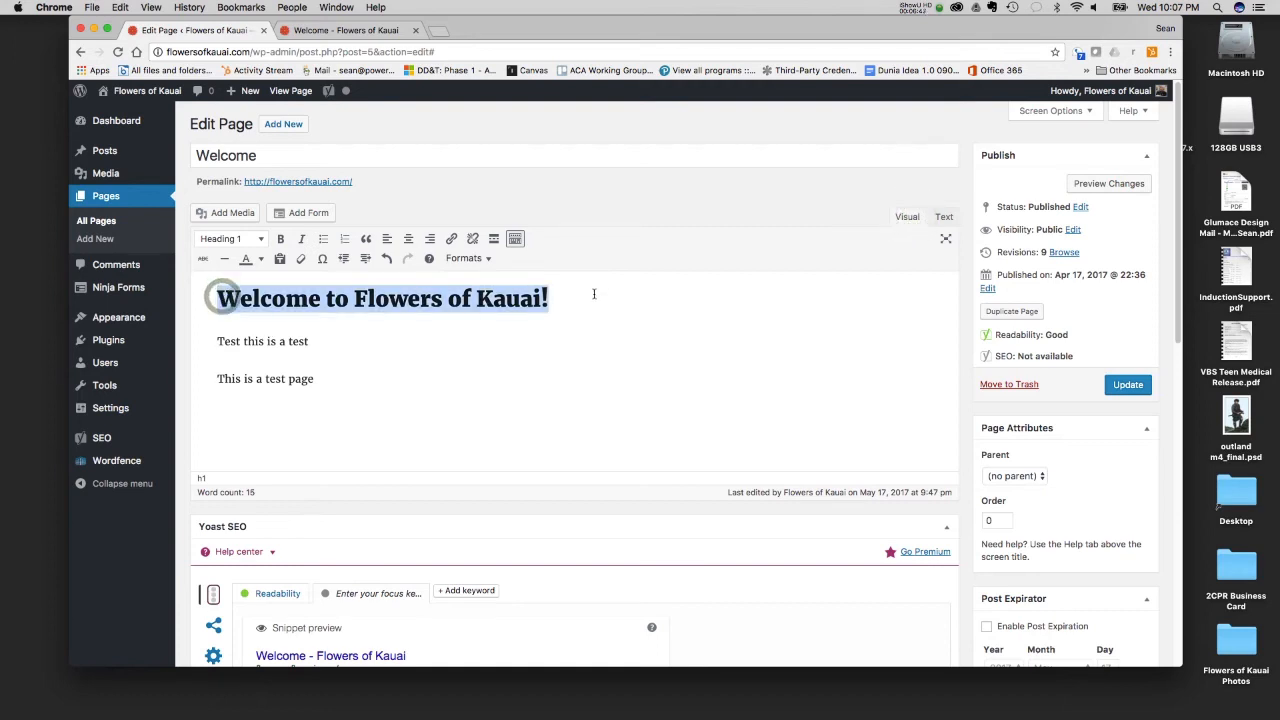
- Try bold, italic and bulleted list formatting on the line "Test this is a test", reverting each one
click(326, 350)
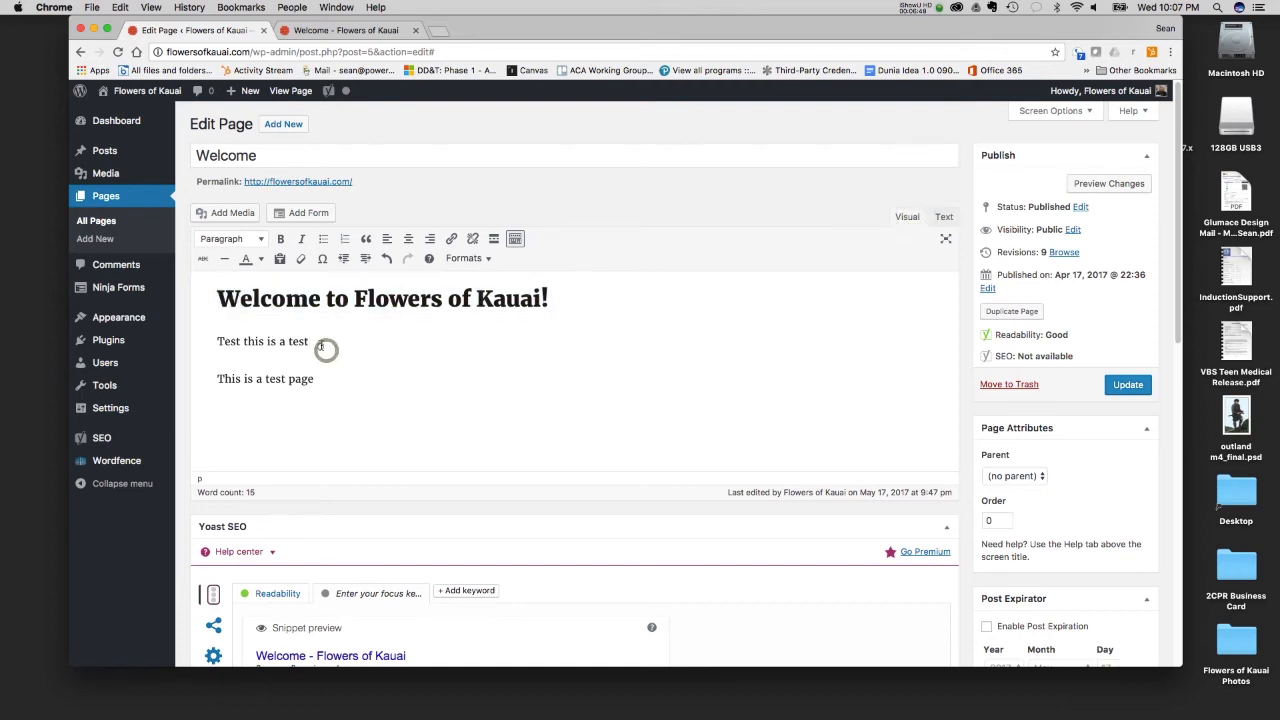
drag(324, 349, 289, 343)
drag(206, 349, 208, 340)
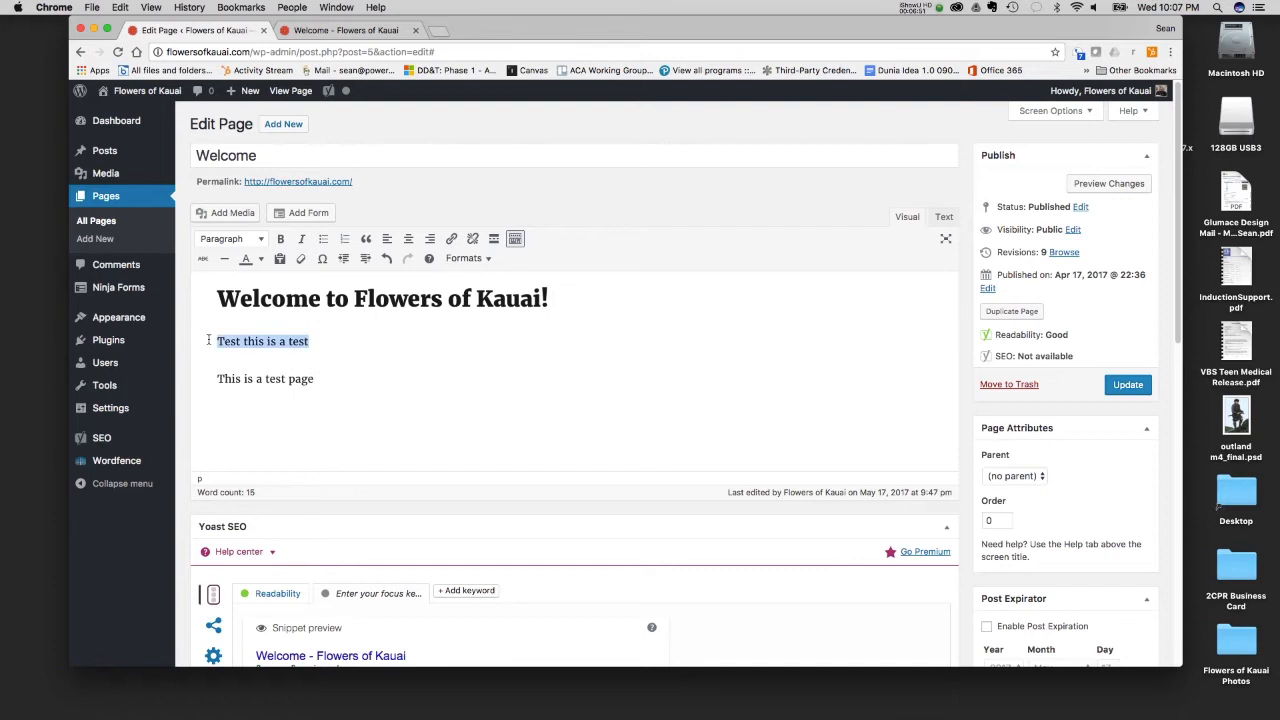
click(283, 240)
click(299, 240)
click(299, 240)
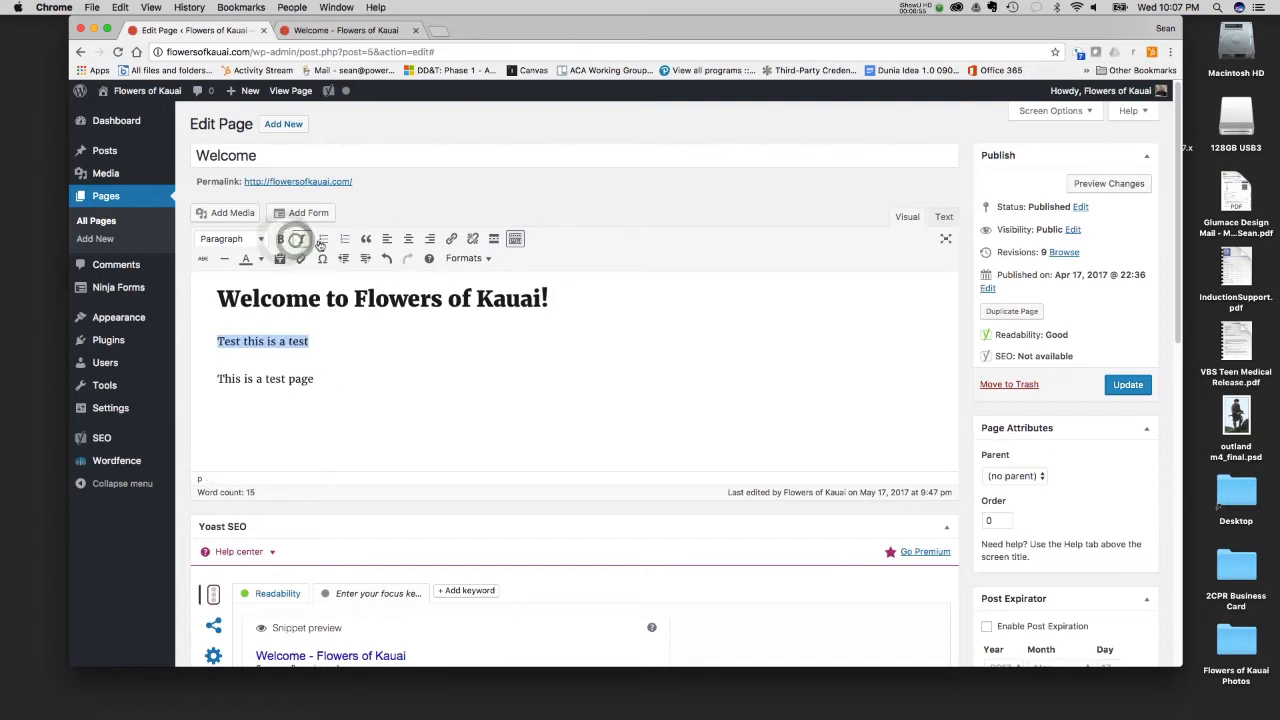
click(324, 241)
click(324, 241)
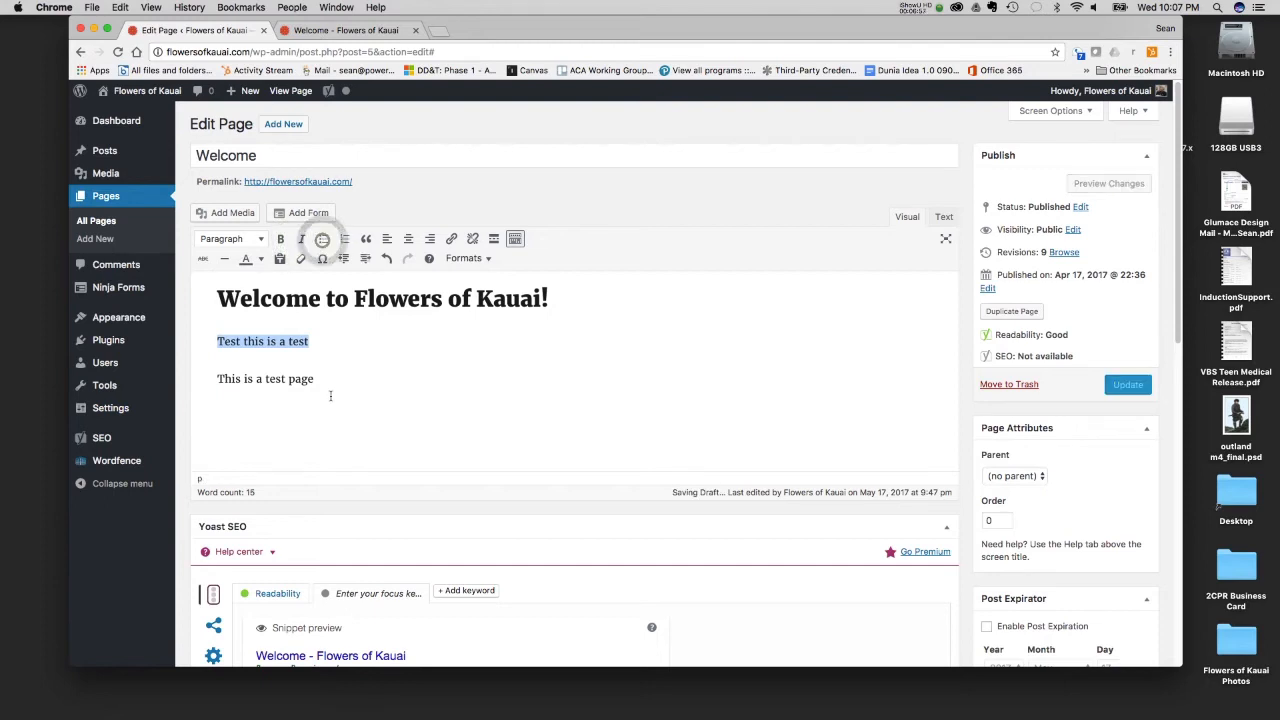
- Try a bulleted list and a numbered list on the two test paragraphs, and restore them to plain paragraphs
click(318, 382)
drag(318, 384, 215, 339)
click(324, 241)
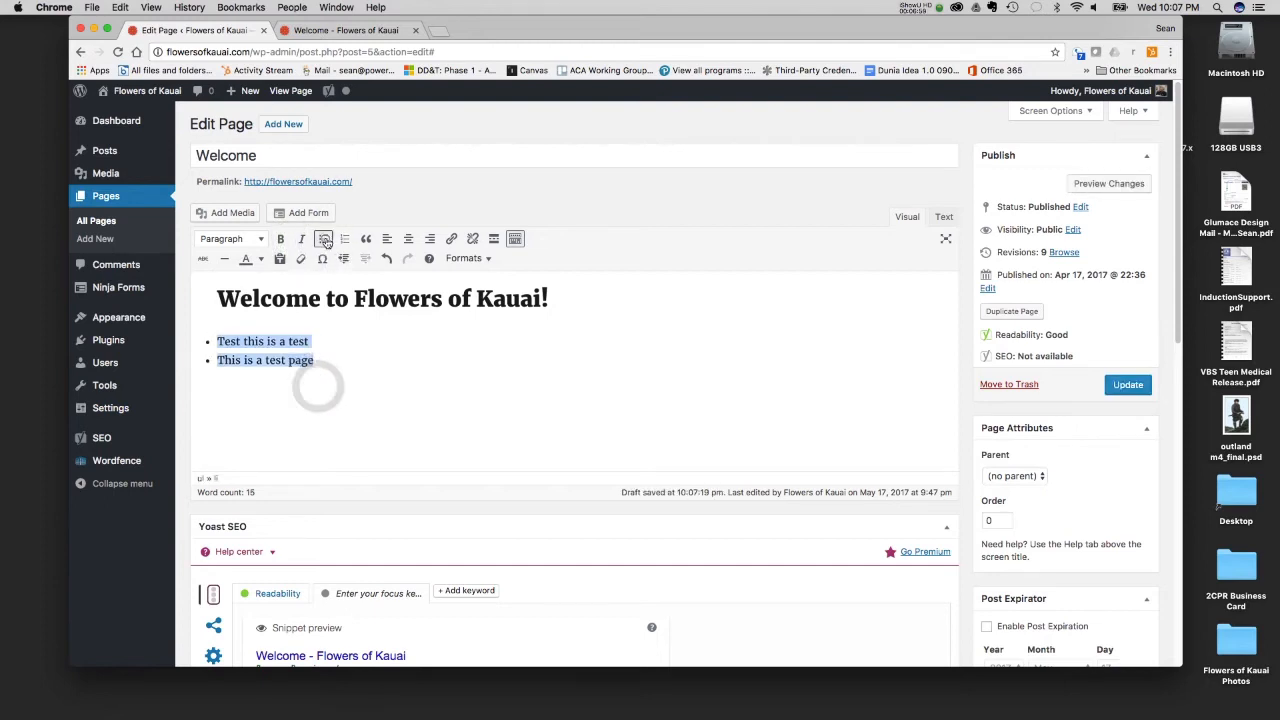
click(346, 242)
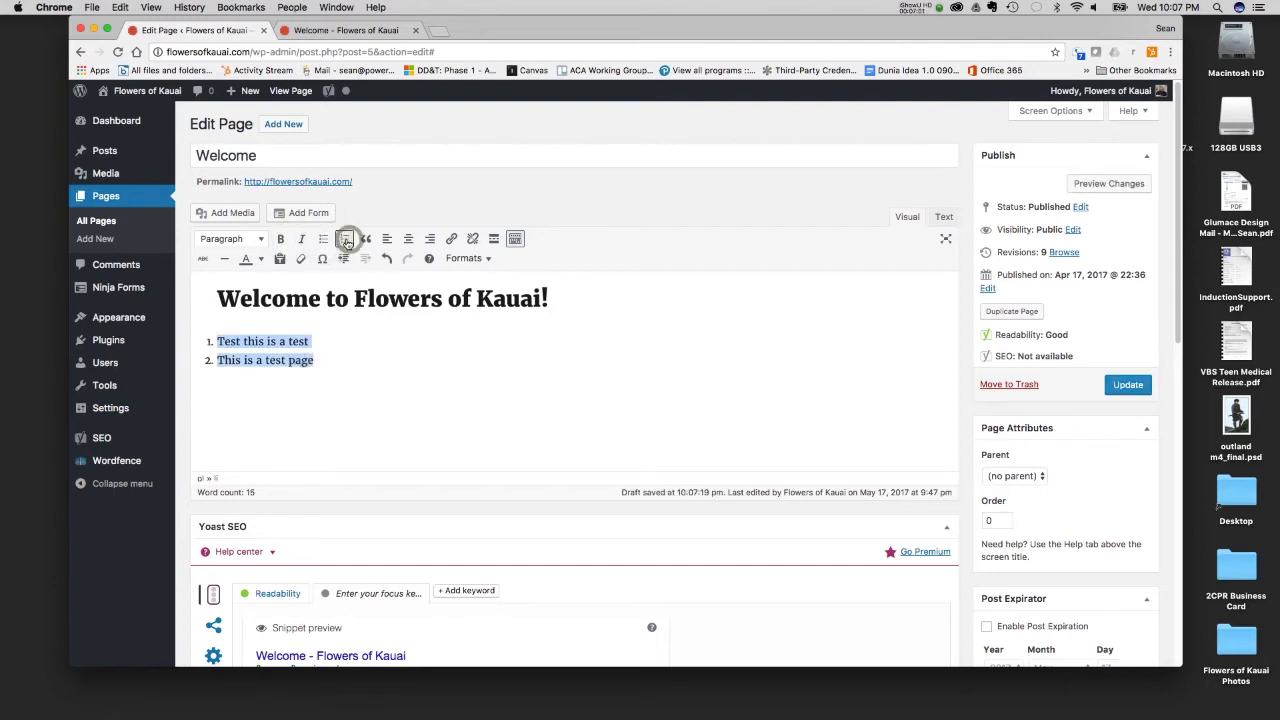
click(346, 242)
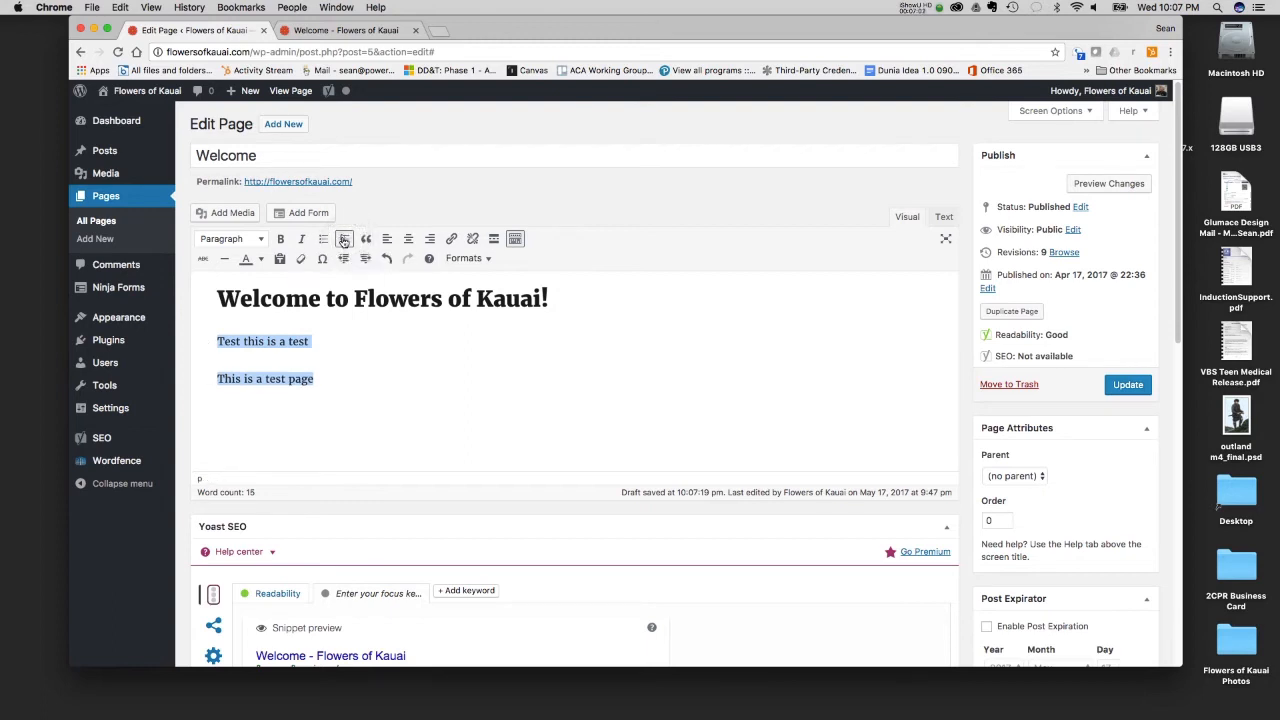
click(345, 242)
click(345, 242)
- Try blockquote, centre and right alignment on the two test paragraphs, and revert the formatting
click(366, 241)
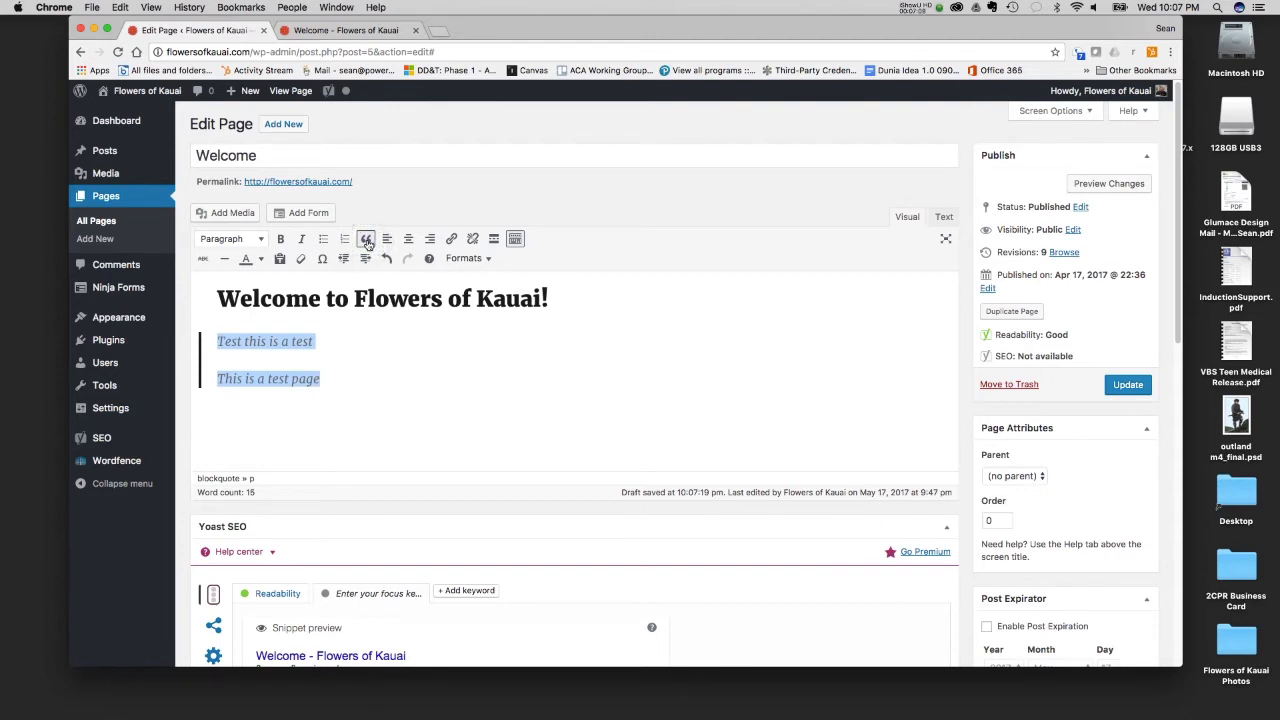
click(366, 242)
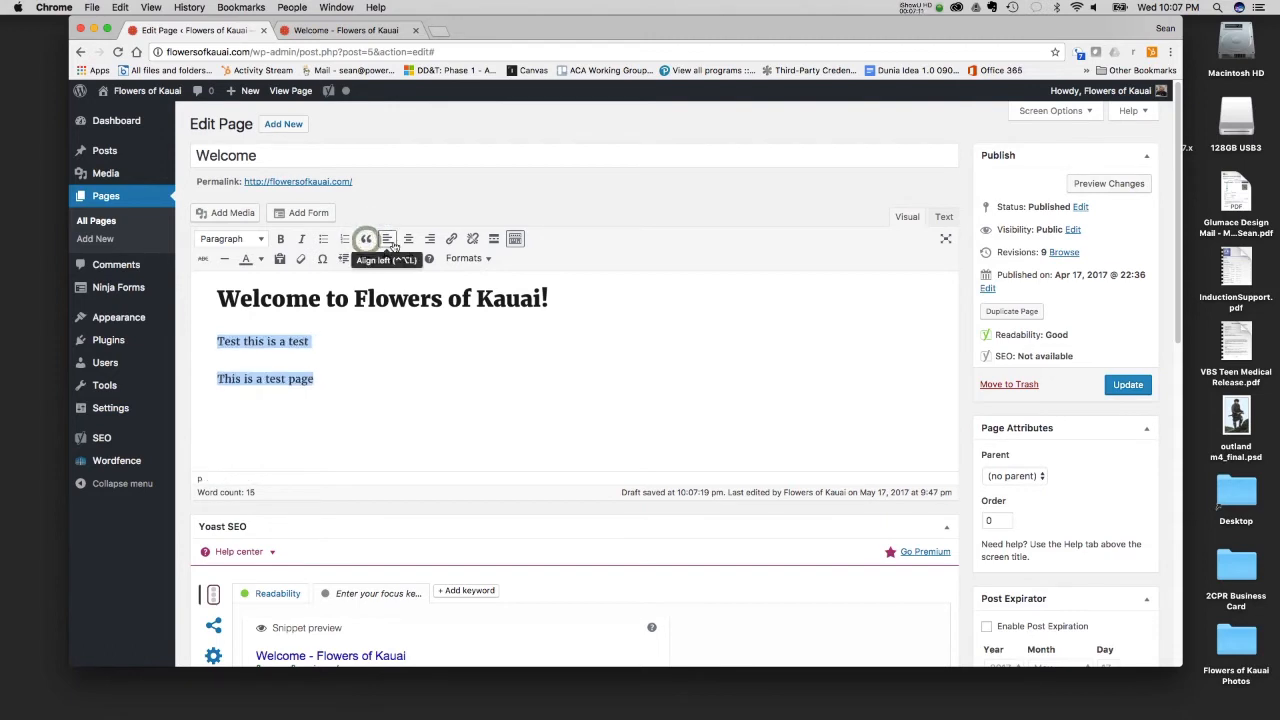
click(409, 240)
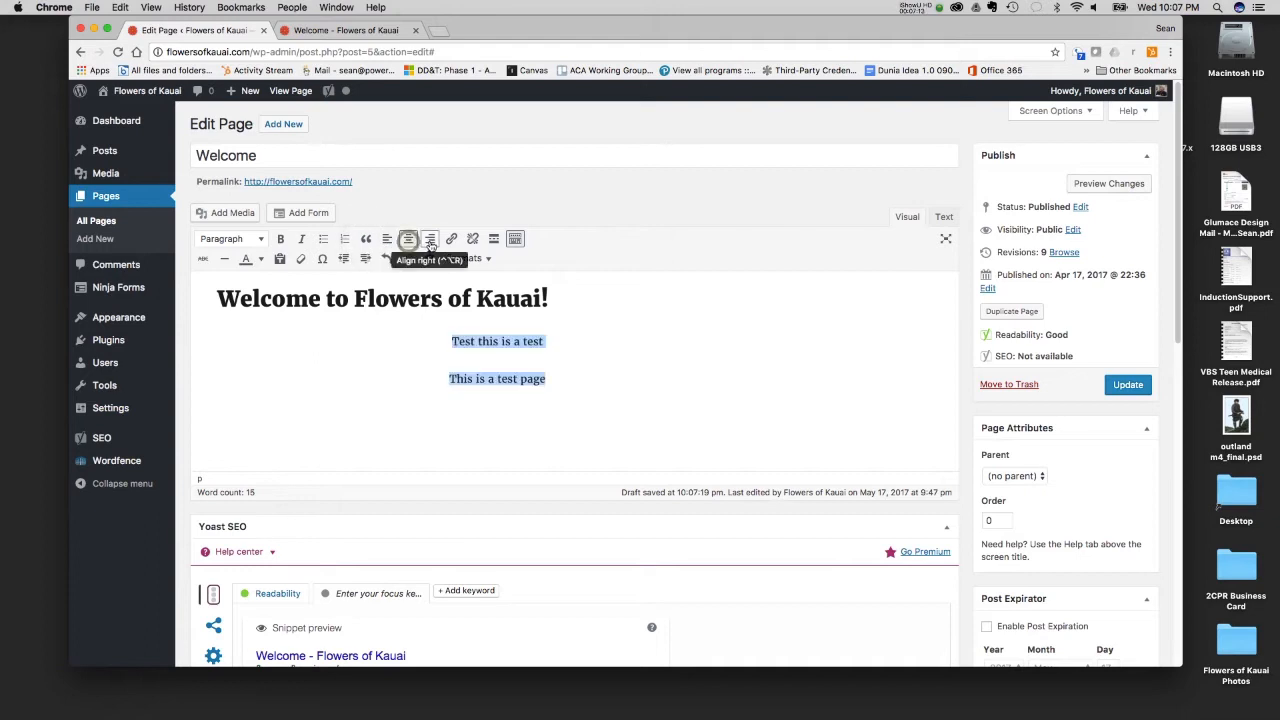
click(430, 240)
click(430, 242)
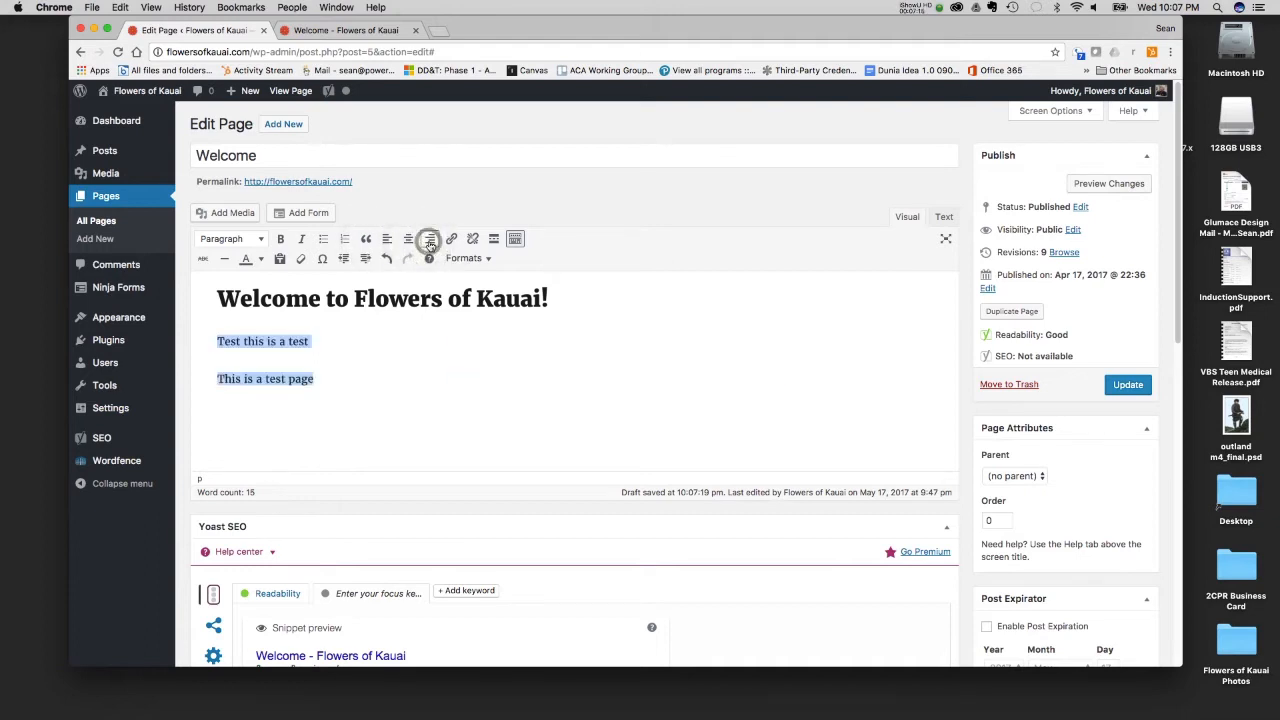
- Start a link on the line "Test this is a test", search for "contact" and choose the Contact page as its target
click(331, 365)
triple_click(310, 341)
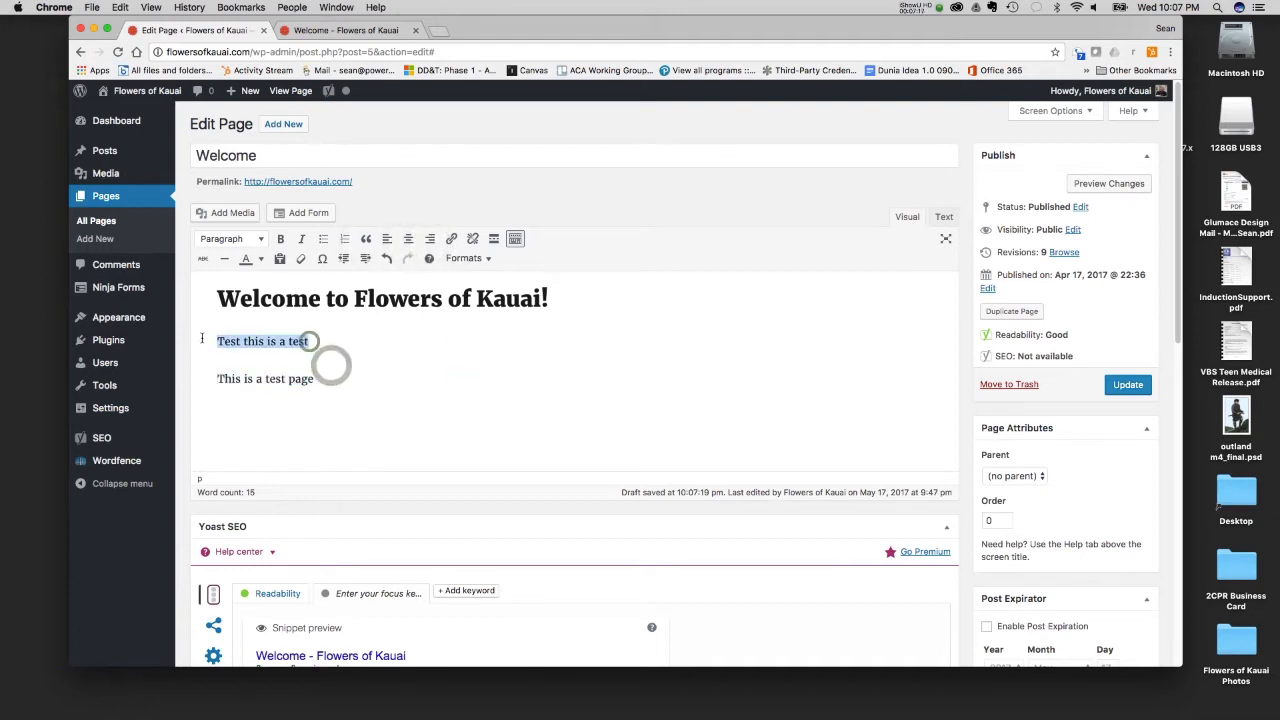
click(452, 242)
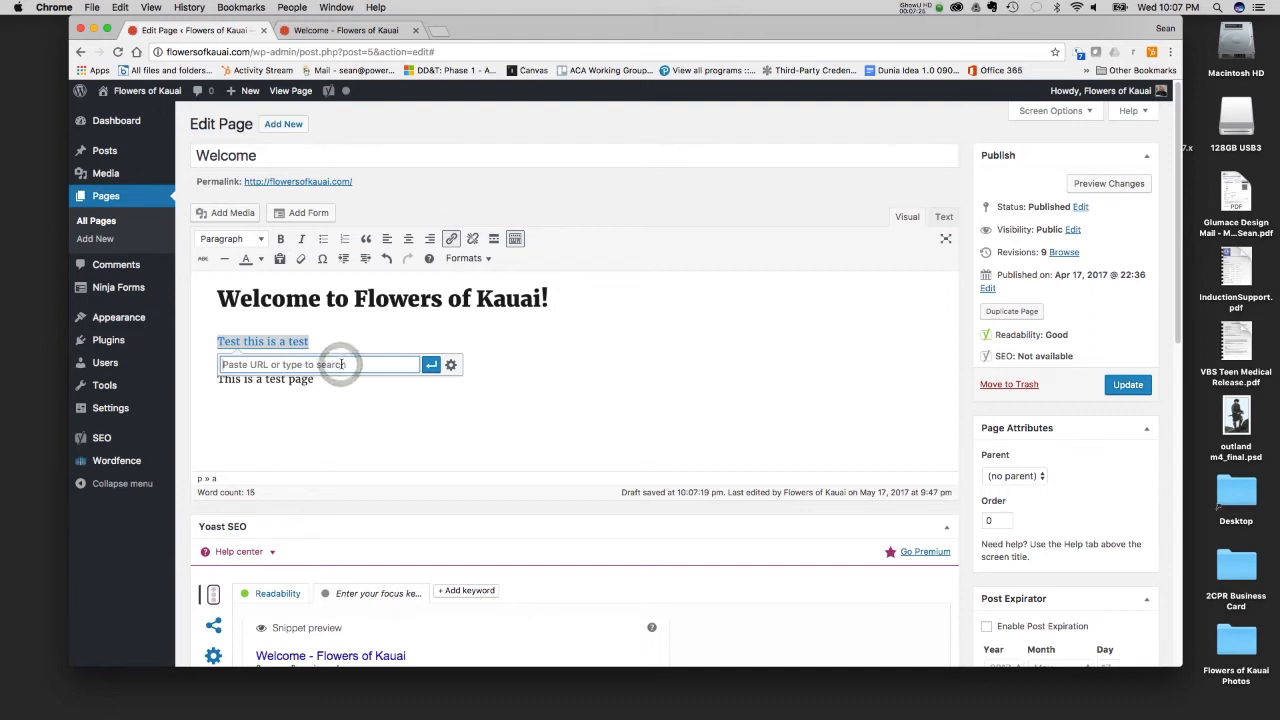
text(c)
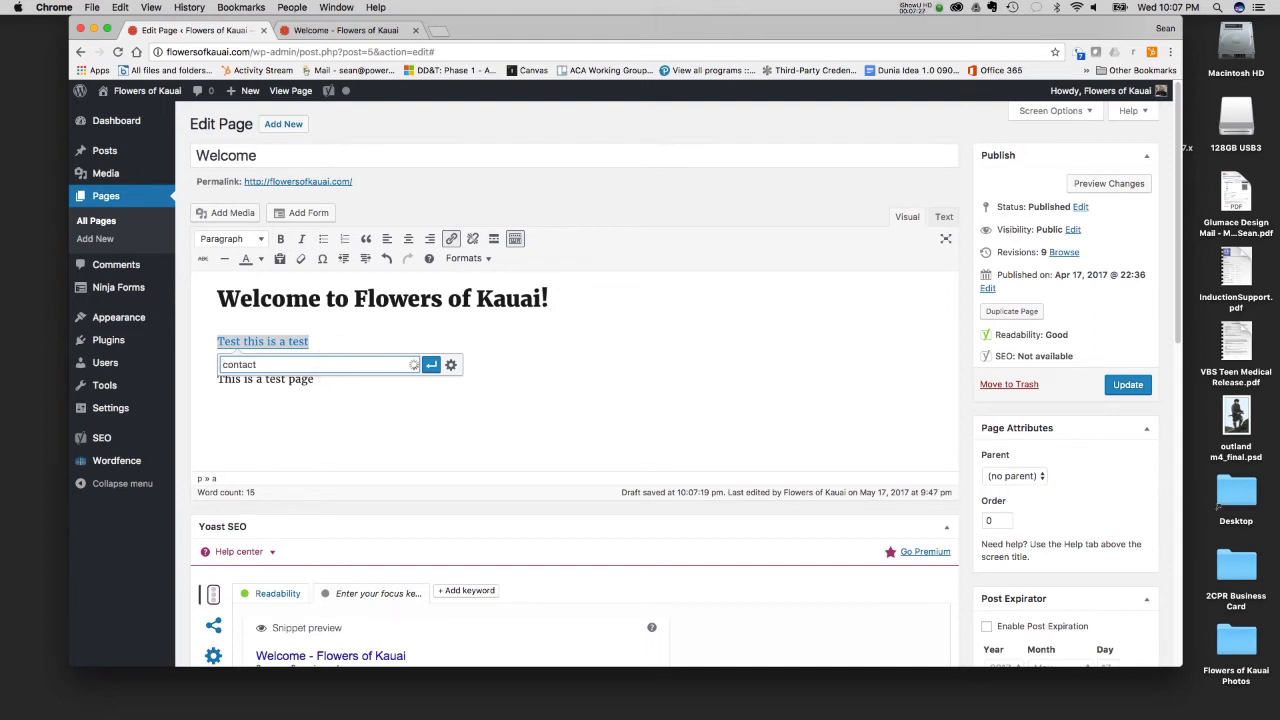
text(ontact)
click(328, 382)
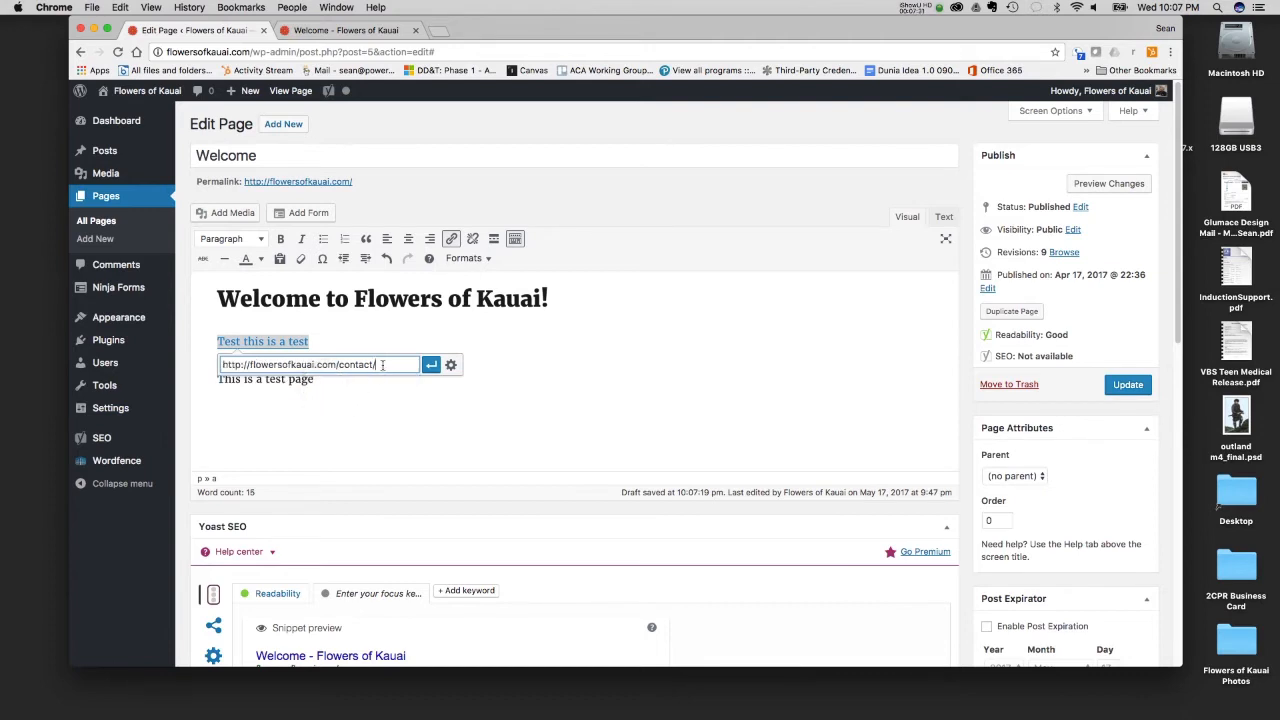
drag(377, 365, 249, 365)
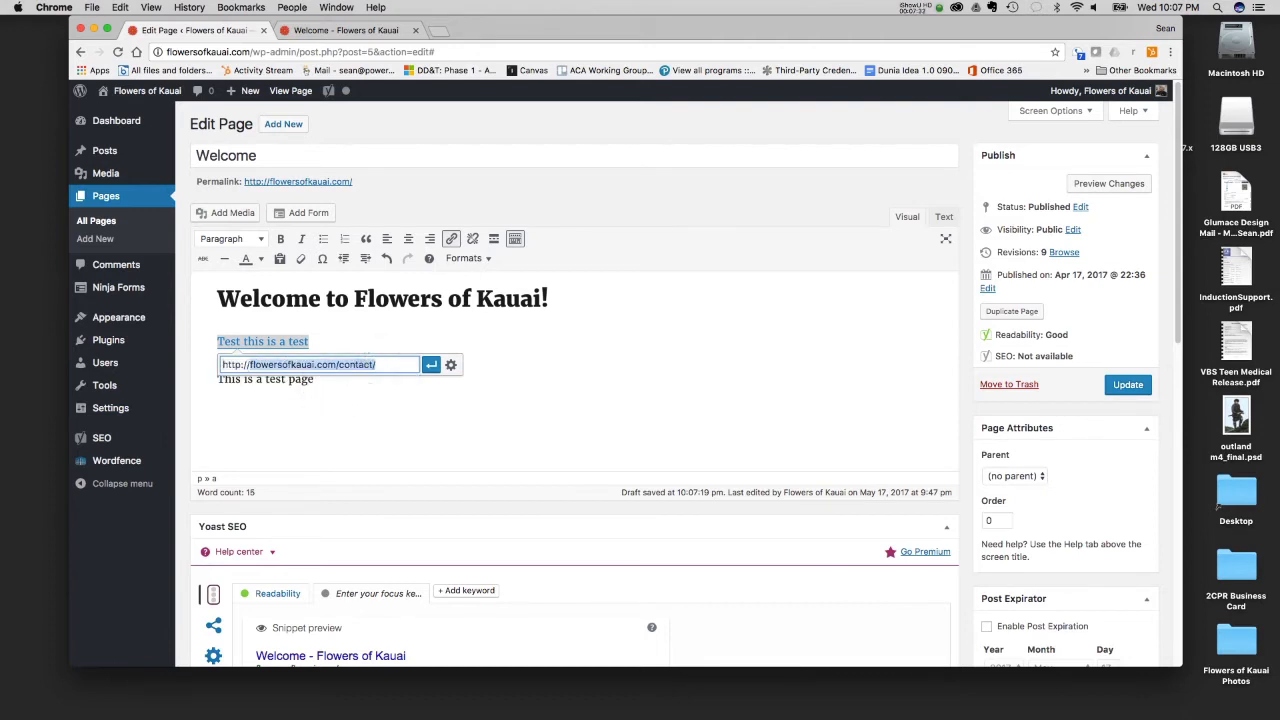
text(www.google.com)
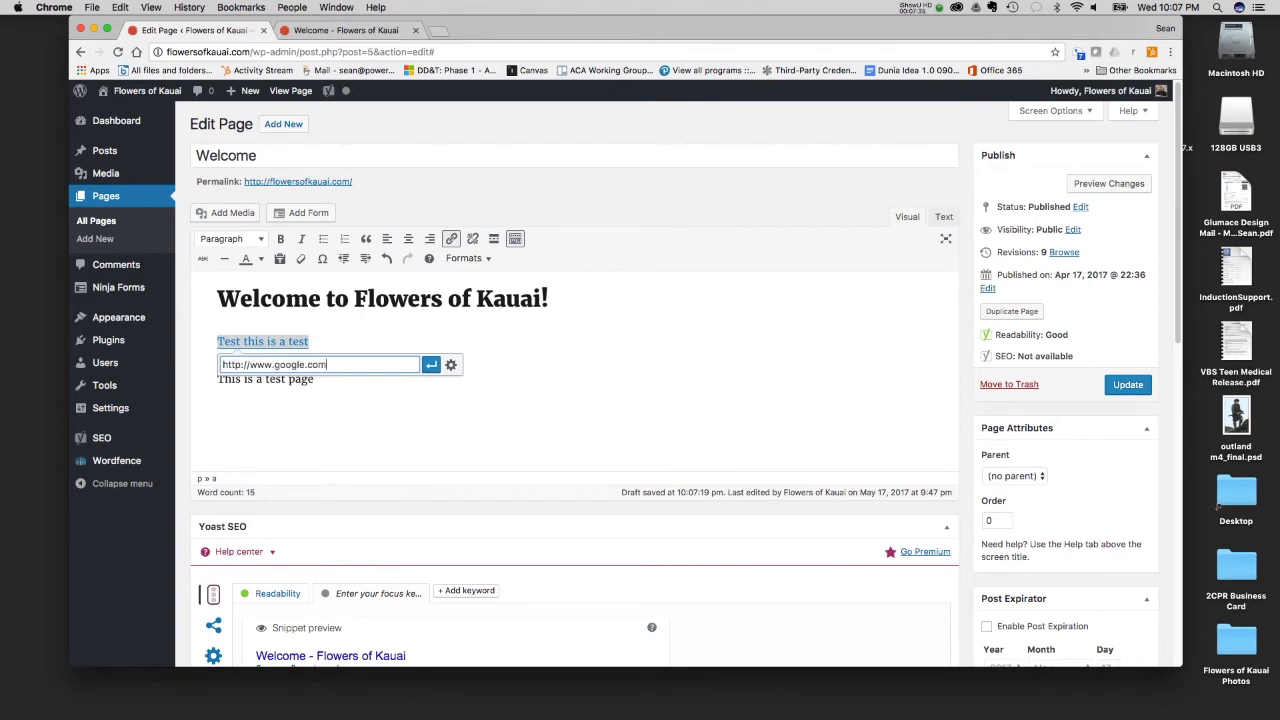
click(432, 368)
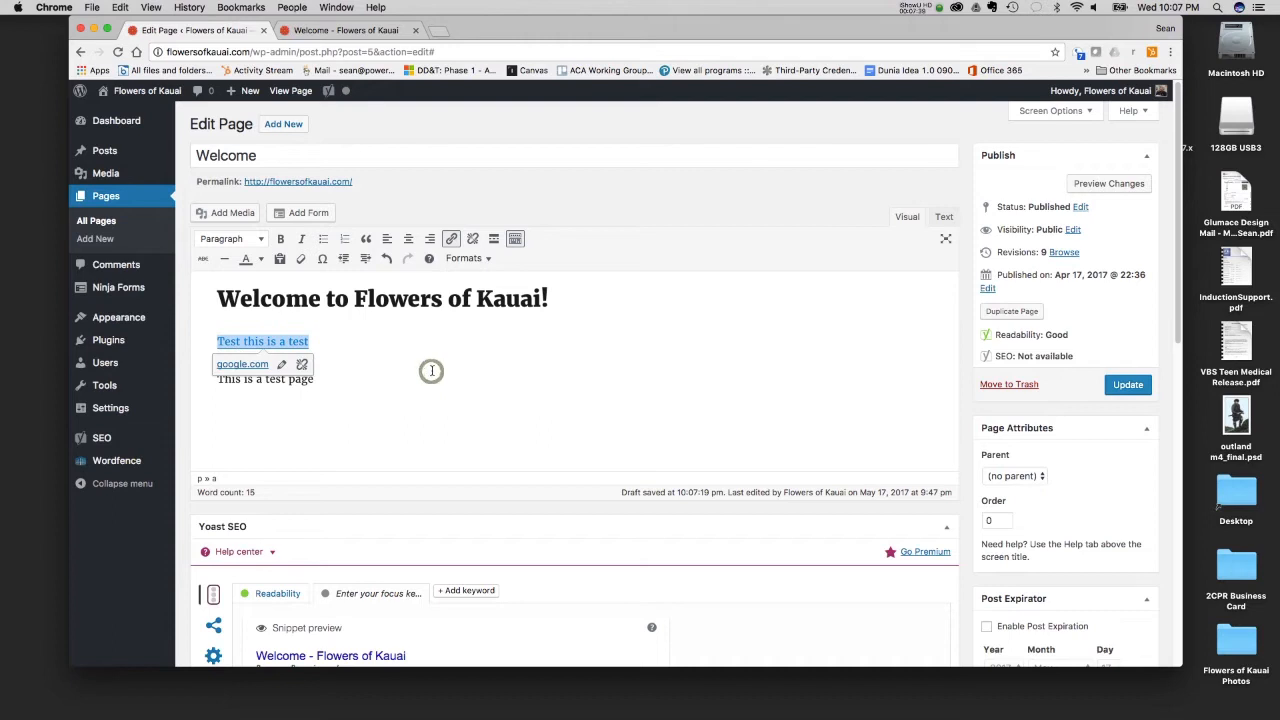
click(405, 377)
click(298, 345)
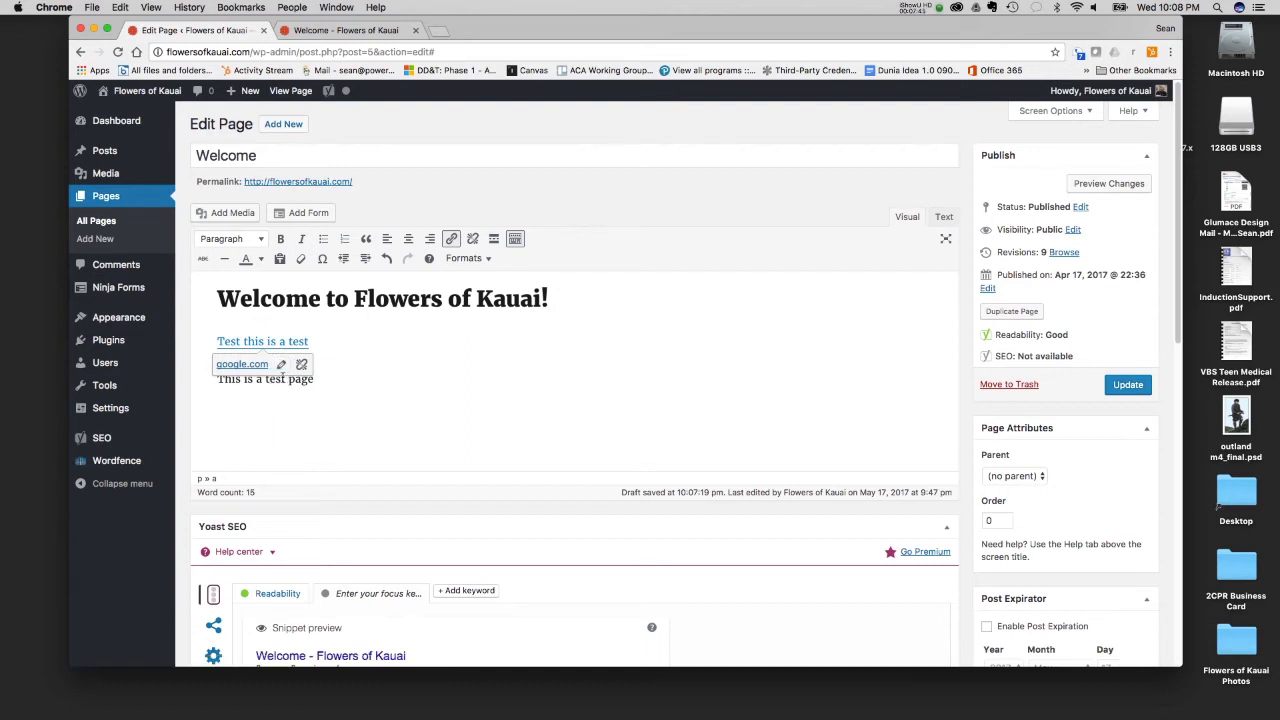
click(299, 367)
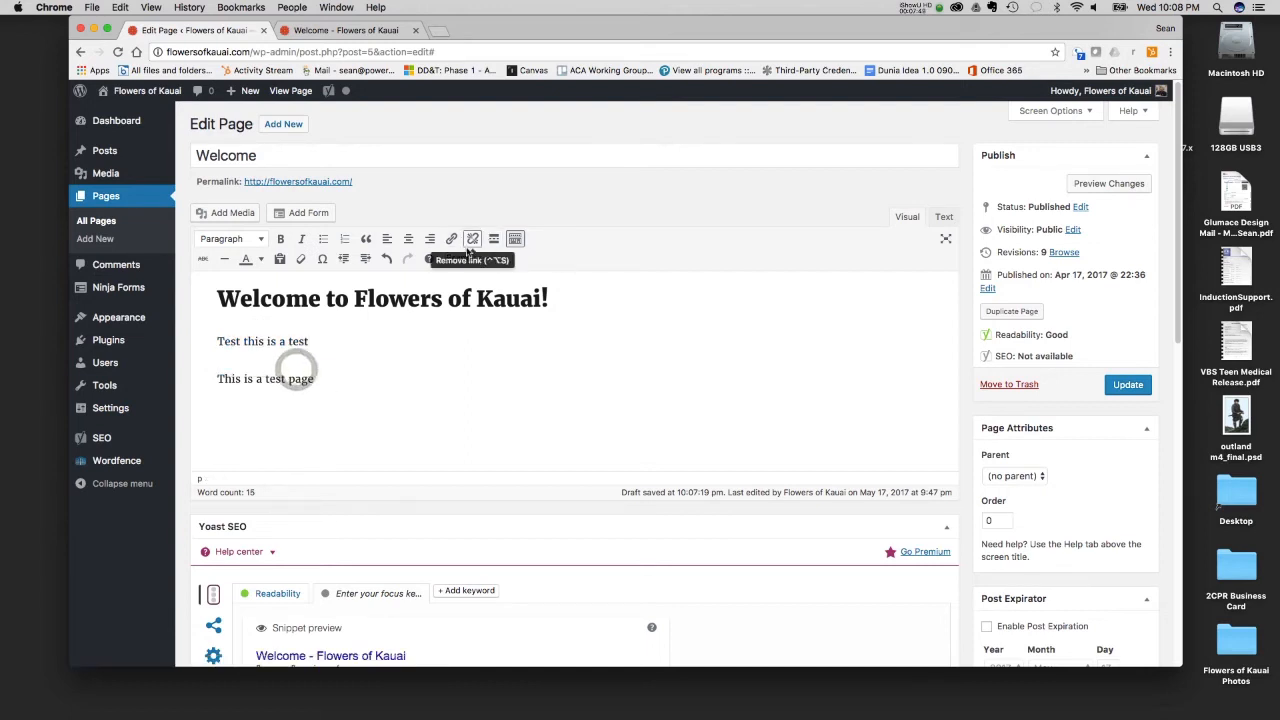
- Link "Test this is a test" to the existing About page with the new tab option enabled, and remove the link again
triple_click(314, 344)
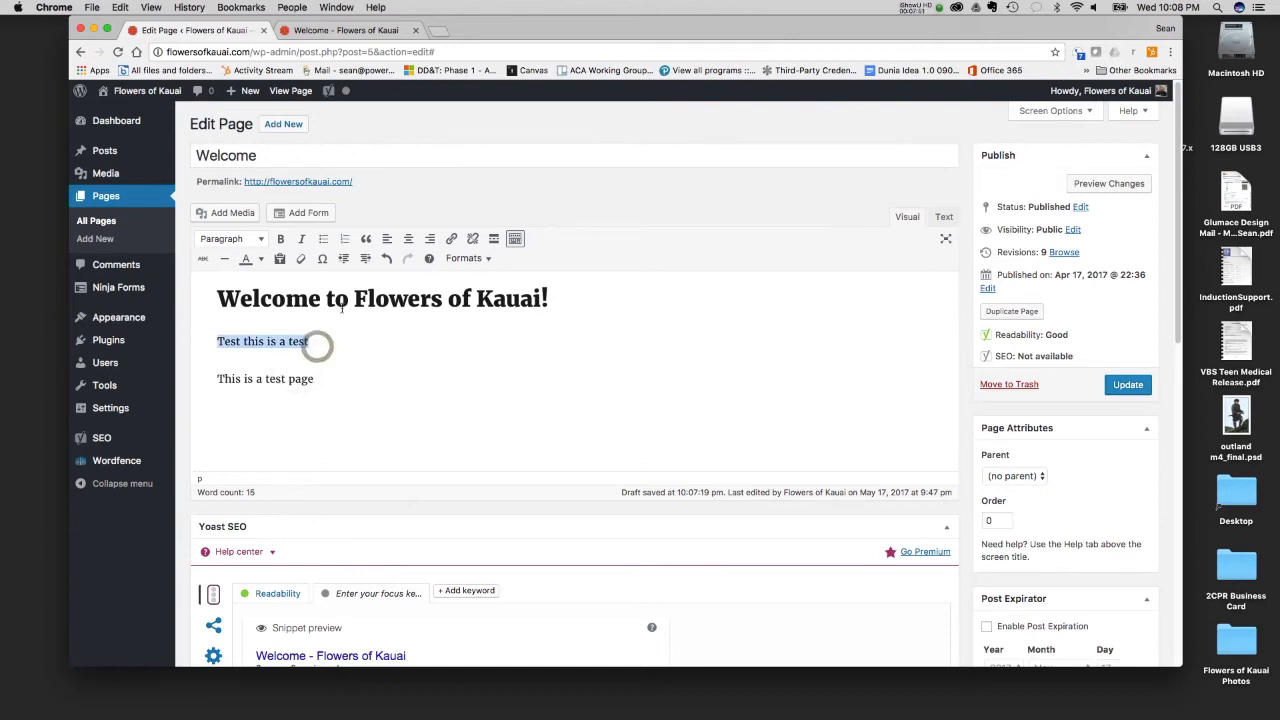
click(451, 244)
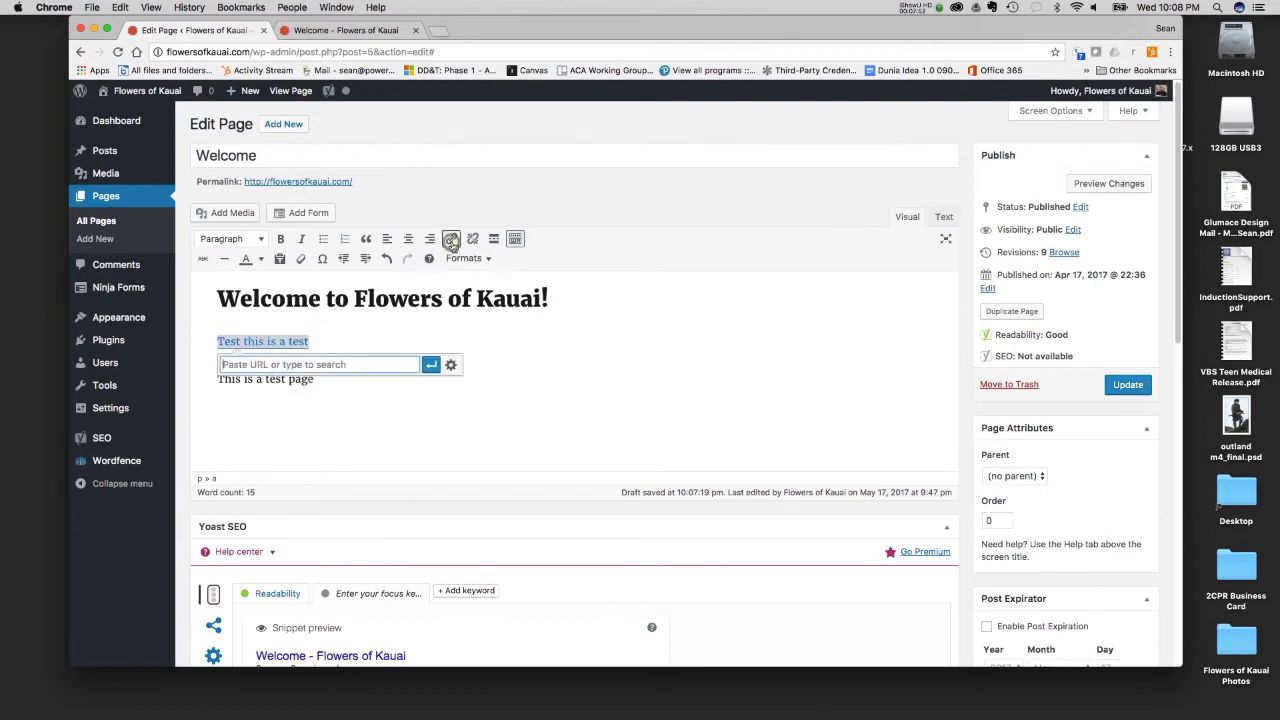
click(453, 366)
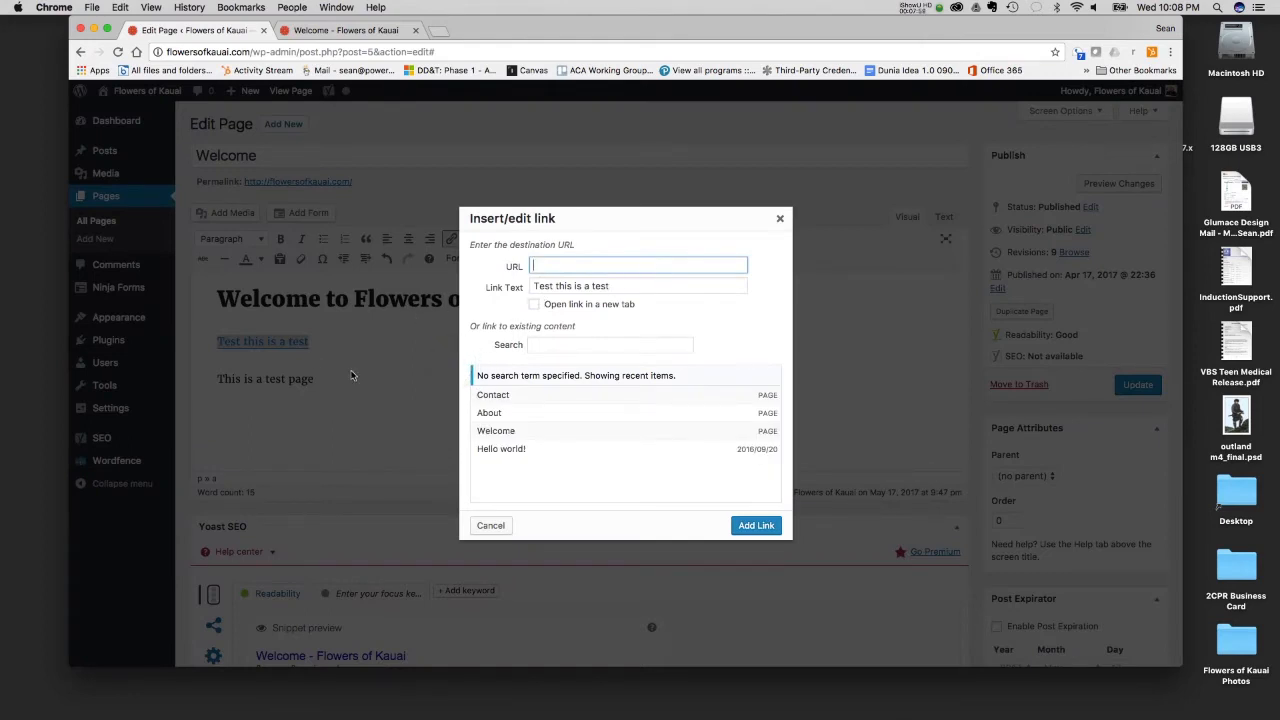
click(535, 305)
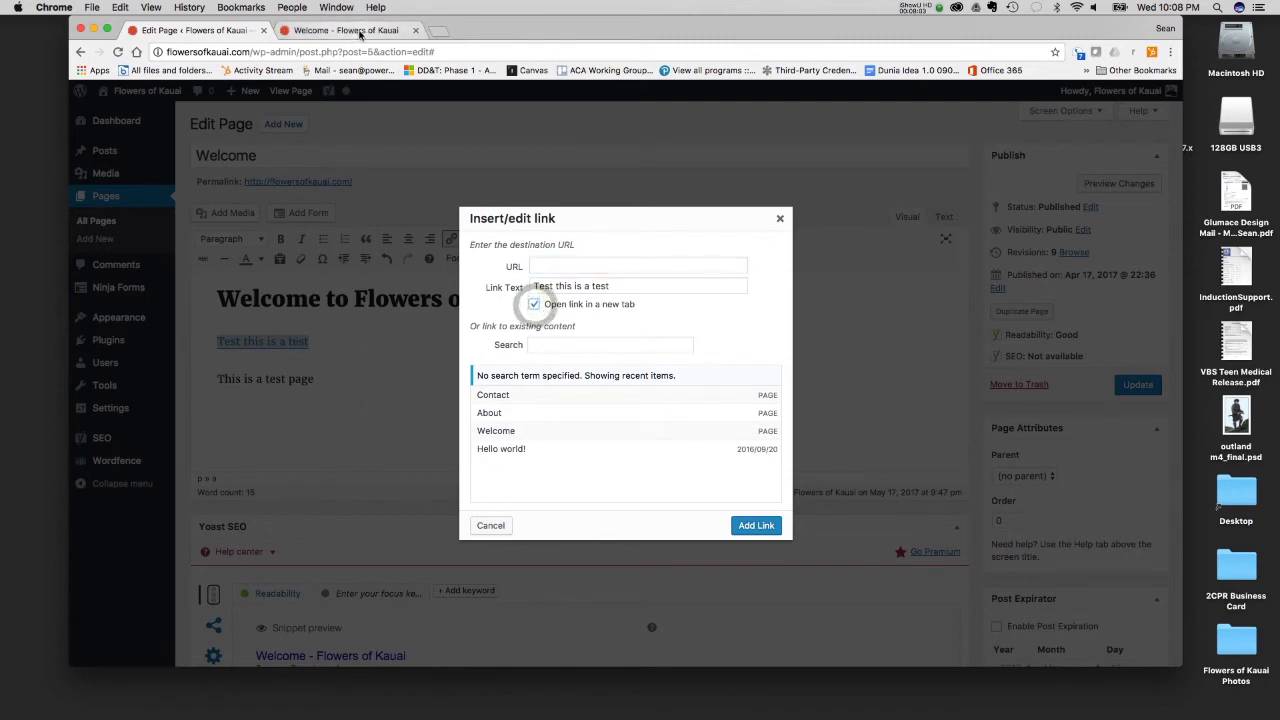
click(545, 348)
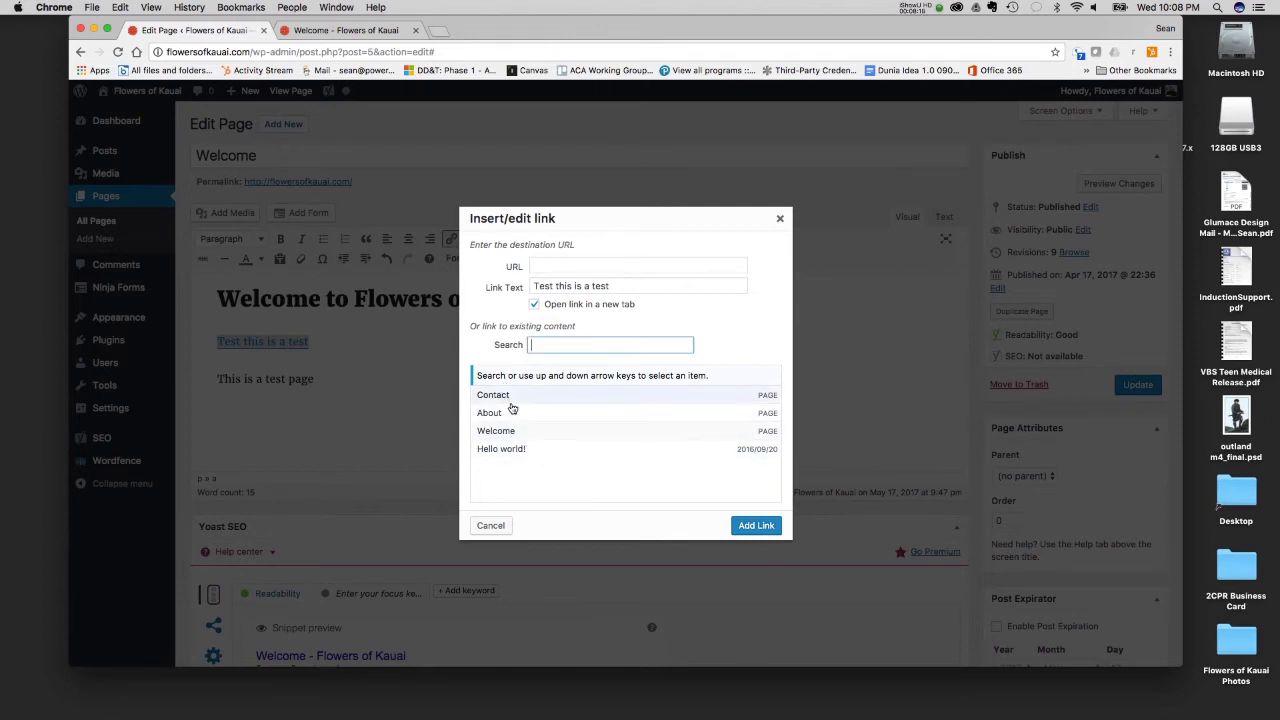
click(511, 414)
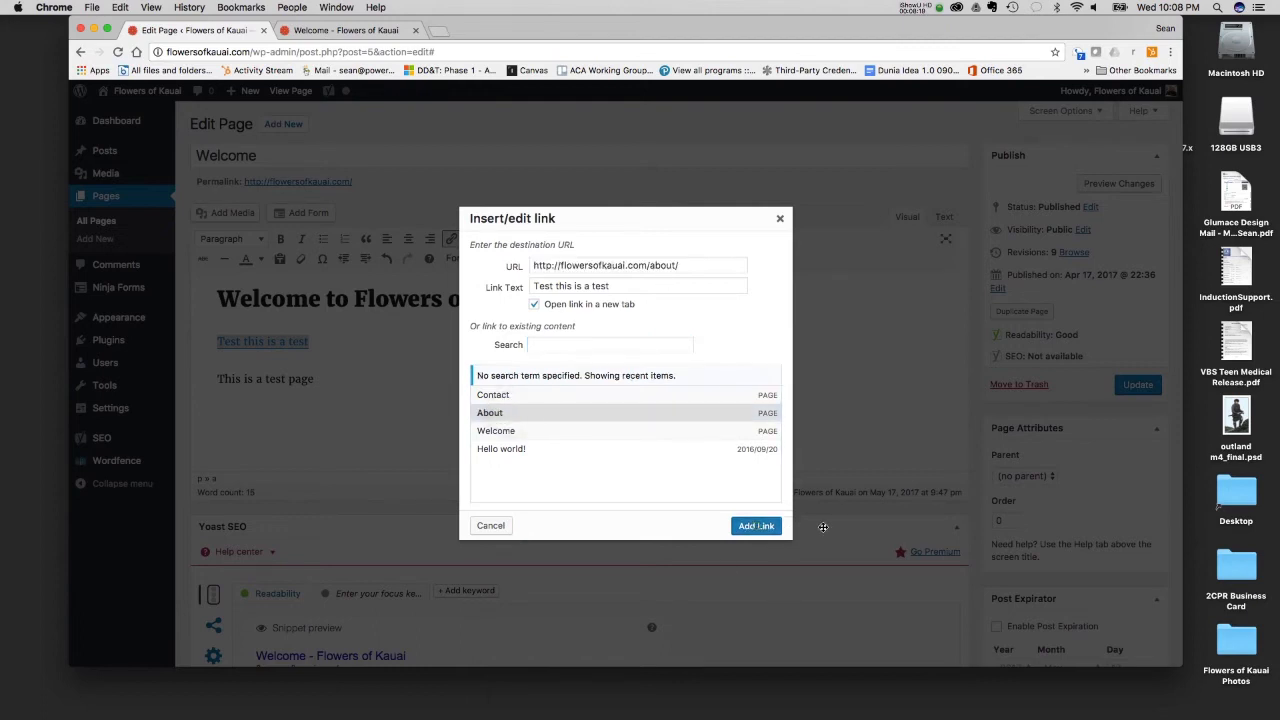
click(756, 525)
click(409, 330)
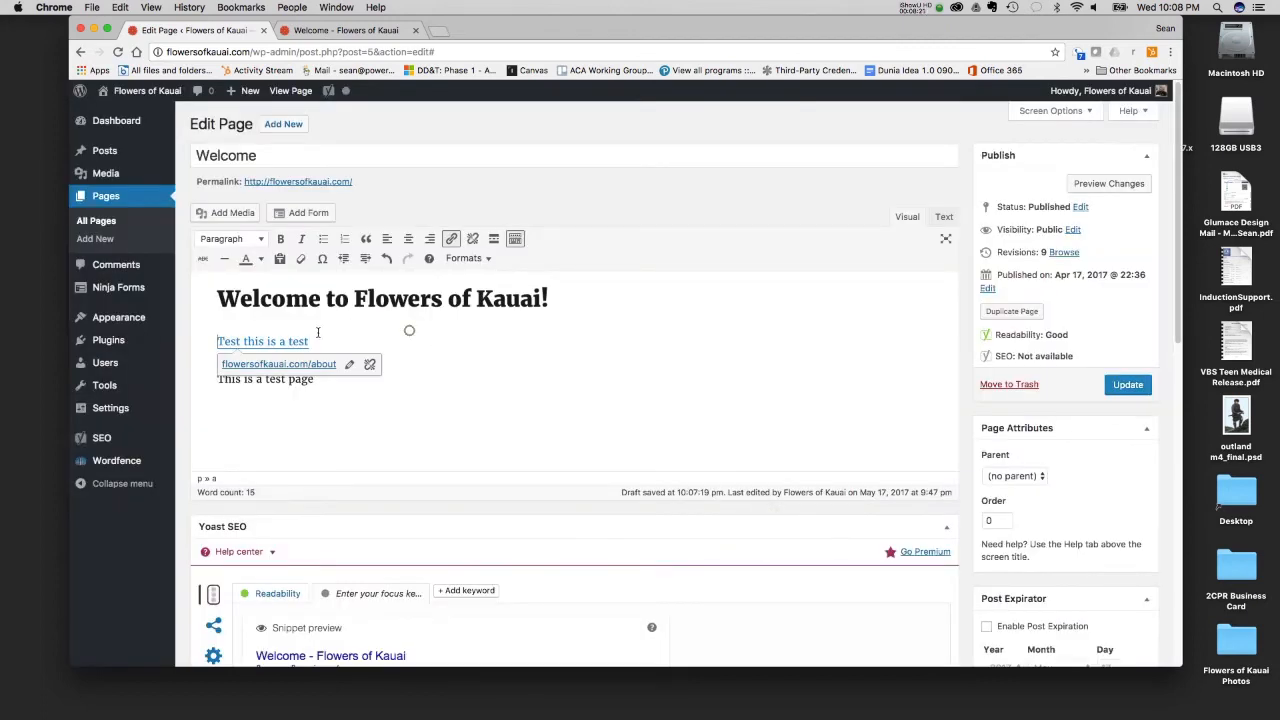
click(297, 341)
click(369, 364)
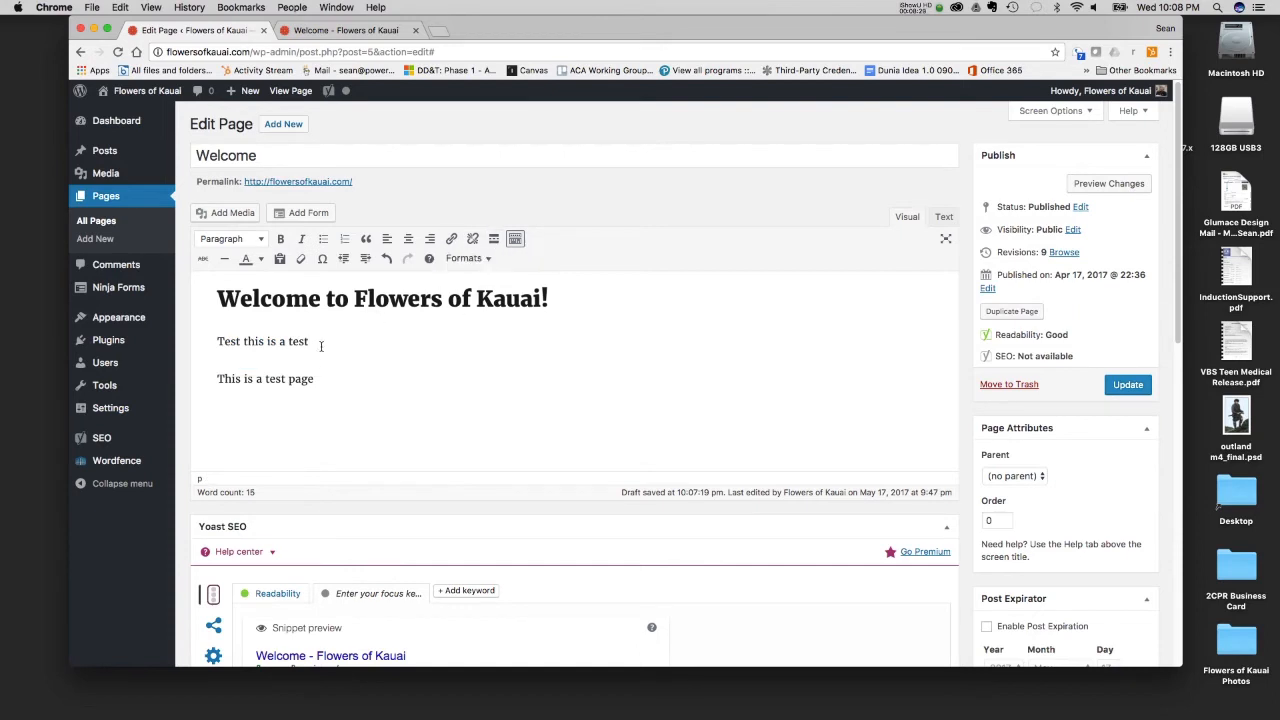
- Try a Read More break below "This is a test page", delete it, and toggle the second toolbar row off and on
click(322, 381)
key(Return)
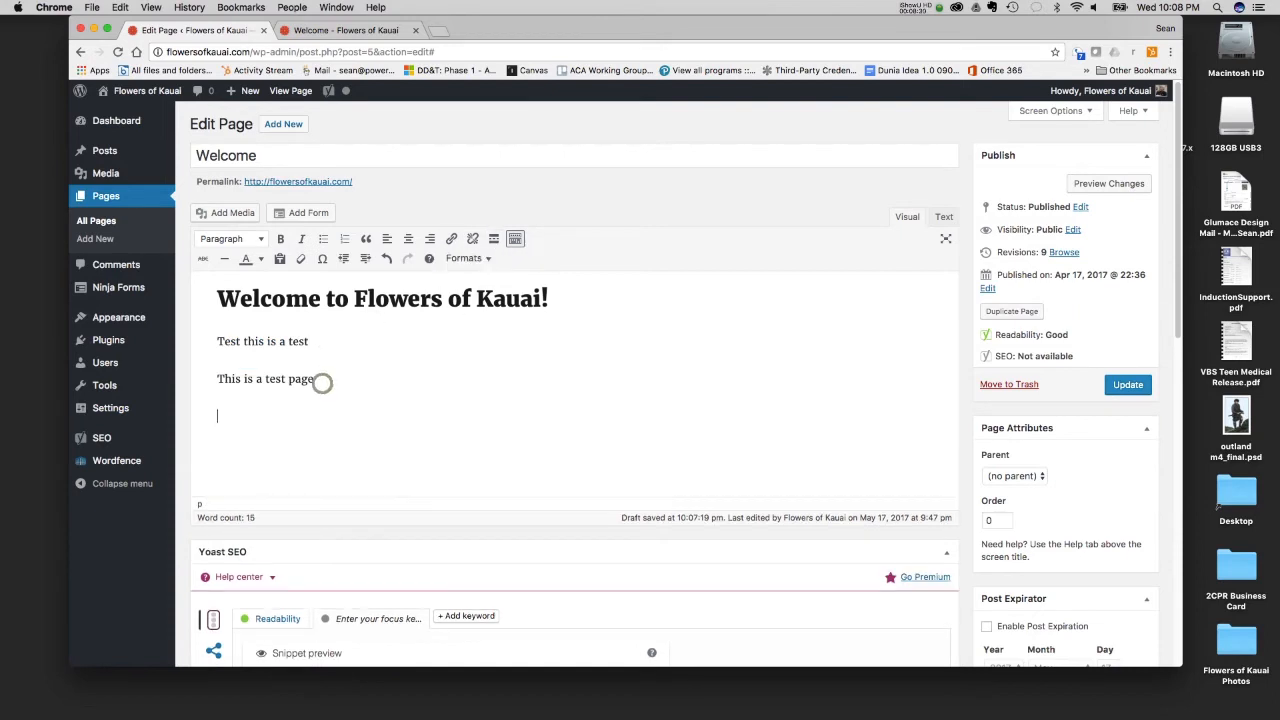
click(495, 240)
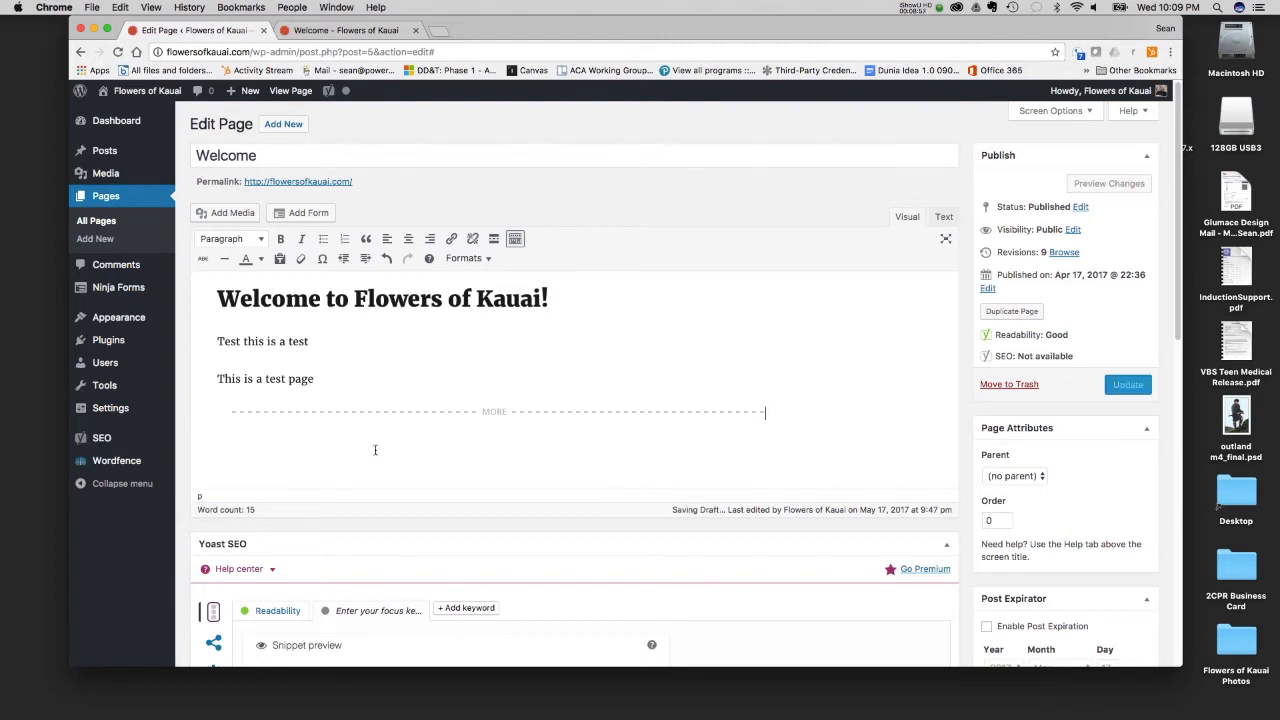
click(410, 409)
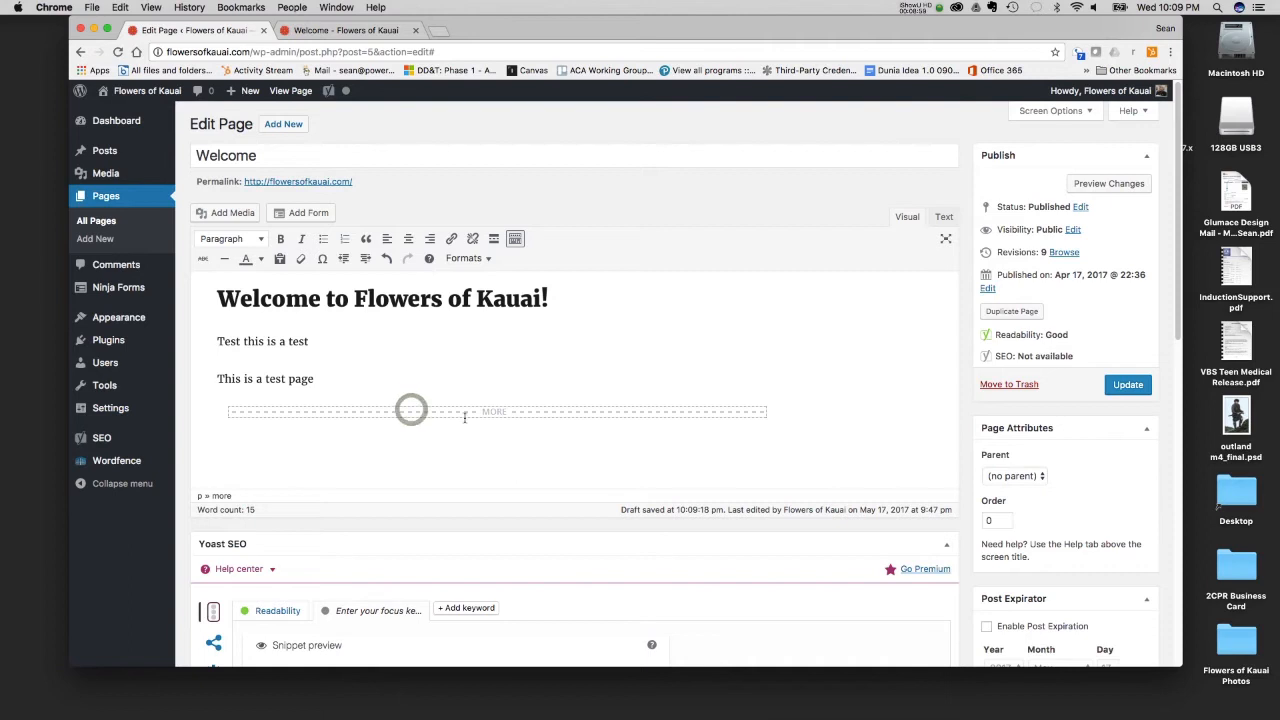
key(BackSpace)
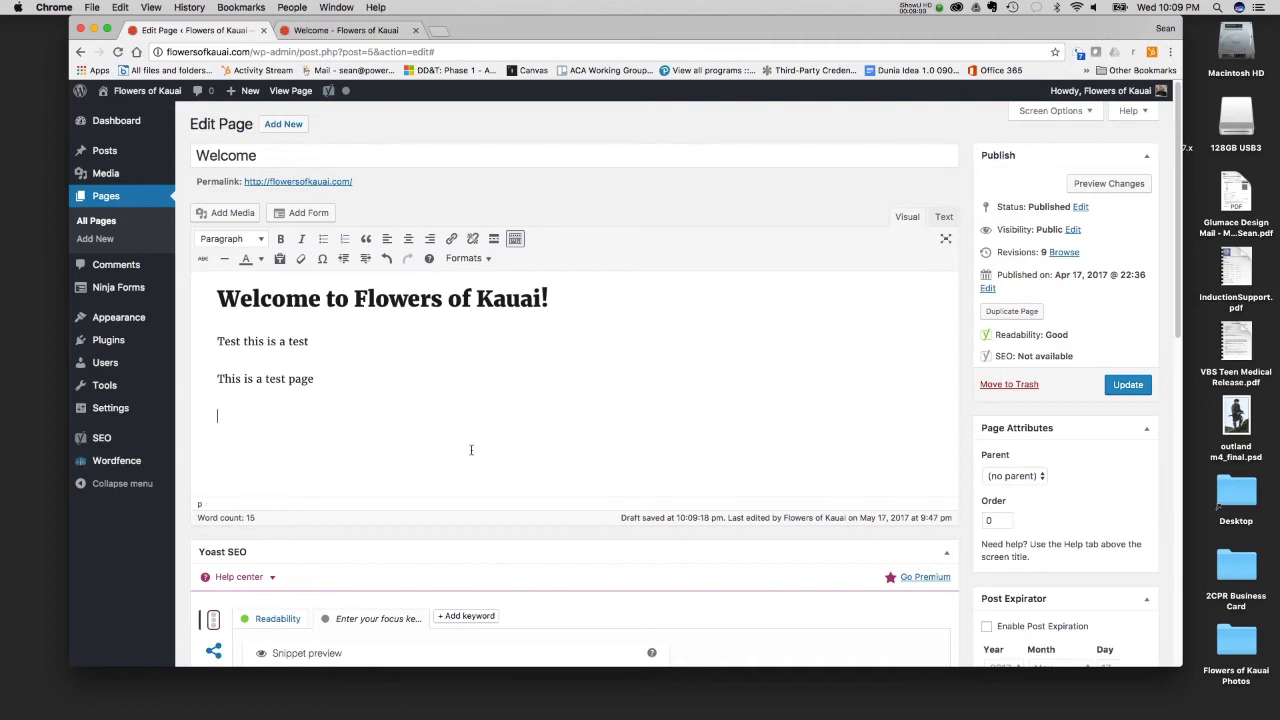
click(512, 241)
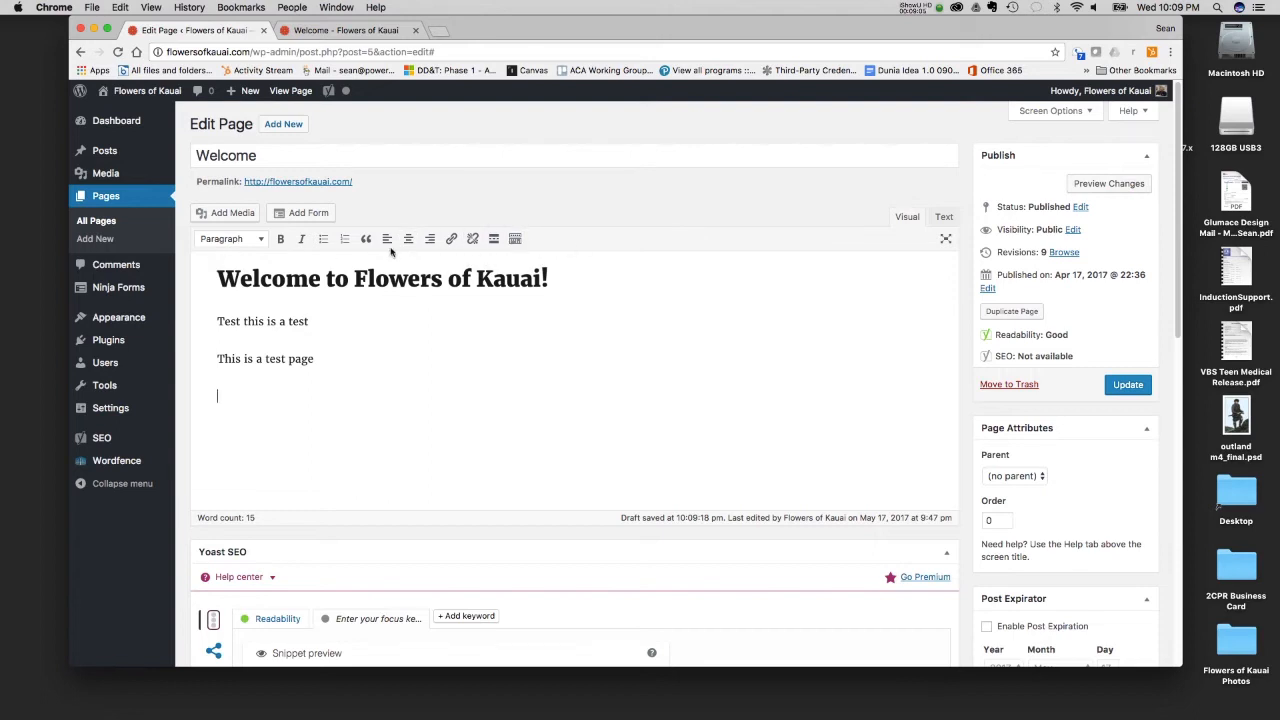
click(514, 241)
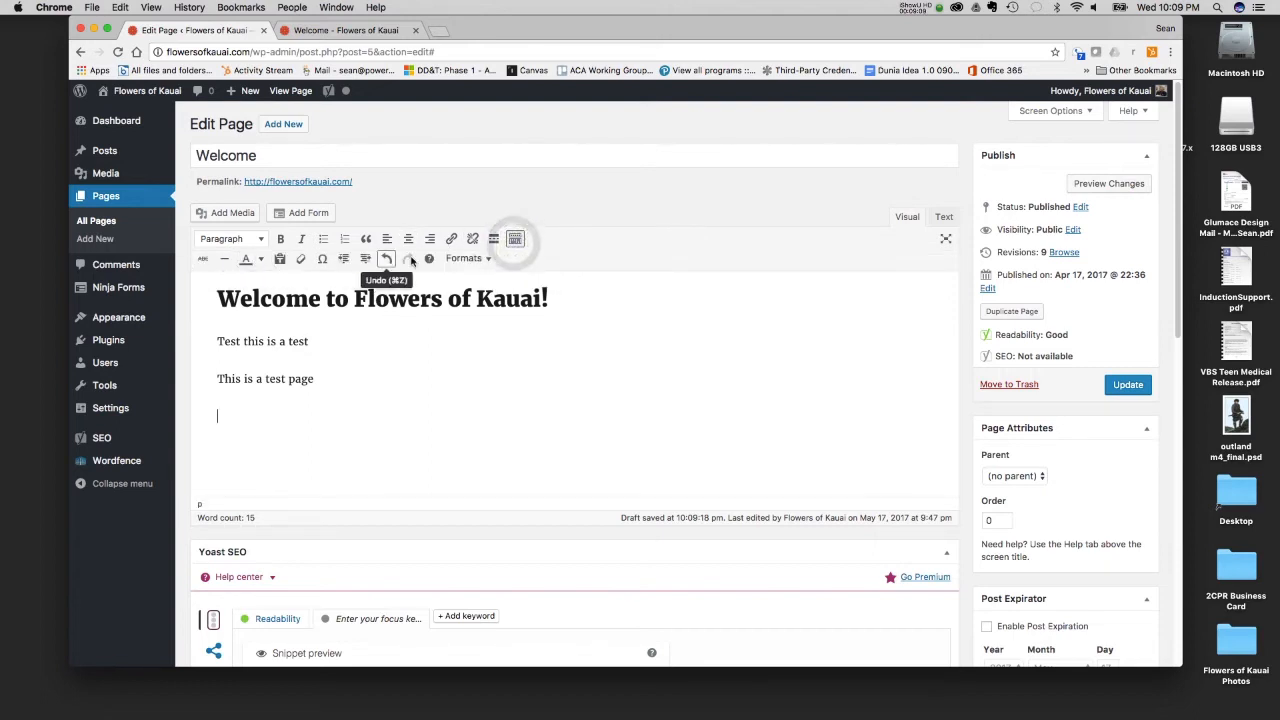
- Apply strikethrough to the line "Test this is a test" and insert a horizontal line below it
triple_click(312, 340)
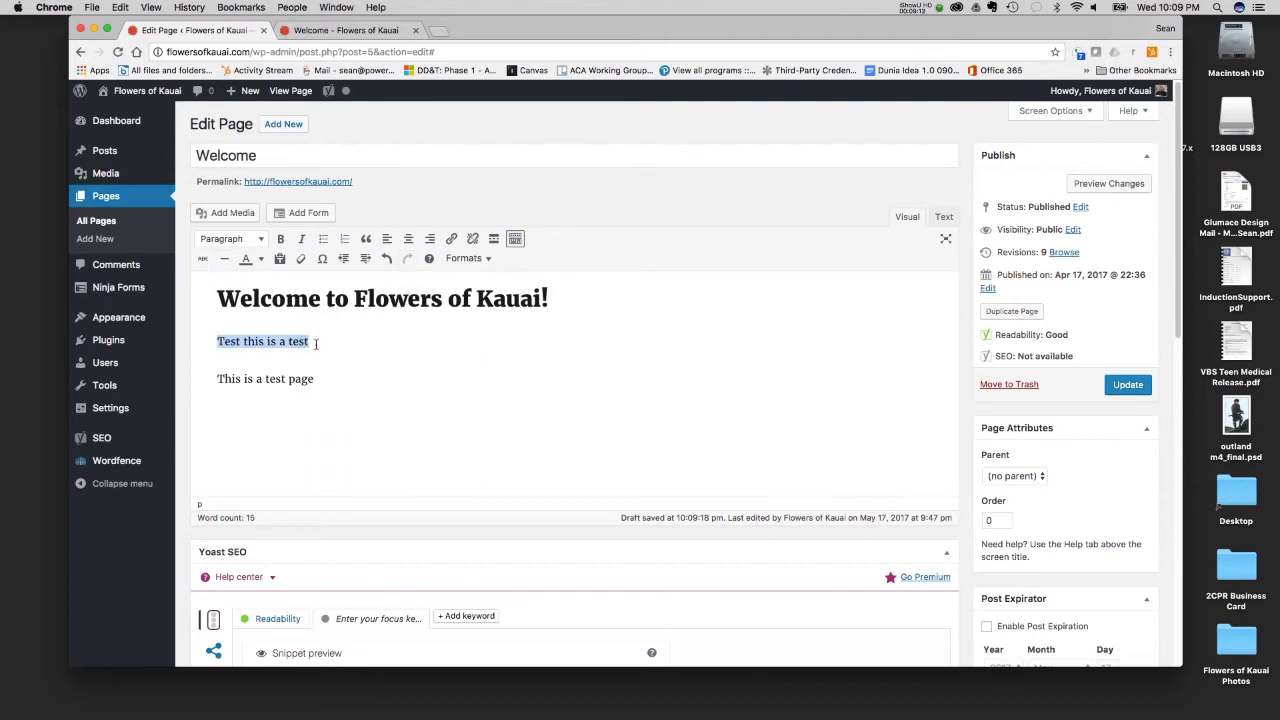
click(201, 259)
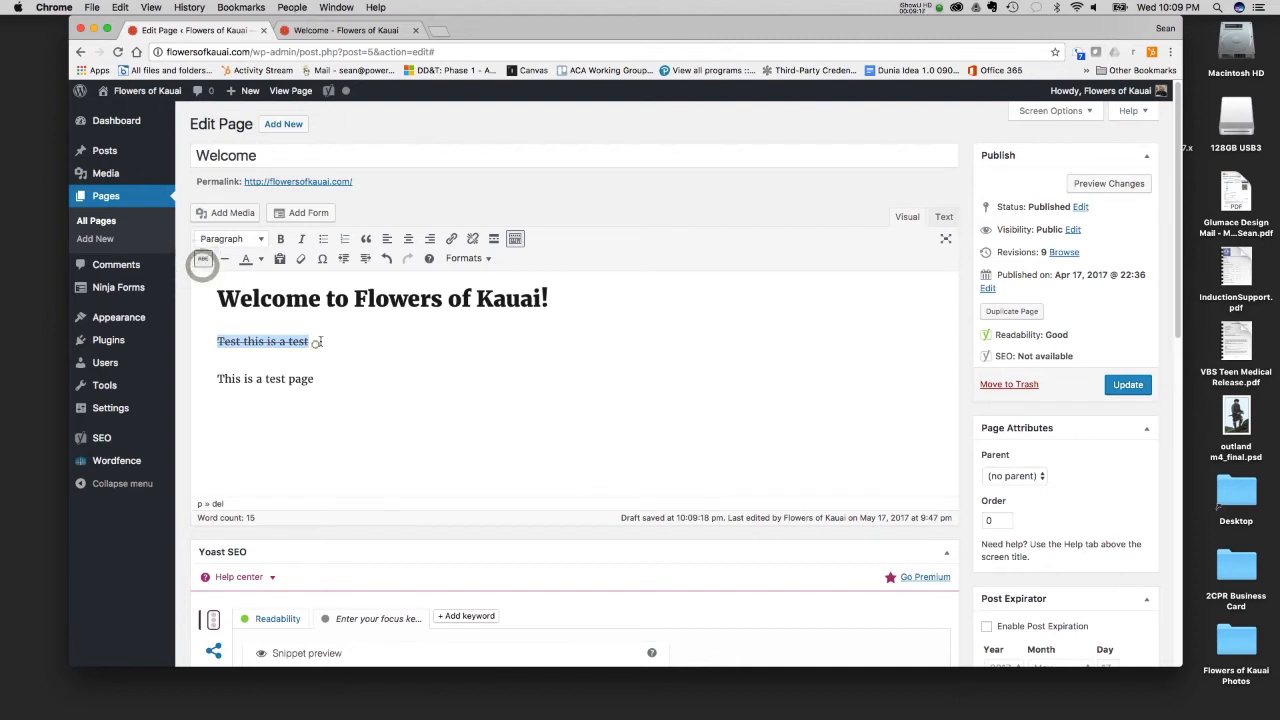
click(313, 342)
key(Return)
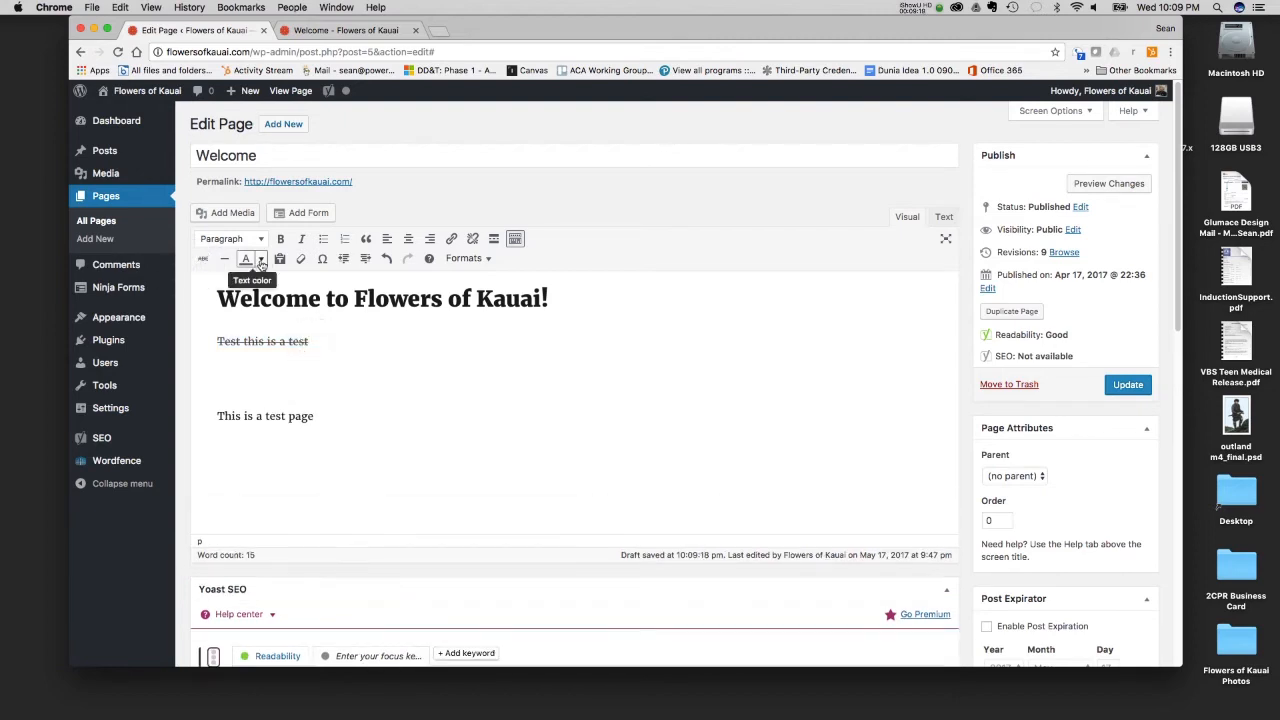
click(225, 260)
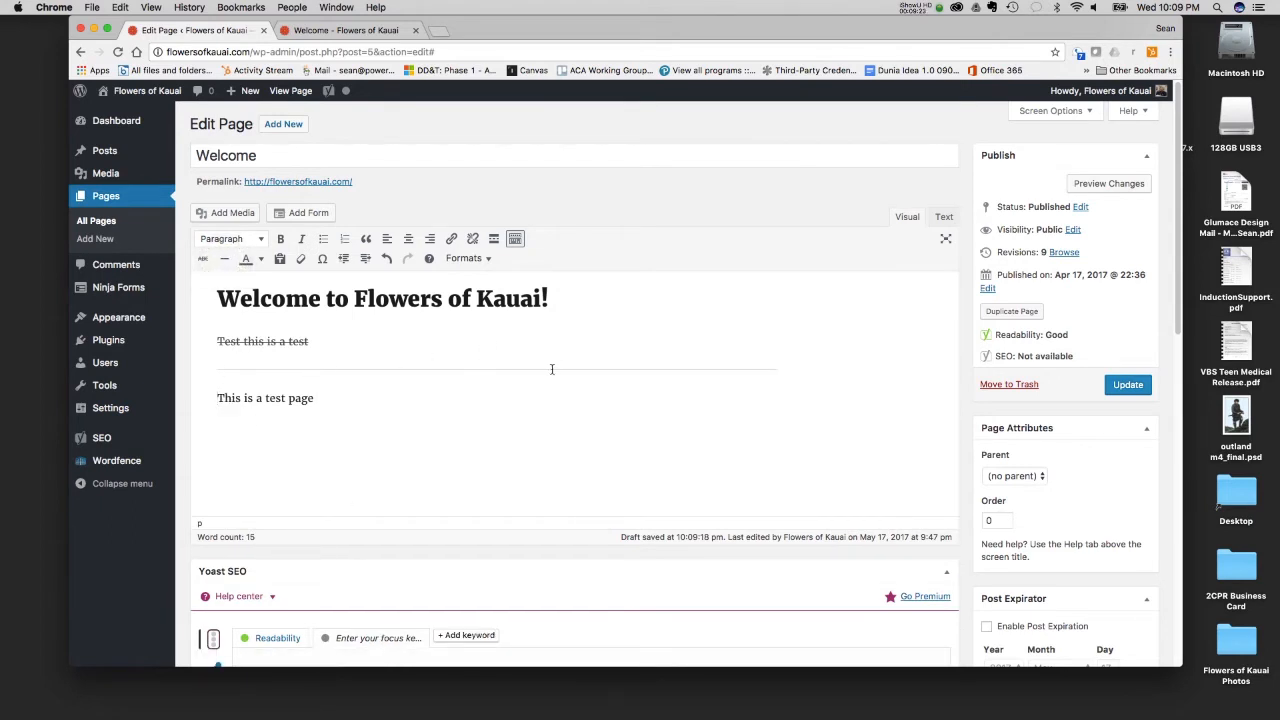
- Examine the horizontal line's tag in the page's HTML source and return to the visual view
click(942, 217)
drag(226, 301, 197, 301)
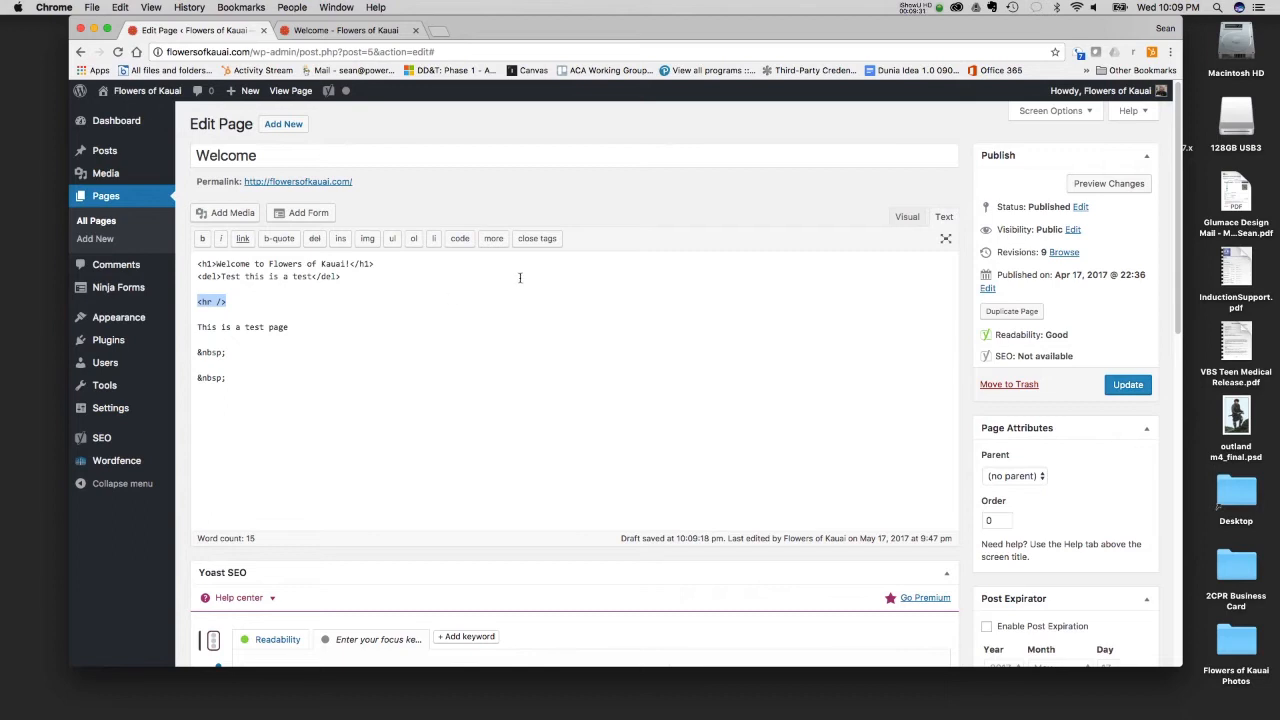
click(893, 224)
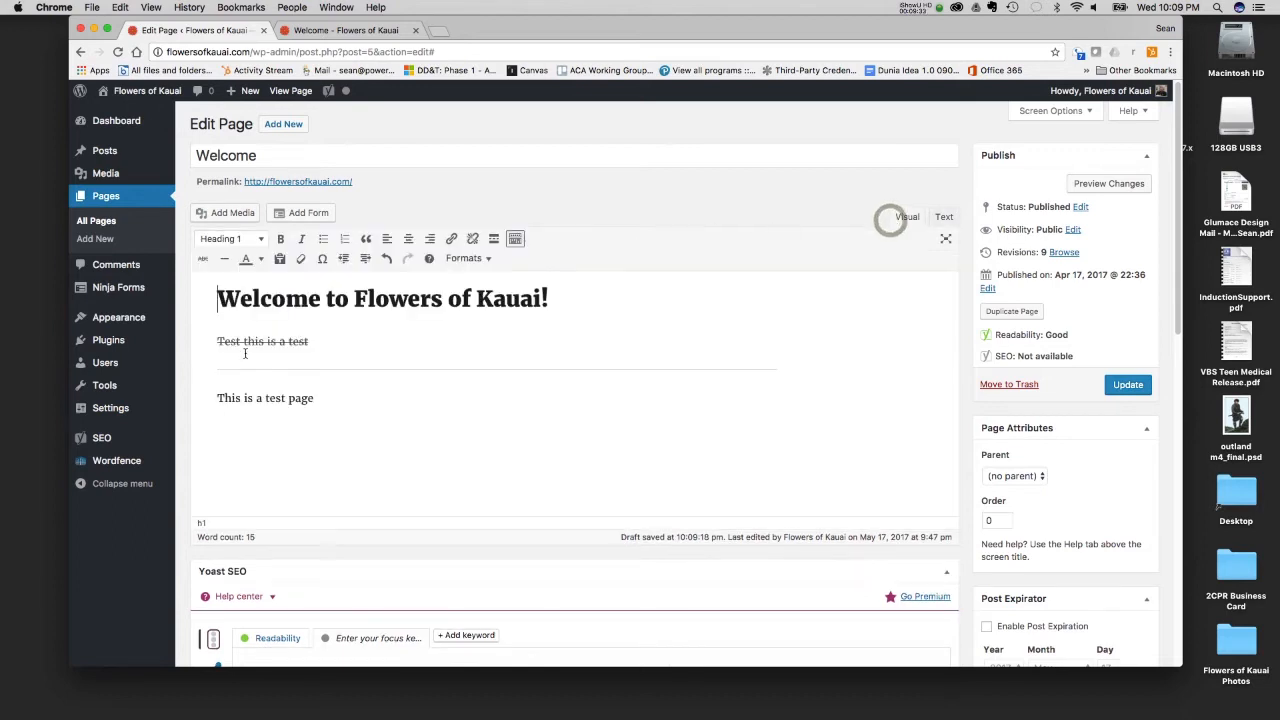
- Color the text "Test this is a test" dark orange (#993300)
drag(326, 341, 217, 341)
click(261, 258)
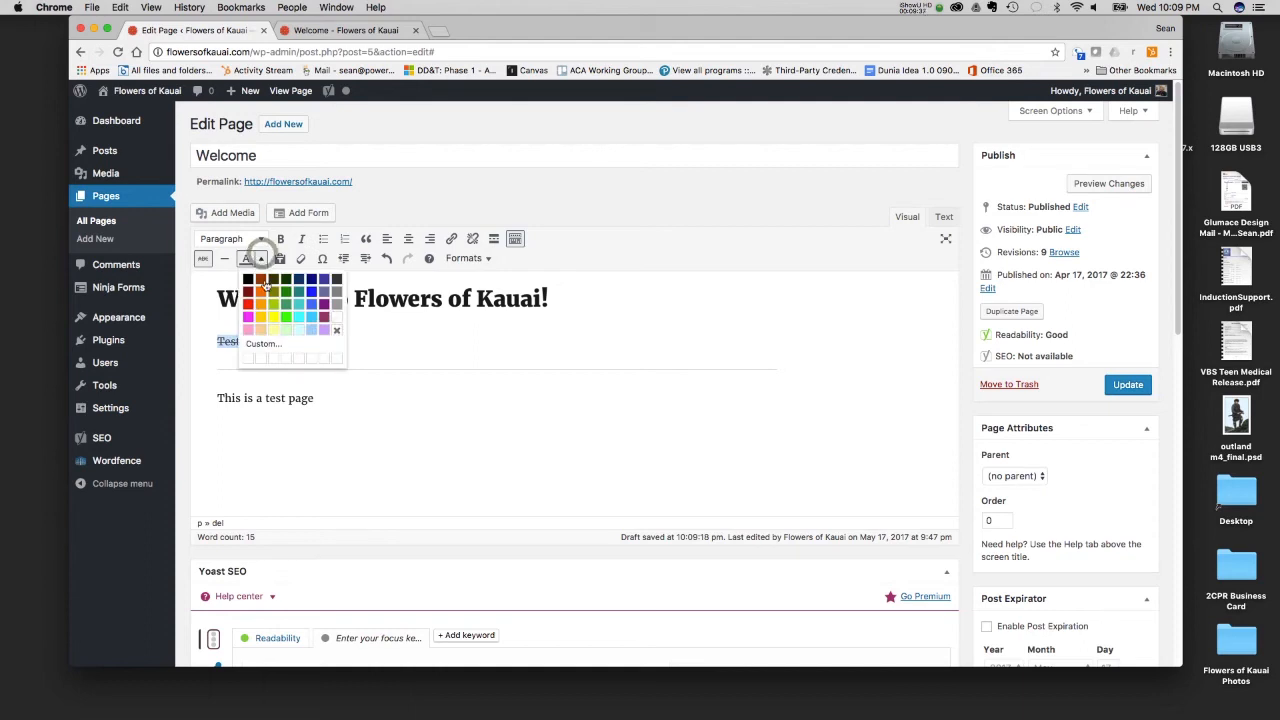
click(260, 279)
click(321, 357)
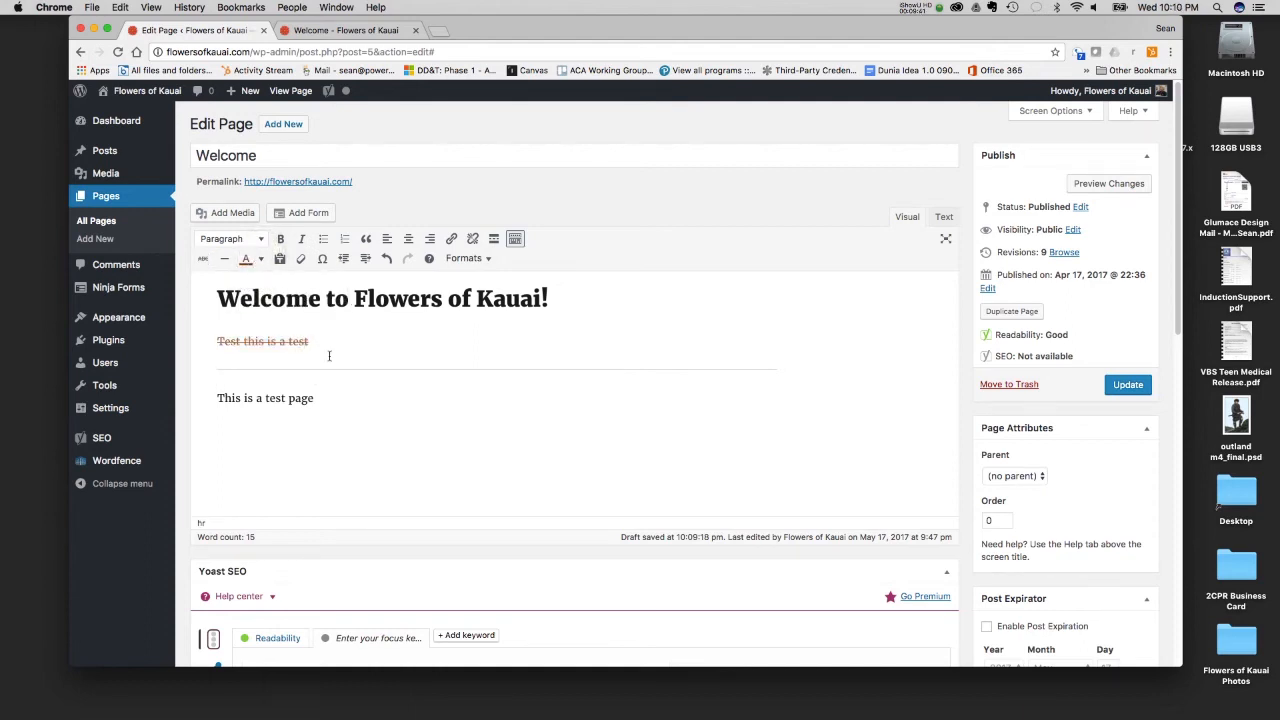
- Compare the title on the live Welcome page with the heading and HTML source of the page being edited
click(330, 32)
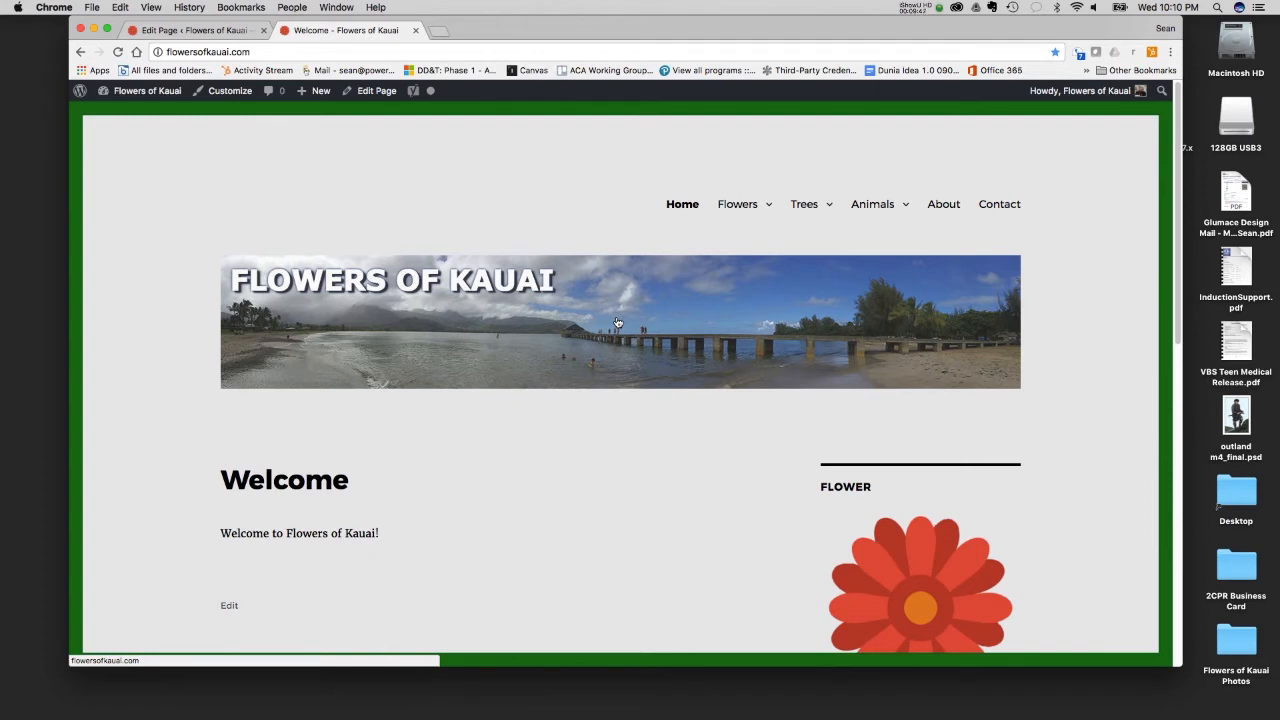
drag(343, 481, 213, 487)
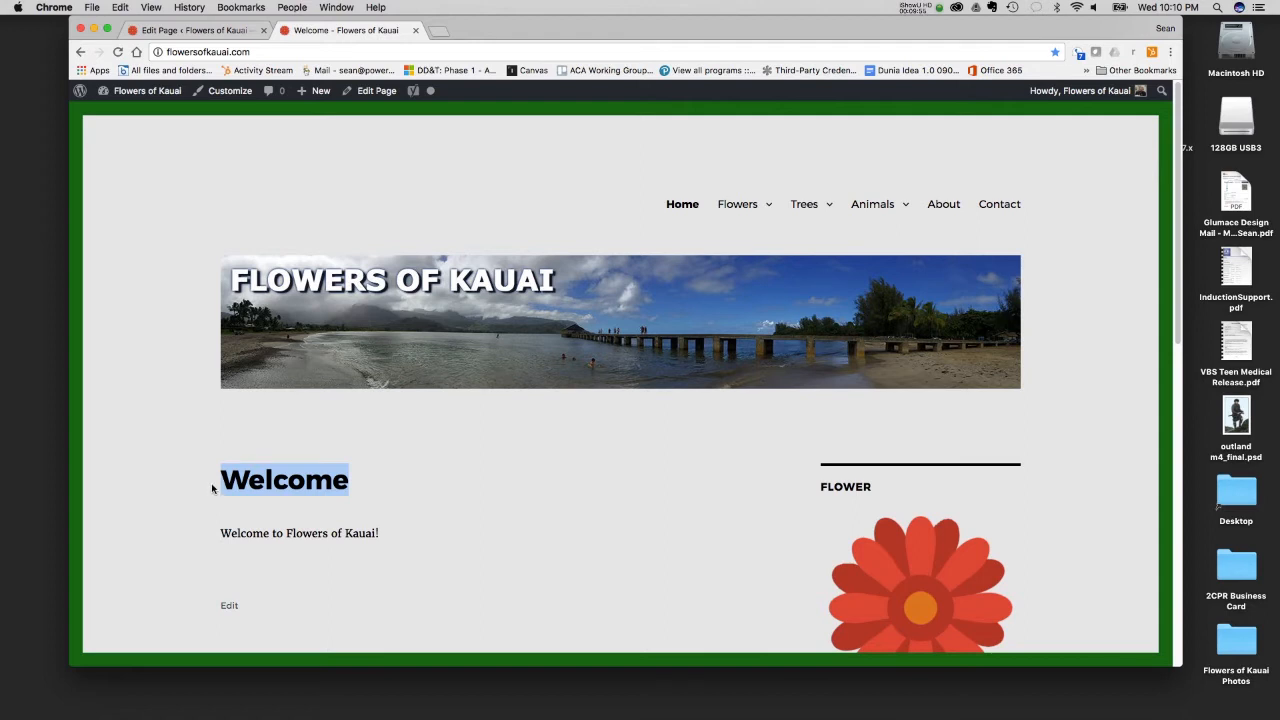
click(190, 28)
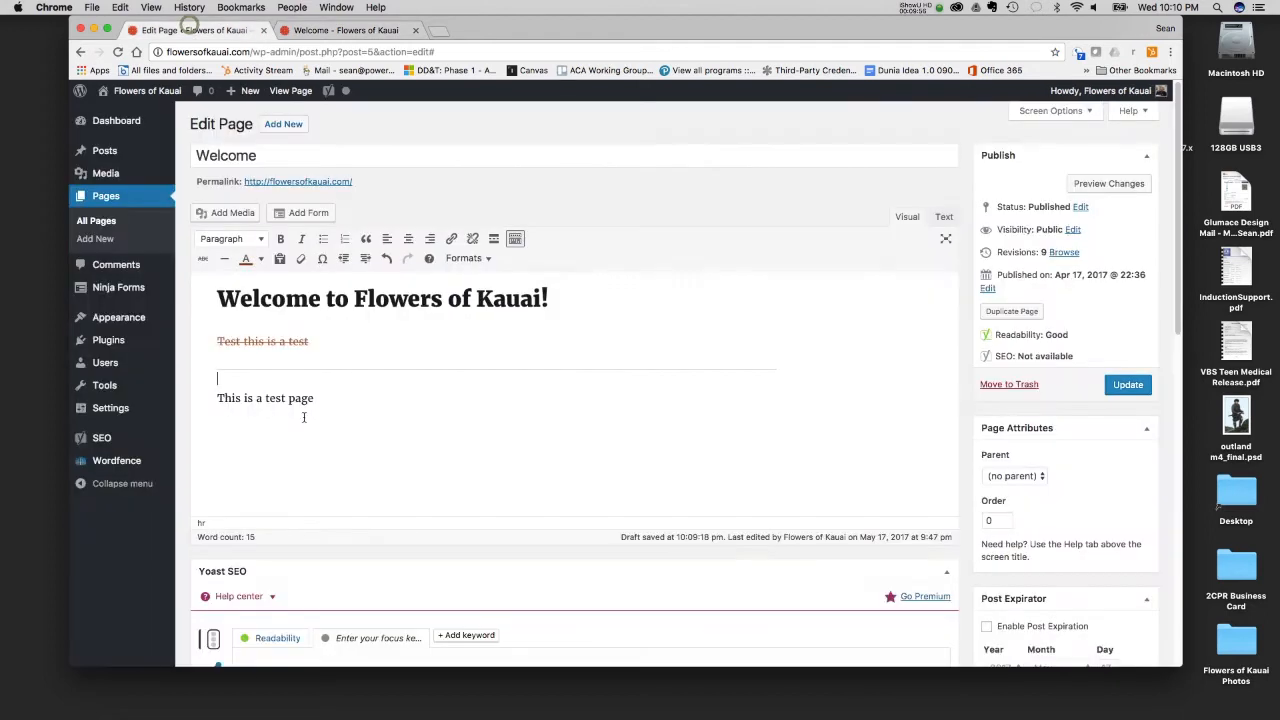
click(305, 305)
click(938, 217)
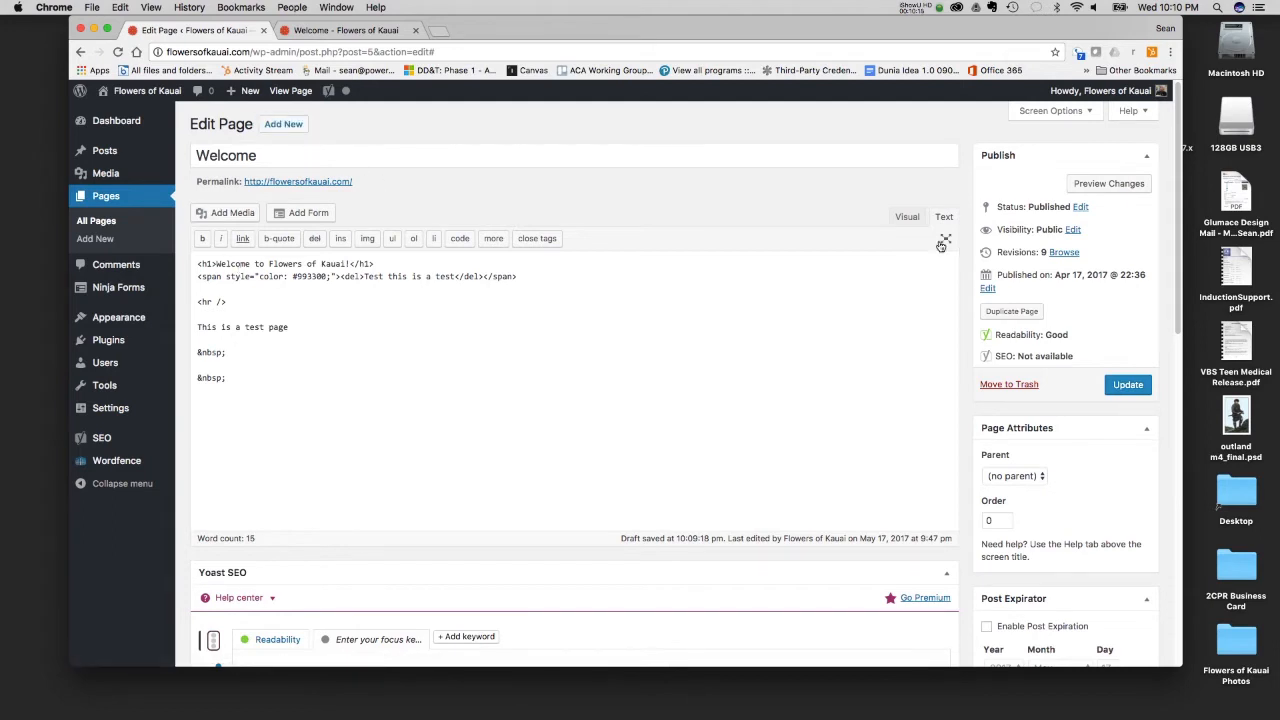
click(904, 217)
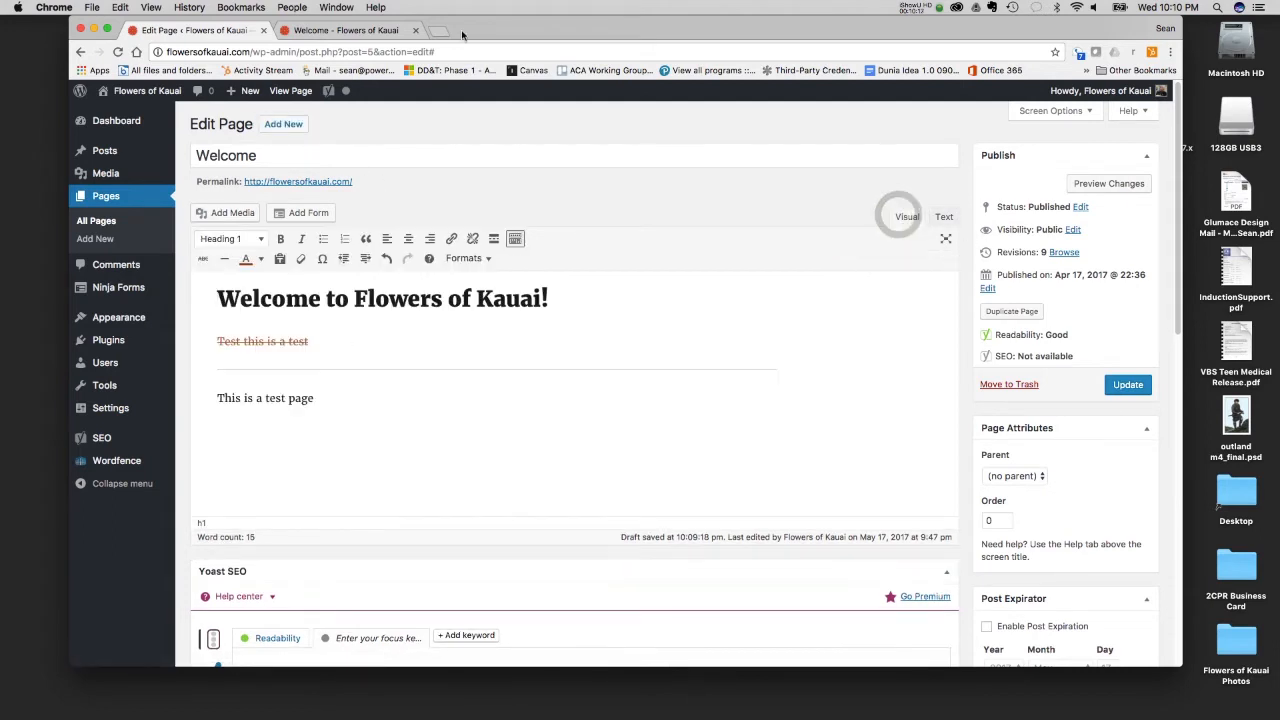
click(350, 30)
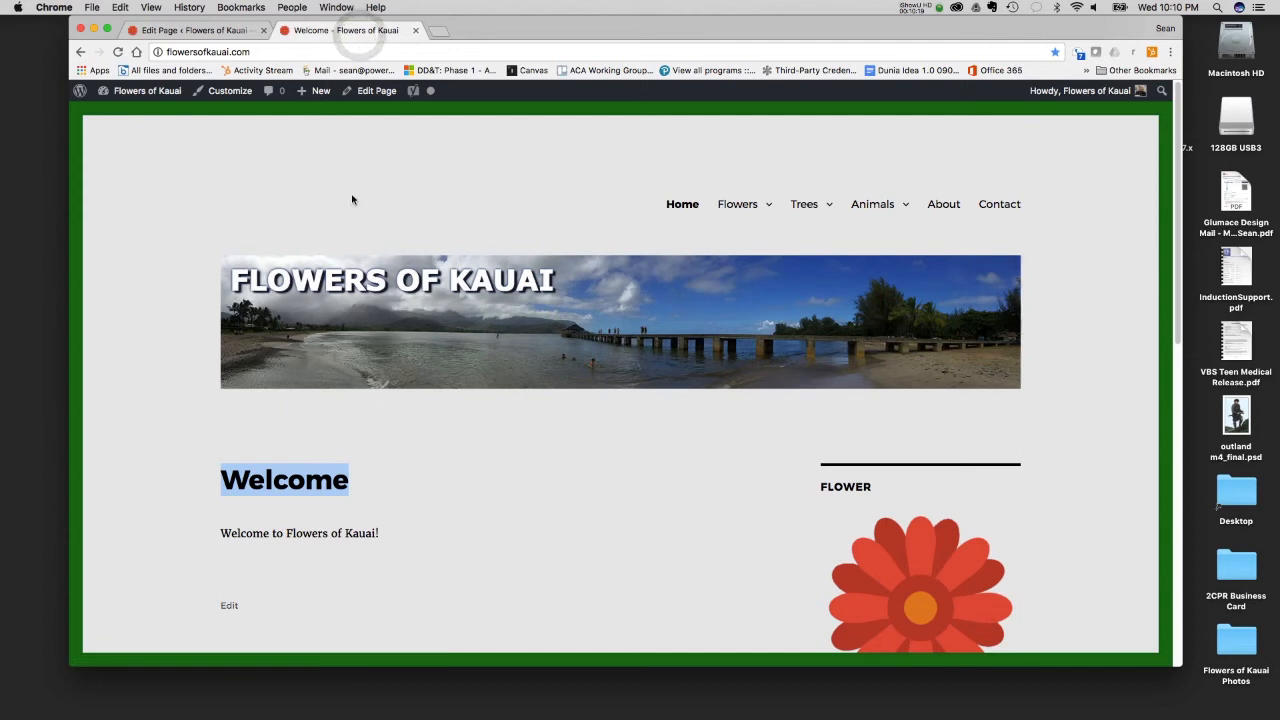
- Return to the page editor and clear all formatting from the line "Test this is a test"
click(209, 31)
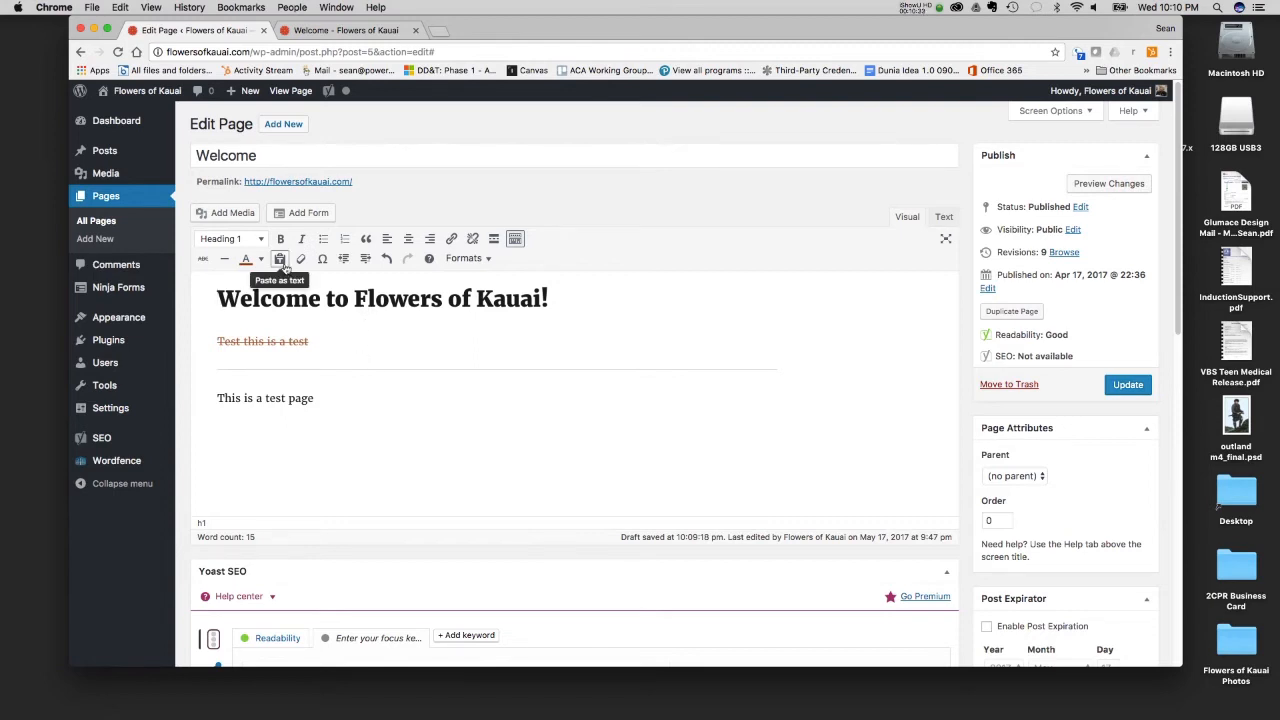
triple_click(315, 350)
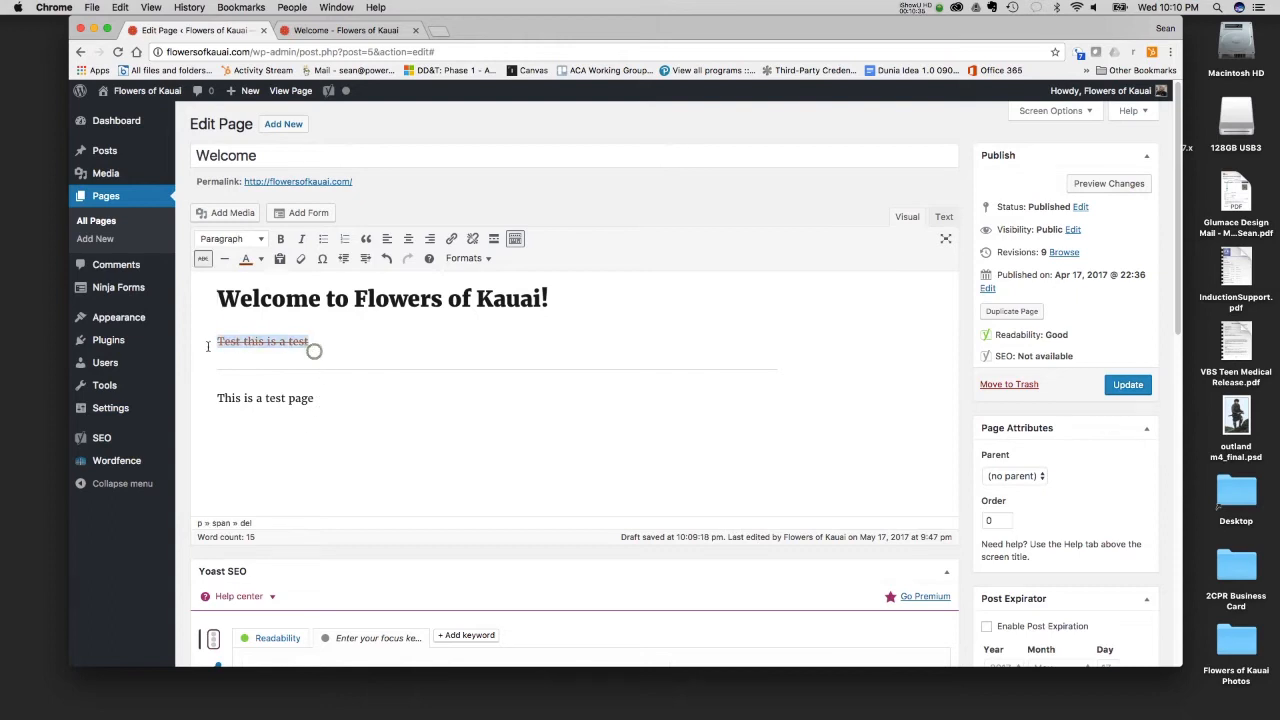
click(302, 259)
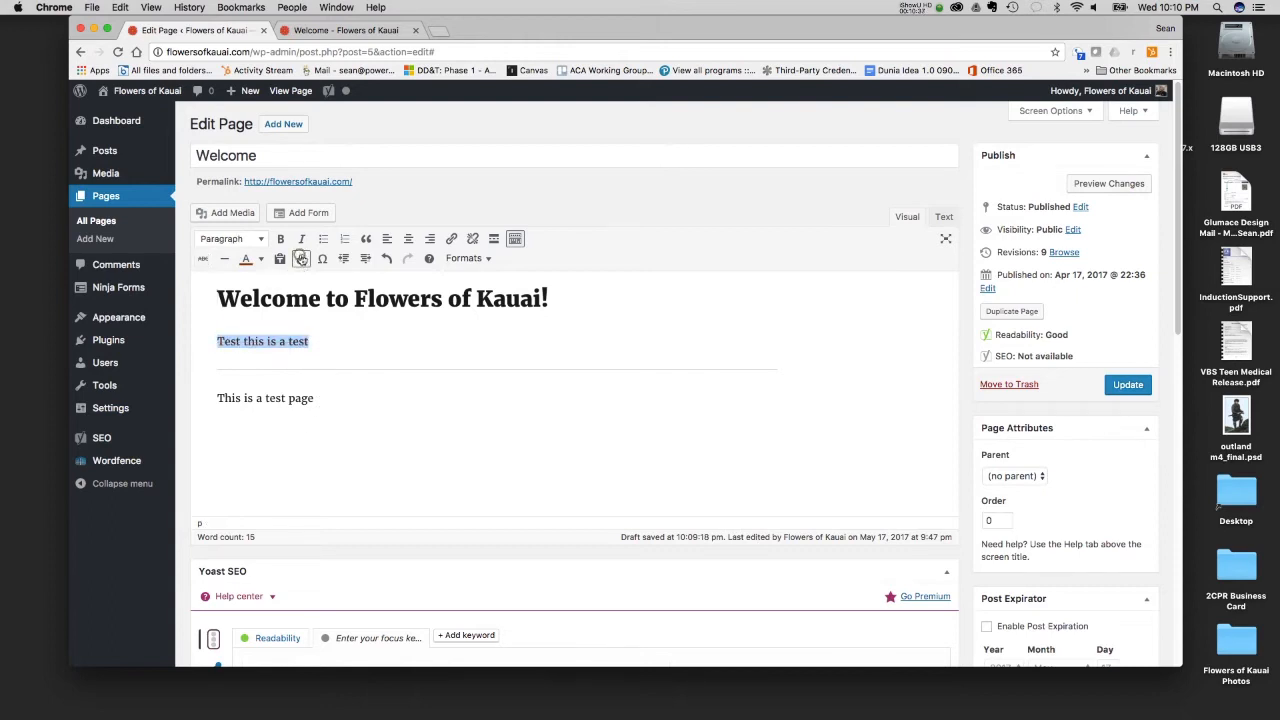
- View the available special characters for the end of "Test this is a test" without inserting one
click(323, 345)
click(322, 258)
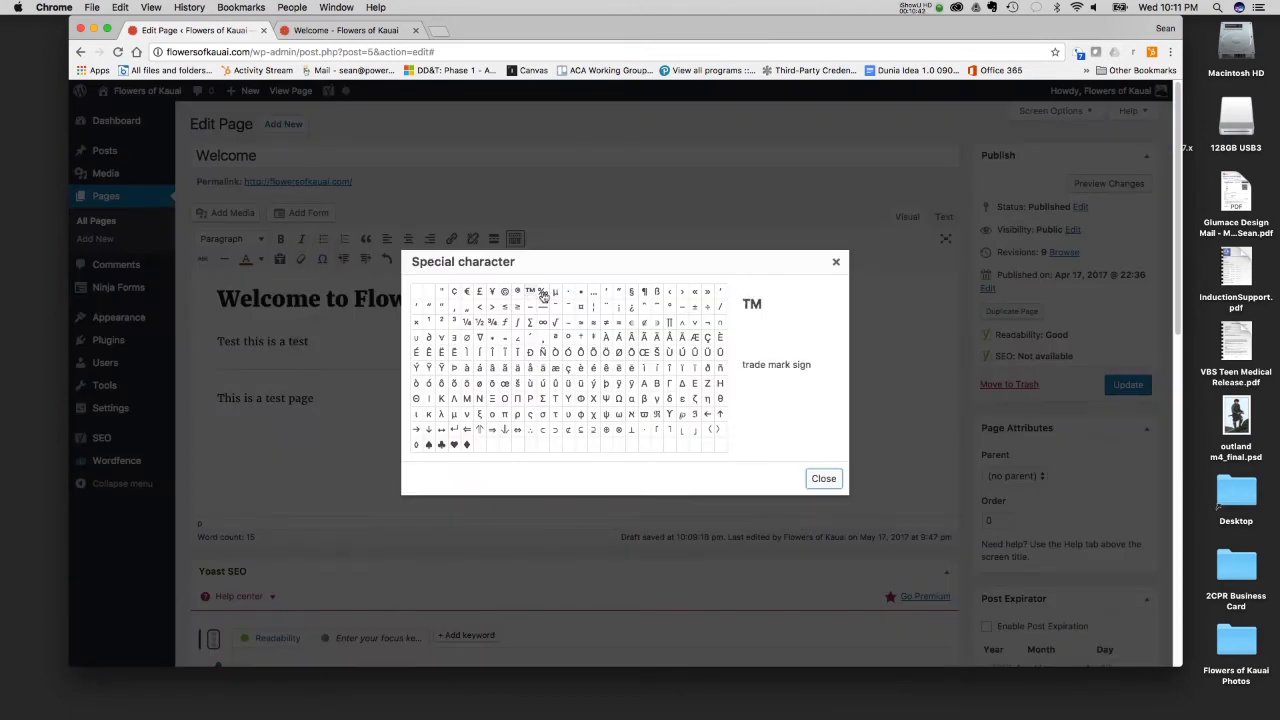
click(823, 478)
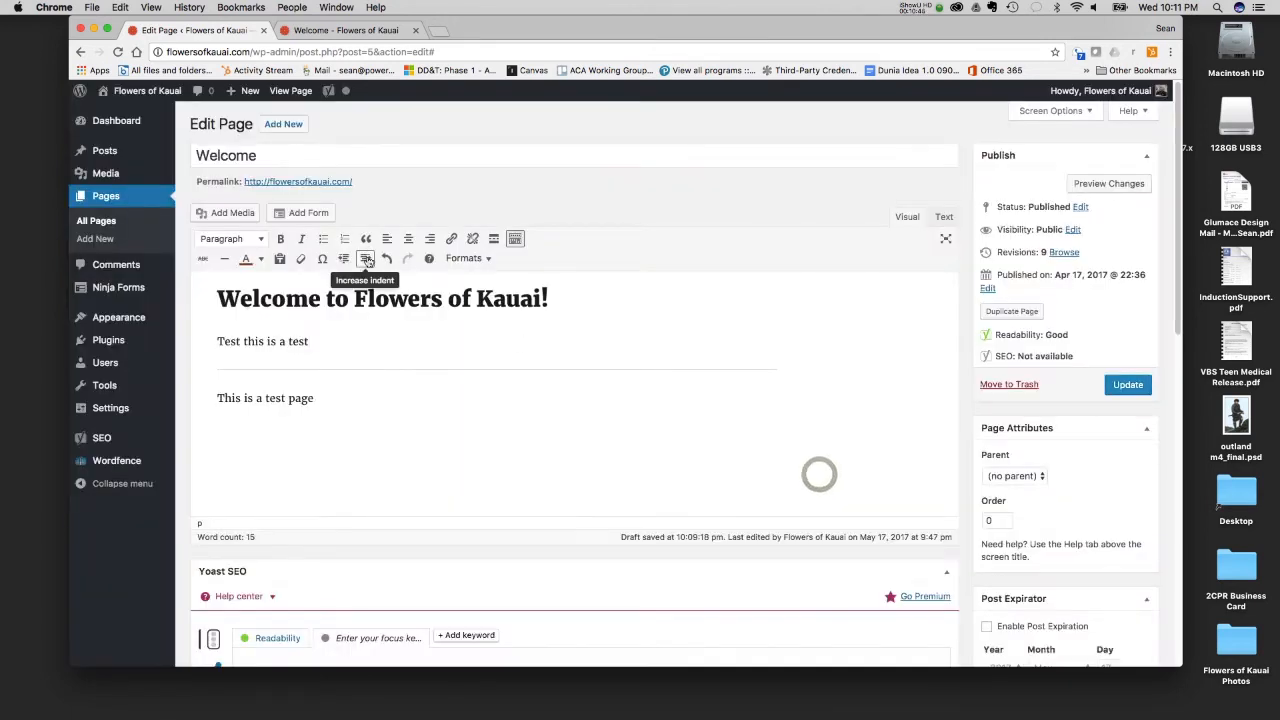
- Try indenting the line "Test this is a test" by several levels and reverse the indentation
triple_click(320, 345)
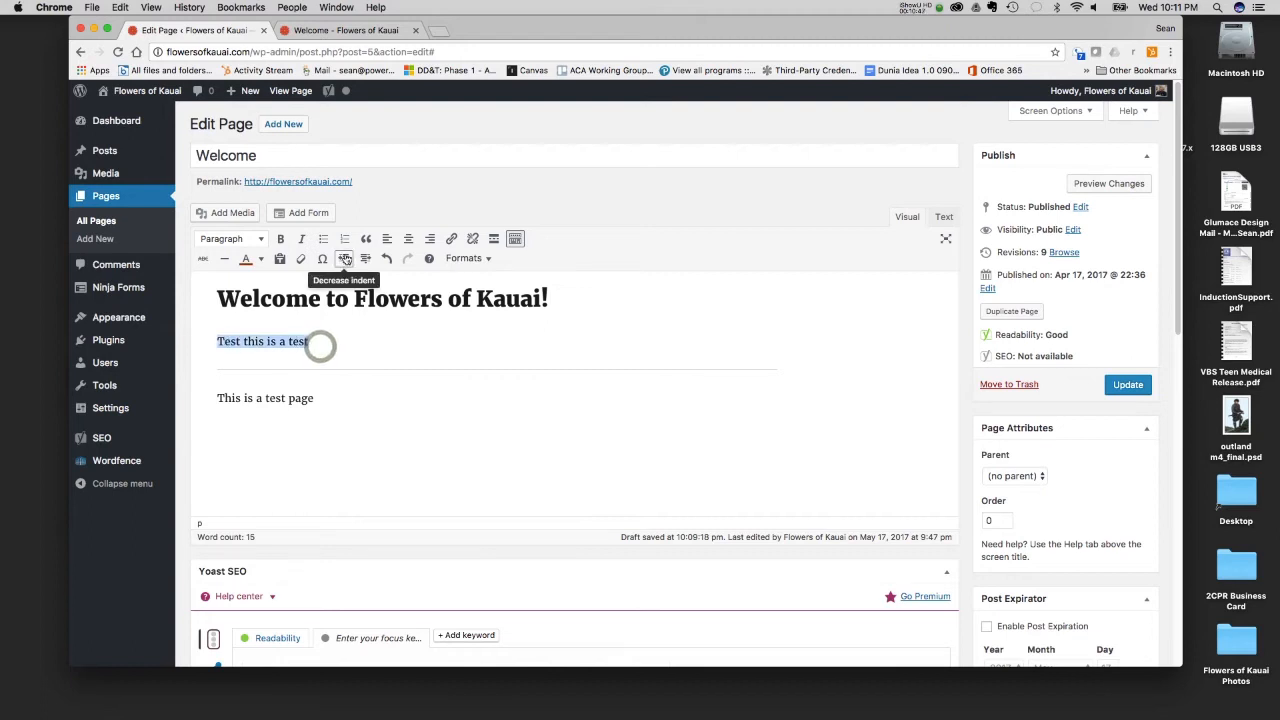
click(367, 259)
click(367, 259)
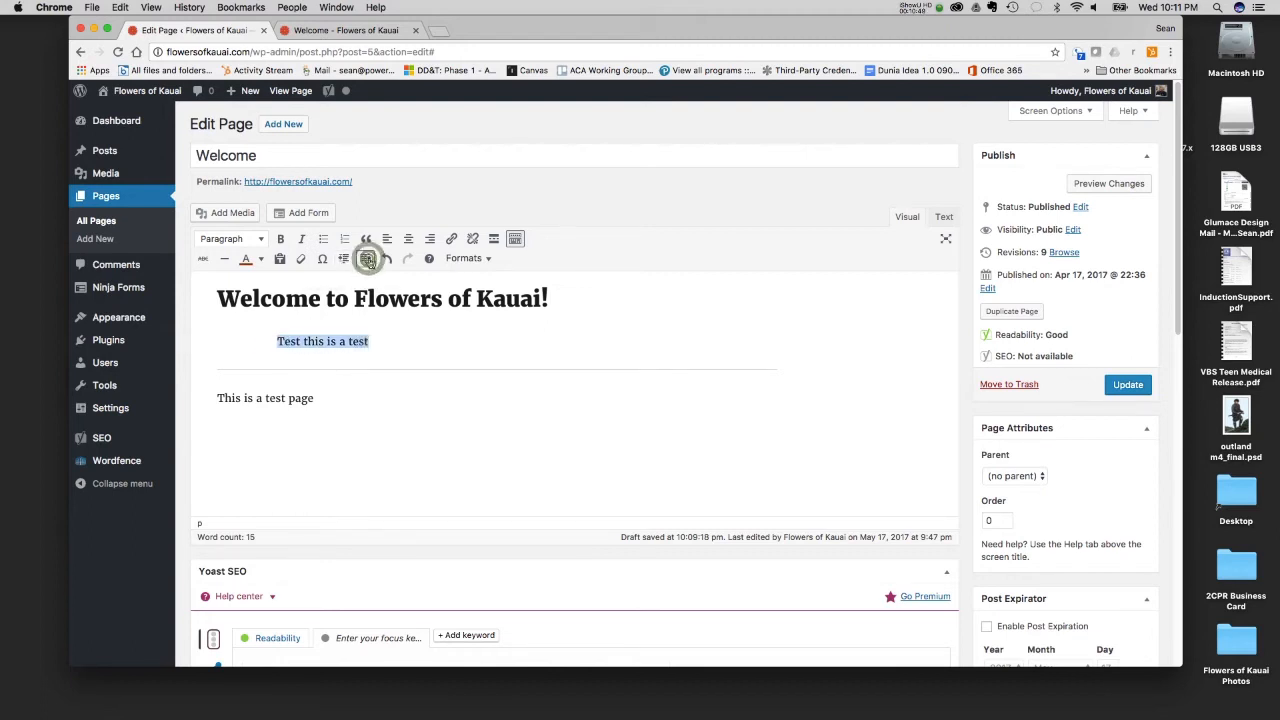
click(367, 259)
click(345, 258)
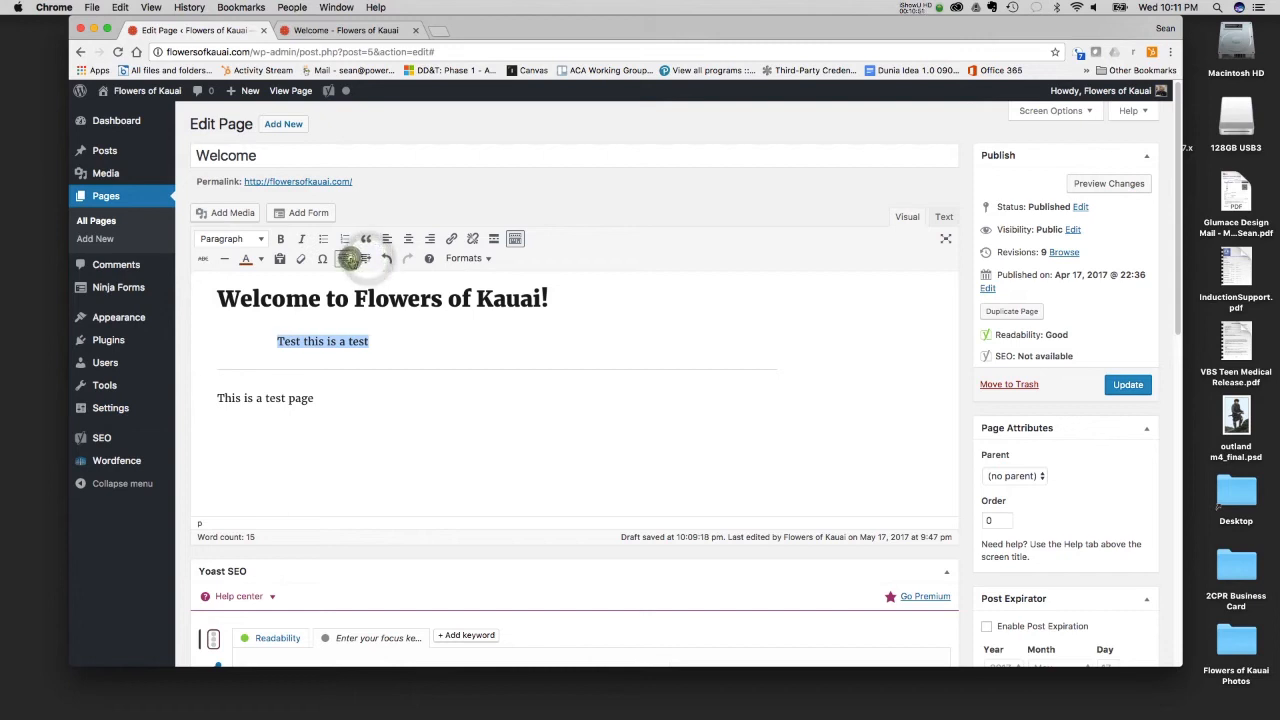
click(345, 258)
click(345, 258)
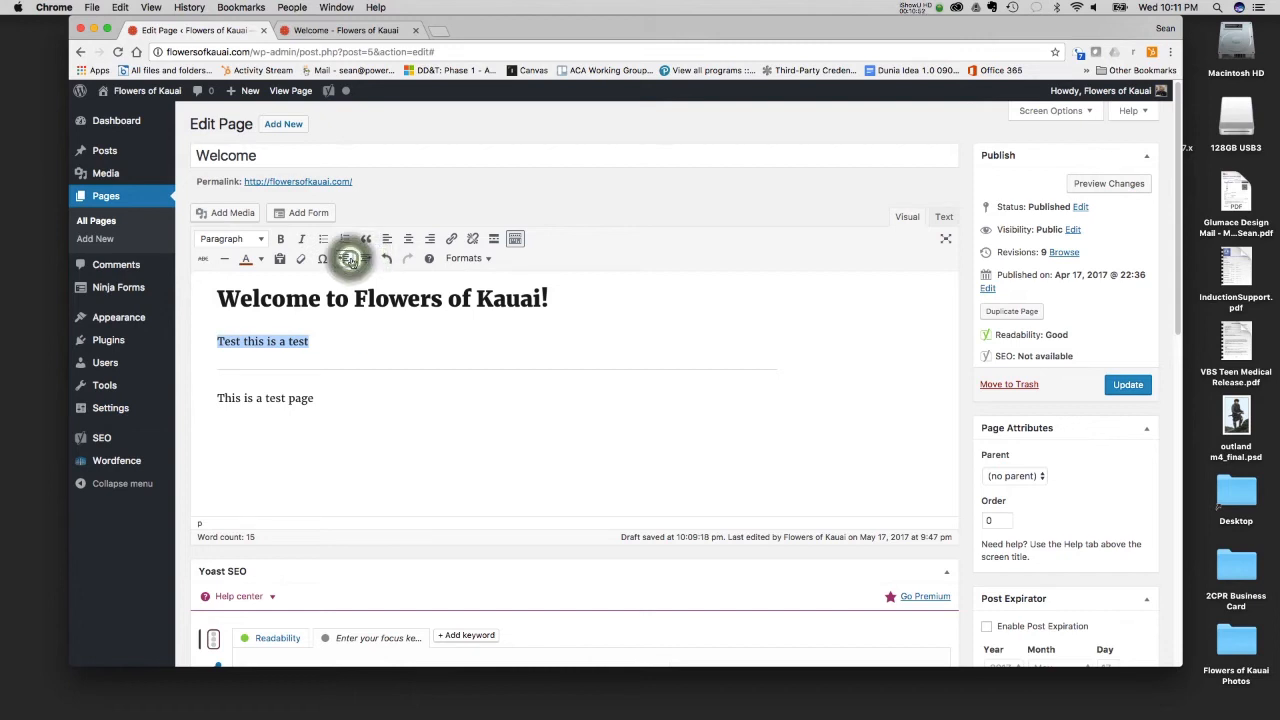
- View the editor's list of keyboard shortcuts and close it
click(427, 259)
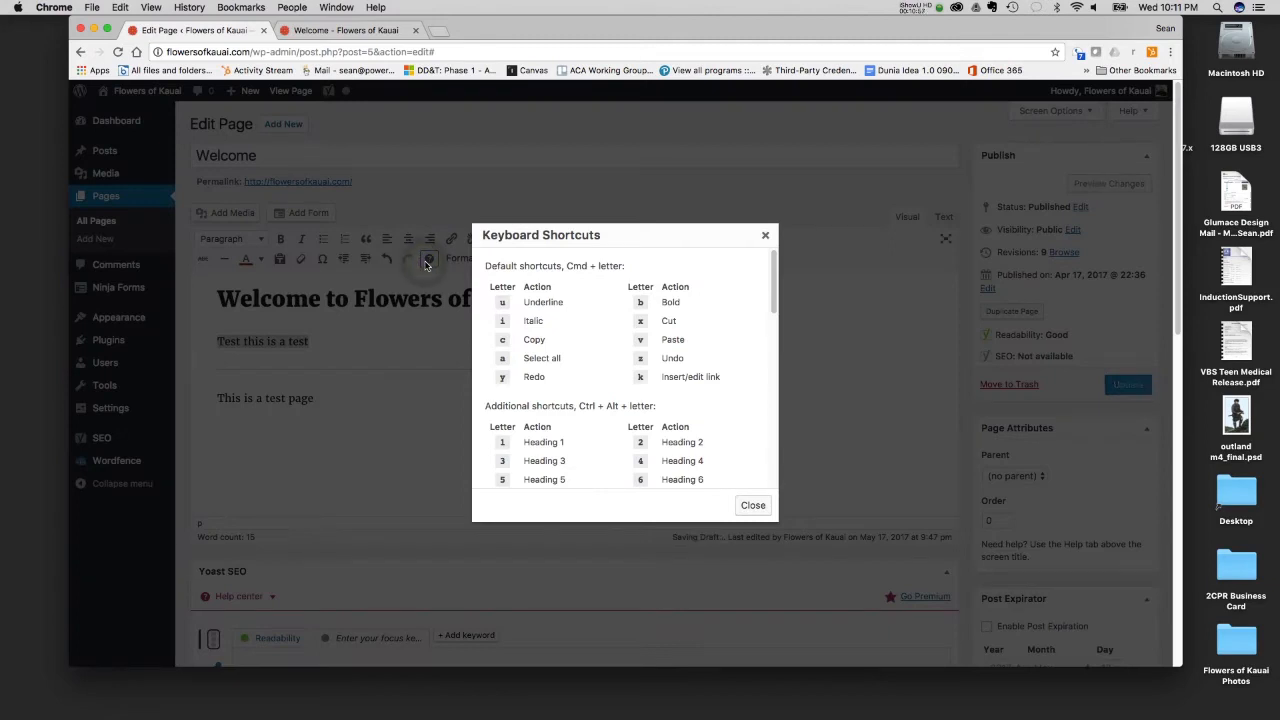
click(766, 237)
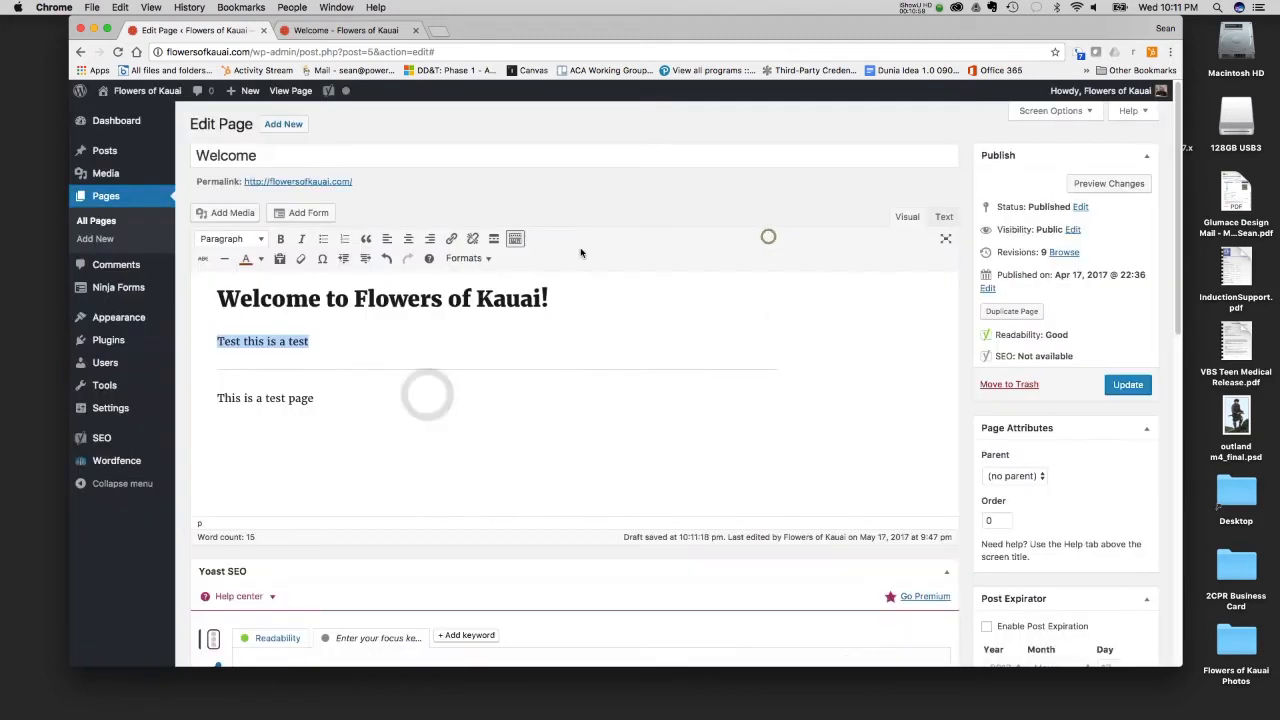
- Apply the inline Code format to "Test this is a test" and show the result in the page's HTML source
click(467, 259)
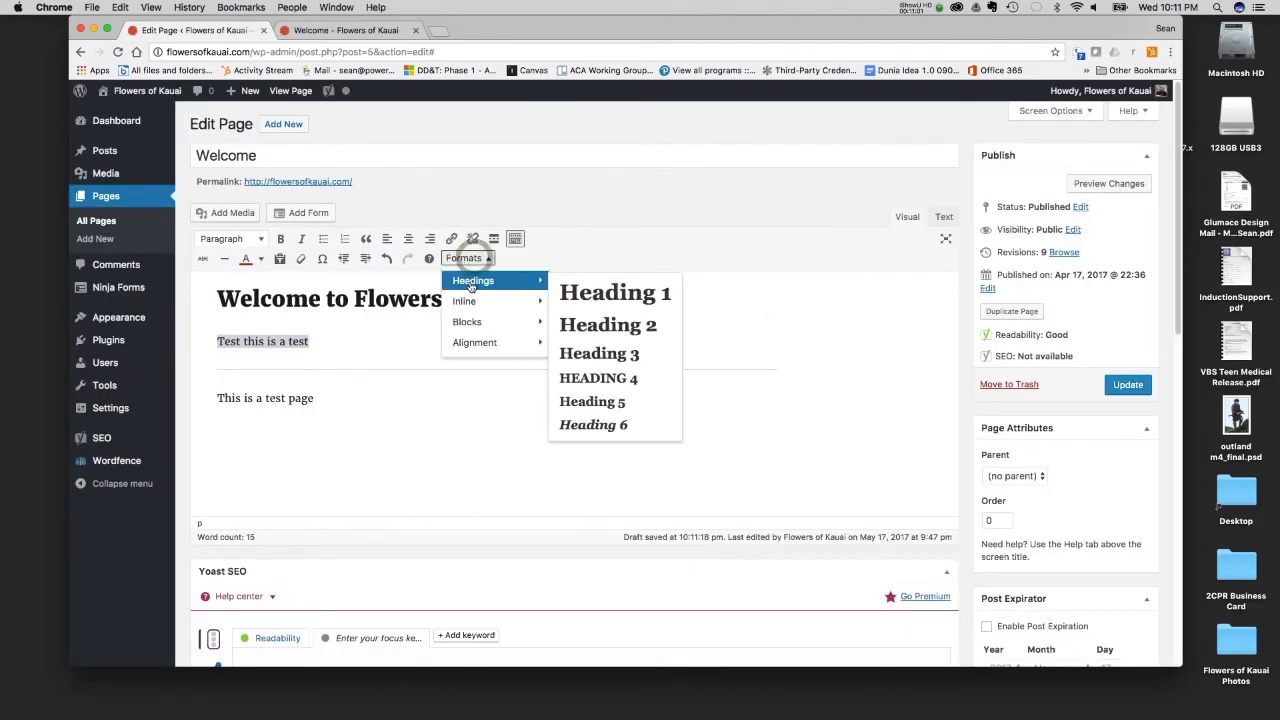
mouse_move(465, 302)
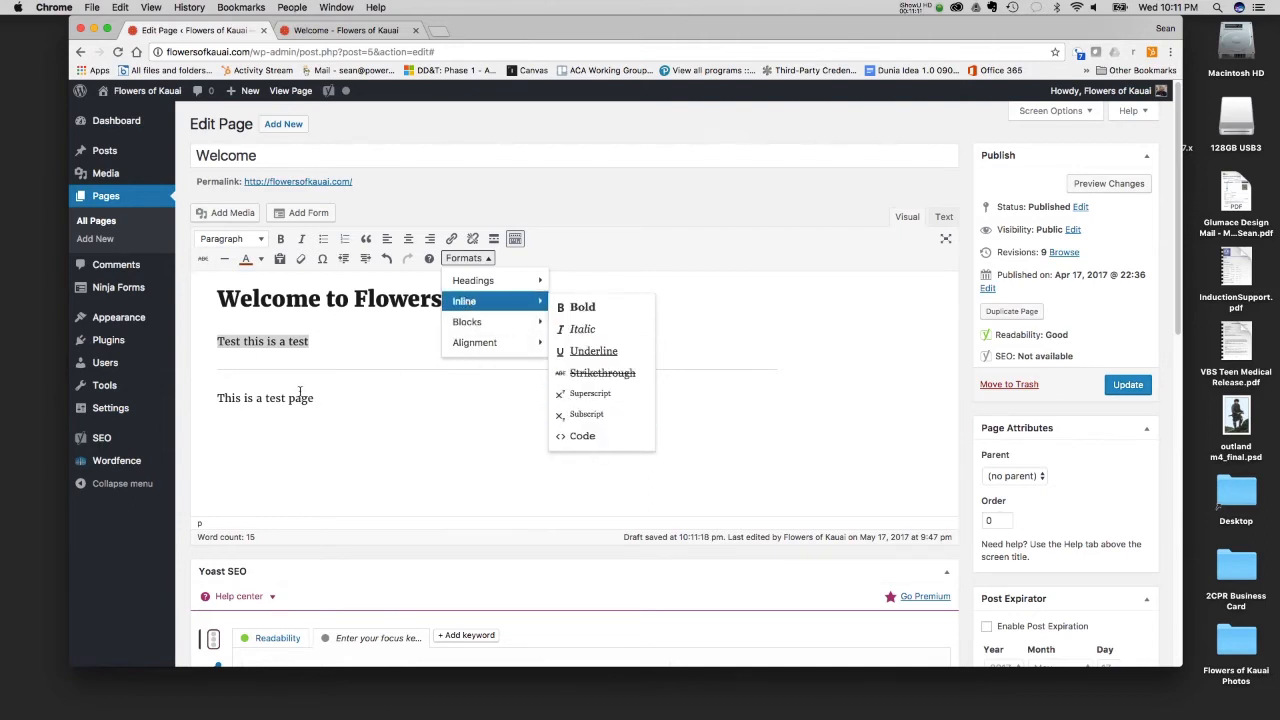
click(582, 436)
click(377, 342)
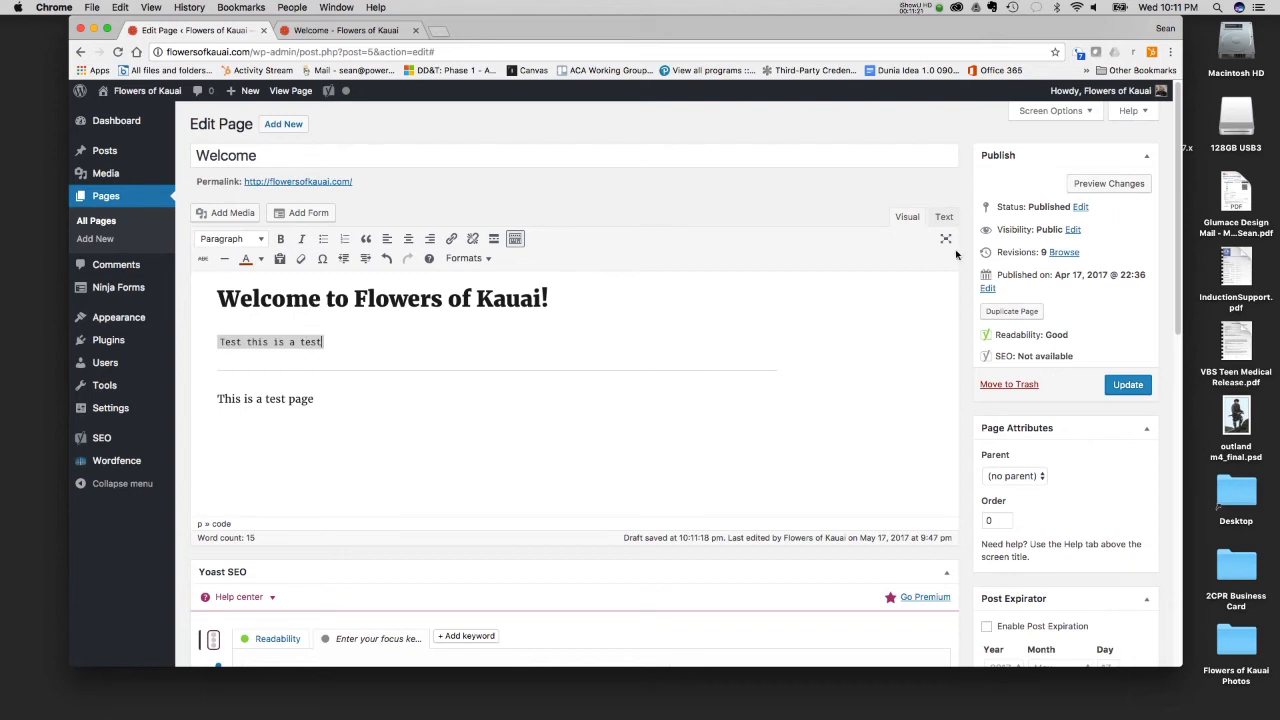
click(944, 219)
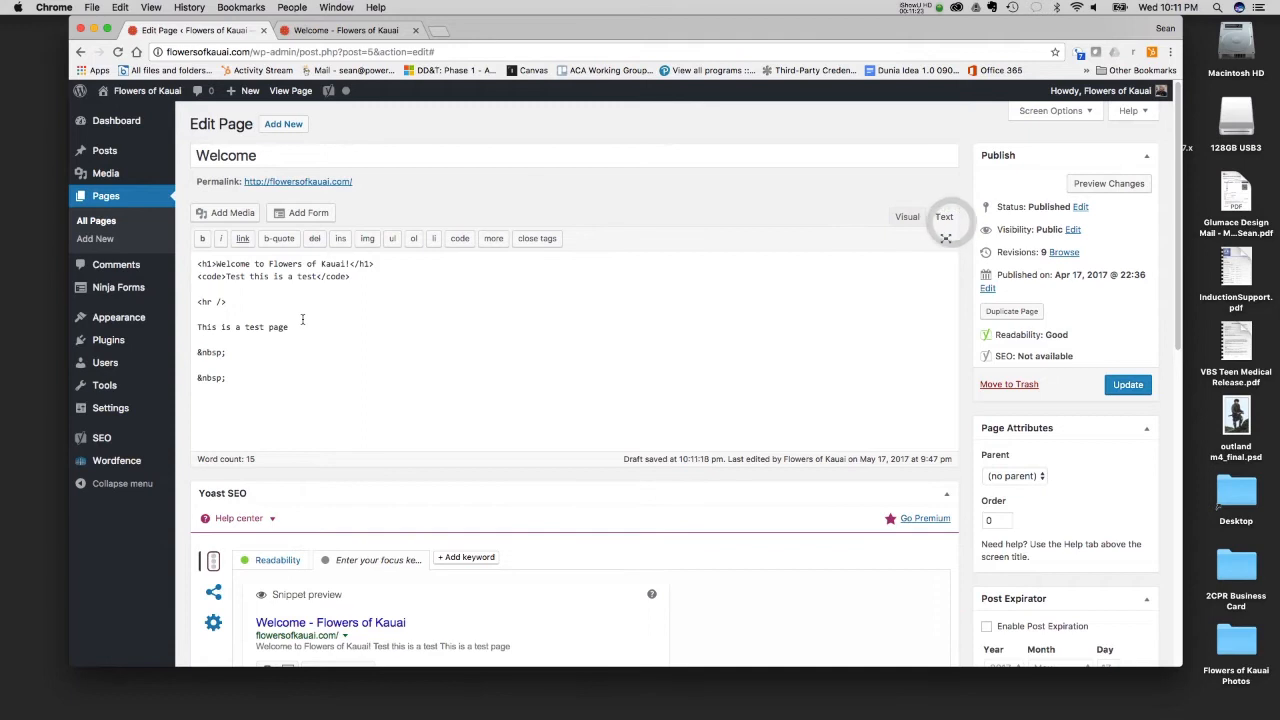
- Compare the Welcome page's visual view with its HTML source, highlighting the opening code tag before "Test this is a test"
click(909, 216)
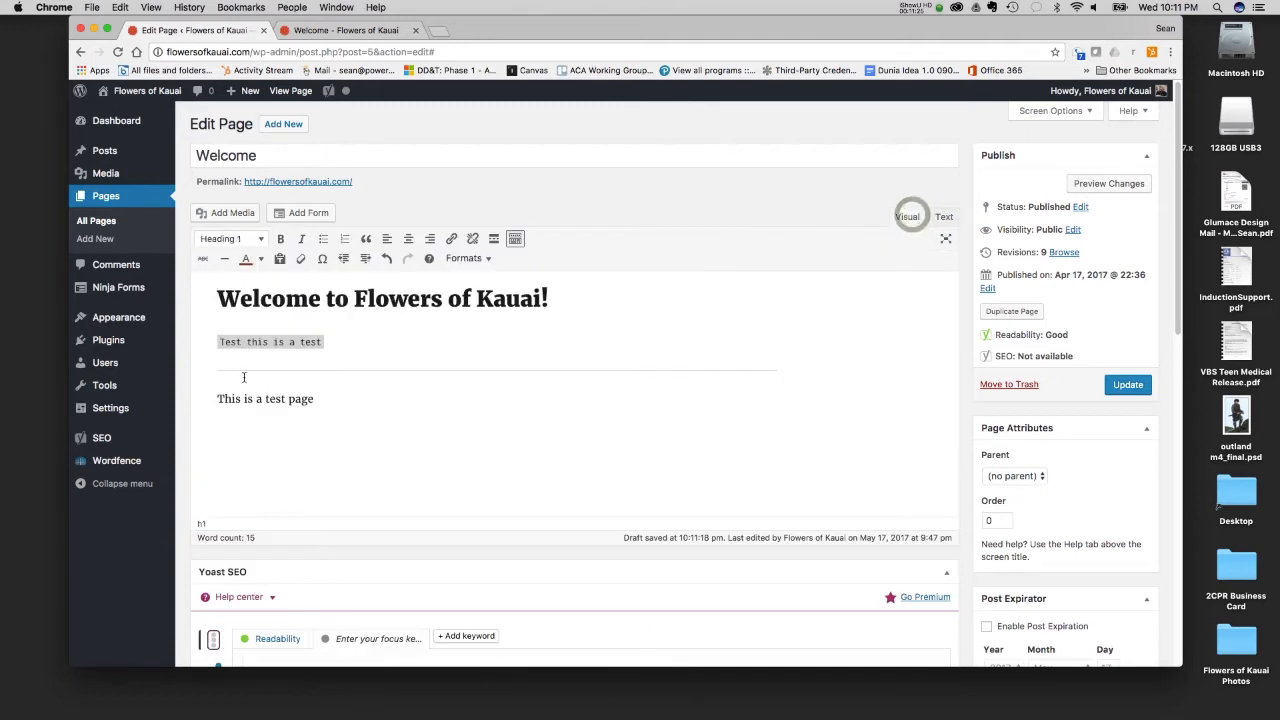
click(942, 217)
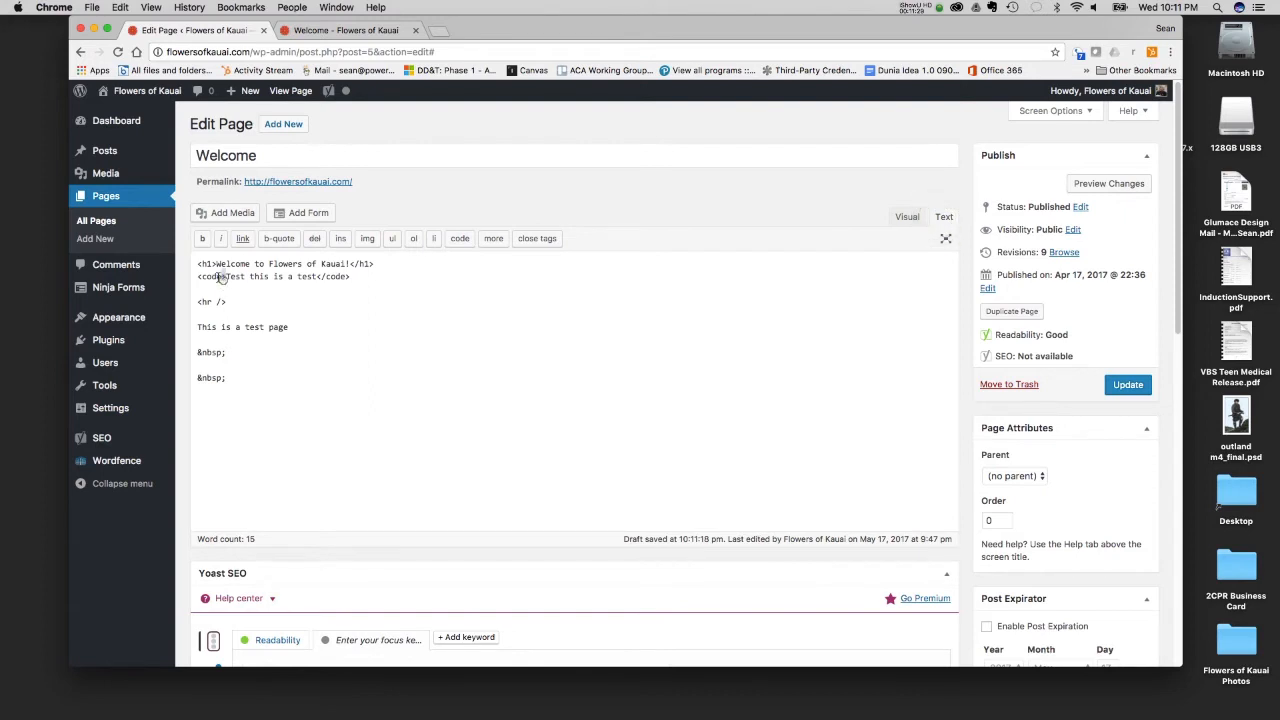
drag(225, 277, 196, 277)
click(905, 217)
click(372, 343)
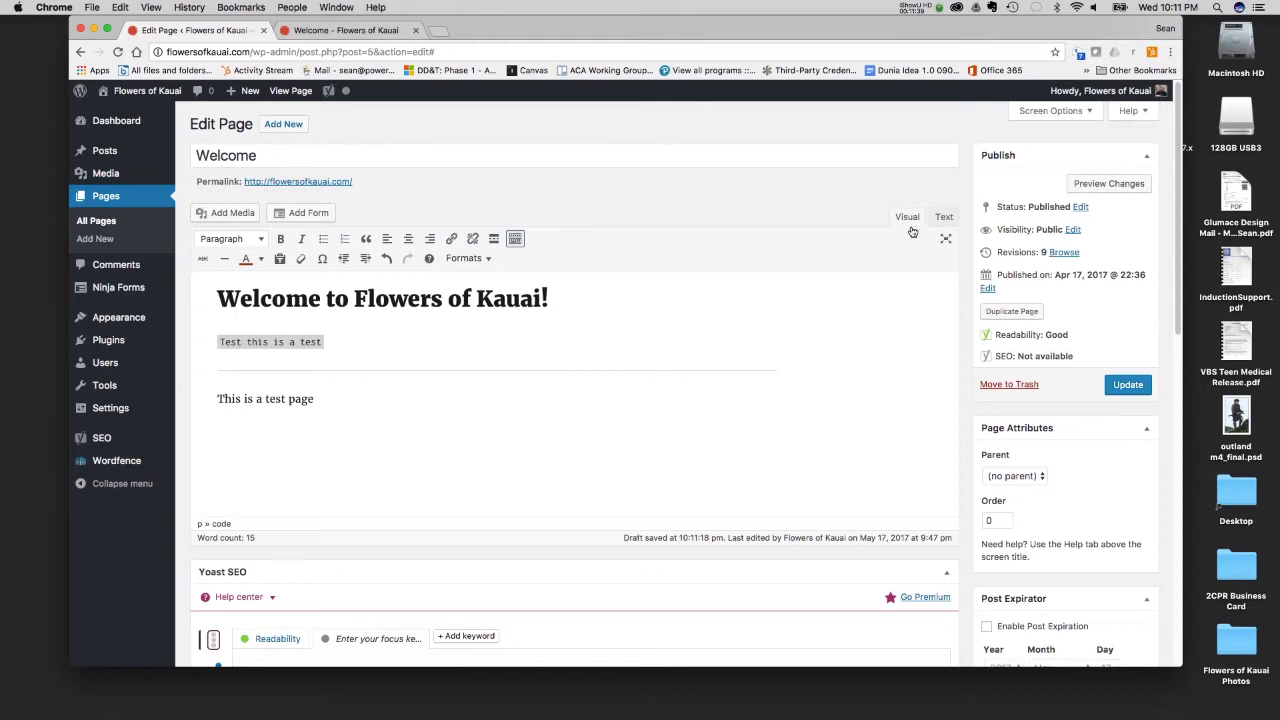
- Turn distraction-free writing mode on for the page editor and switch it off again
click(942, 242)
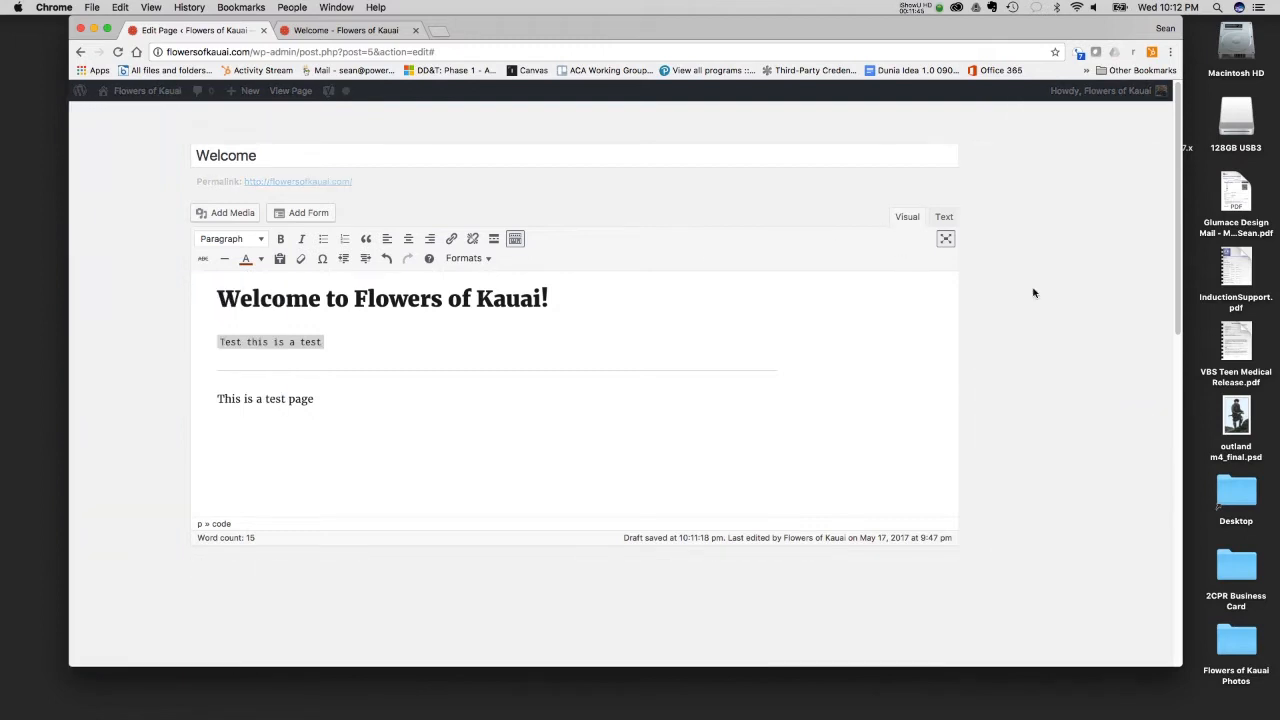
click(945, 240)
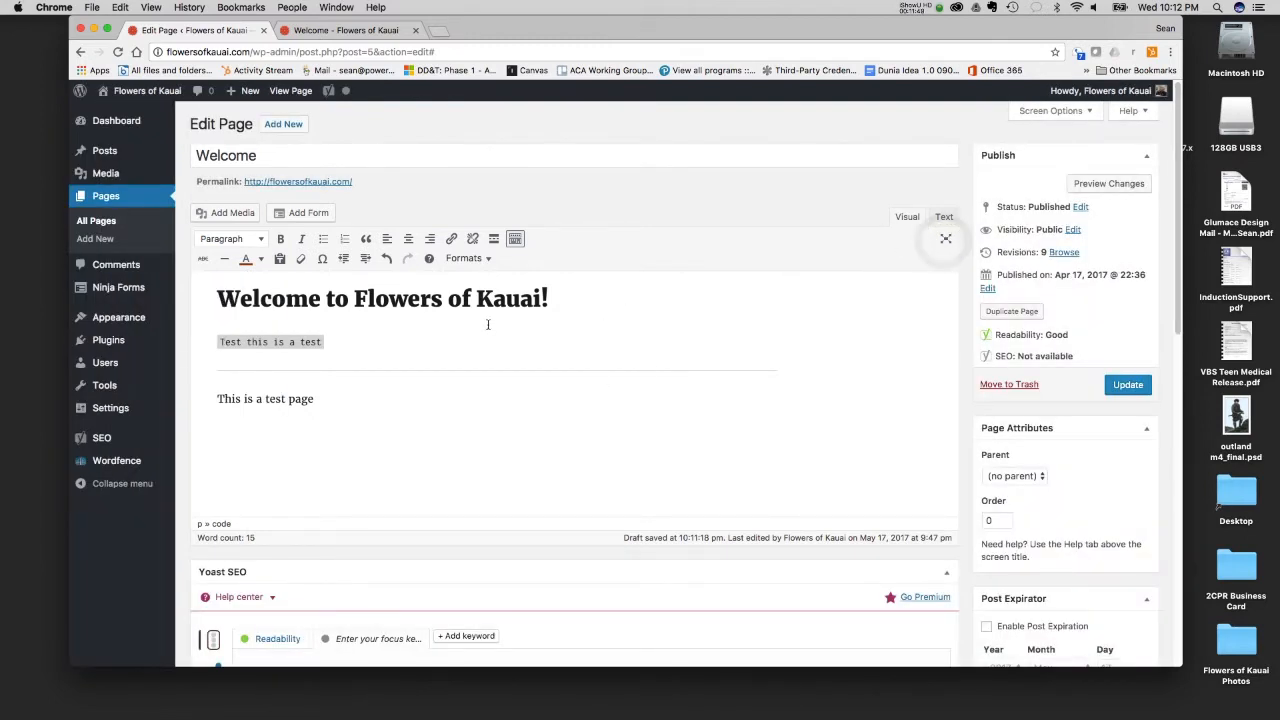
- View the Readability analysis in the Yoast SEO section below the page content
scroll(428, 320, down, 1)
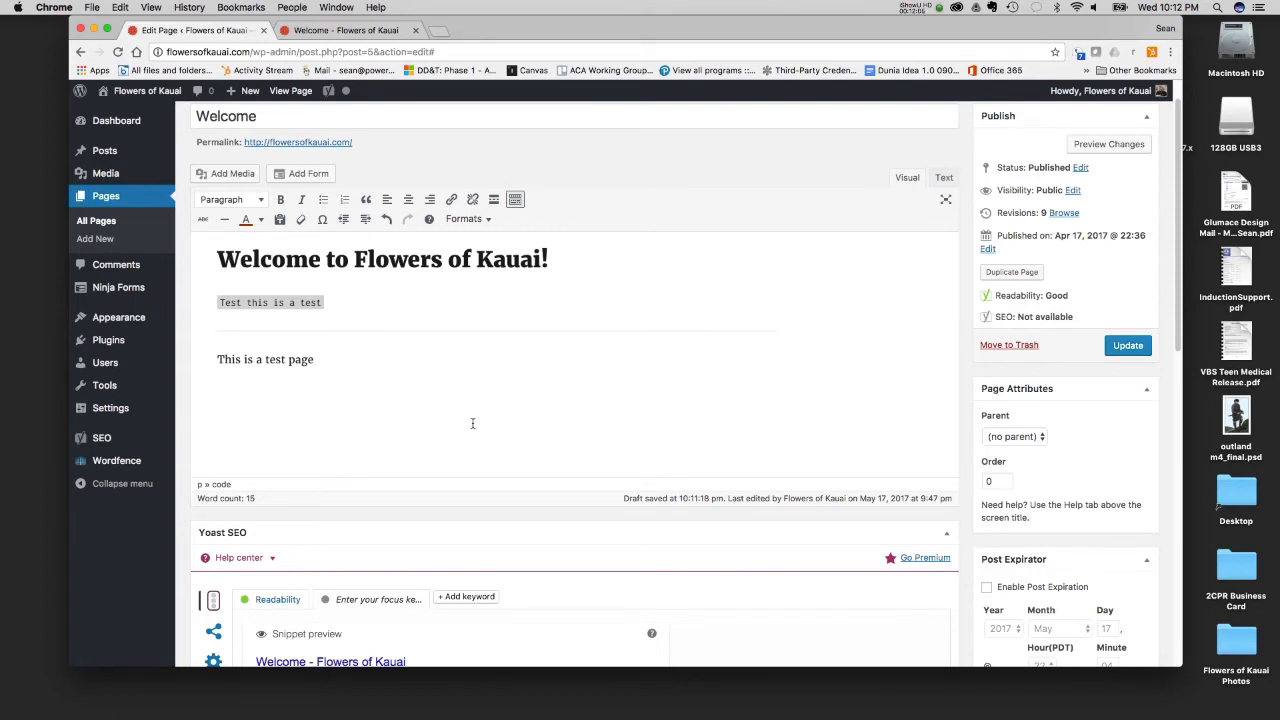
scroll(470, 423, down, 8)
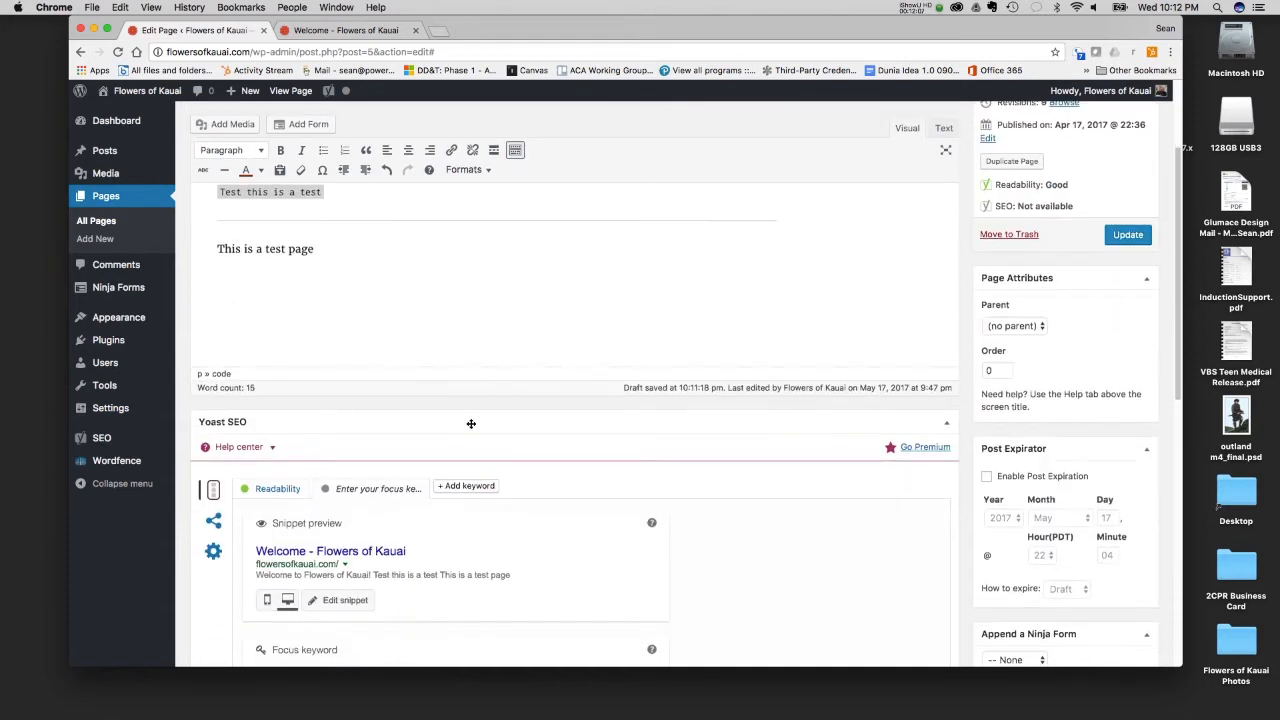
scroll(471, 423, down, 2)
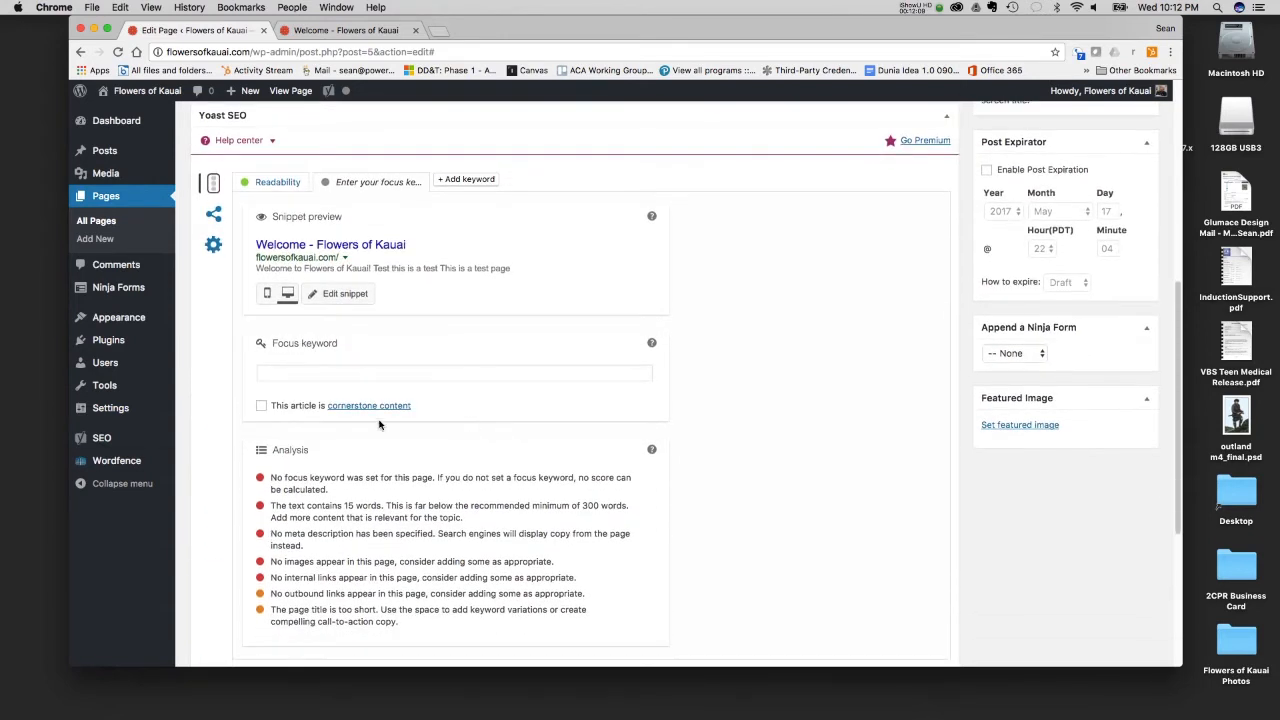
mouse_move(101, 442)
click(270, 184)
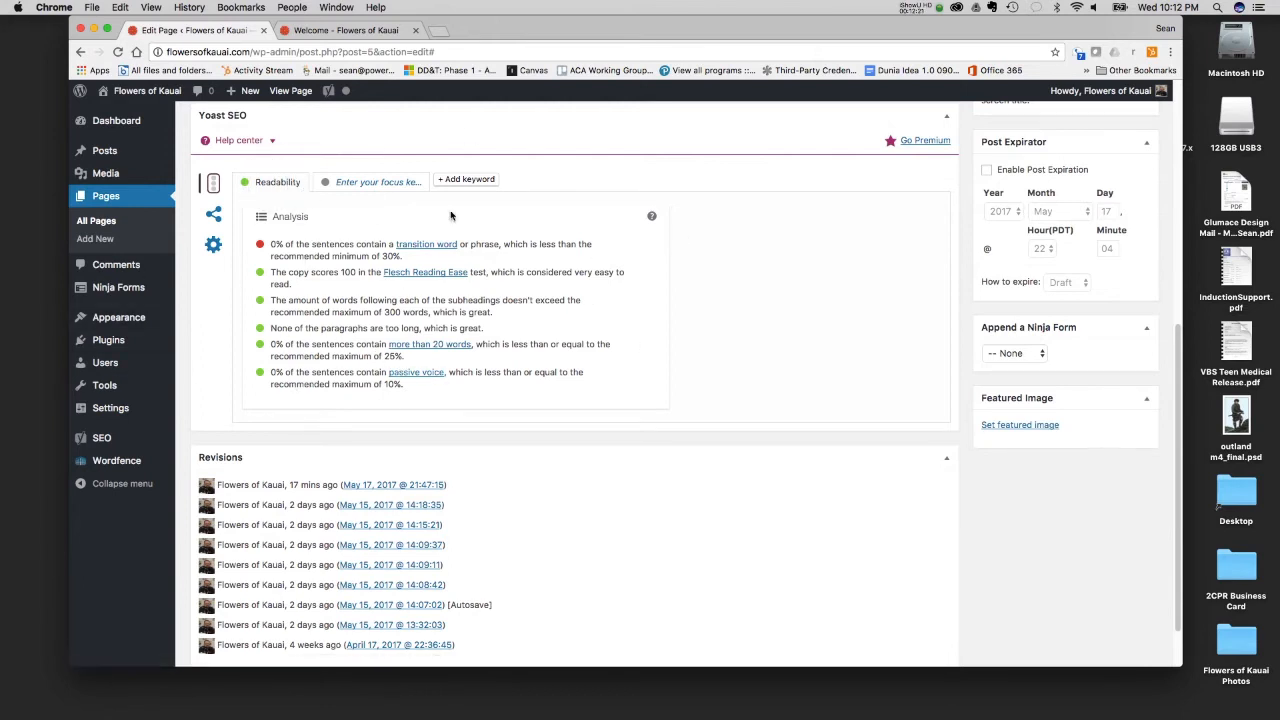
- Set the page's Yoast SEO focus keyword to "Kauai"
click(378, 182)
click(297, 371)
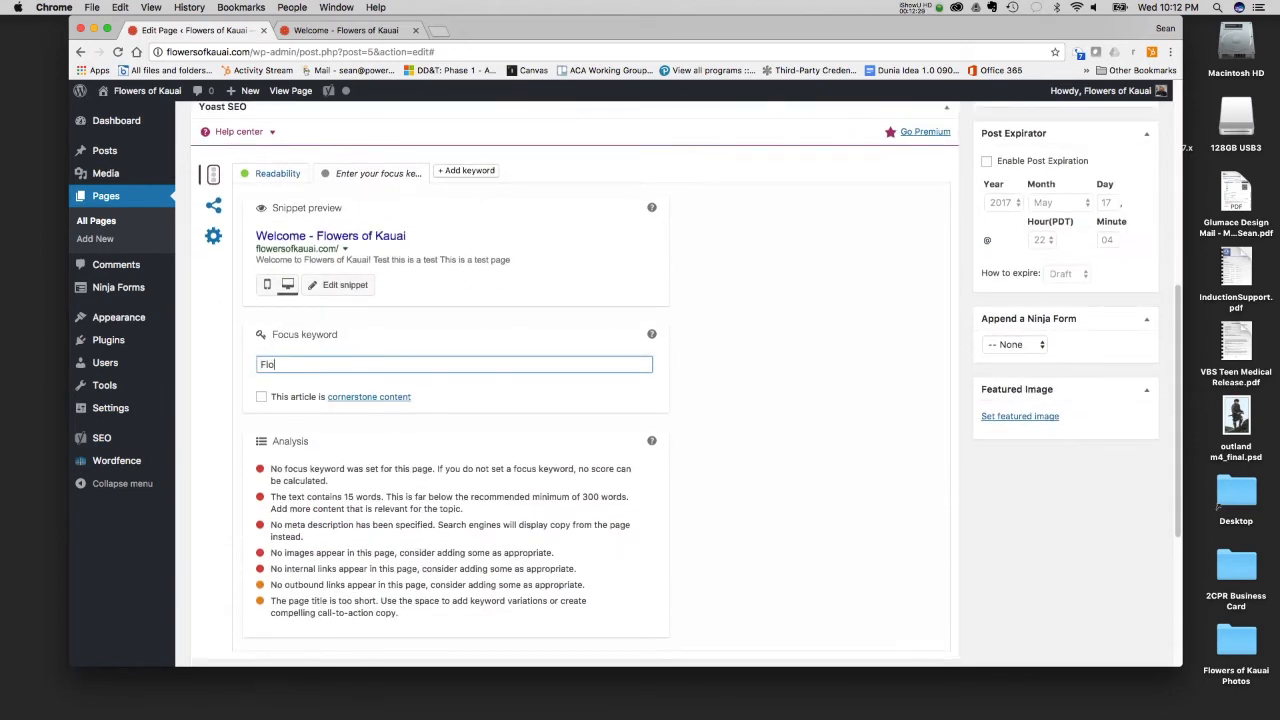
key(BackSpace)
key(BackSpace)
key(BackSpace)
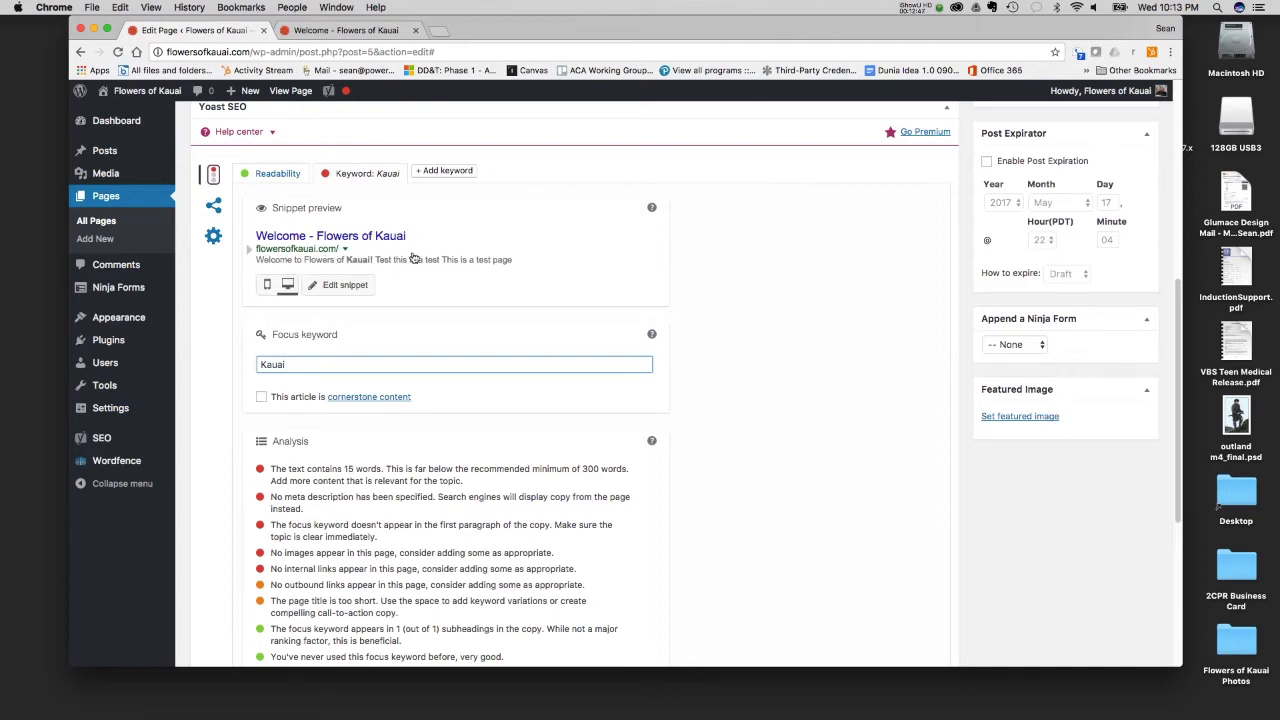
- Search Google for "ford" in a new browser tab
click(447, 31)
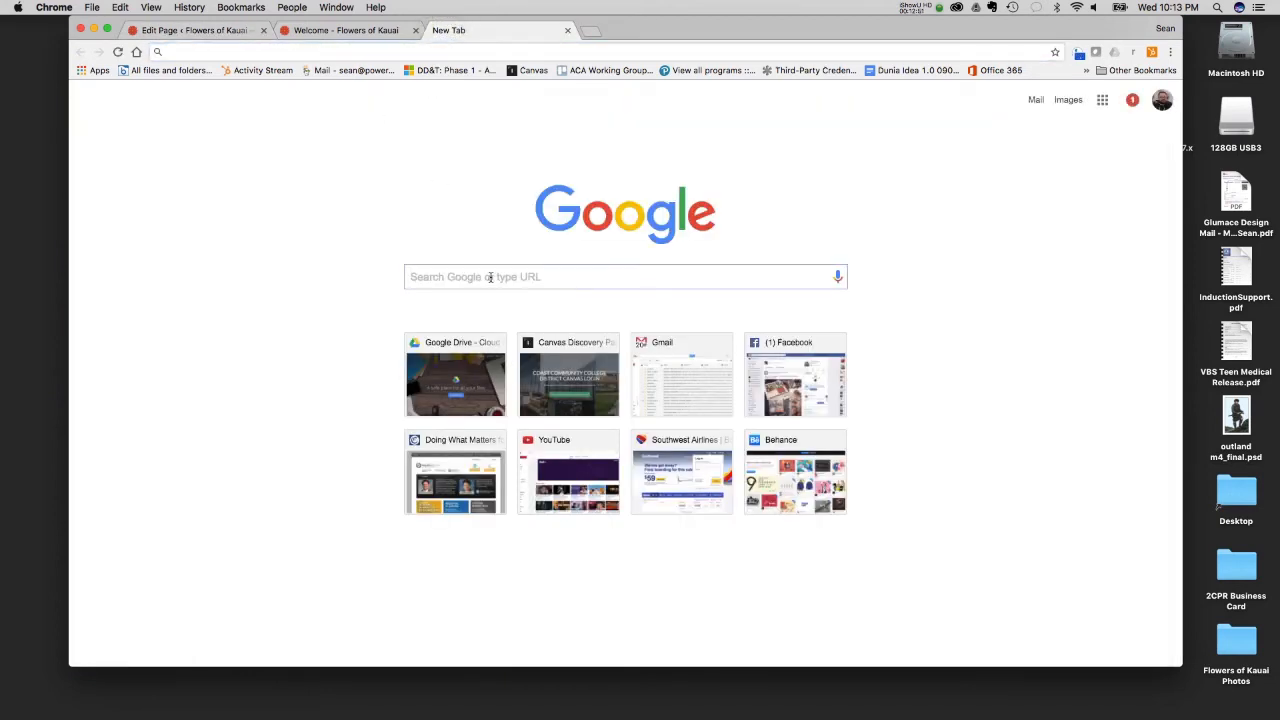
click(491, 277)
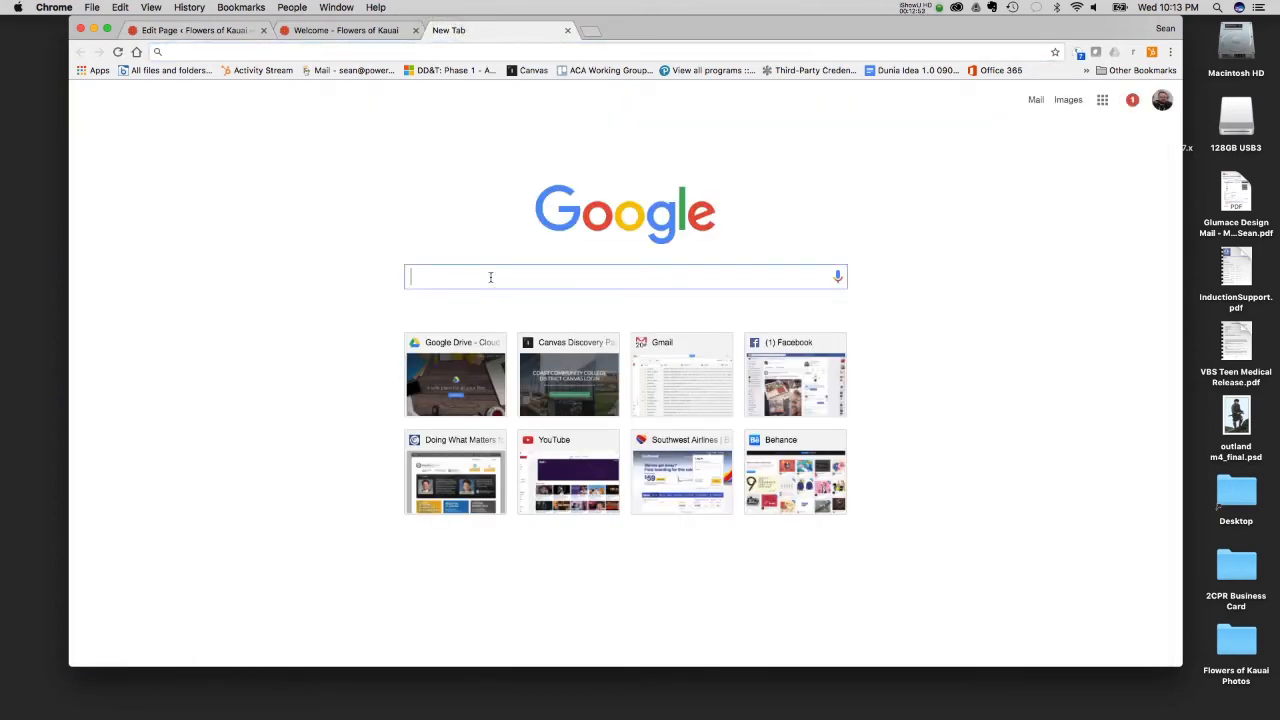
text(a)
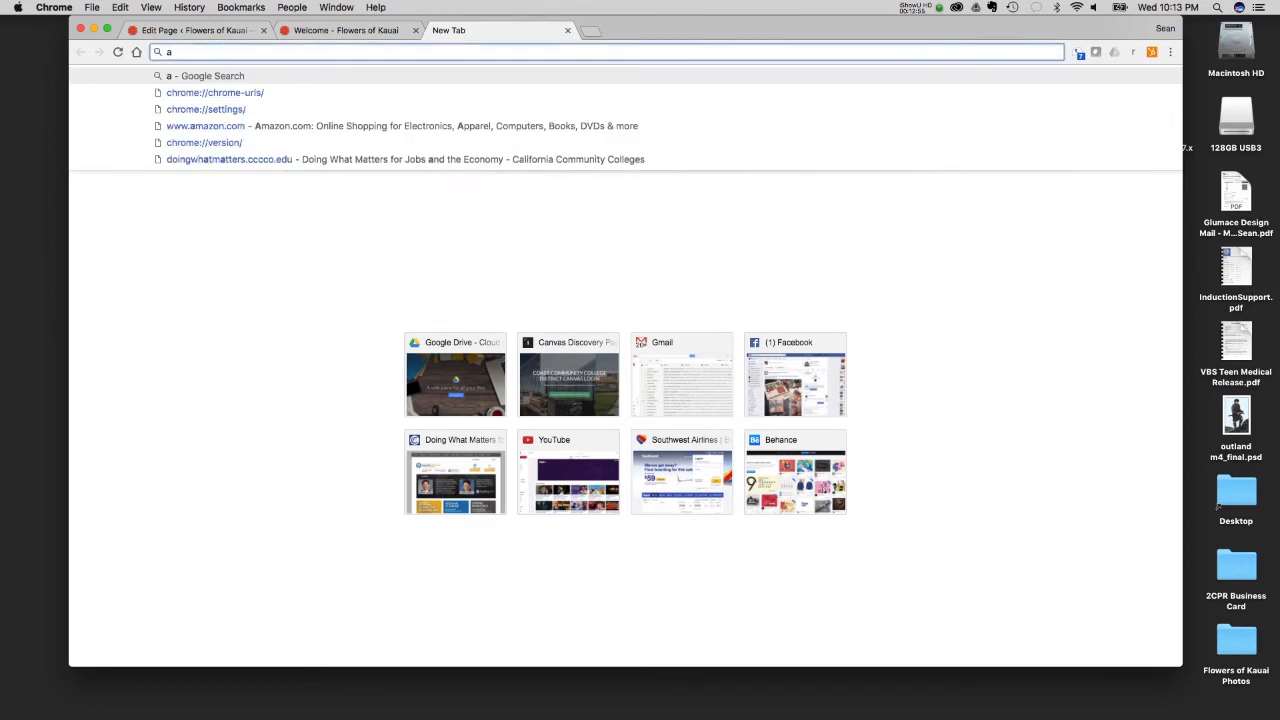
key(BackSpace)
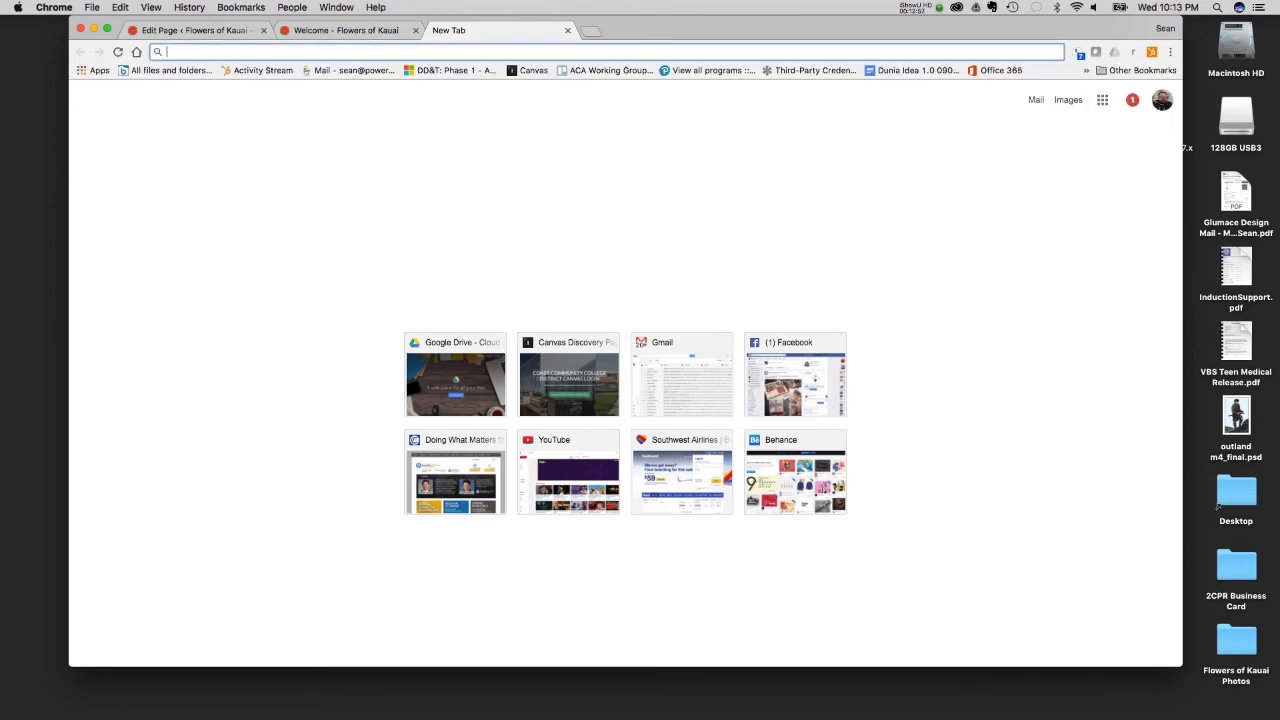
text(m)
key(BackSpace)
text(ford)
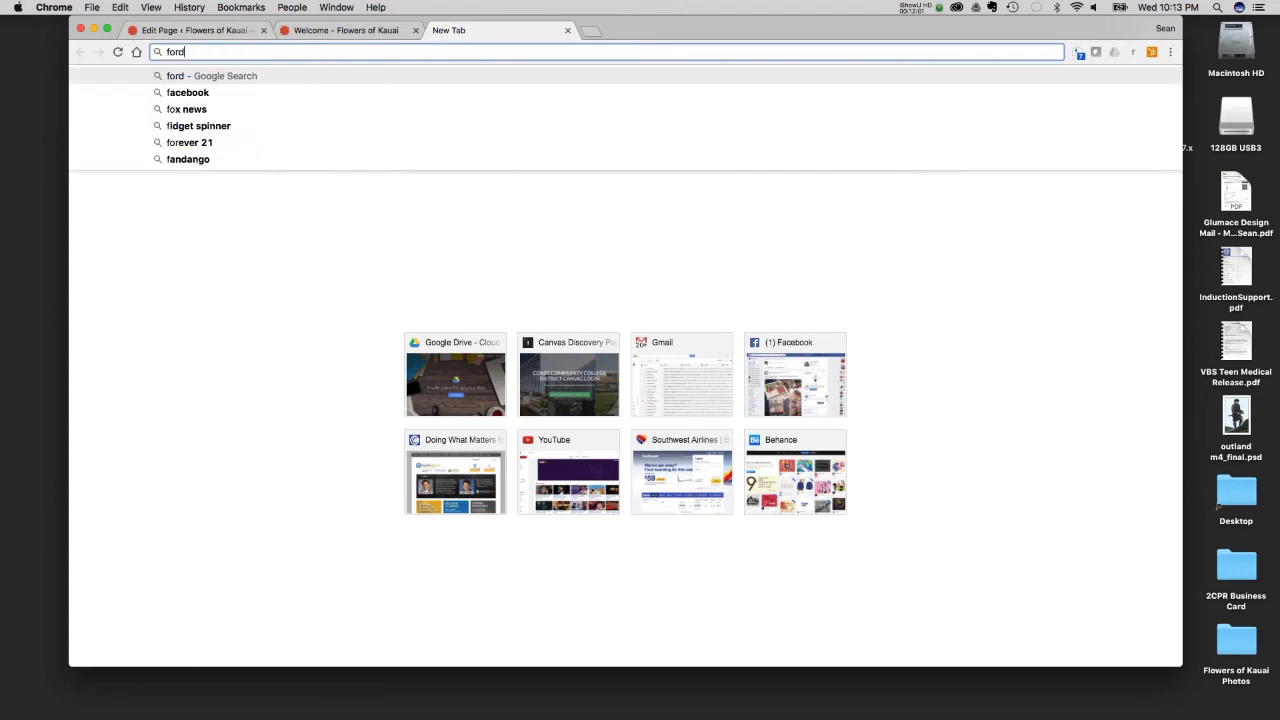
key(Return)
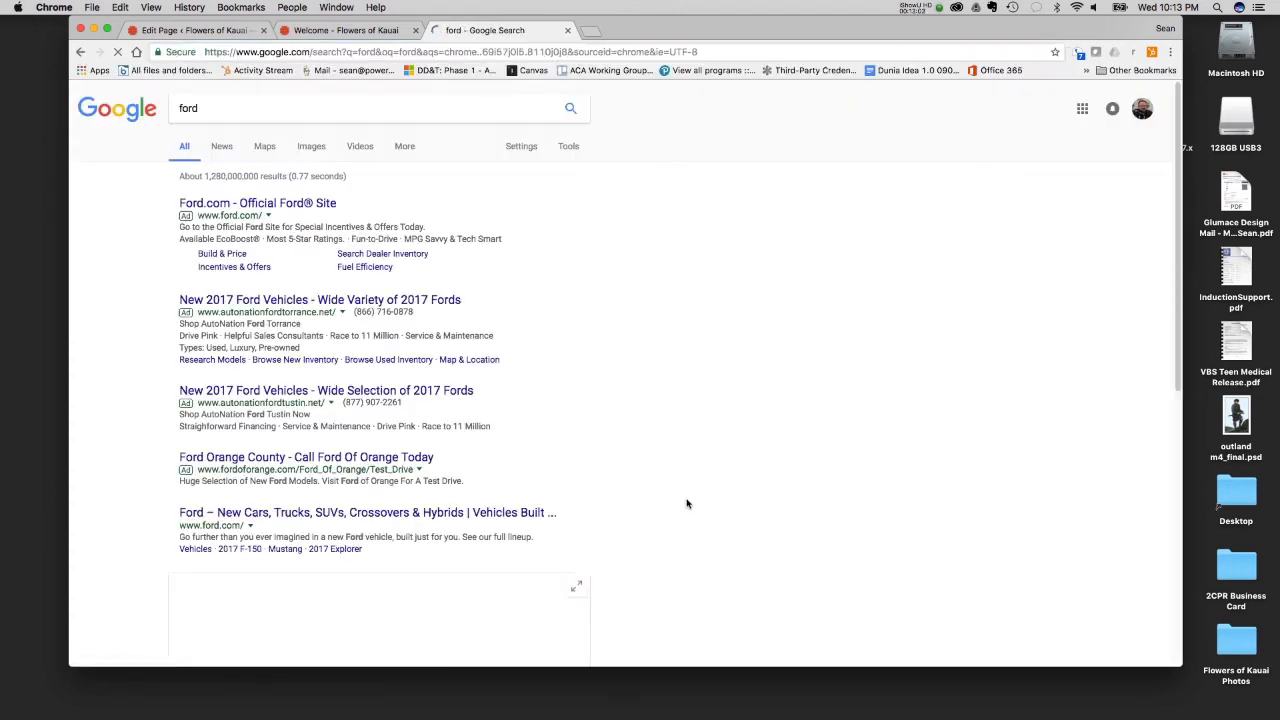
- Find the Ford of Orange search result and highlight the description text under its link
scroll(355, 365, down, 10)
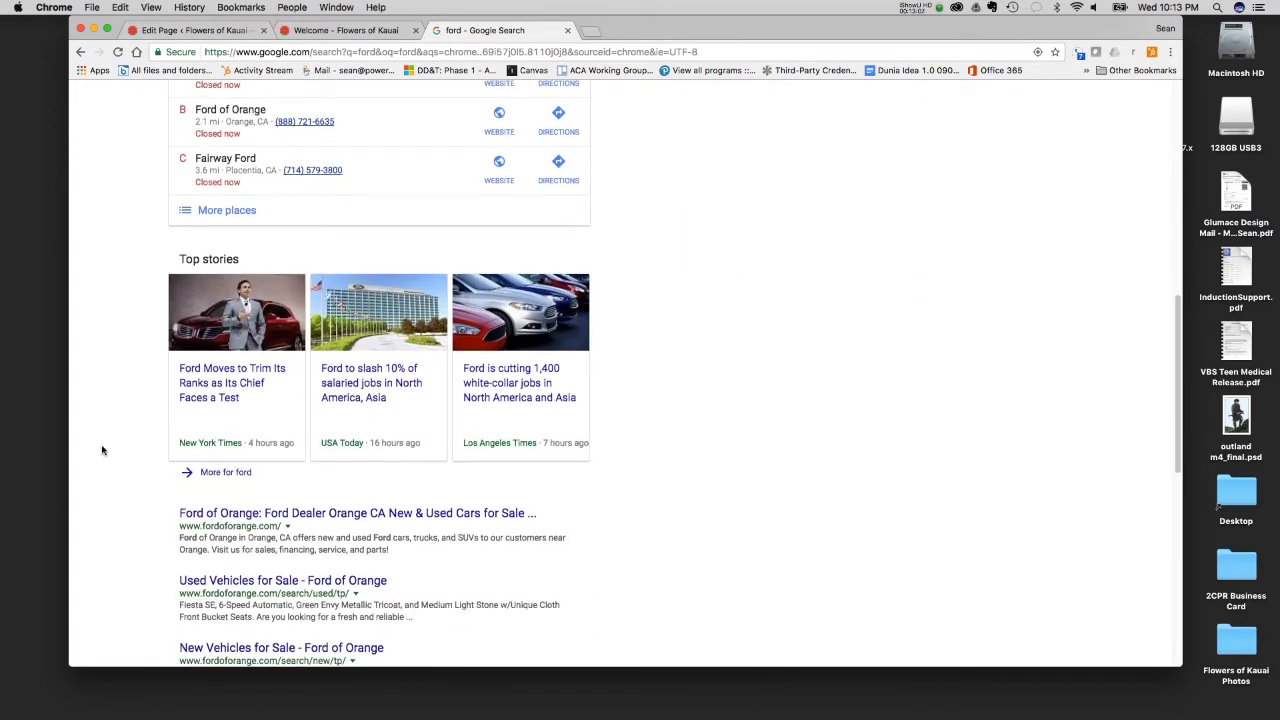
scroll(107, 445, down, 5)
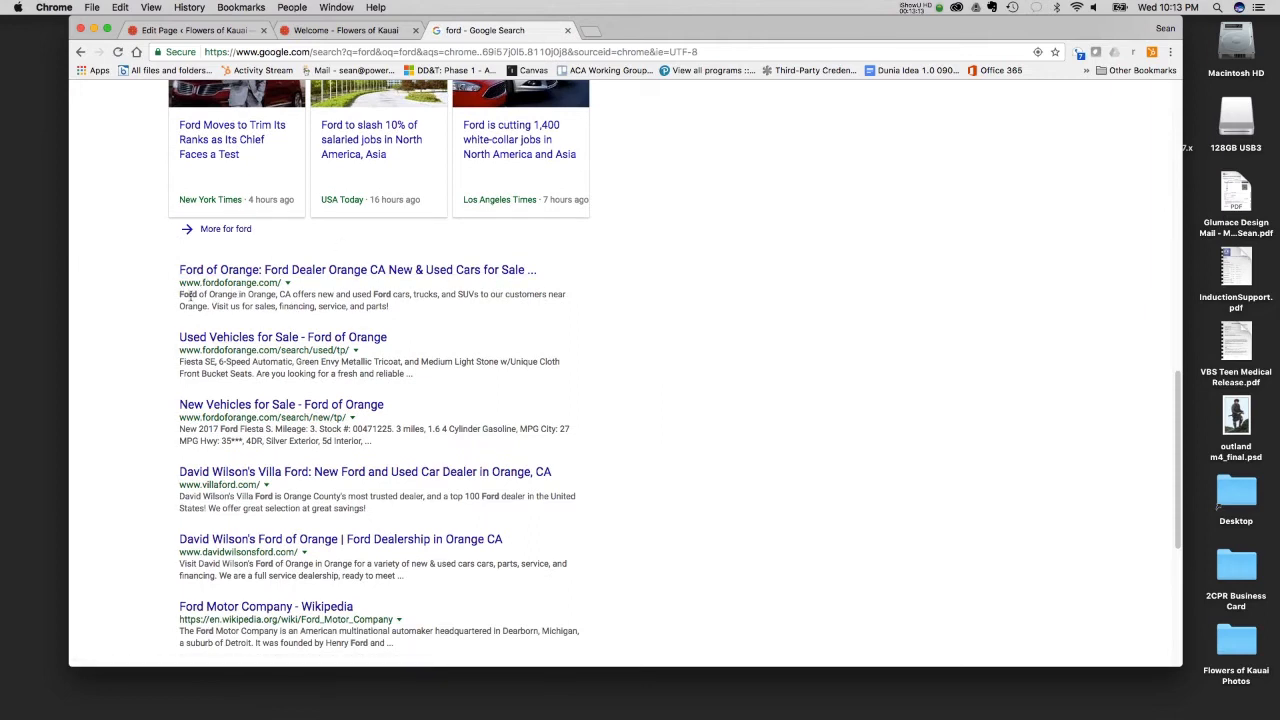
triple_click(180, 296)
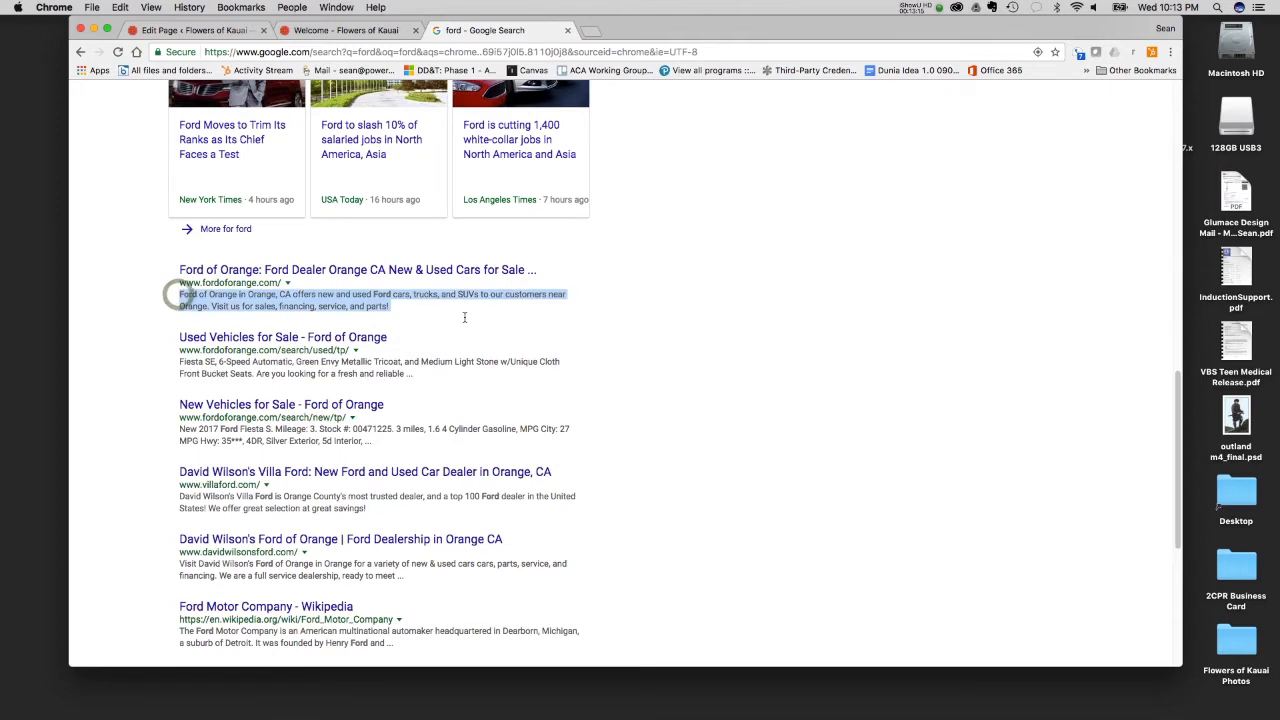
- Return to editing the Welcome page and compare its content with the description in the Yoast snippet preview
click(358, 27)
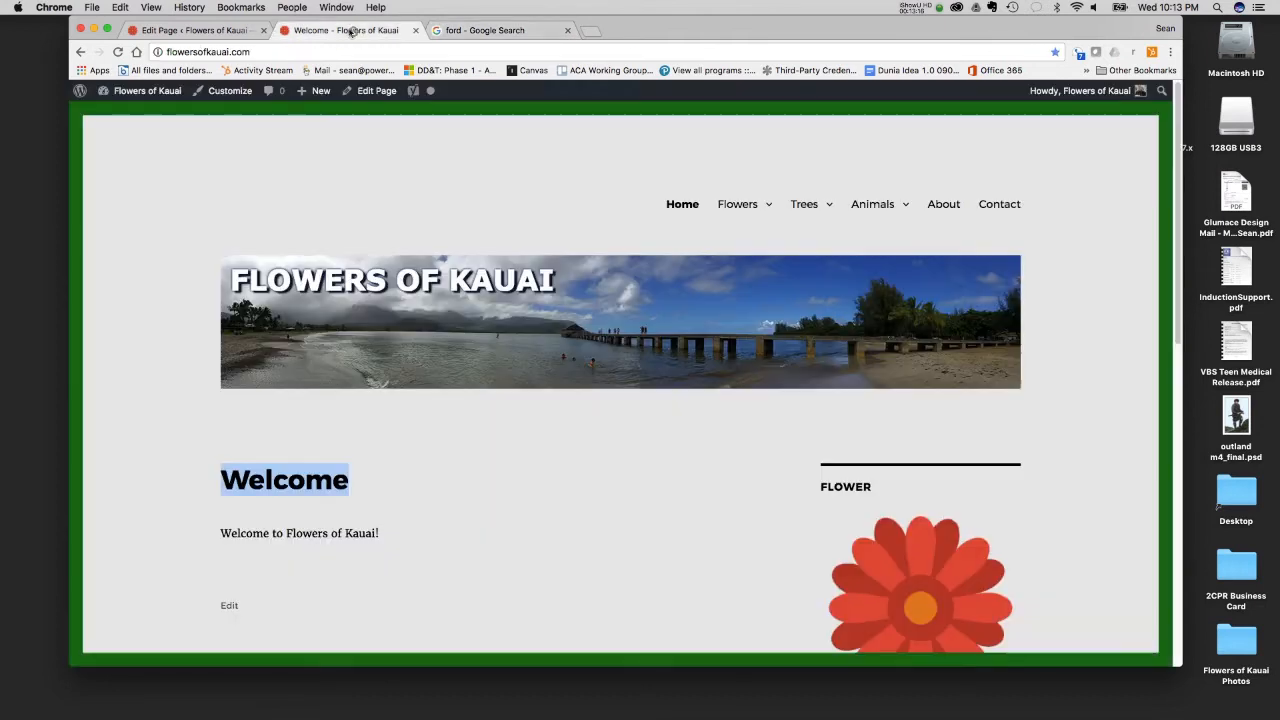
click(225, 30)
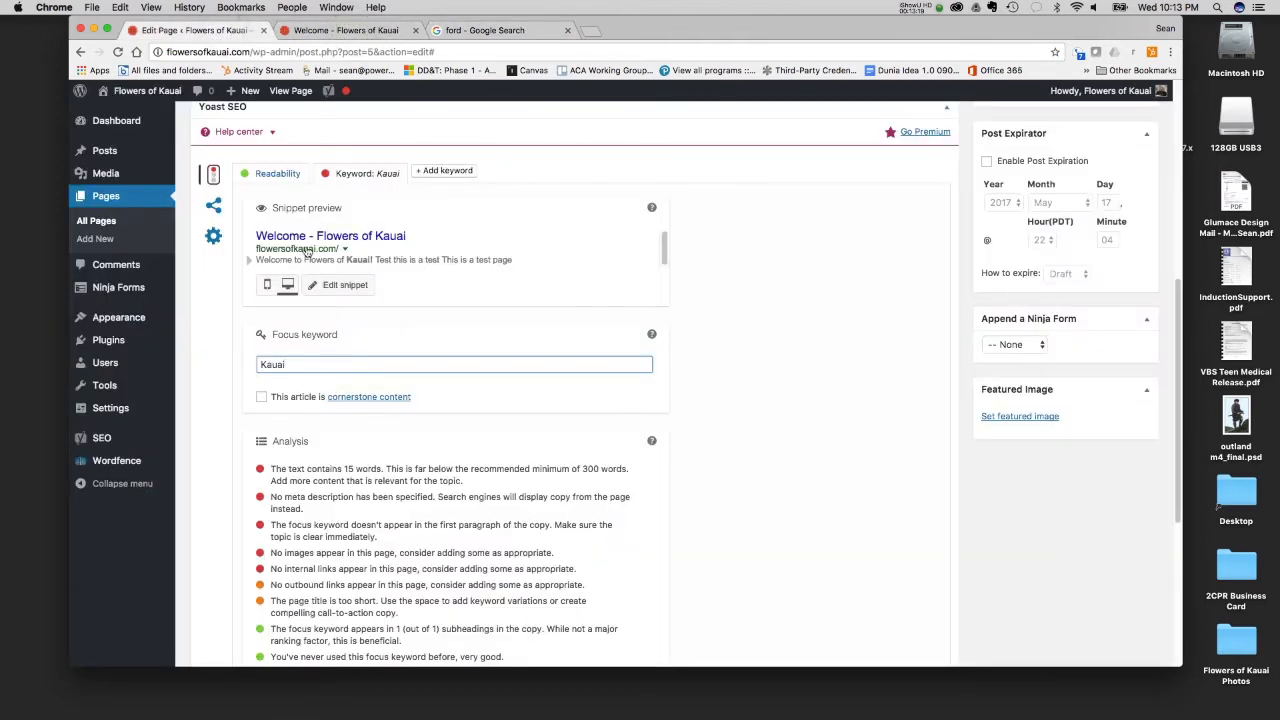
scroll(418, 265, up, 5)
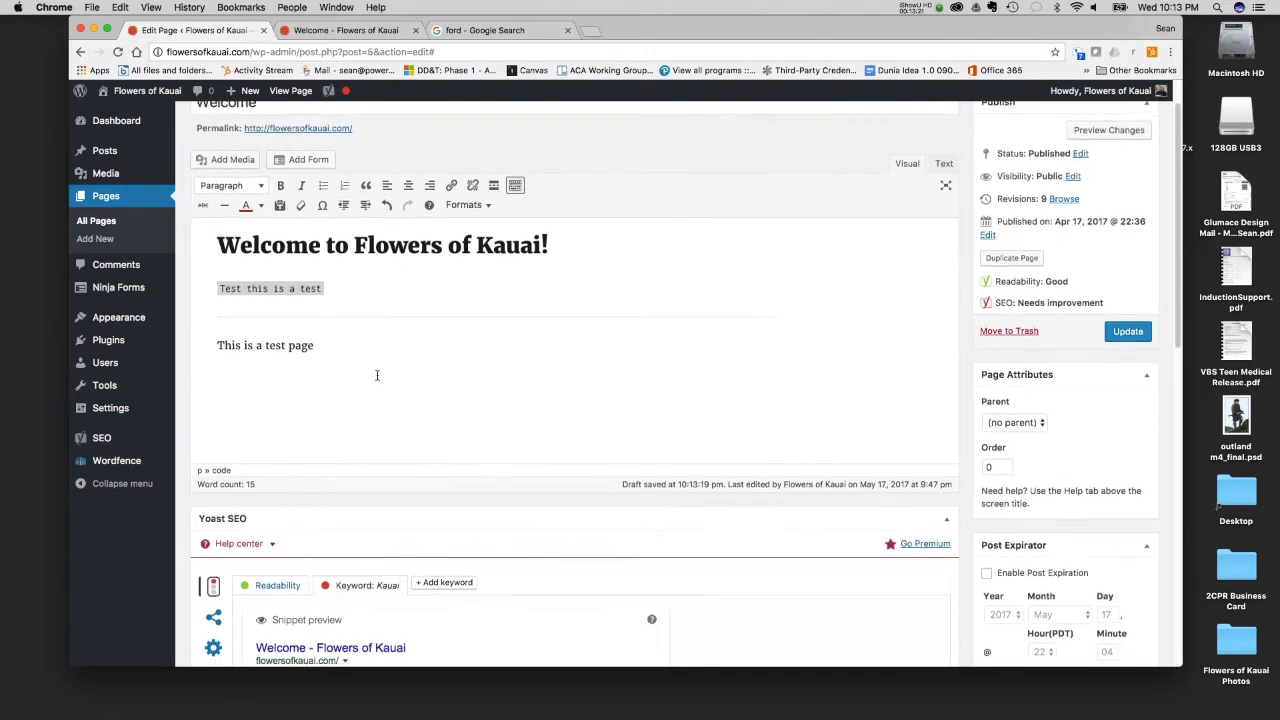
scroll(380, 375, down, 3)
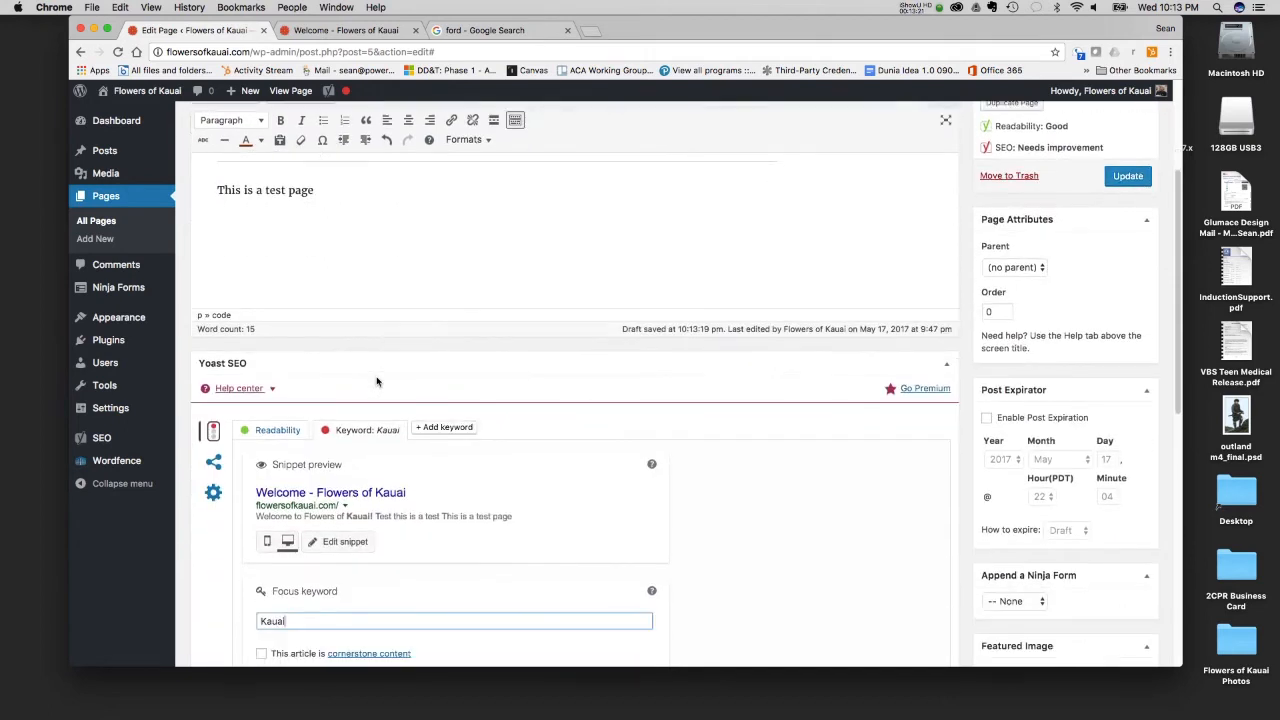
- Enter the meta description "This is the official website of Flowers of Kauai and other interesting stuff on the island."
click(418, 522)
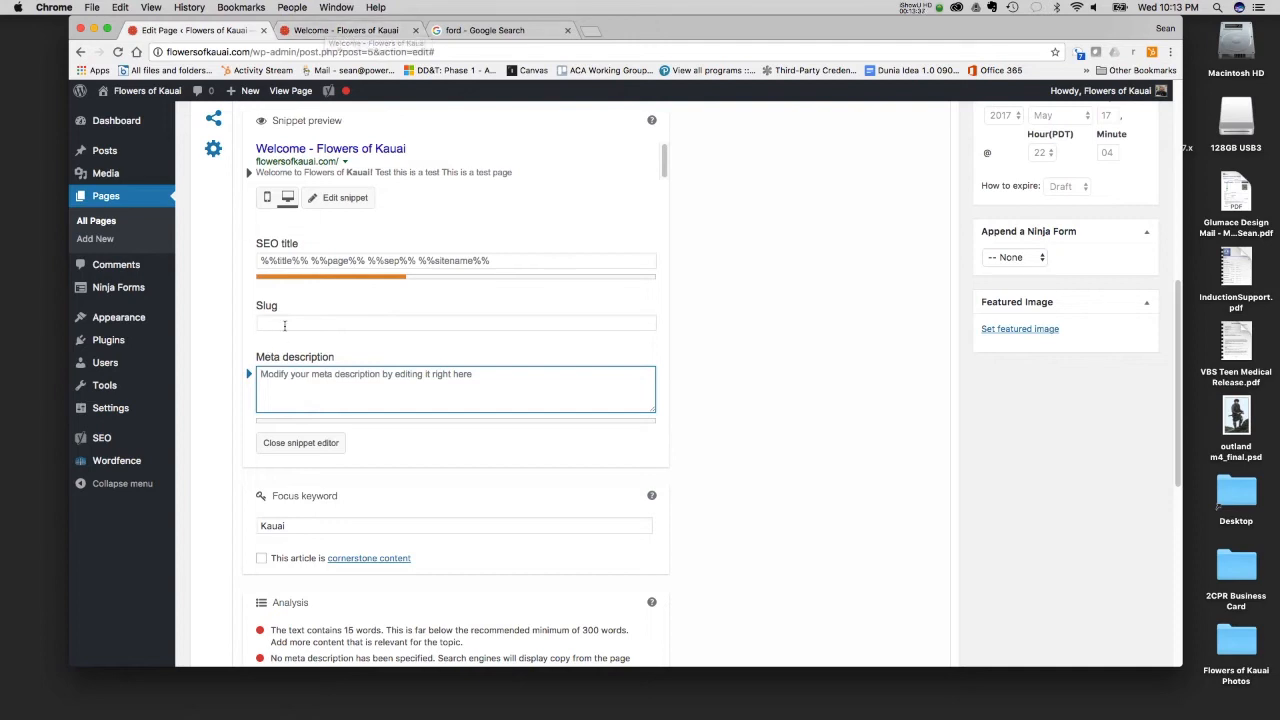
click(345, 381)
text(This is the)
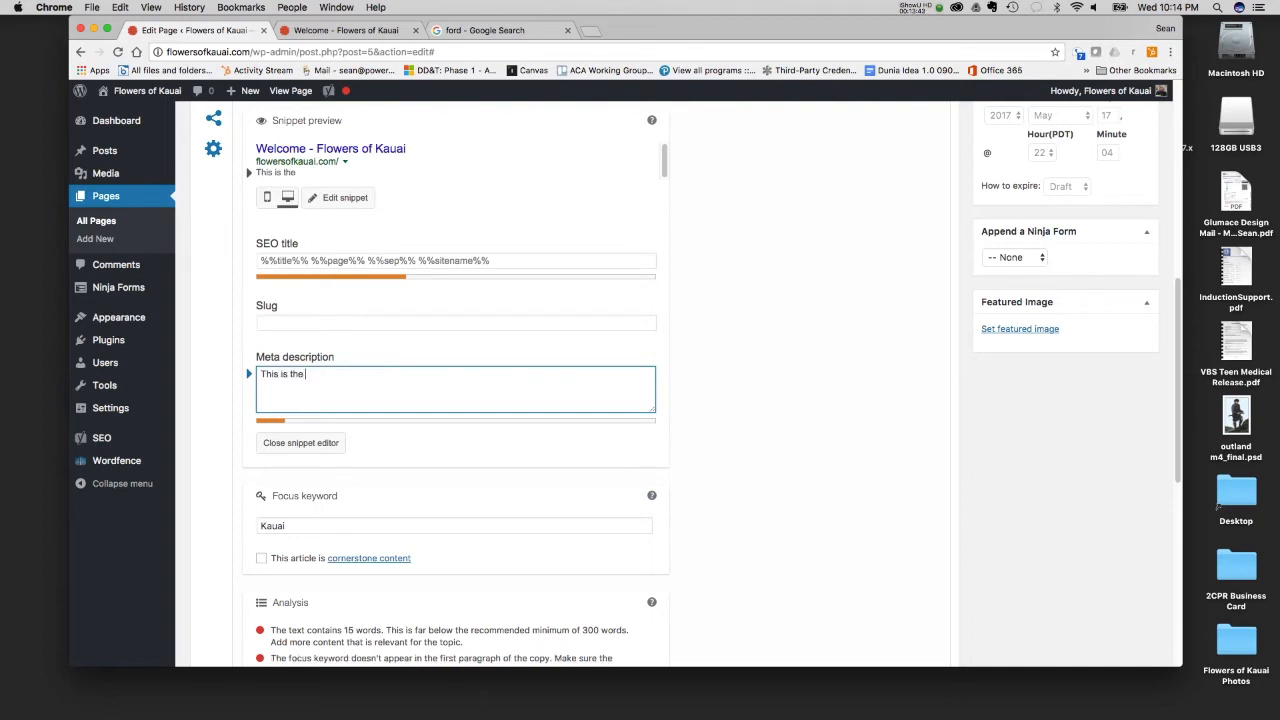
text( official website of)
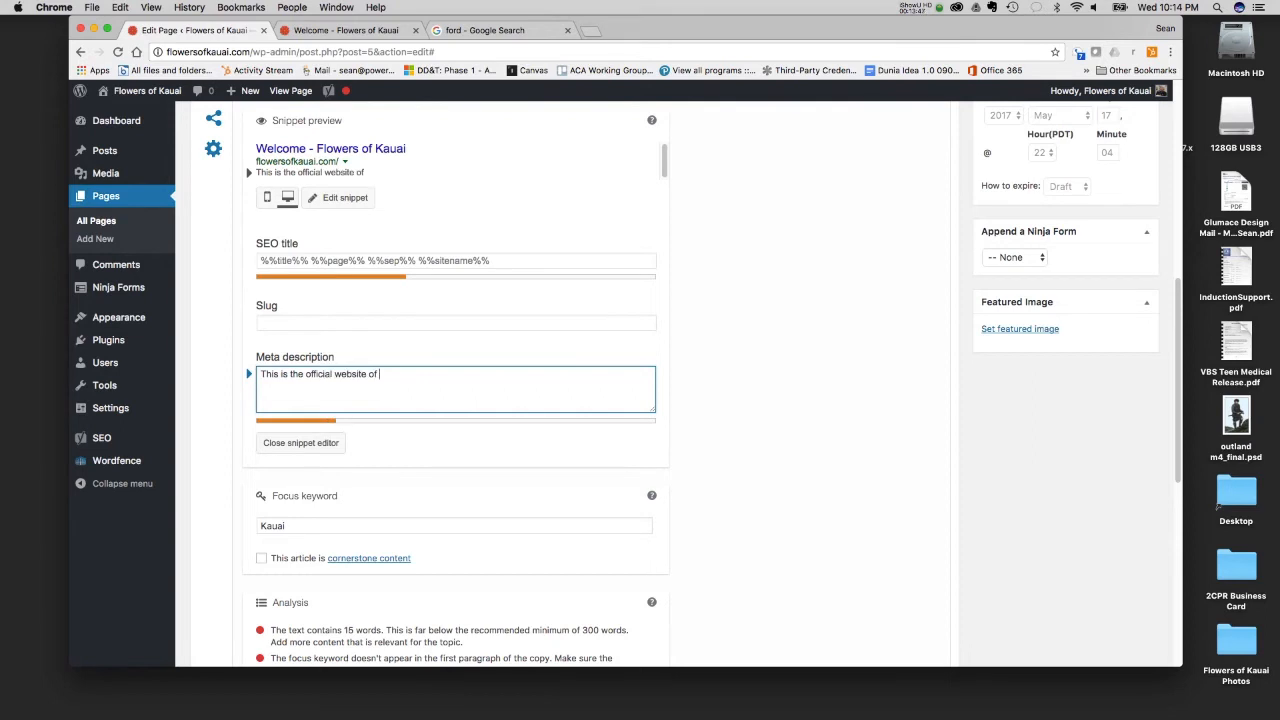
text( Flowers of Kauai and o)
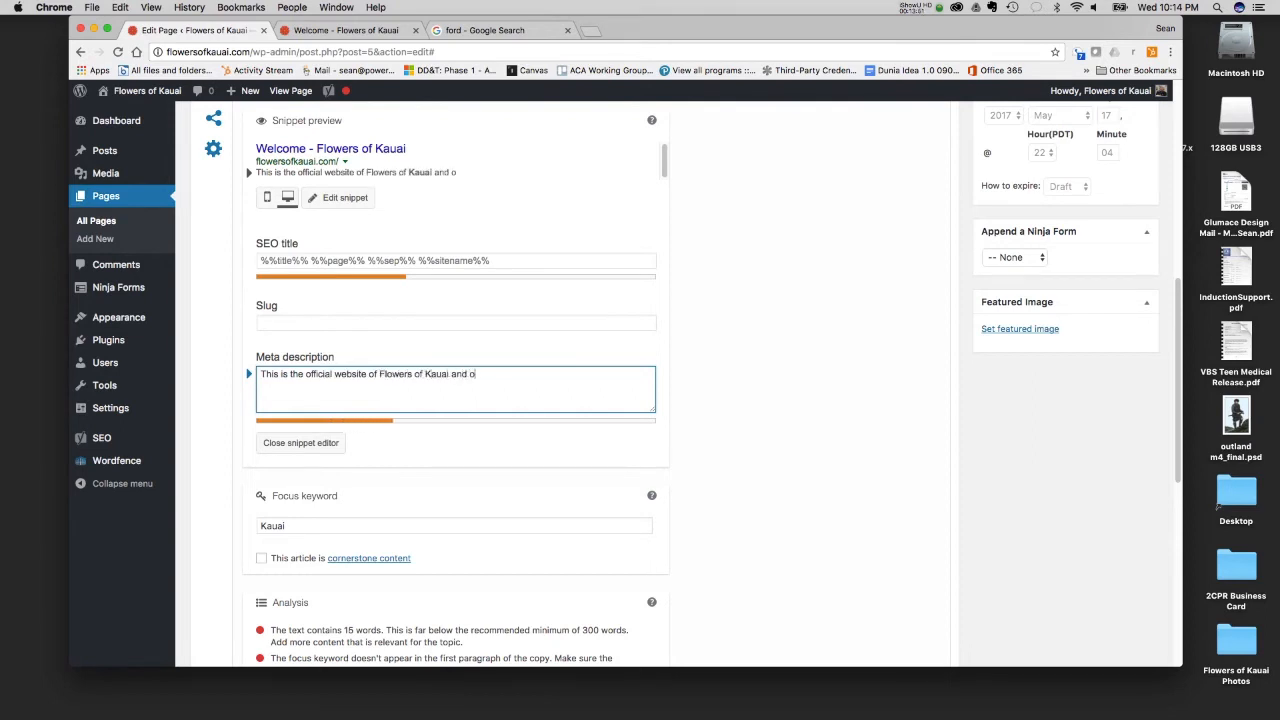
text(ther interestein)
text(ng sit)
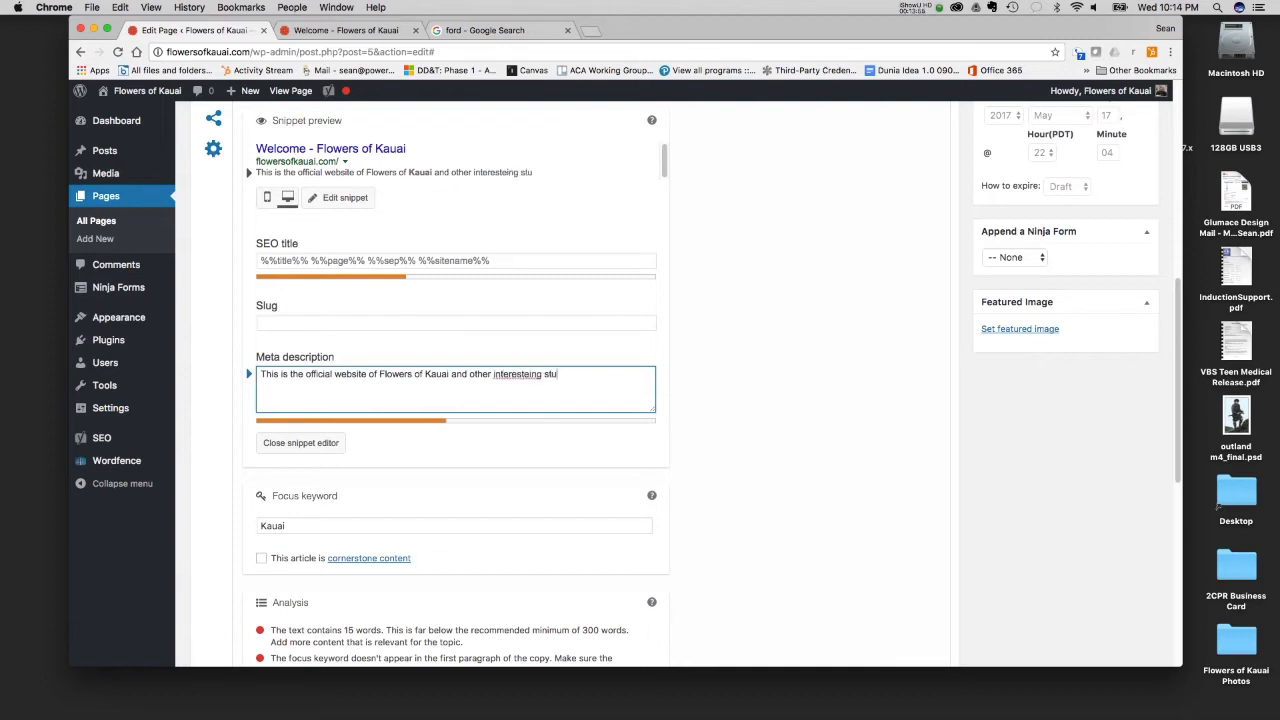
key(BackSpace)
key(BackSpace)
key(BackSpace)
key(BackSpace)
key(BackSpace)
key(BackSpace)
key(BackSpace)
text(g stuff on the islan)
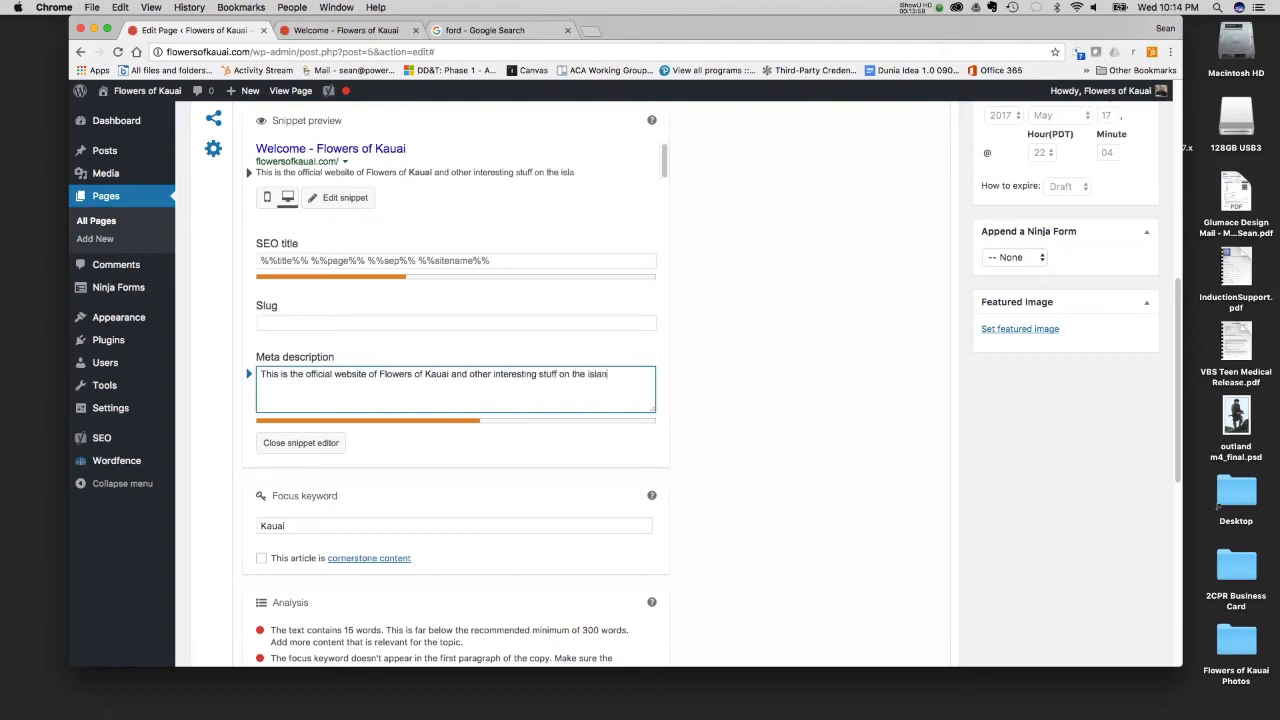
text(d.)
click(319, 374)
- Examine the Yoast SEO content analysis with its help explanation, and the list of page revisions below it
scroll(289, 520, down, 5)
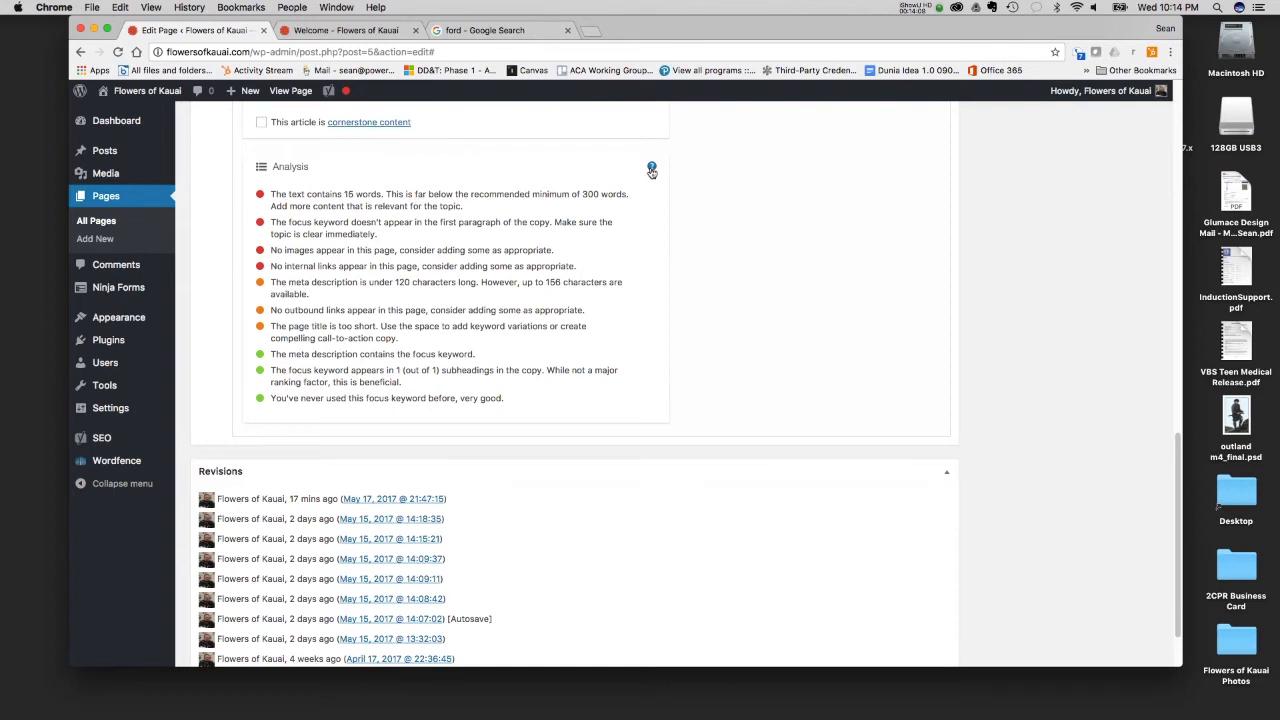
click(651, 170)
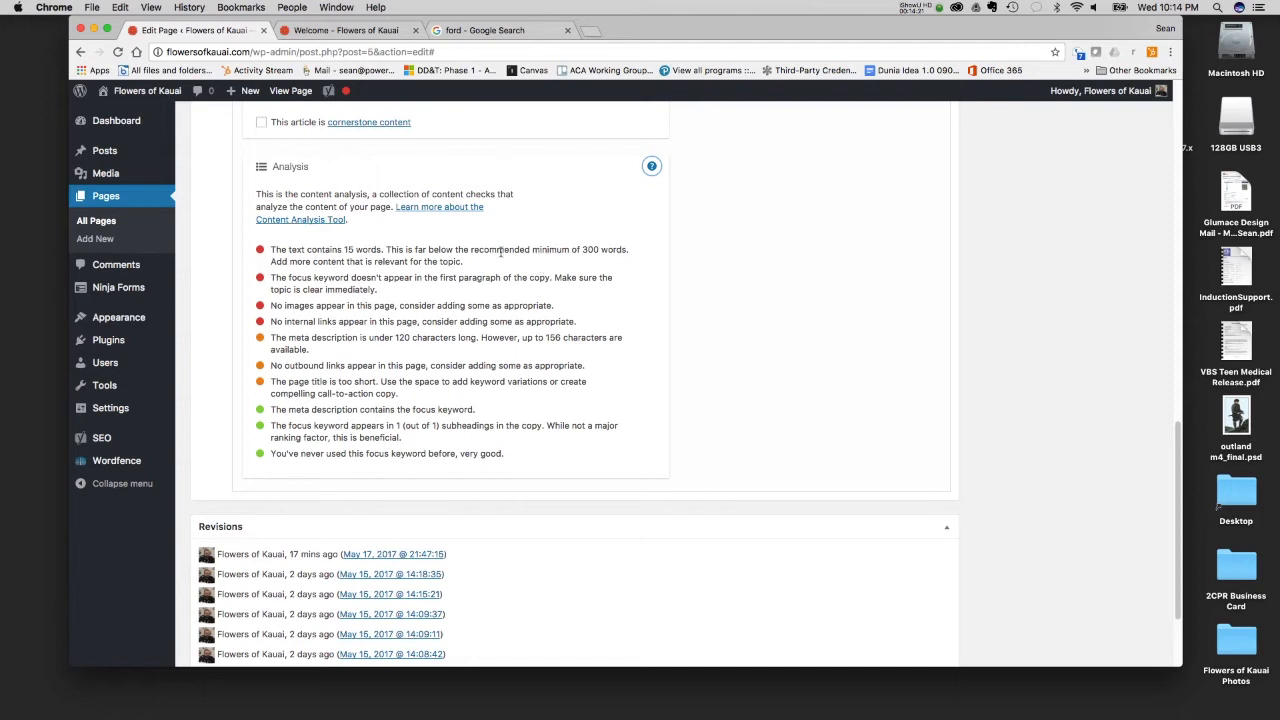
scroll(500, 252, up, 10)
scroll(501, 255, down, 9)
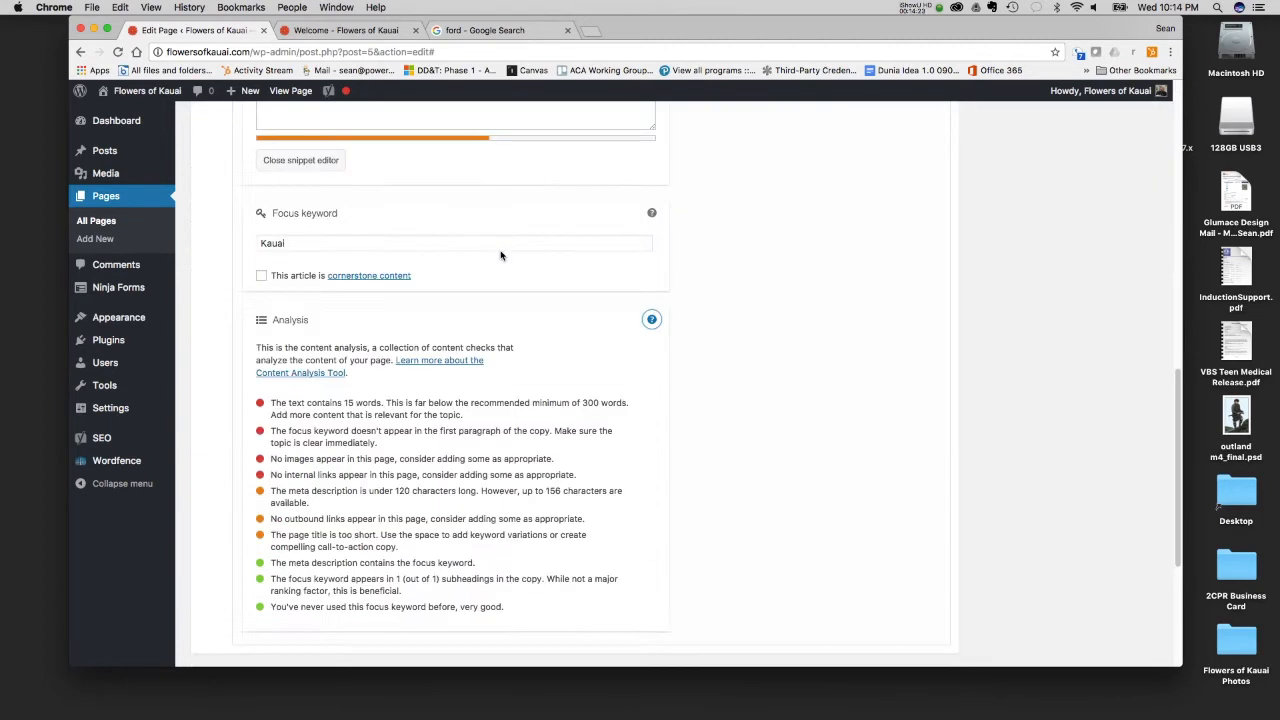
scroll(501, 255, down, 5)
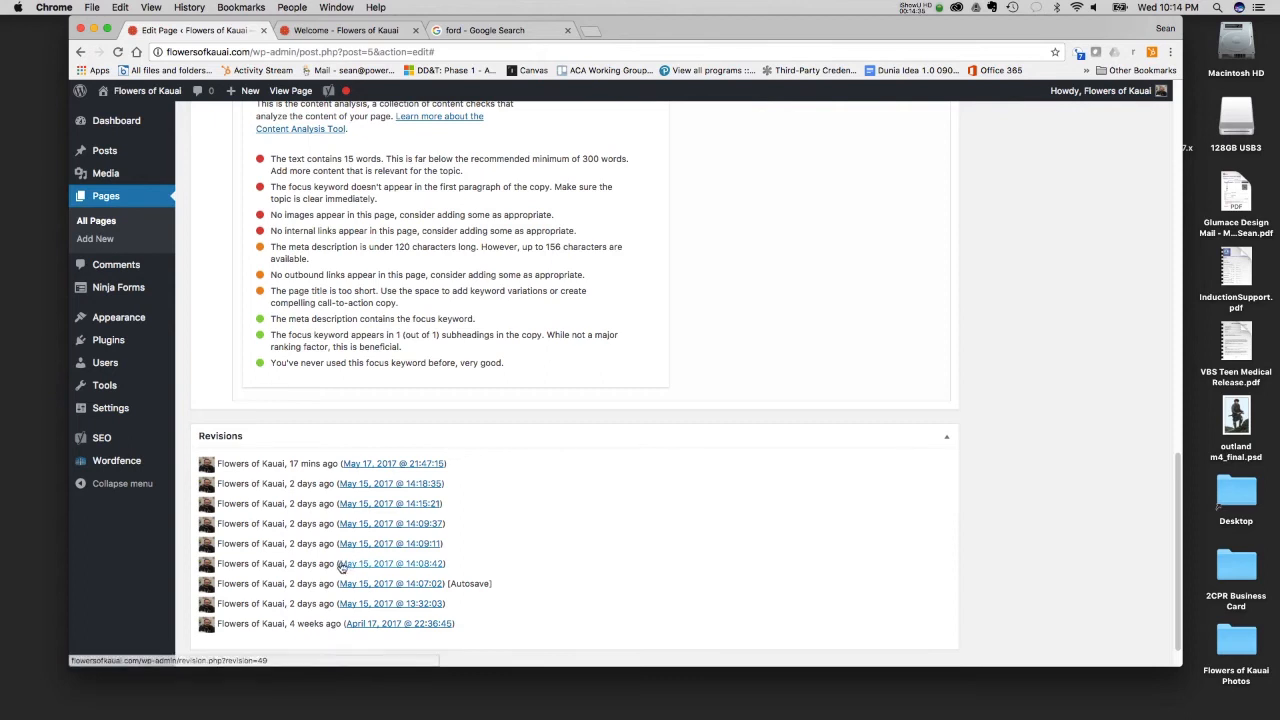
scroll(450, 470, up, 10)
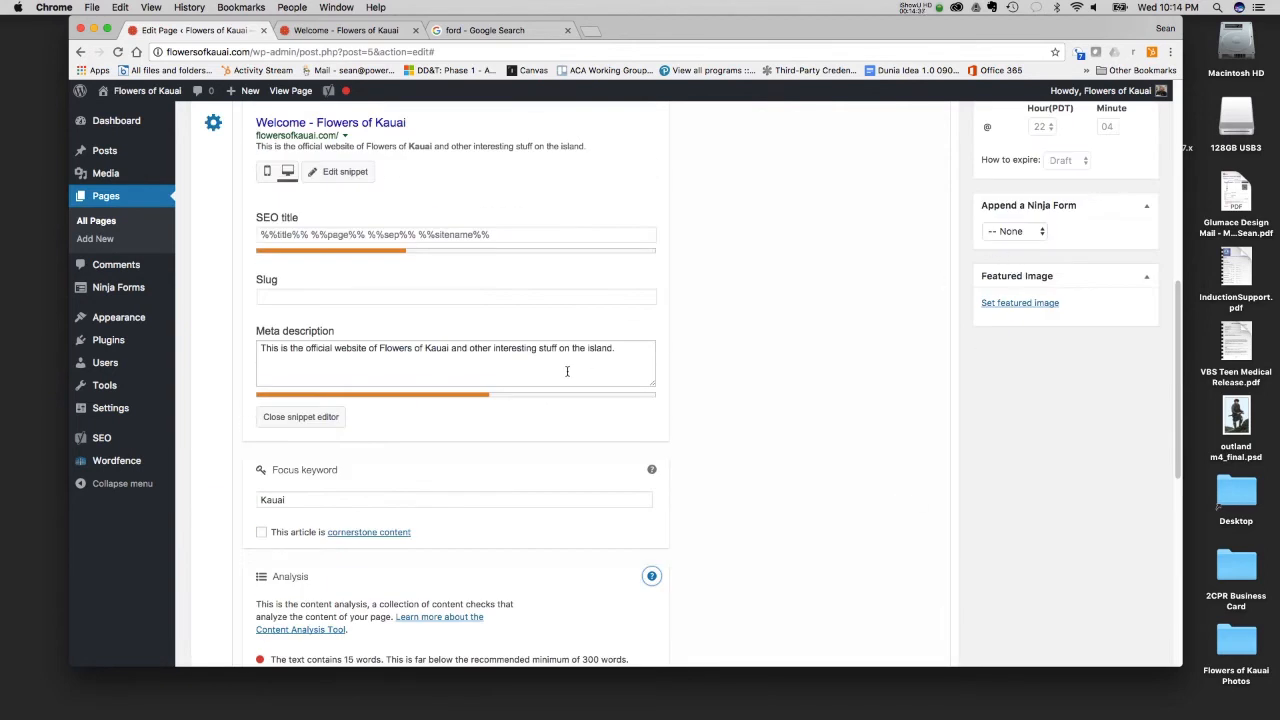
- View the Yoast SEO readability results of the Welcome page and return to the results for the Kauai keyword
scroll(567, 371, up, 3)
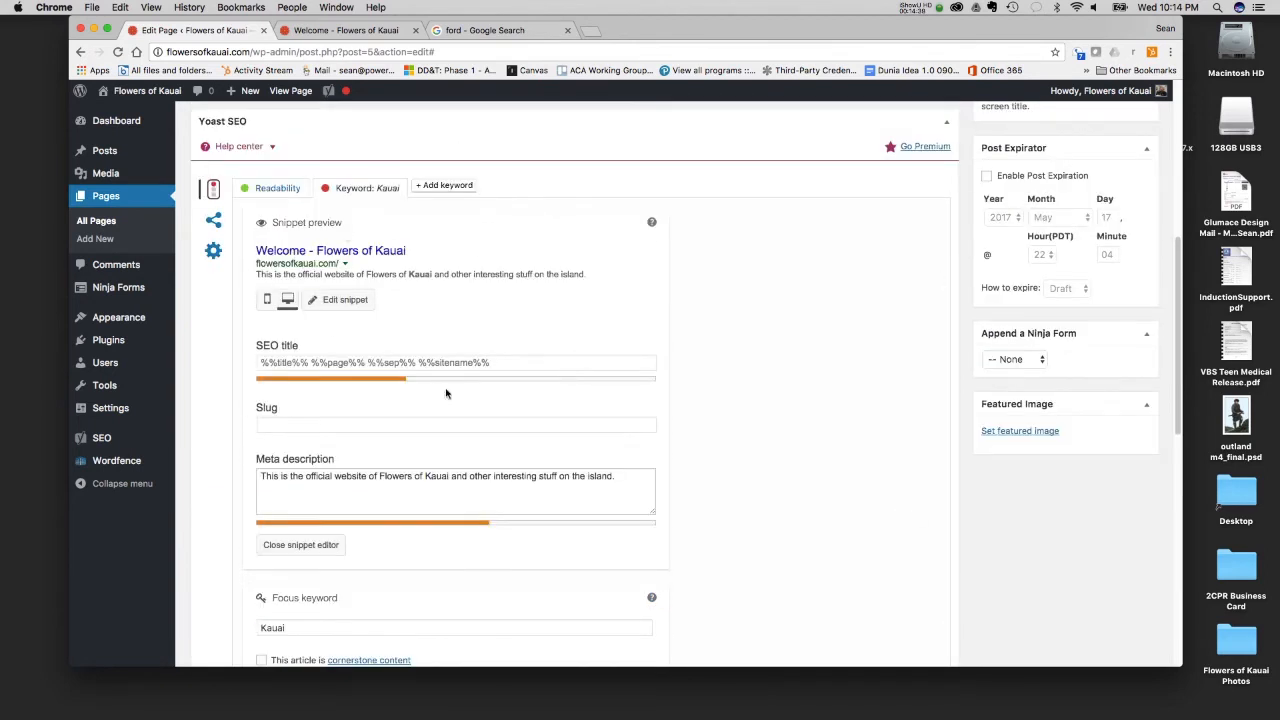
click(290, 189)
click(383, 189)
- Update the Welcome page and reload its live version on the Flowers of Kauai site
scroll(434, 295, up, 5)
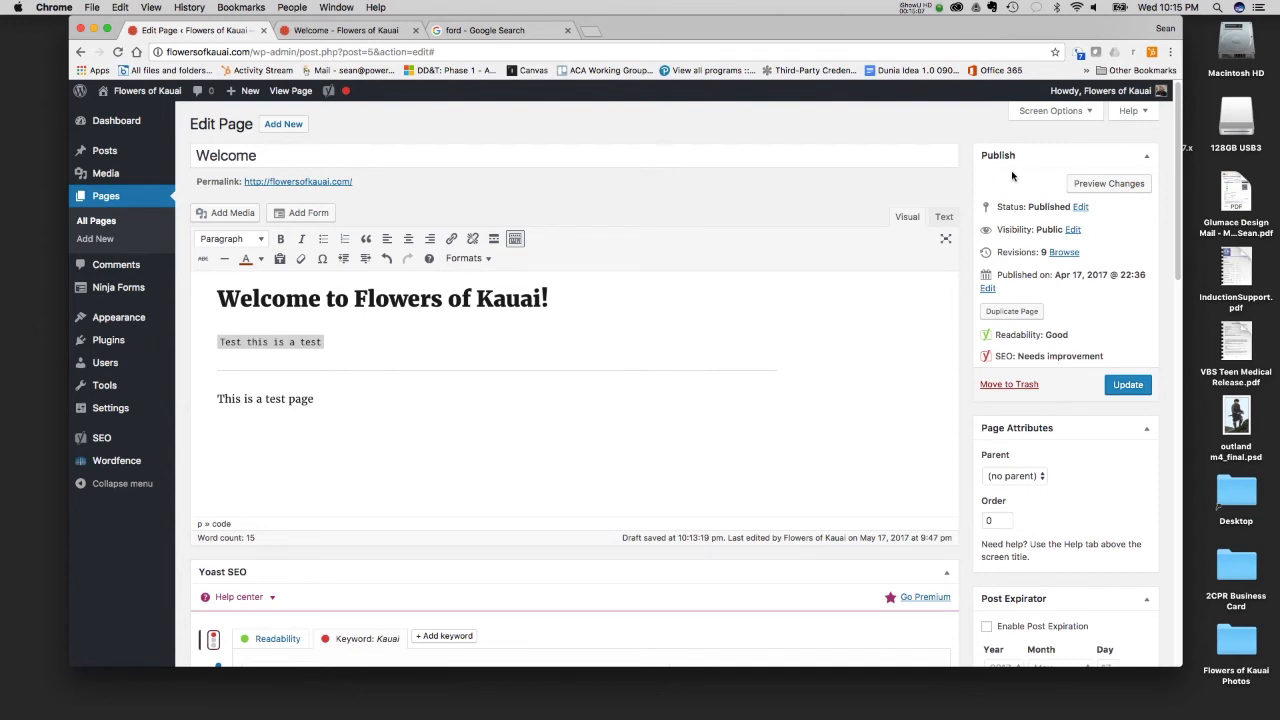
click(1107, 392)
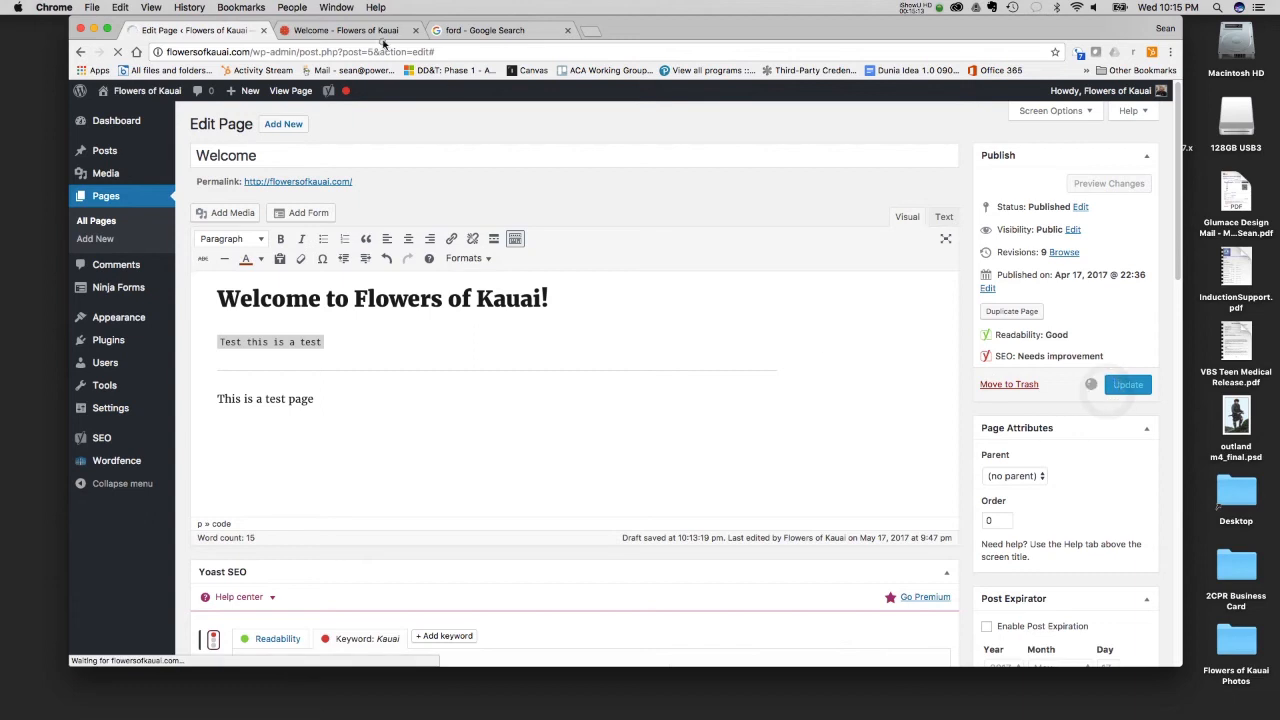
click(383, 30)
scroll(403, 451, down, 2)
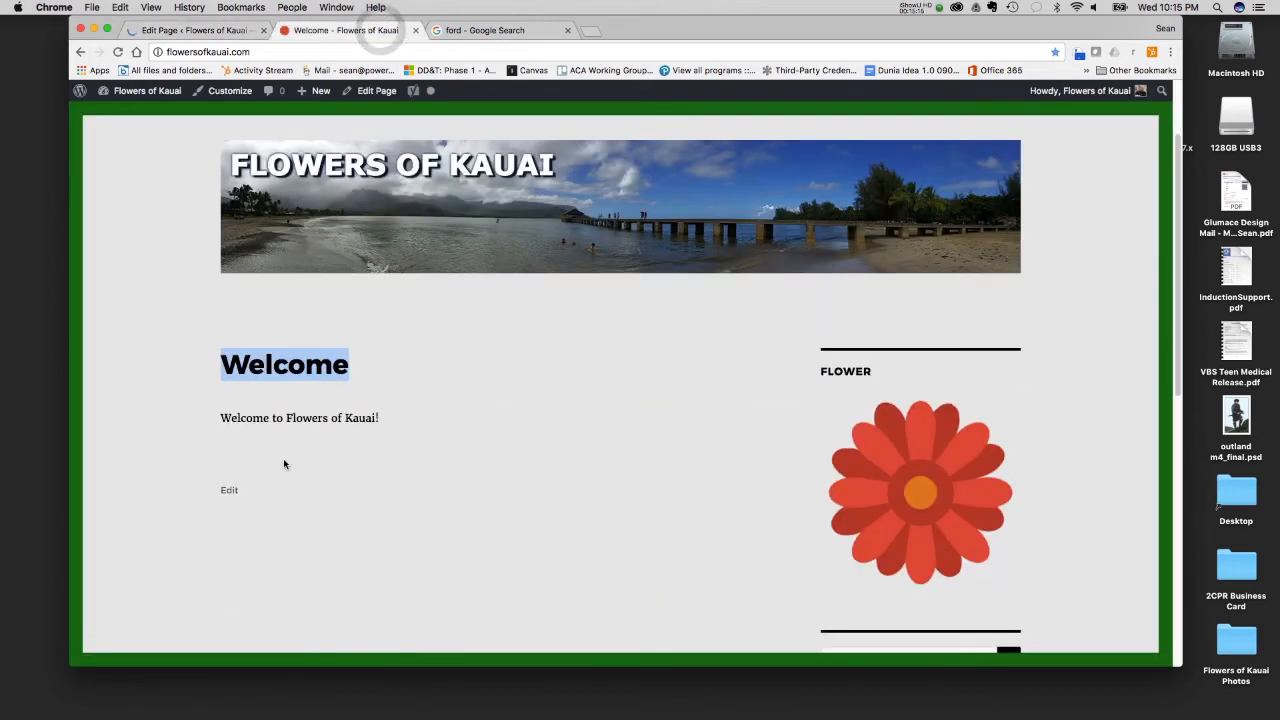
click(117, 51)
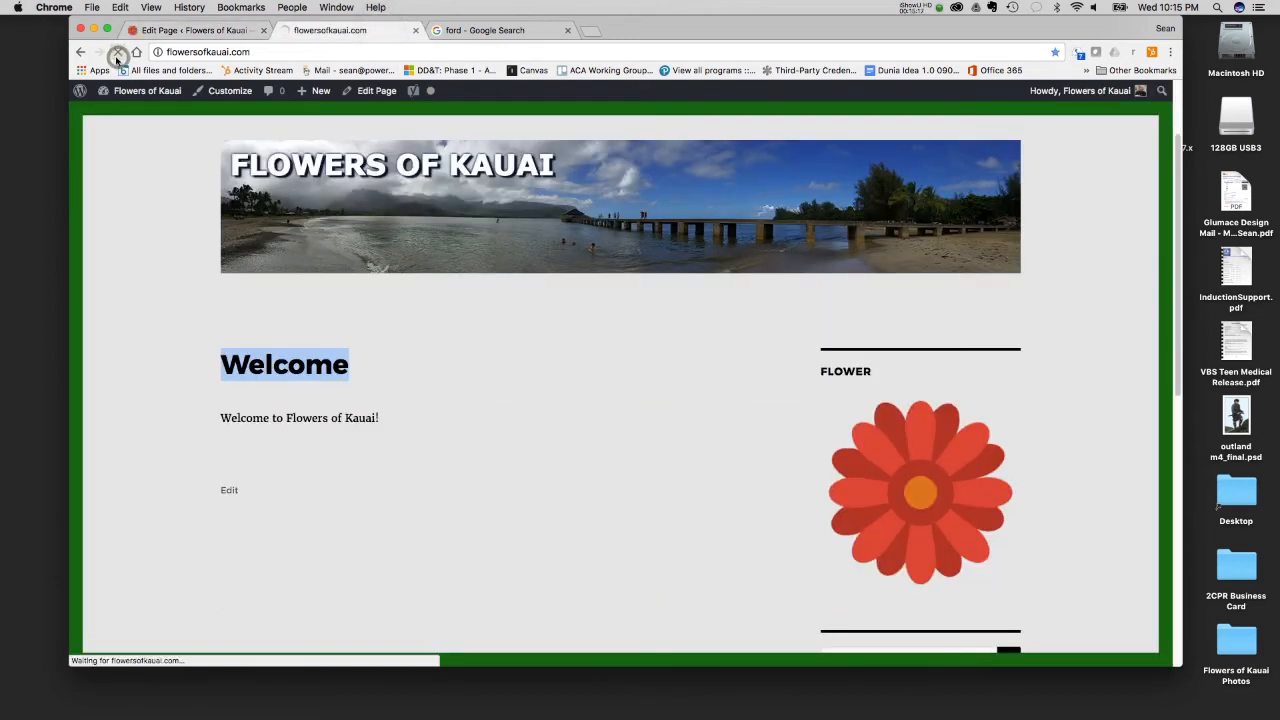
- Compare the Welcome title with the "Welcome to Flowers of Kauai!" heading on the live page by highlighting the heading, and view the content below
double_click(207, 364)
drag(222, 420, 594, 414)
scroll(400, 451, down, 2)
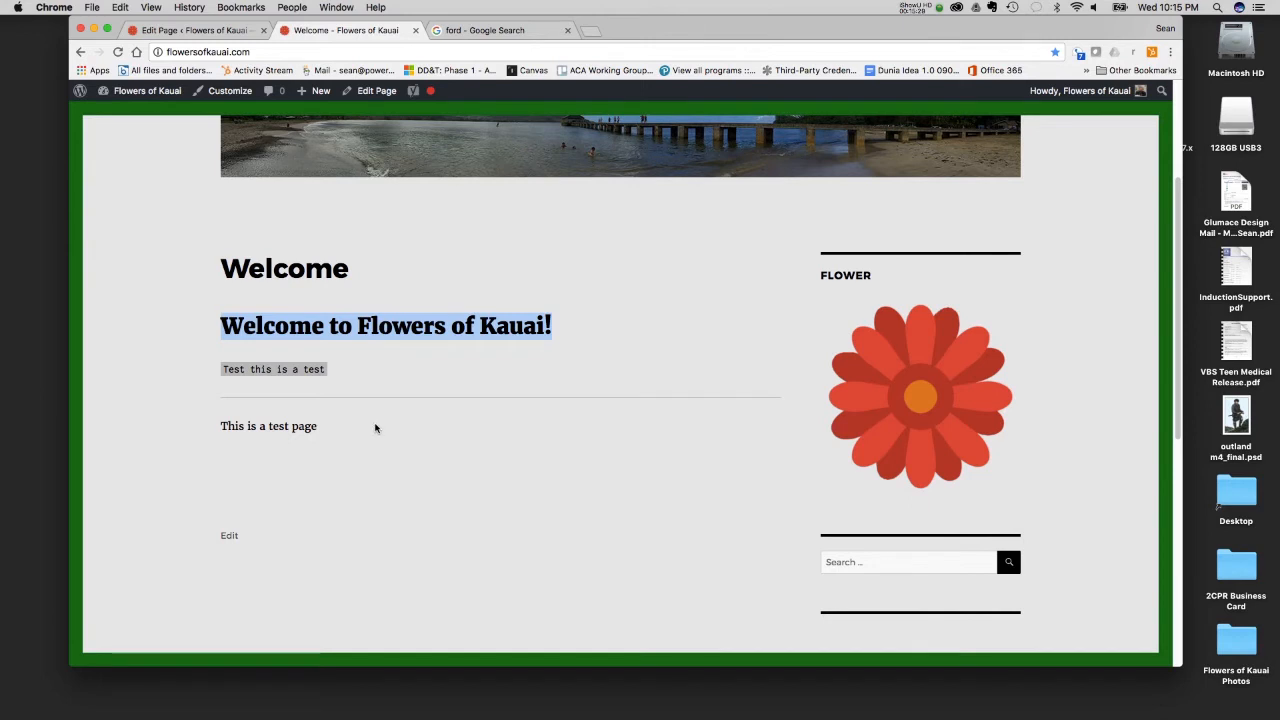
- Return to editing the Welcome page and examine the available publishing status options
click(190, 30)
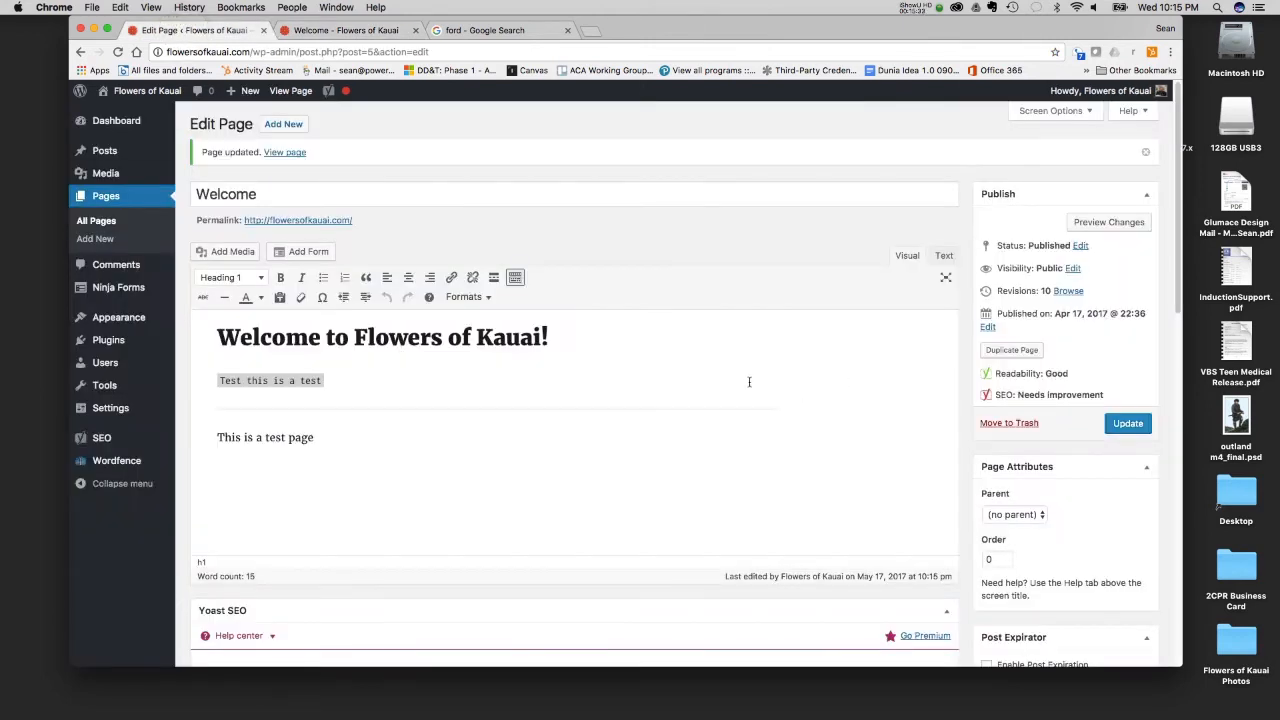
click(594, 390)
click(1079, 246)
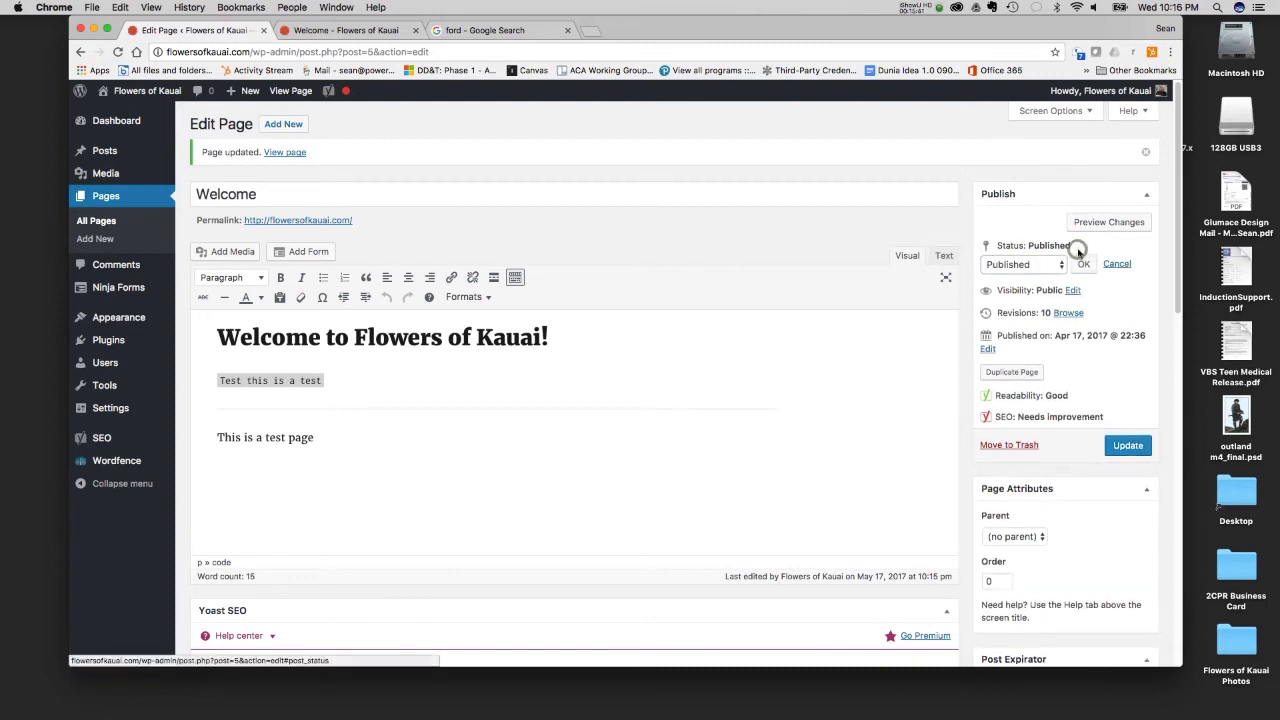
click(1050, 264)
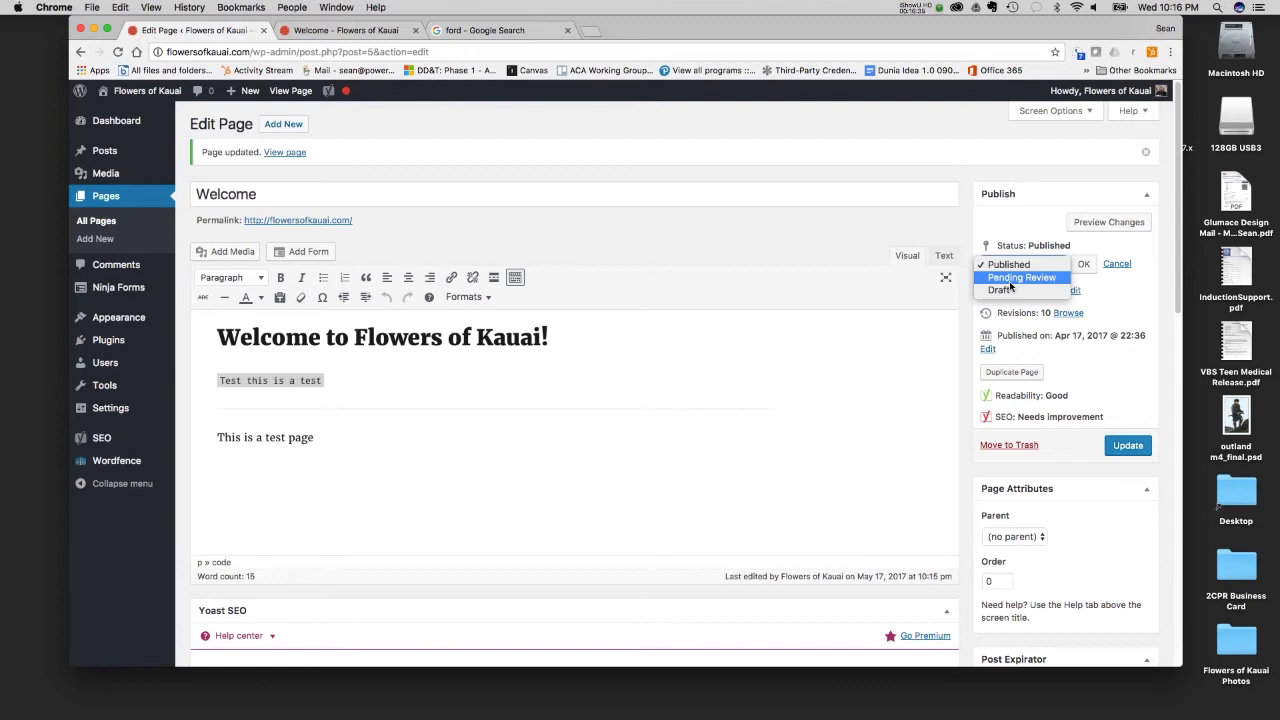
click(1133, 293)
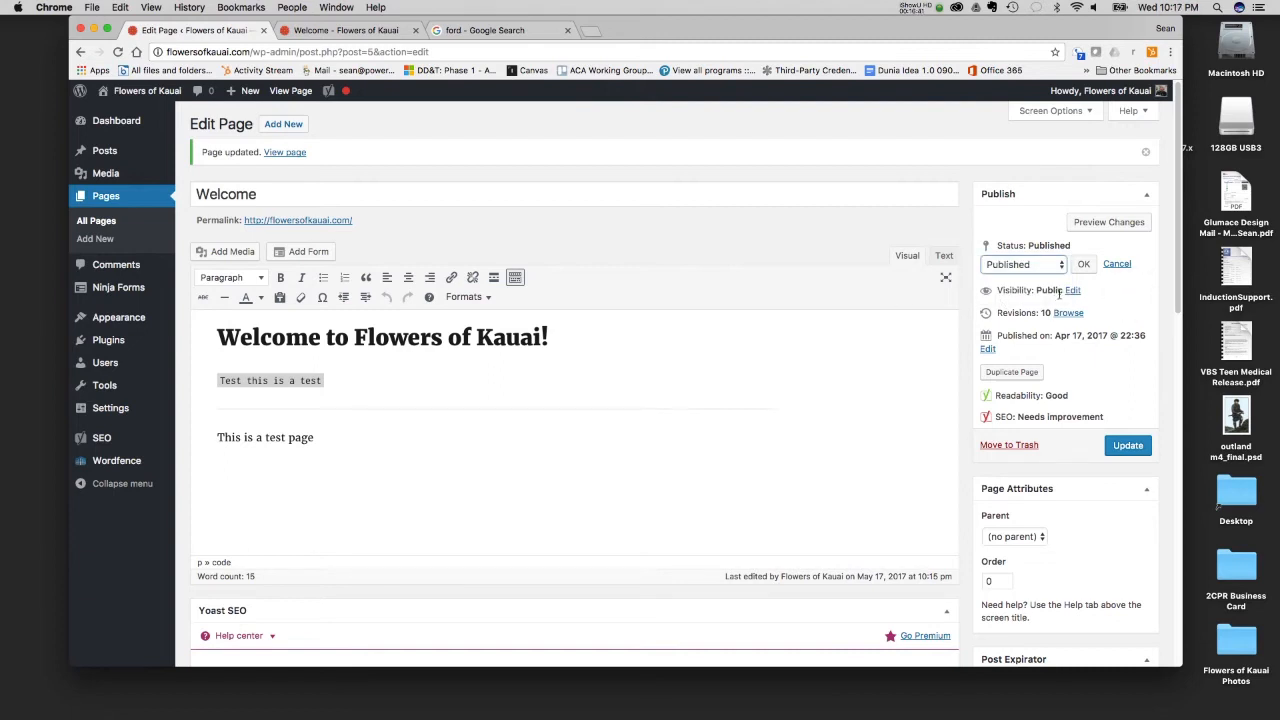
- Try the Password protected and Private visibility options for the page and set its visibility back to Public
click(1072, 290)
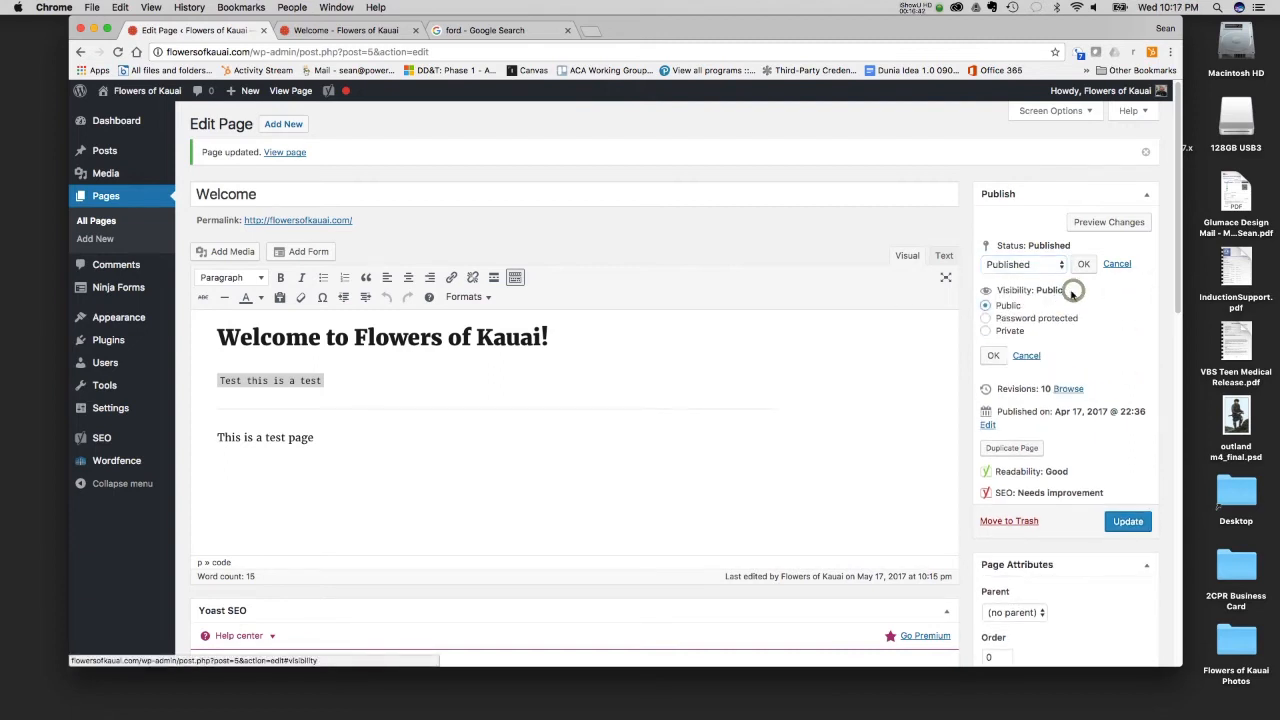
click(985, 318)
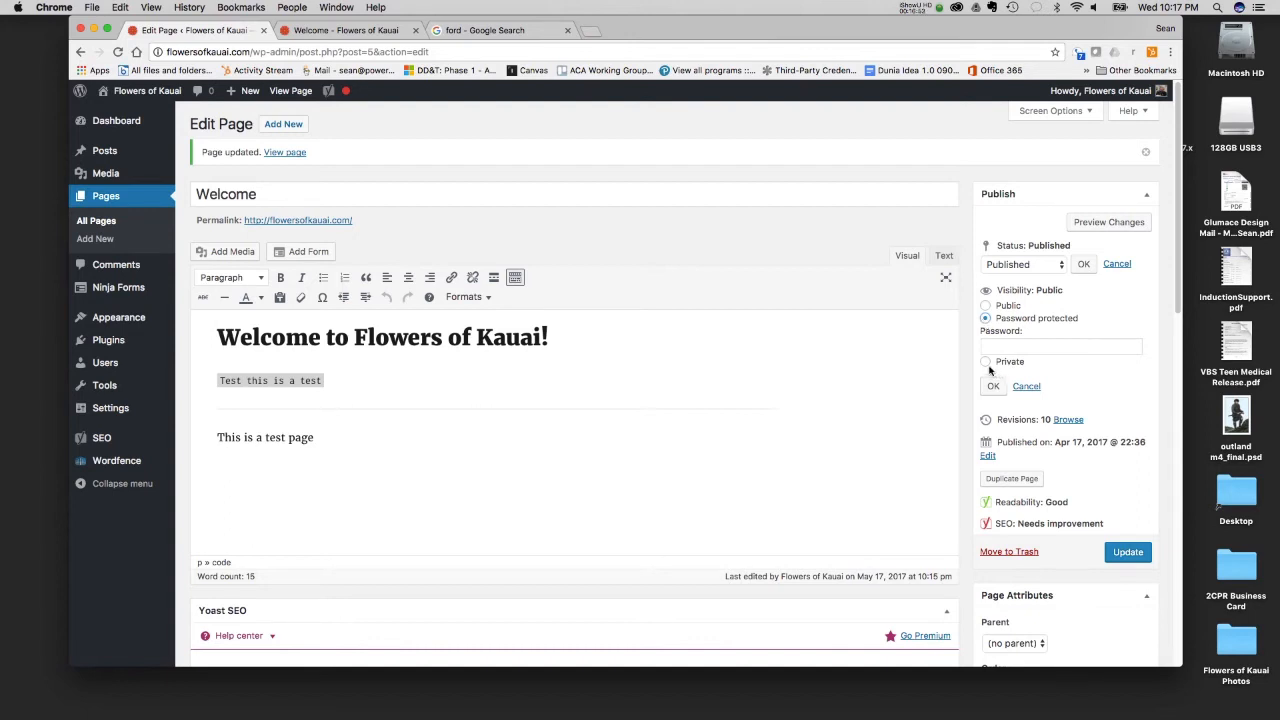
click(985, 361)
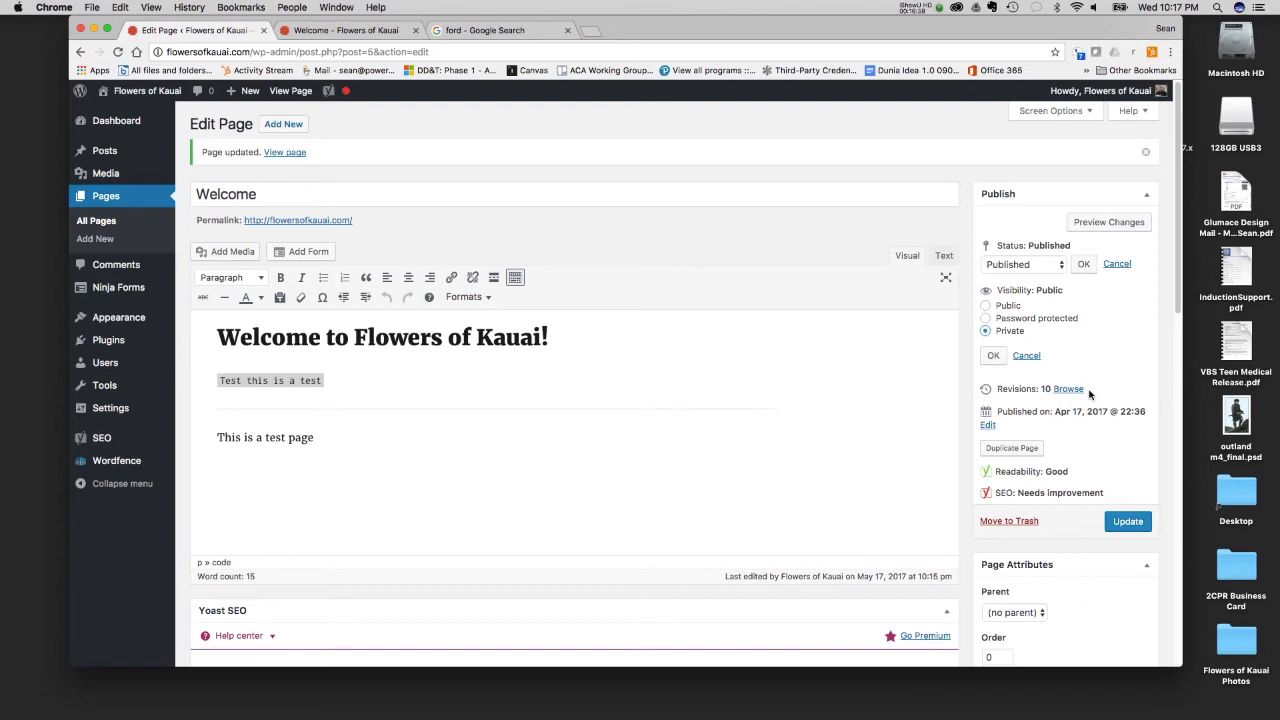
click(985, 306)
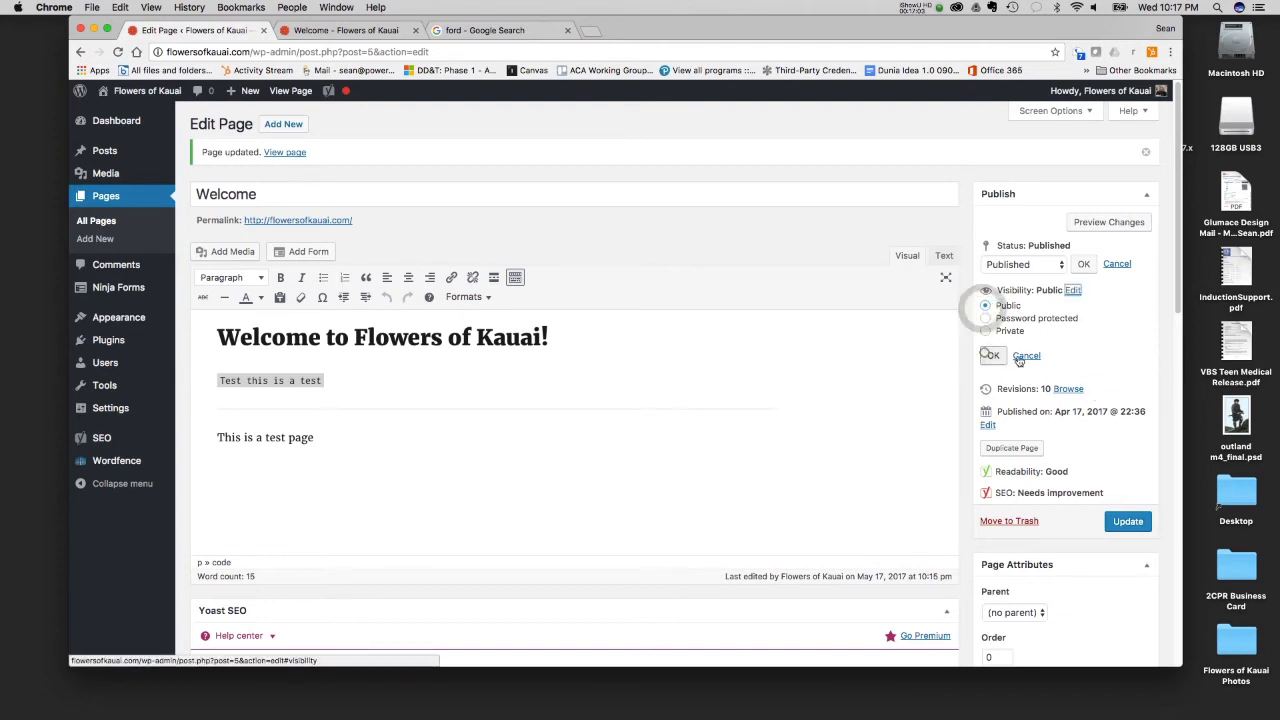
click(990, 356)
- Browse the Welcome page's revisions, compare the older versions from 15 May, and return to the editor without restoring any
click(1068, 315)
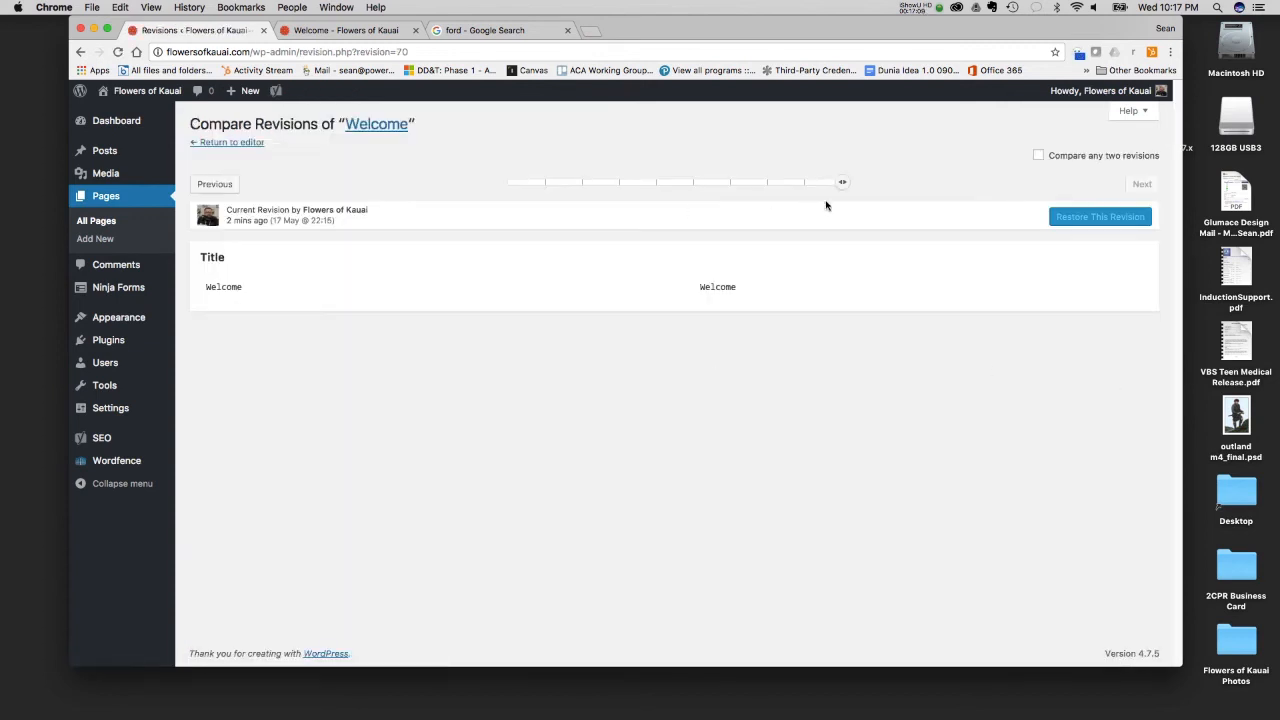
drag(842, 182, 733, 181)
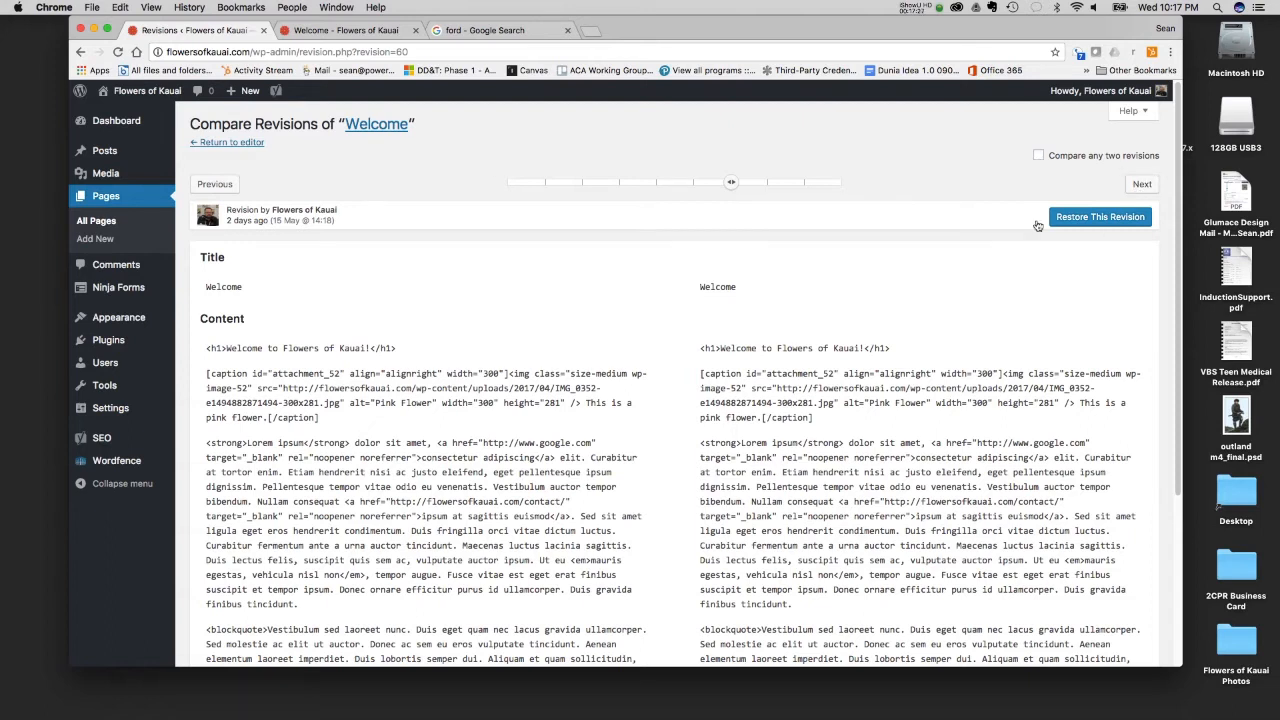
click(214, 184)
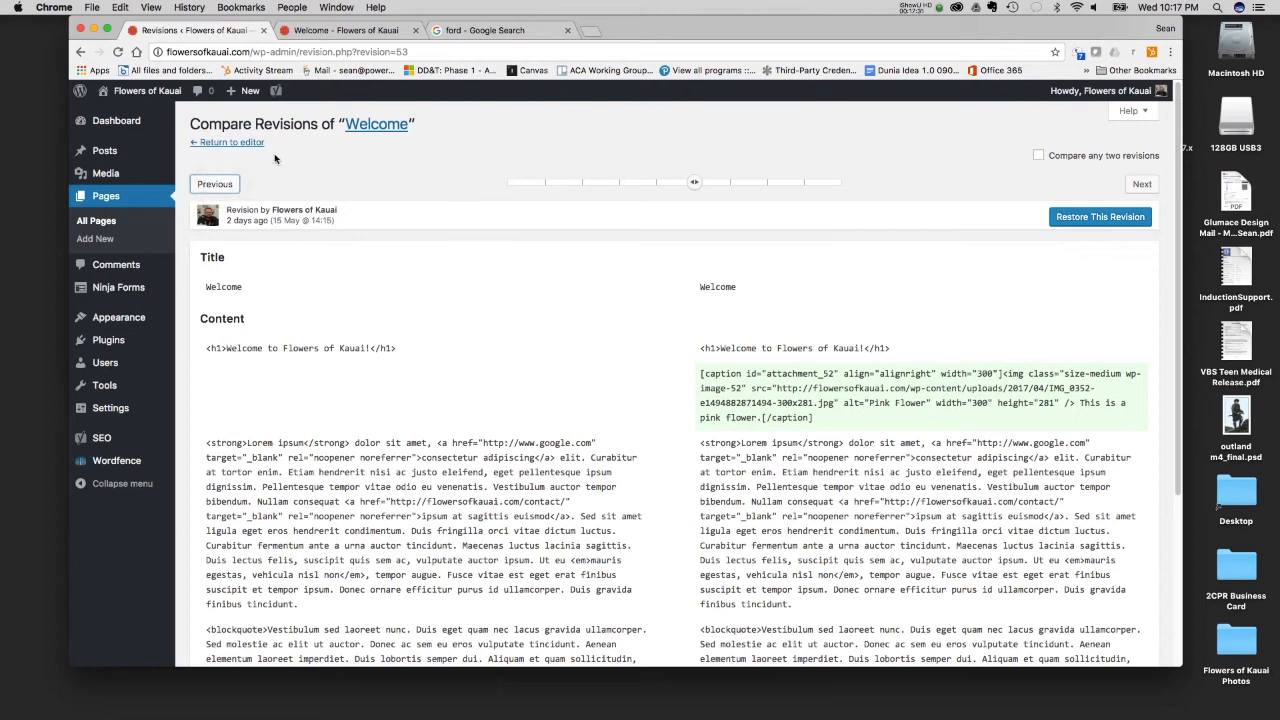
click(250, 143)
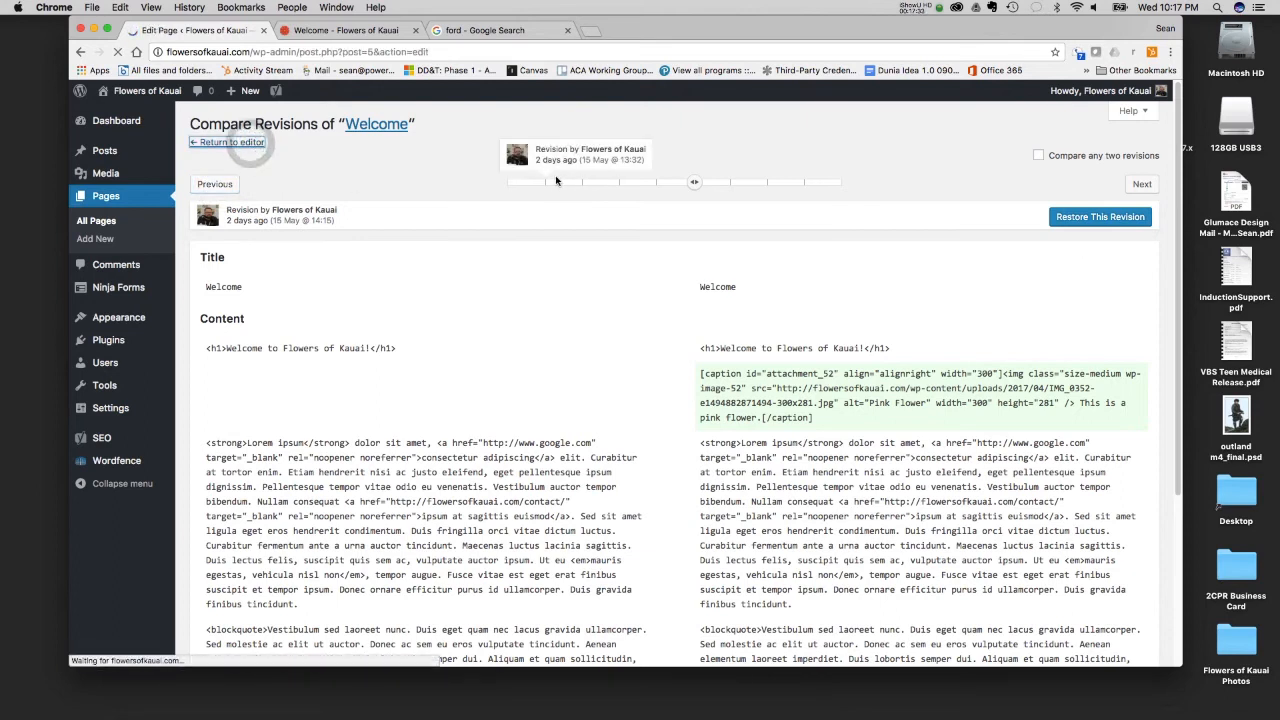
- Examine the page's publication date, duplication option, and readability and SEO ratings, along with the Yoast SEO section
scroll(1025, 463, down, 1)
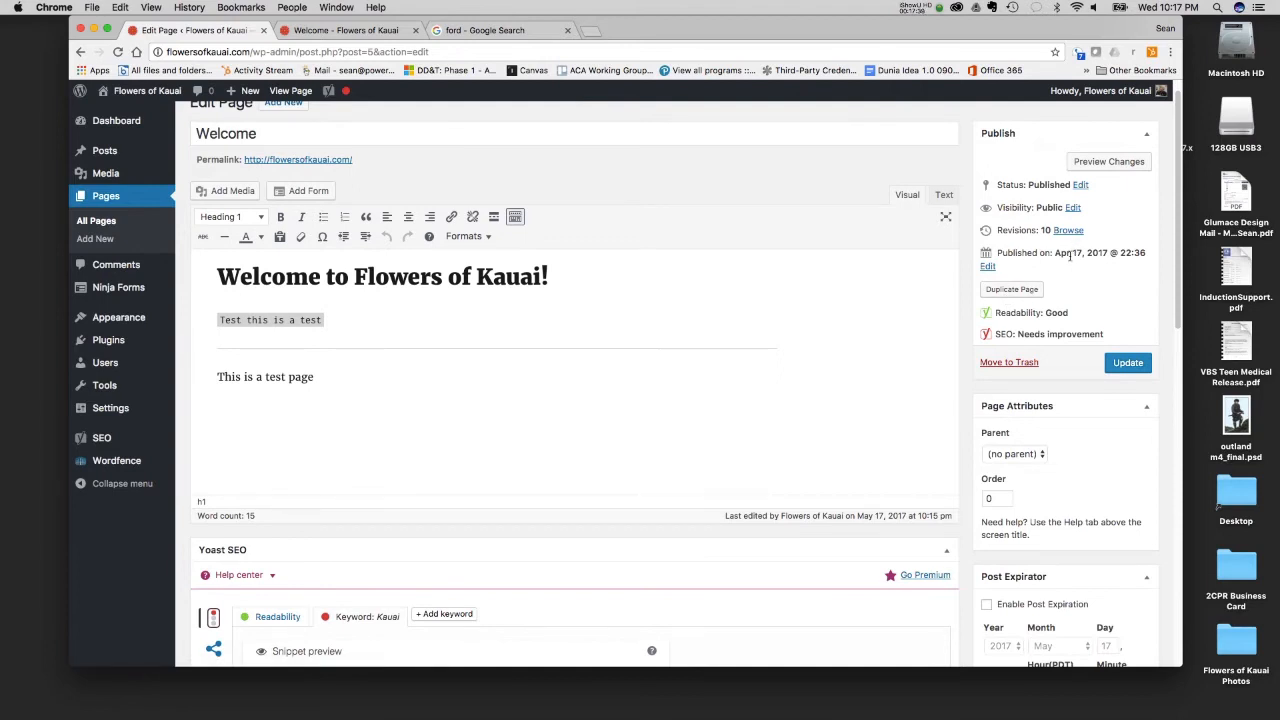
click(1069, 256)
scroll(1090, 450, down, 2)
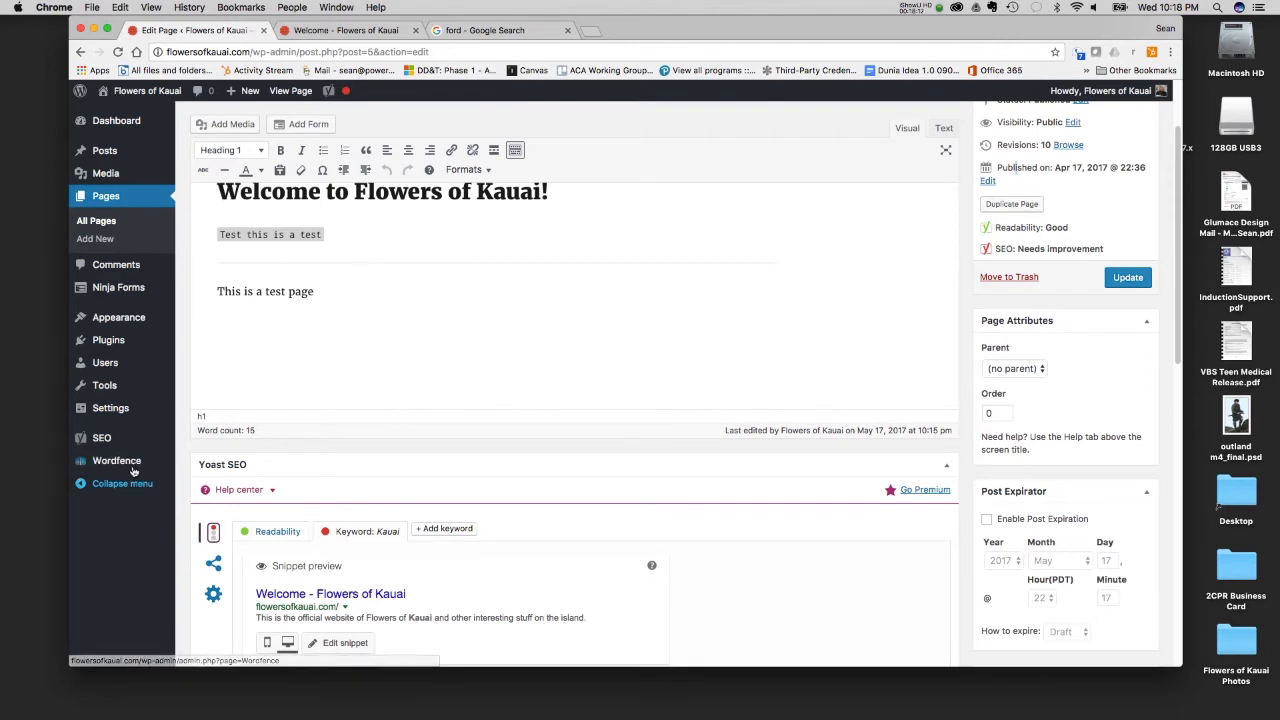
mouse_move(93, 349)
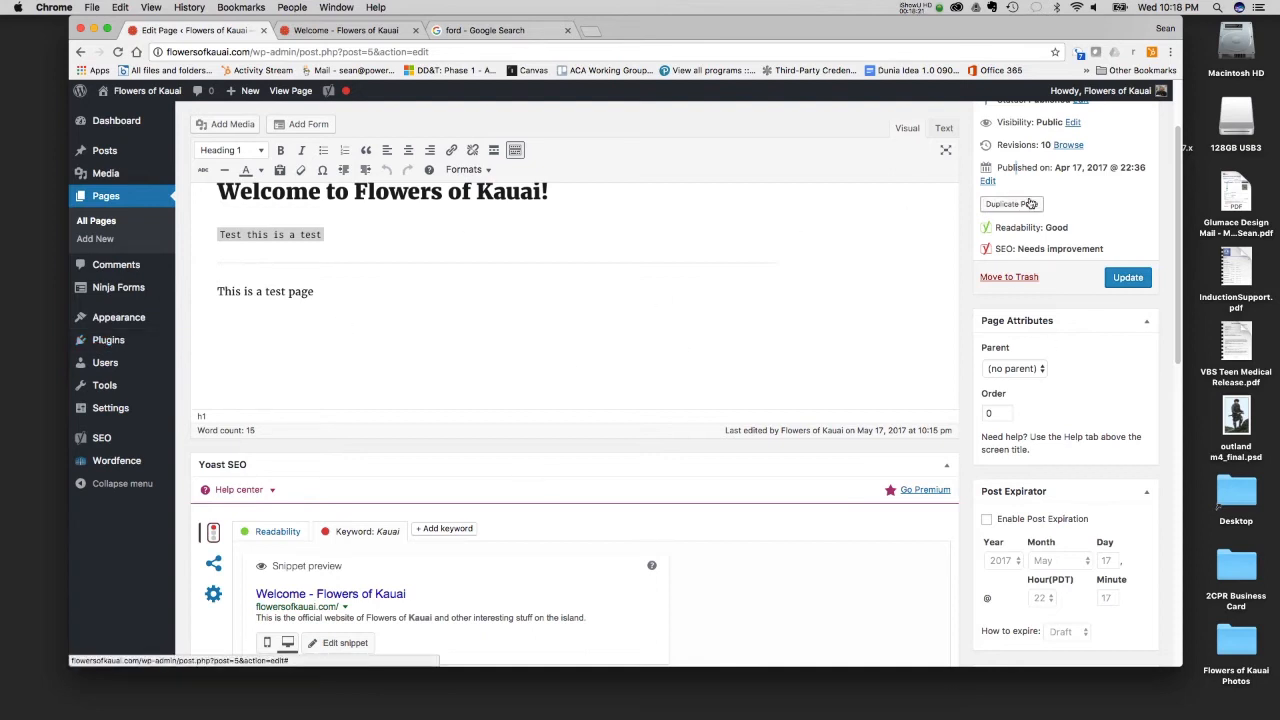
scroll(1027, 201, up, 2)
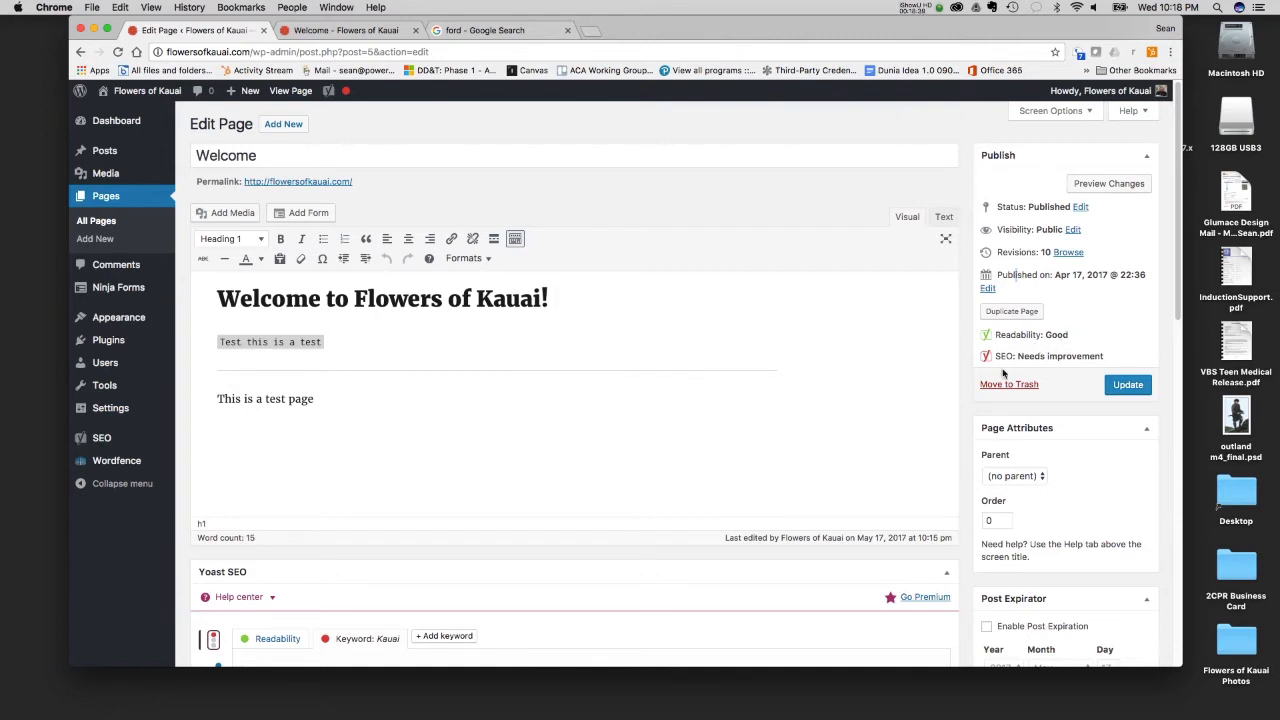
scroll(313, 584, down, 2)
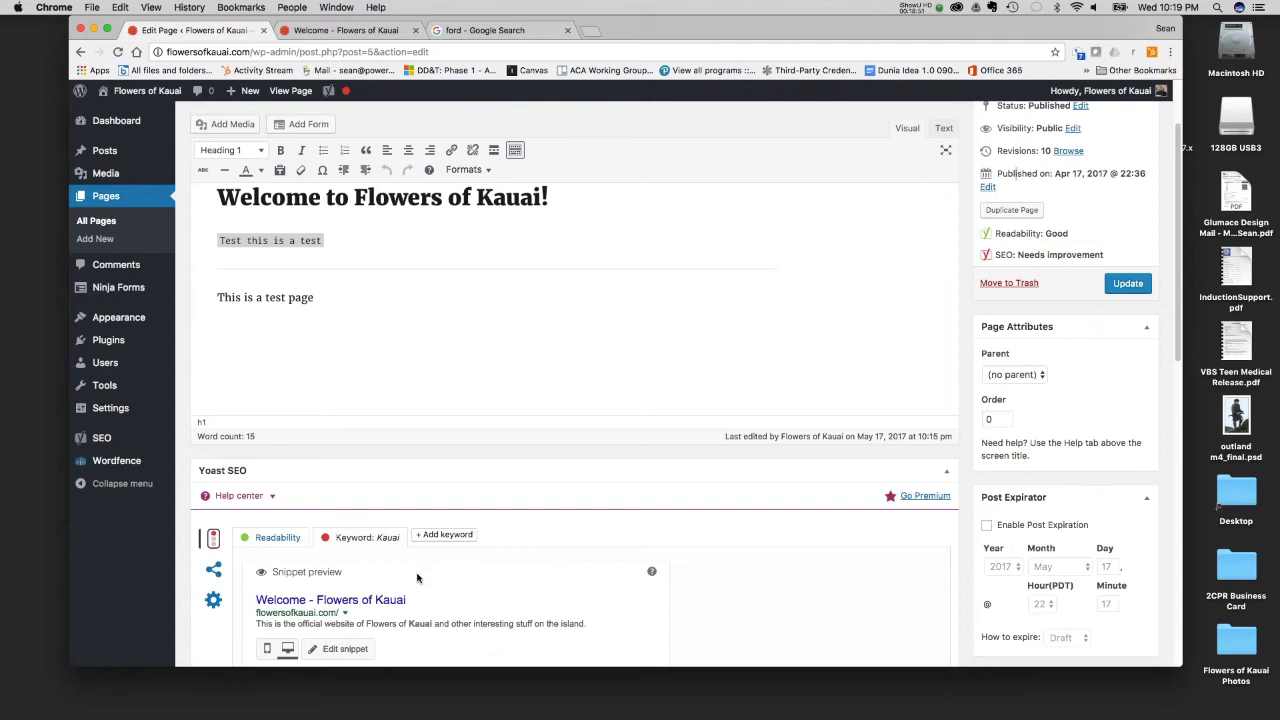
scroll(419, 572, down, 5)
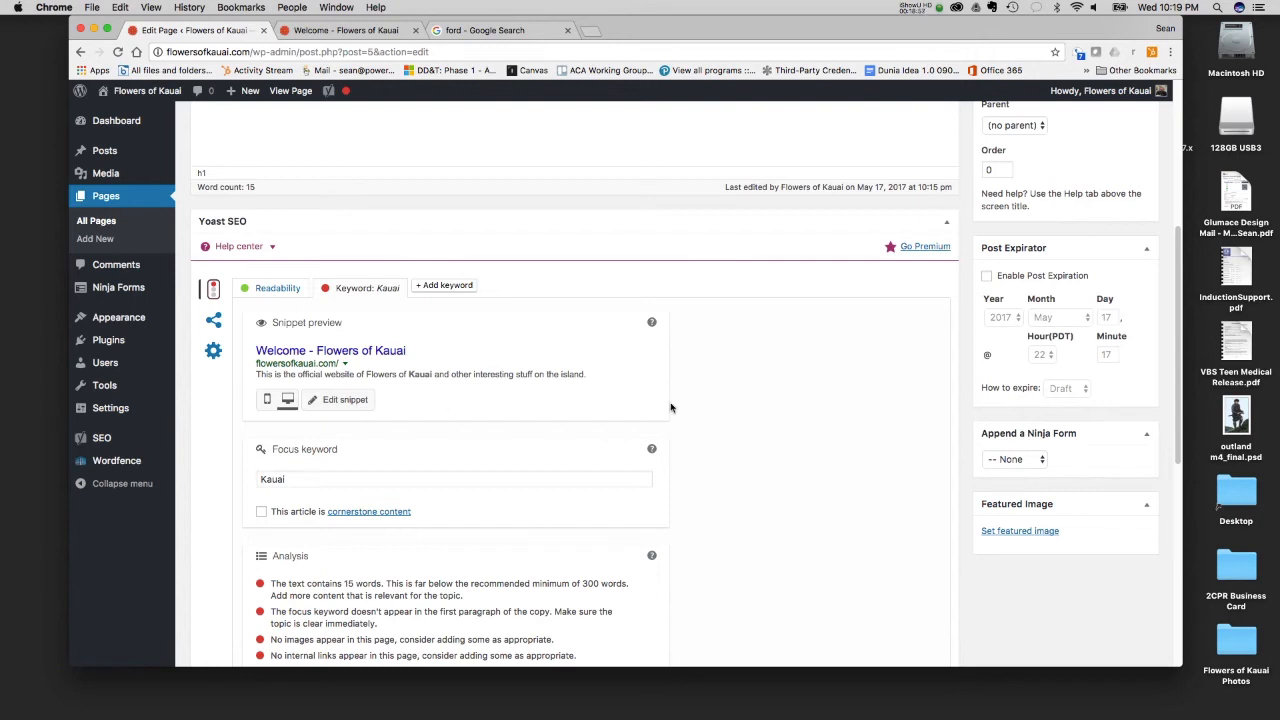
scroll(897, 517, up, 4)
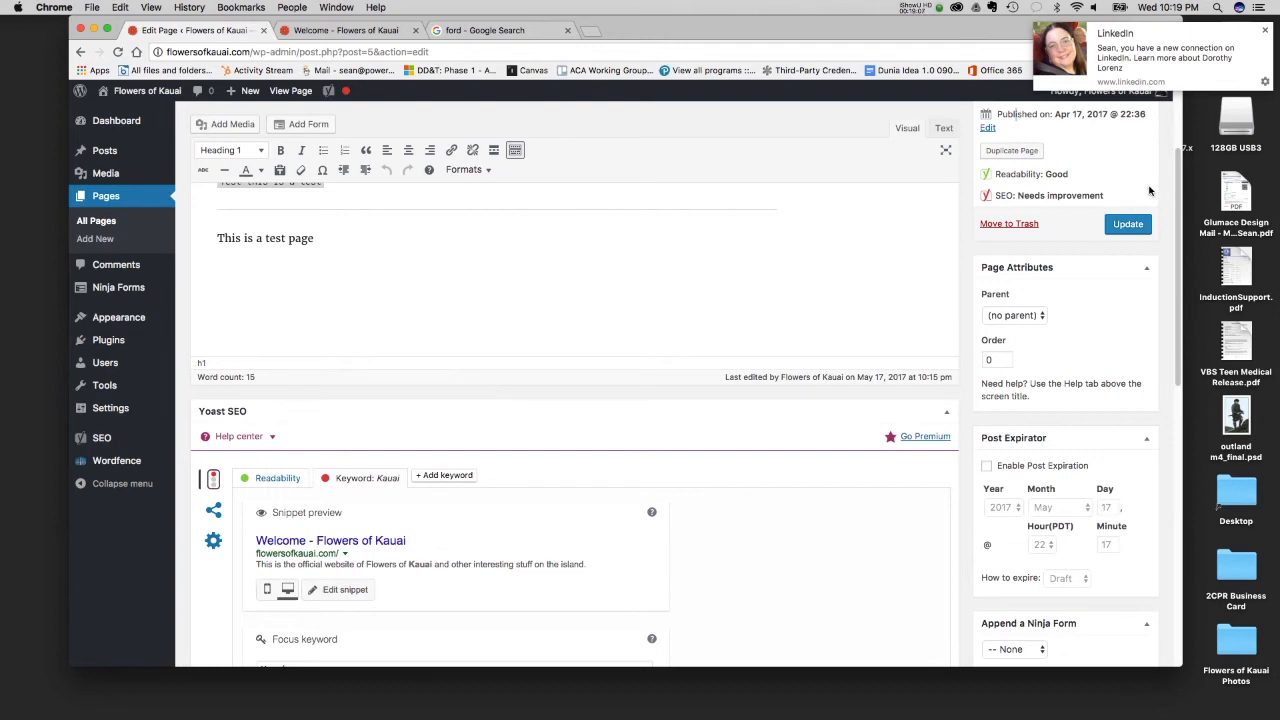
- Dismiss the notification and examine the parent page choices and order setting in the page attributes
click(1265, 33)
scroll(1118, 372, down, 2)
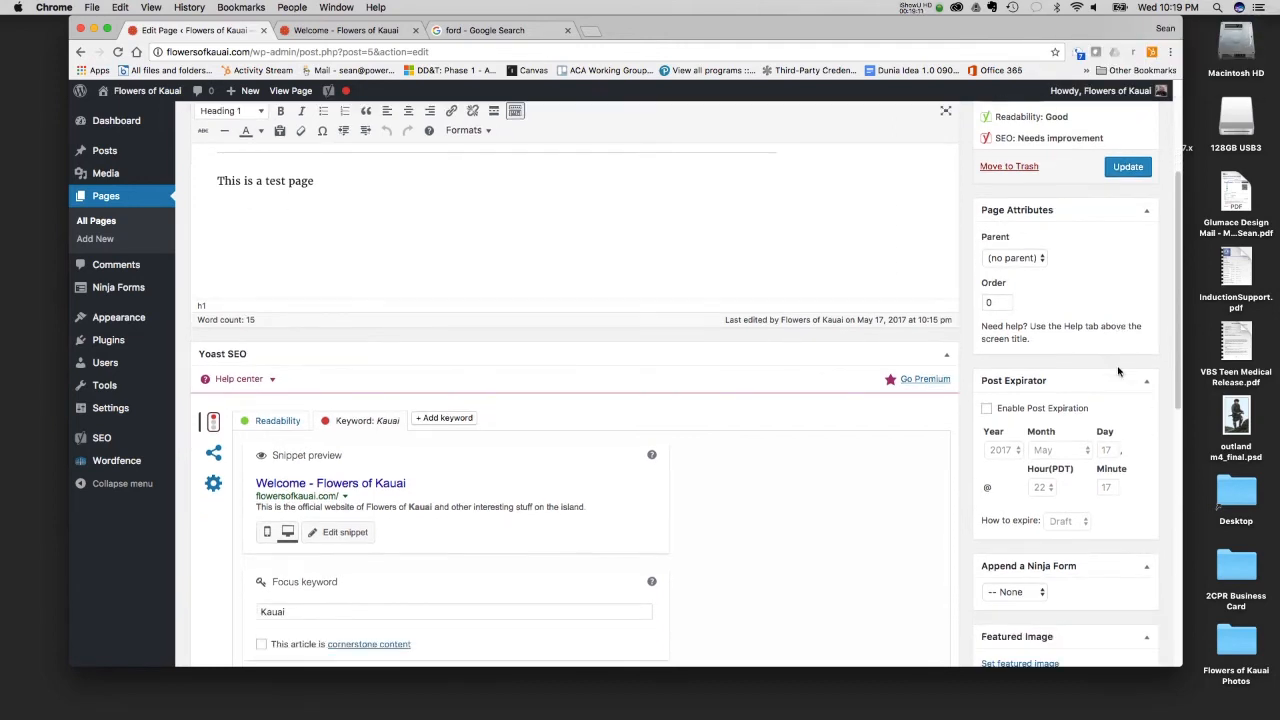
click(1046, 258)
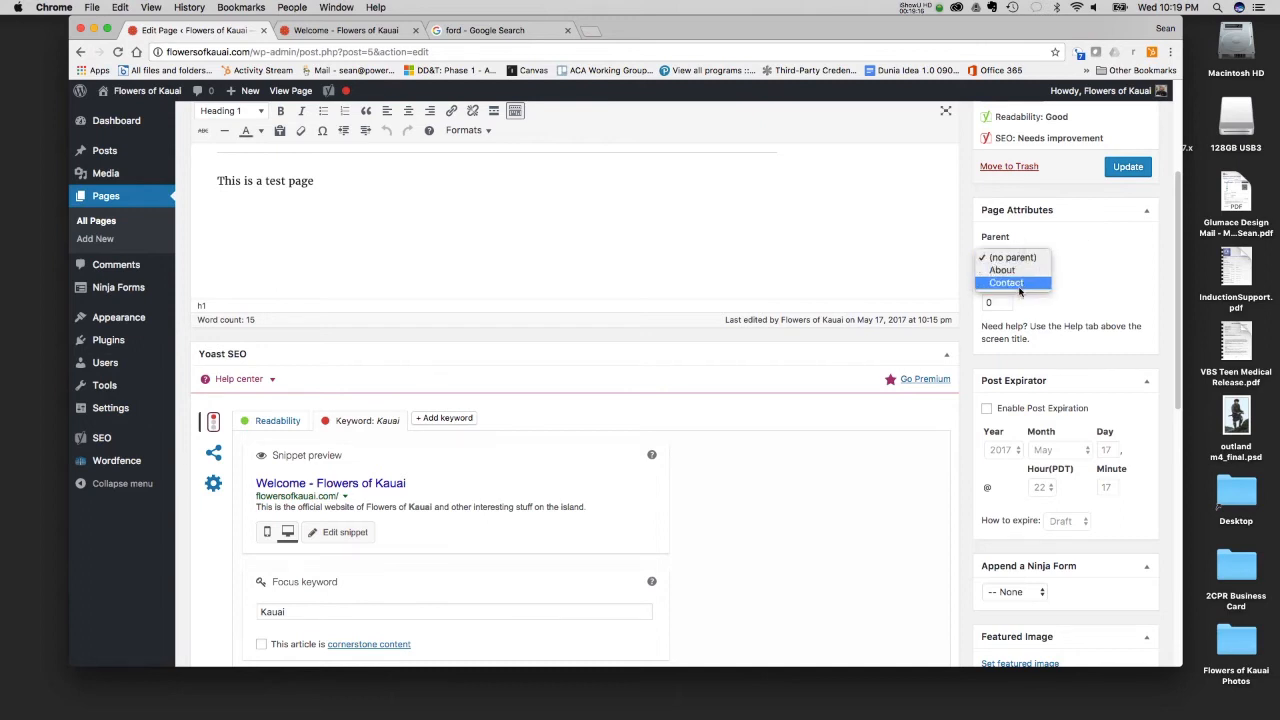
click(1046, 236)
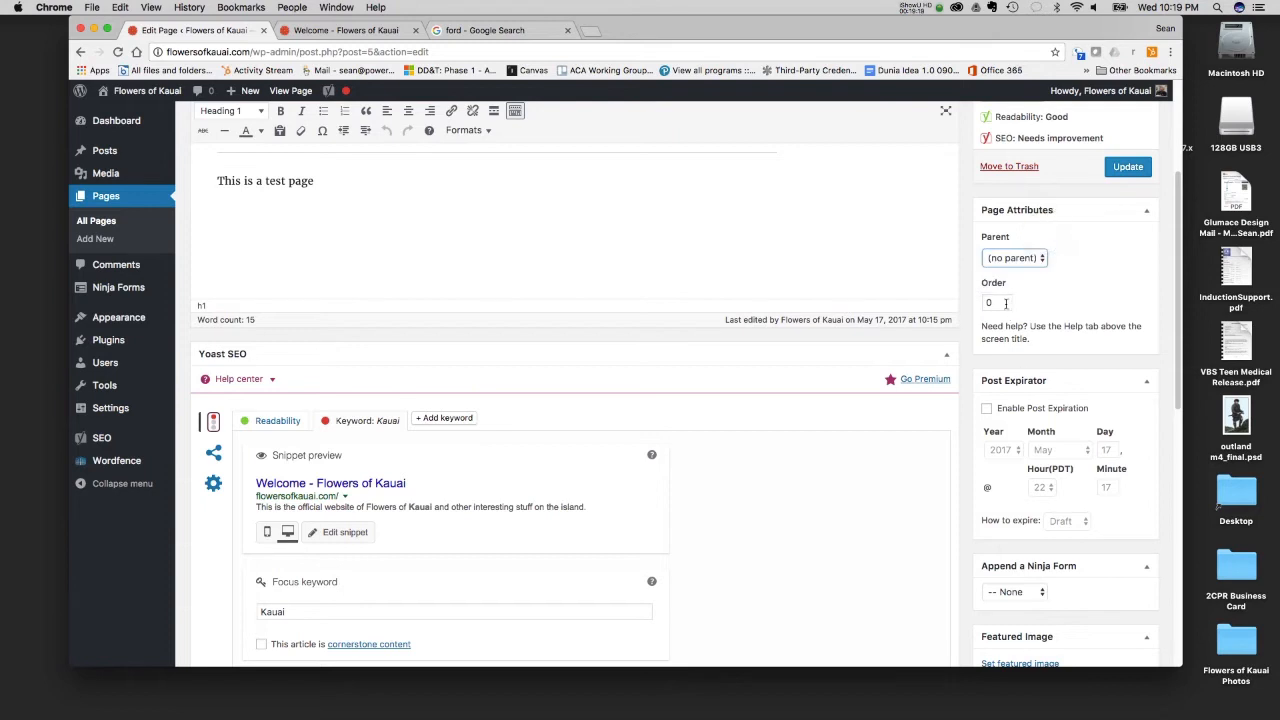
scroll(1076, 325, down, 3)
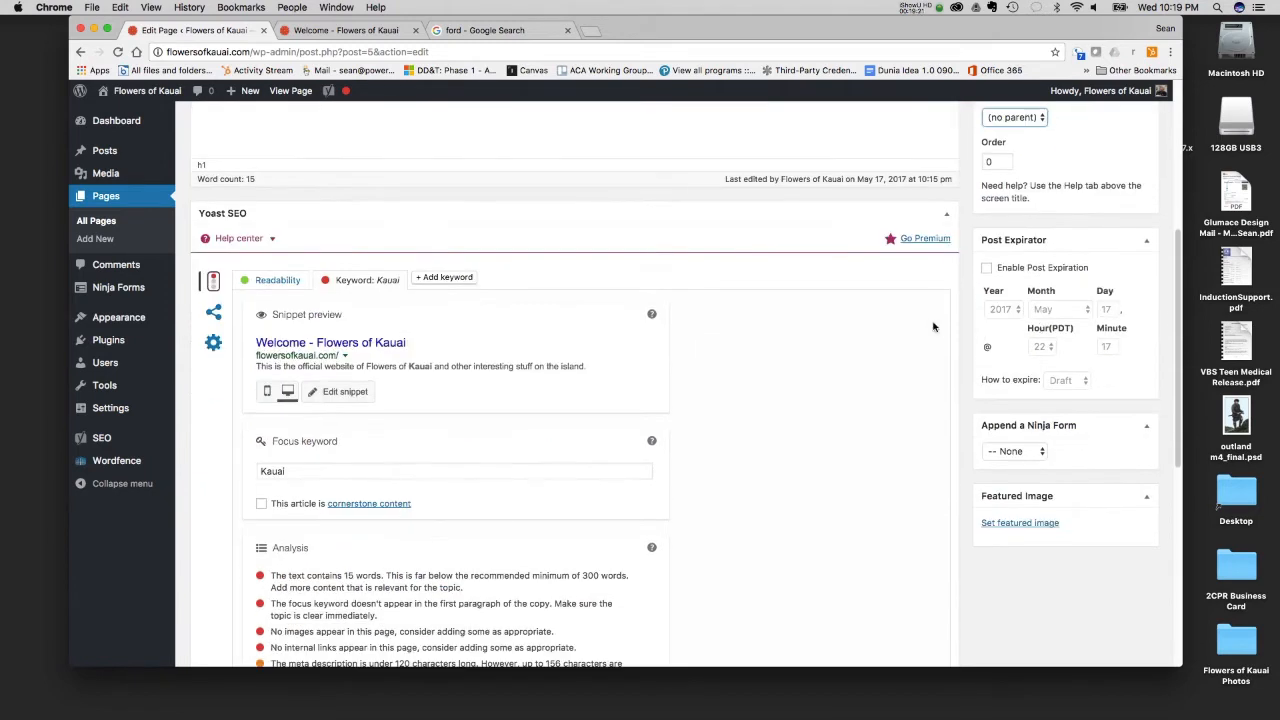
scroll(1026, 229, up, 2)
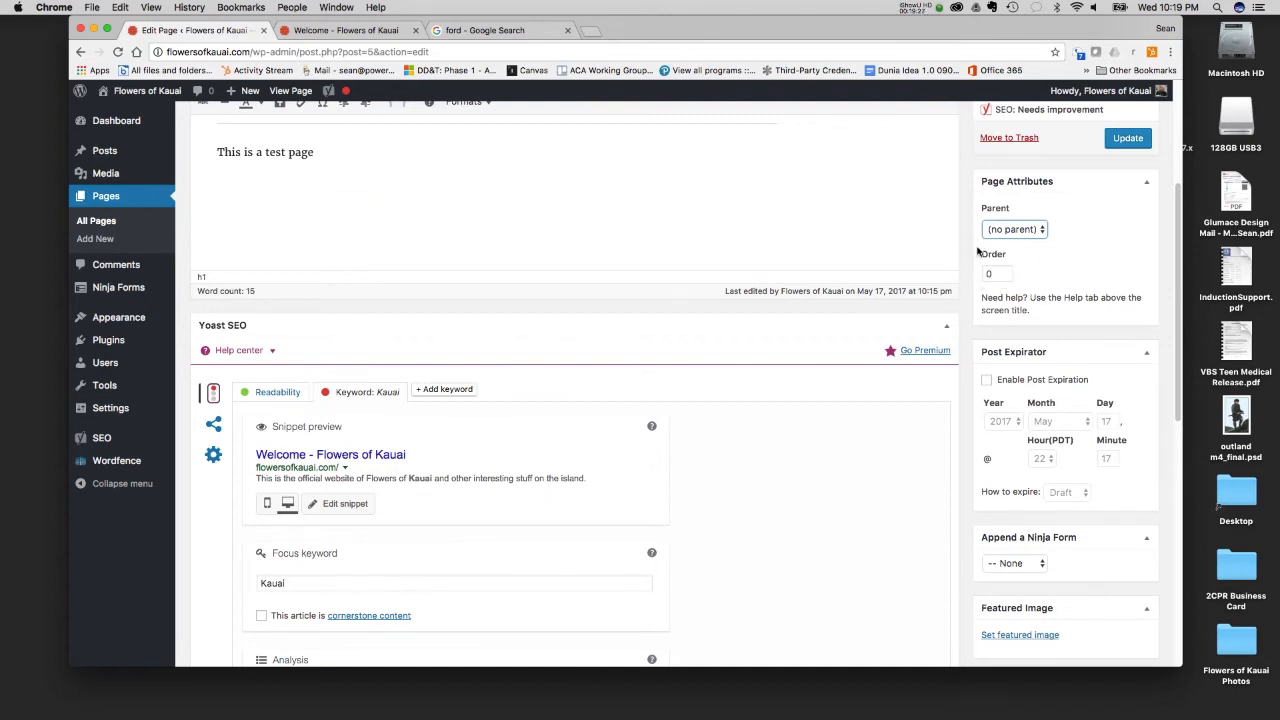
click(1033, 231)
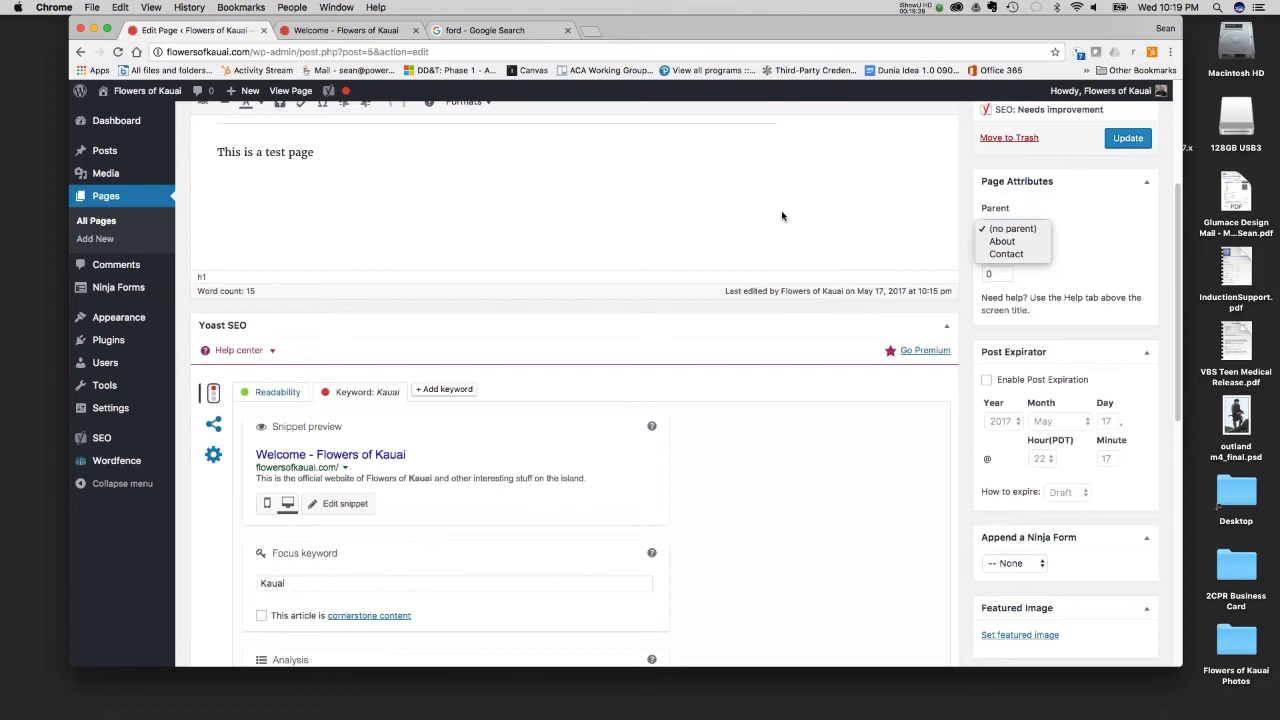
- Check the navigation menu on the live Flowers of Kauai site and return to the editor's Post Expirator settings
click(337, 33)
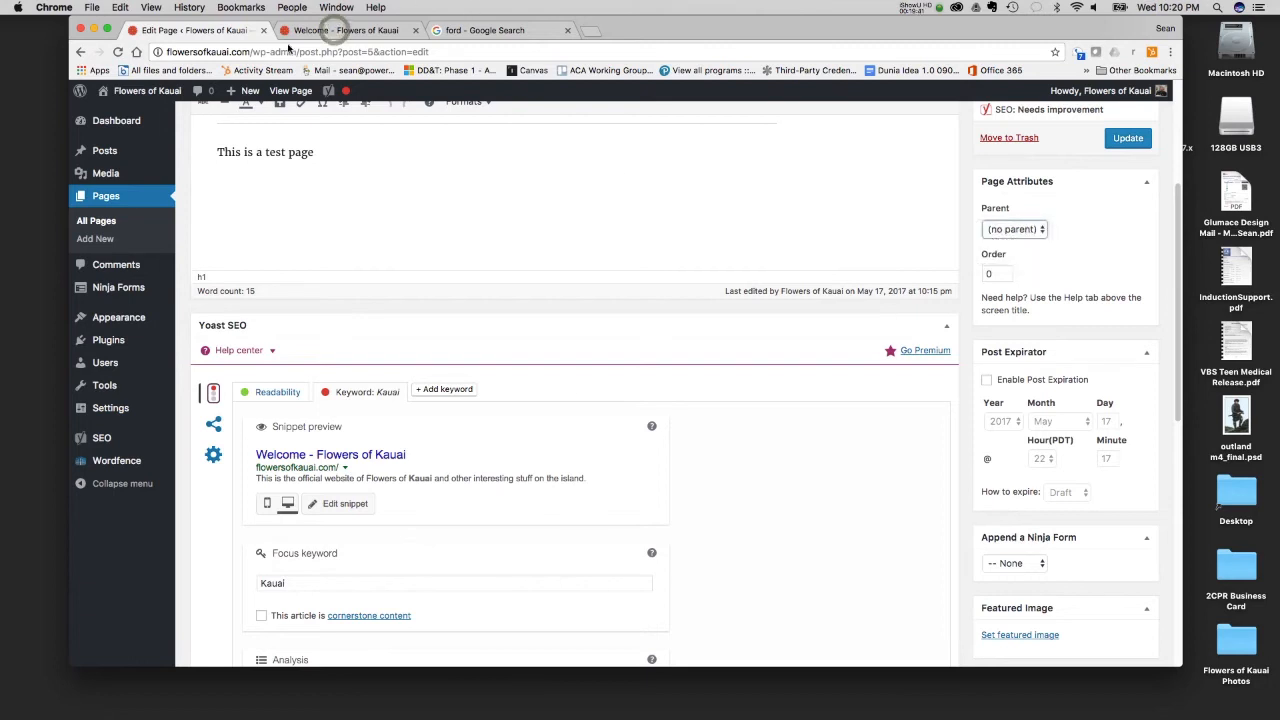
click(337, 31)
scroll(814, 198, up, 3)
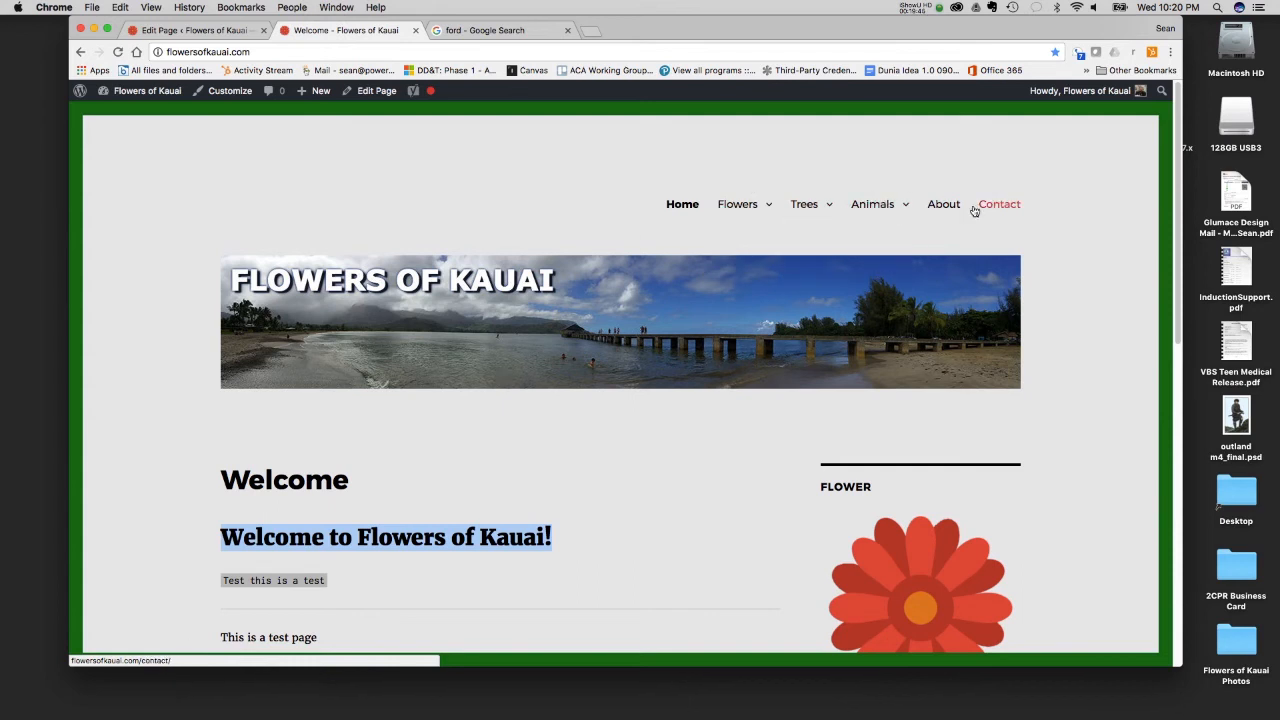
mouse_move(732, 208)
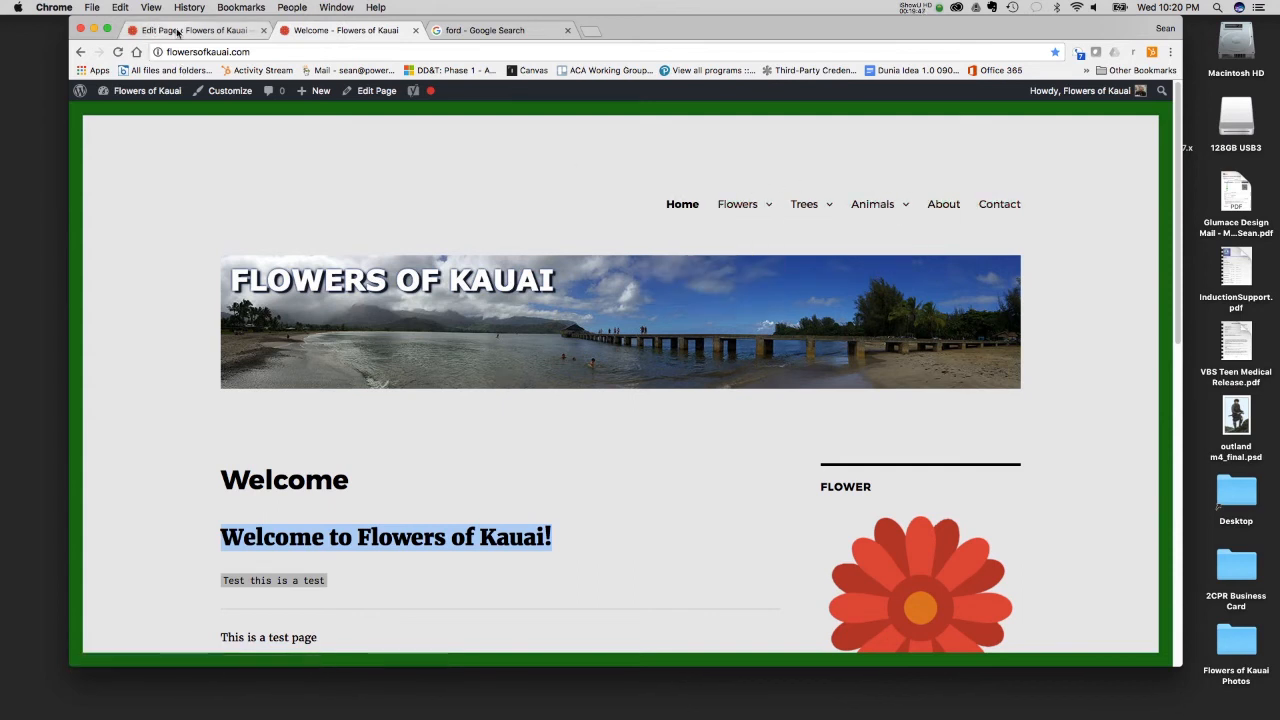
click(190, 30)
scroll(1118, 414, down, 2)
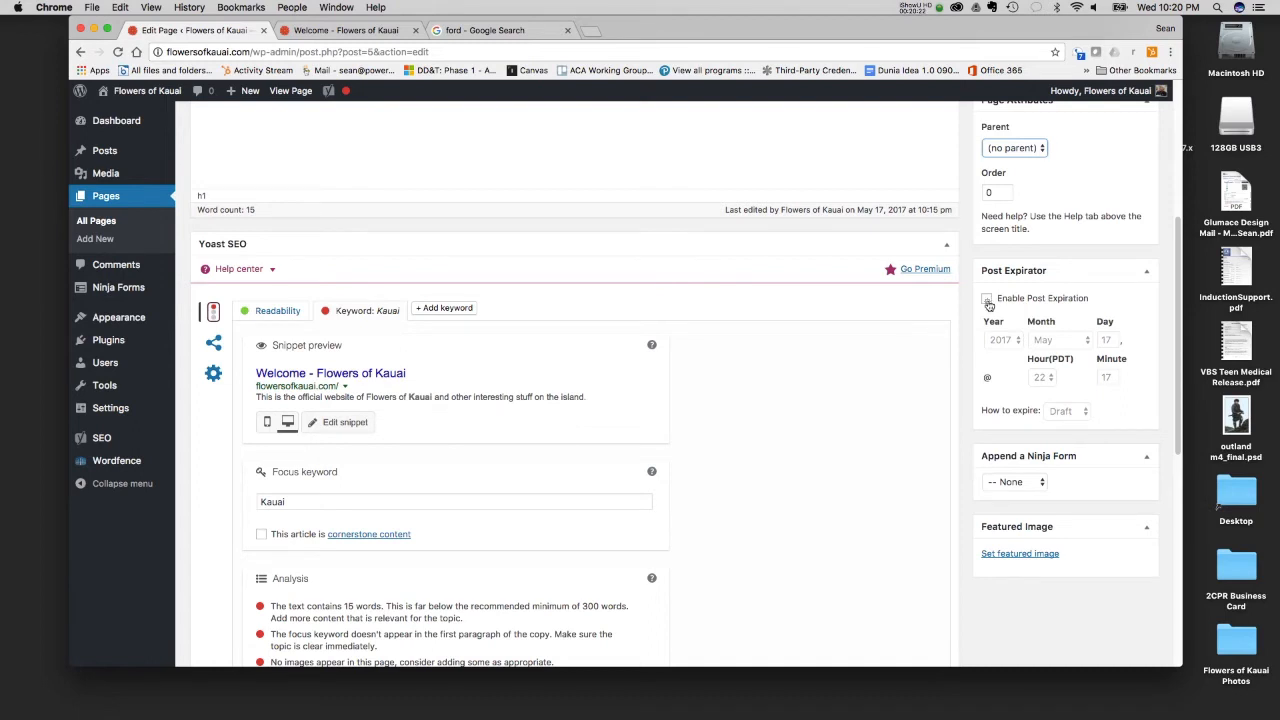
- Enable post expiration for the page, examine the choices for how it expires, and disable expiration again
click(987, 299)
click(1075, 413)
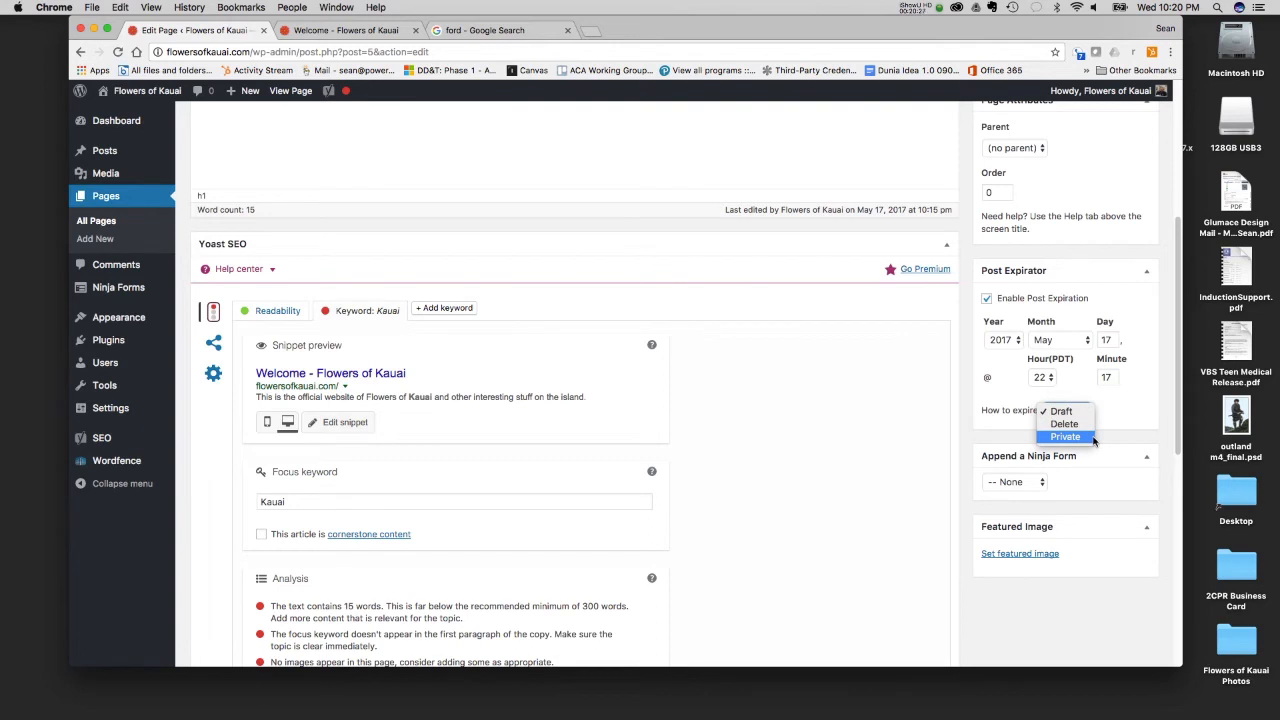
click(1028, 288)
click(988, 299)
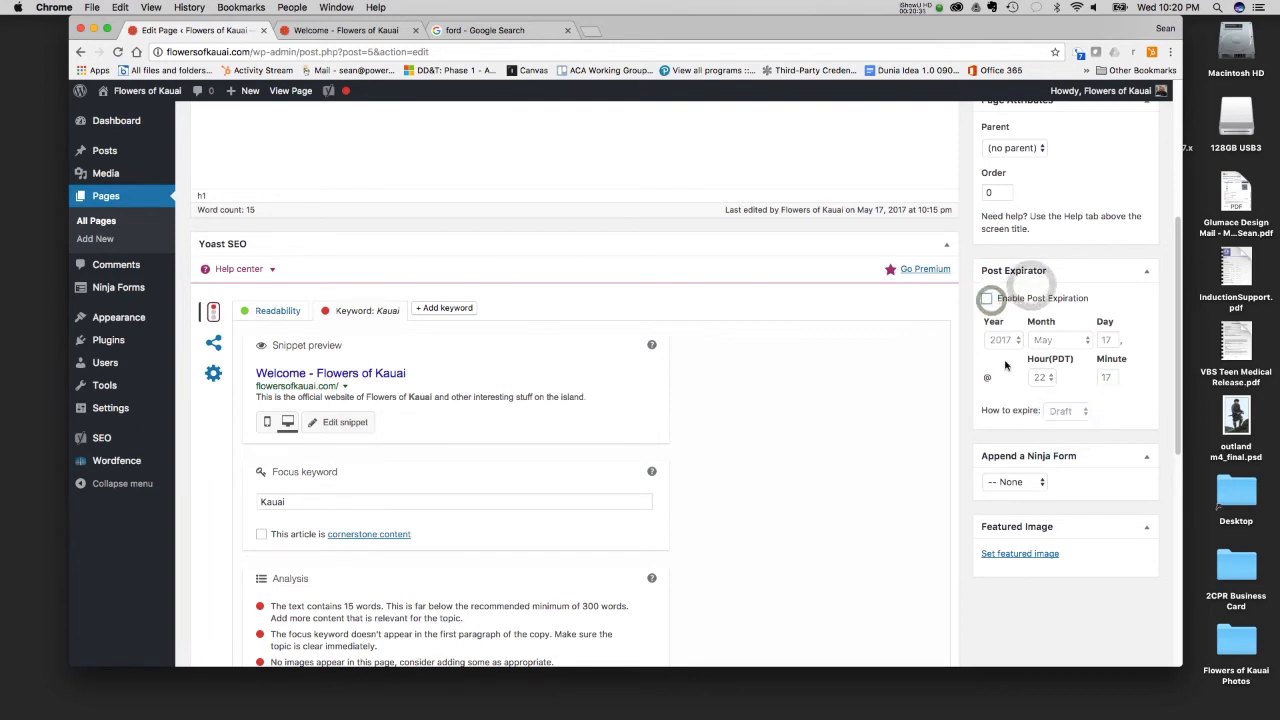
- Examine the Ninja Form choices that can be appended, check the live Welcome page down to its footer, and return to the editor
scroll(1043, 383, down, 3)
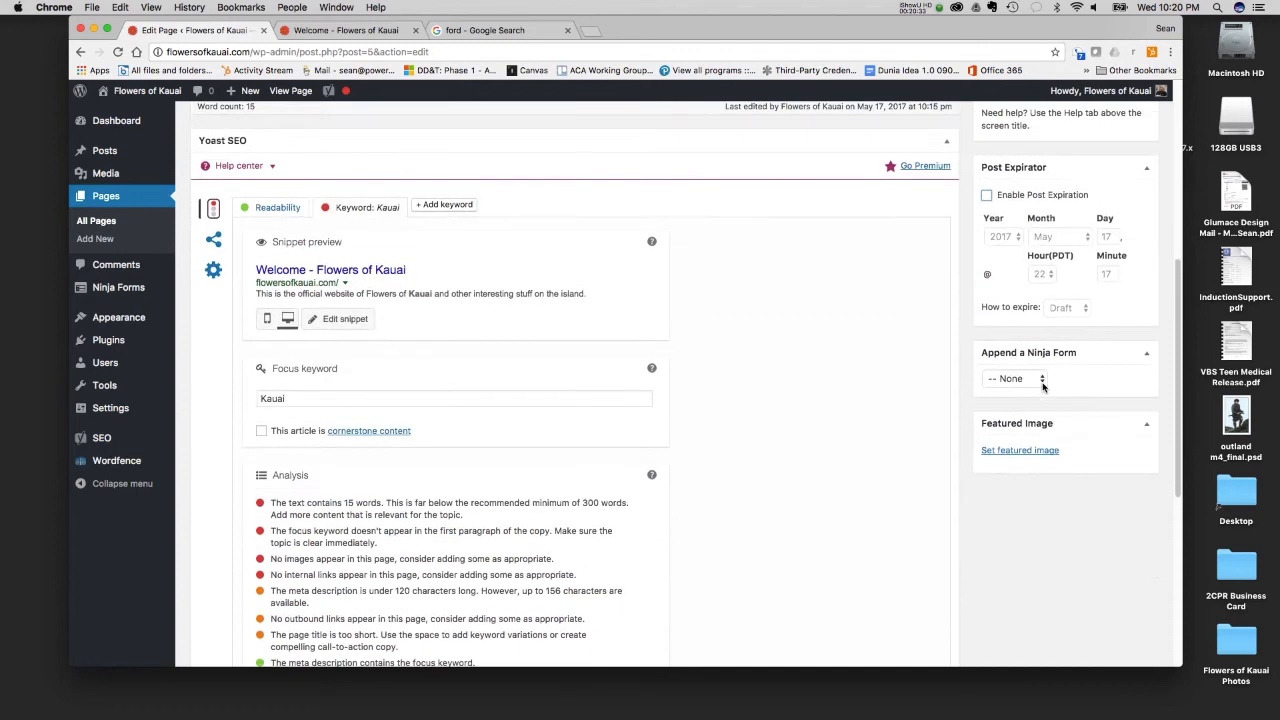
click(1040, 382)
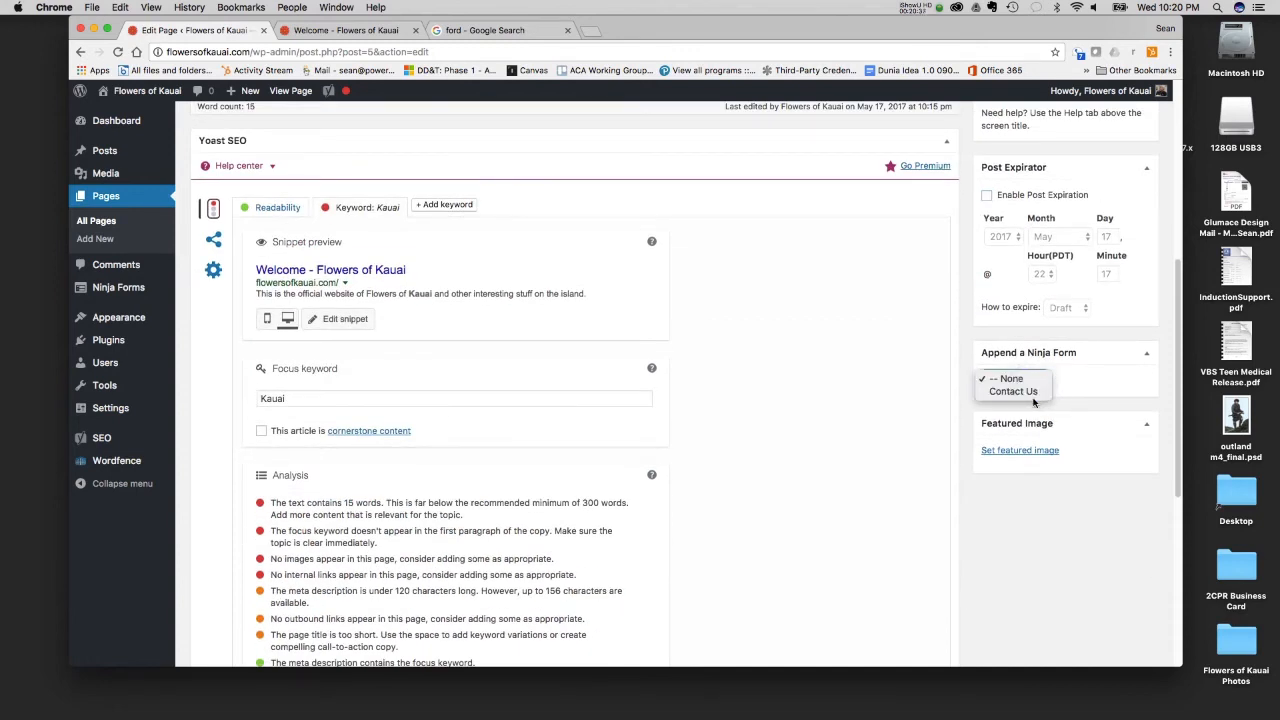
click(356, 41)
click(346, 30)
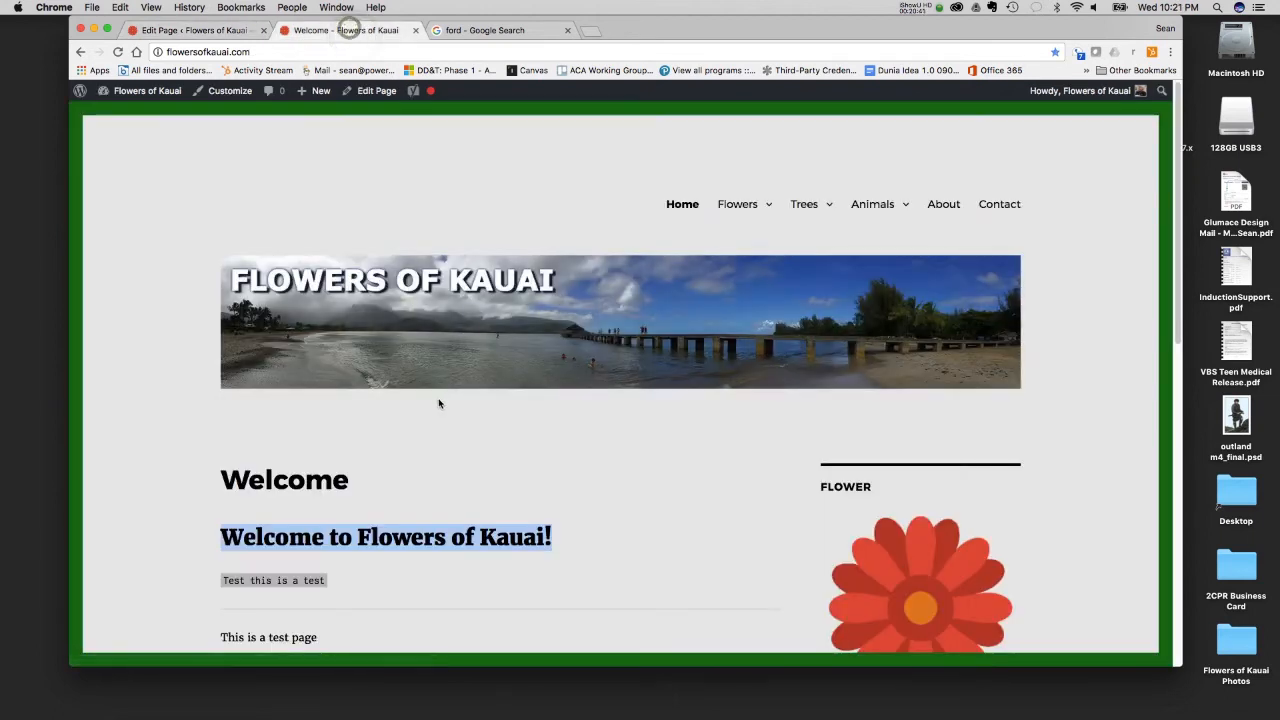
scroll(386, 431, down, 10)
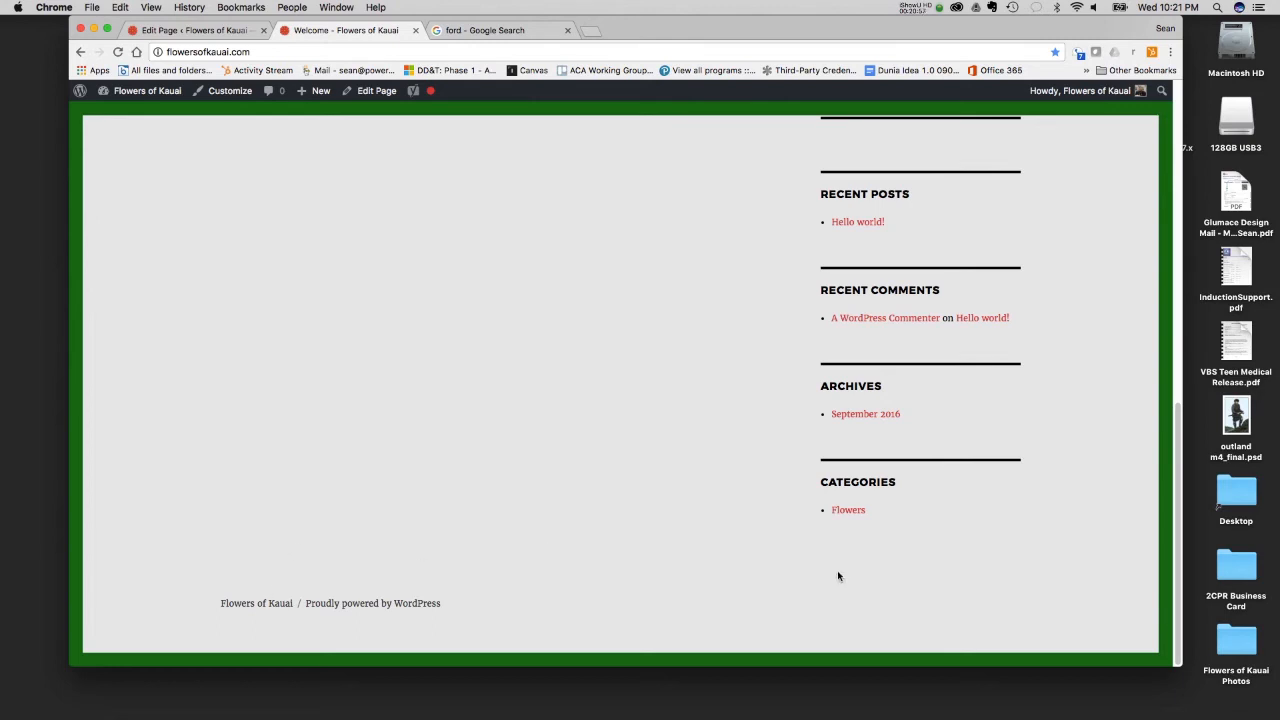
click(190, 29)
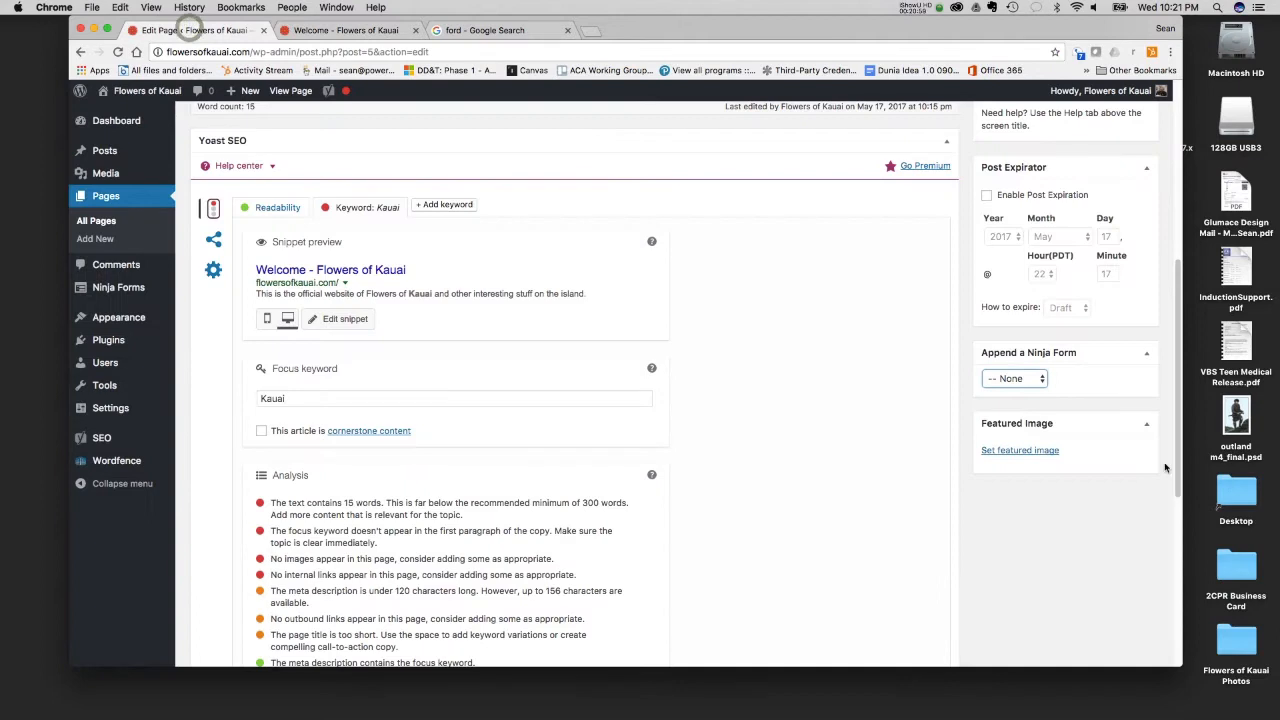
- Open the file upload view for the featured image and inspect the desktop folder Flowers of Kauai Photos, closing it again
click(1022, 451)
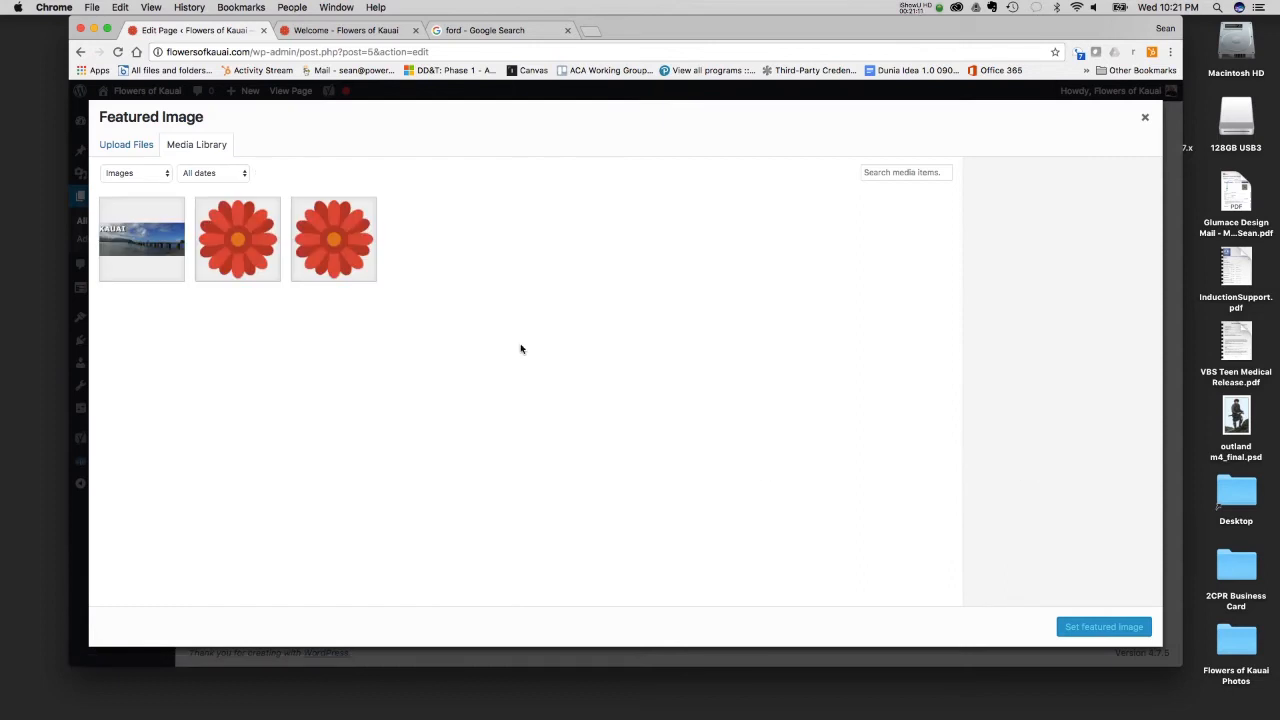
click(128, 145)
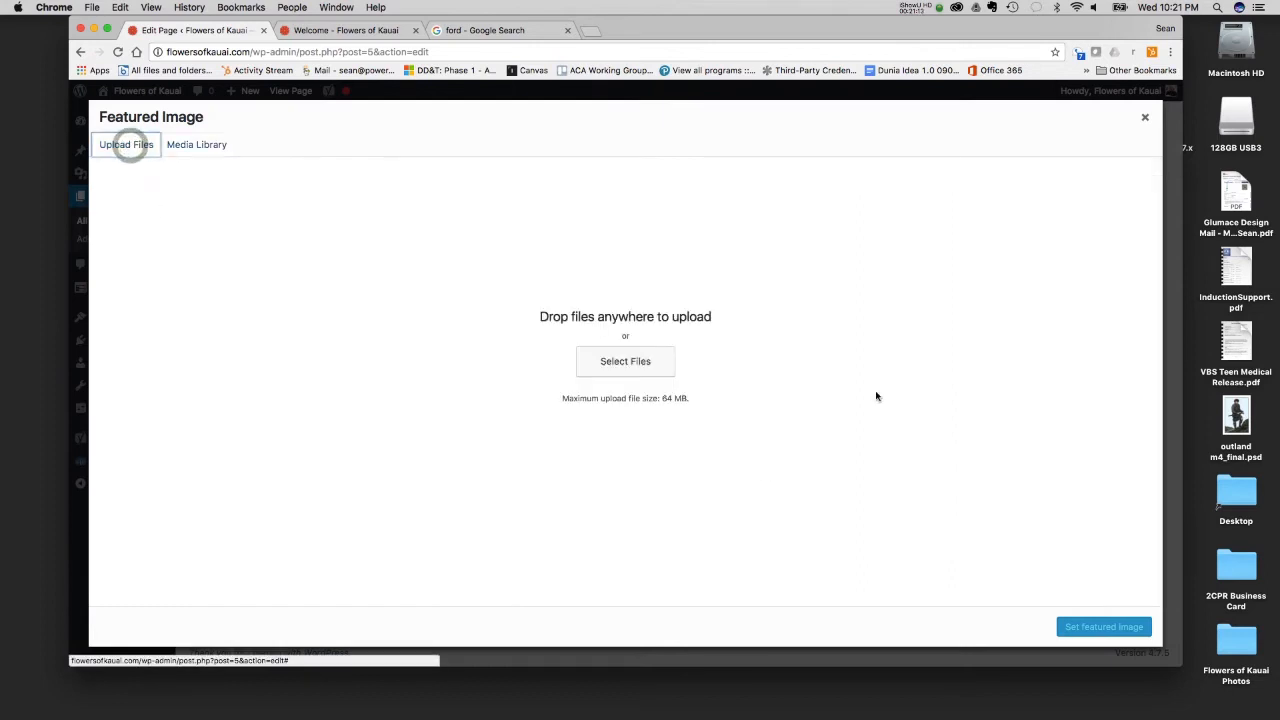
click(1240, 650)
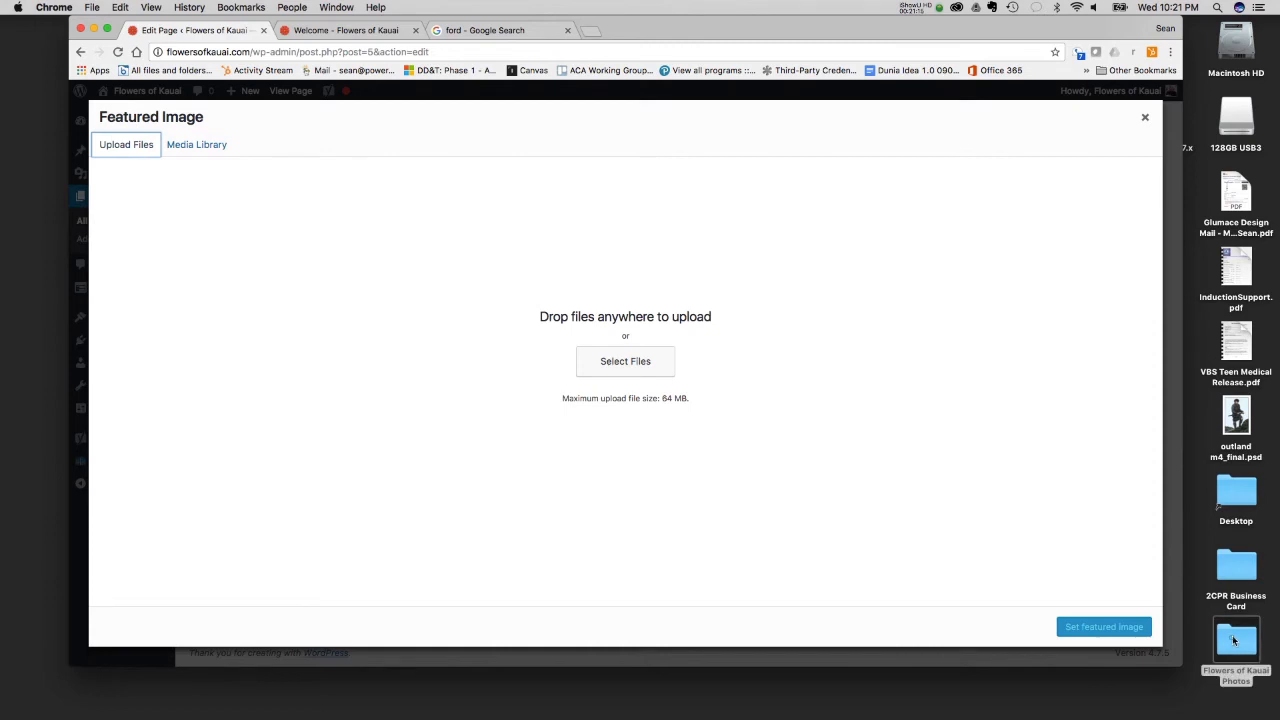
double_click(1240, 650)
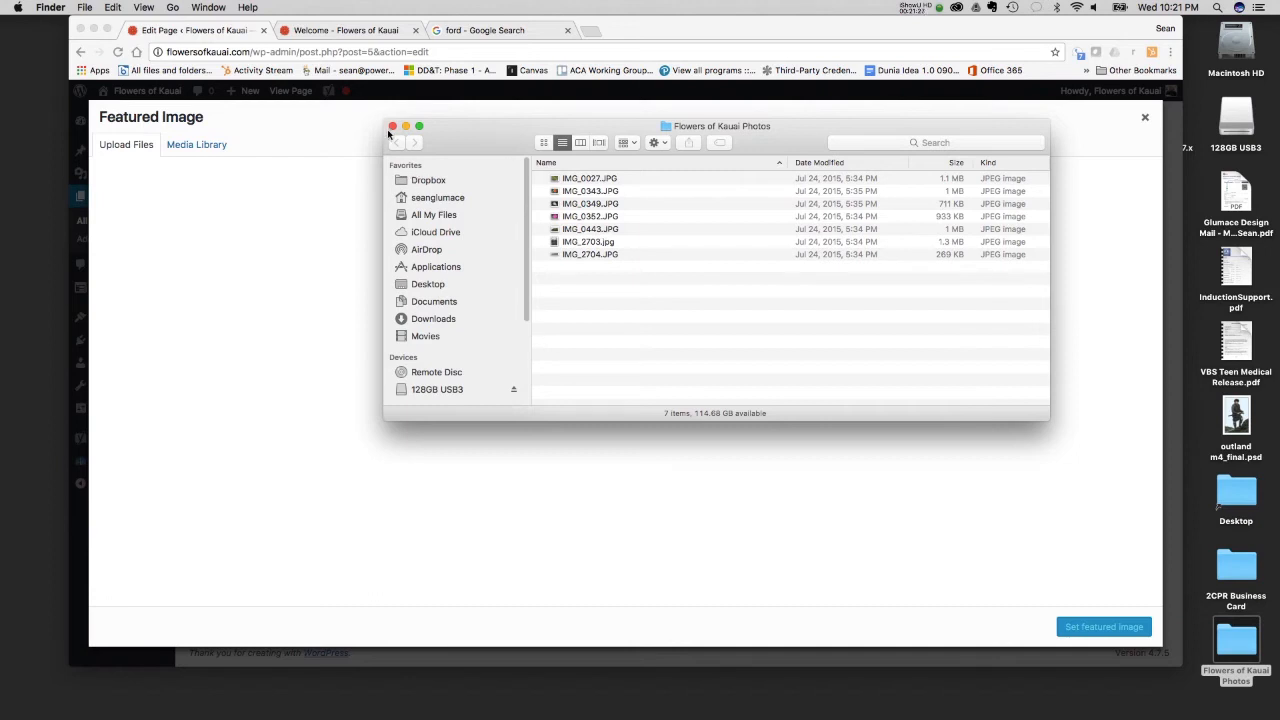
click(393, 127)
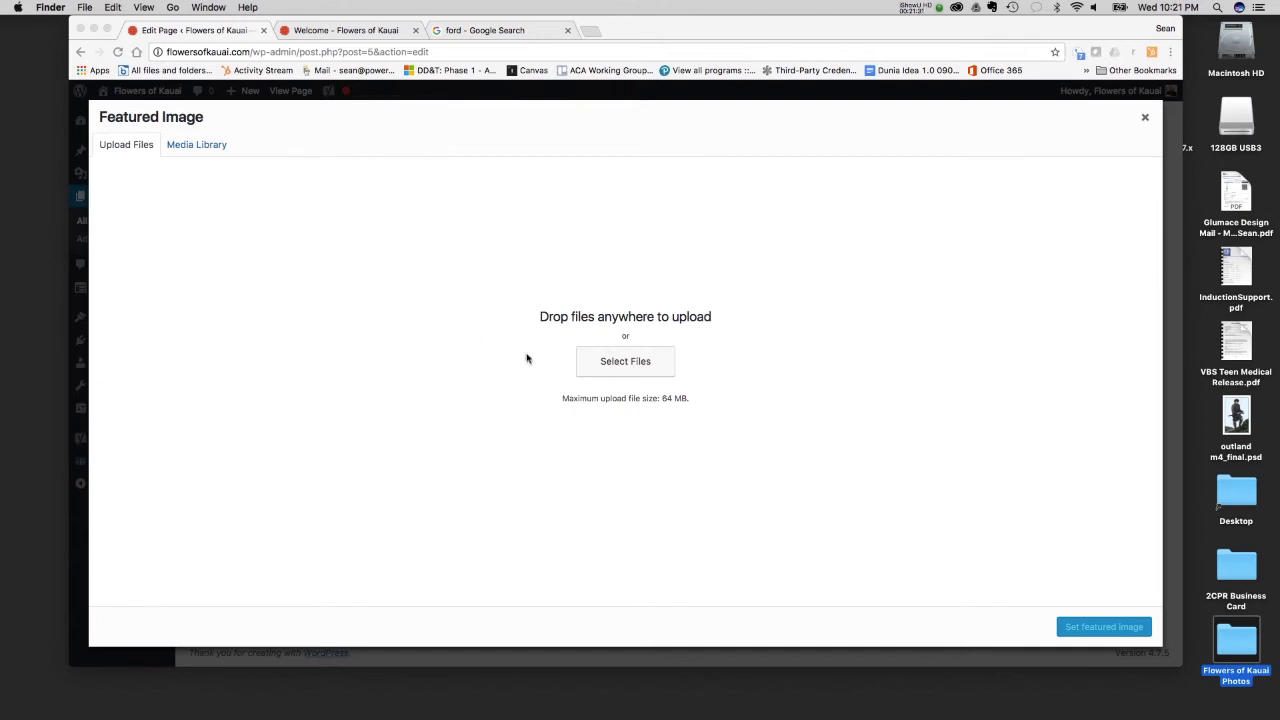
- Upload IMG_0349.JPG from the desktop folder Flowers of Kauai Photos to the media library, previewing the photo first
click(627, 361)
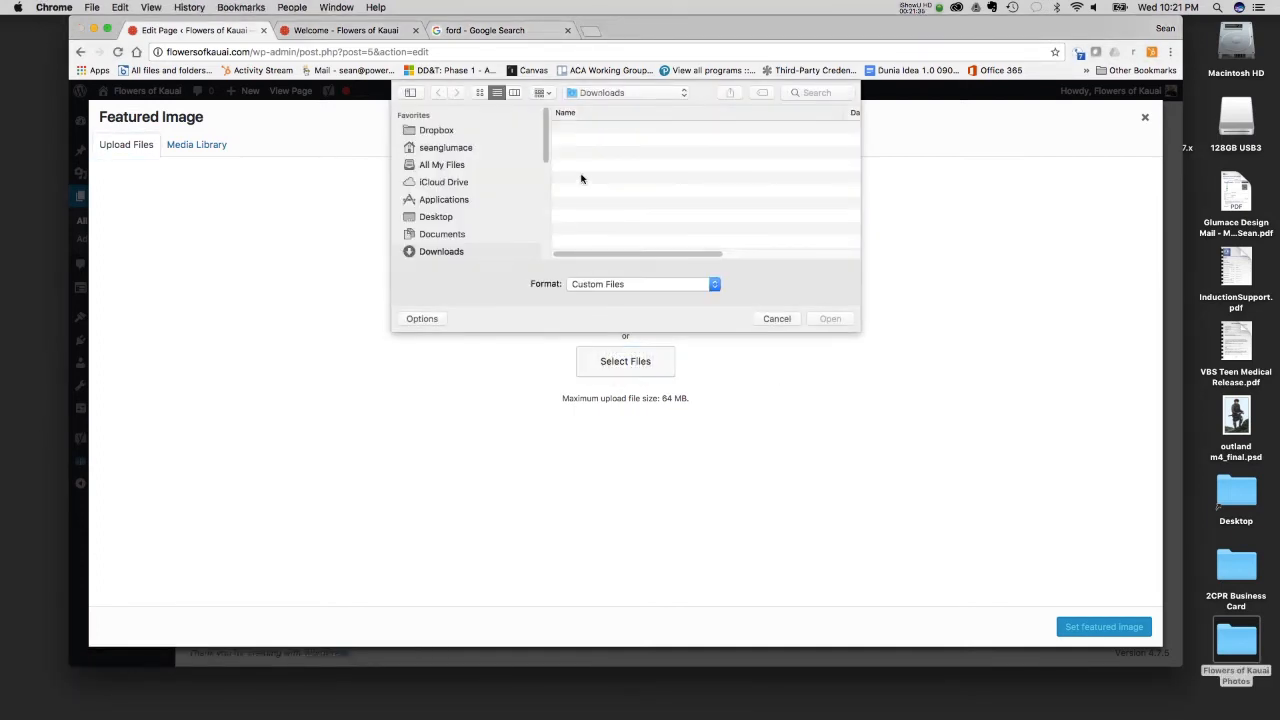
click(471, 217)
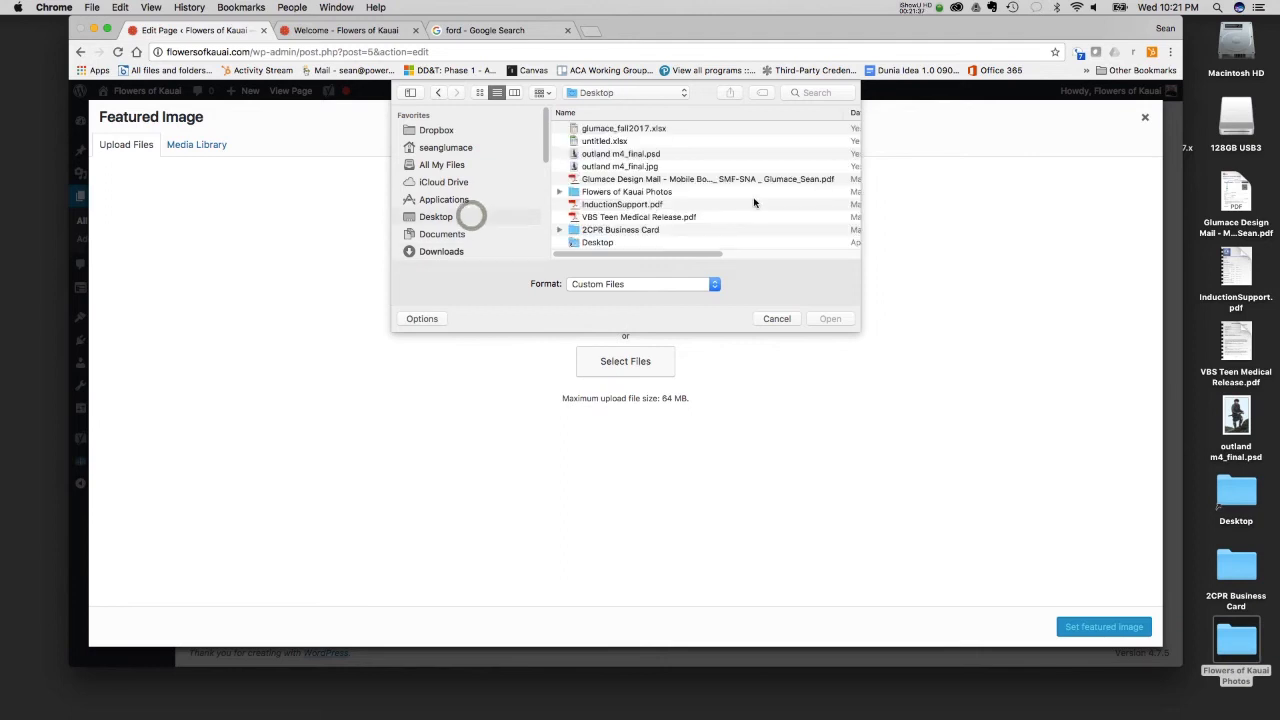
double_click(612, 192)
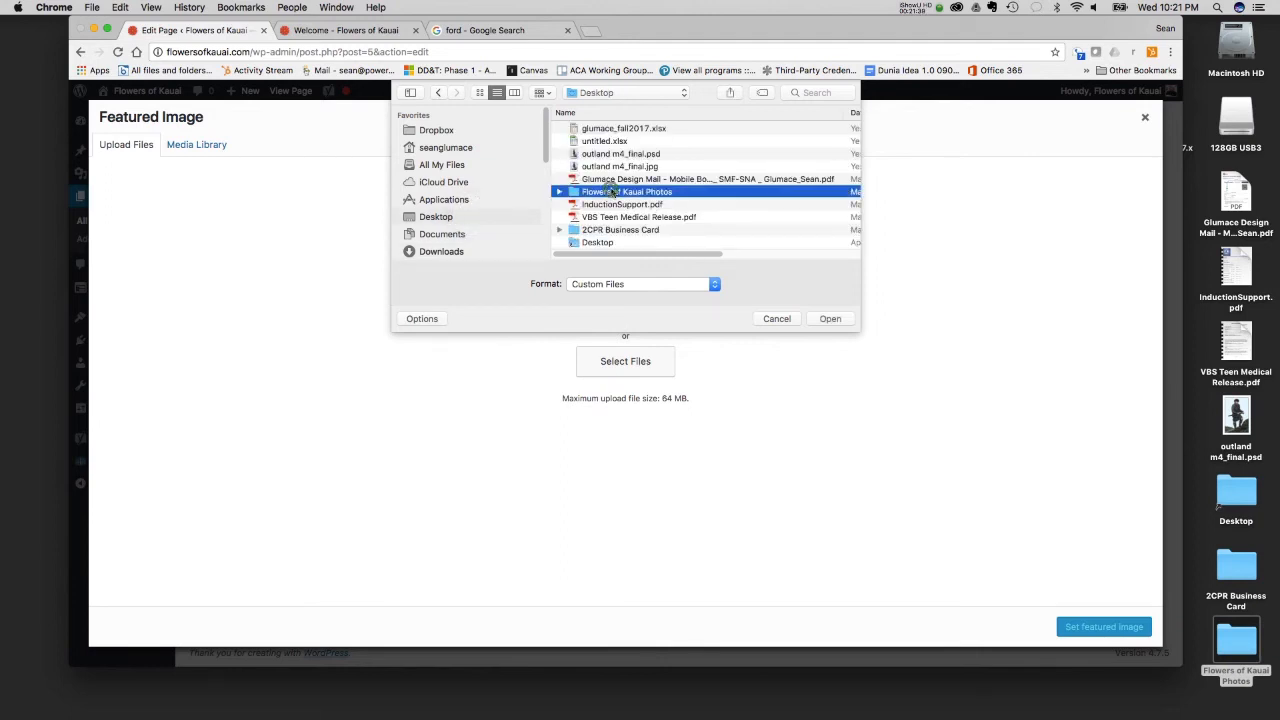
click(598, 156)
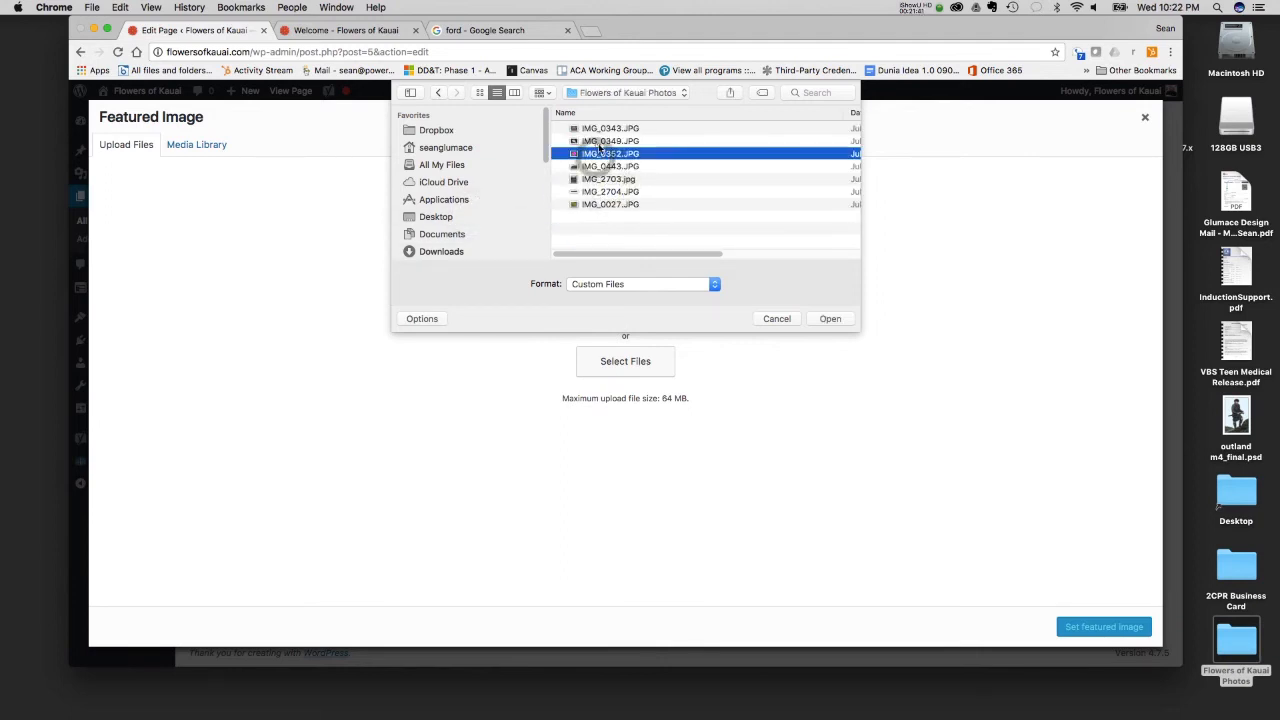
click(600, 142)
key(space)
key(space)
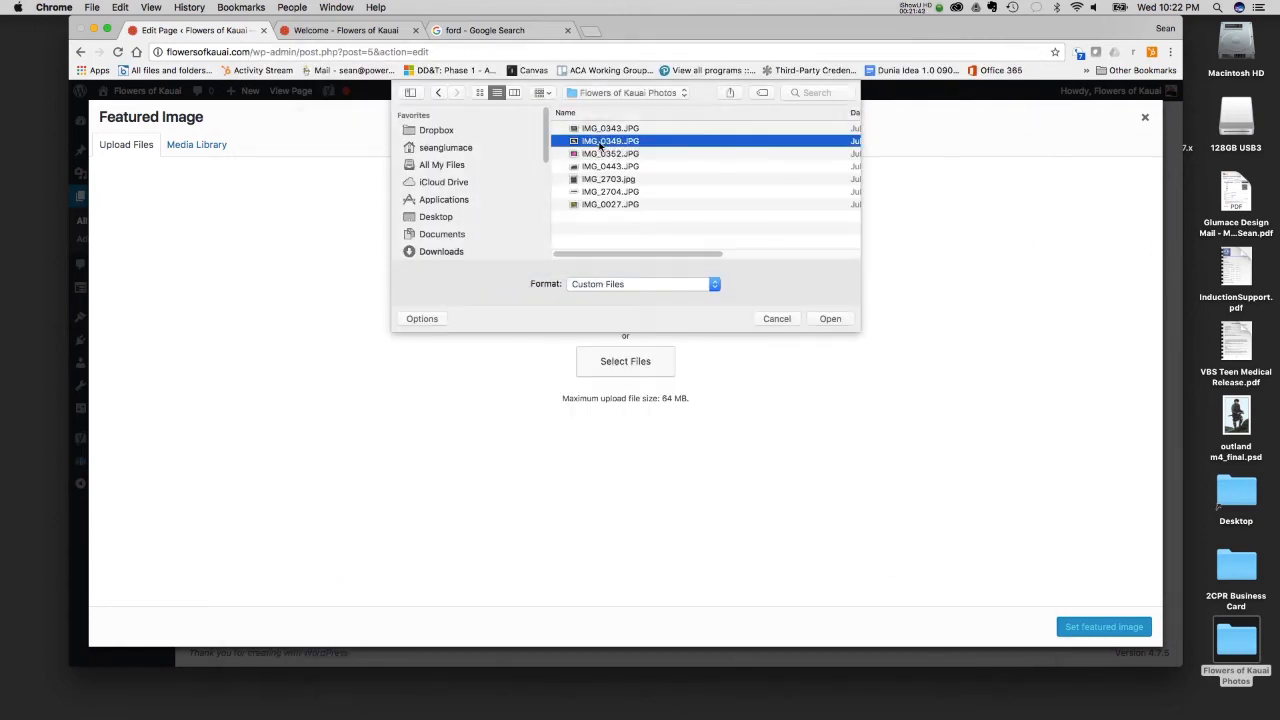
click(828, 320)
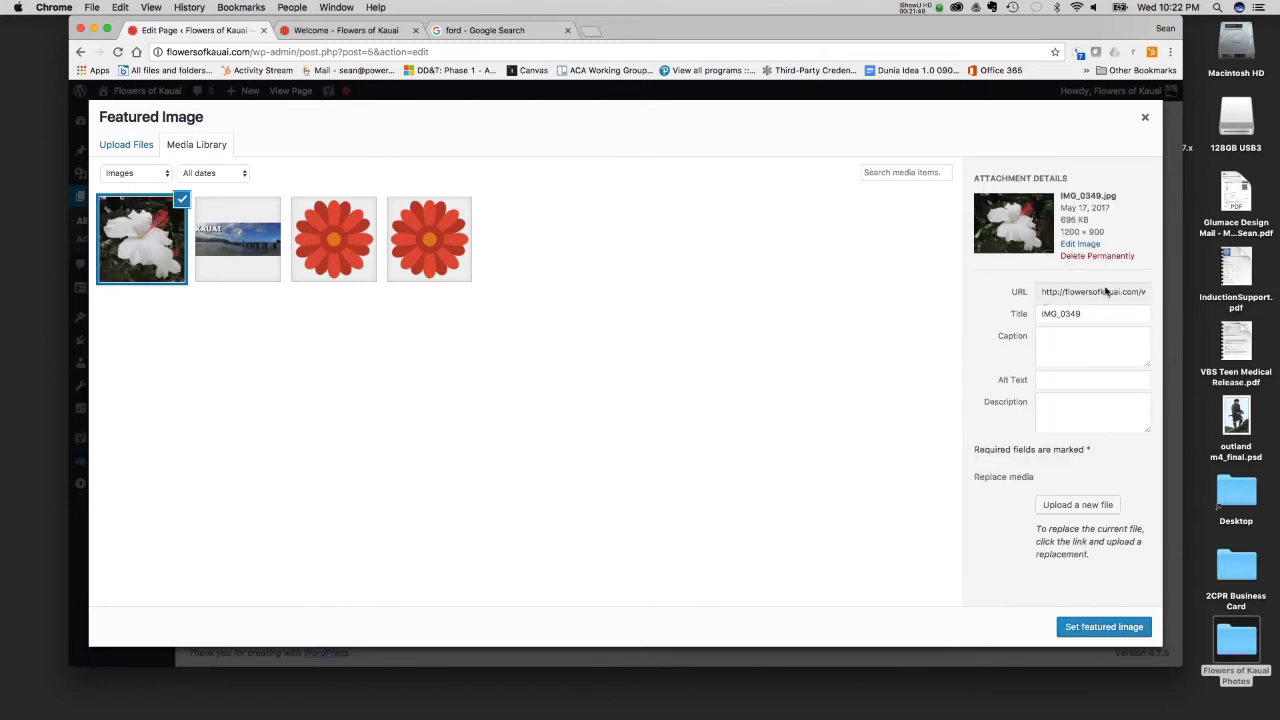
- Set the uploaded image's title and alt text to "White Flower" and its description to "This is a white flower."
double_click(1088, 313)
text(White Flower)
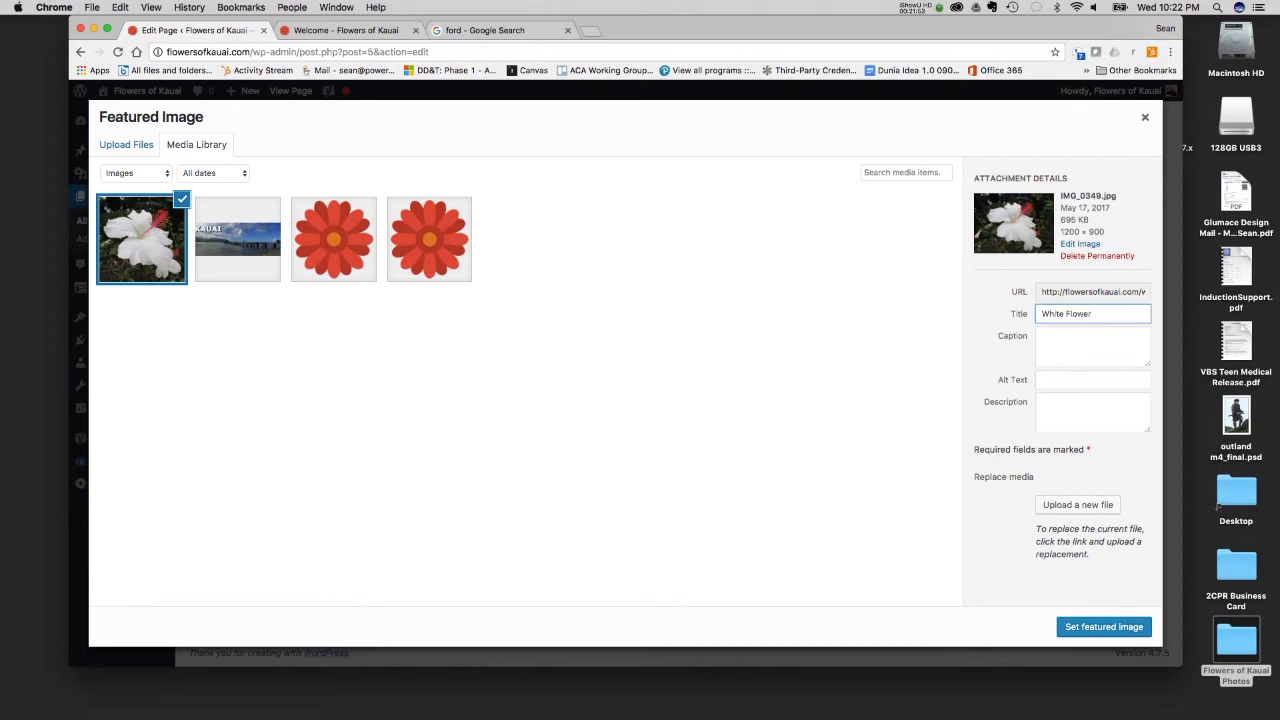
key(Tab)
key(Tab)
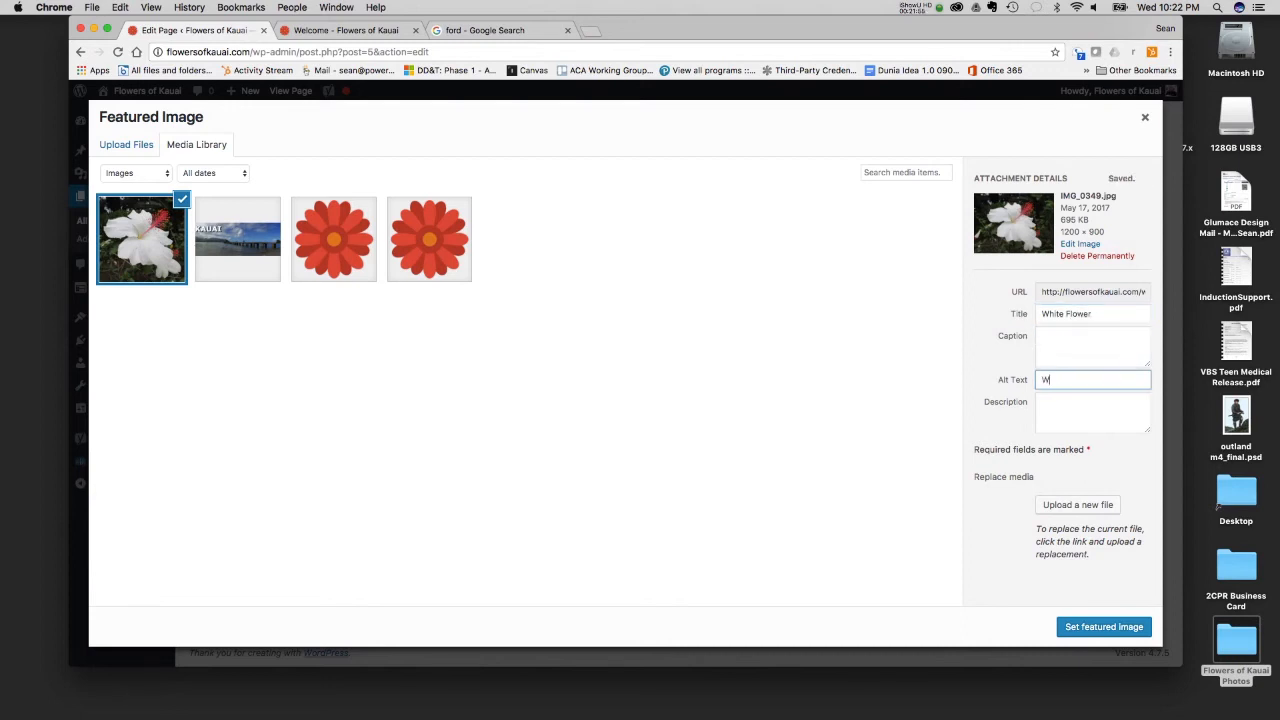
text(White Flower)
key(Tab)
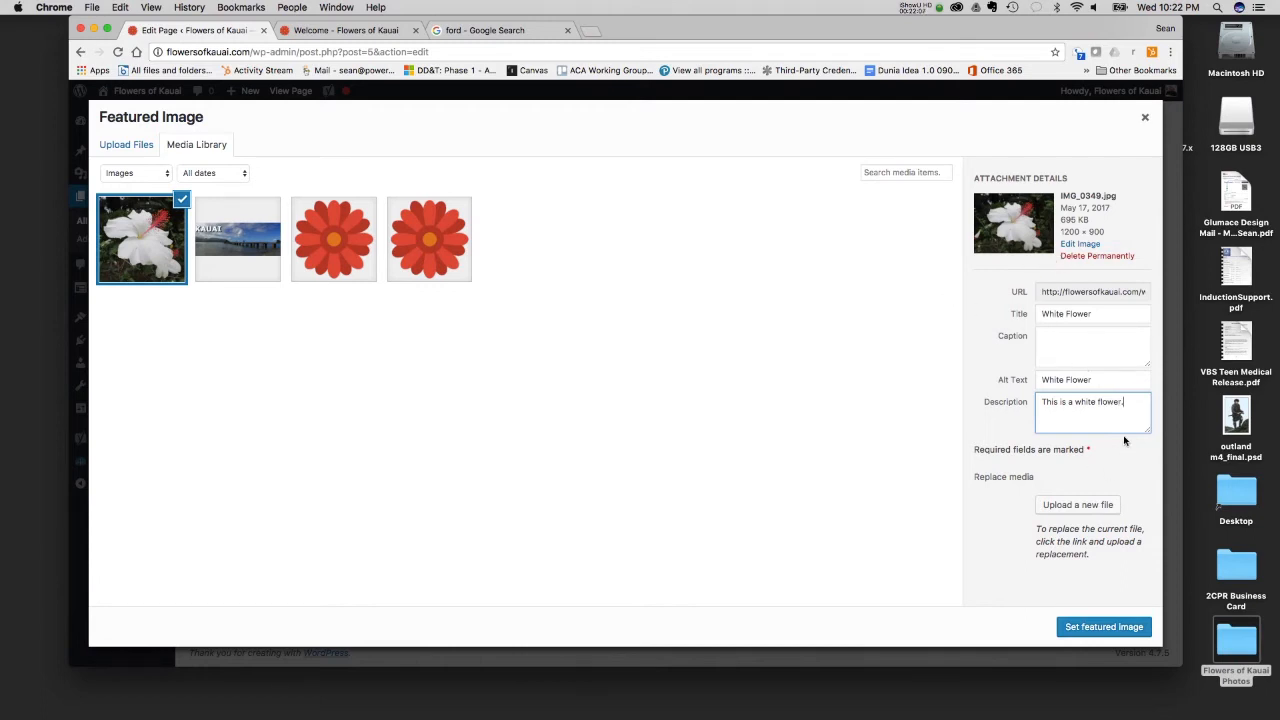
- Replace the uploaded image's media file with IMG_0352.JPG, using the option to just replace the file
click(1071, 508)
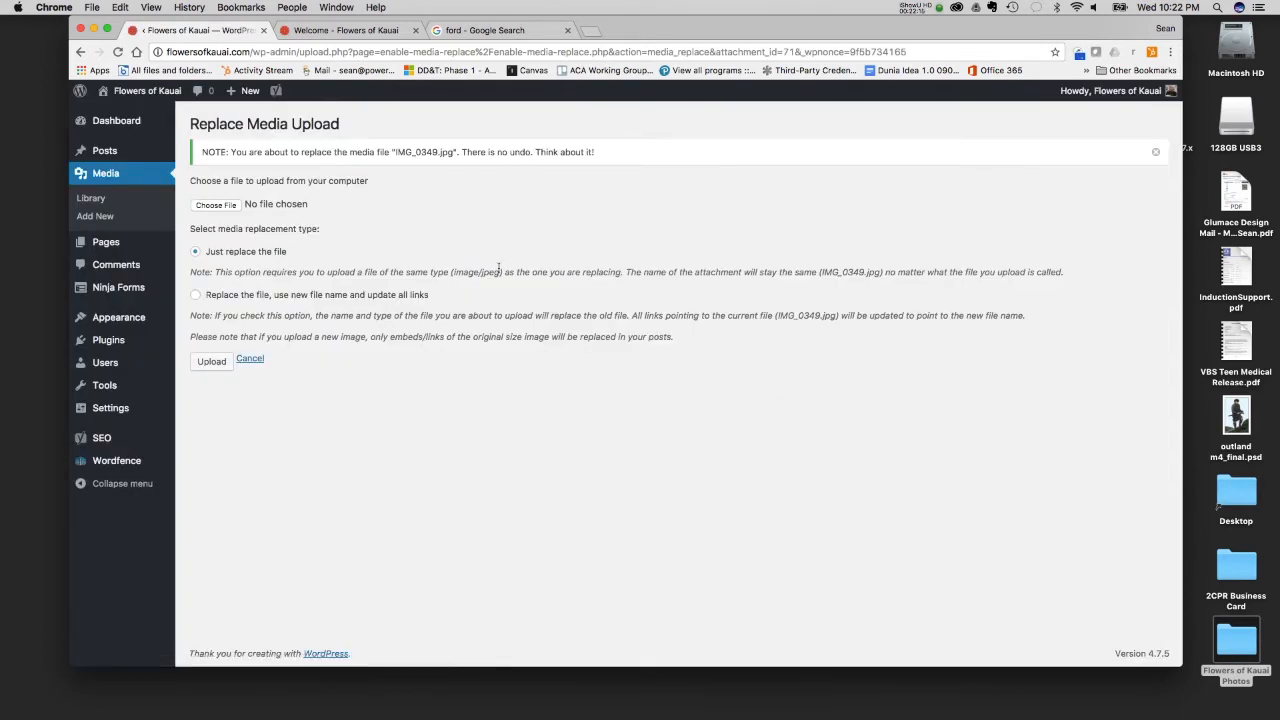
click(216, 204)
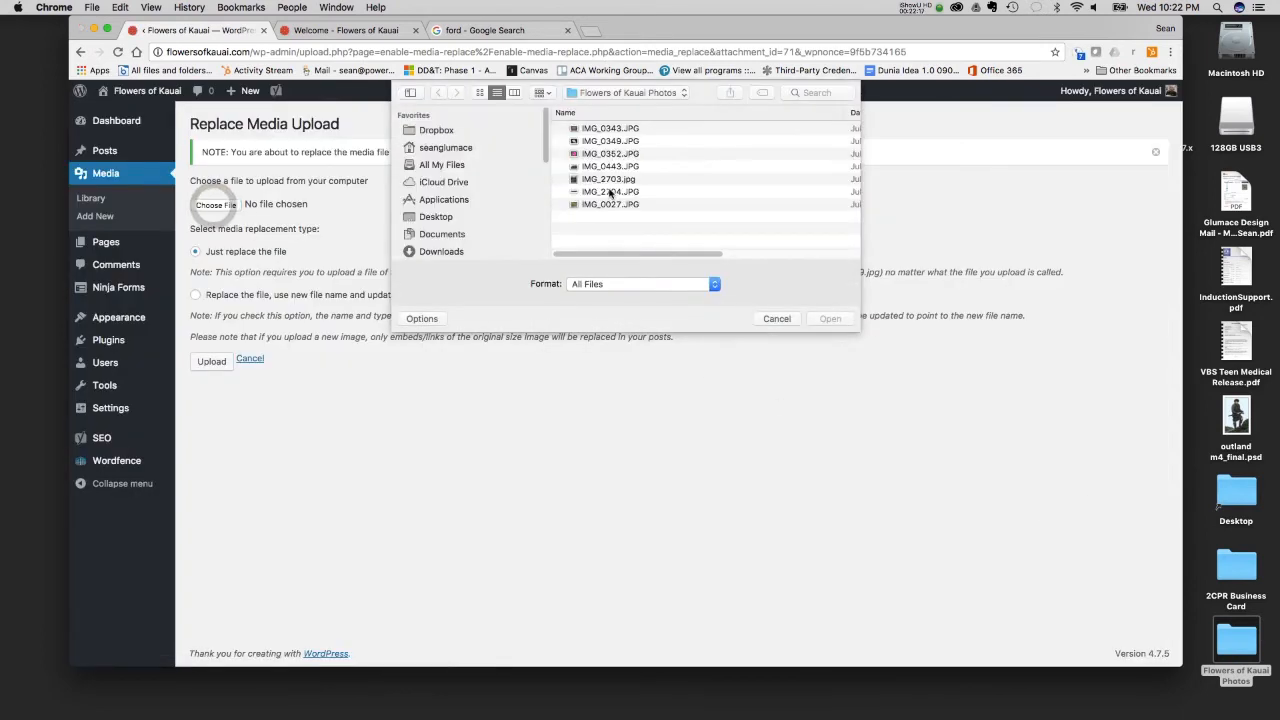
double_click(610, 153)
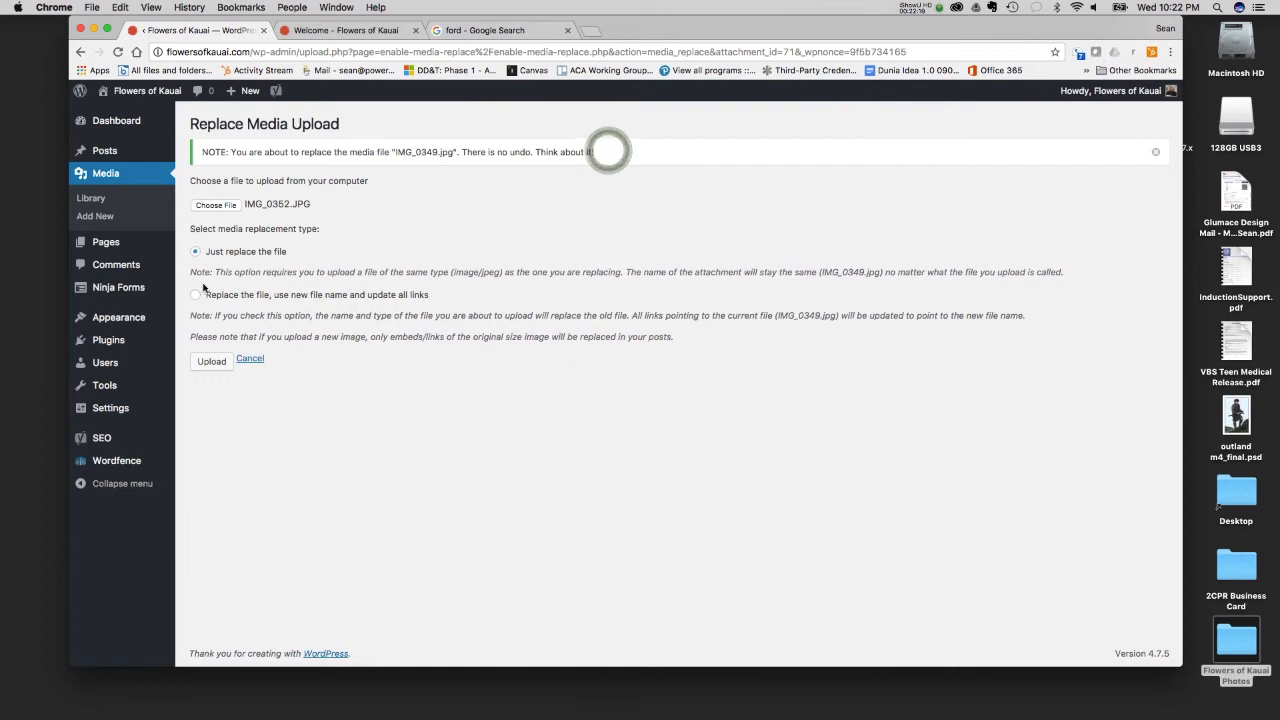
click(213, 361)
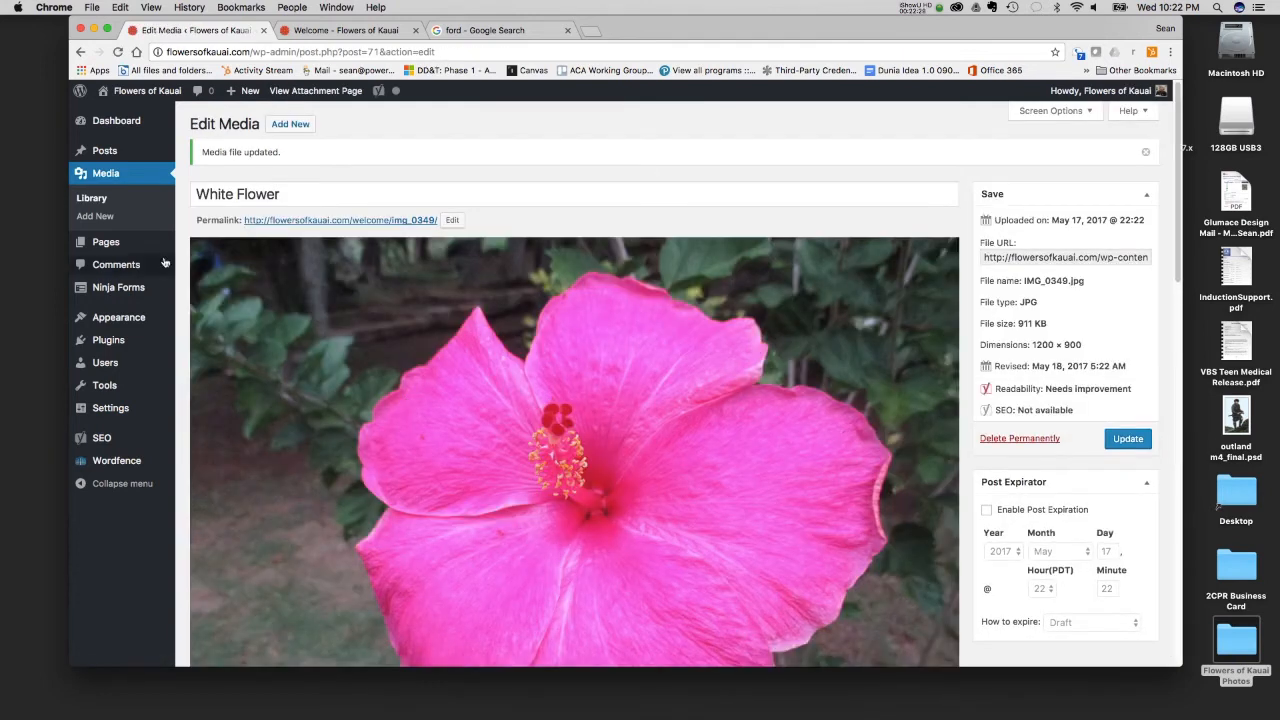
- Reopen the Welcome page for editing and set the White Flower media item as its featured image
mouse_move(137, 247)
click(203, 245)
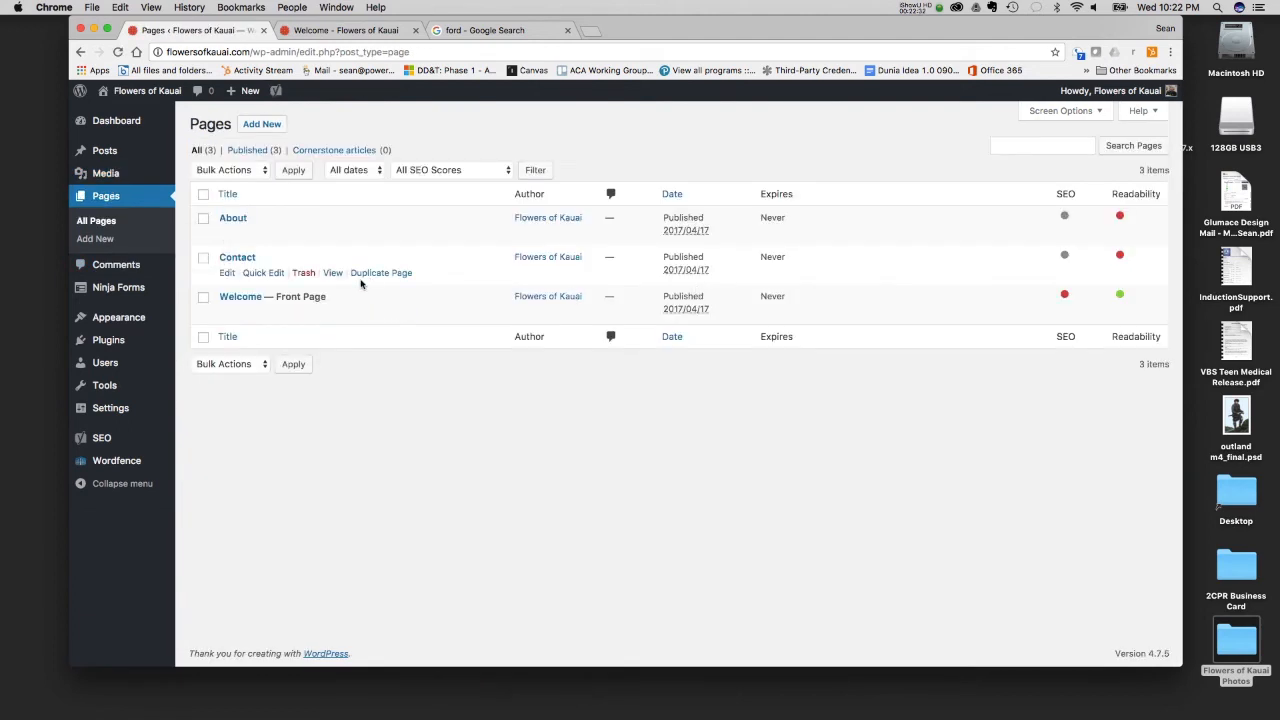
click(238, 297)
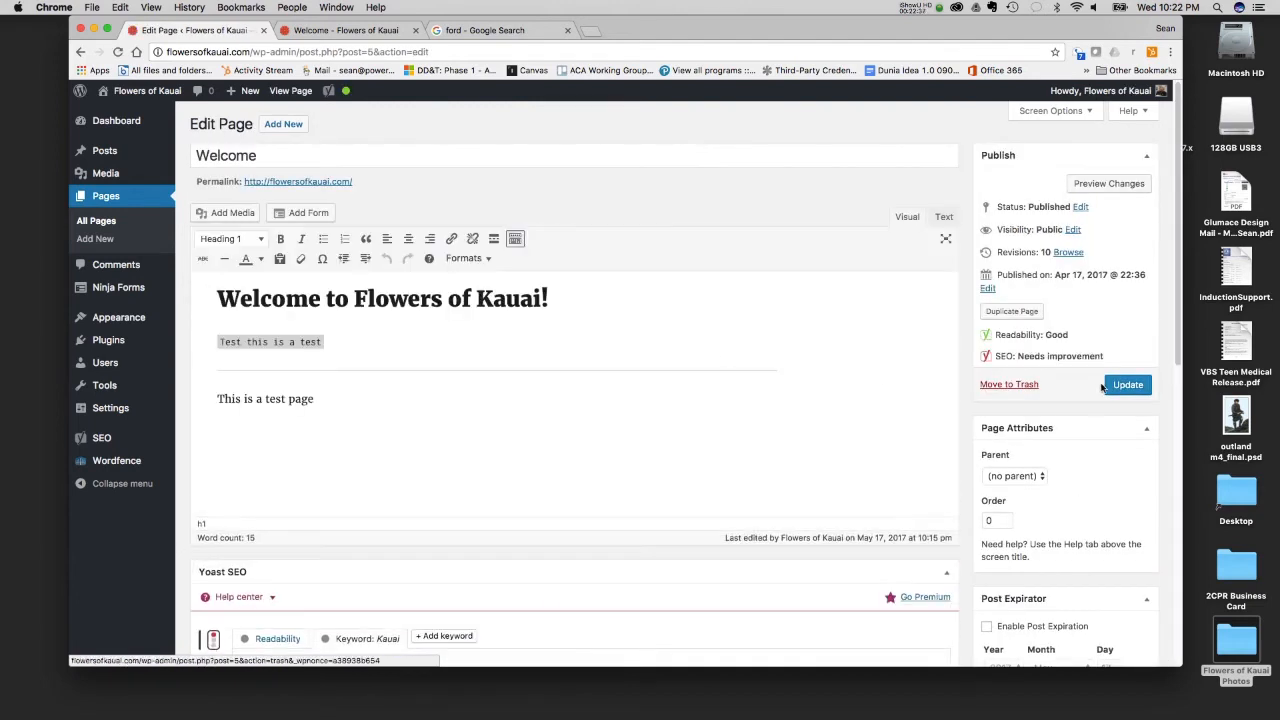
scroll(1085, 374, down, 10)
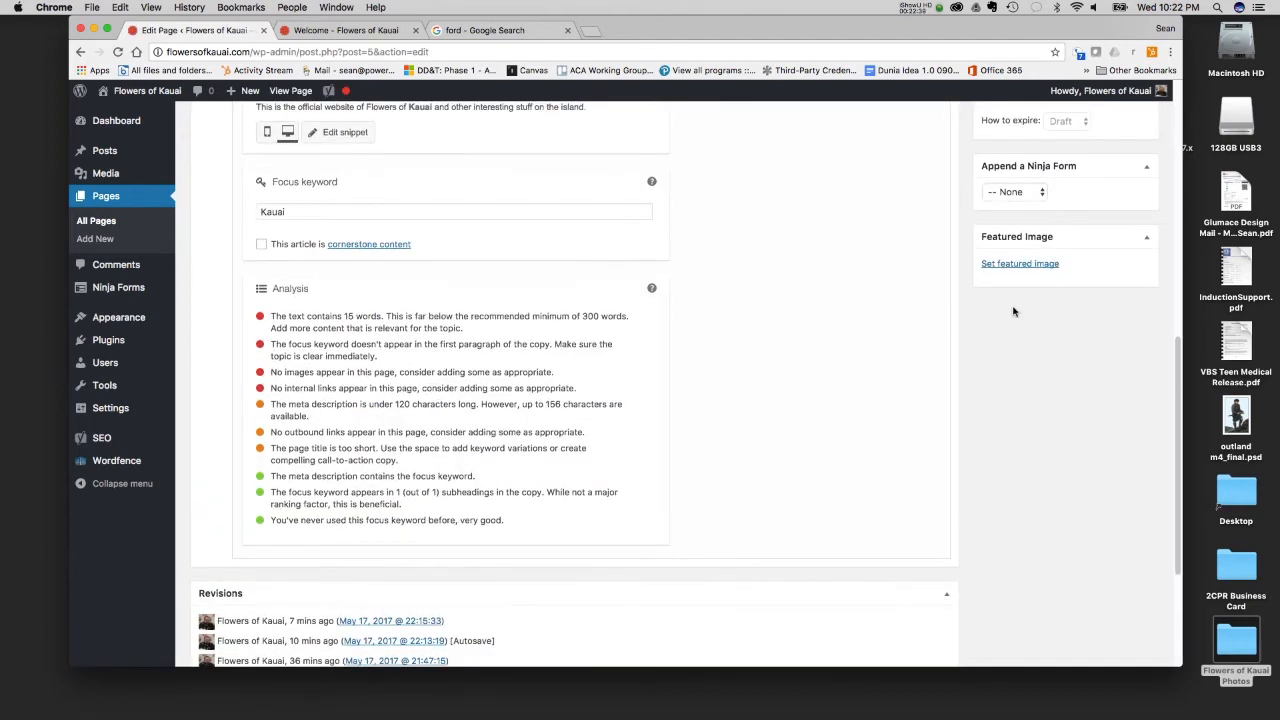
click(1013, 266)
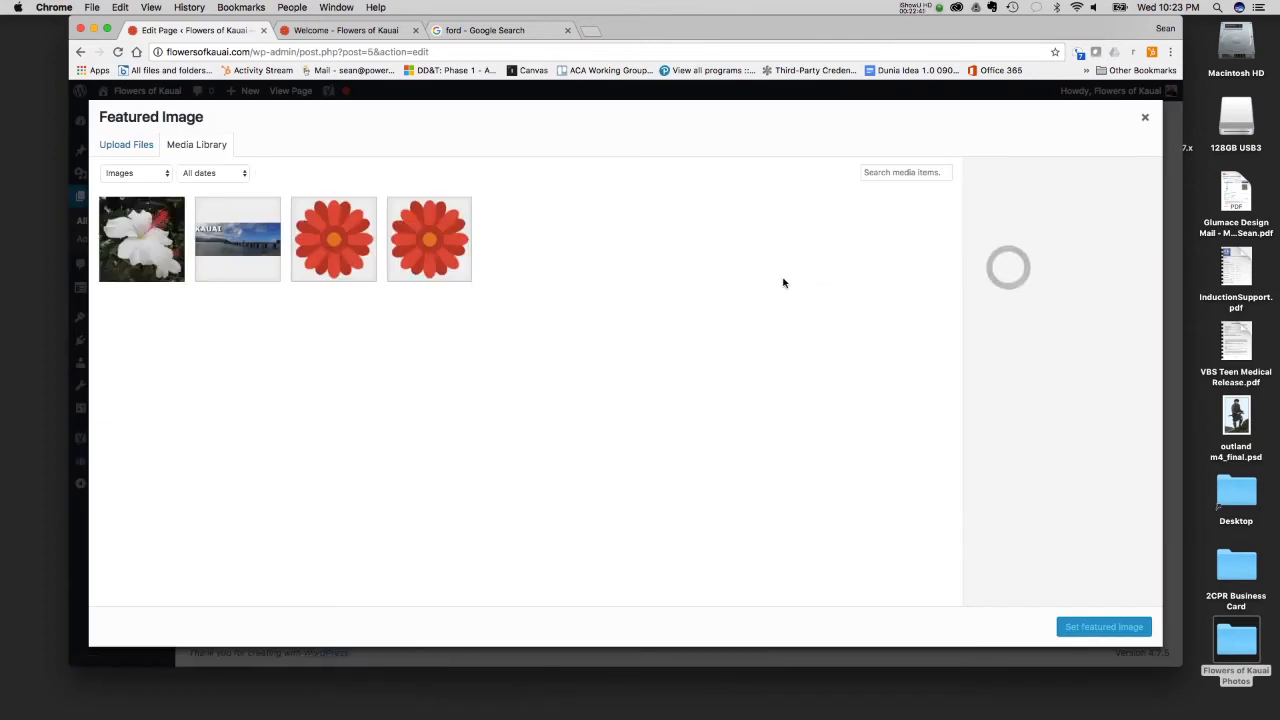
click(139, 237)
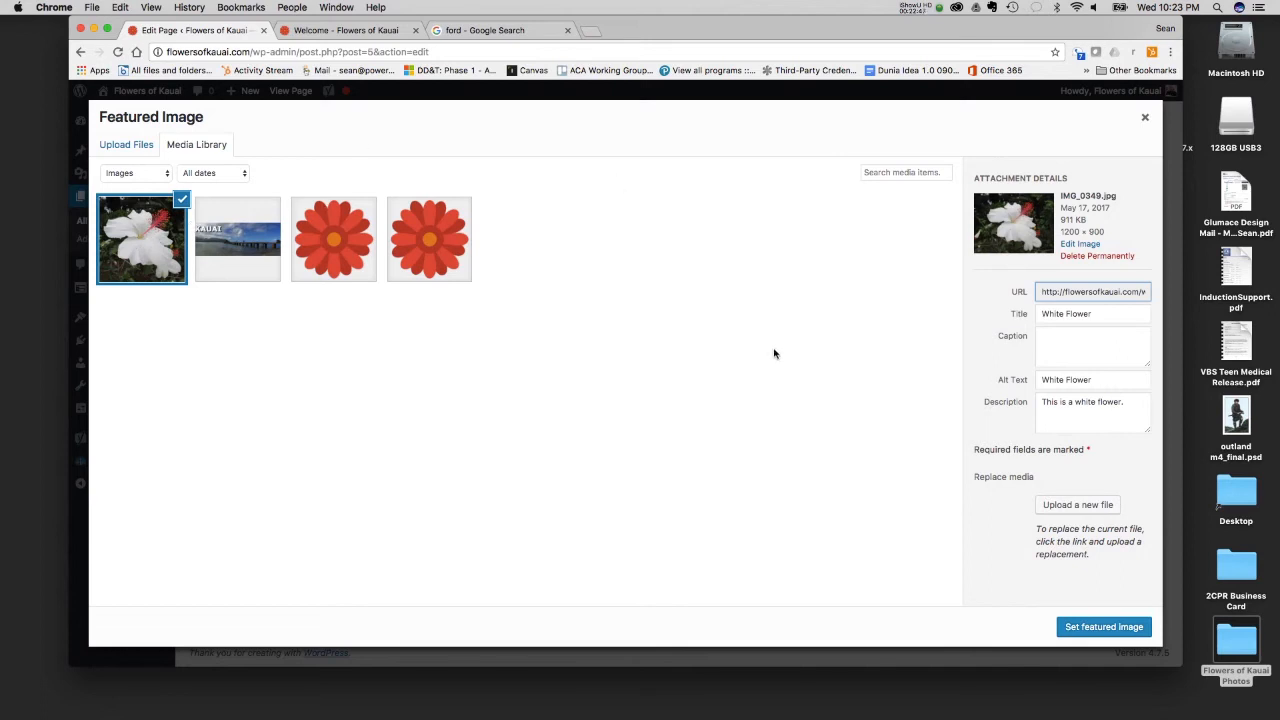
click(1092, 630)
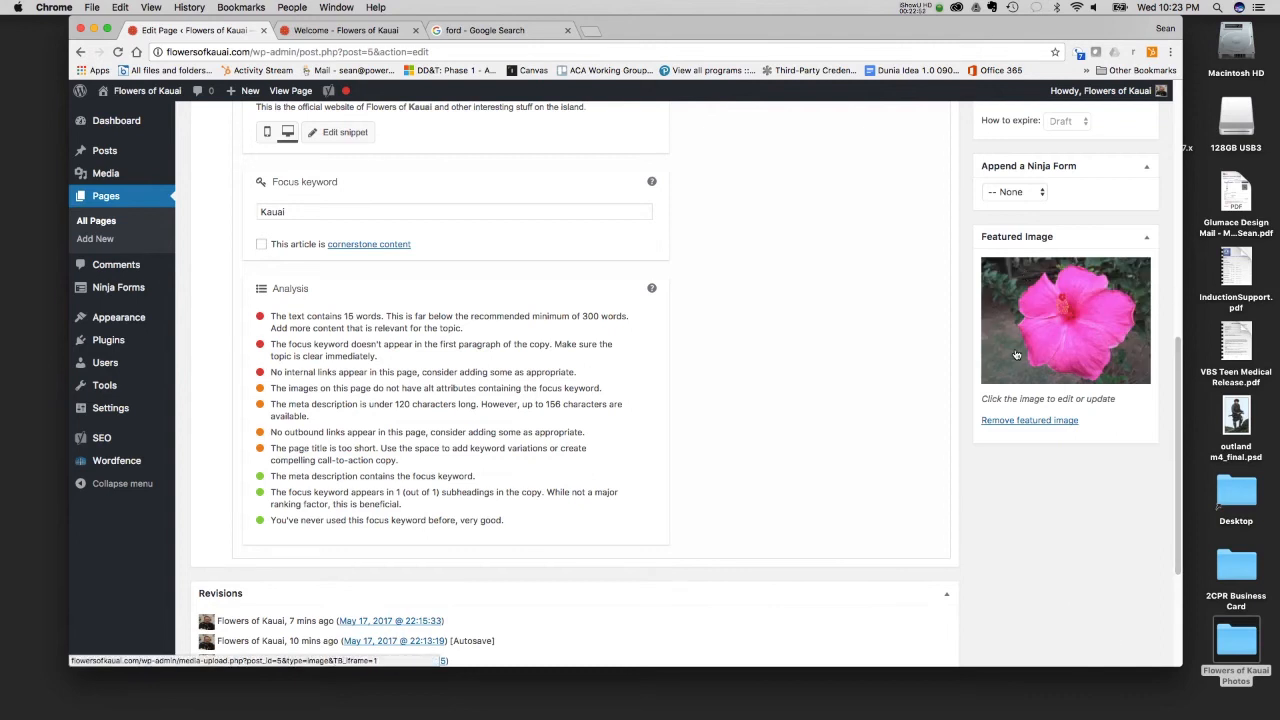
- Update the Welcome page and reload the live Flowers of Kauai site to check the featured image
scroll(1015, 355, down, 3)
scroll(1015, 354, up, 15)
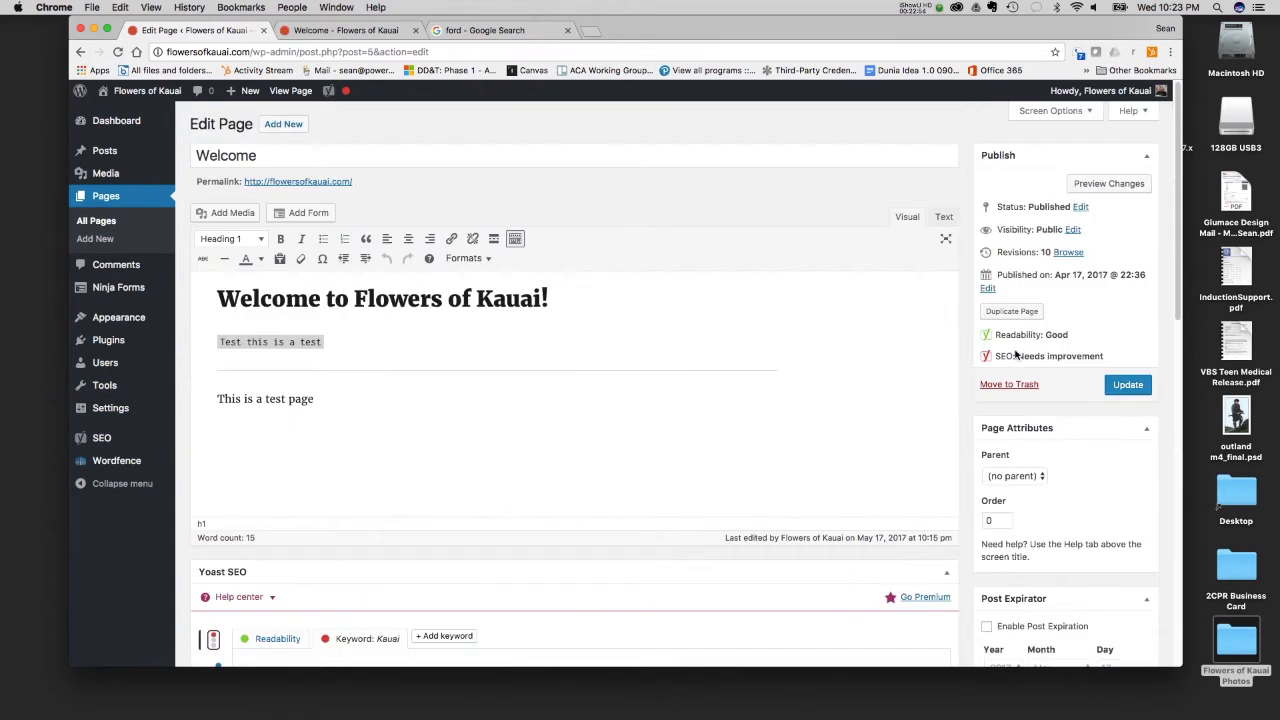
click(1130, 390)
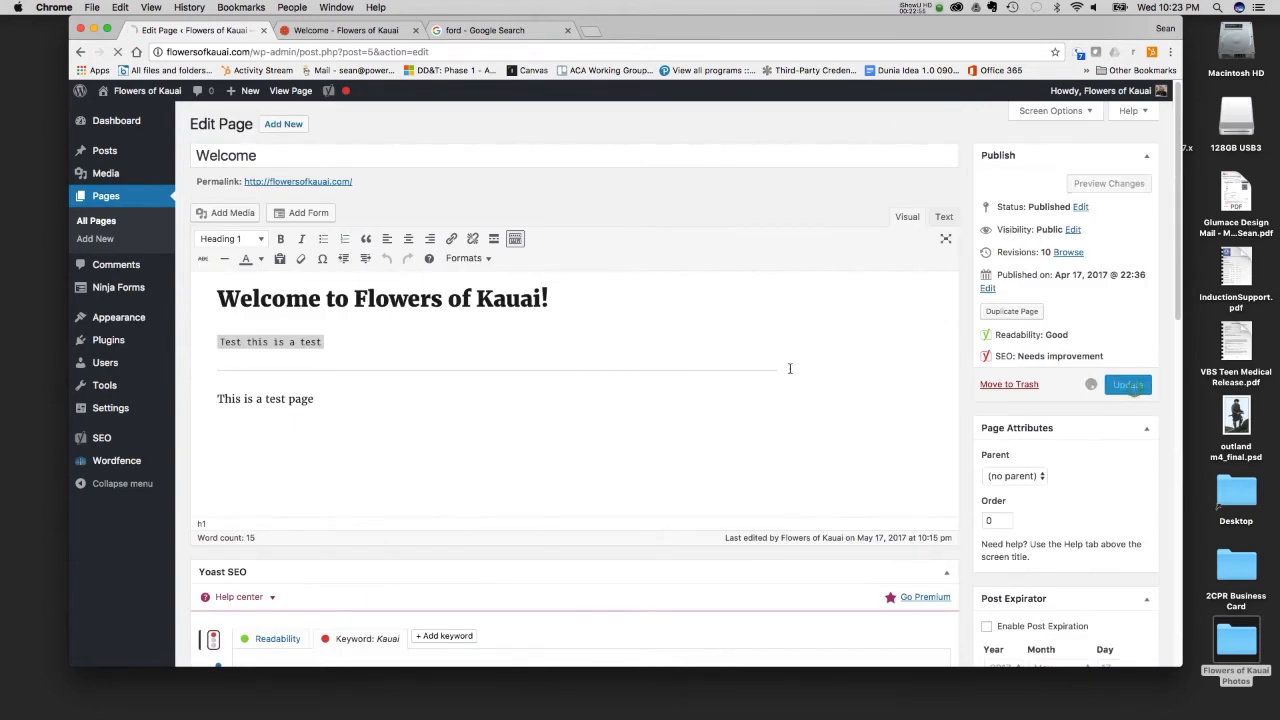
click(350, 30)
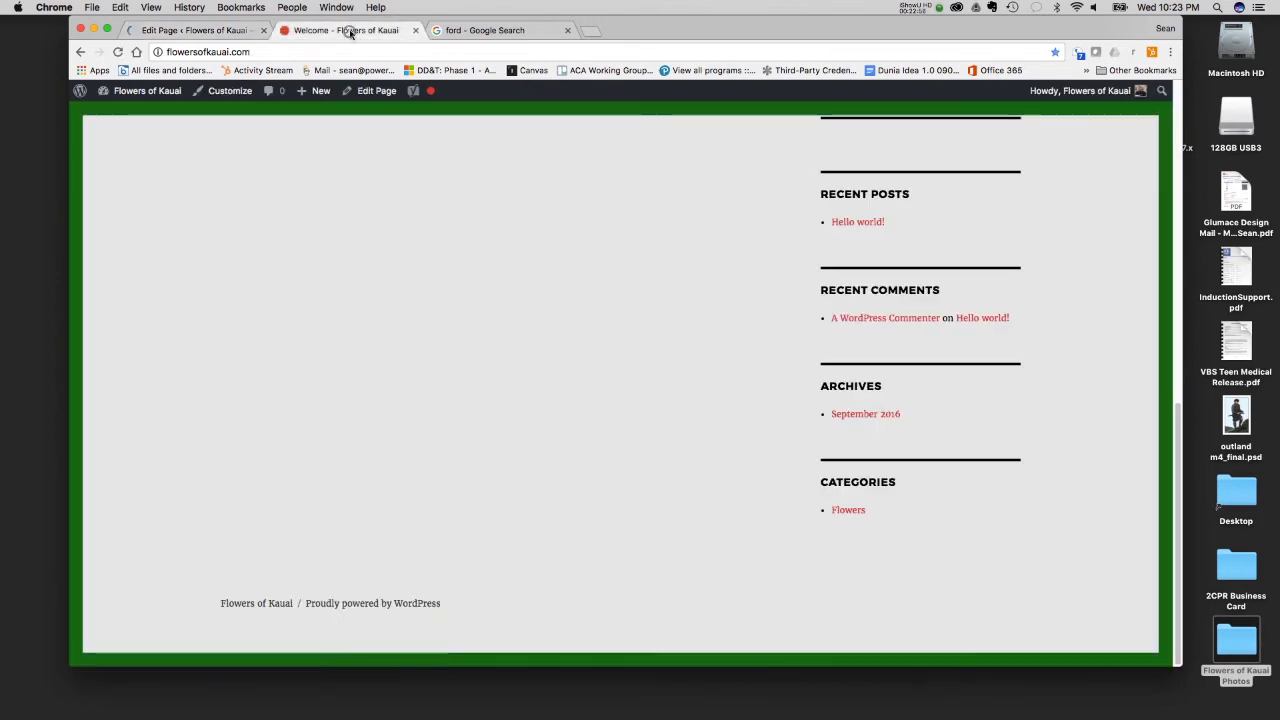
click(117, 51)
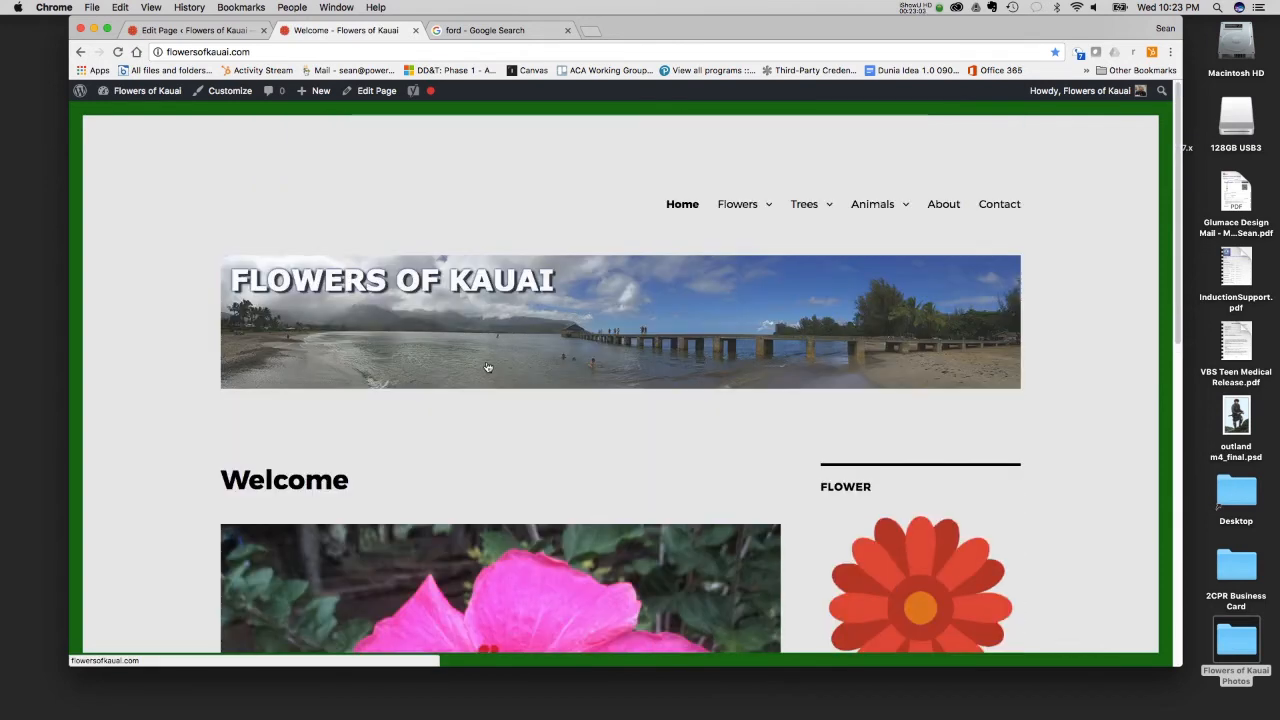
- Examine the featured image and the page content below it on the live Welcome page
scroll(453, 375, down, 3)
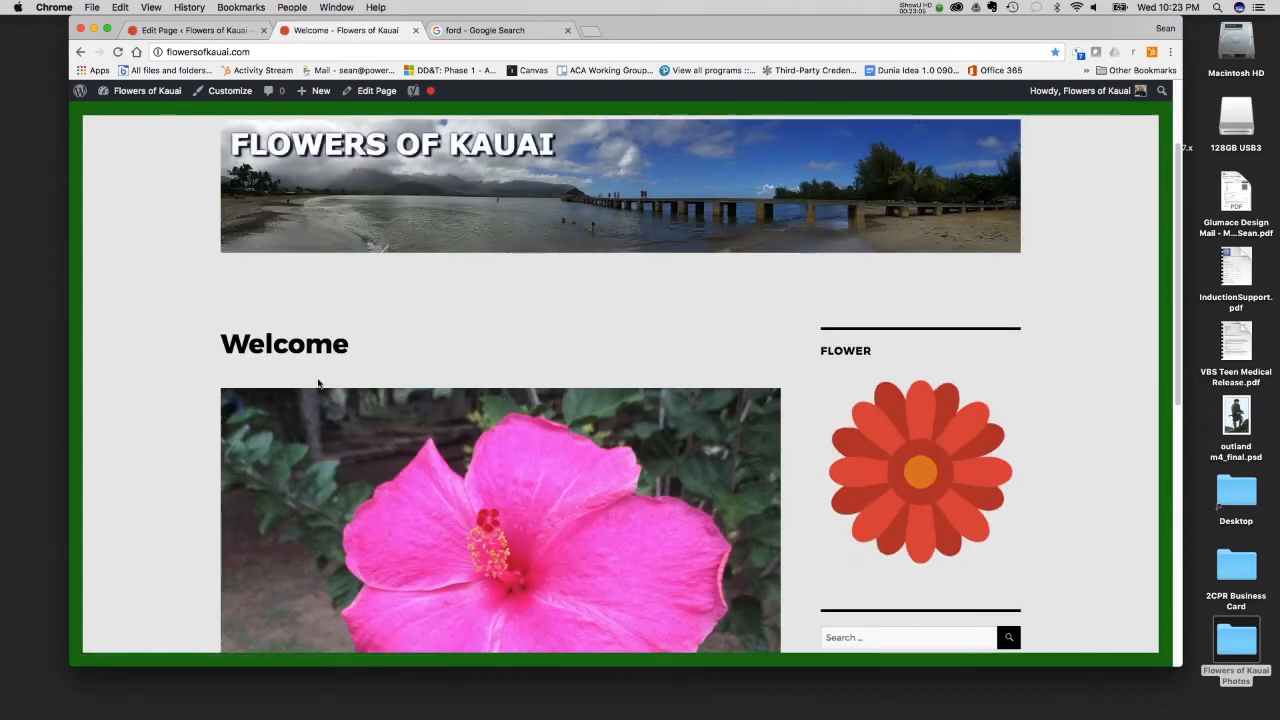
scroll(320, 380, down, 9)
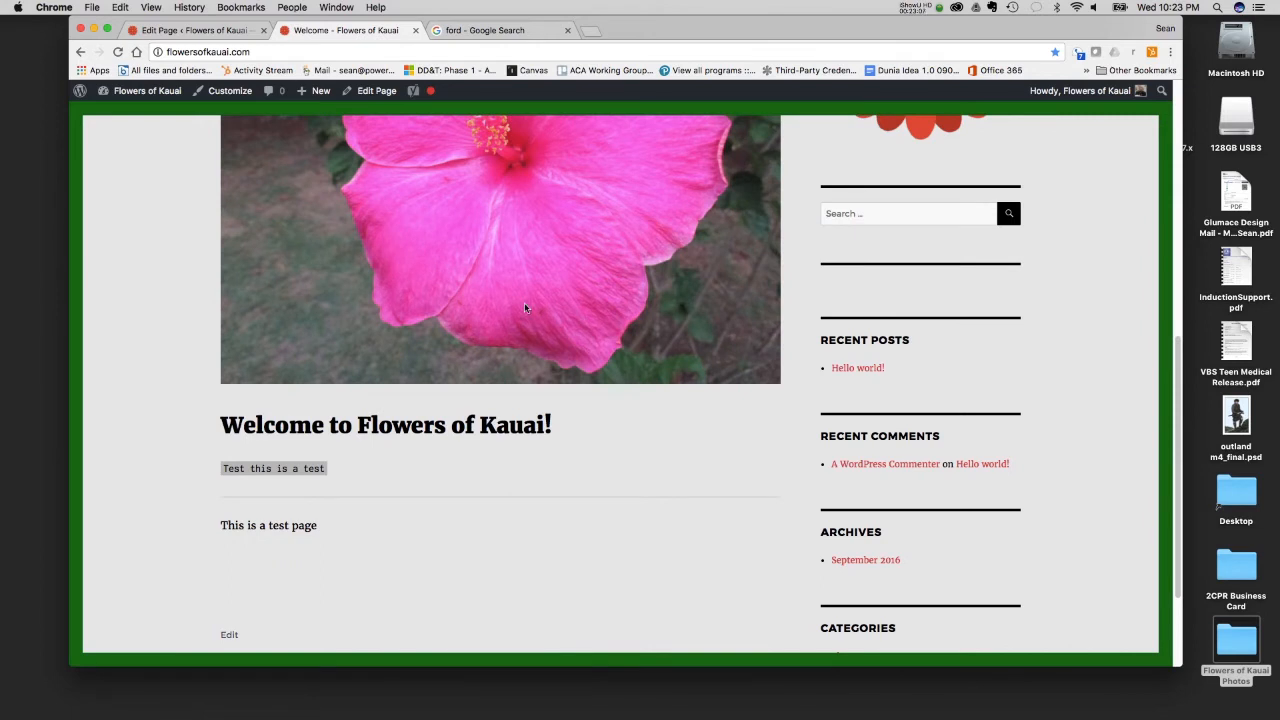
scroll(520, 295, up, 11)
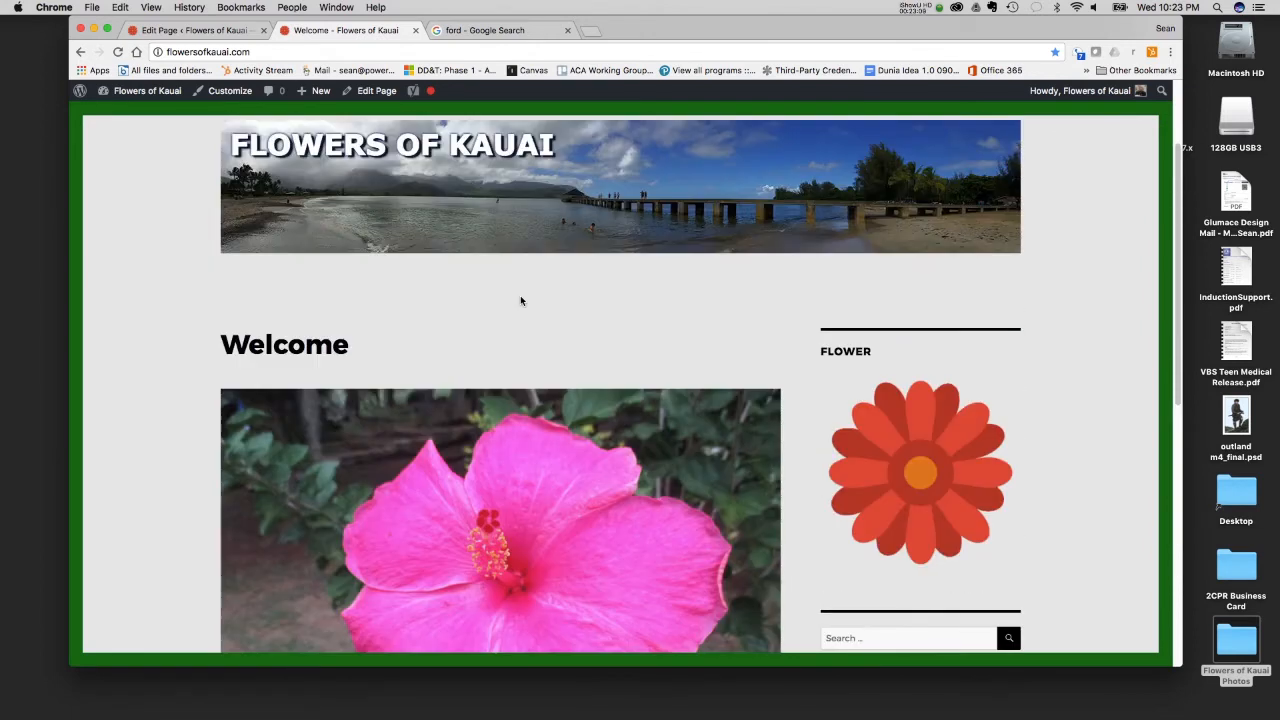
scroll(520, 295, down, 5)
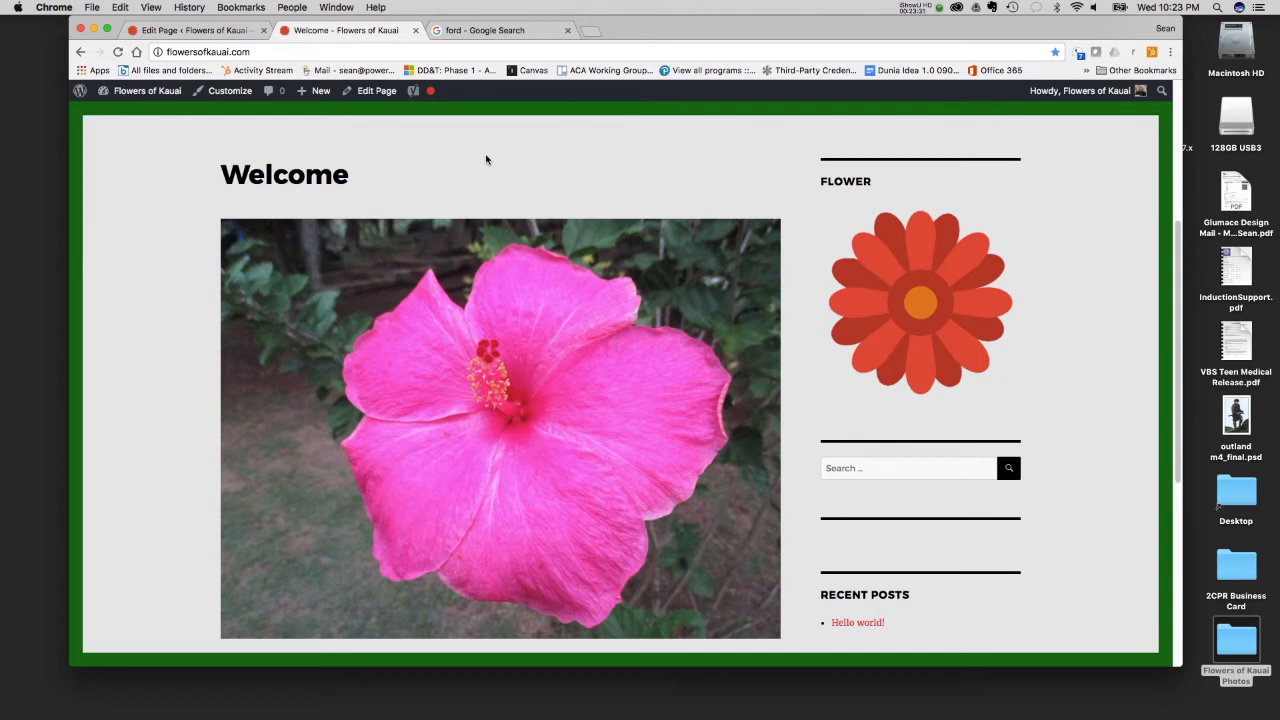
- In the Welcome page editor, remove the featured image and delete the two test lines and divider below the heading
click(168, 31)
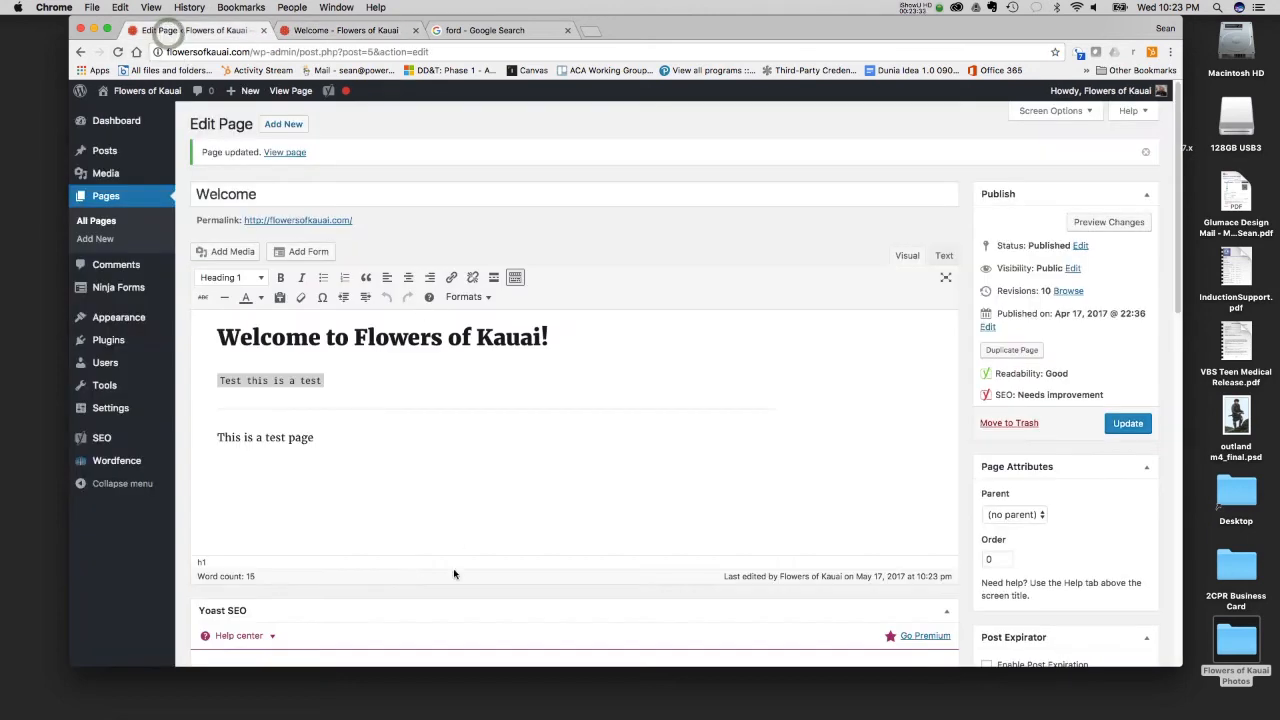
scroll(484, 507, down, 15)
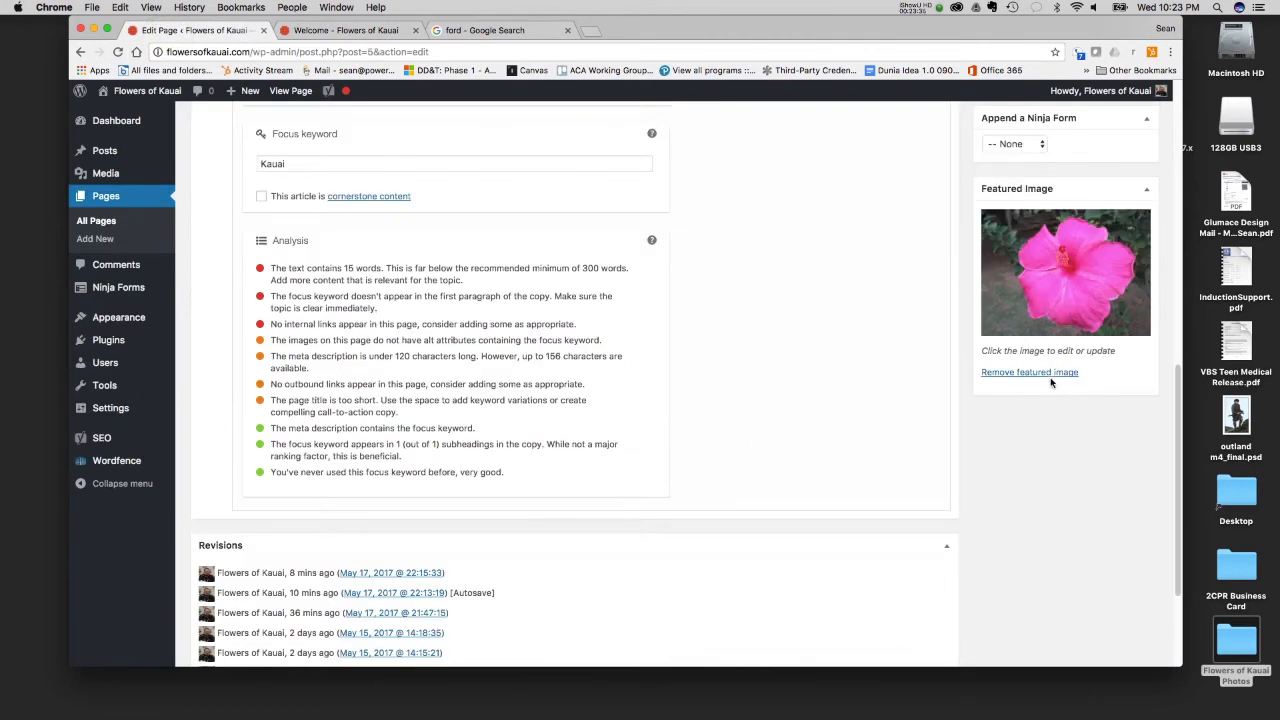
click(1043, 372)
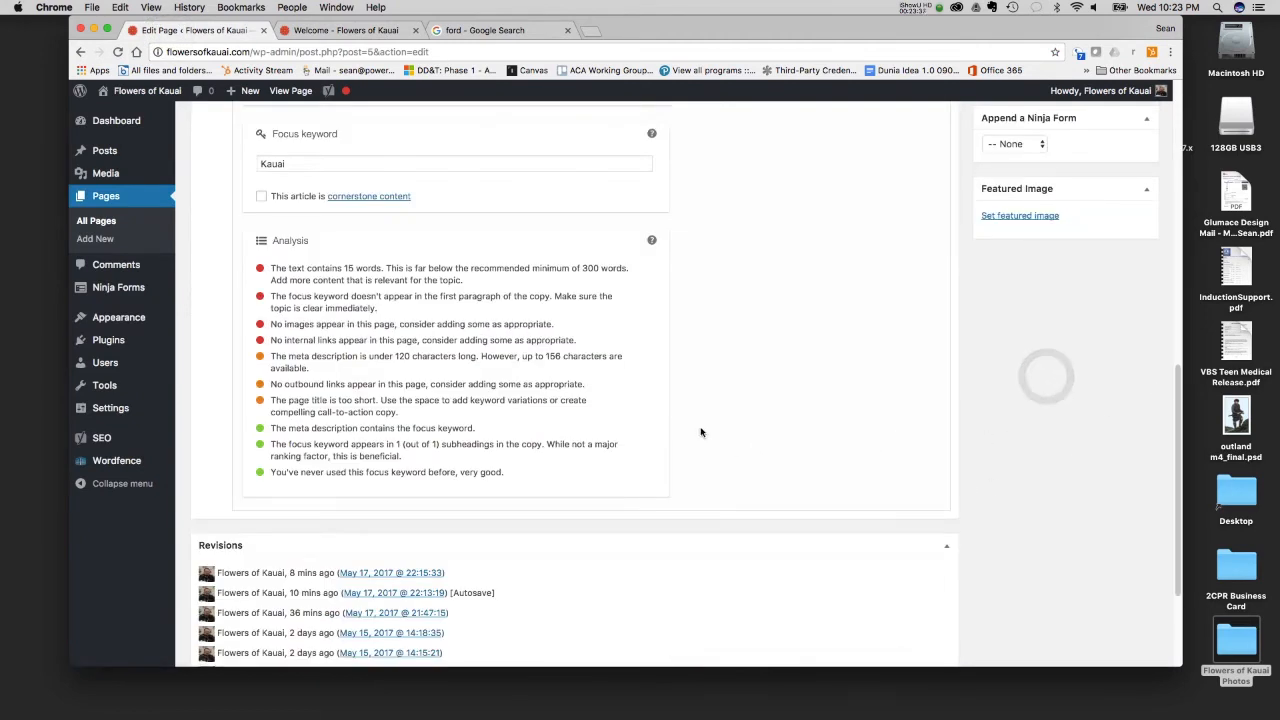
drag(337, 448, 218, 381)
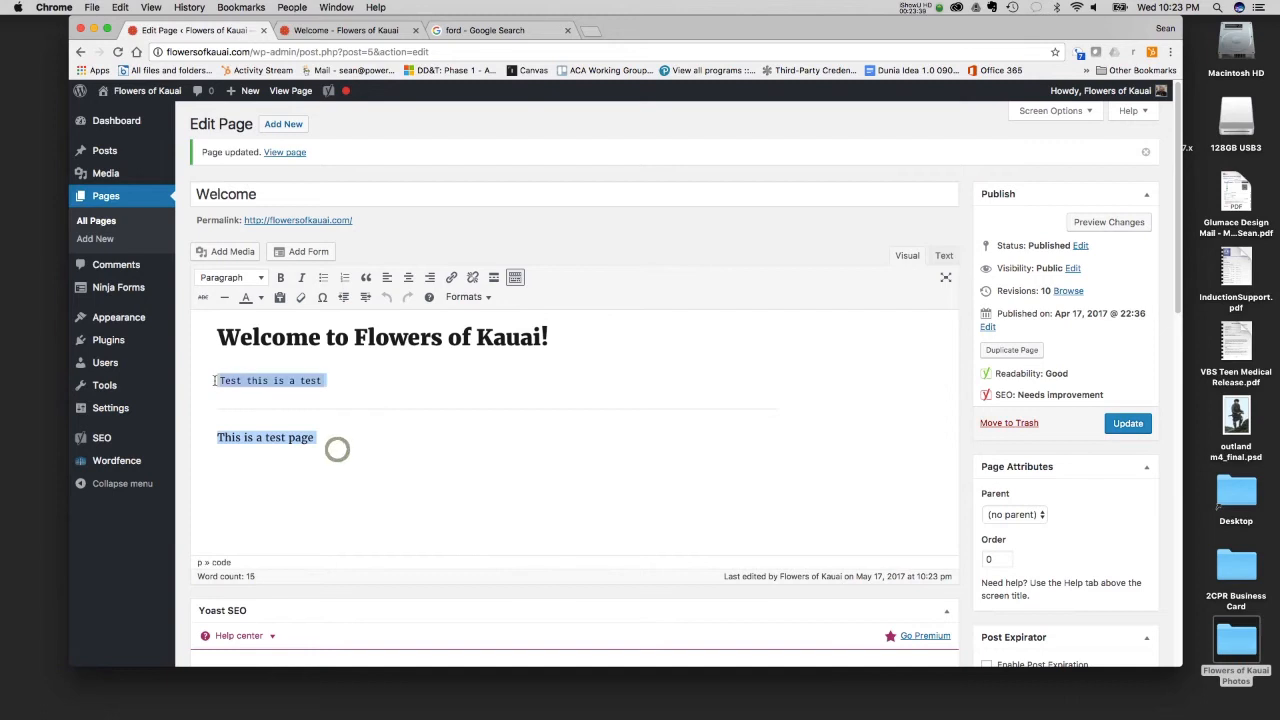
key(BackSpace)
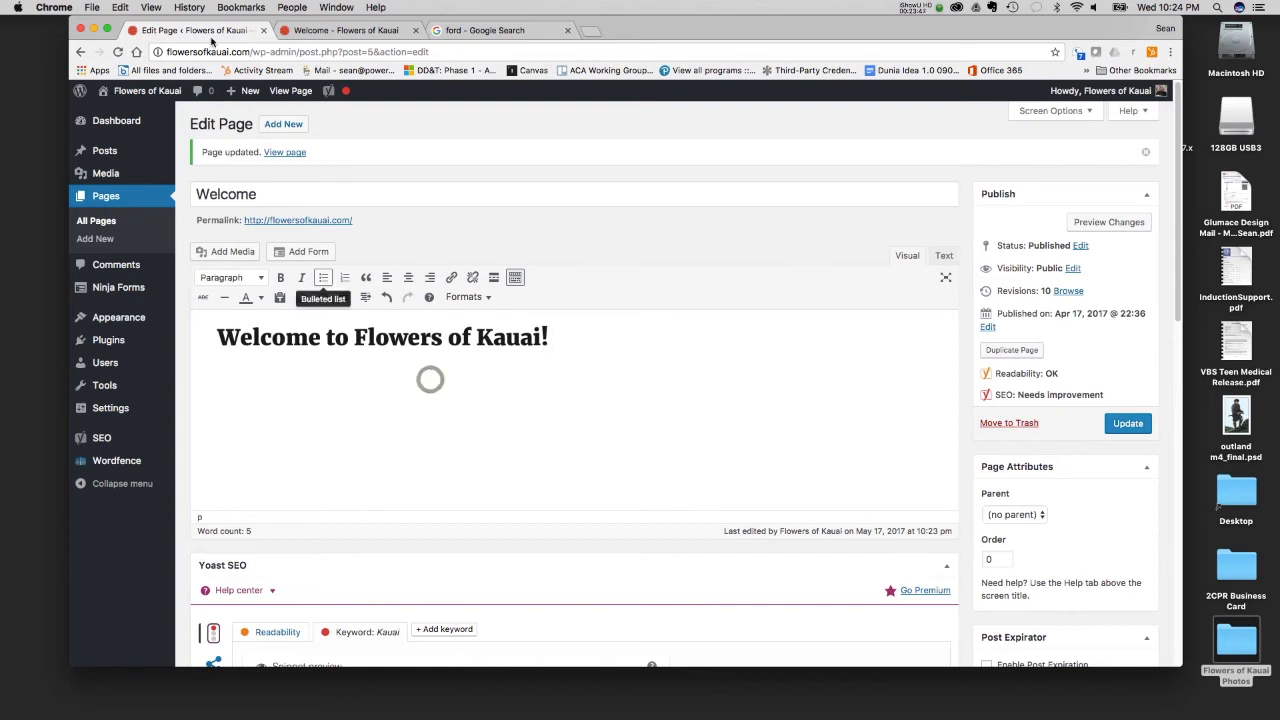
- Search Google for "lorem ipsum" in place of the ford search and open the lipsum.com result
click(521, 34)
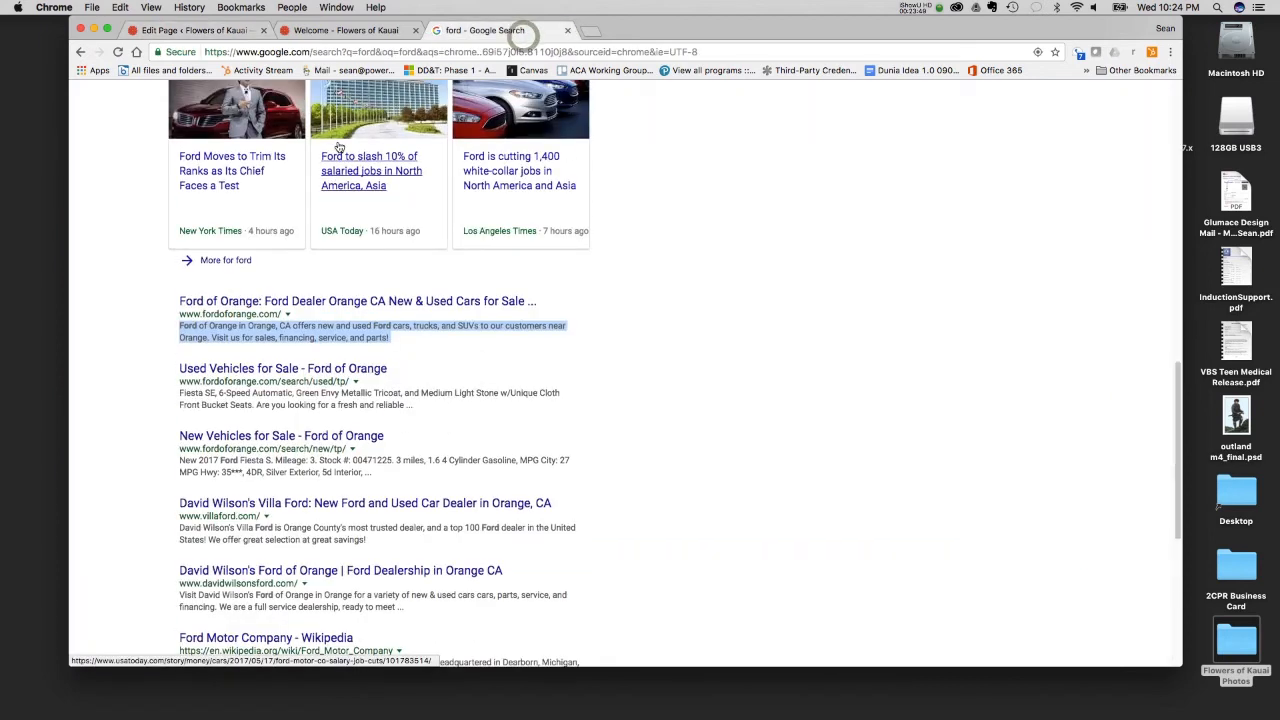
triple_click(298, 106)
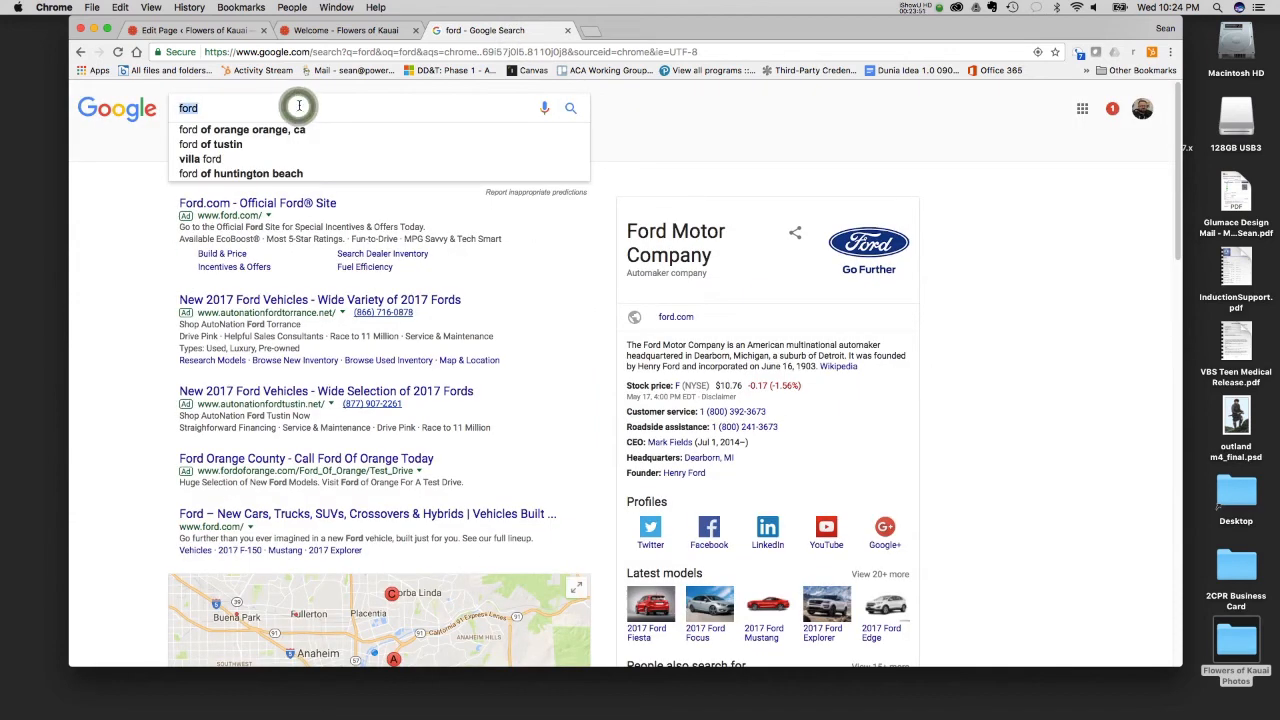
text(lorum)
key(BackSpace)
key(BackSpace)
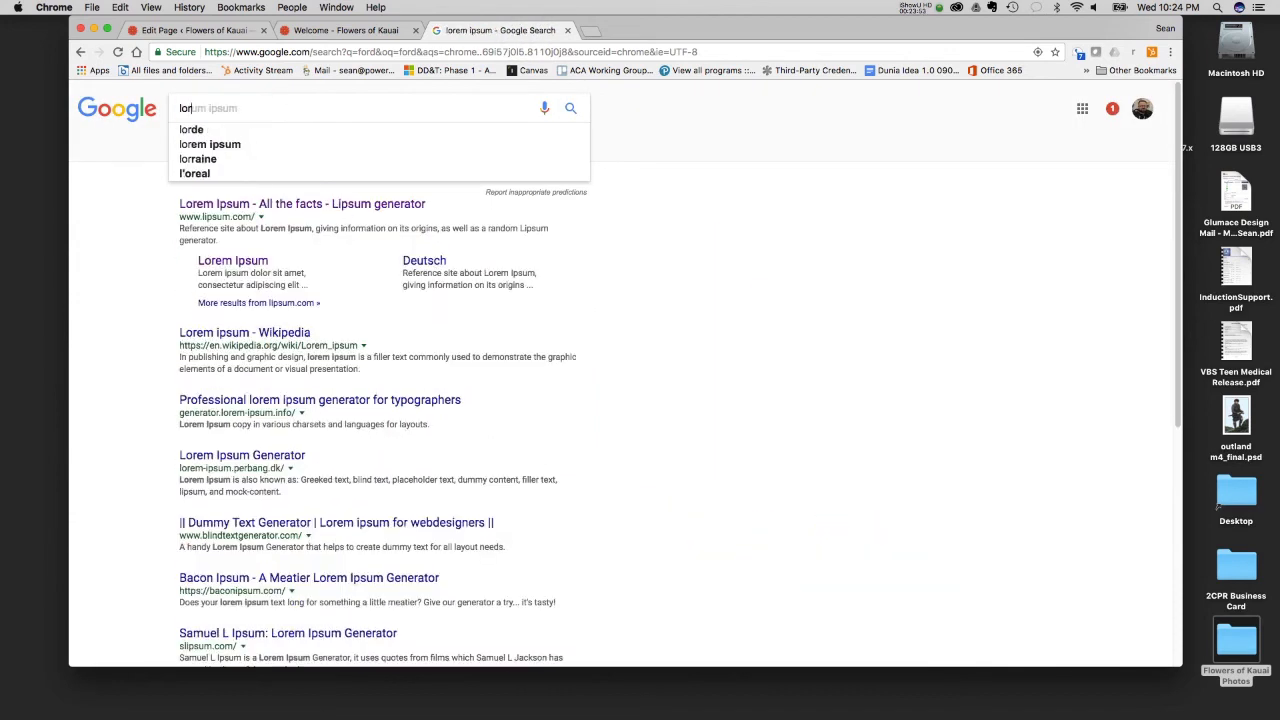
text(em ipsum)
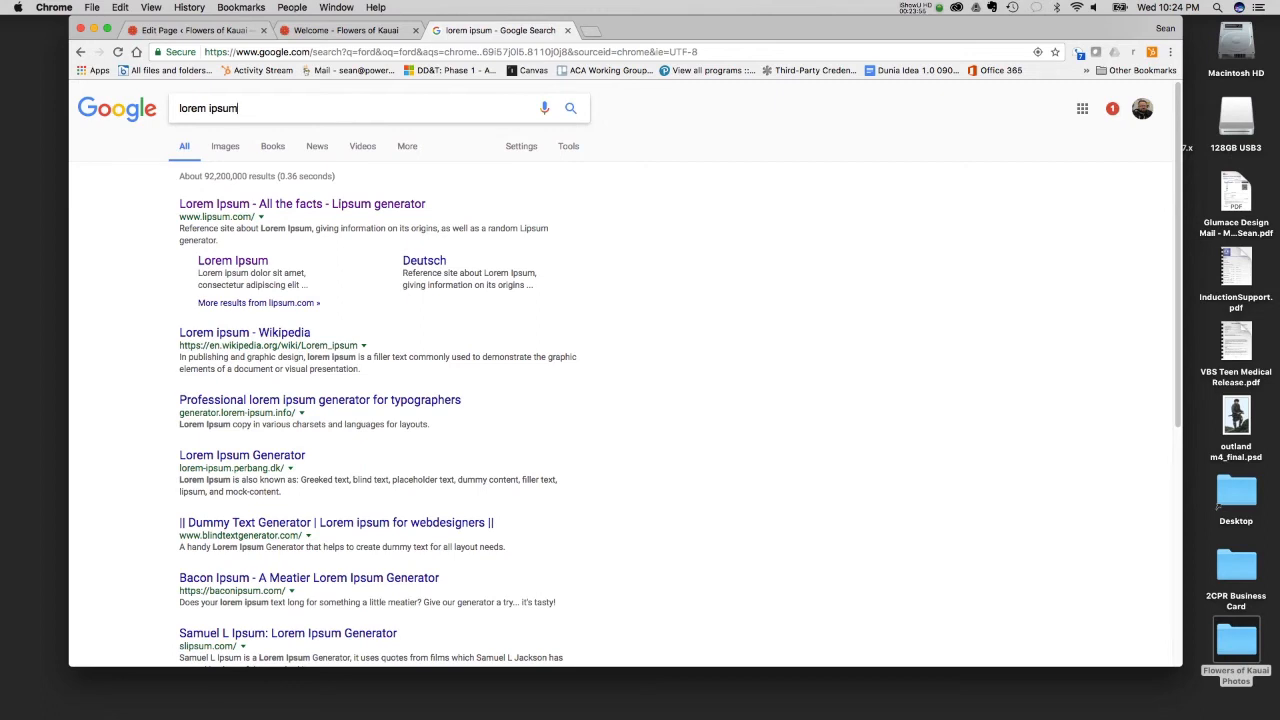
click(273, 108)
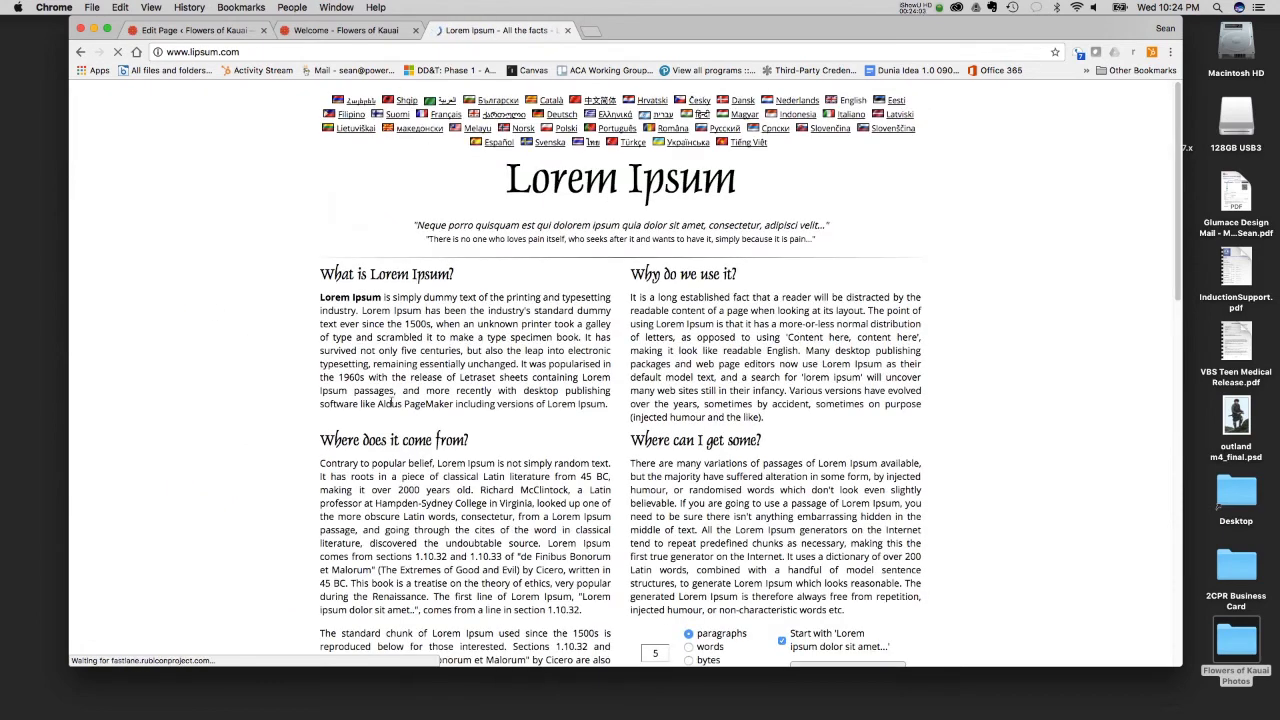
- Generate five paragraphs of Lorem Ipsum starting with "Lorem ipsum dolor sit amet..." and copy the first two paragraphs
scroll(600, 360, down, 8)
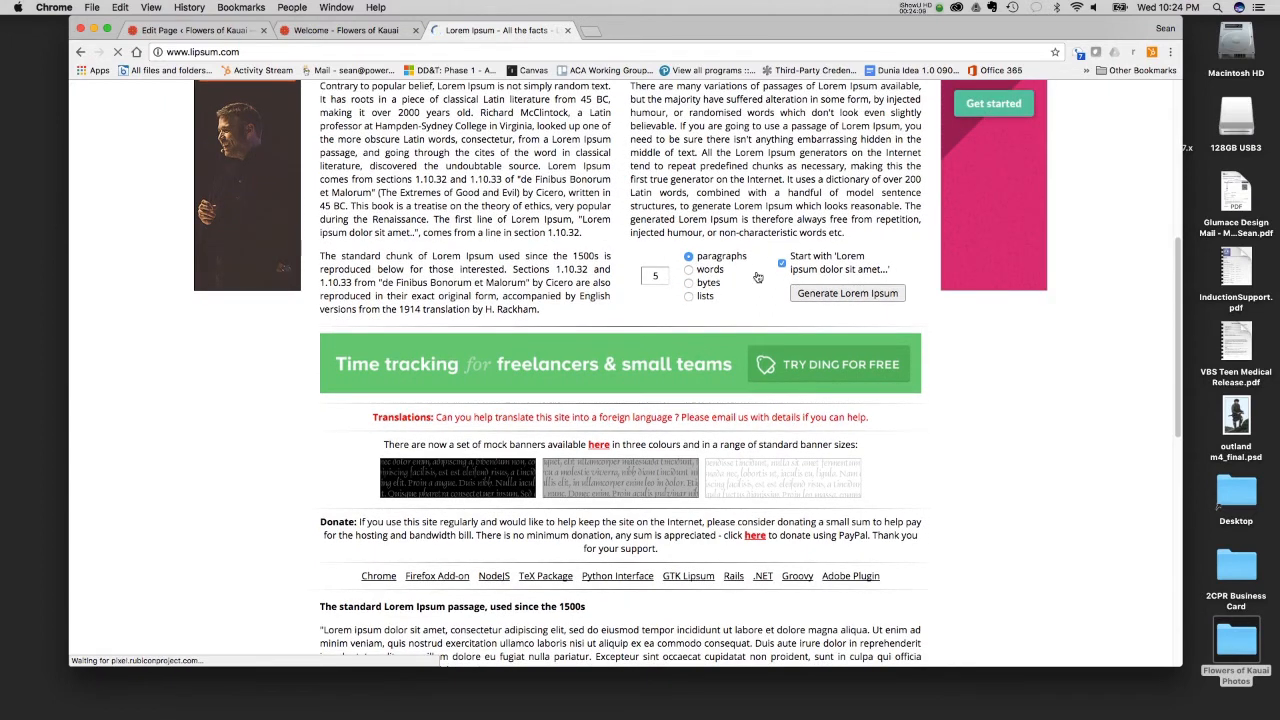
click(833, 296)
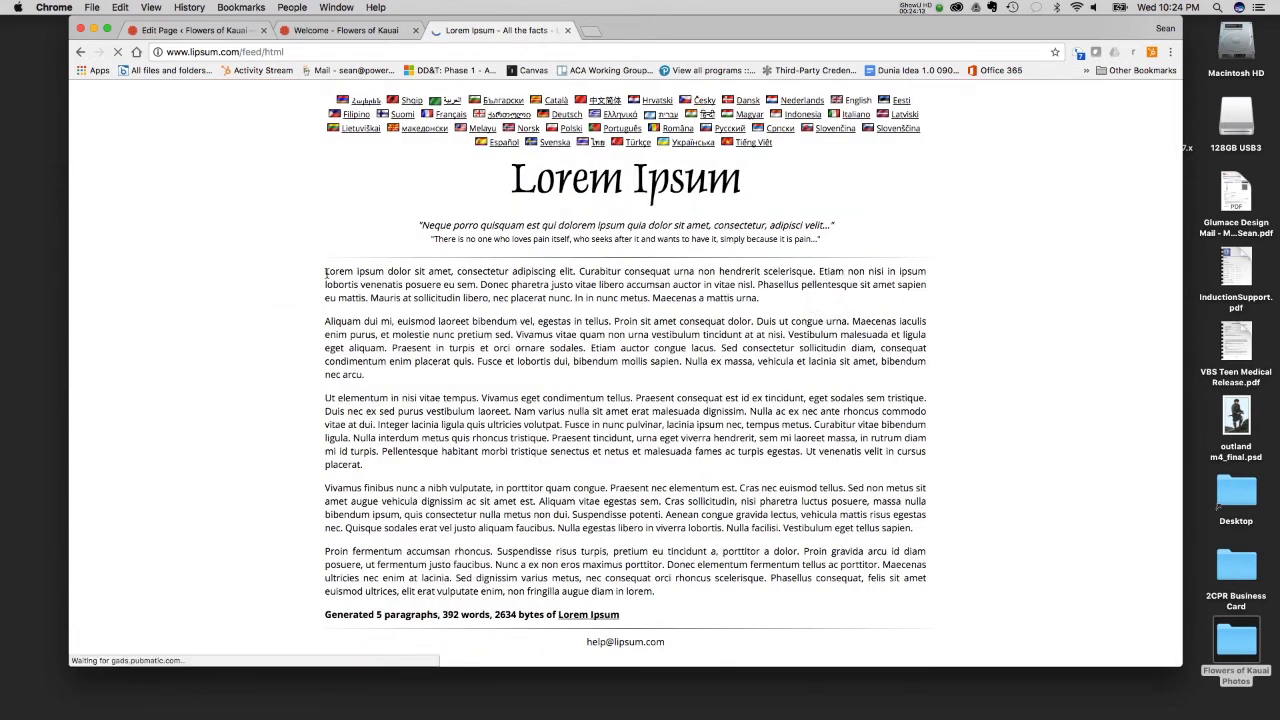
drag(325, 273, 452, 388)
click(437, 392)
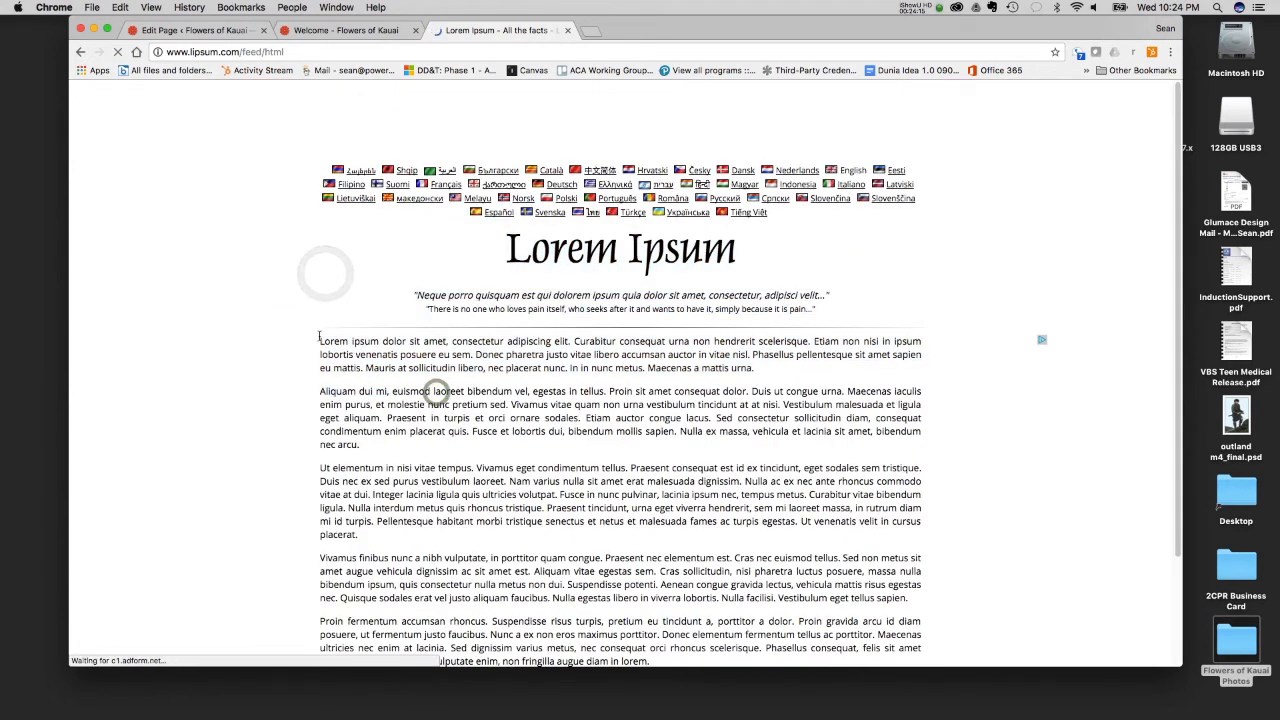
drag(316, 341, 360, 444)
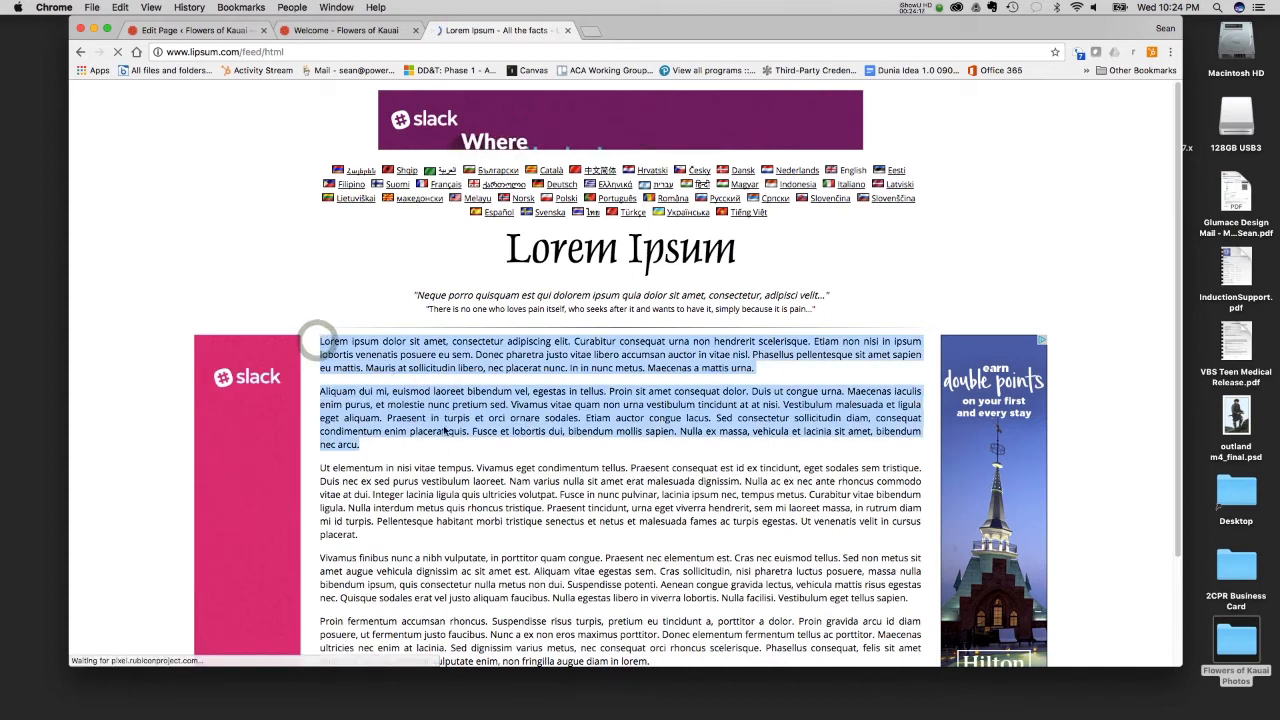
right_click(455, 413)
click(493, 441)
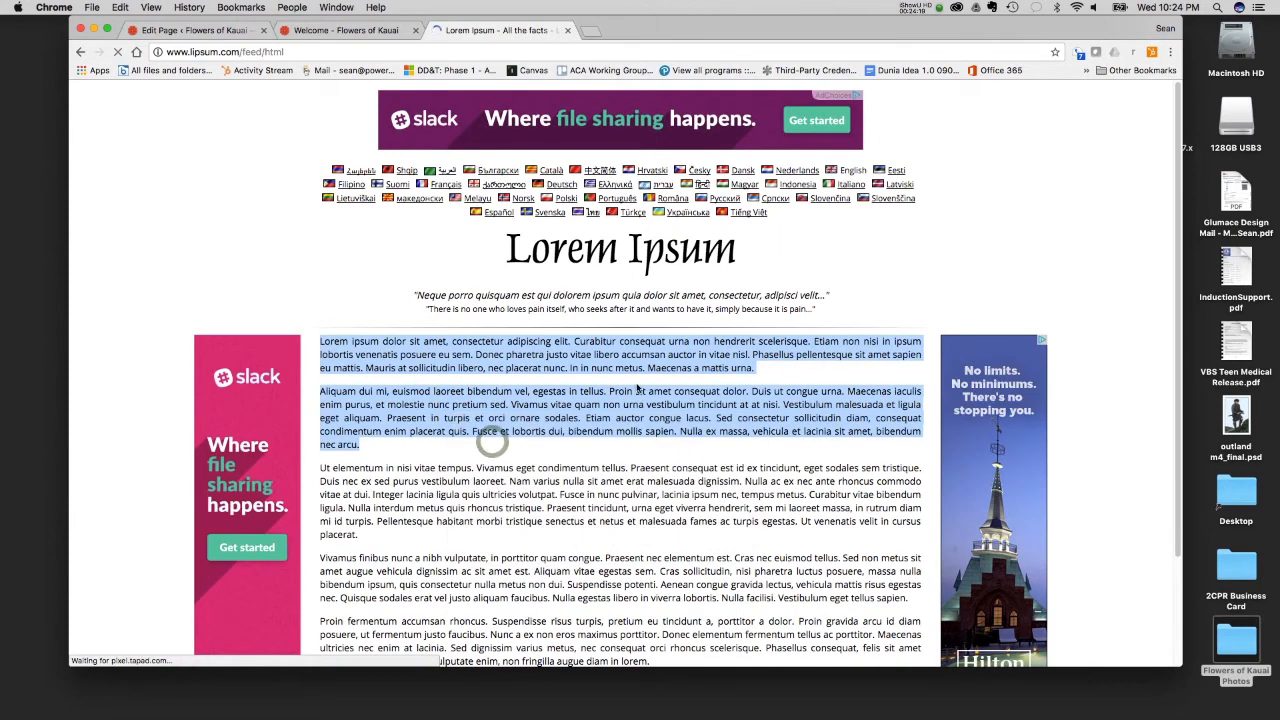
- Close the live Flowers of Kauai site and return to the Welcome page editor
click(340, 30)
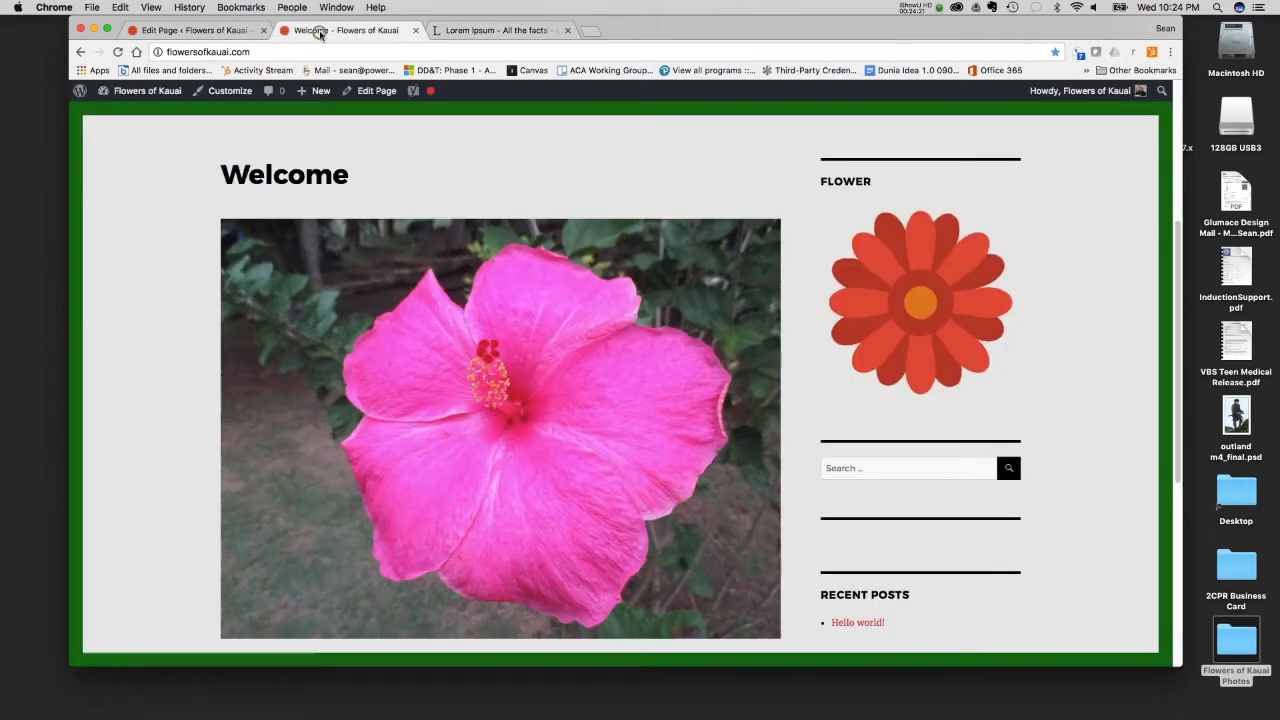
click(213, 32)
click(312, 30)
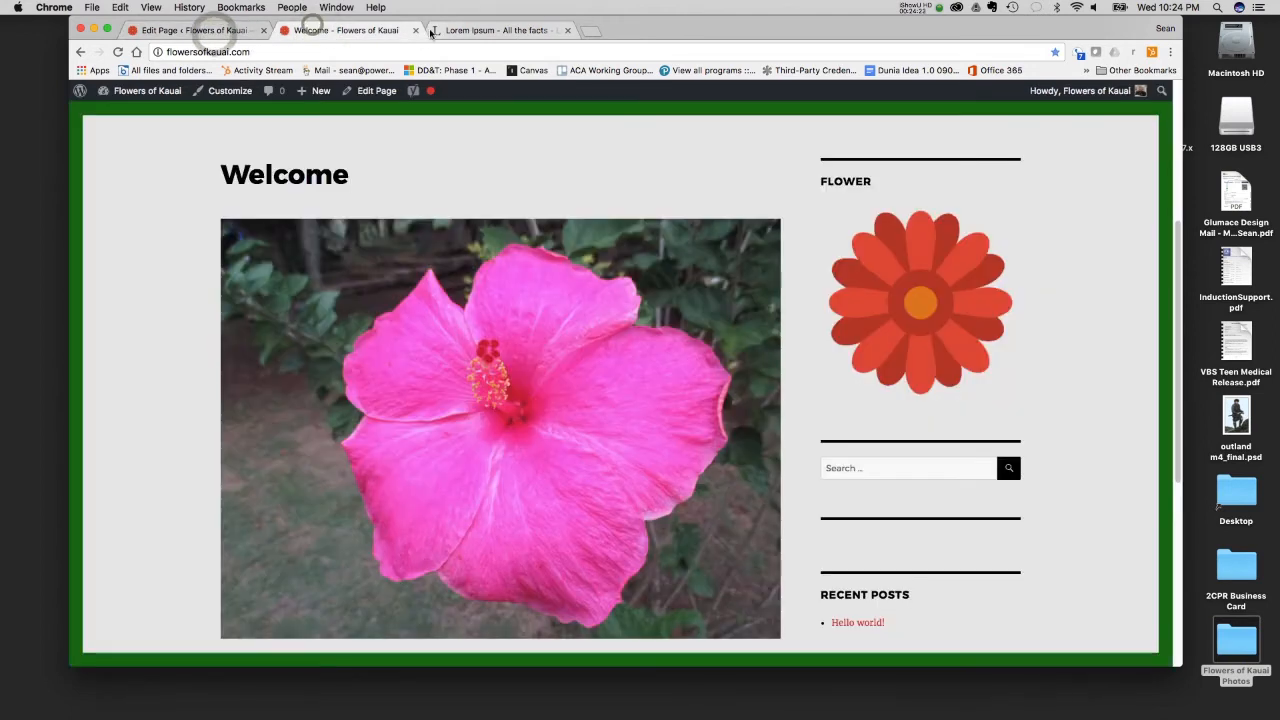
click(415, 30)
click(200, 30)
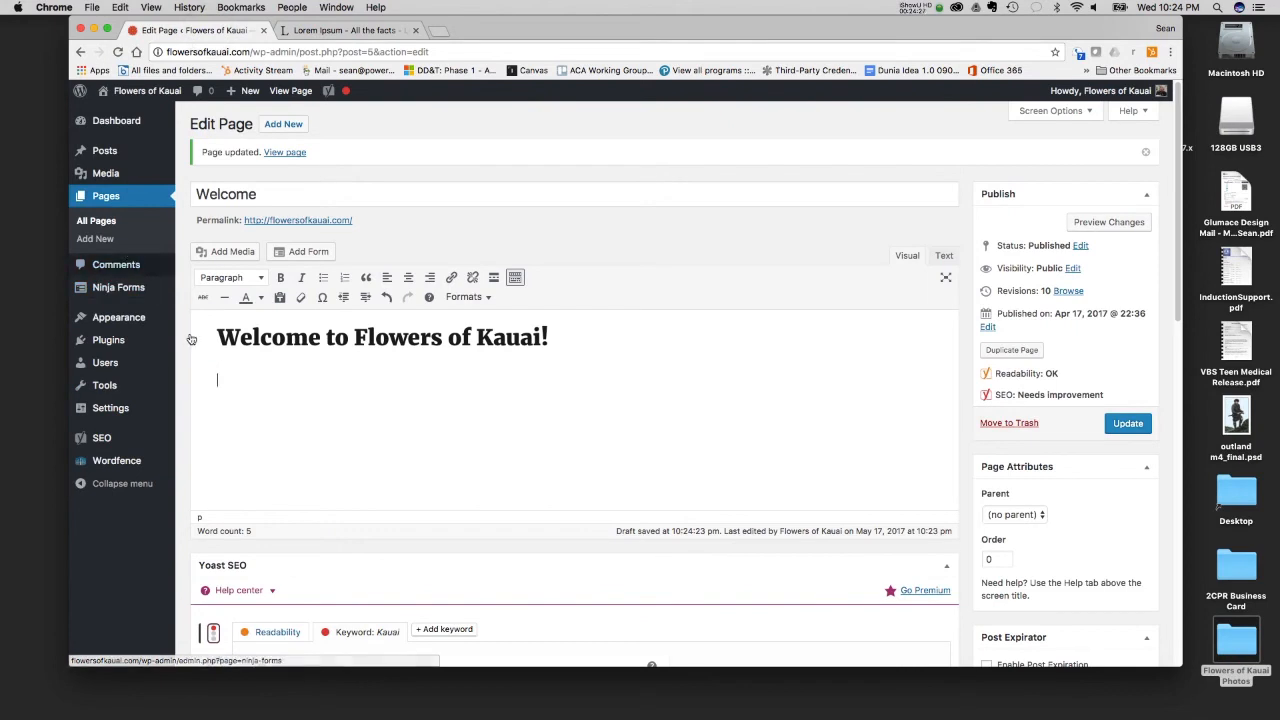
- Try pasting the copied Lorem Ipsum paragraphs below the Welcome heading and undo the paste
click(120, 7)
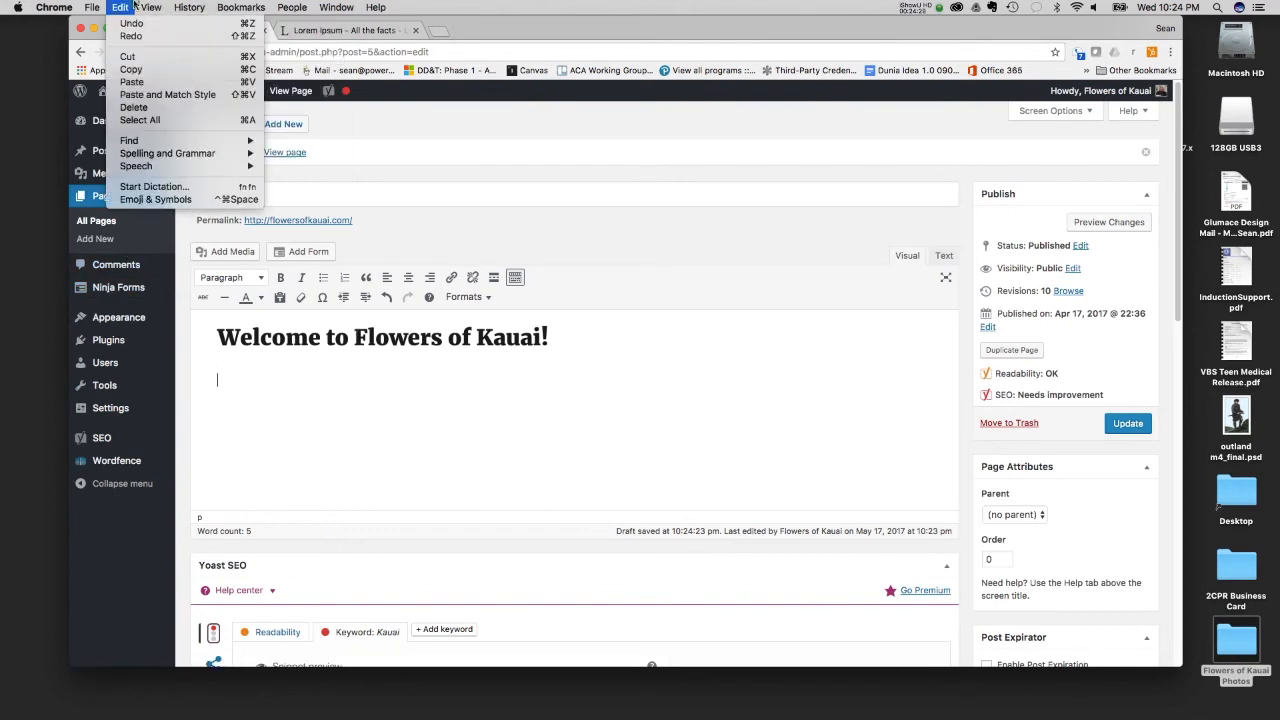
click(130, 94)
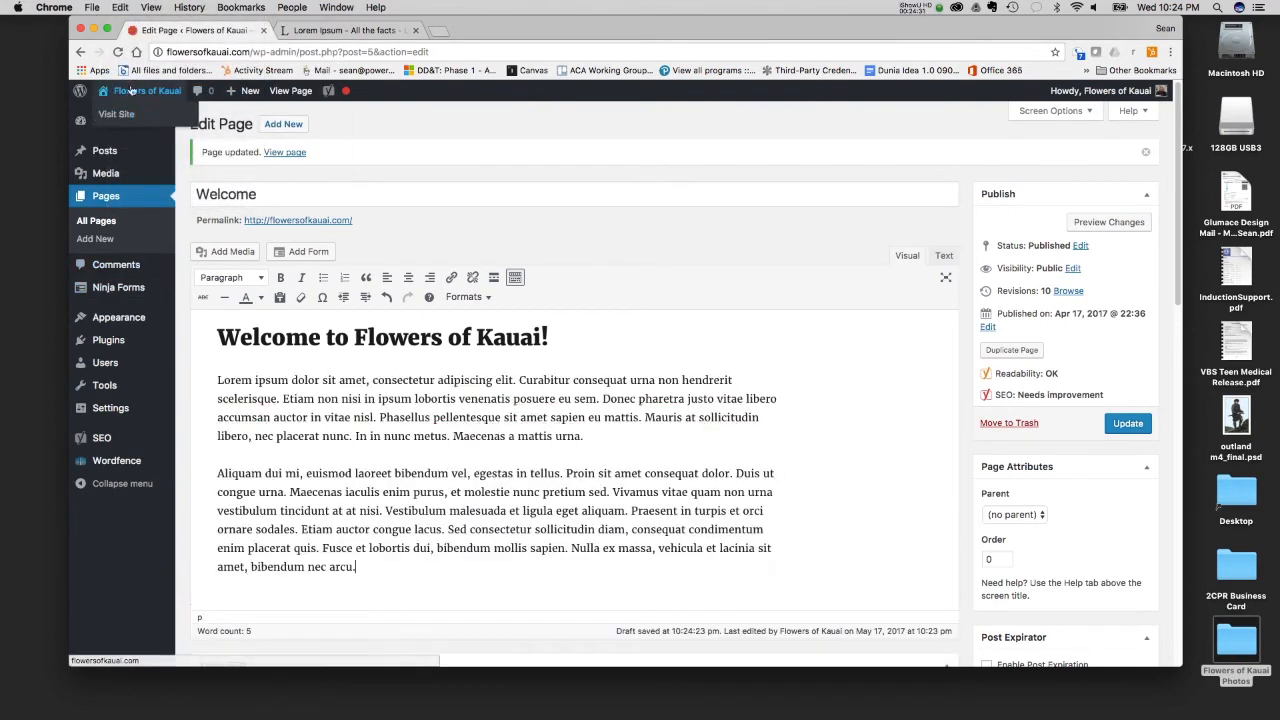
key(super+z)
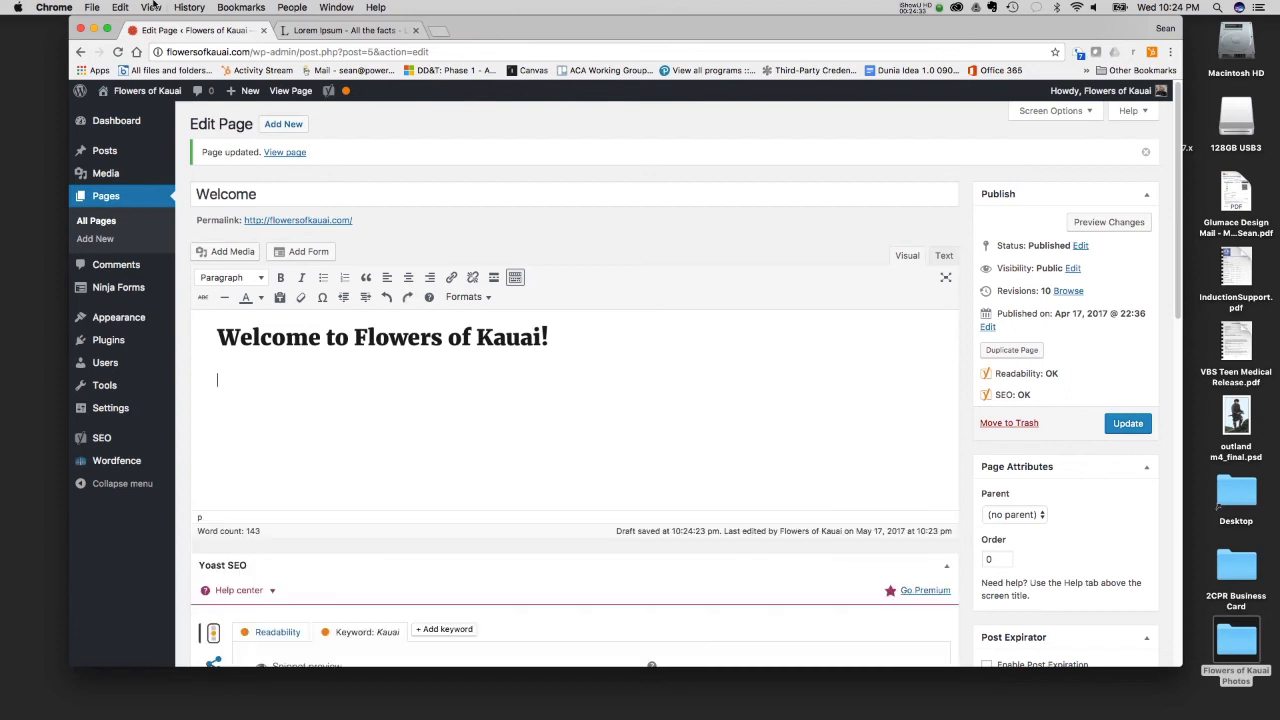
- Paste the two Lorem Ipsum paragraphs below the heading, check their markup in the Text view, and return to the Visual view
click(151, 7)
mouse_move(120, 7)
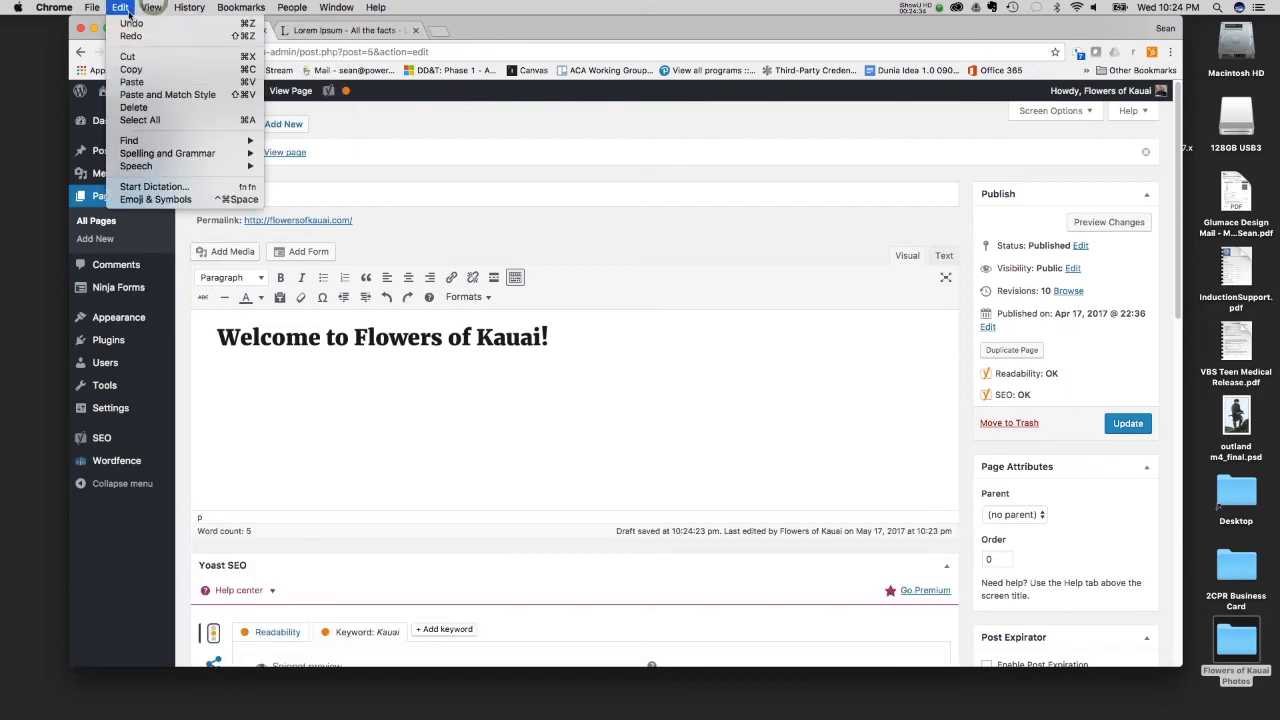
click(133, 82)
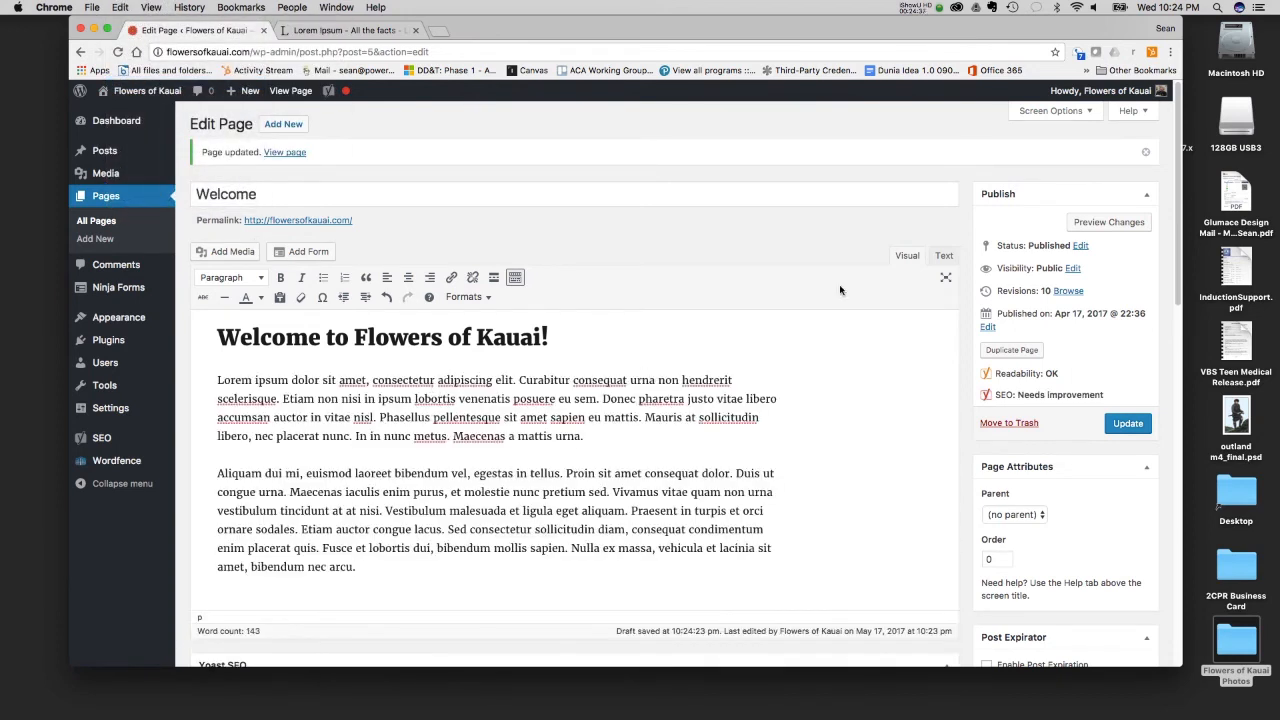
click(940, 256)
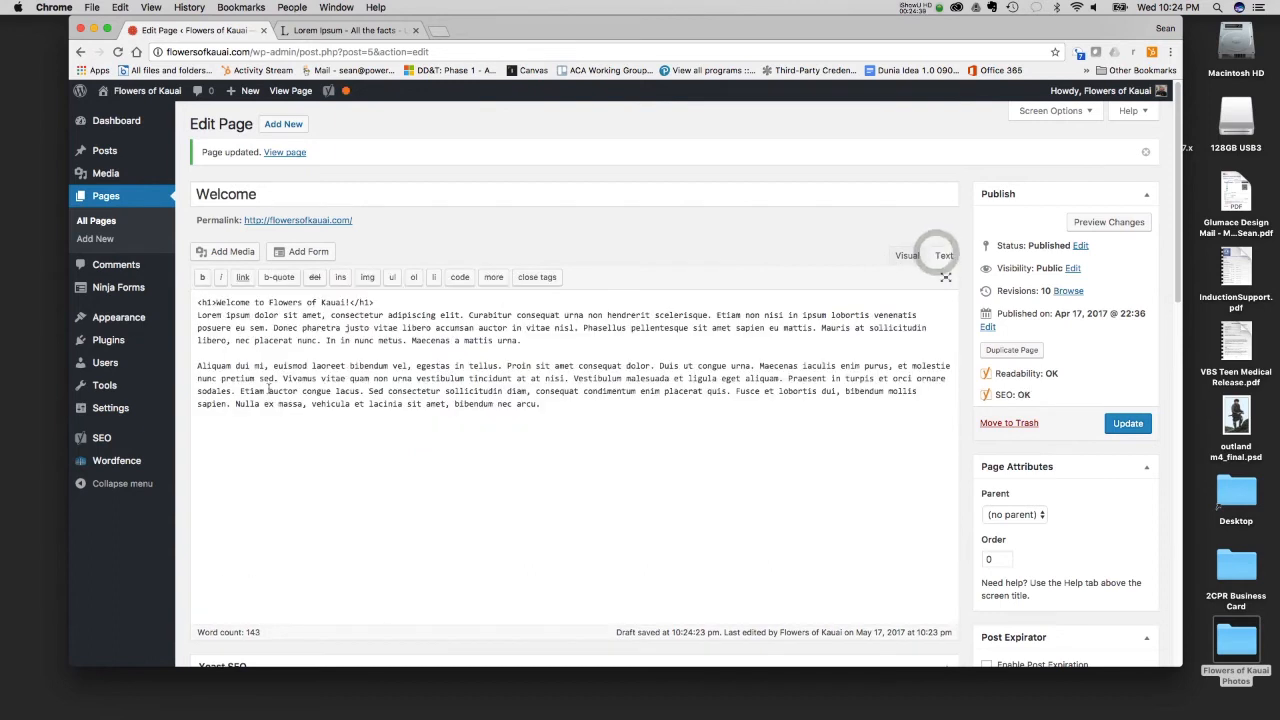
click(907, 255)
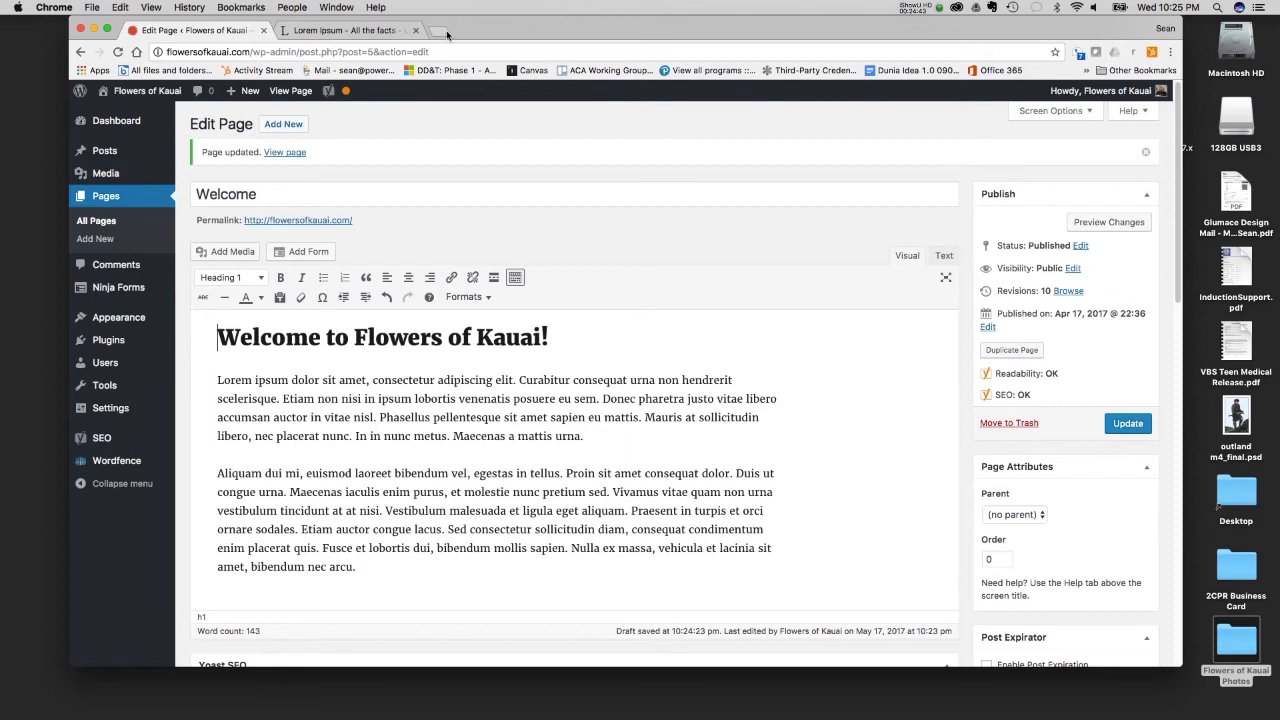
- Open cnn.com in a new browser tab and open its lead headline story
key(super+t)
text(cnn.com)
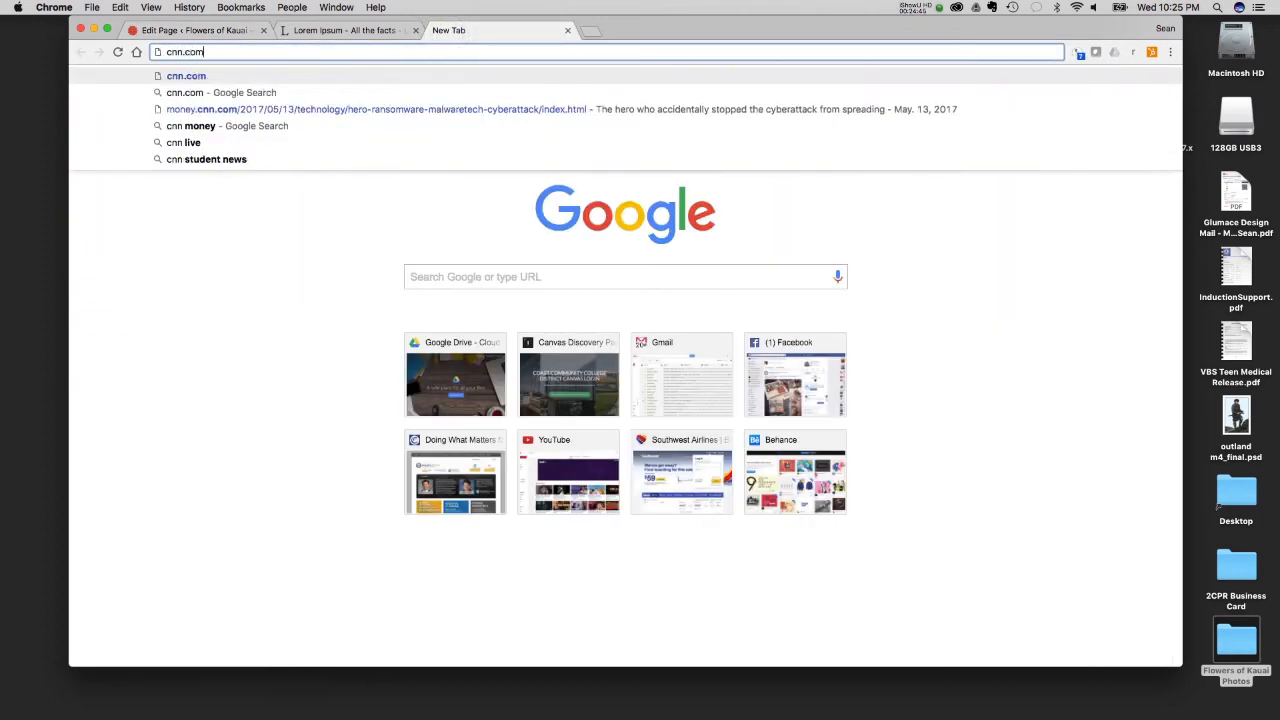
key(Return)
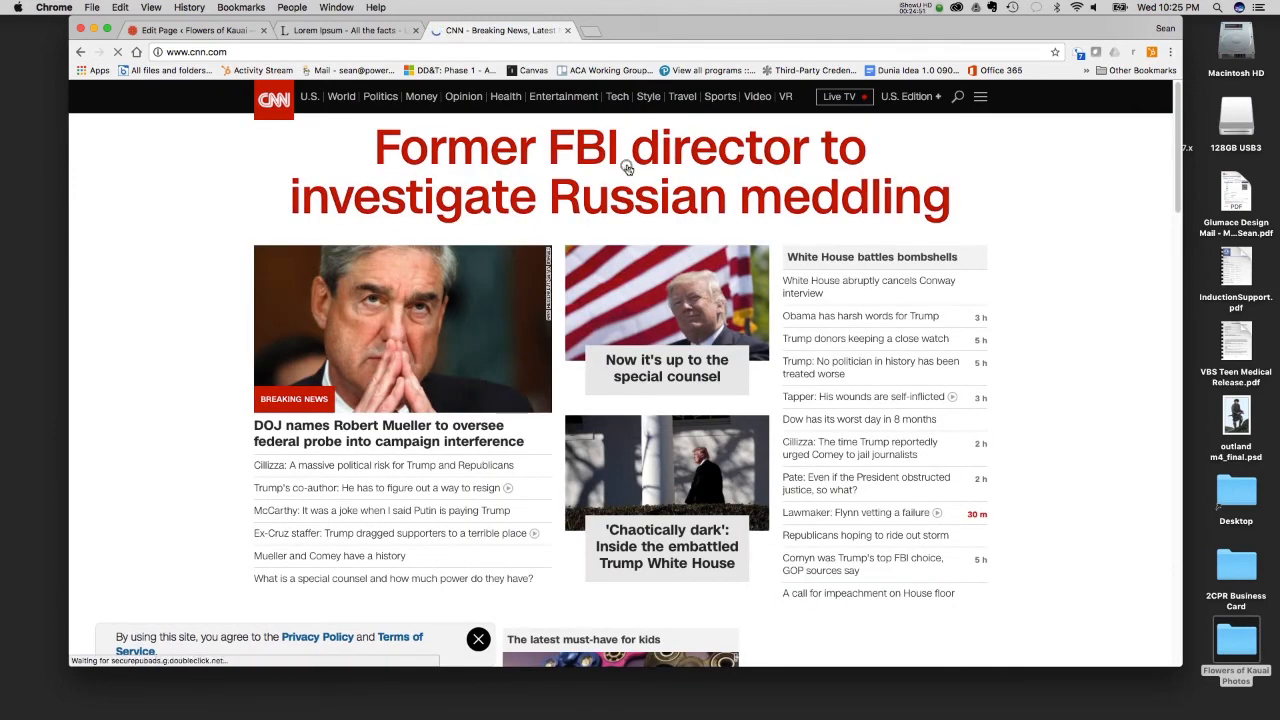
click(627, 168)
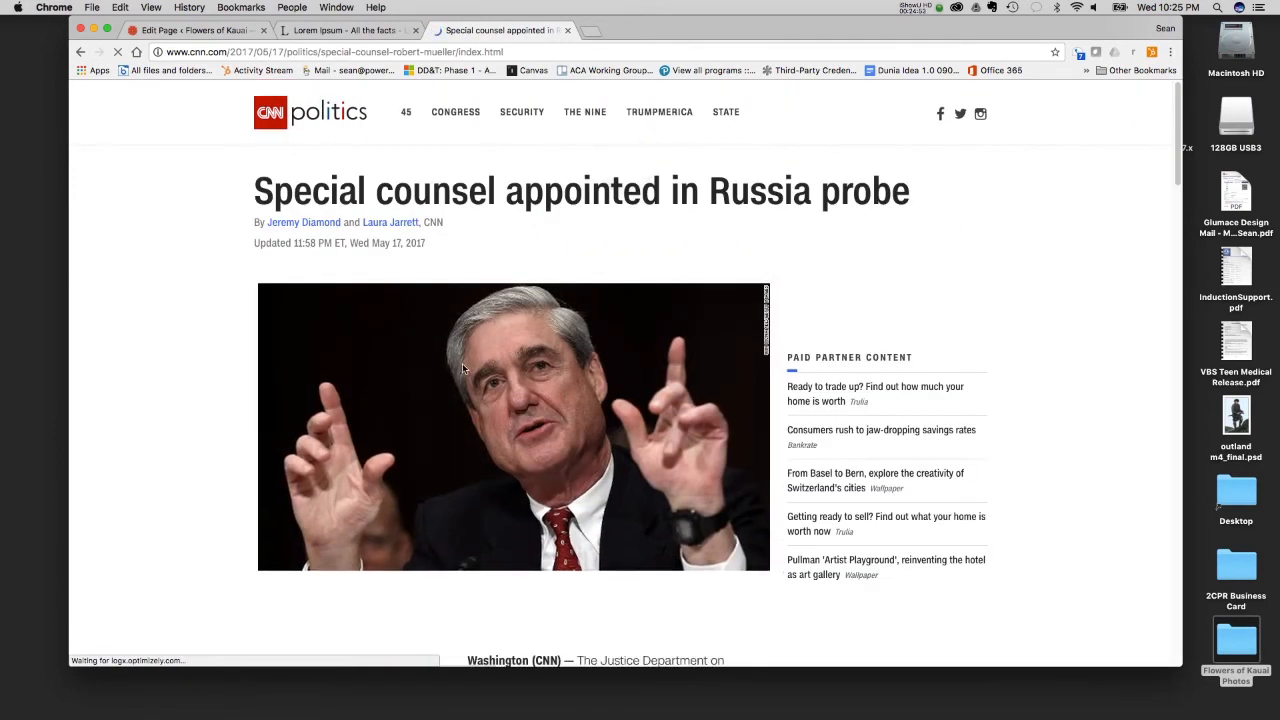
- Copy the CNN story's opening paragraphs, from the Washington dateline through the READ link line
scroll(462, 363, down, 5)
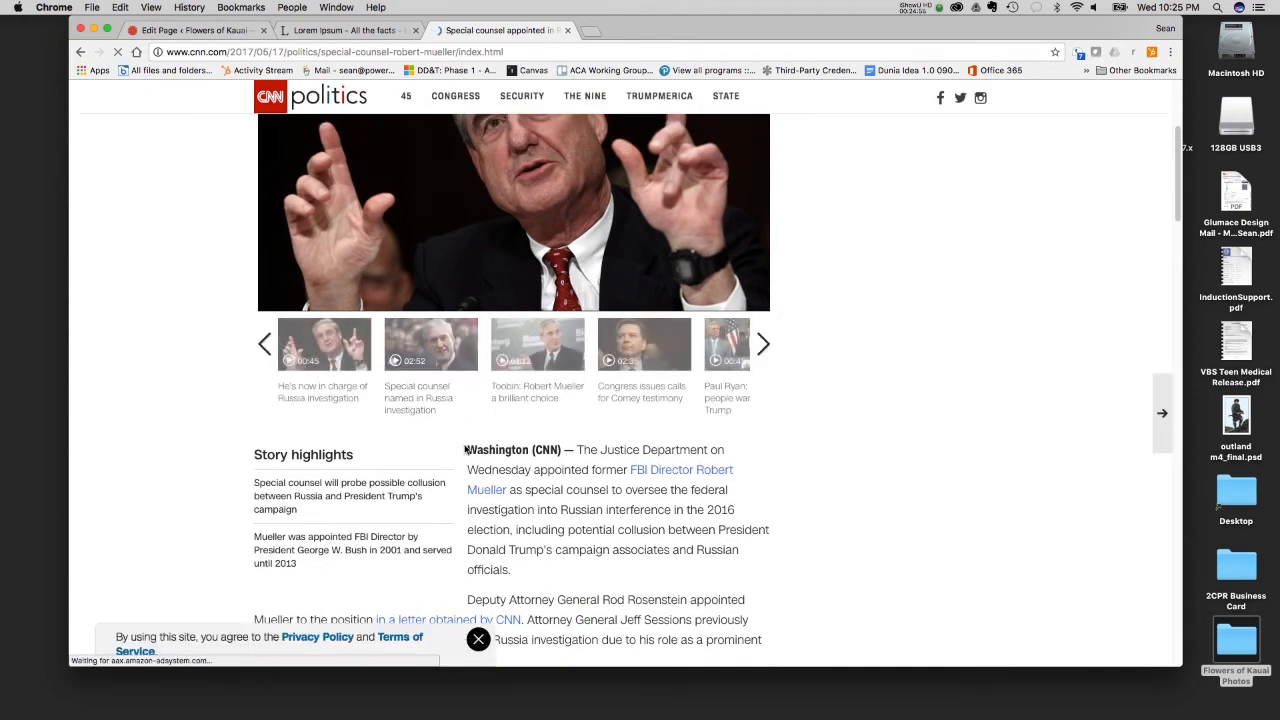
scroll(464, 450, down, 5)
scroll(462, 441, up, 4)
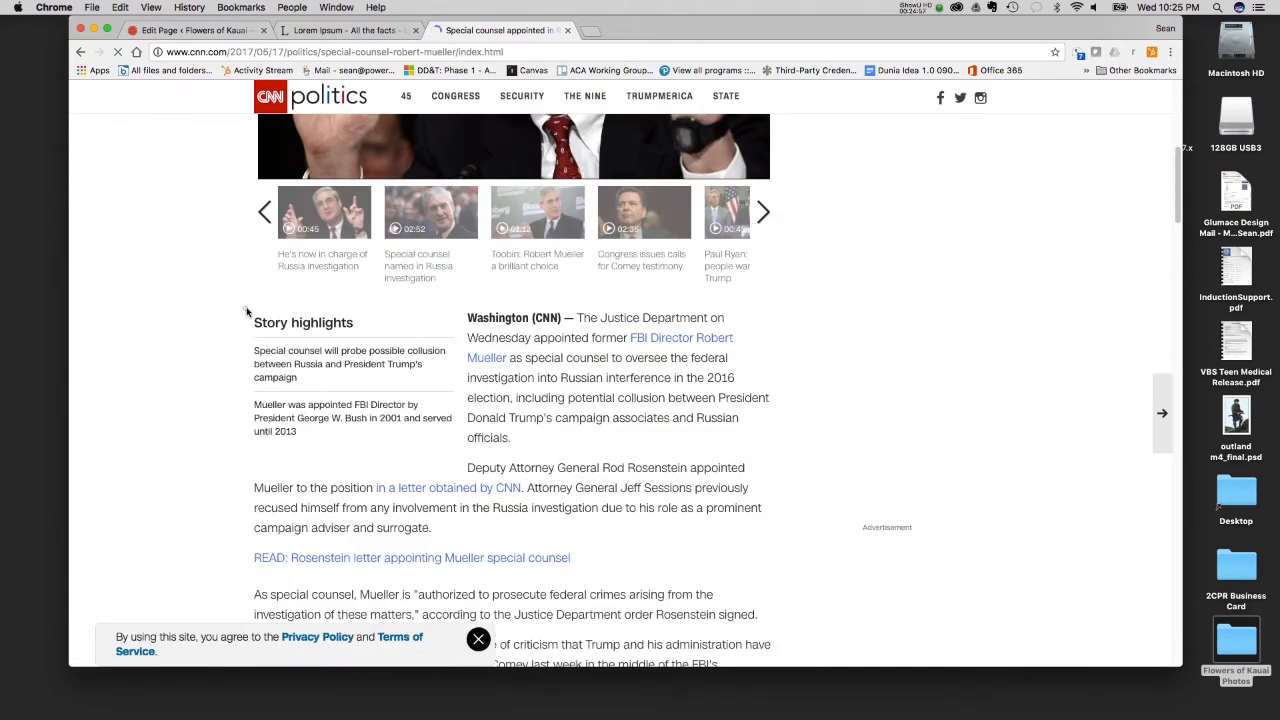
drag(247, 312, 654, 560)
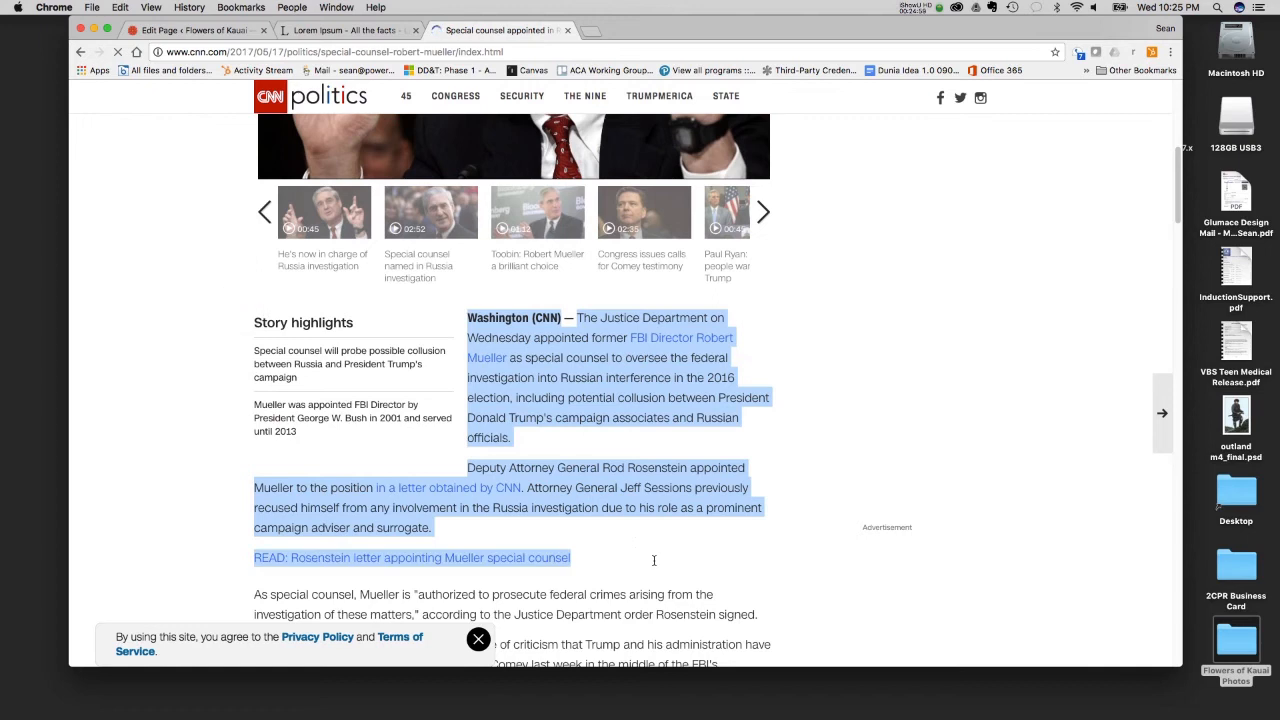
key(cmd+c)
- Try pasting the copied CNN paragraphs below the Lorem Ipsum text in the Welcome page editor, and delete the pasted text
click(195, 30)
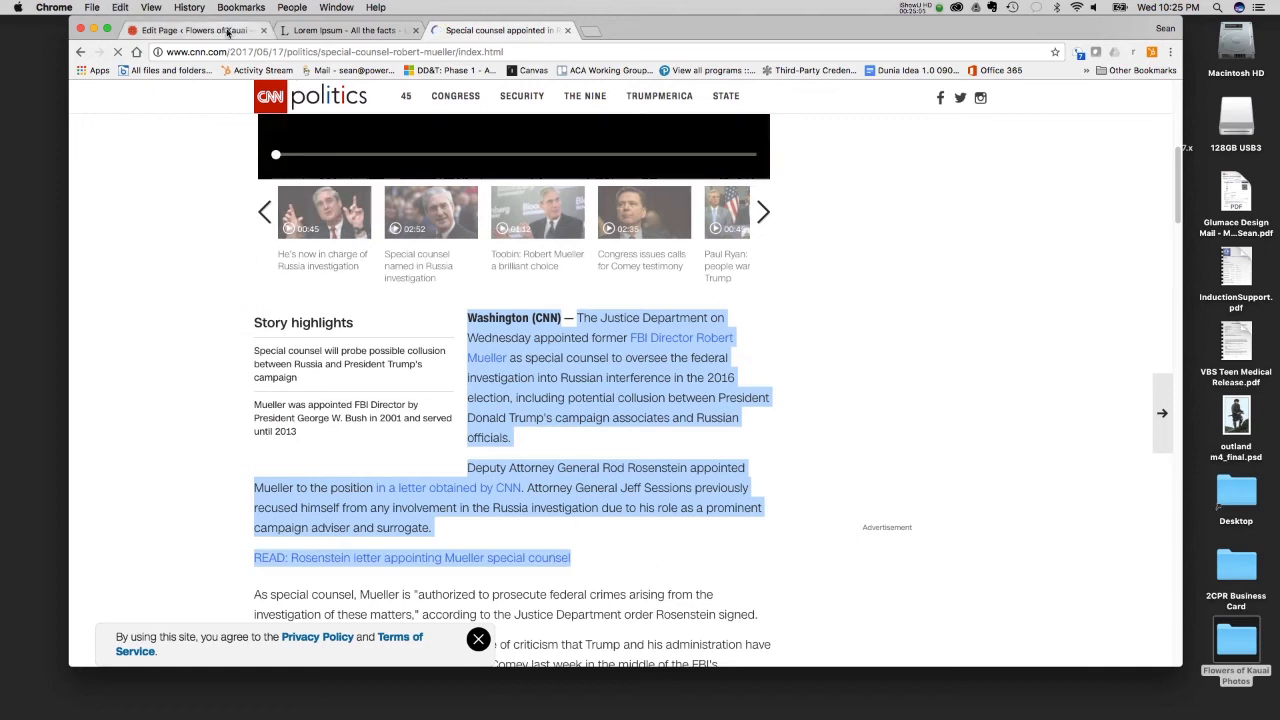
click(379, 565)
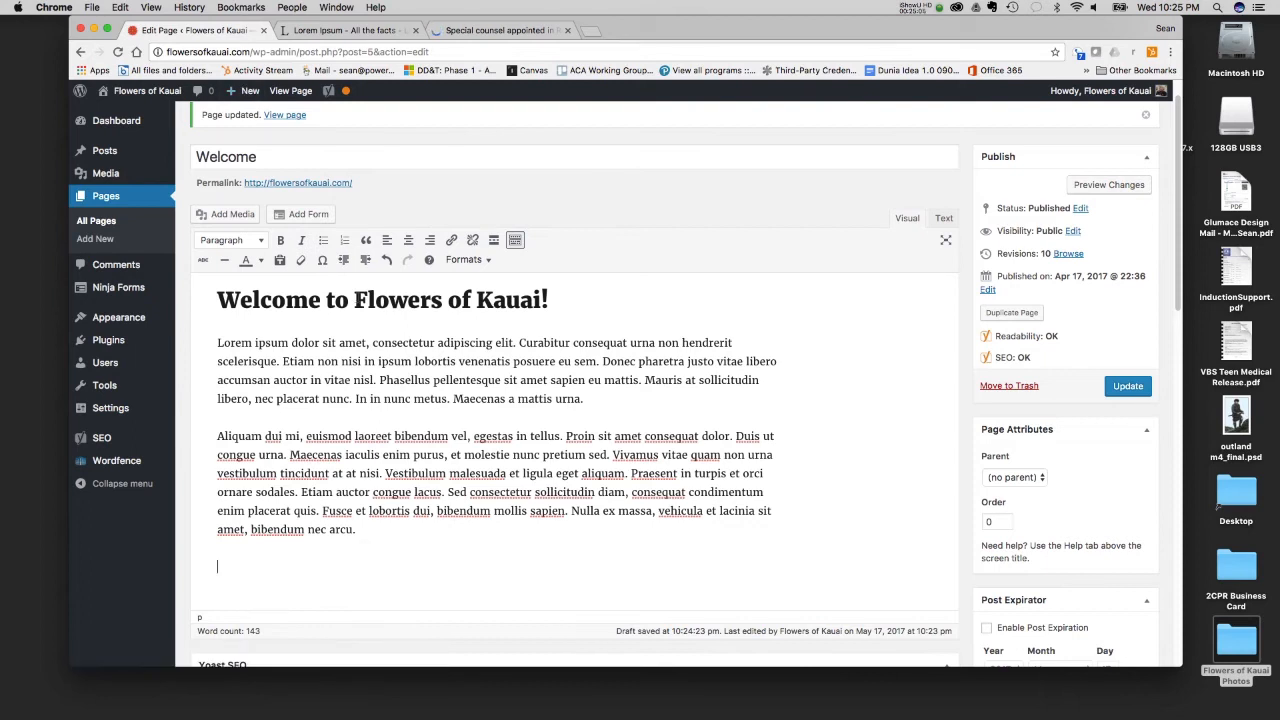
key(super+v)
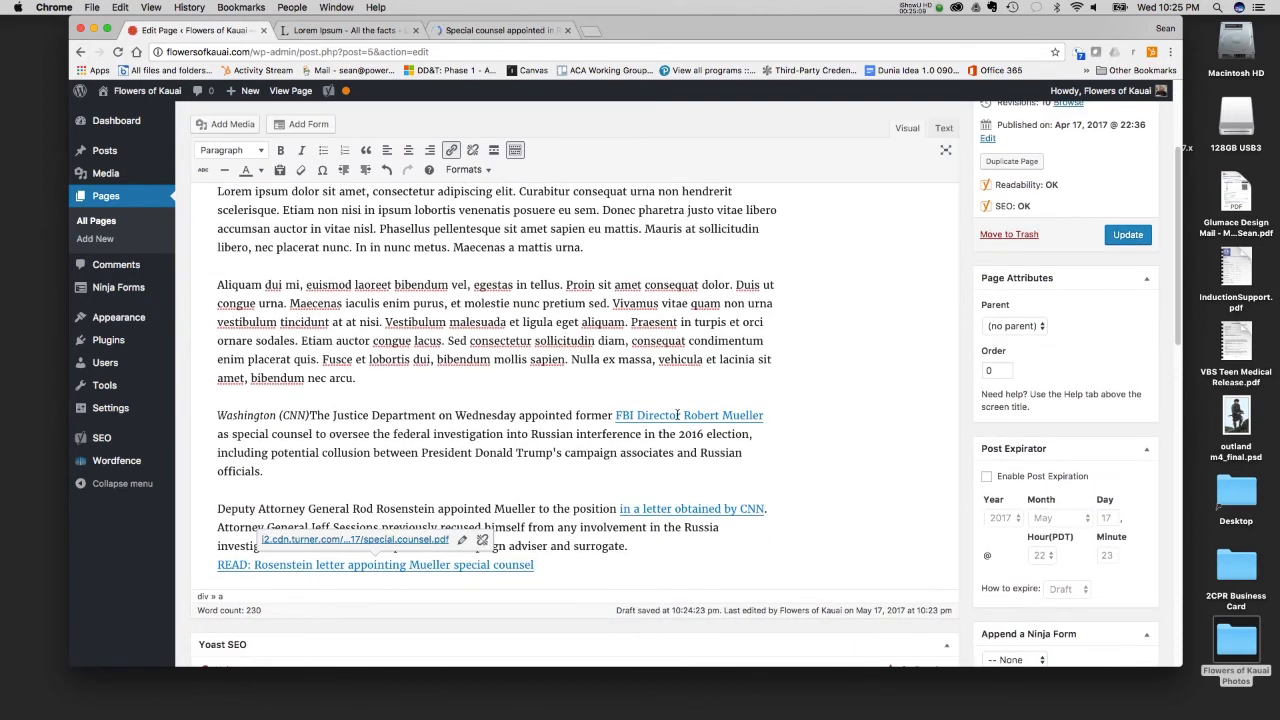
click(647, 486)
drag(534, 565, 204, 413)
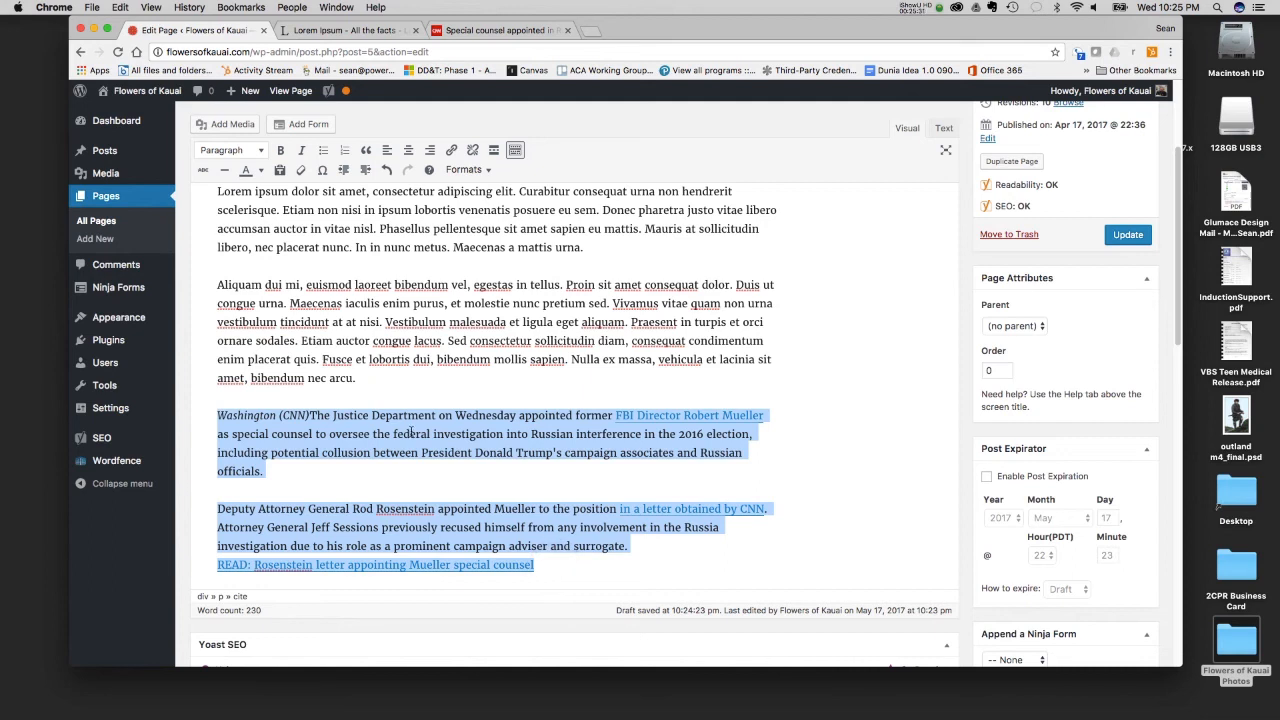
key(BackSpace)
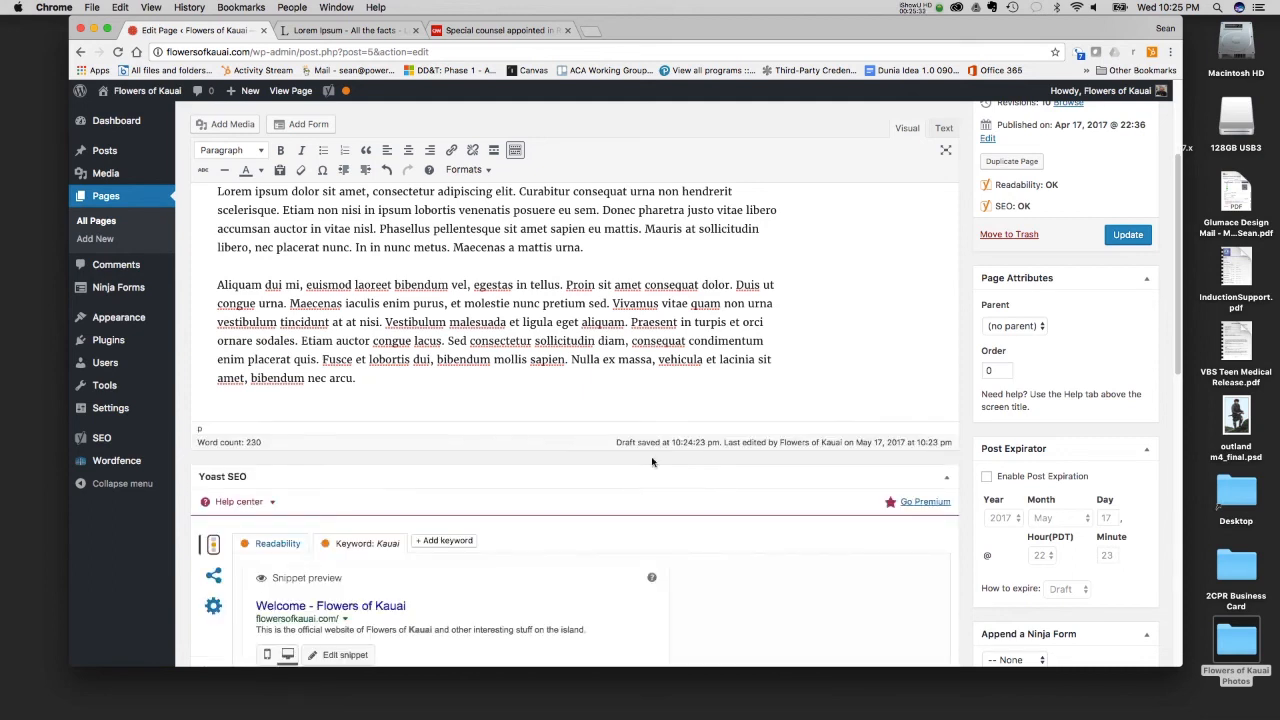
- Split the first Lorem Ipsum paragraph before "Phasellus pellentesque" and update the Welcome page
scroll(651, 462, up, 5)
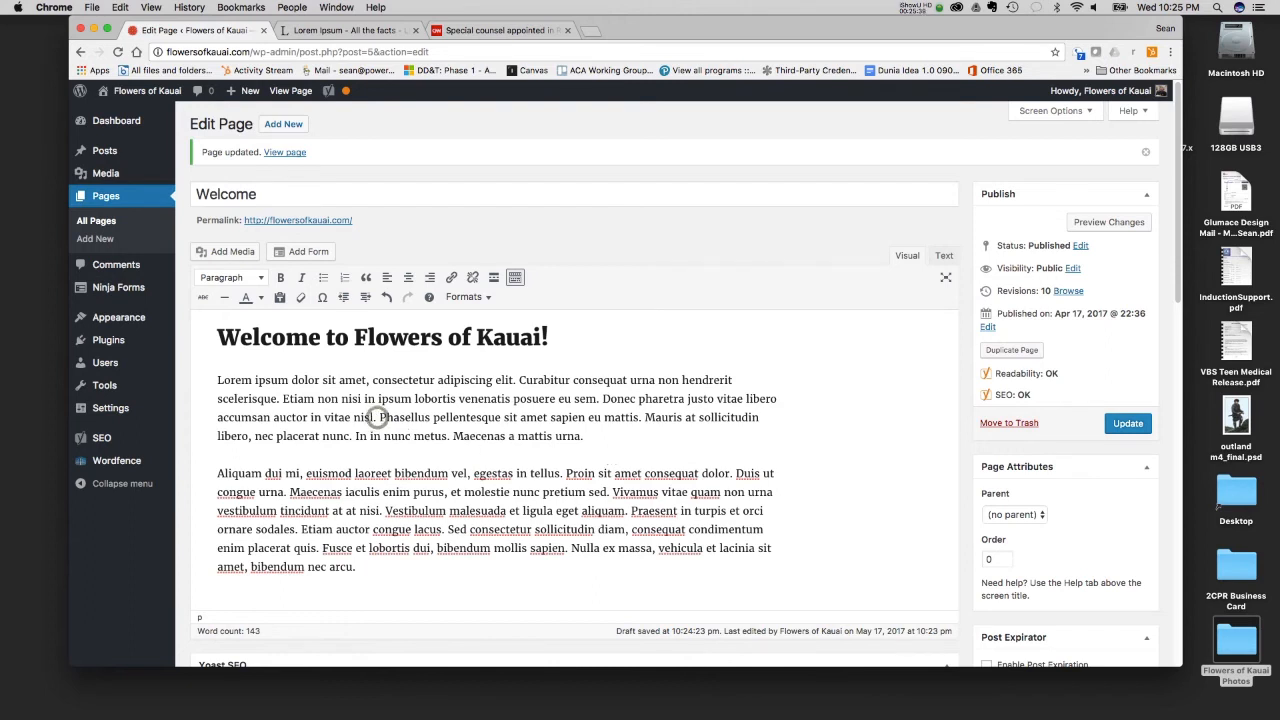
key(Return)
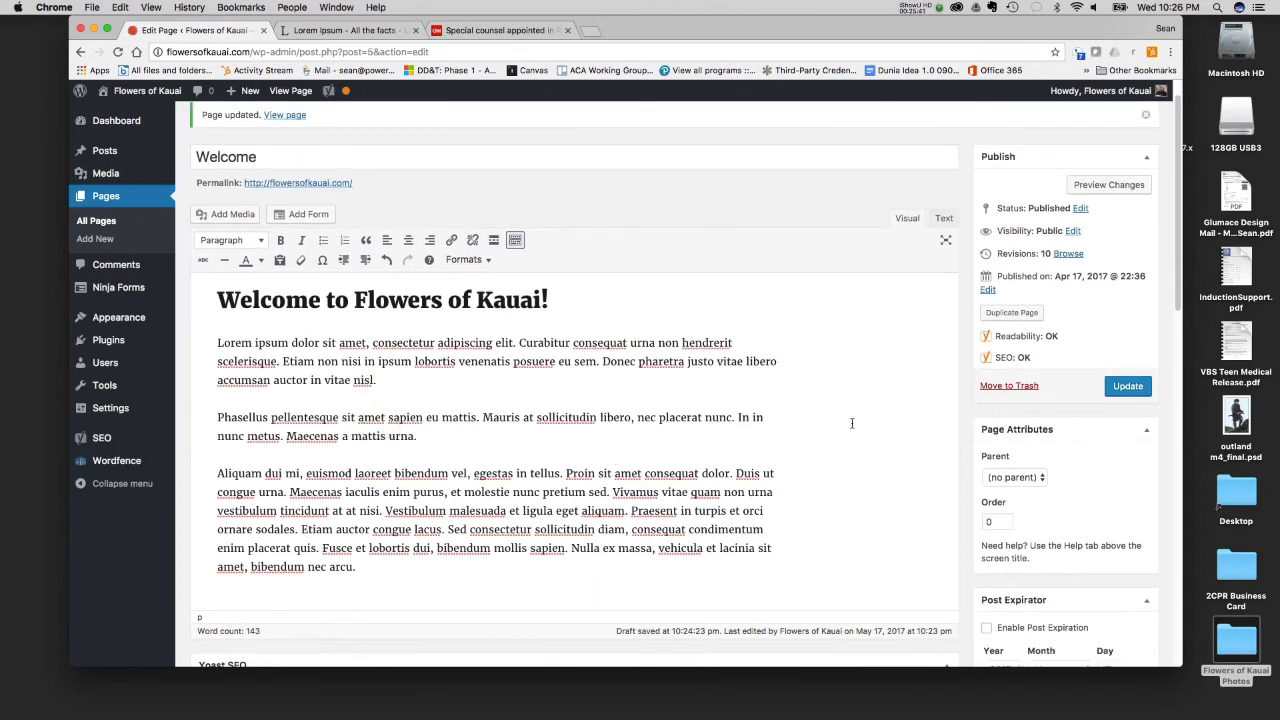
click(1128, 386)
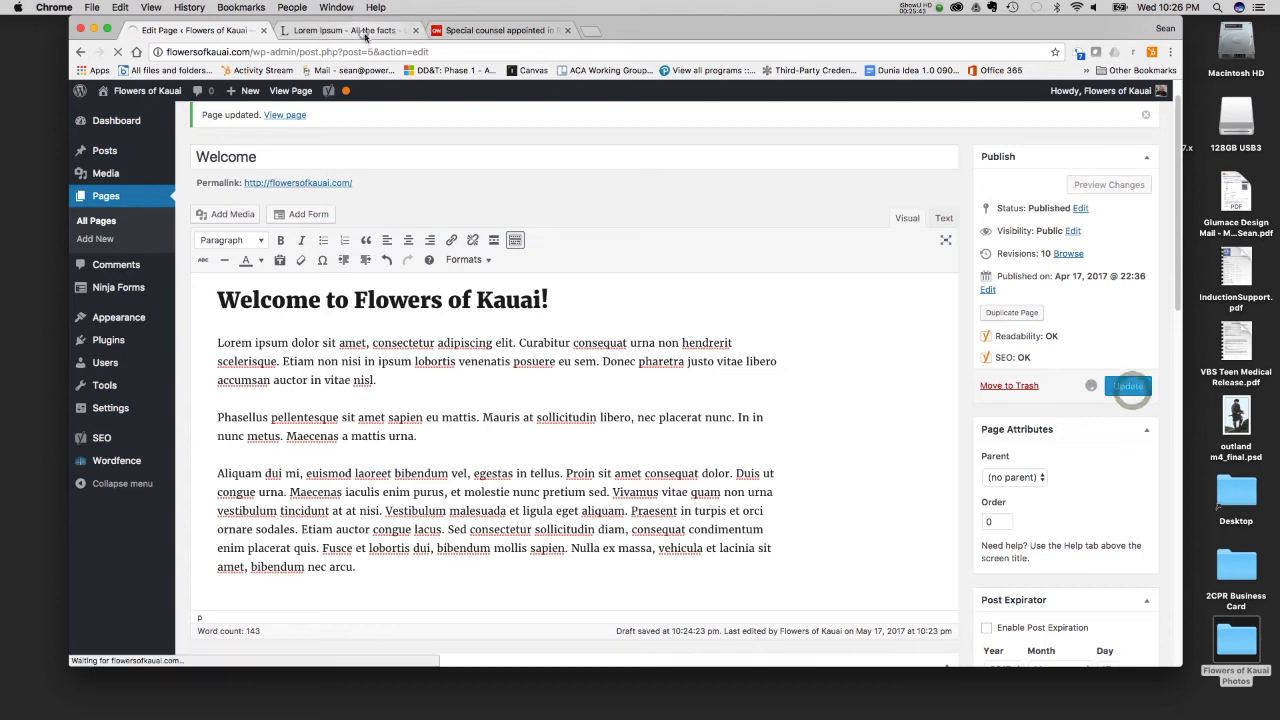
click(360, 31)
click(505, 30)
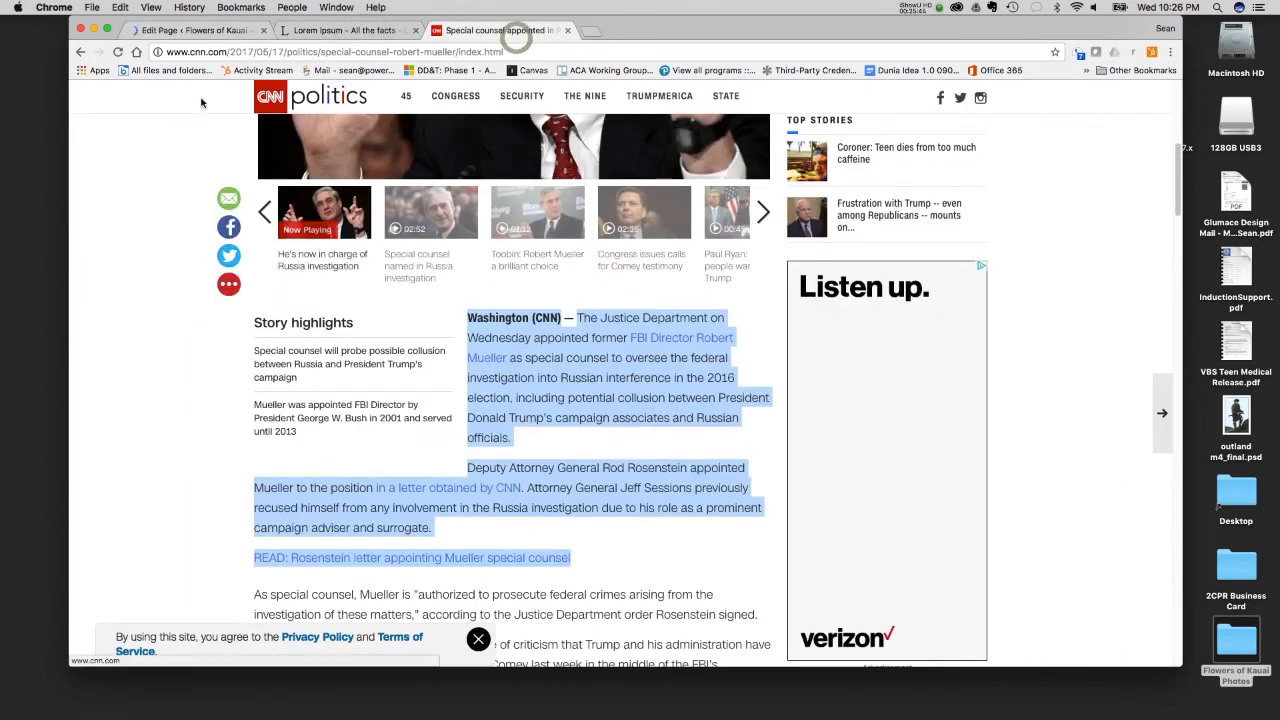
click(172, 197)
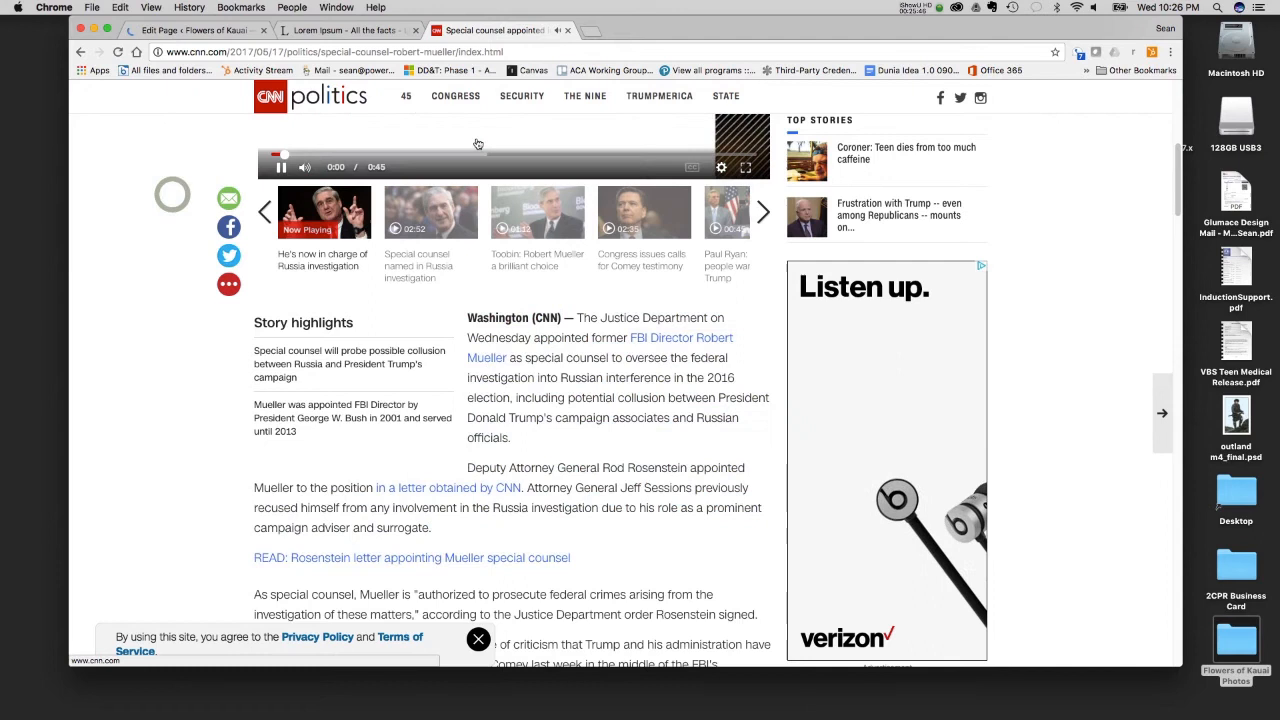
click(120, 52)
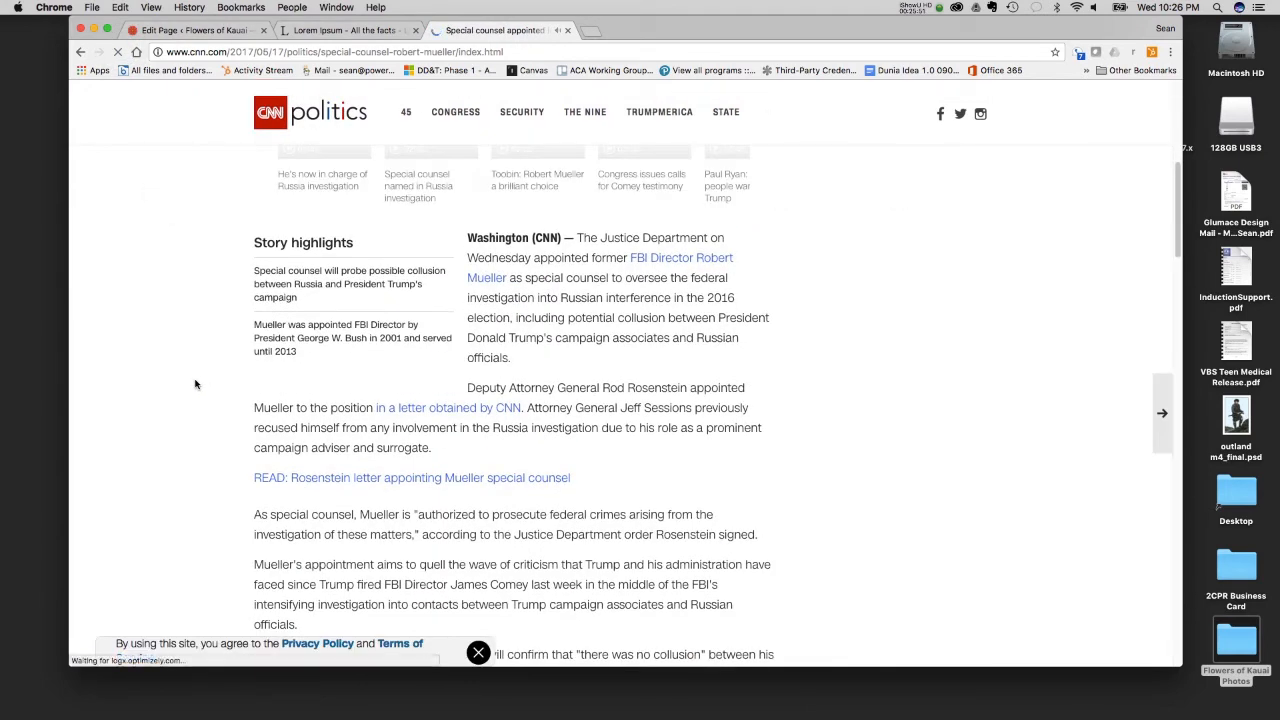
click(340, 30)
- Load flowersofkauai.com in place of the CNN story and review the paragraphs on the live Welcome page
click(500, 30)
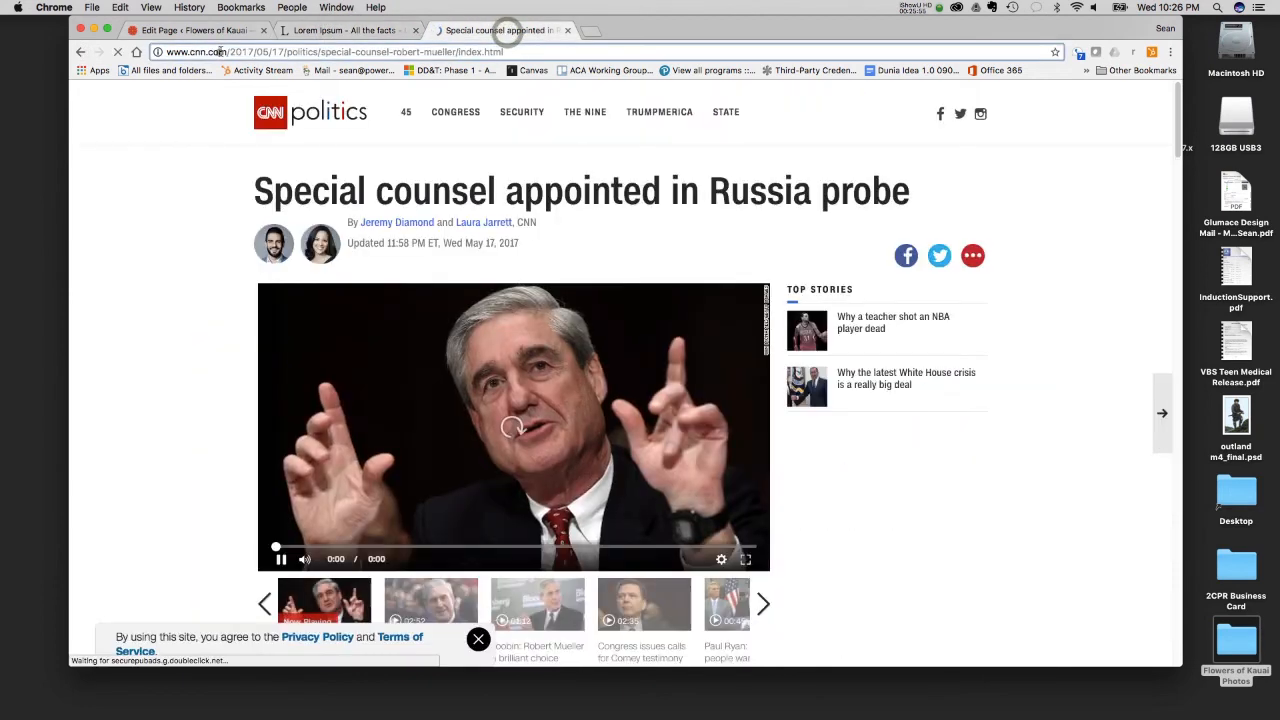
click(215, 52)
text(flowersofkauai.com)
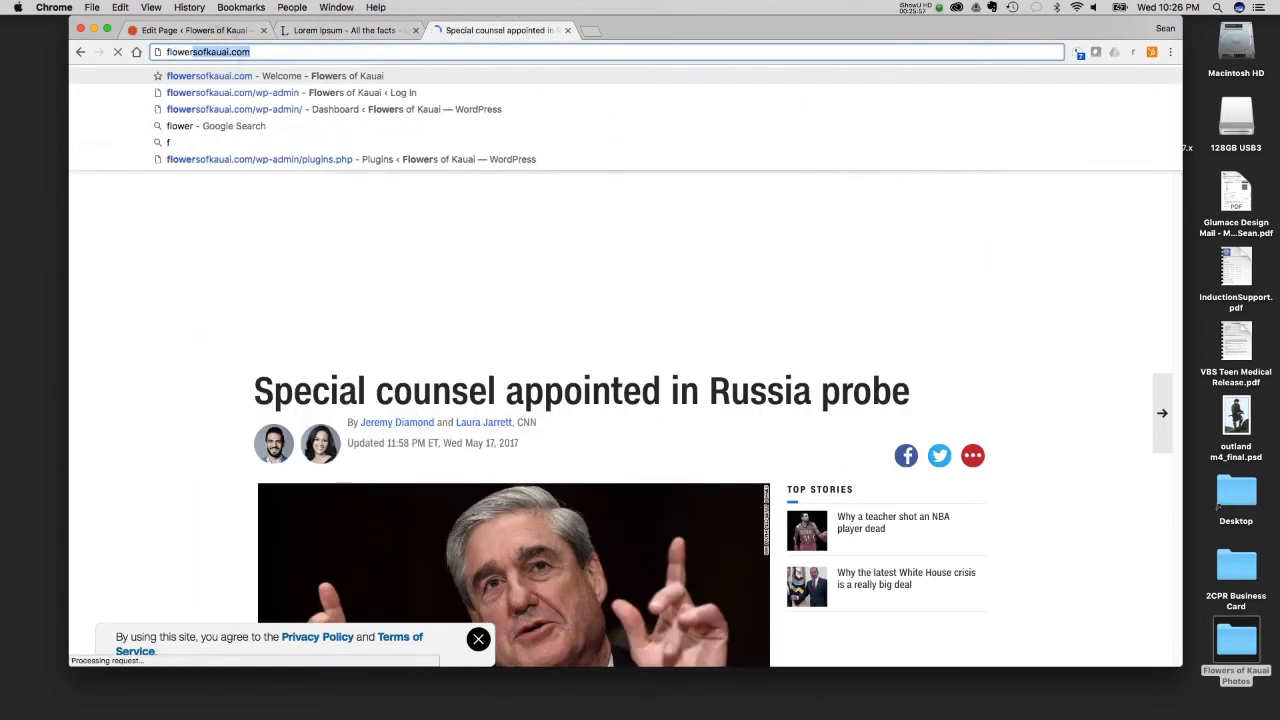
key(Return)
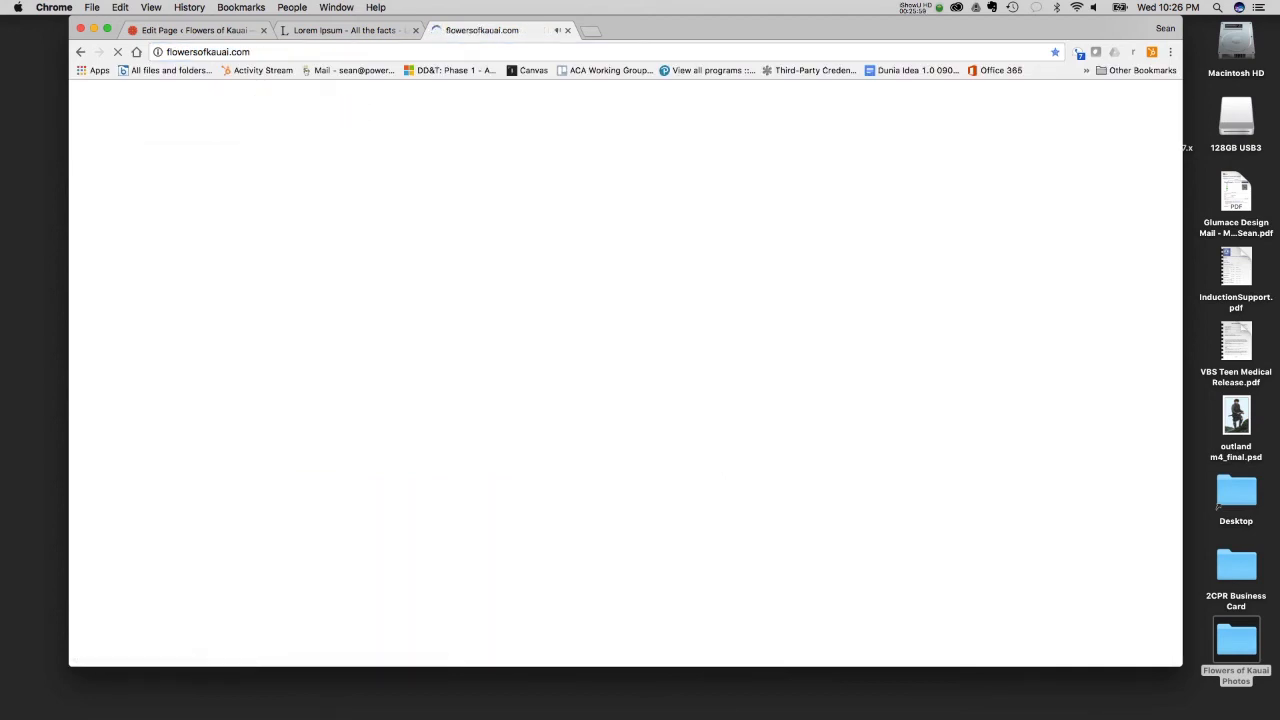
scroll(540, 285, down, 3)
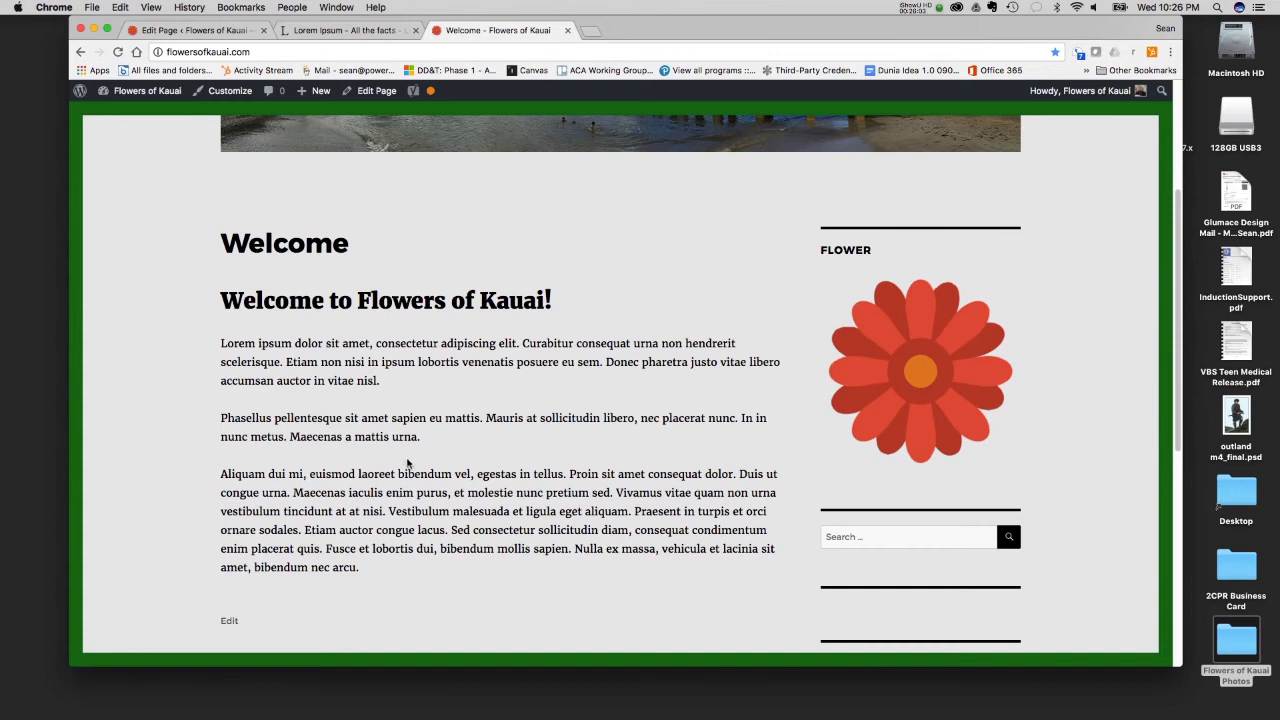
scroll(363, 493, down, 1)
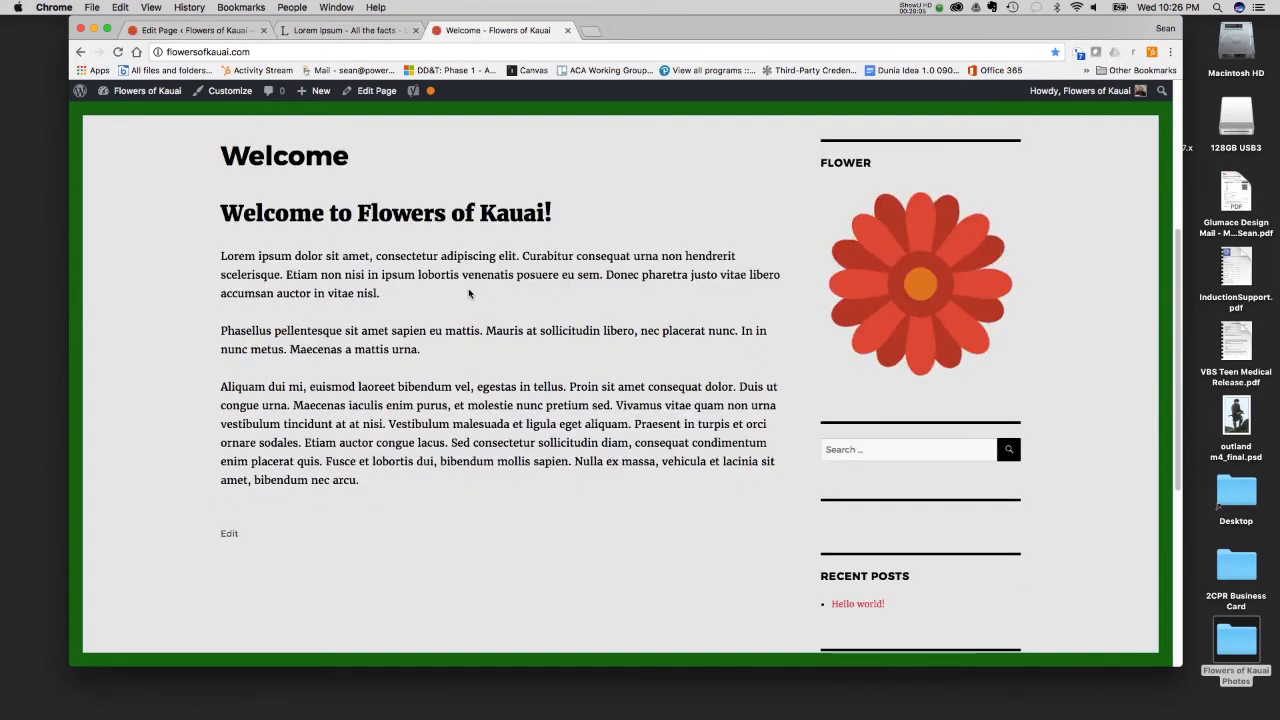
scroll(469, 293, up, 1)
- Back in the Welcome page editor, upload IMG_0343.JPG from the Flowers of Kauai Photos folder for insertion before the first Lorem Ipsum paragraph
click(247, 30)
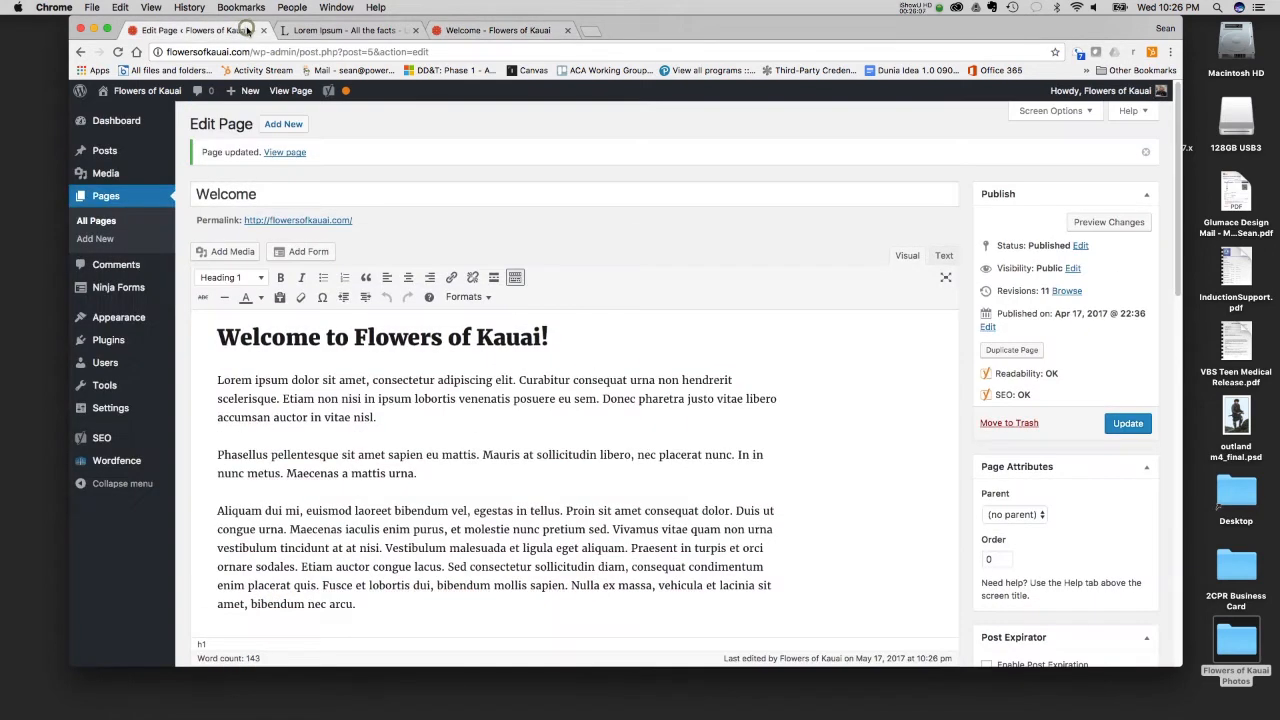
click(215, 379)
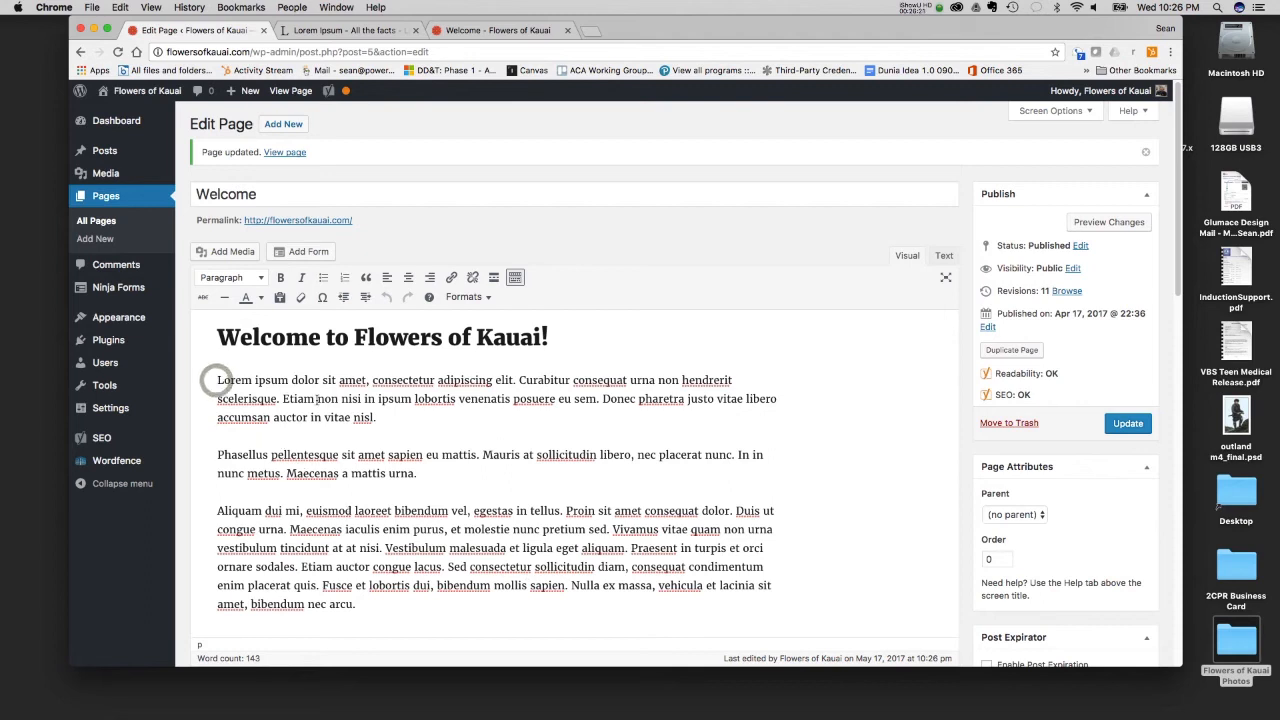
click(212, 251)
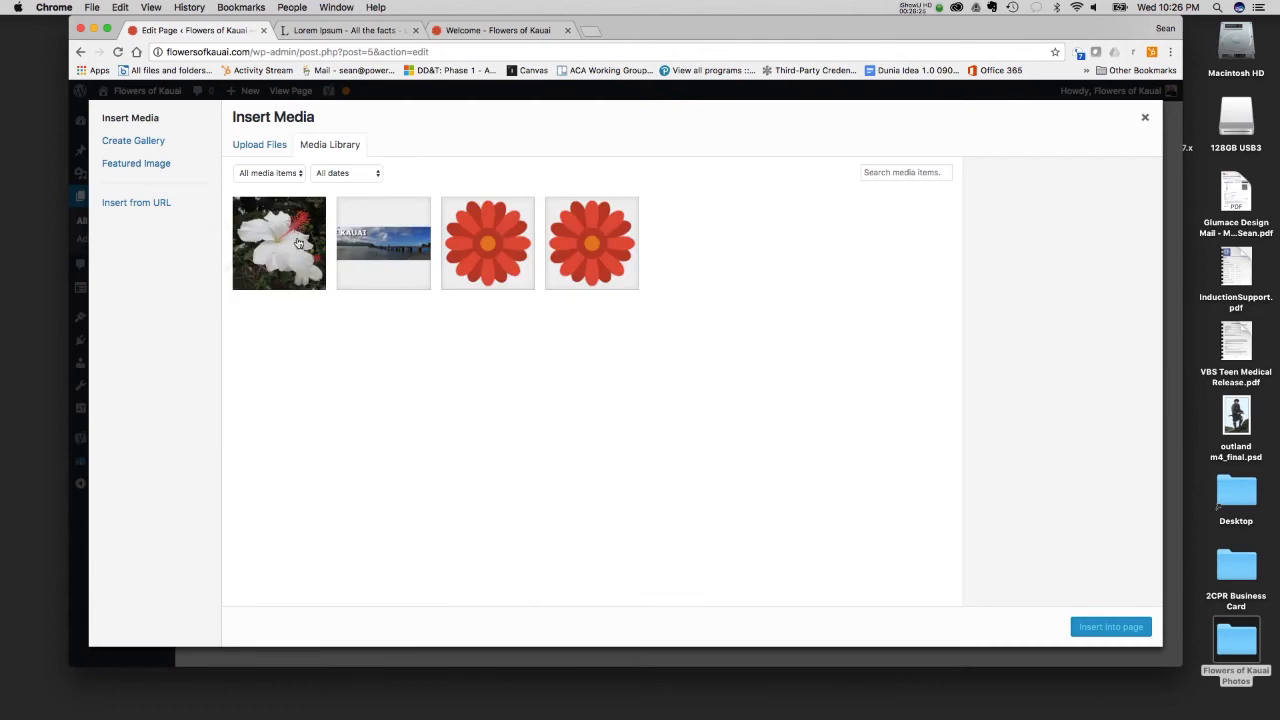
click(259, 146)
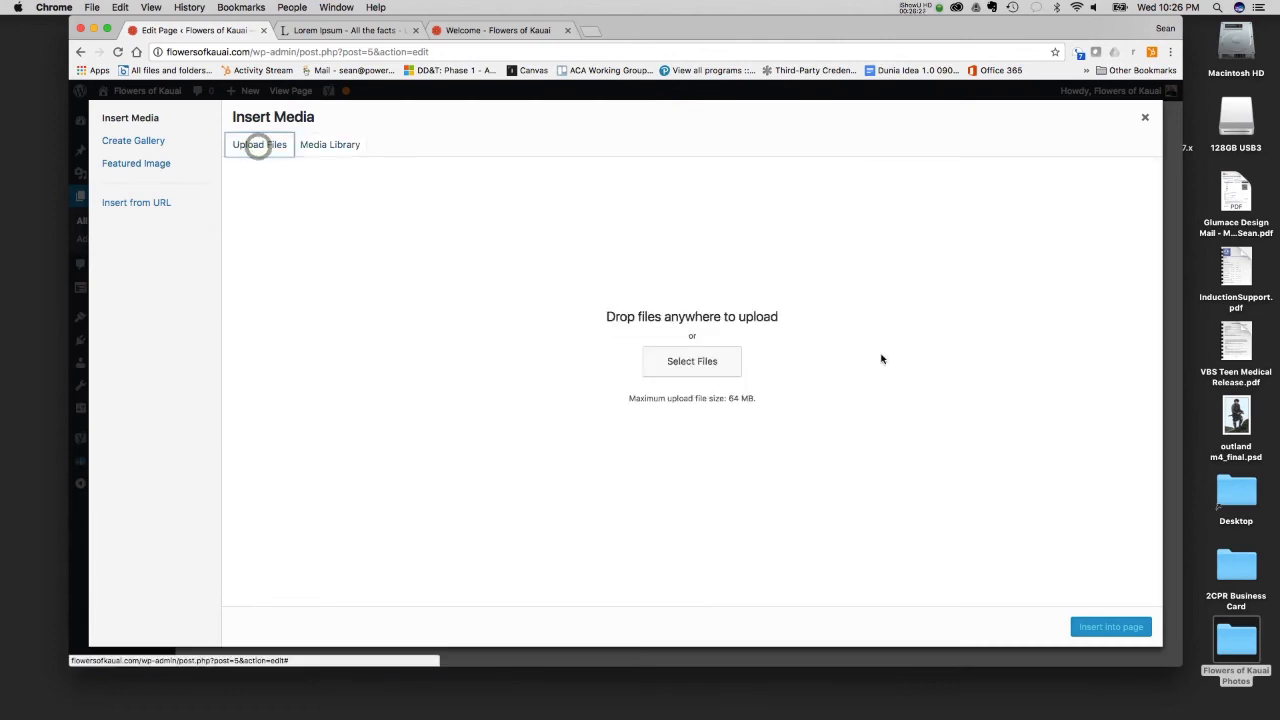
click(702, 362)
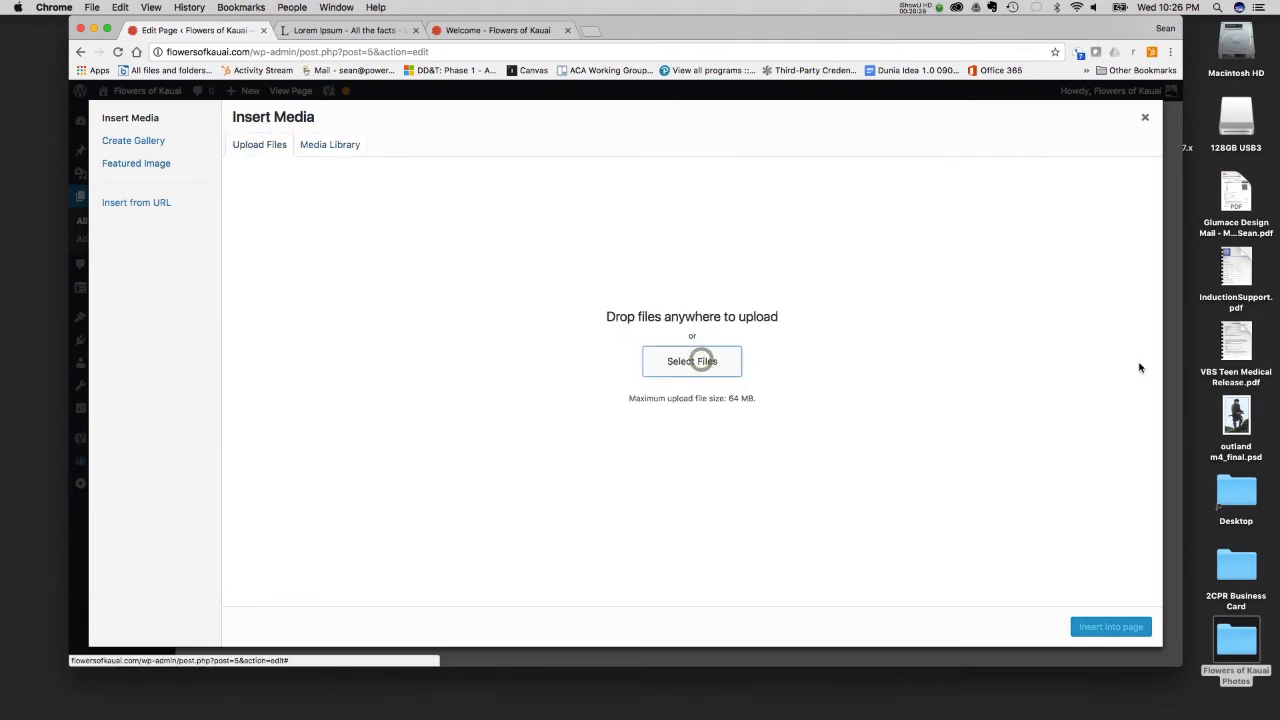
click(617, 129)
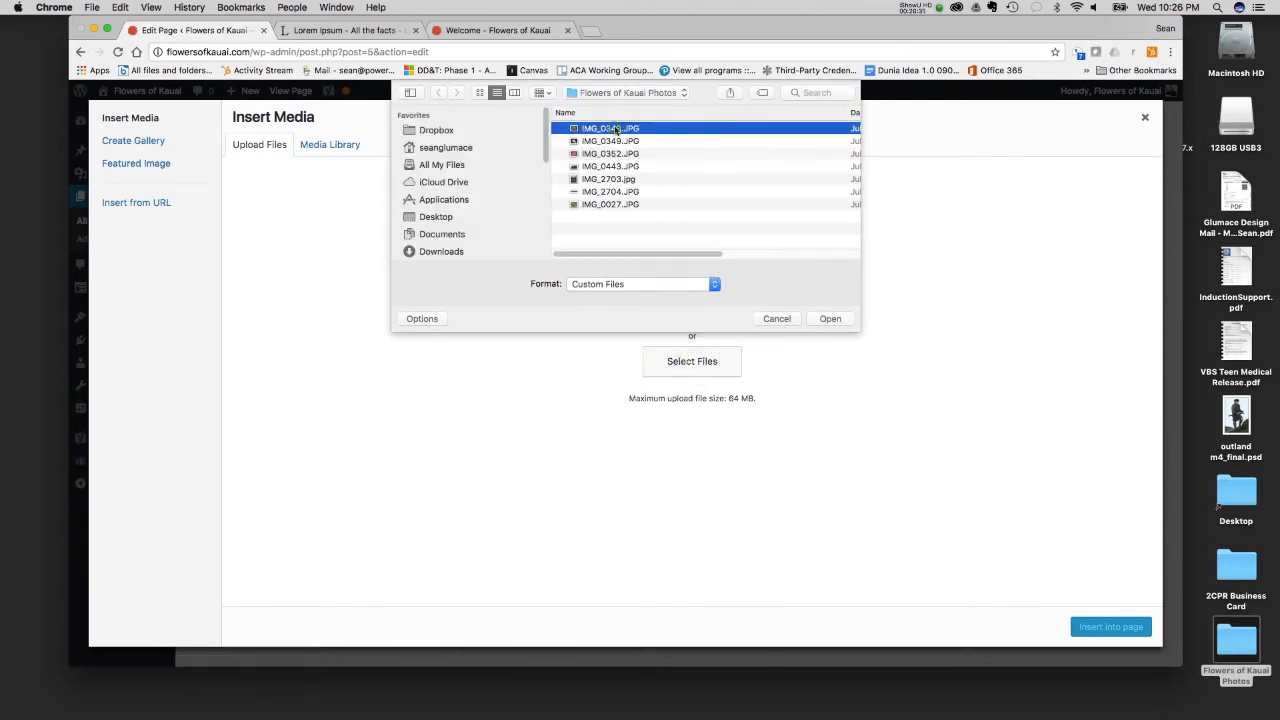
key(space)
key(space)
click(829, 318)
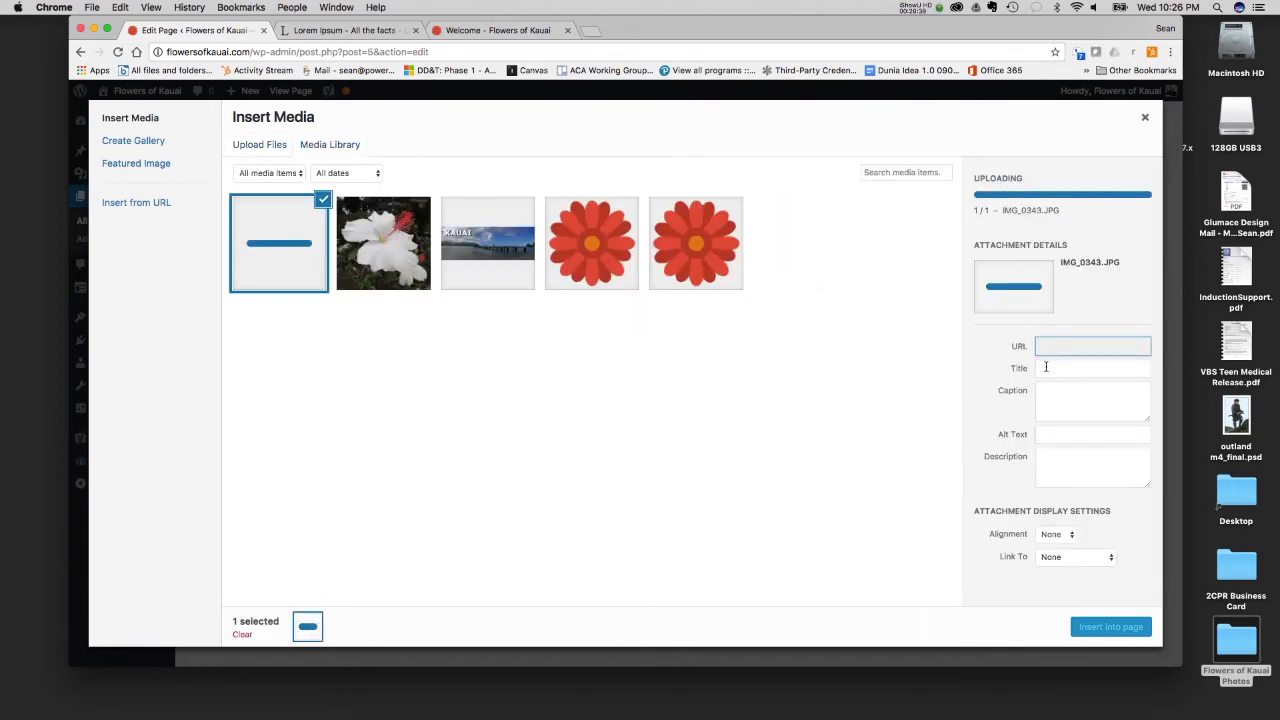
- Set the uploaded image's title and alt text to "Orange Flower" and its description to "Orange Flower and green background."
double_click(1077, 313)
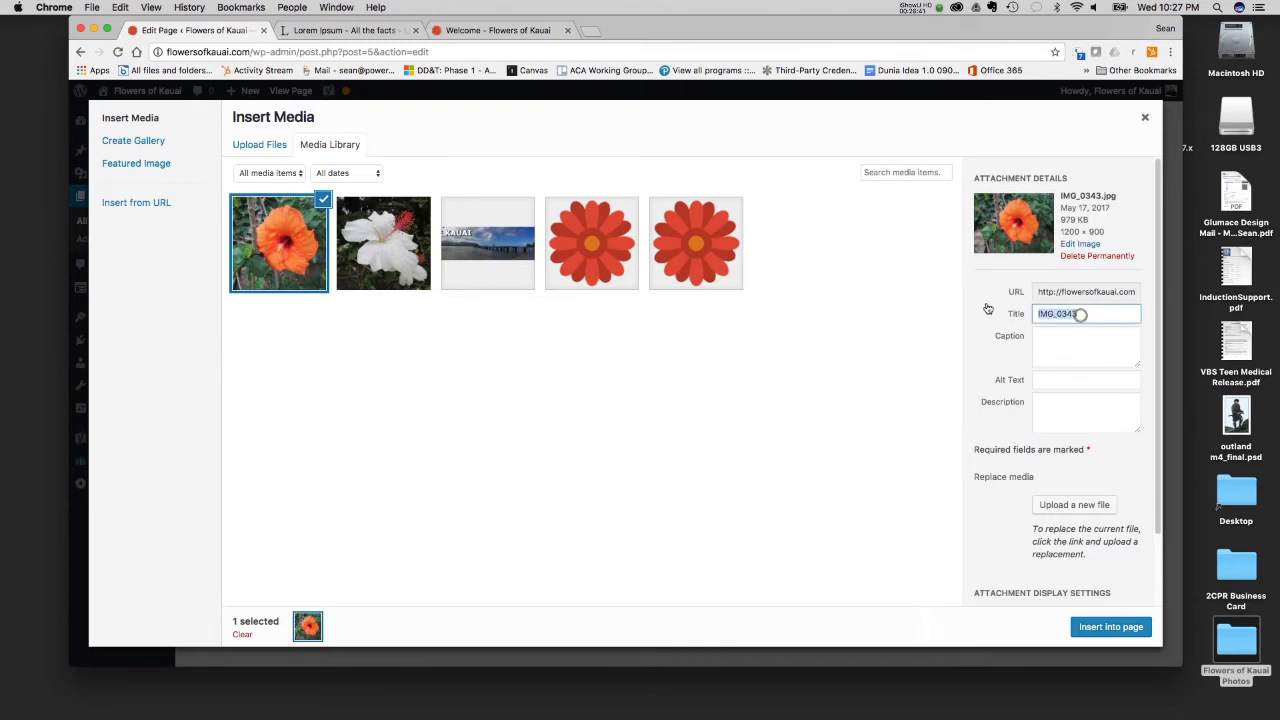
text(O)
key(Tab)
key(Tab)
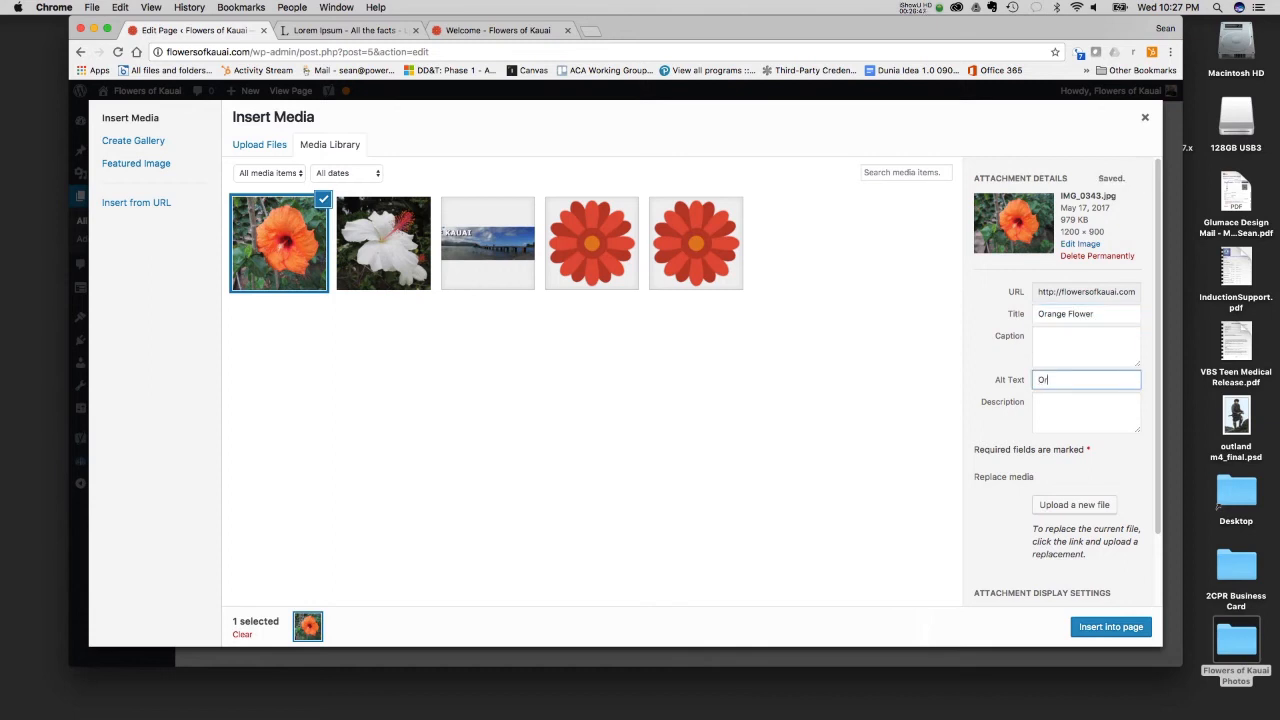
key(Tab)
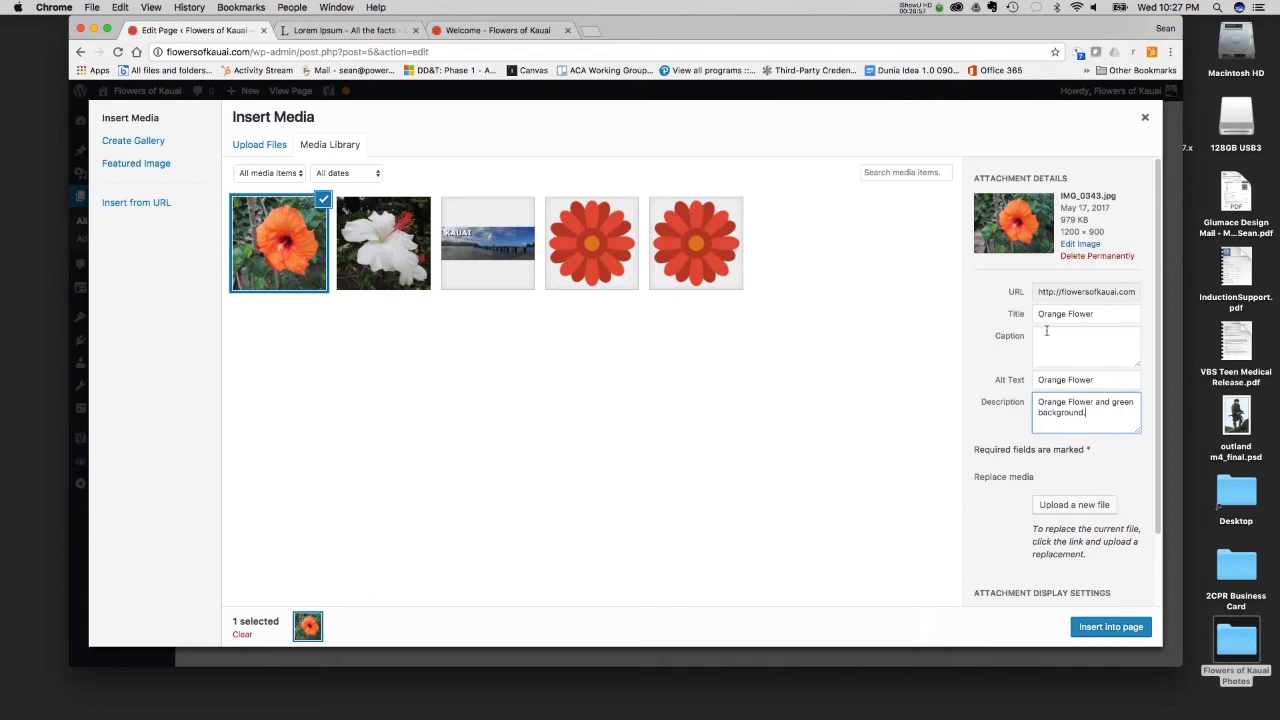
- Insert the orange flower image into the page and align it right so the text wraps around it
click(1112, 628)
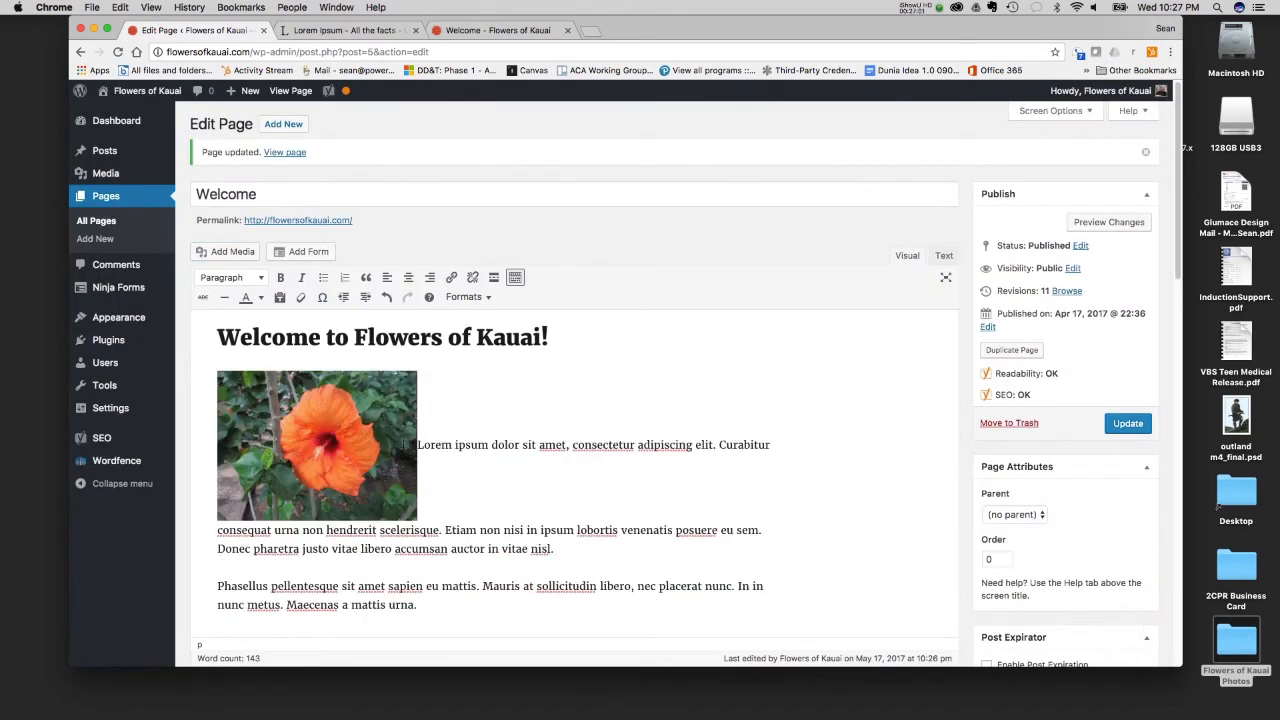
click(321, 422)
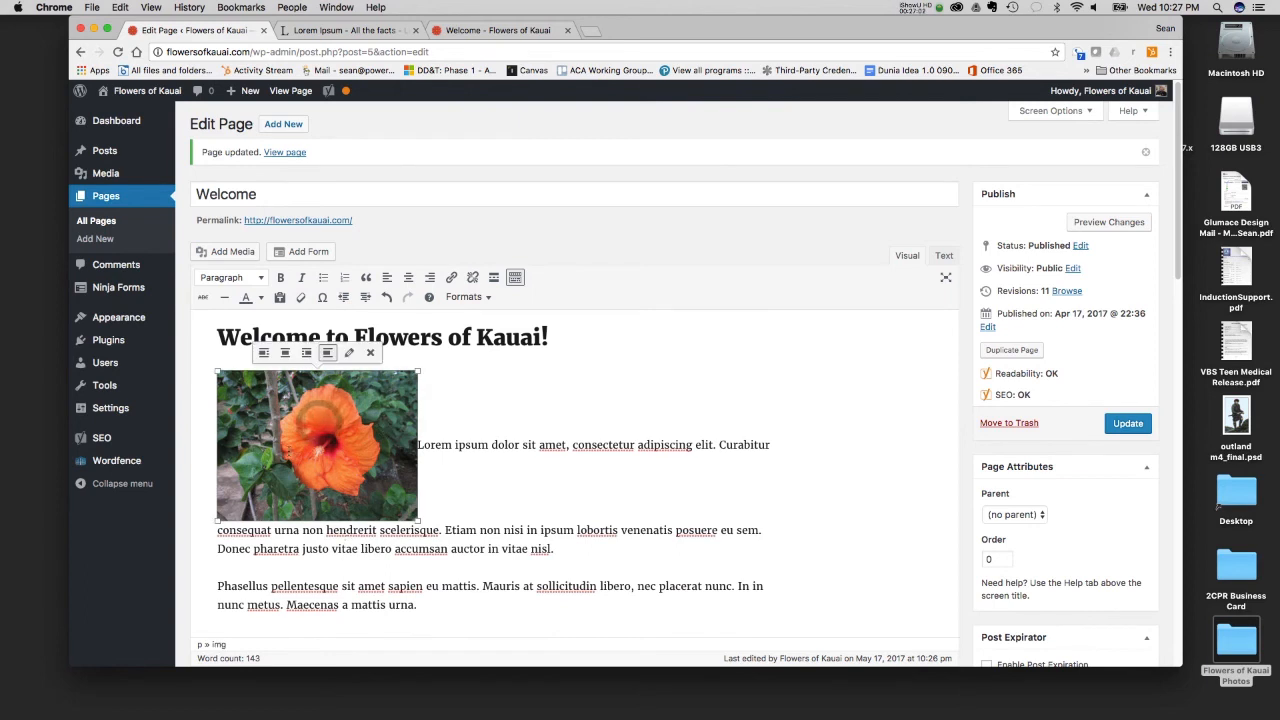
click(306, 353)
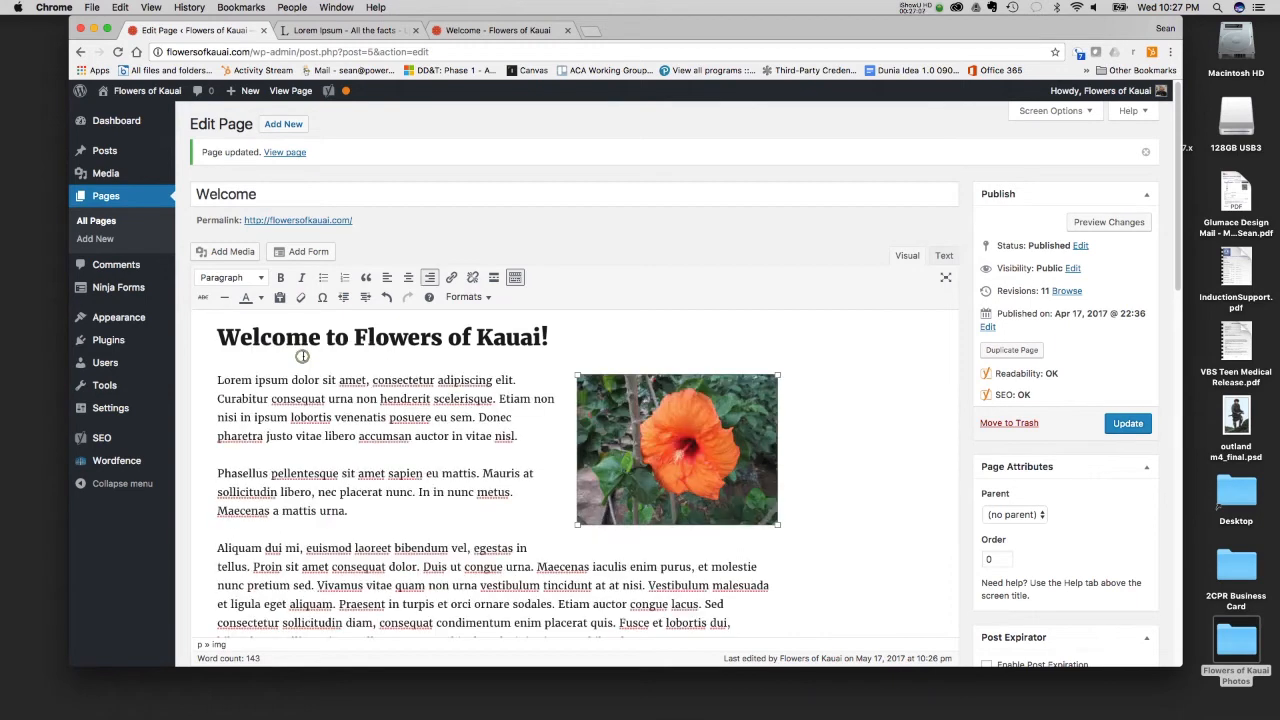
click(490, 492)
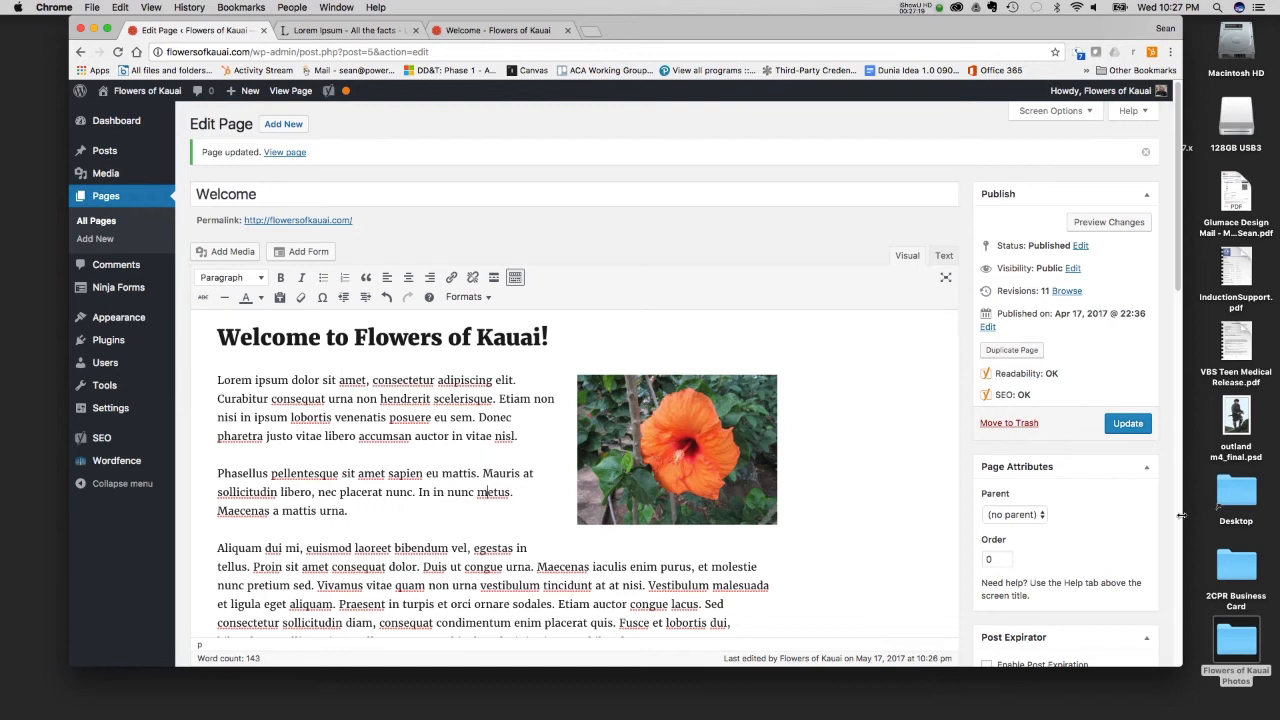
- Update the Welcome page and reload its live version to check the right-aligned orange flower image
click(1128, 423)
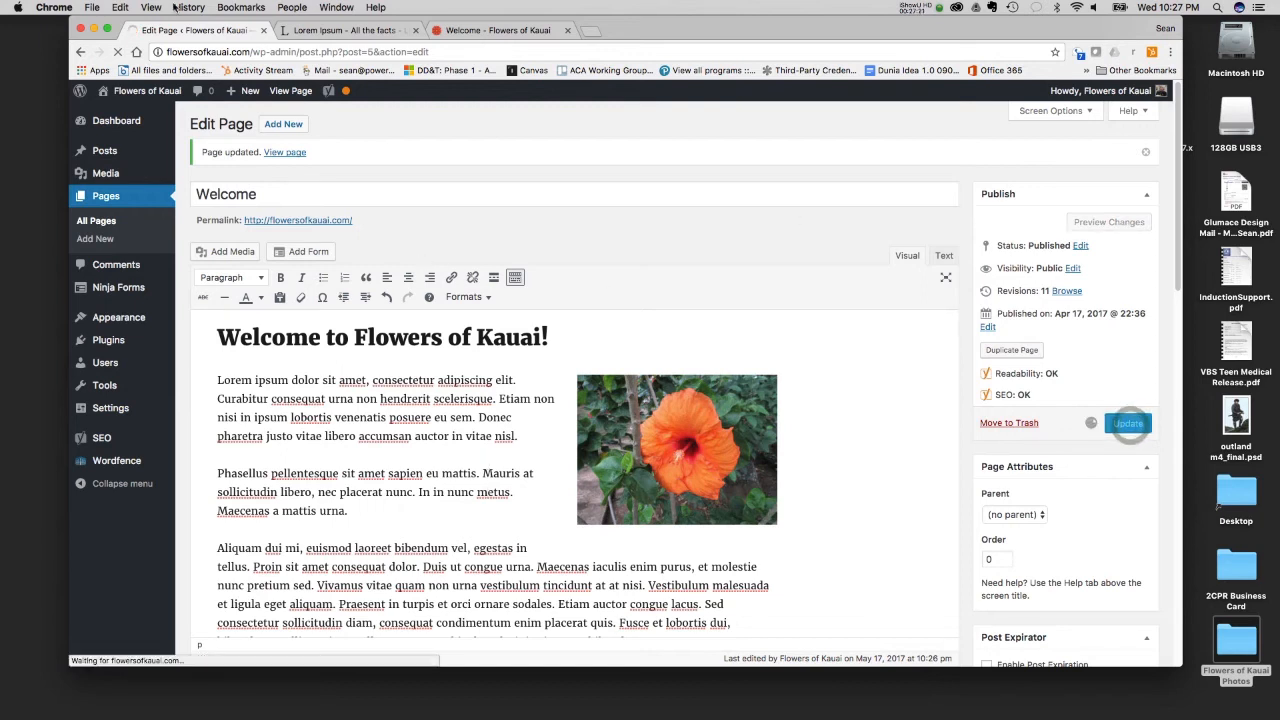
click(490, 30)
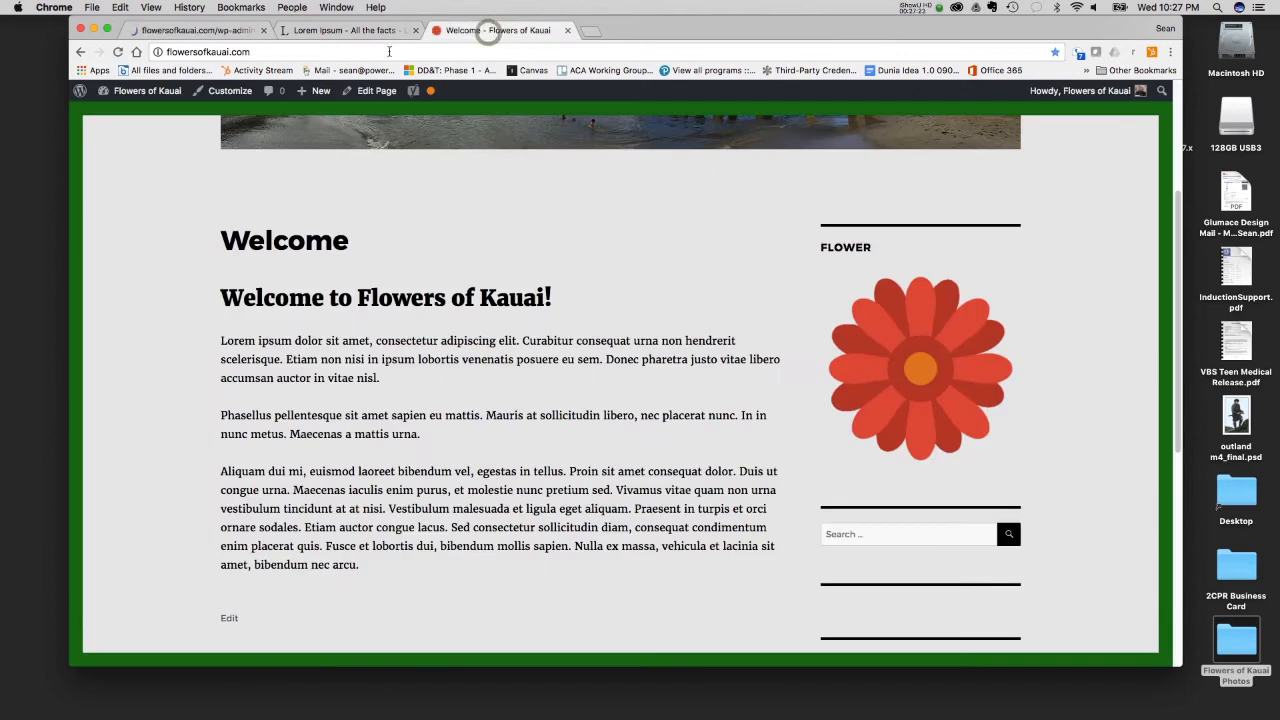
click(117, 51)
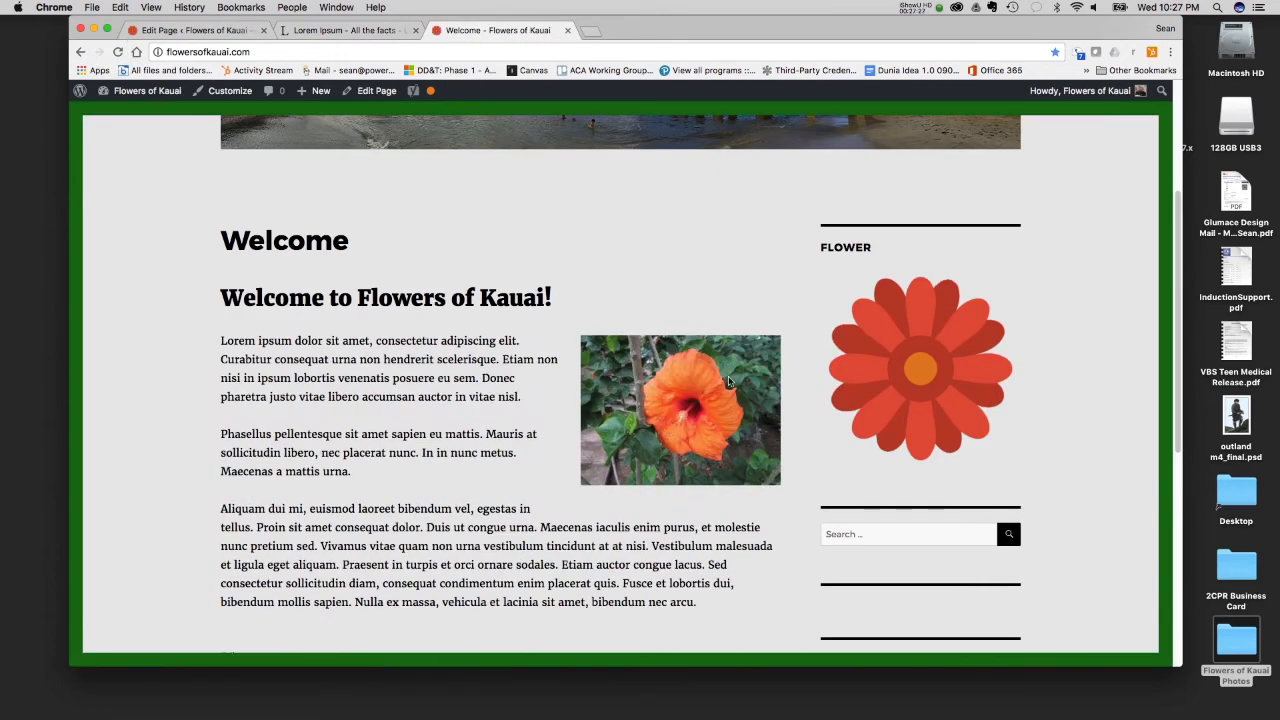
- Back in the Welcome page editor, delete the orange flower image and select IMG_0343.jpg in the media library for reinsertion
click(355, 30)
click(218, 26)
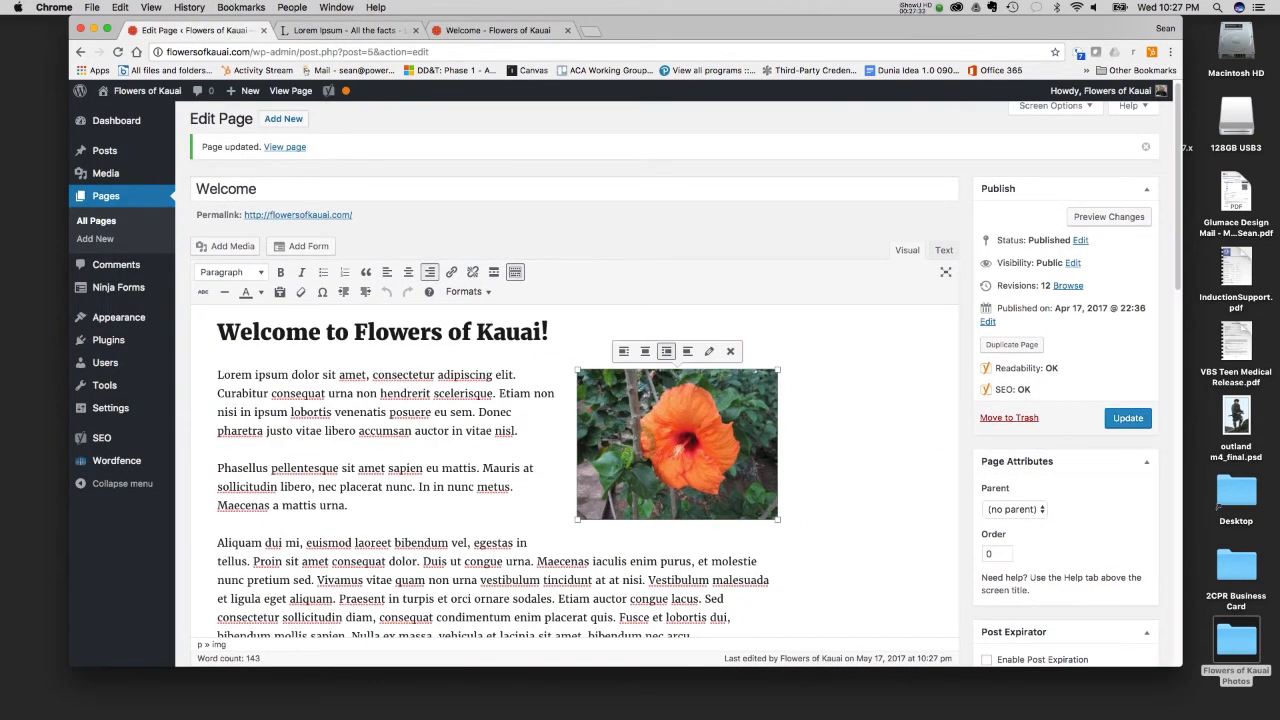
key(Delete)
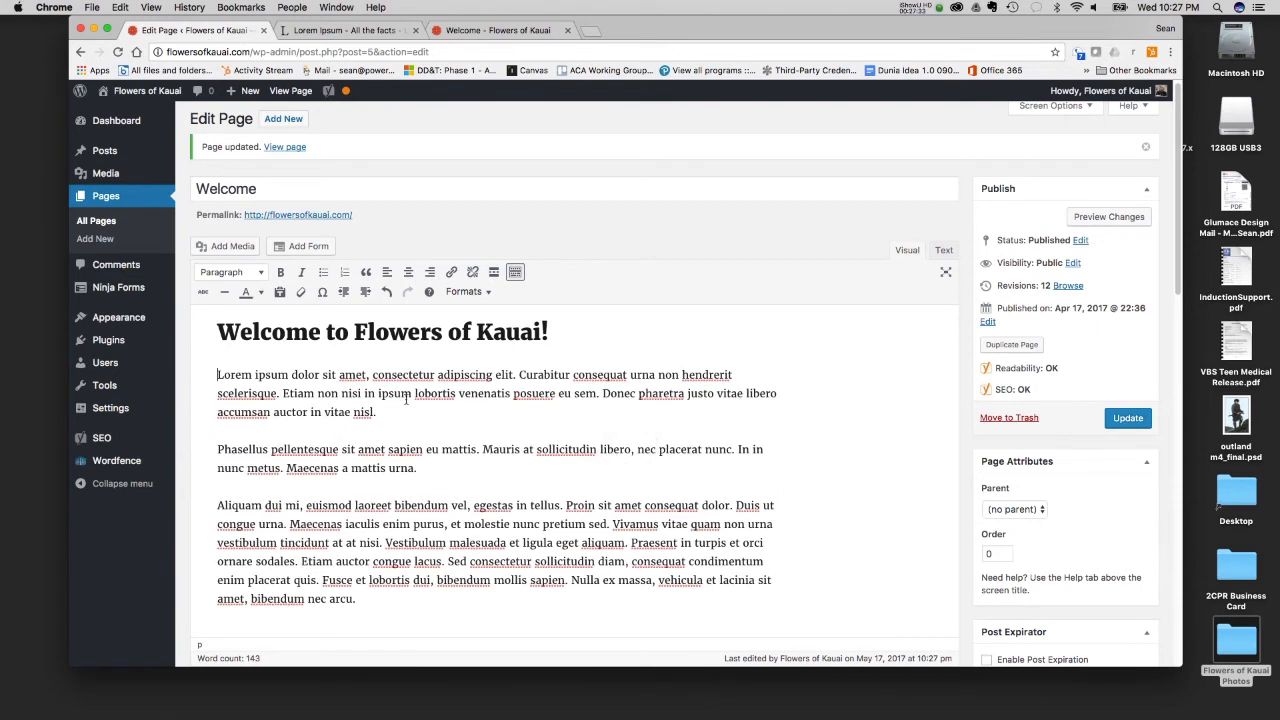
click(244, 246)
click(305, 235)
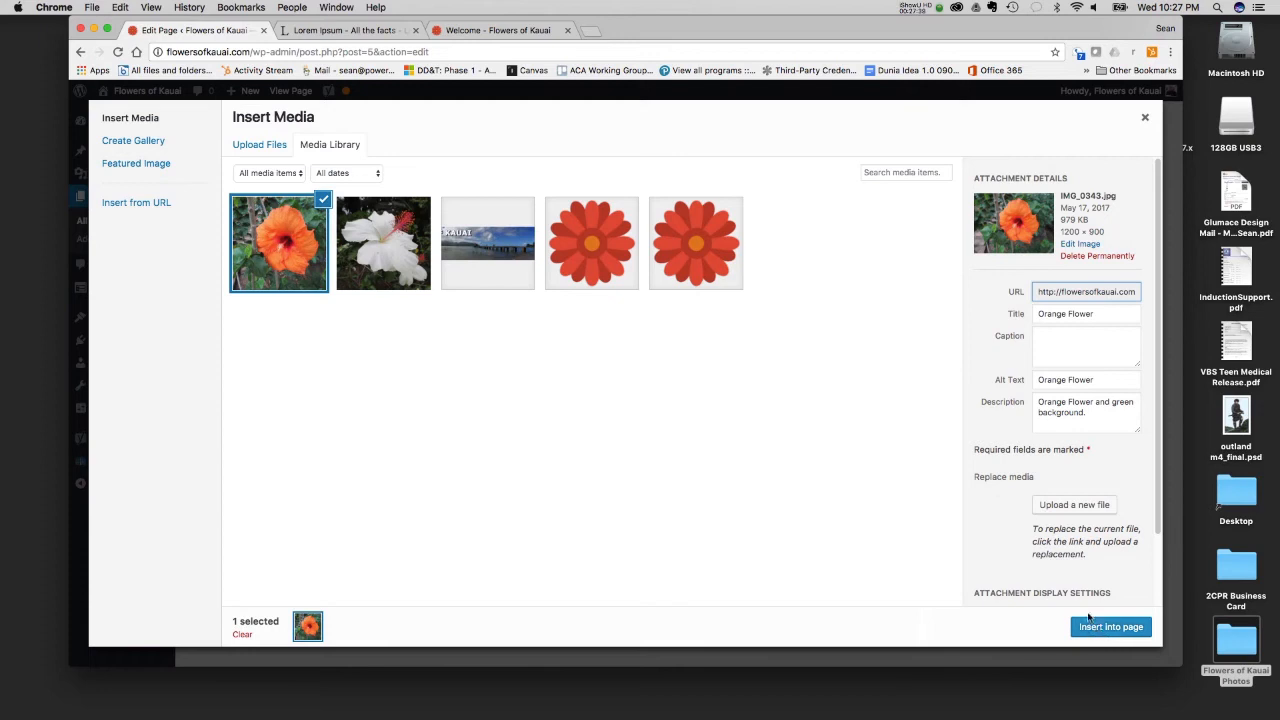
- Copy the image's description, "Orange Flower and green background.", into its caption
click(1071, 336)
drag(1104, 412, 987, 401)
key(super+c)
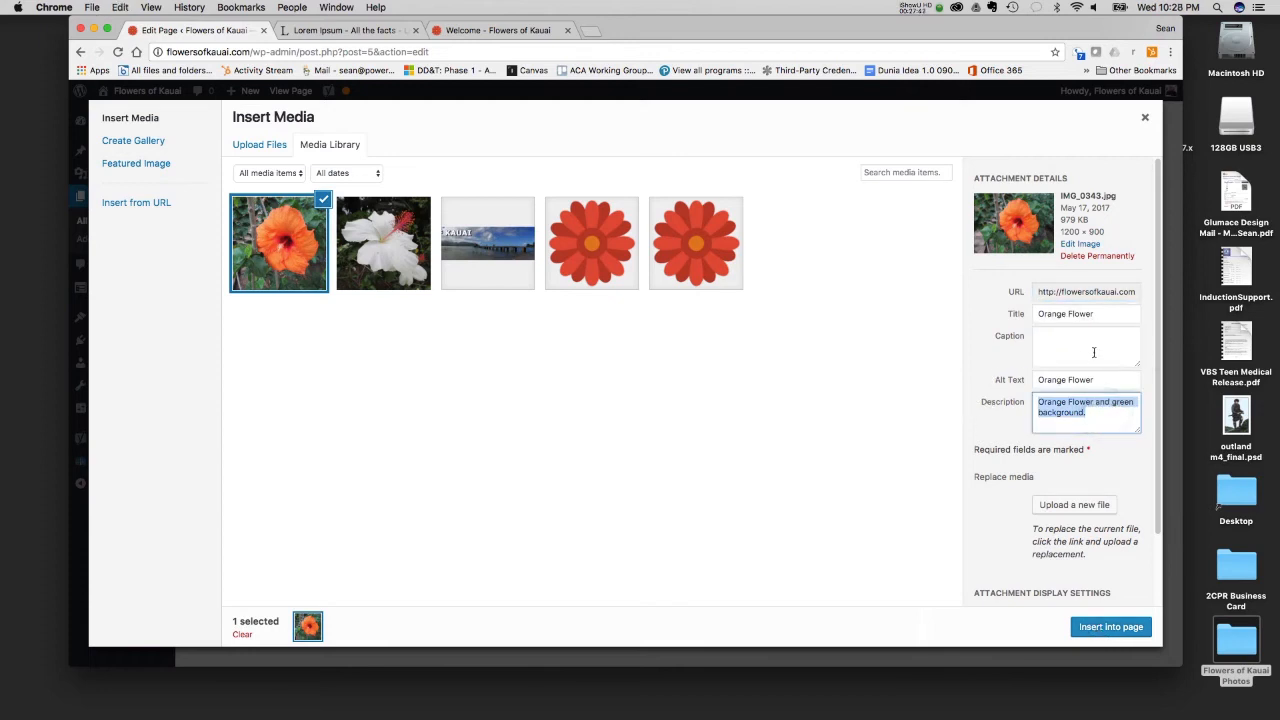
click(1091, 352)
key(super+v)
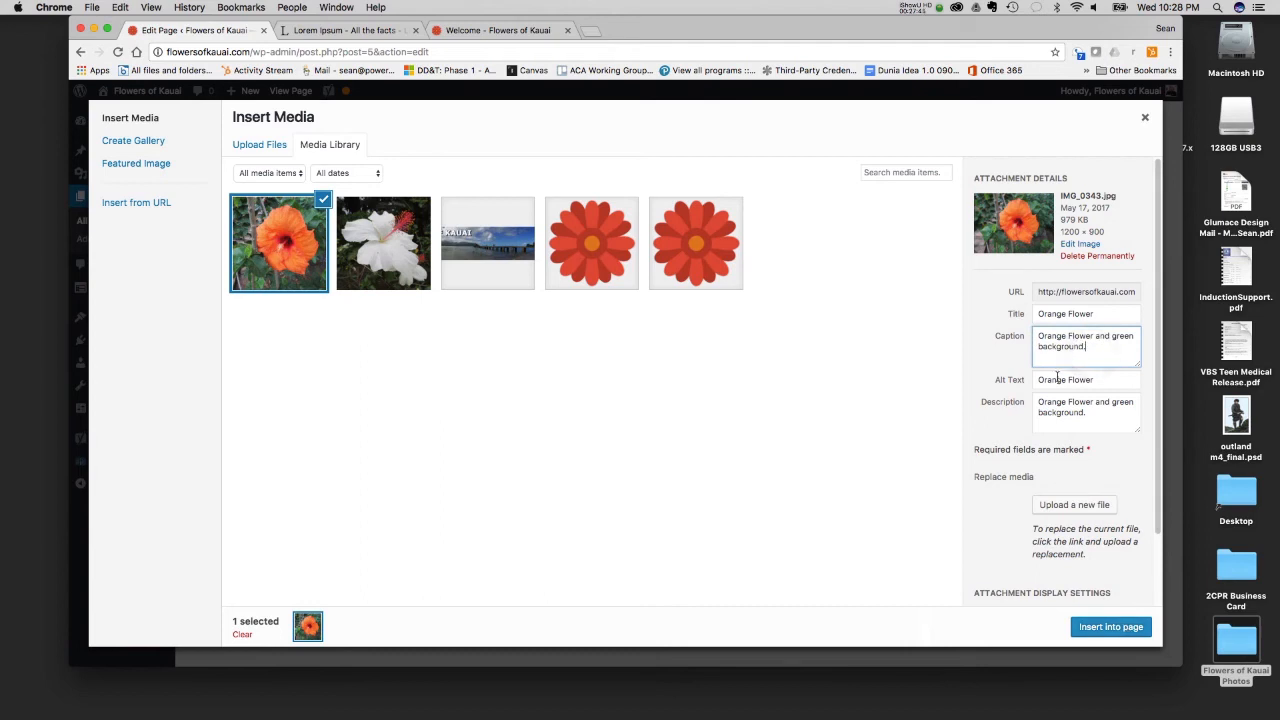
- Insert the captioned orange flower image into the page and align it right beside the Lorem ipsum paragraphs
click(1106, 628)
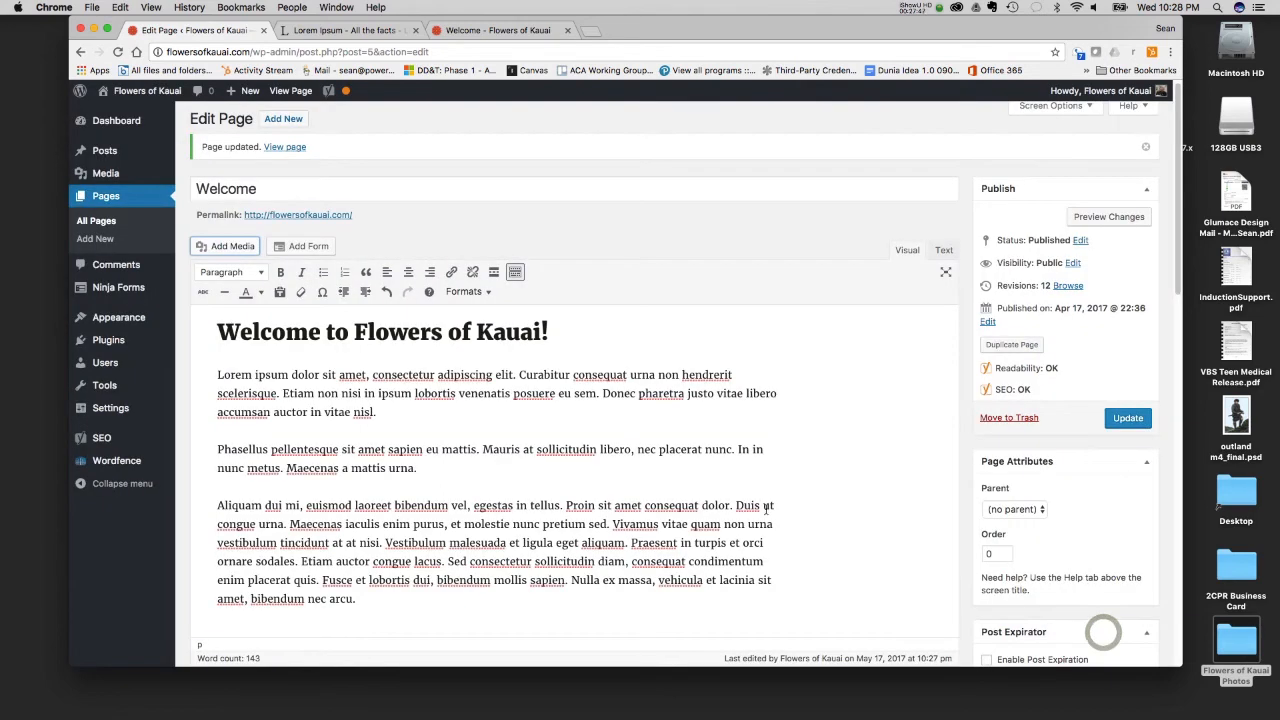
click(392, 438)
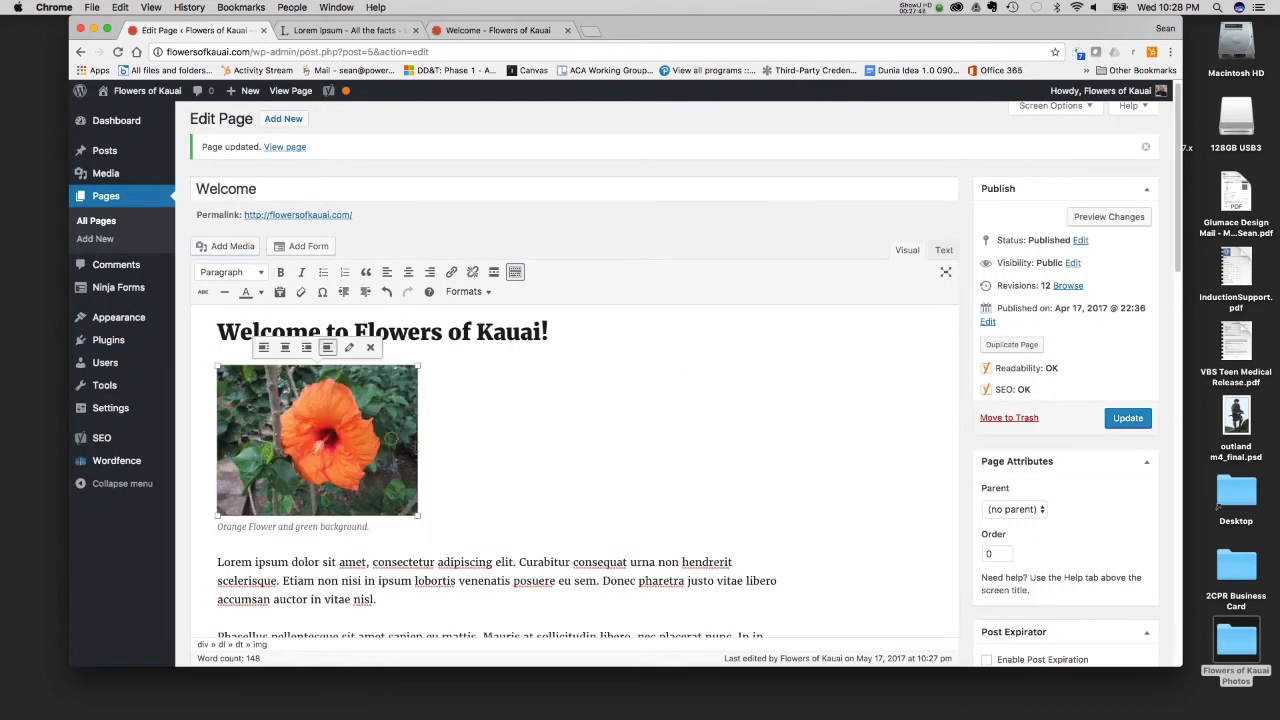
click(305, 348)
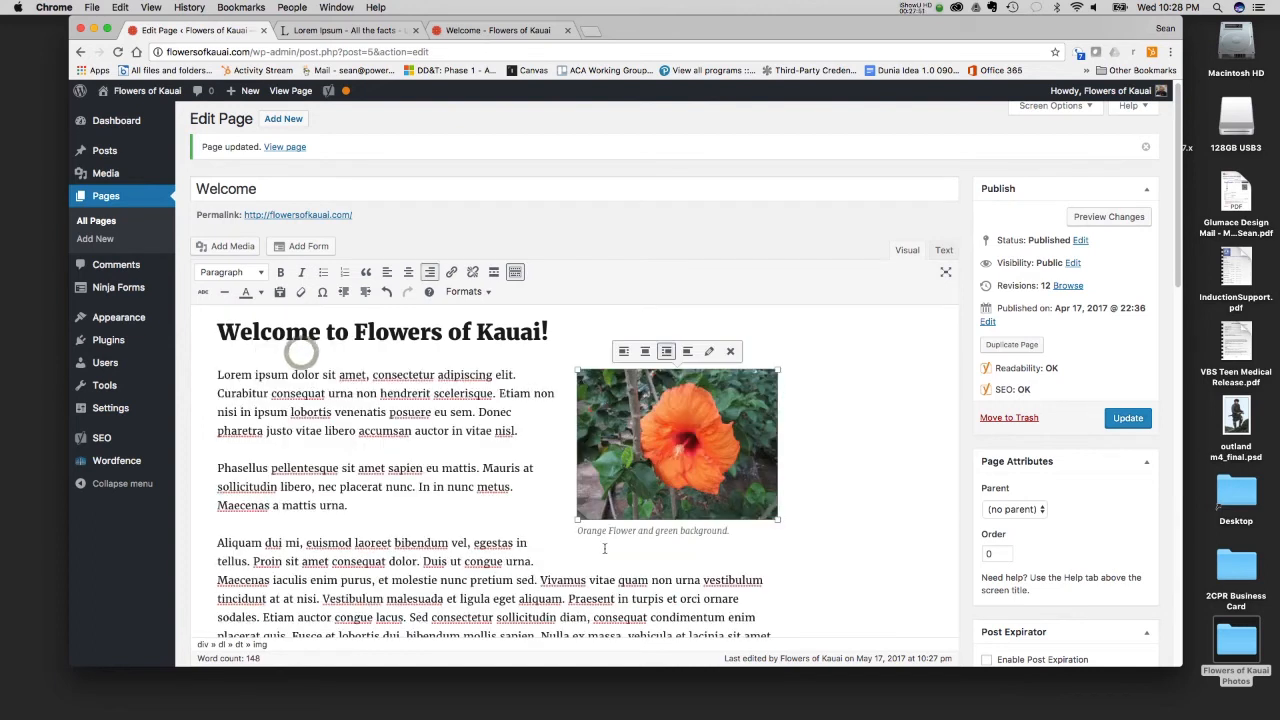
click(735, 538)
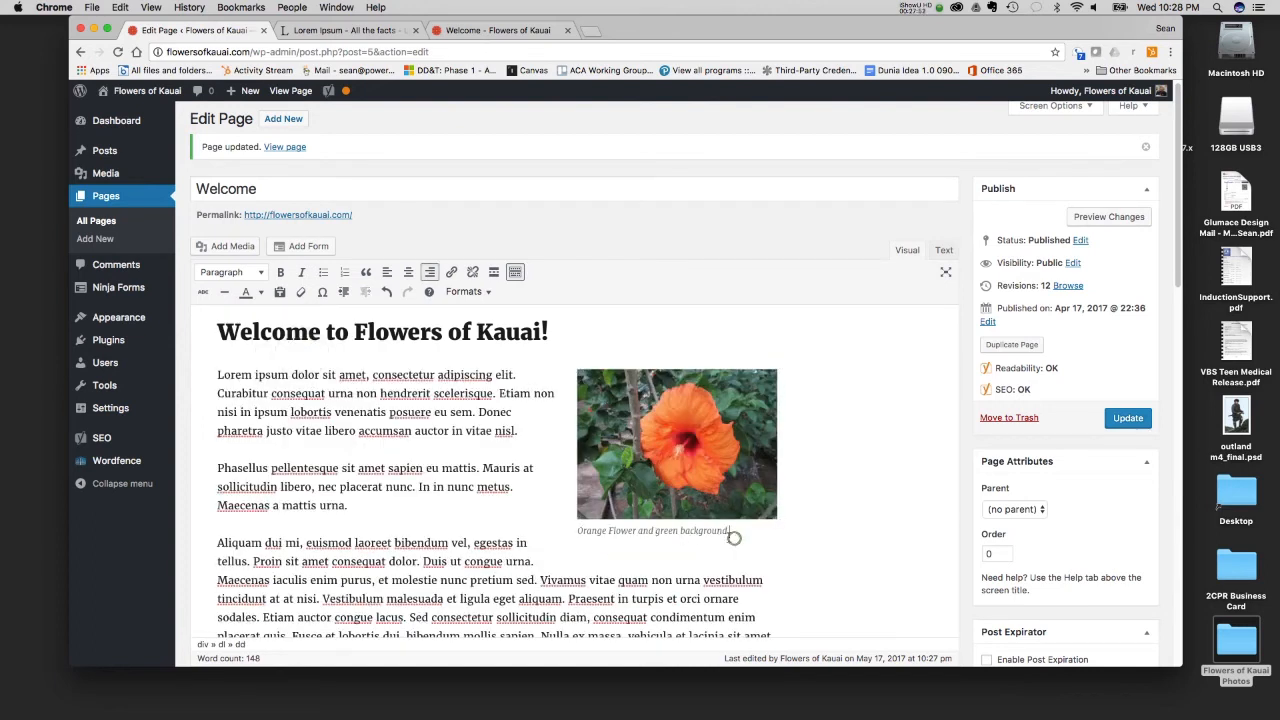
click(650, 470)
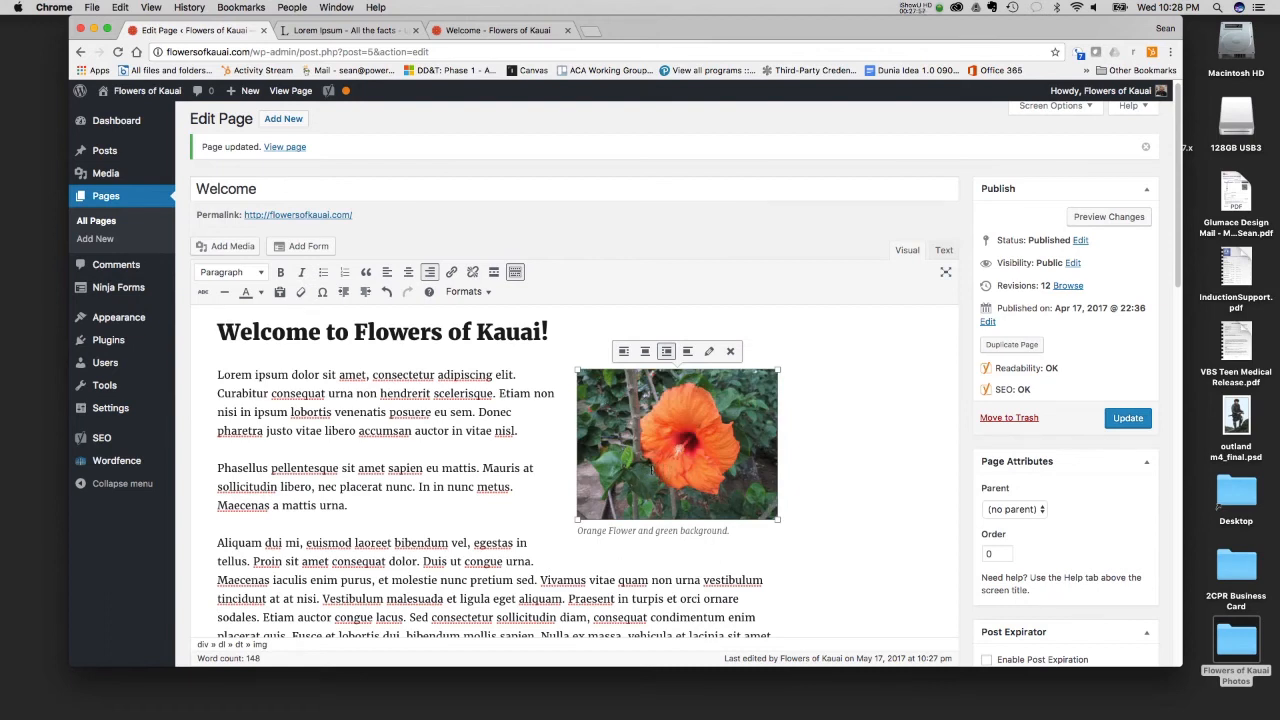
click(471, 453)
- Update the Welcome page with the captioned image and review its content in the editor
click(1127, 420)
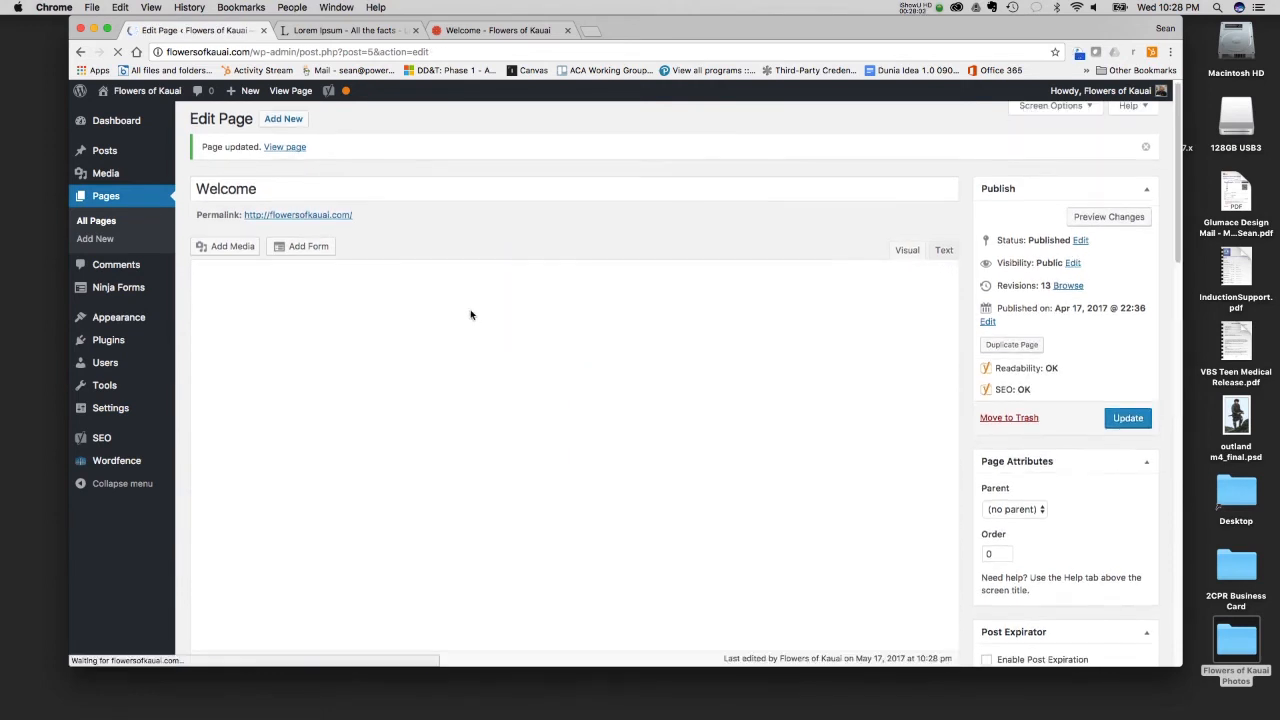
scroll(468, 313, down, 5)
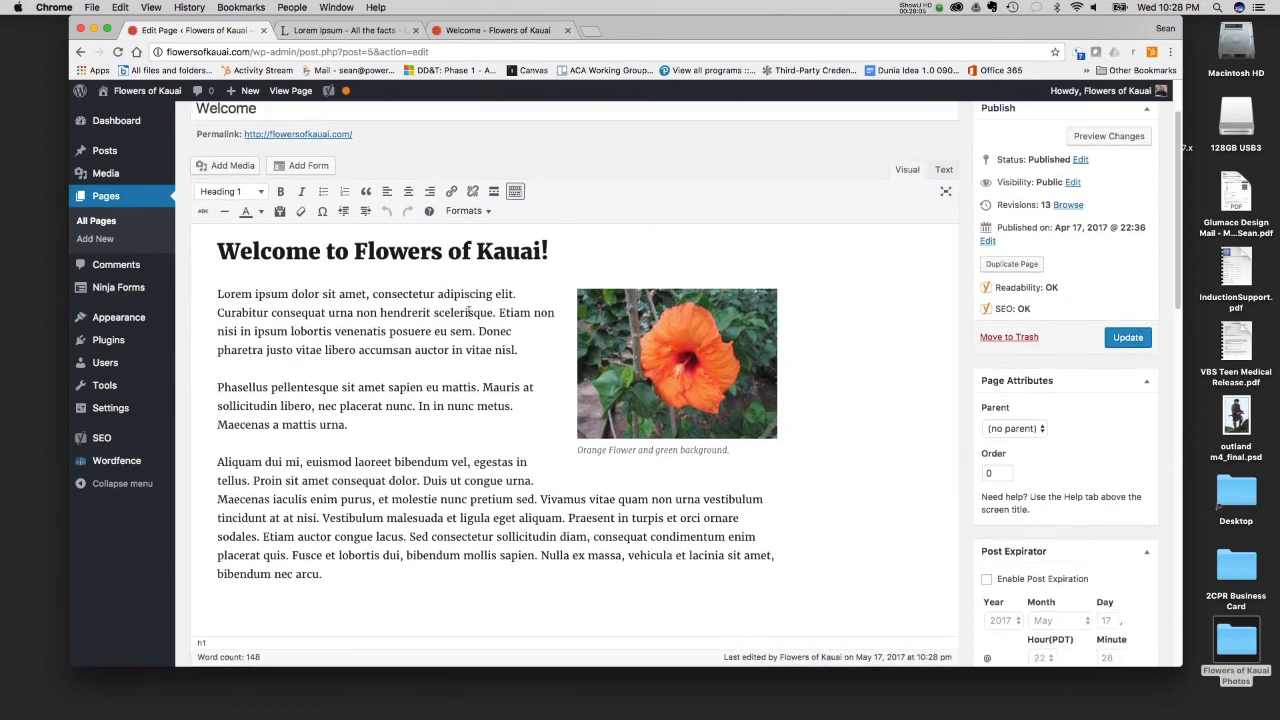
scroll(467, 318, up, 5)
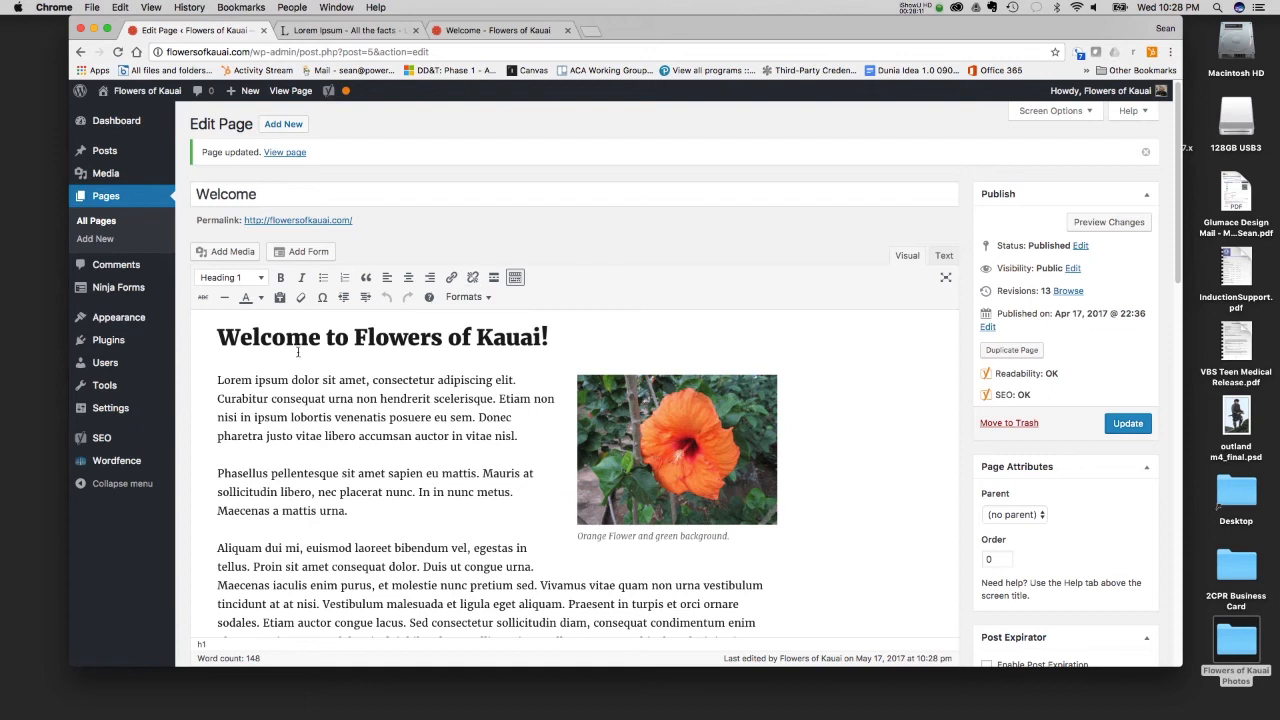
- Try the Heading 4 format on the first Lorem ipsum paragraph and return it to Paragraph format
drag(217, 380, 288, 380)
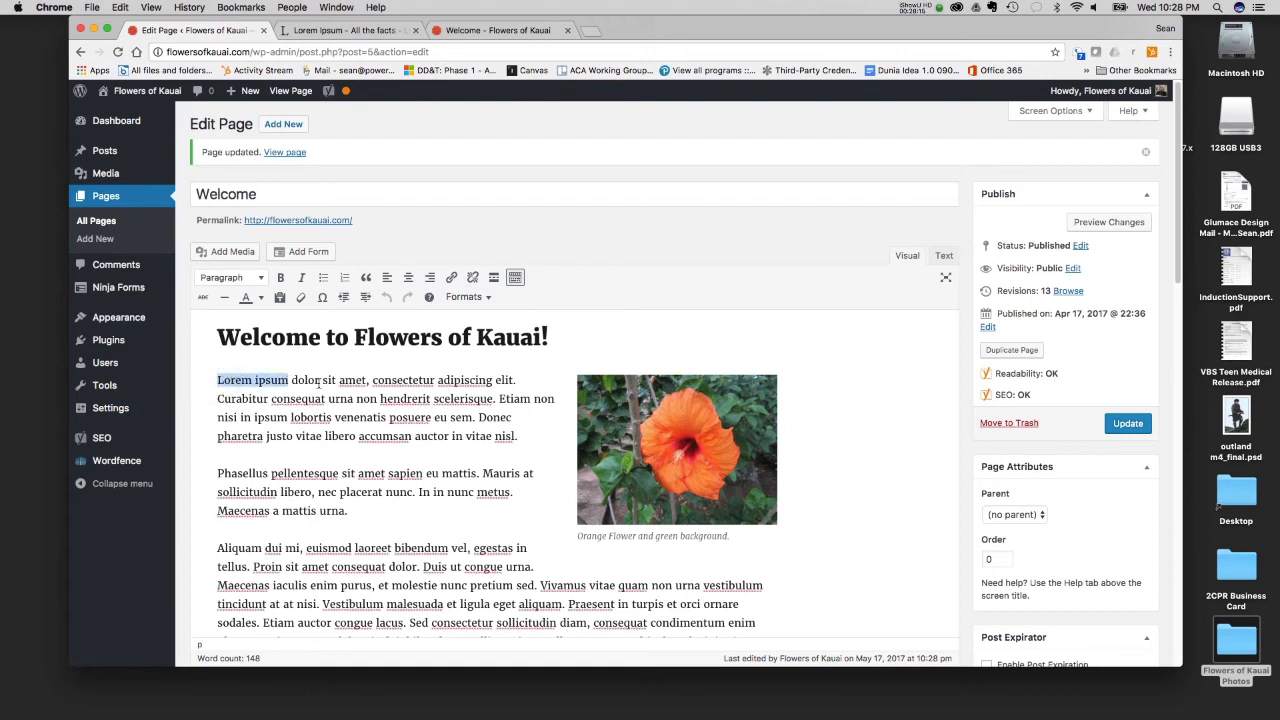
click(264, 276)
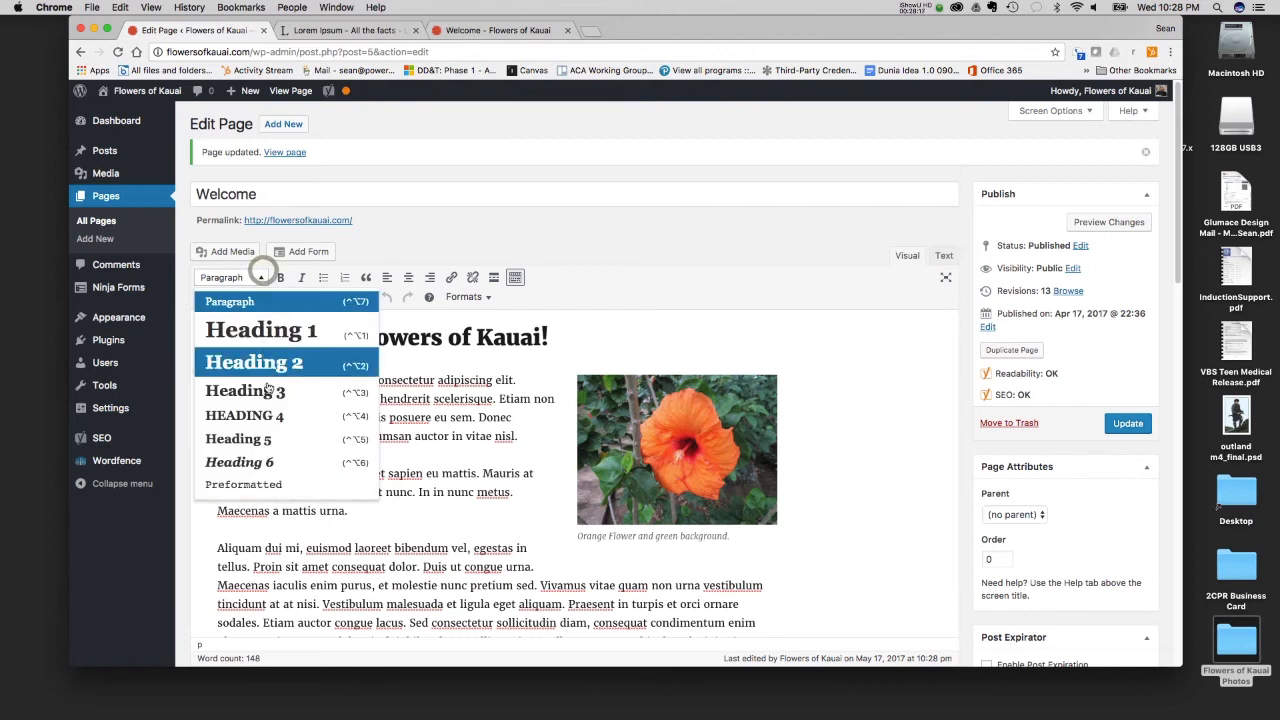
click(267, 416)
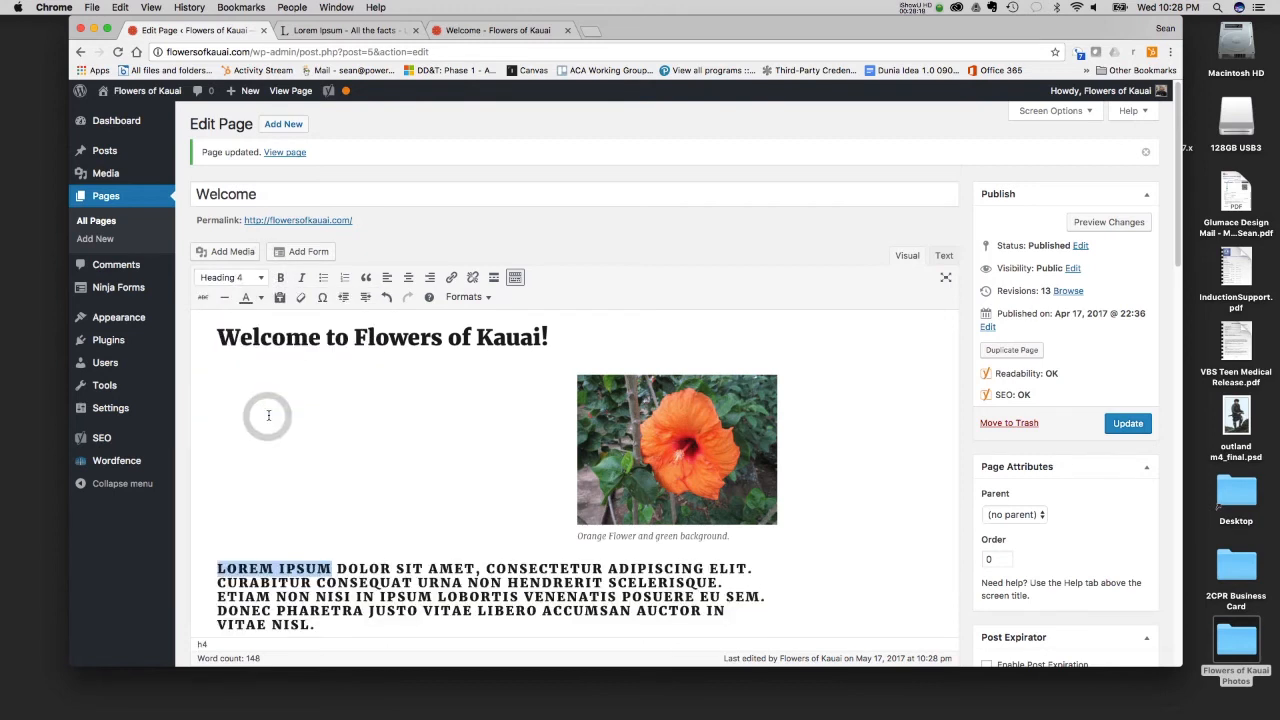
scroll(332, 422, down, 3)
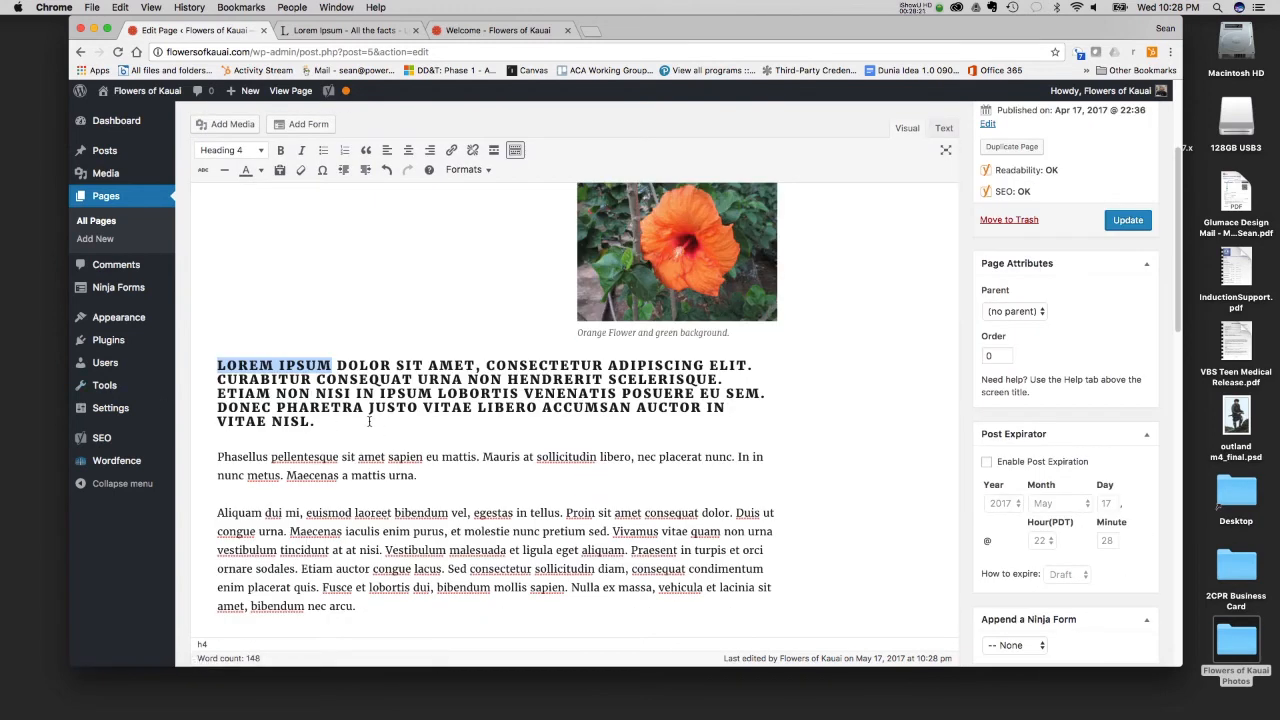
scroll(349, 393, up, 4)
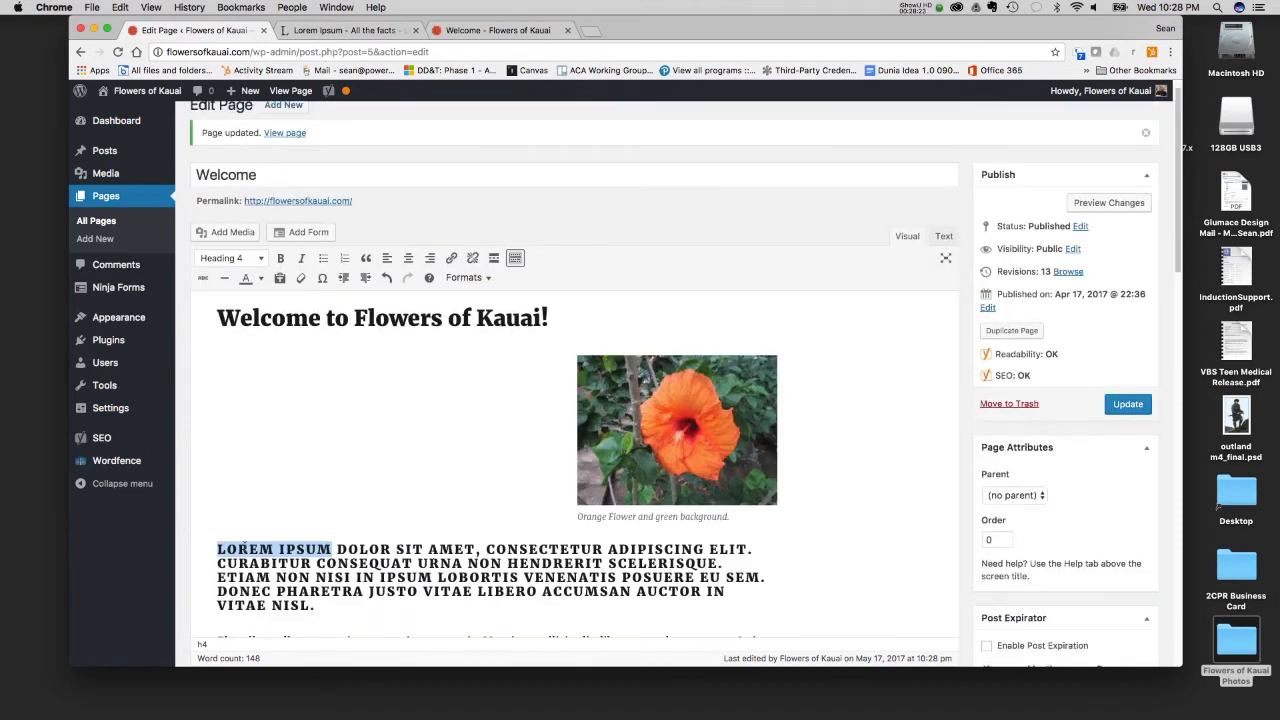
click(256, 258)
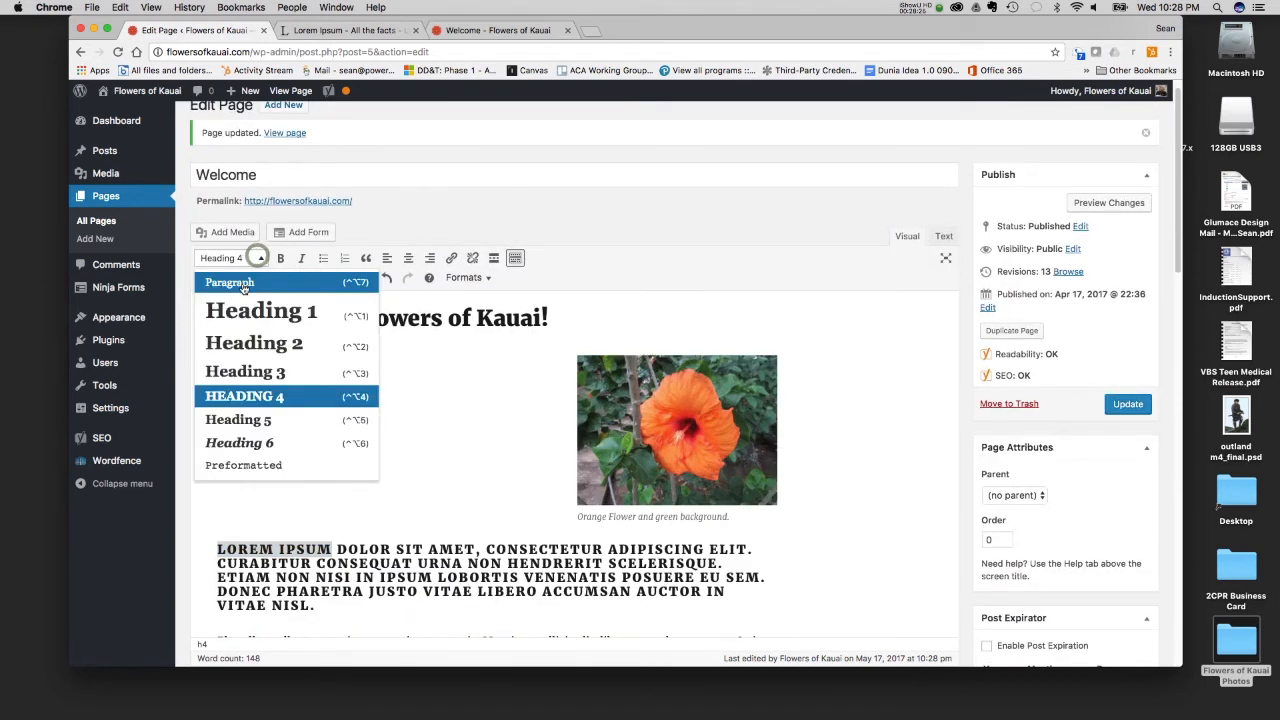
click(238, 278)
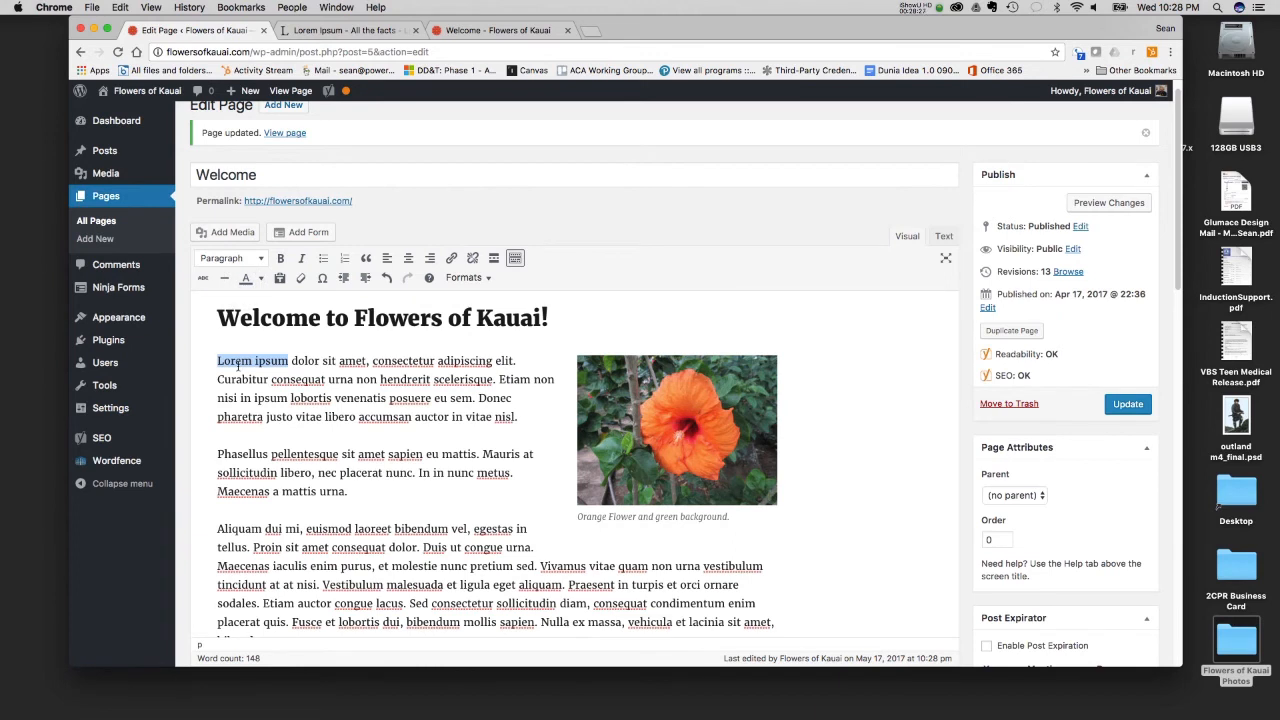
- Make the opening words "Lorem ipsum" bold and italic, and color them orange (#ff9900)
click(281, 257)
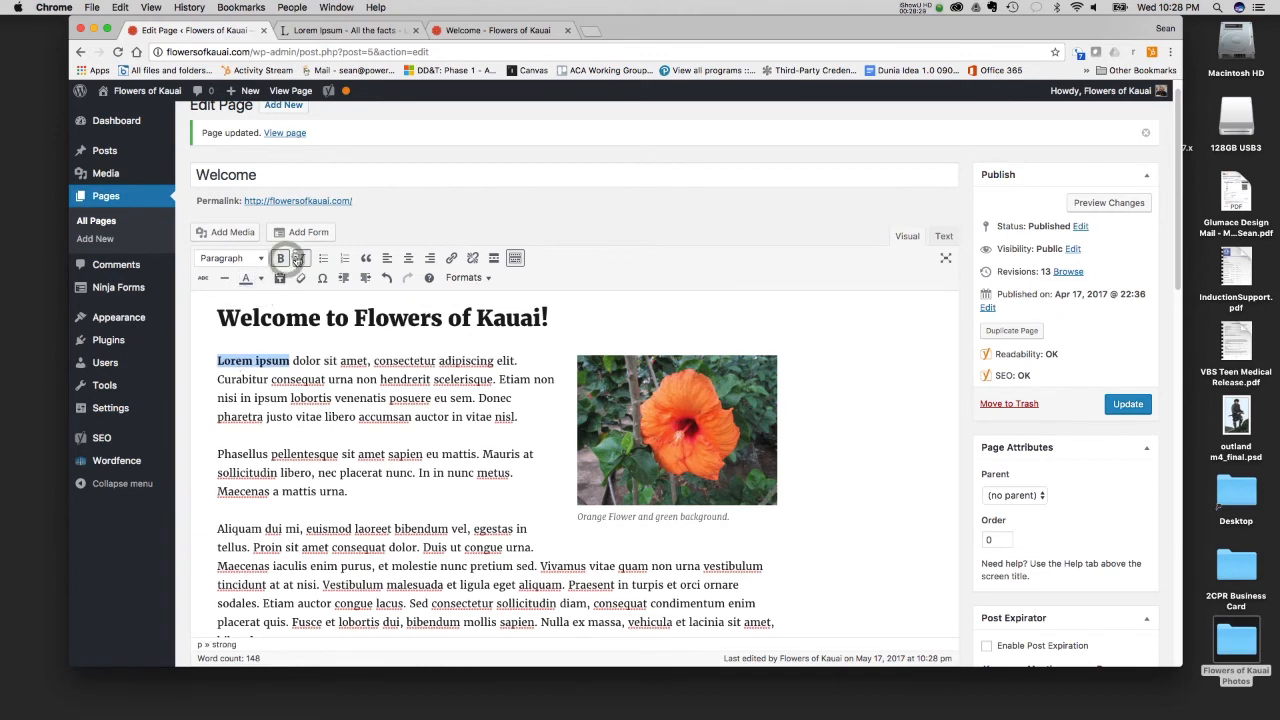
click(300, 257)
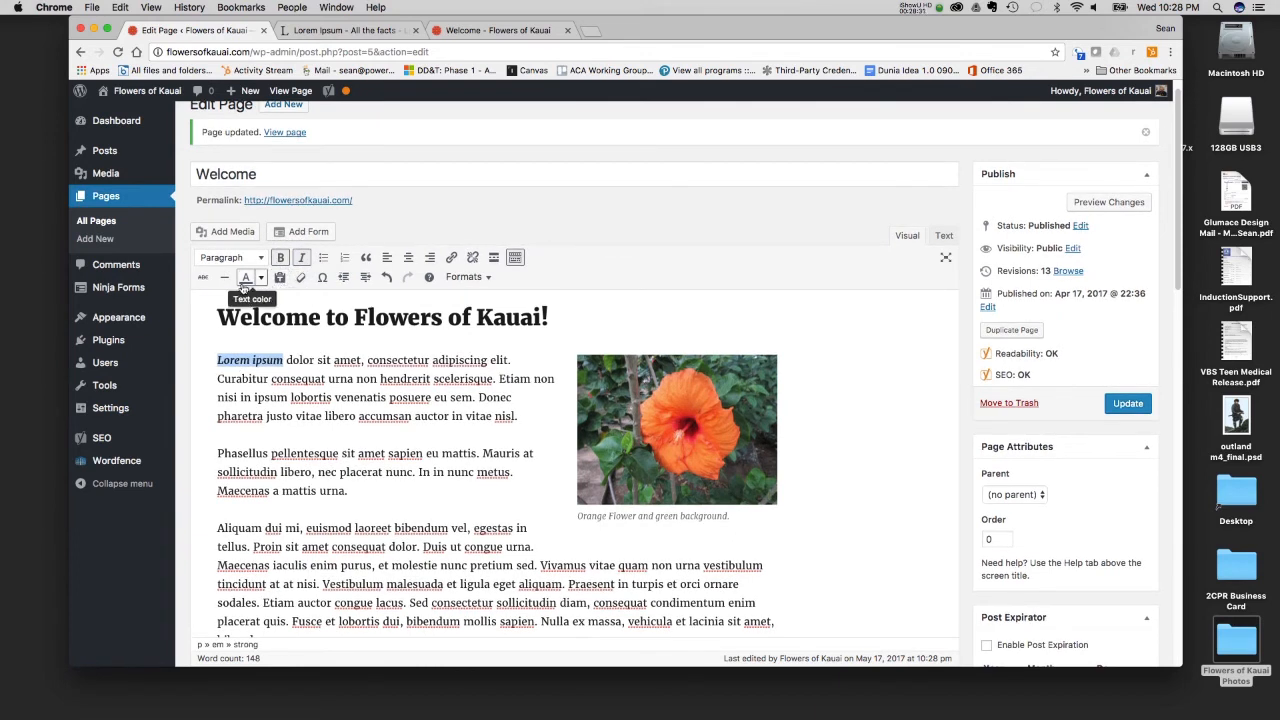
click(260, 278)
click(262, 329)
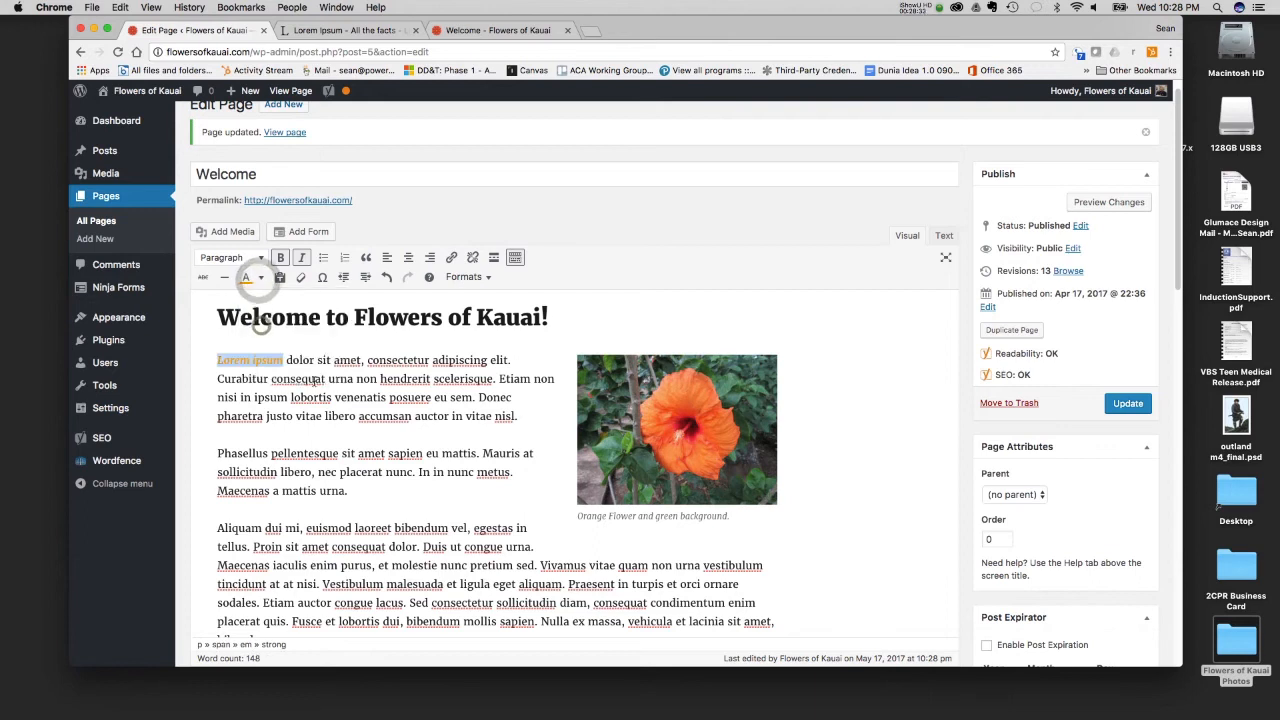
click(299, 384)
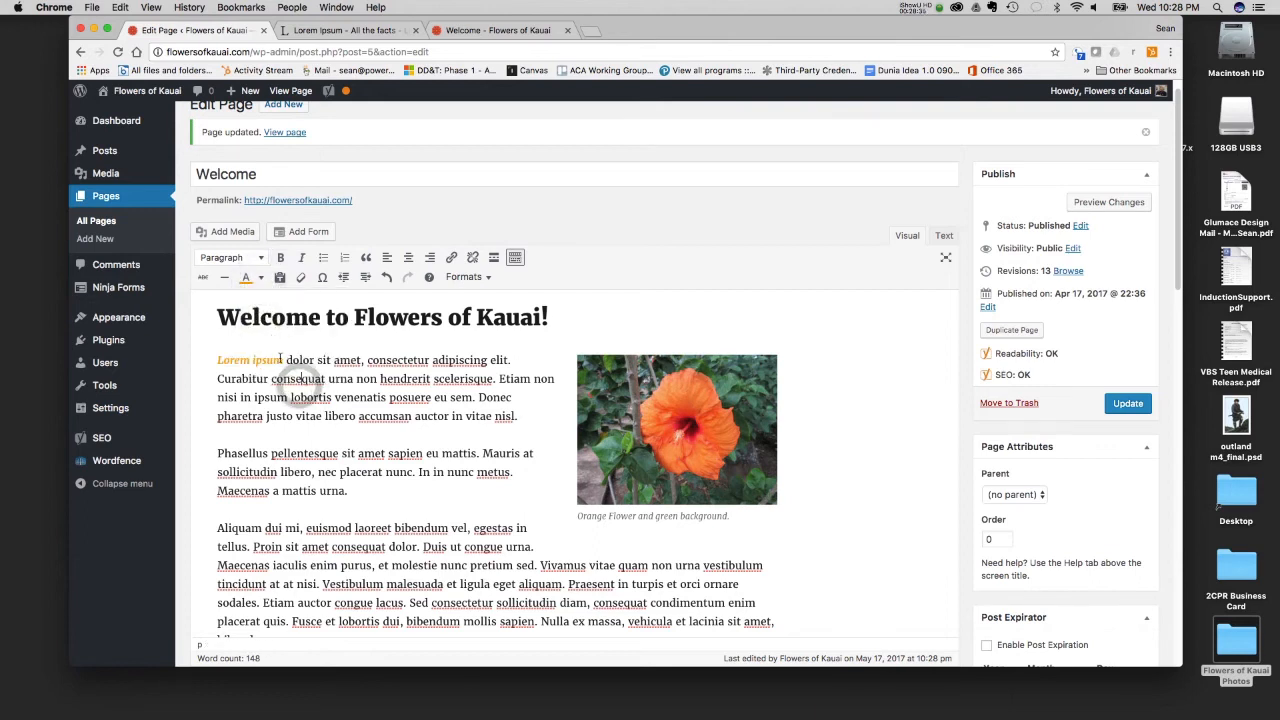
drag(284, 359, 217, 360)
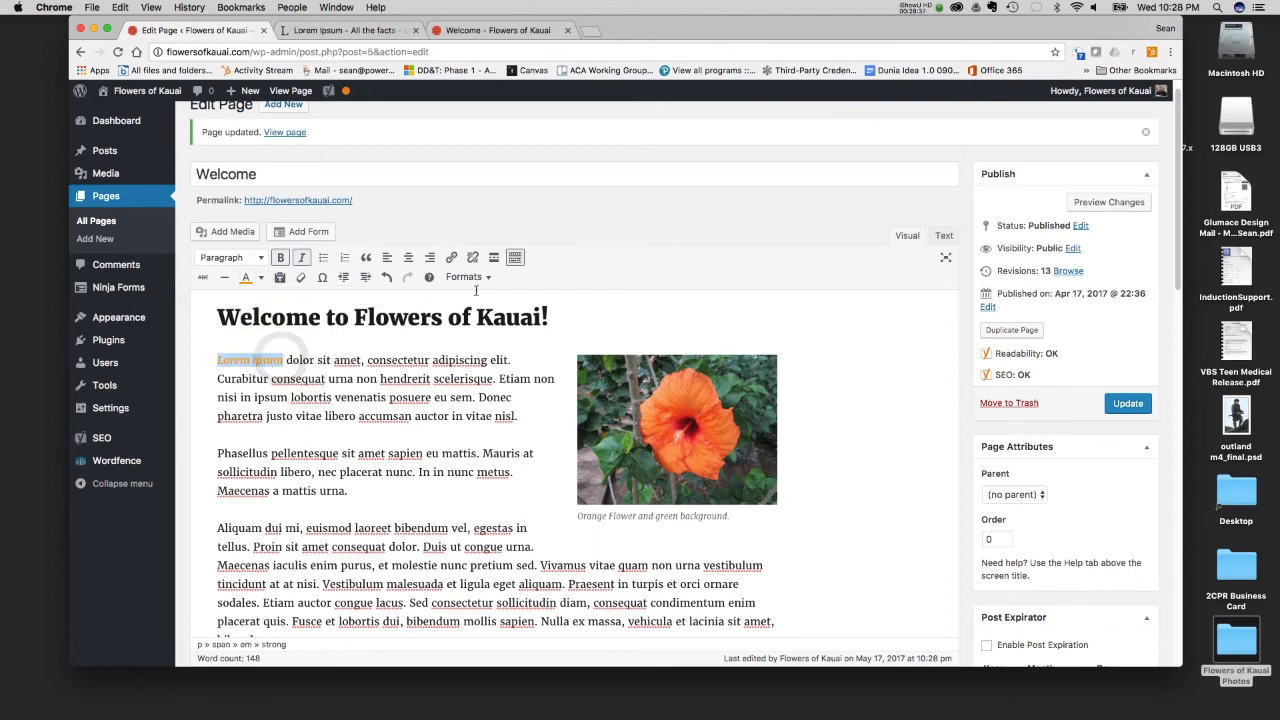
click(281, 357)
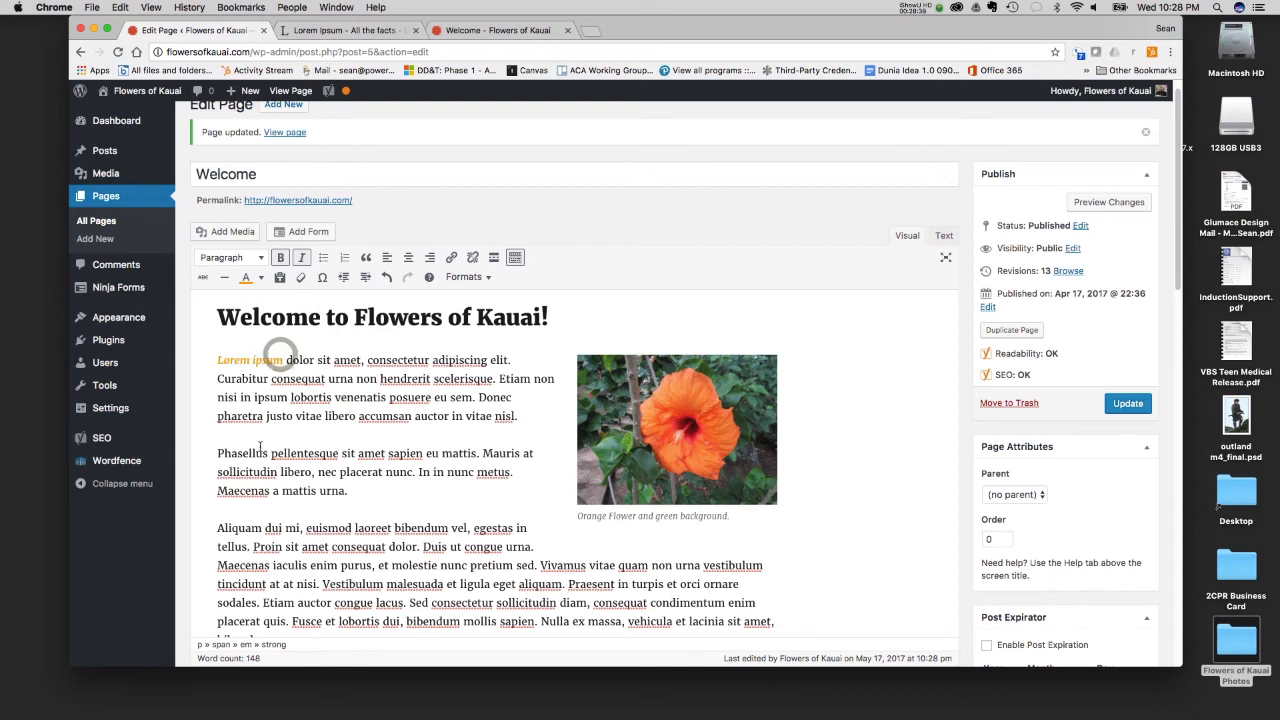
- Examine the page's HTML code in the text editor and return to the visual editor
click(942, 236)
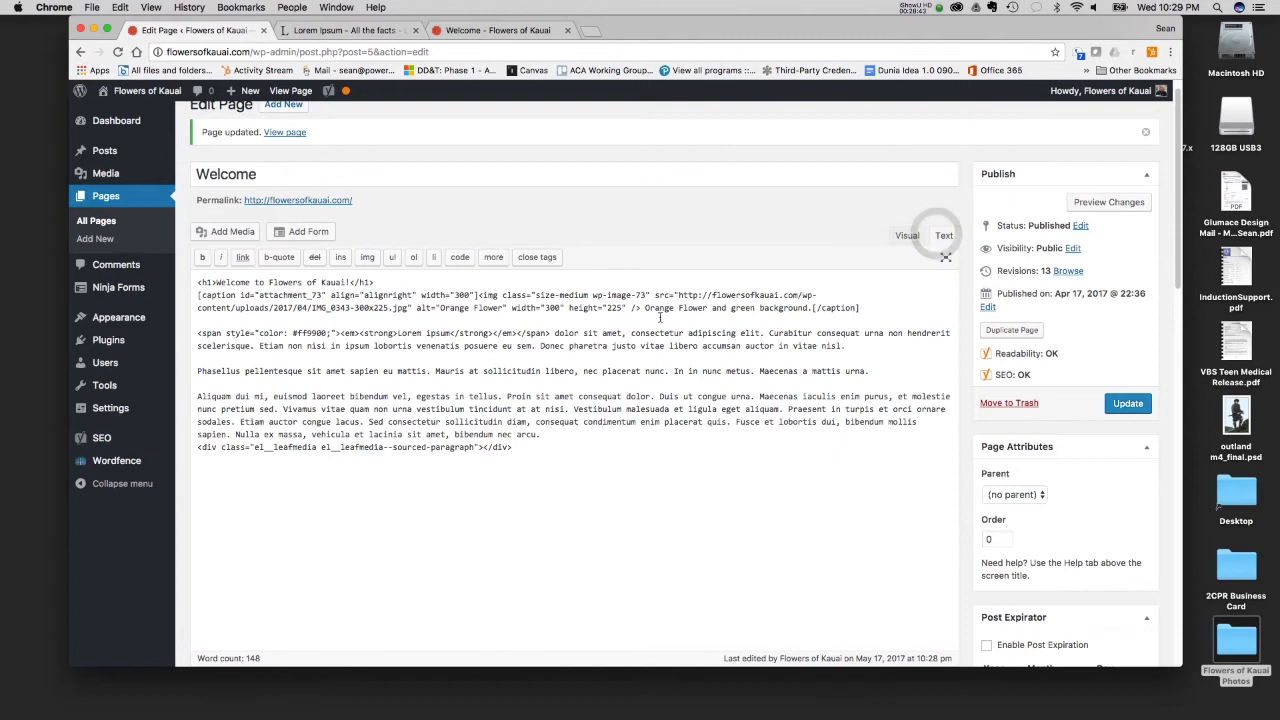
click(905, 238)
click(380, 452)
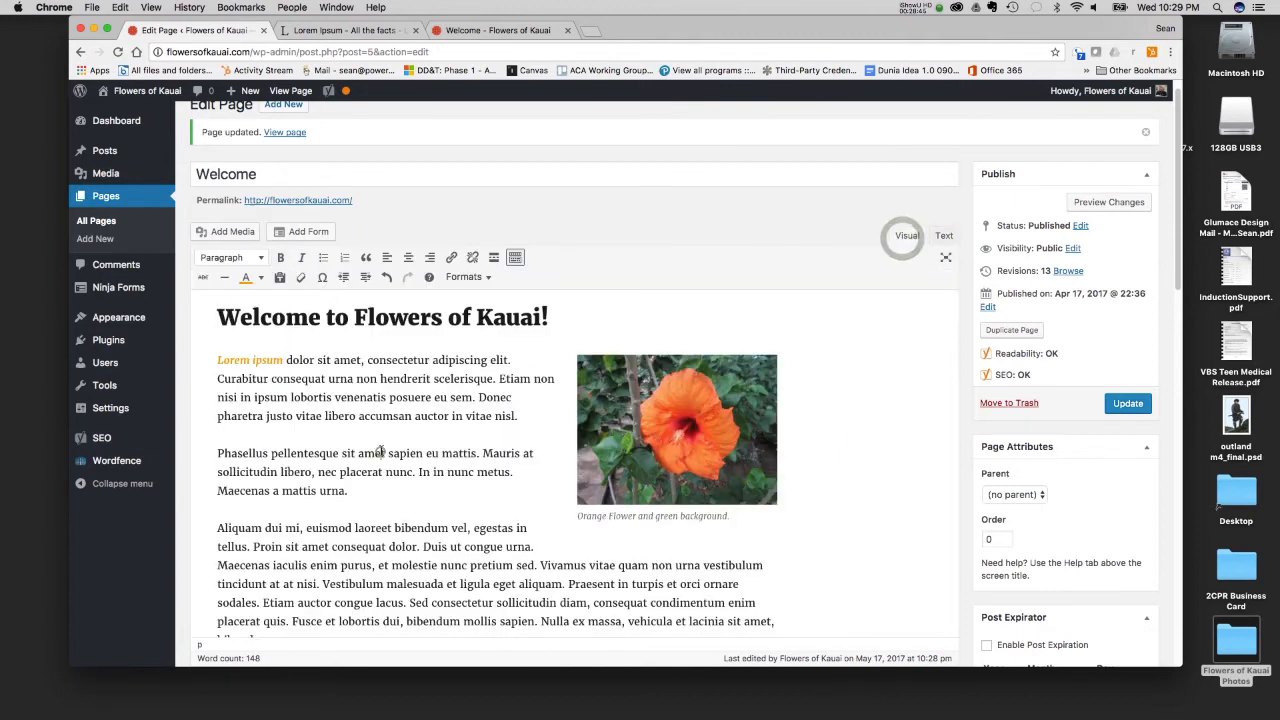
drag(286, 360, 421, 375)
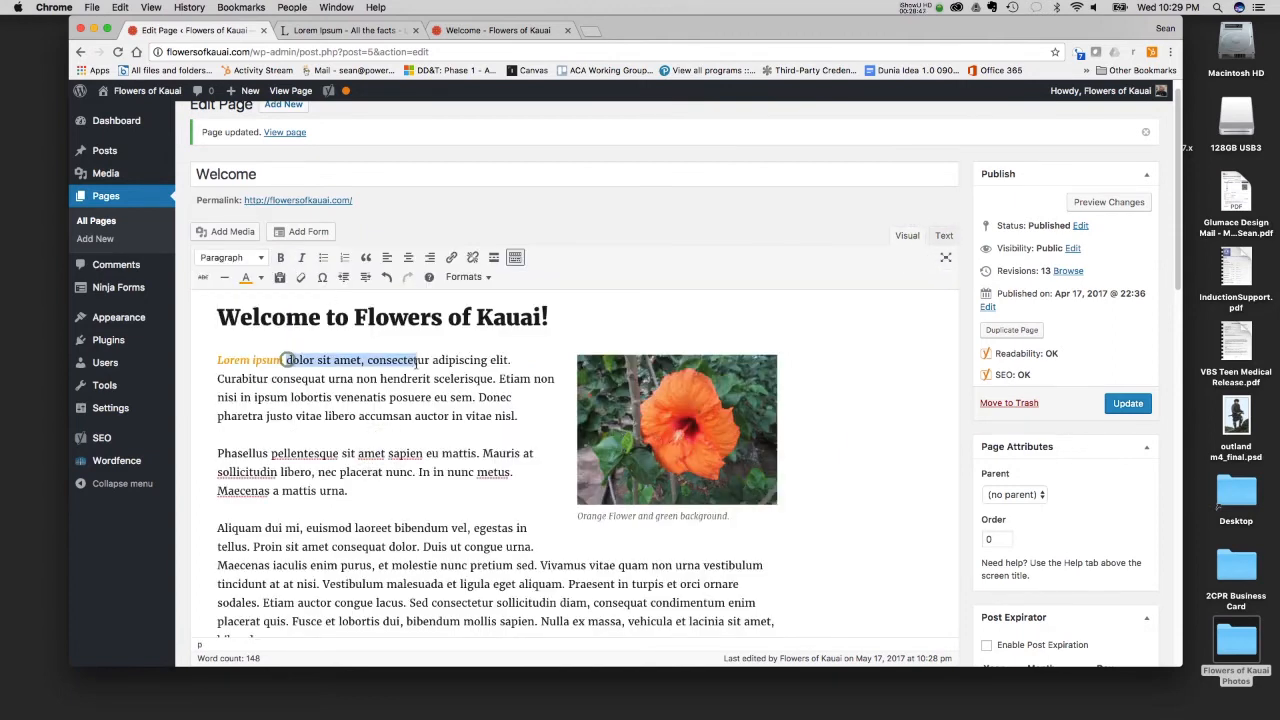
click(345, 420)
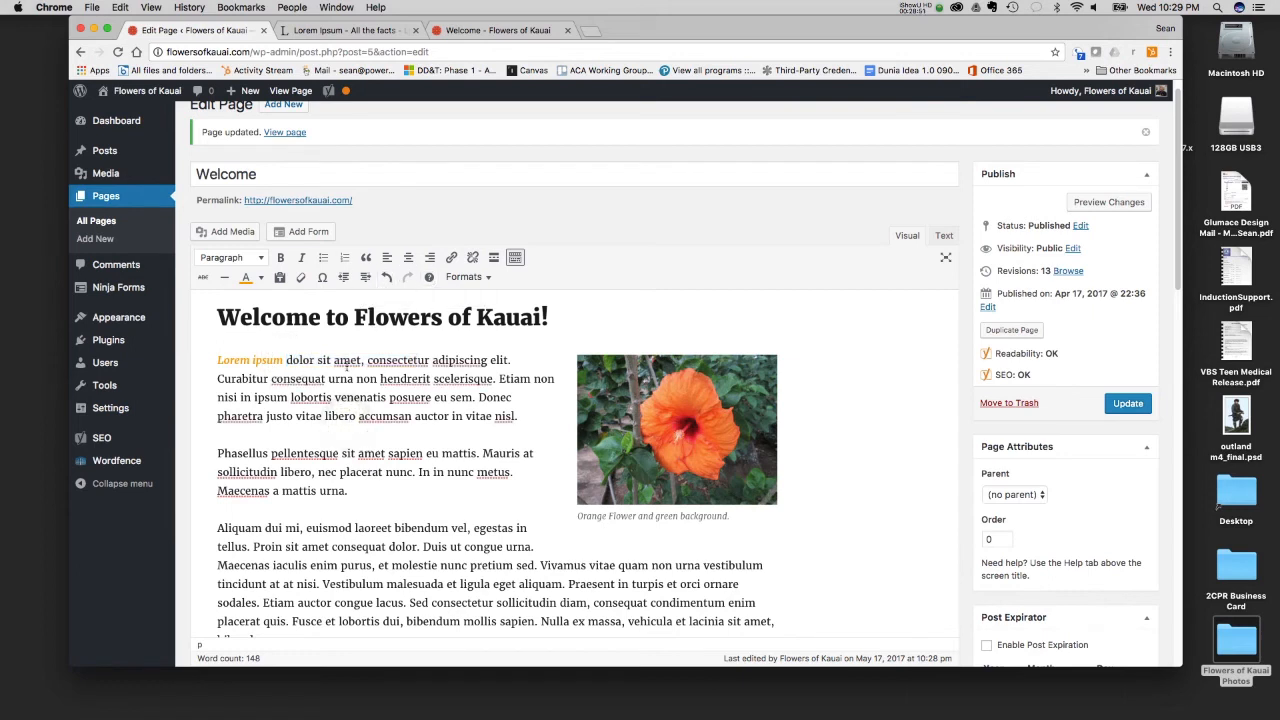
scroll(364, 363, down, 2)
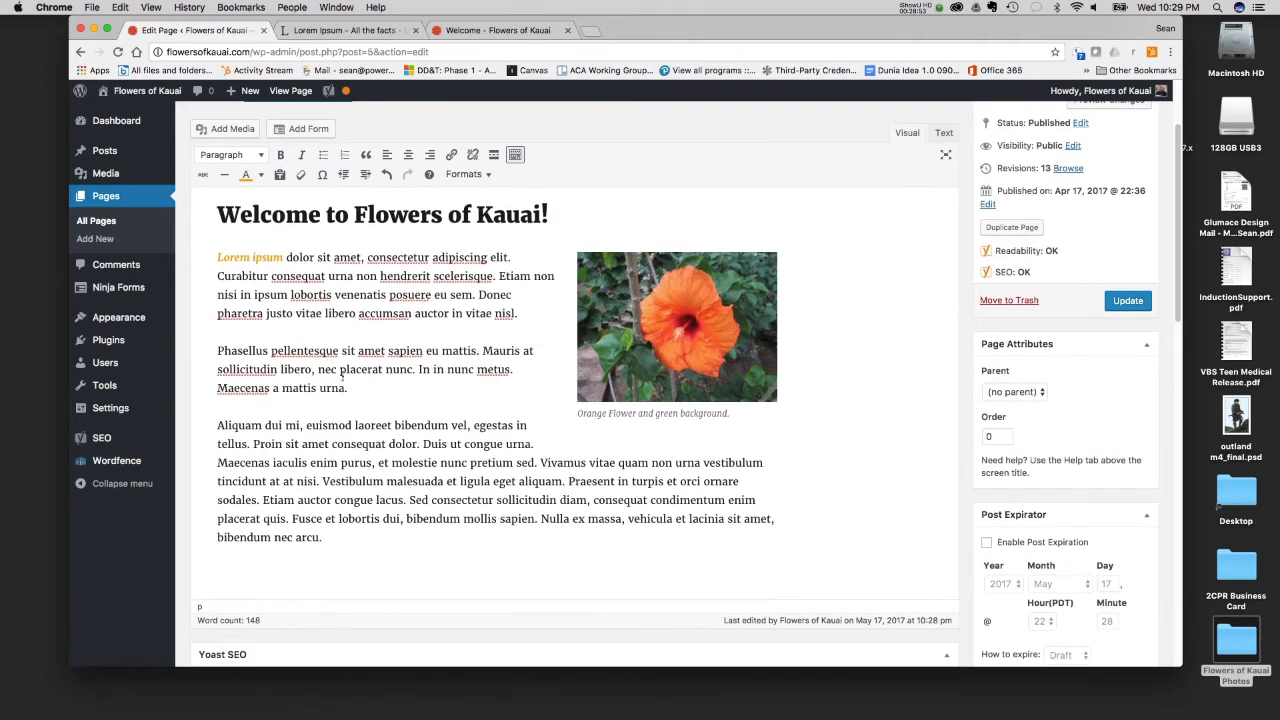
scroll(342, 378, up, 2)
scroll(296, 453, down, 2)
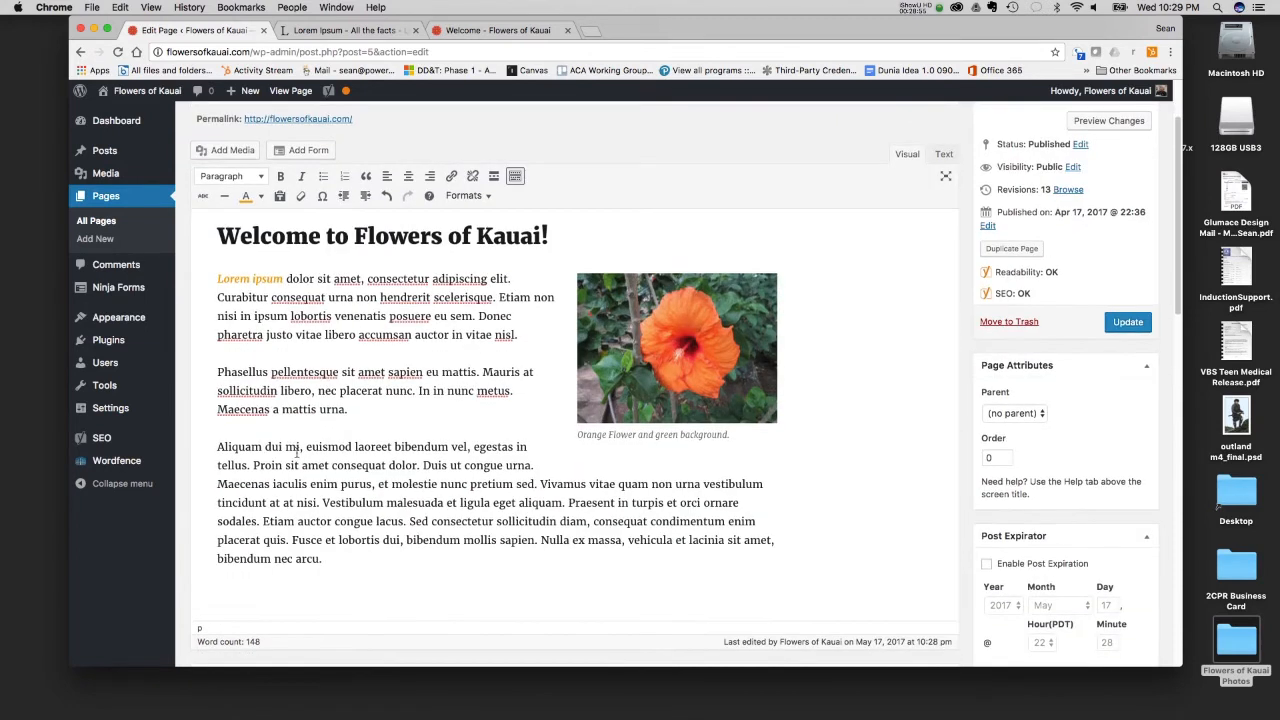
- Insert a horizontal line below the last paragraph of the Welcome page and update the page
key(Return)
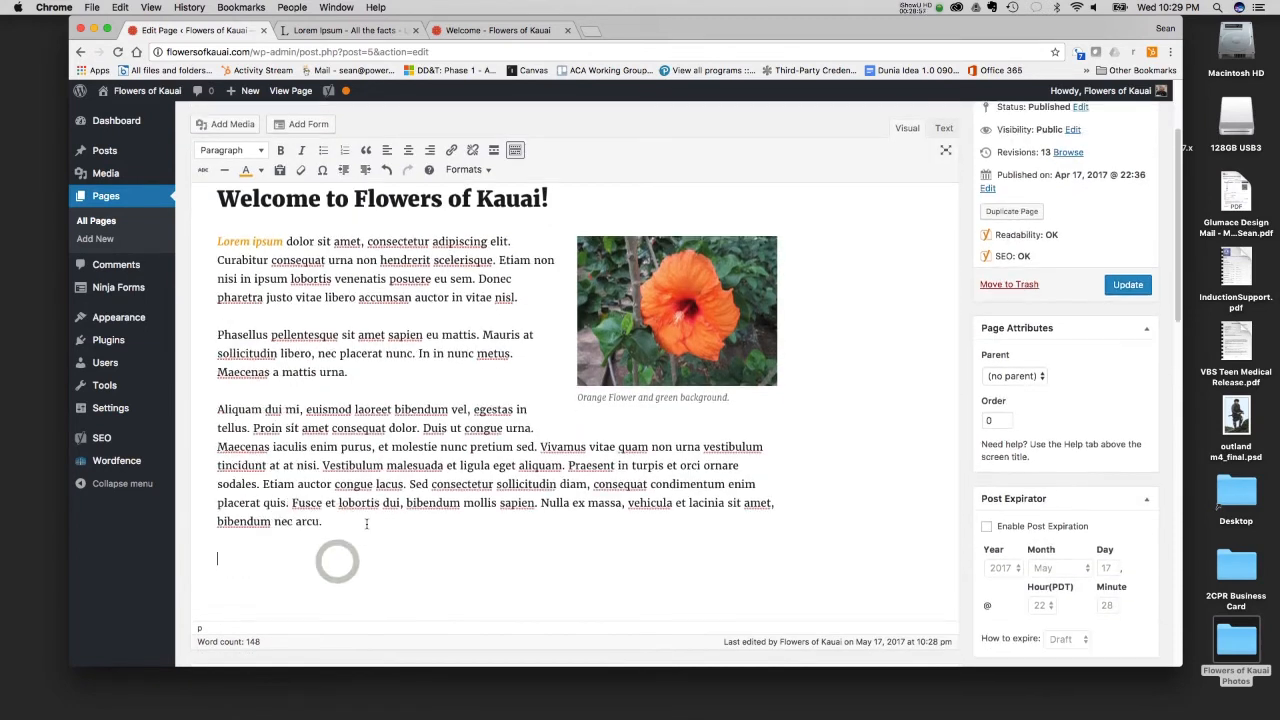
click(223, 172)
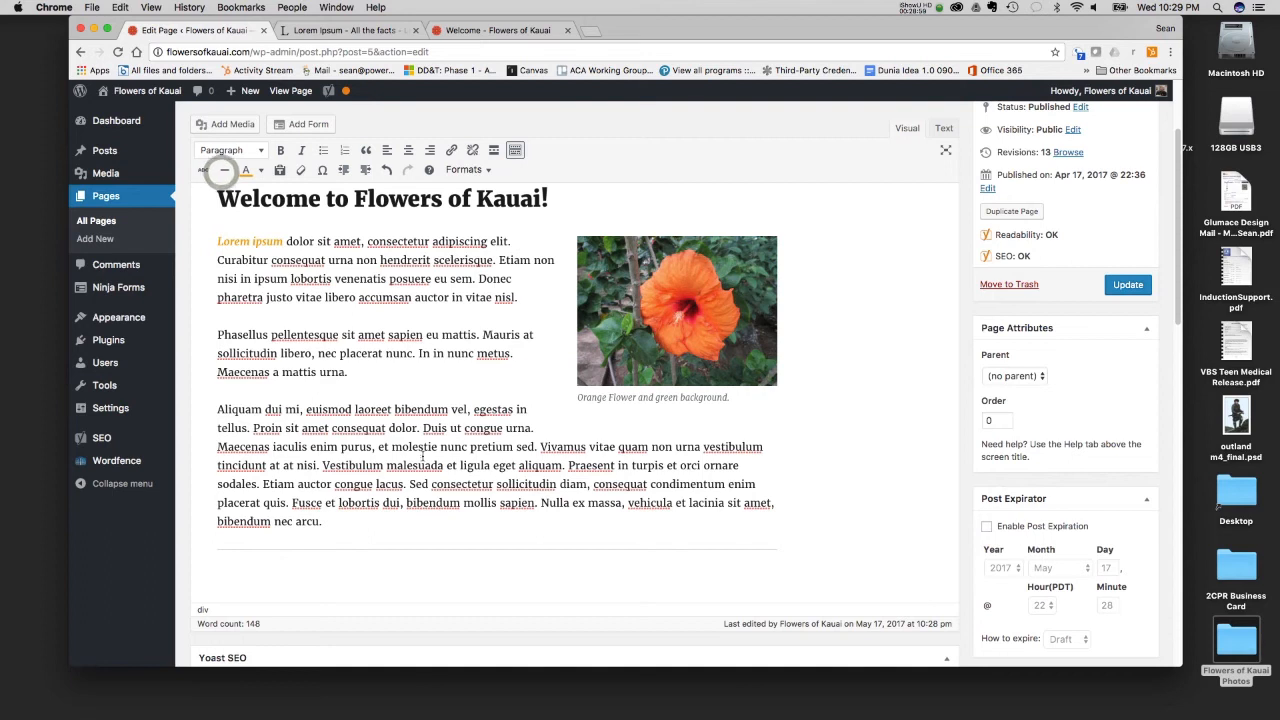
click(1125, 285)
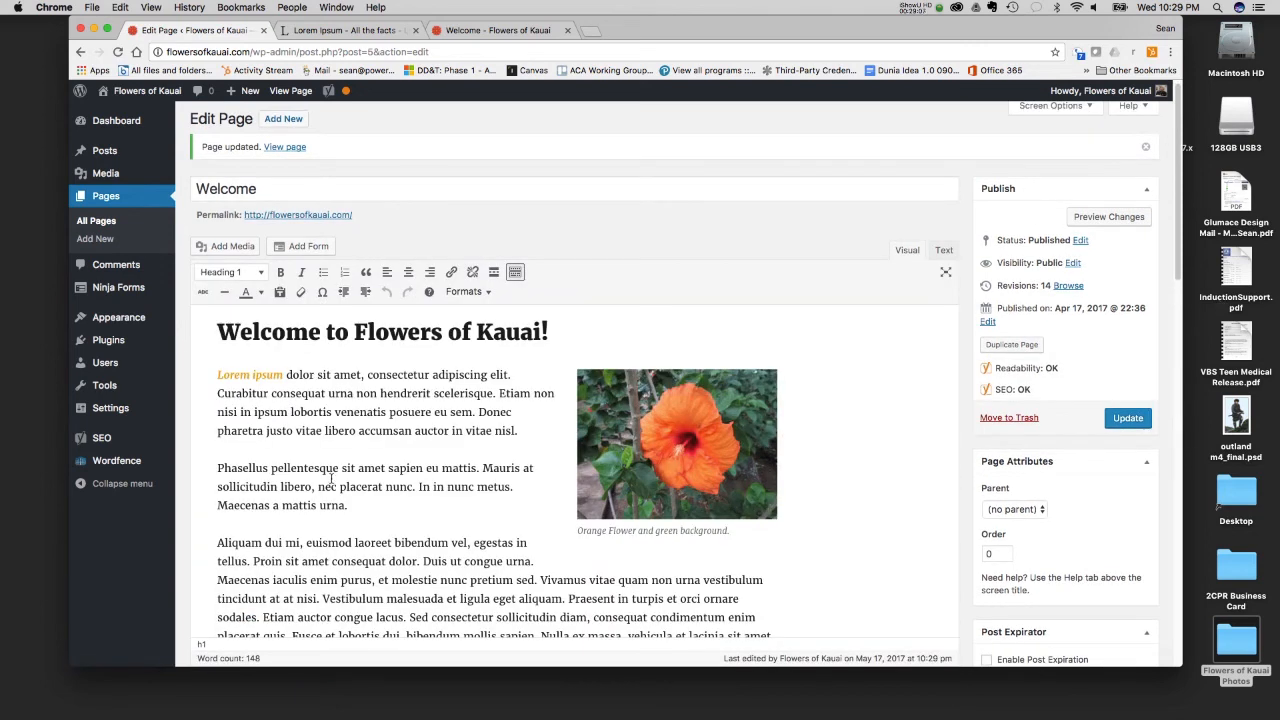
scroll(330, 480, down, 2)
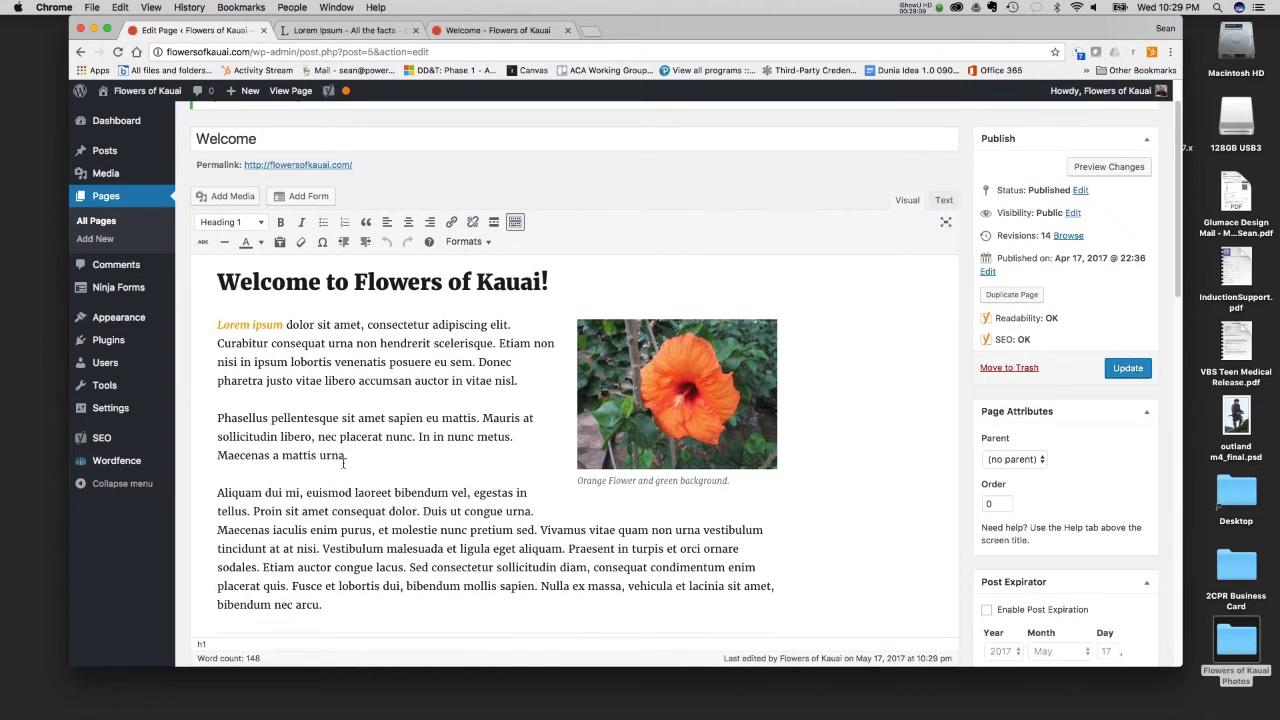
click(928, 9)
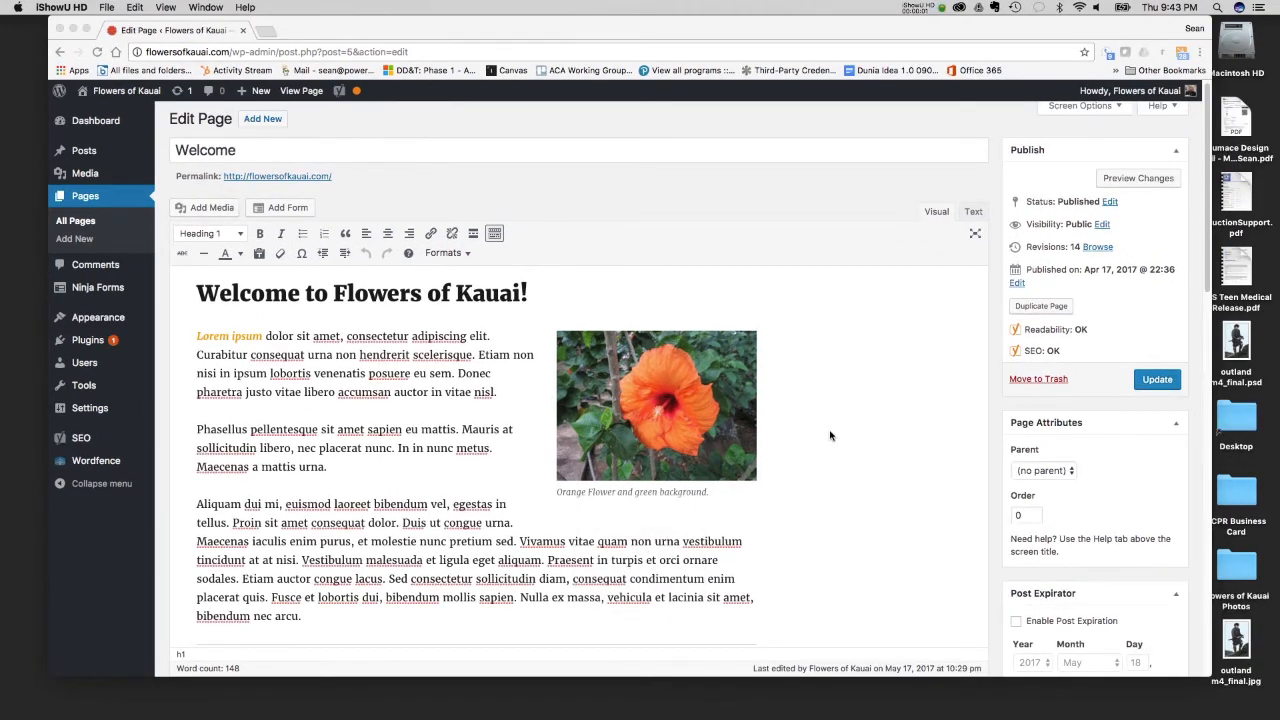
- Try clearing the formatting of the opening words "Lorem ipsum" and undo the change
click(291, 347)
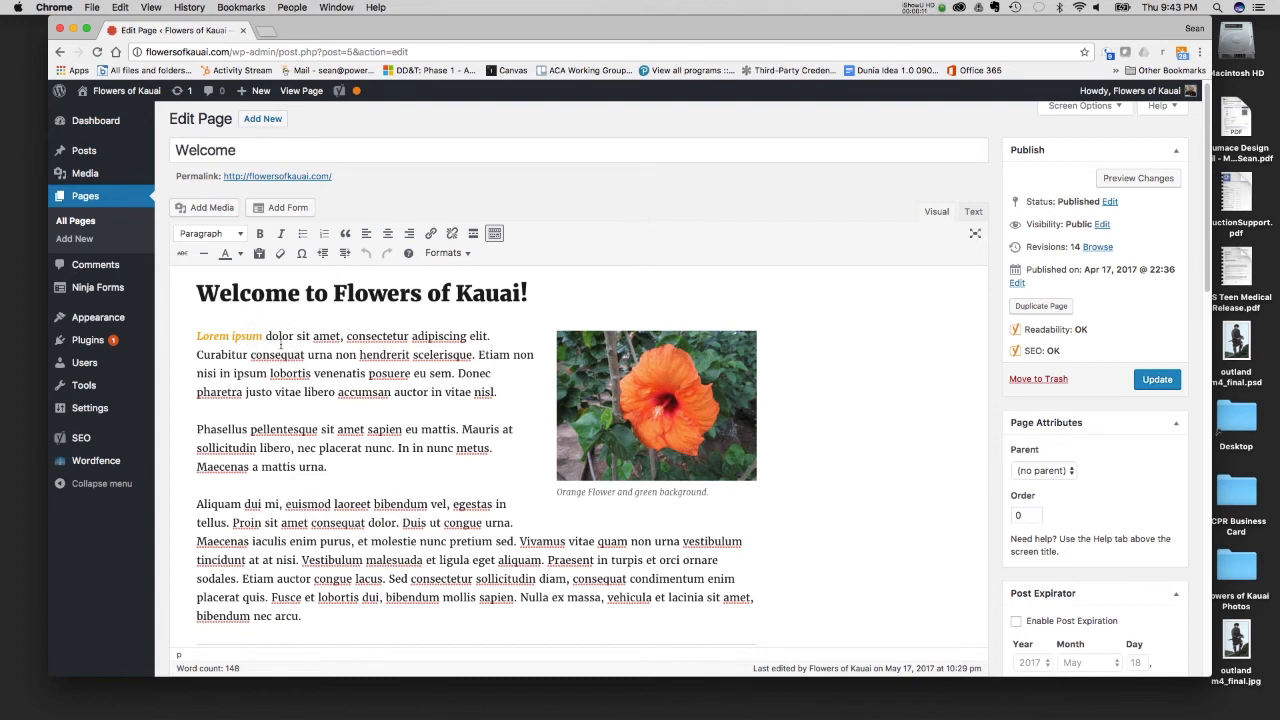
drag(264, 336, 197, 337)
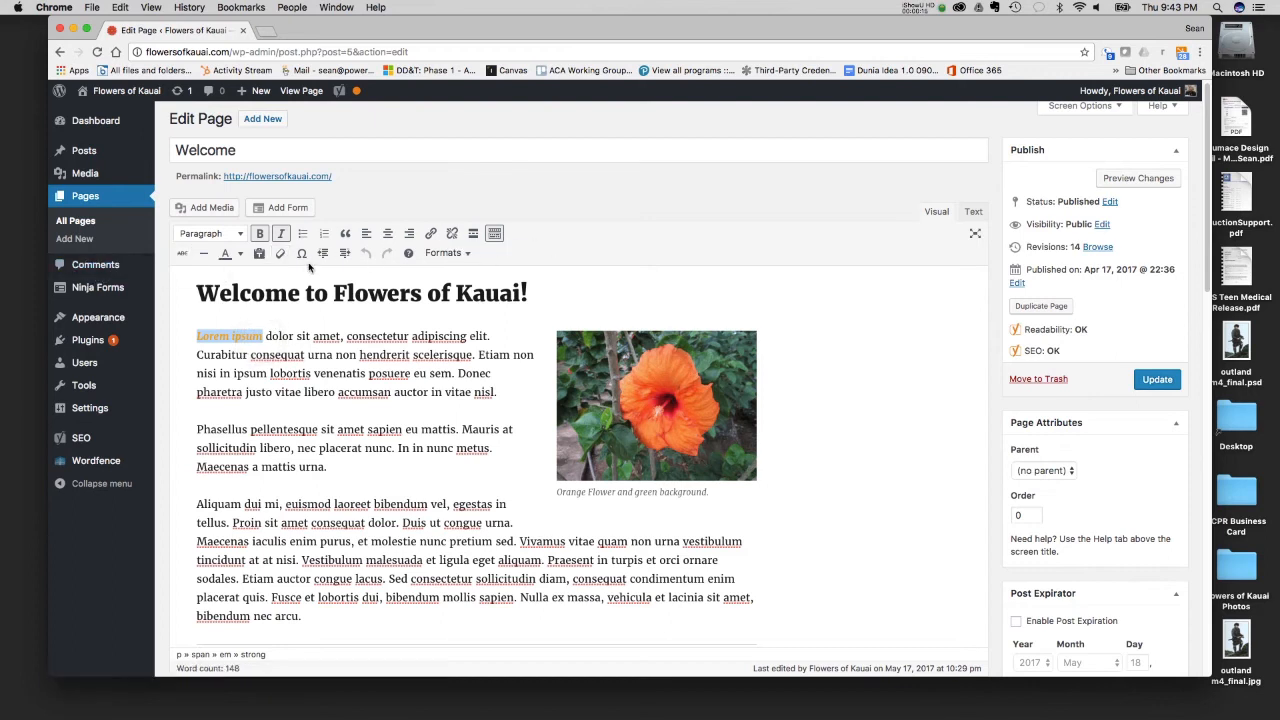
click(284, 257)
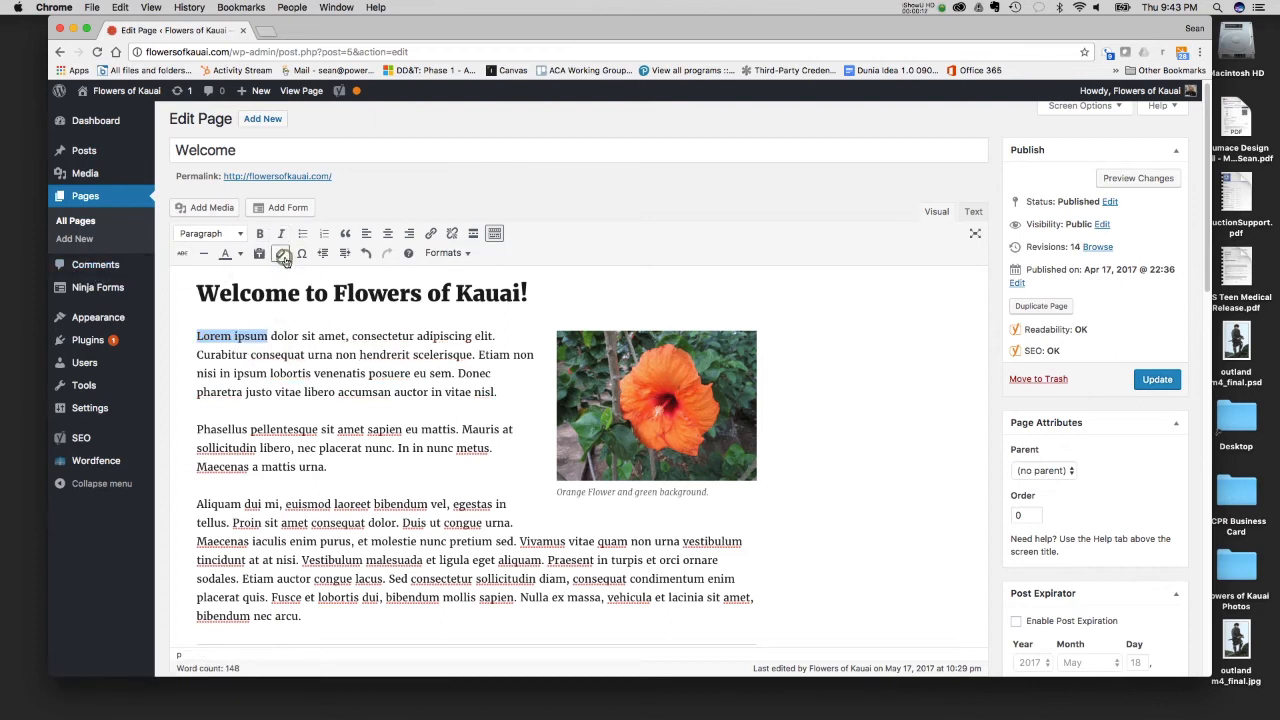
key(super+z)
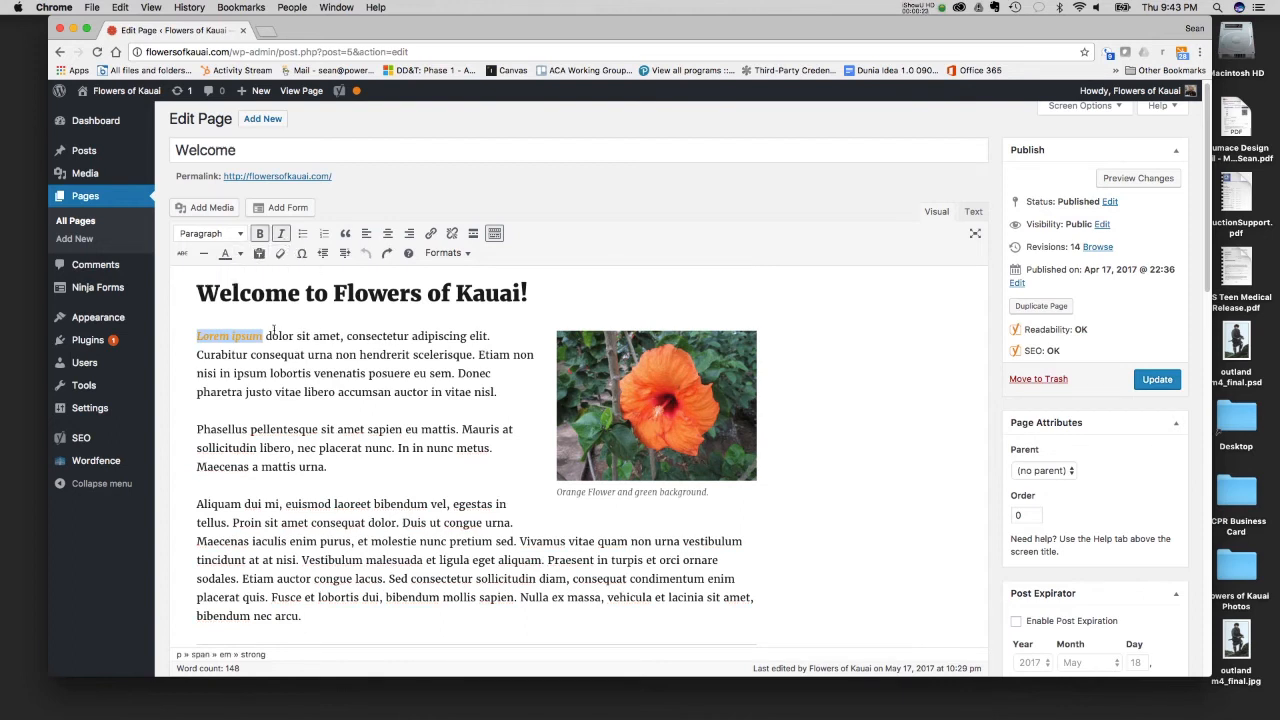
- Indent the second paragraph, beginning "Phasellus pellentesque", by one level
scroll(352, 542, down, 3)
scroll(344, 402, up, 2)
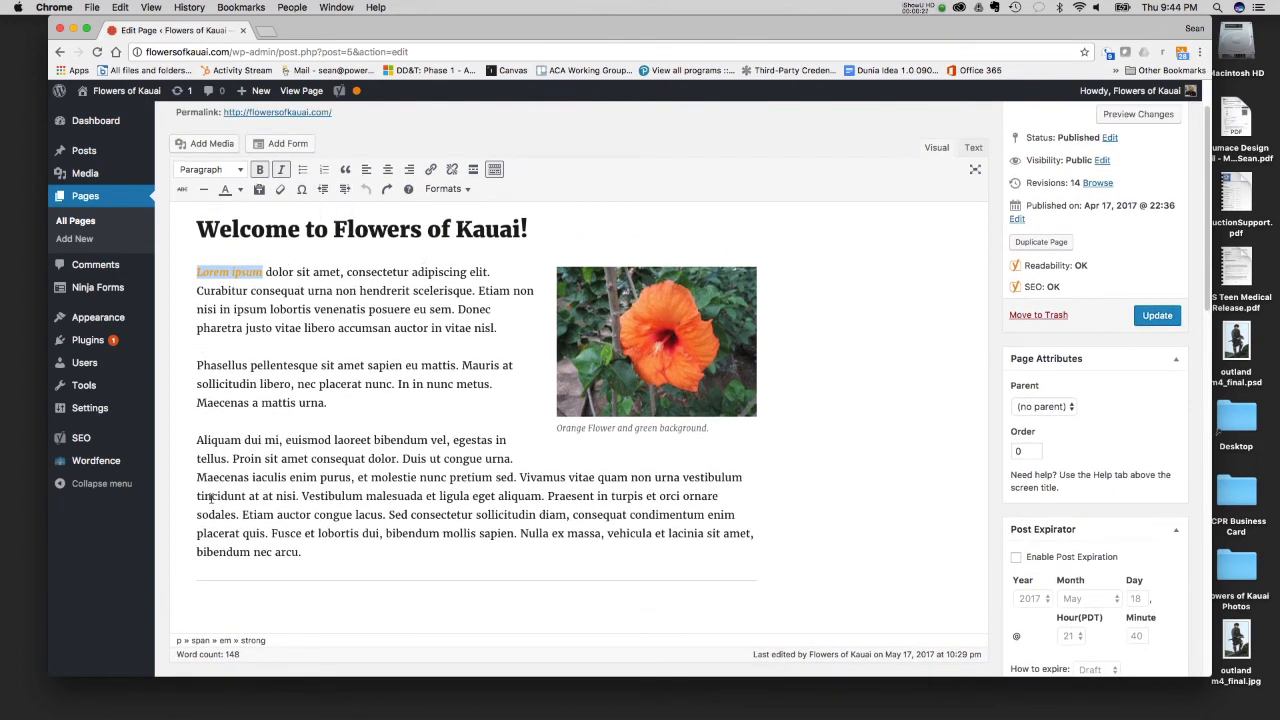
drag(194, 365, 327, 403)
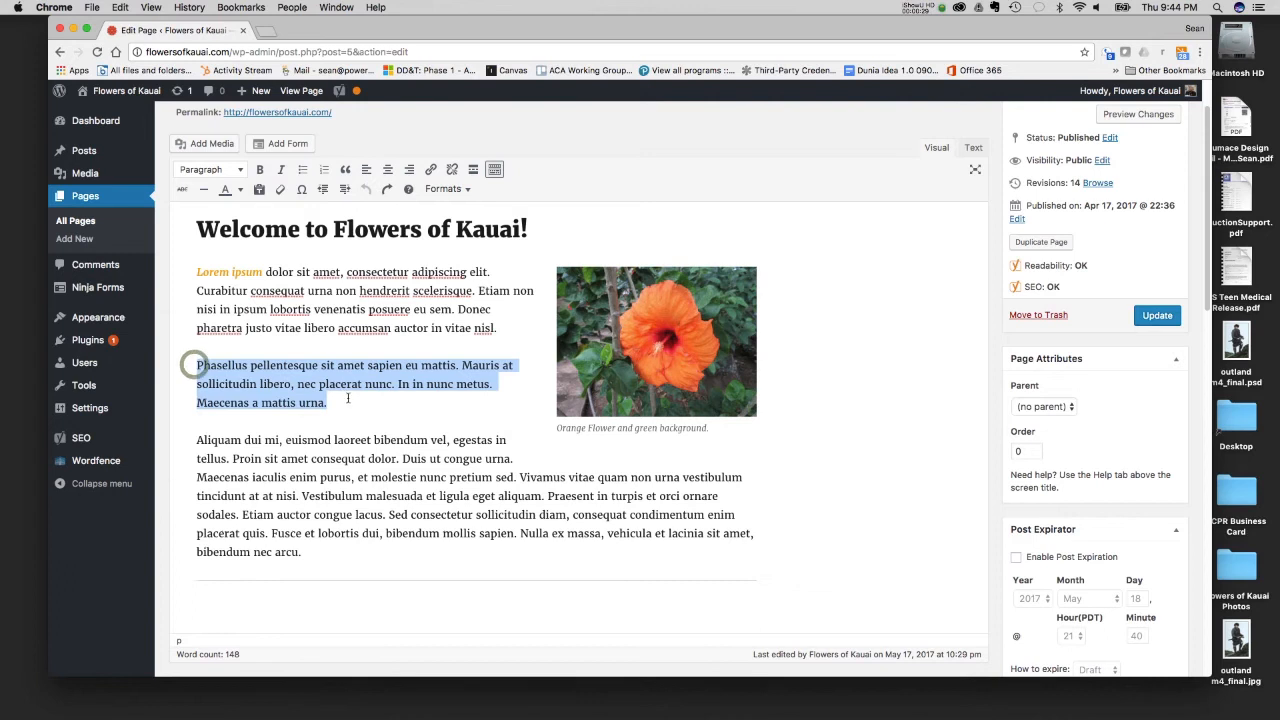
click(345, 189)
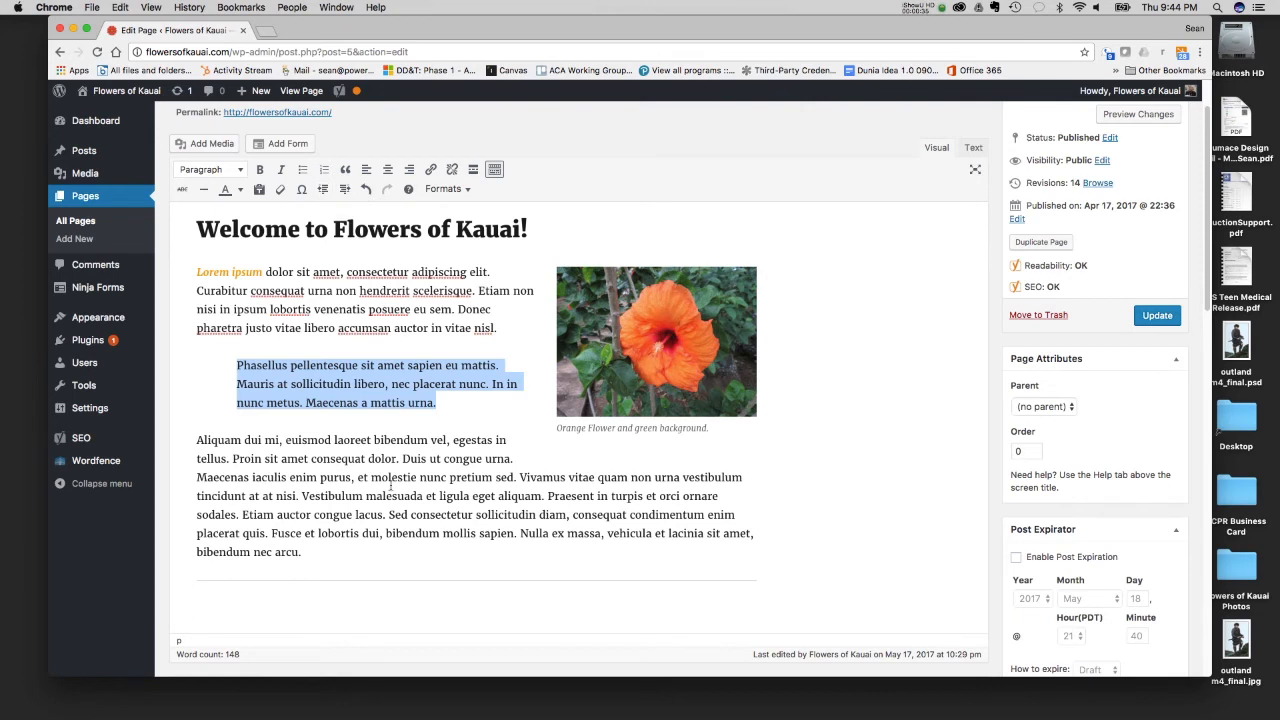
- Split the third paragraph after "pretium sed." and format its first part, beginning "Aliquam dui mi", as a blockquote
click(521, 477)
key(Return)
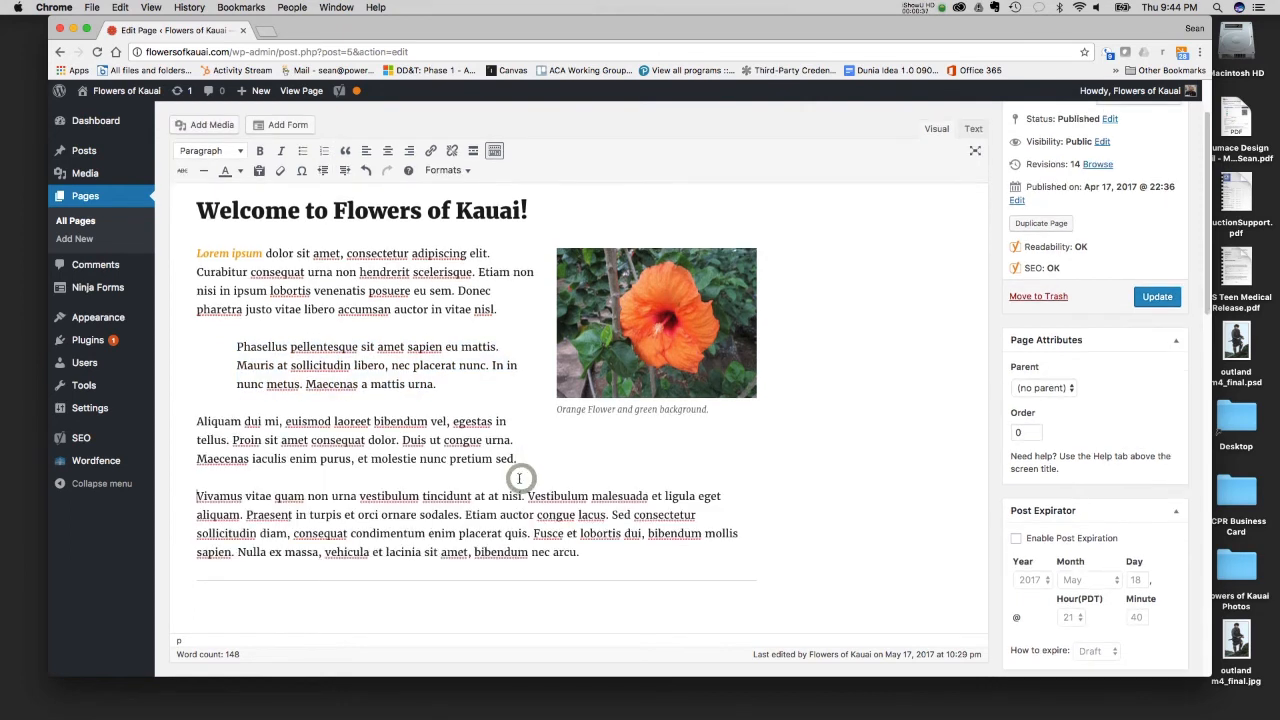
drag(518, 462, 196, 424)
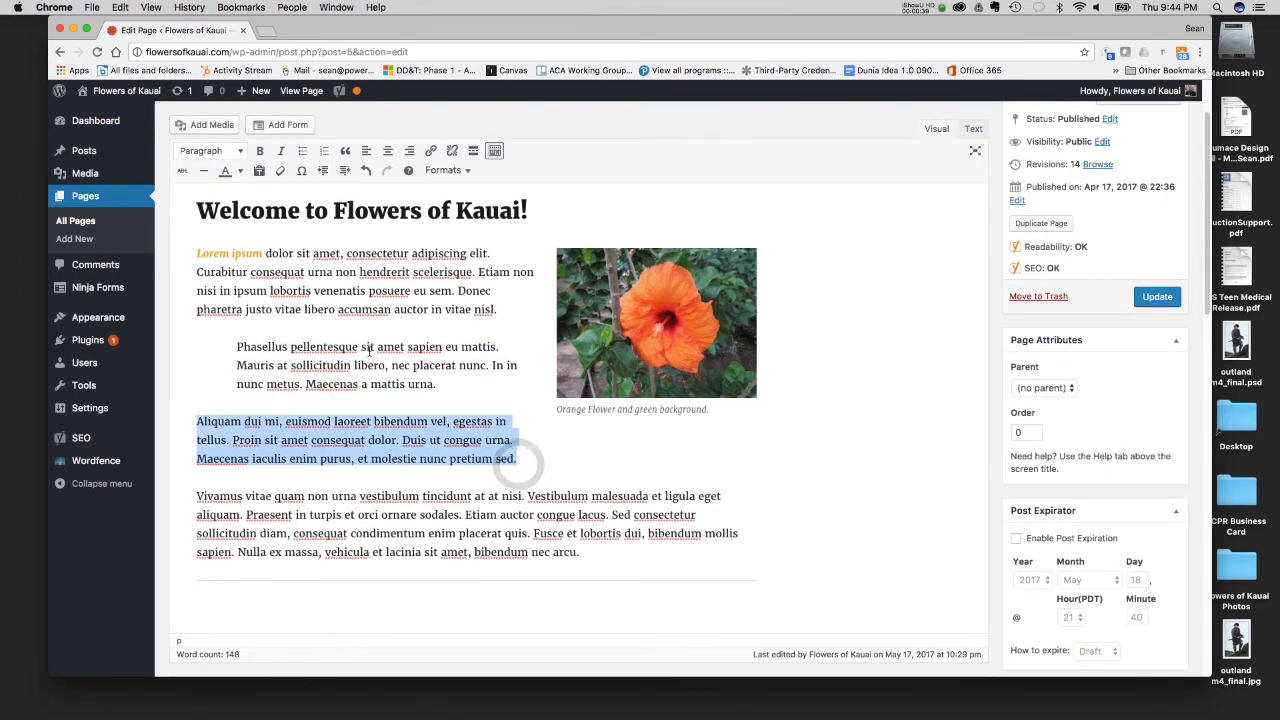
click(345, 175)
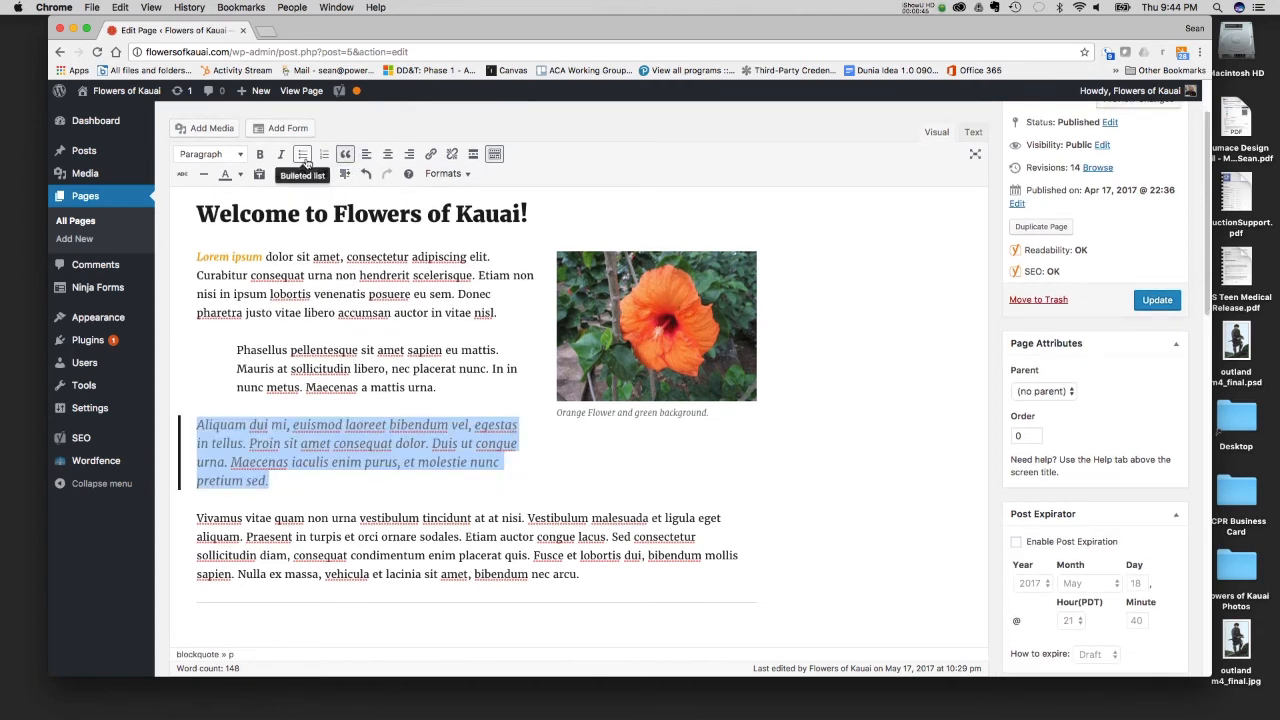
- Add three separate lines reading "List" between the indented paragraph and the blockquote
click(447, 387)
key(Return)
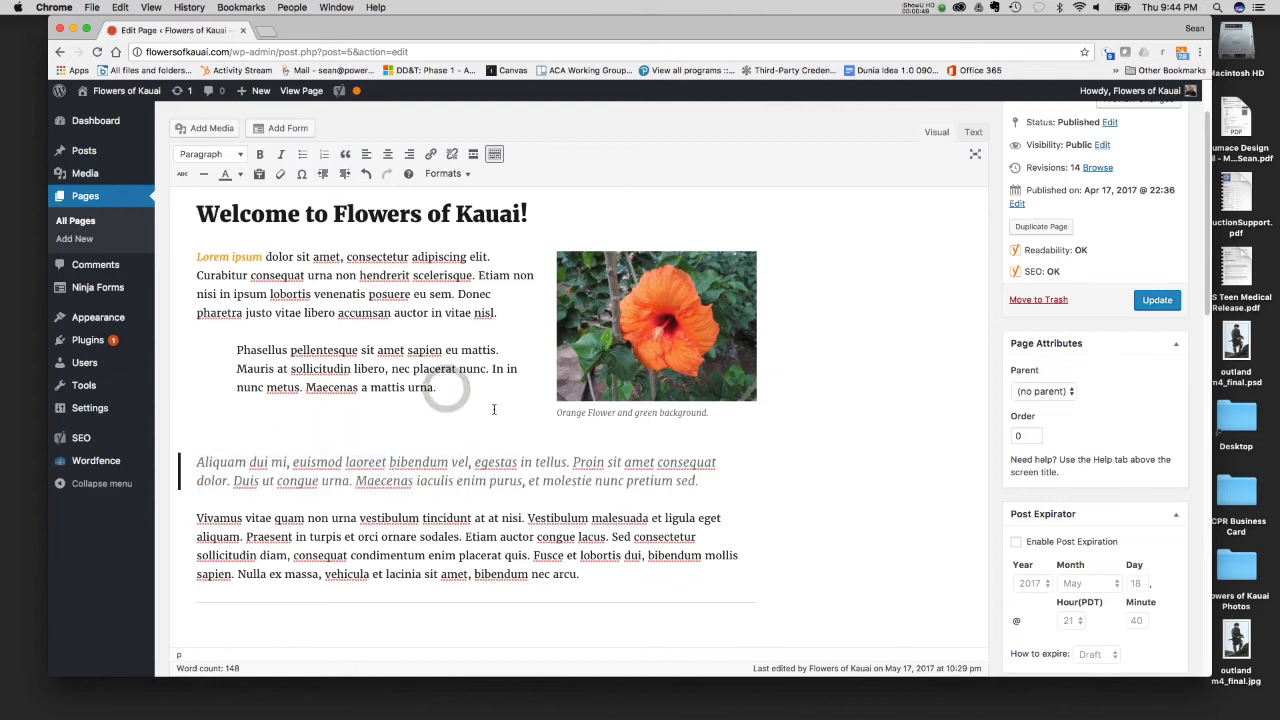
text(List)
key(Return)
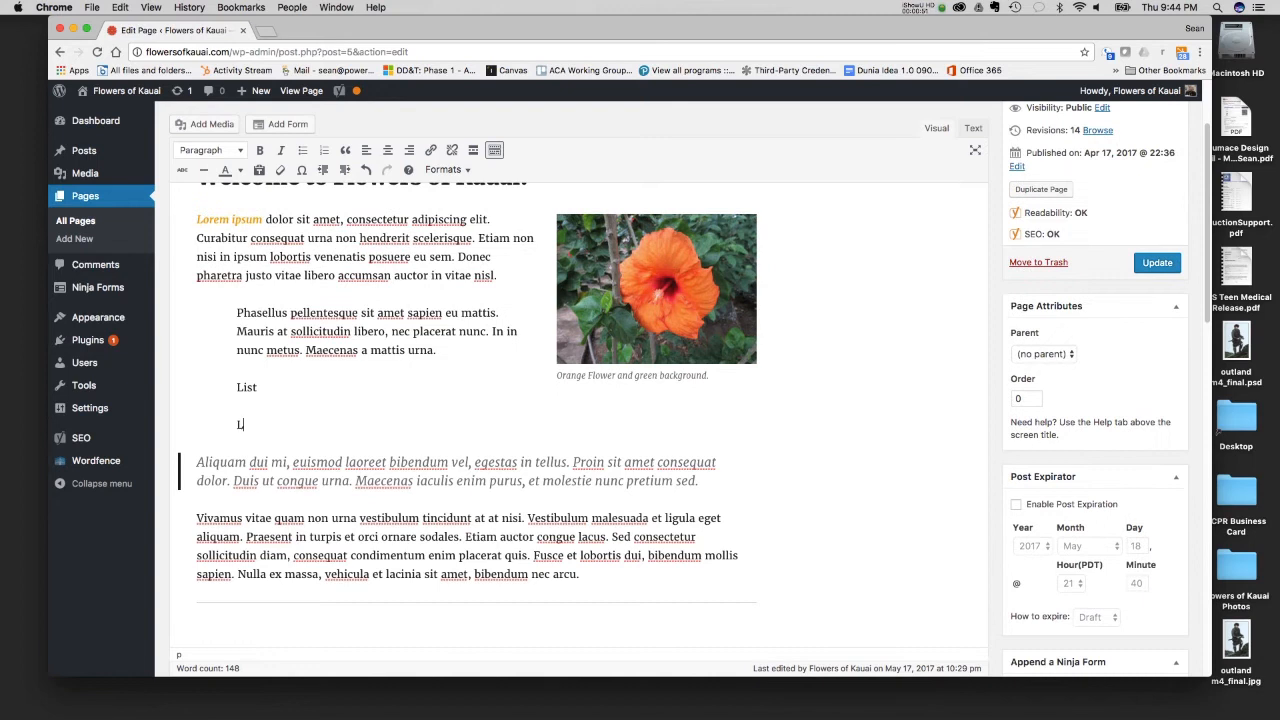
text(List)
key(Return)
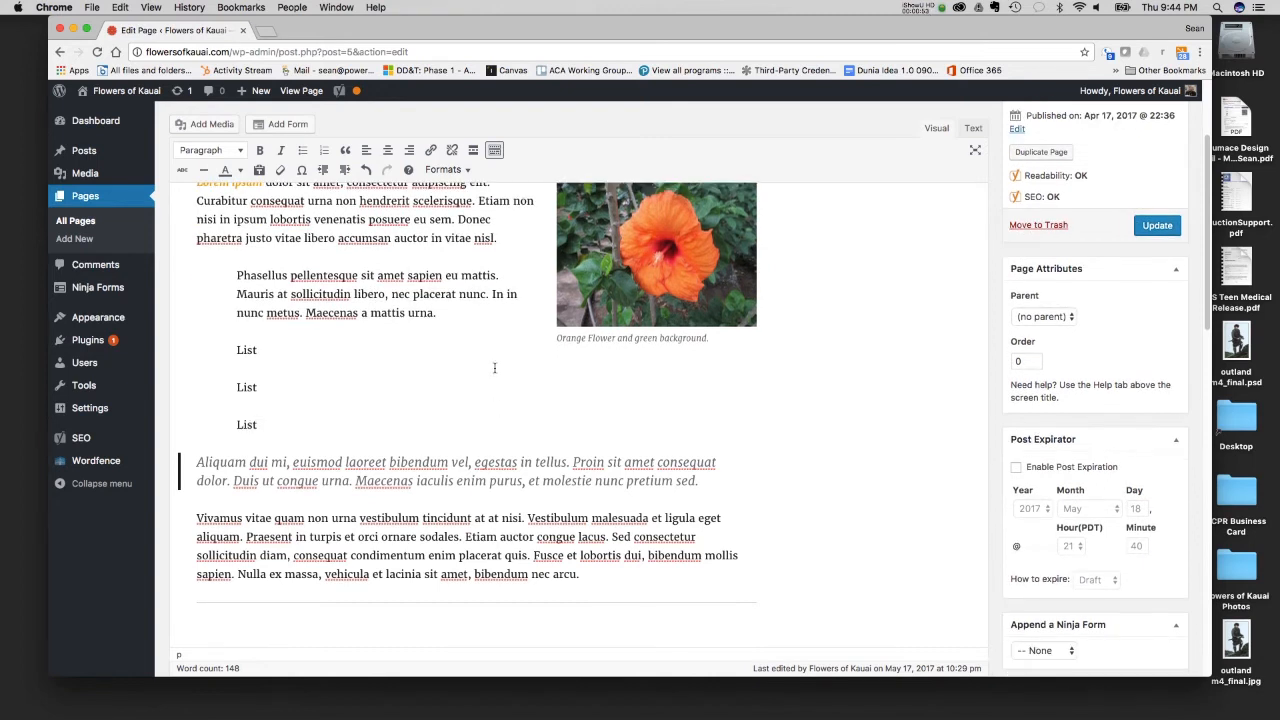
- Remove all indentation from the three "List" lines
drag(263, 428, 213, 332)
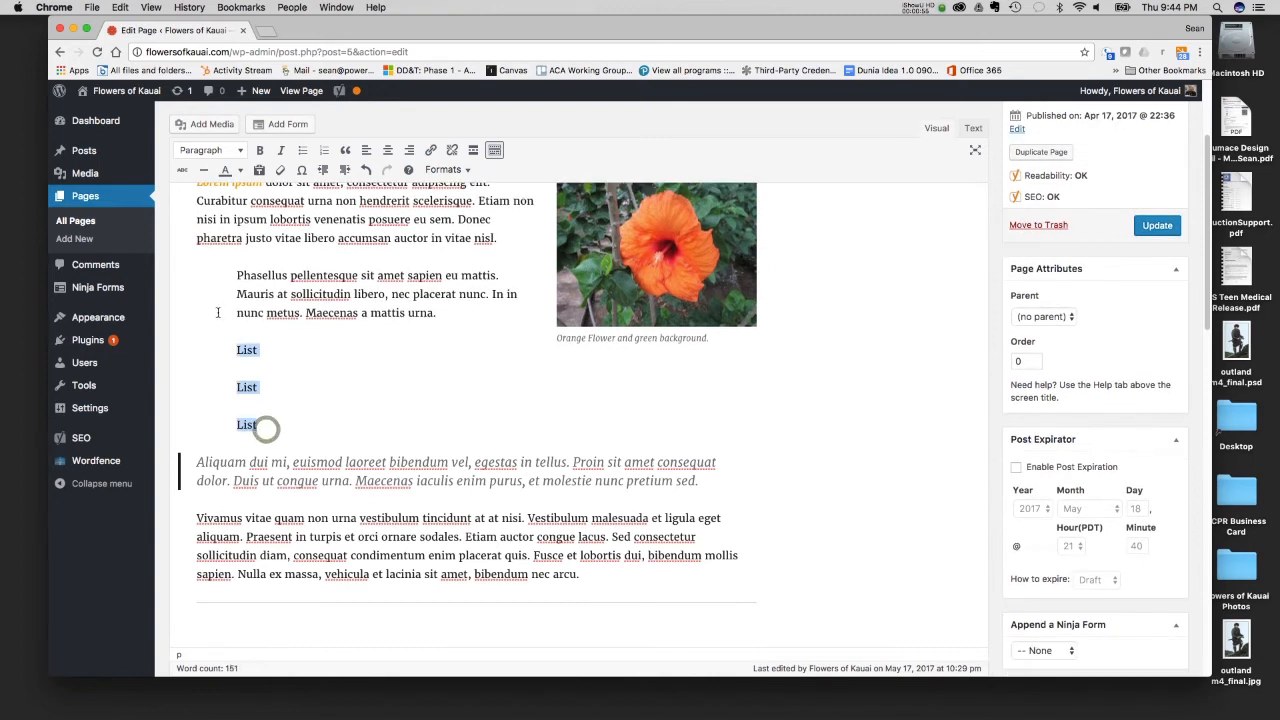
click(321, 170)
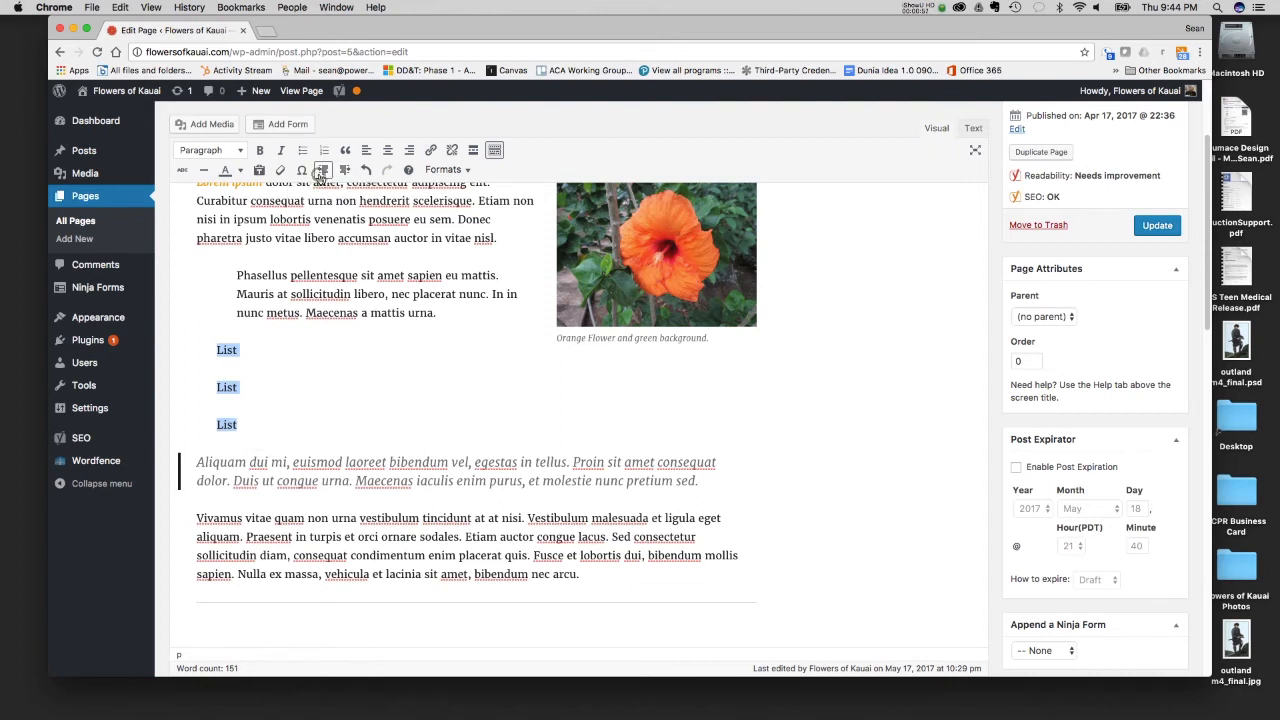
click(321, 170)
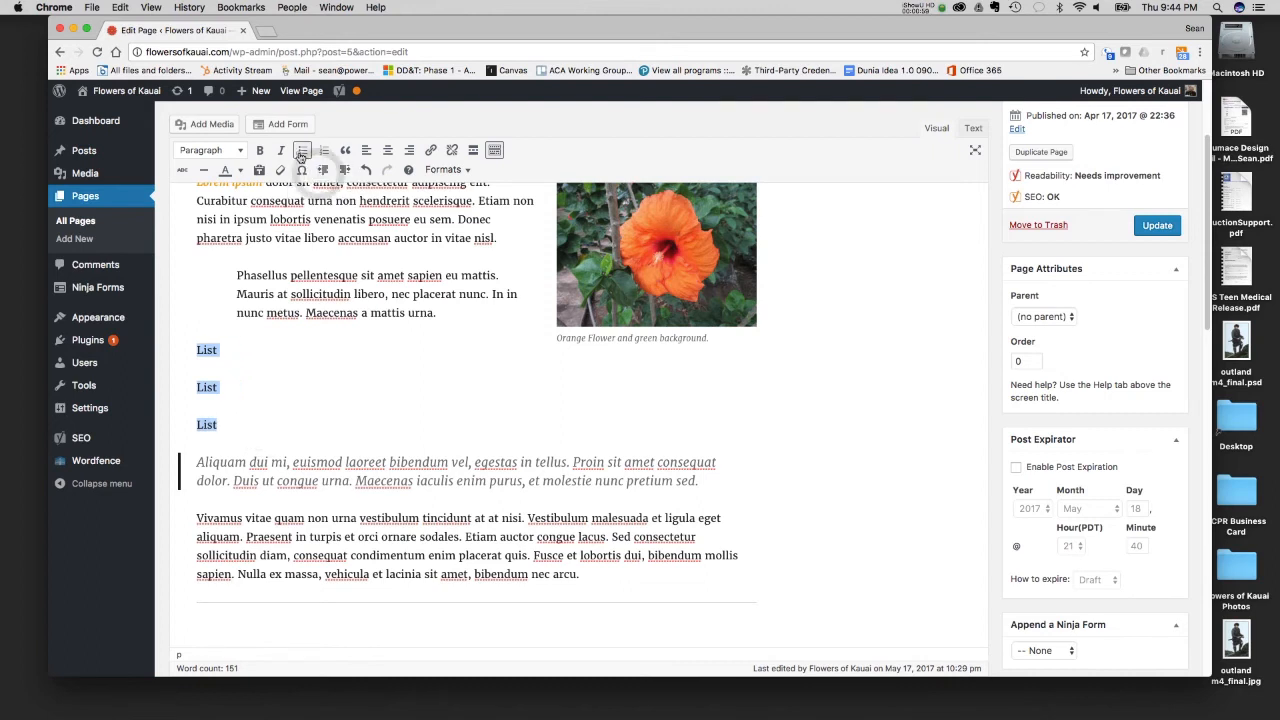
- Try the bulleted and numbered list formats on the three "List" lines and leave them as a bulleted list
click(302, 150)
click(326, 152)
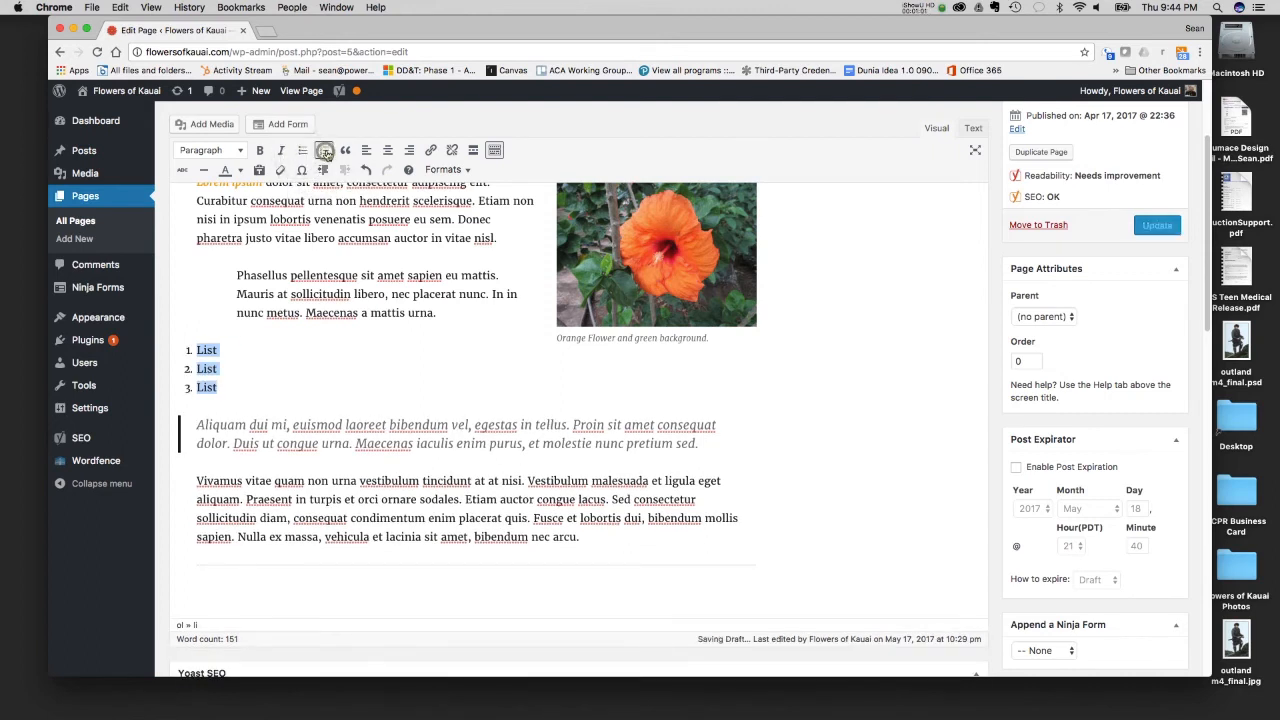
click(304, 152)
click(304, 152)
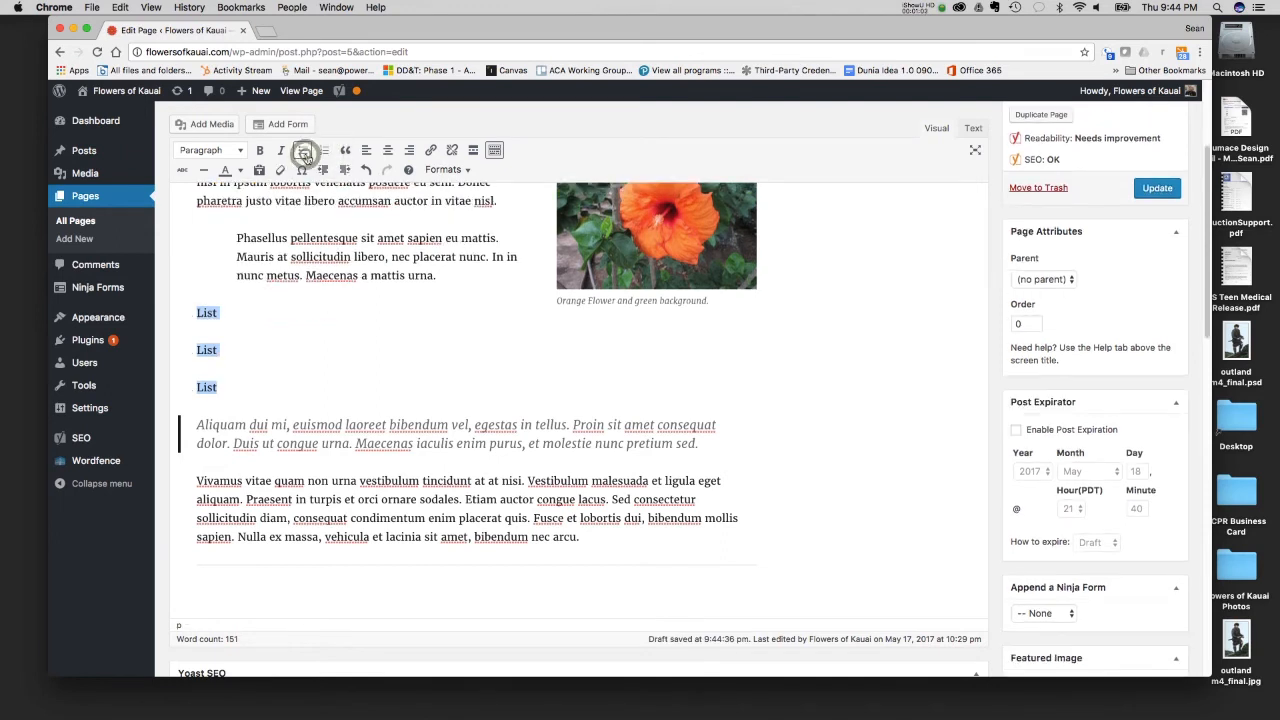
click(304, 152)
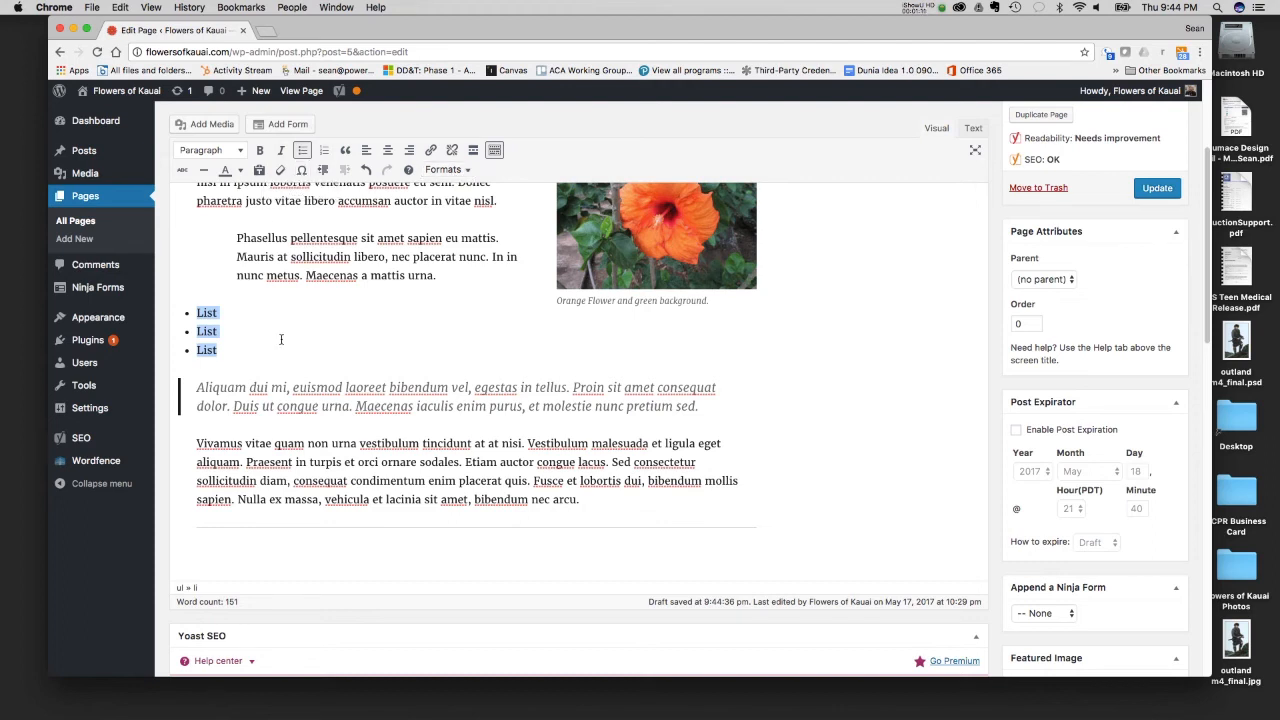
- Open the Flowers of Kauai site in a new tab, review the published Welcome page, and return to the page editor
scroll(300, 297, up, 3)
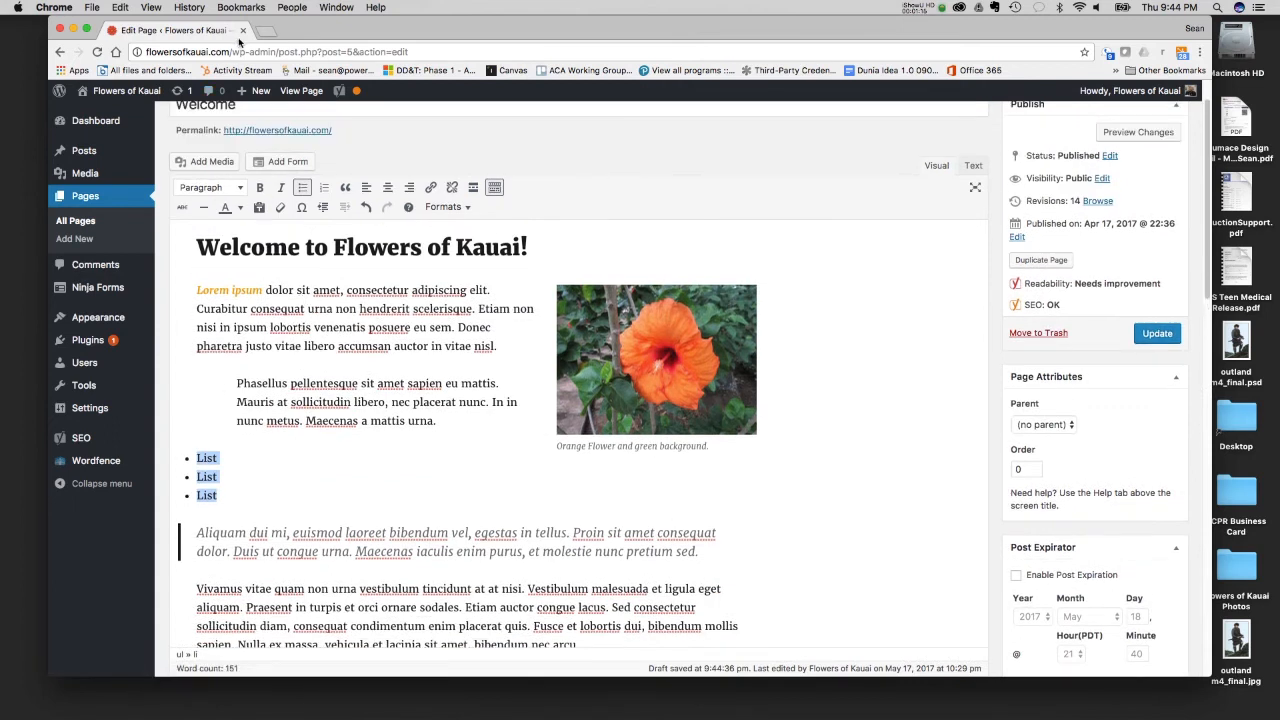
right_click(138, 97)
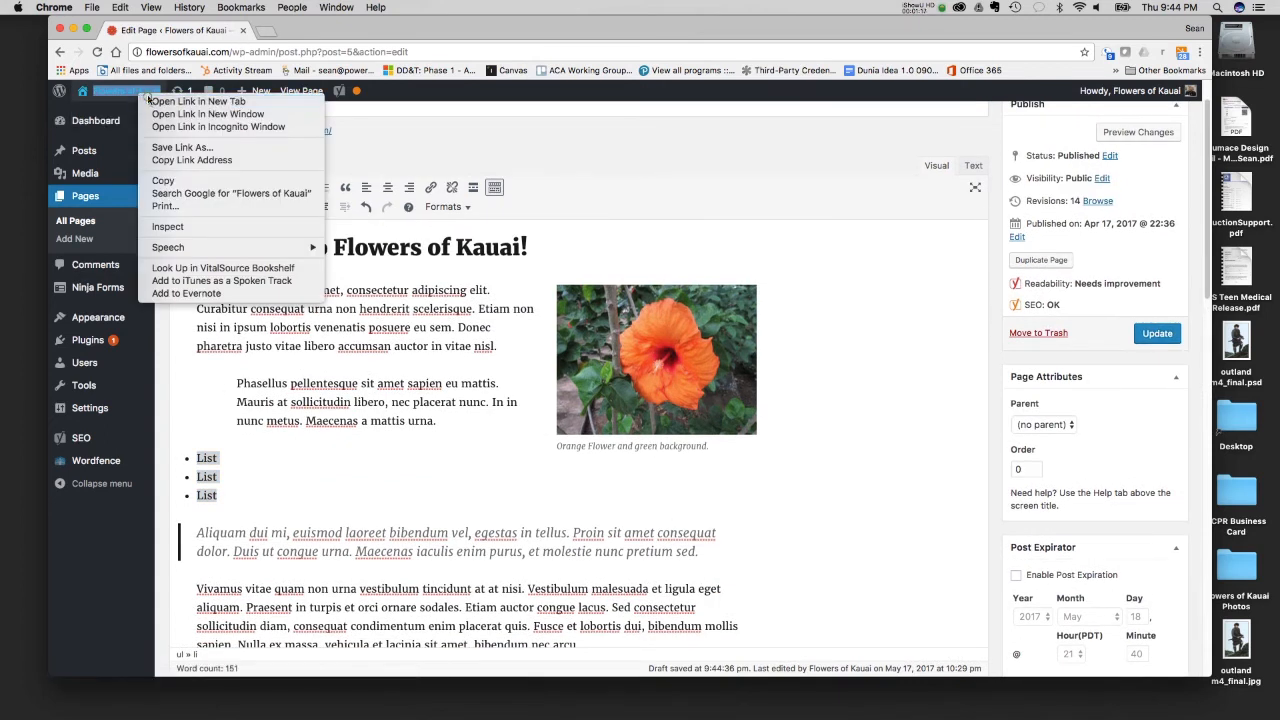
click(190, 101)
click(333, 31)
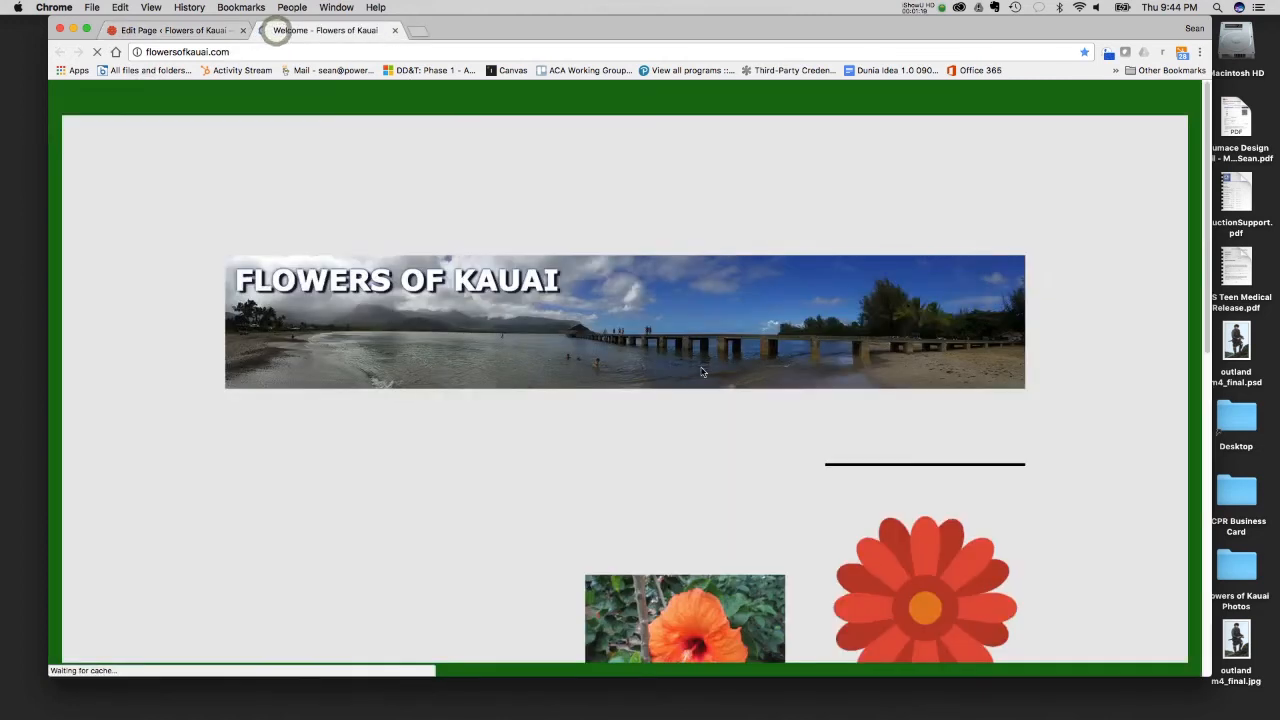
scroll(390, 540, down, 6)
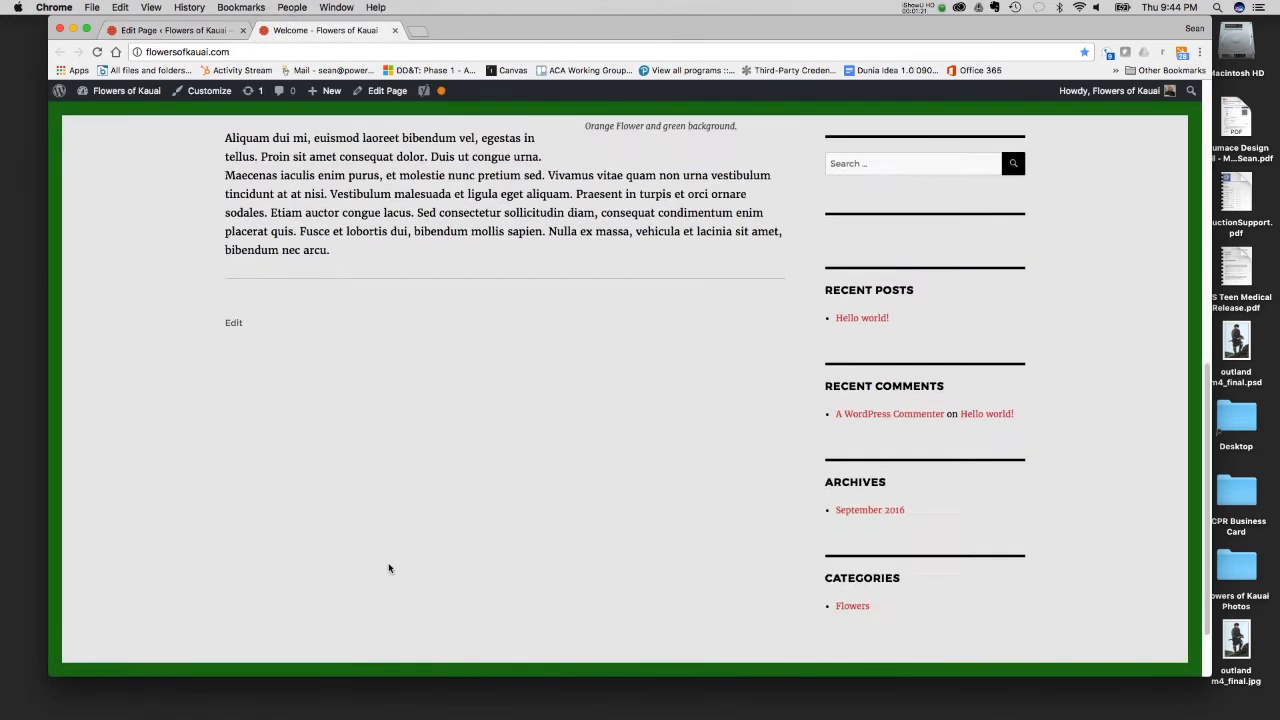
scroll(389, 520, up, 3)
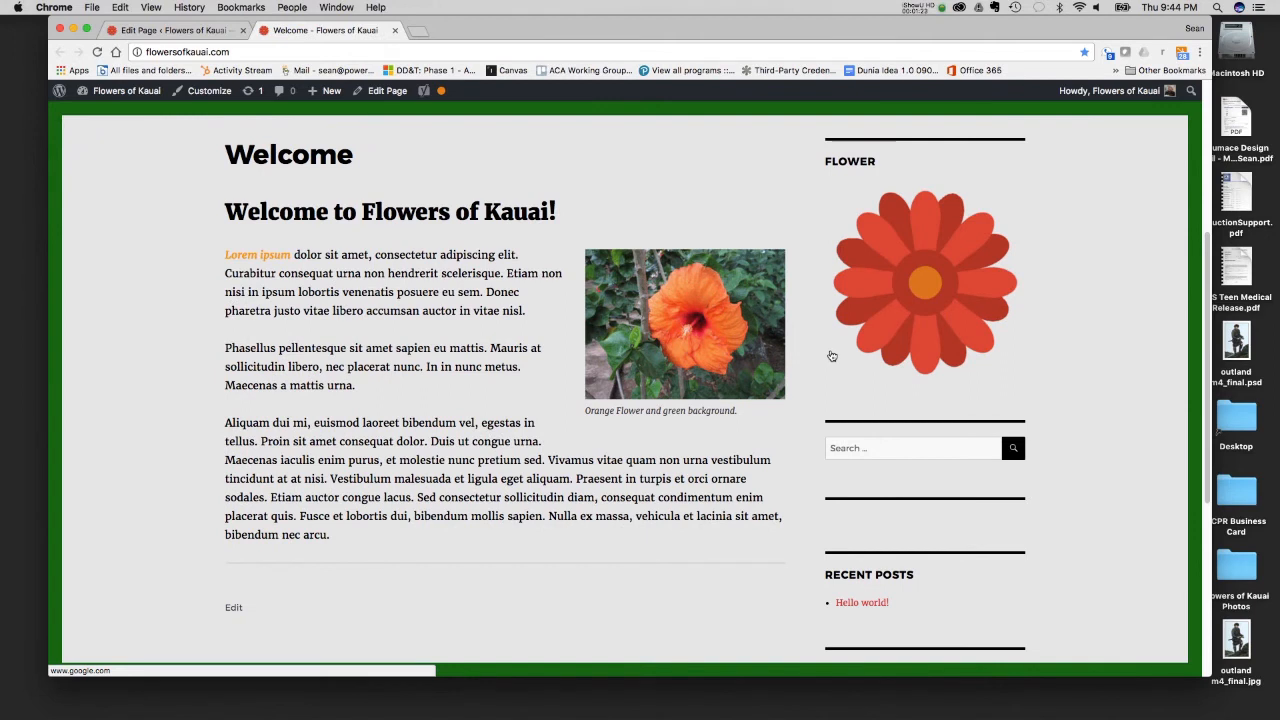
click(195, 30)
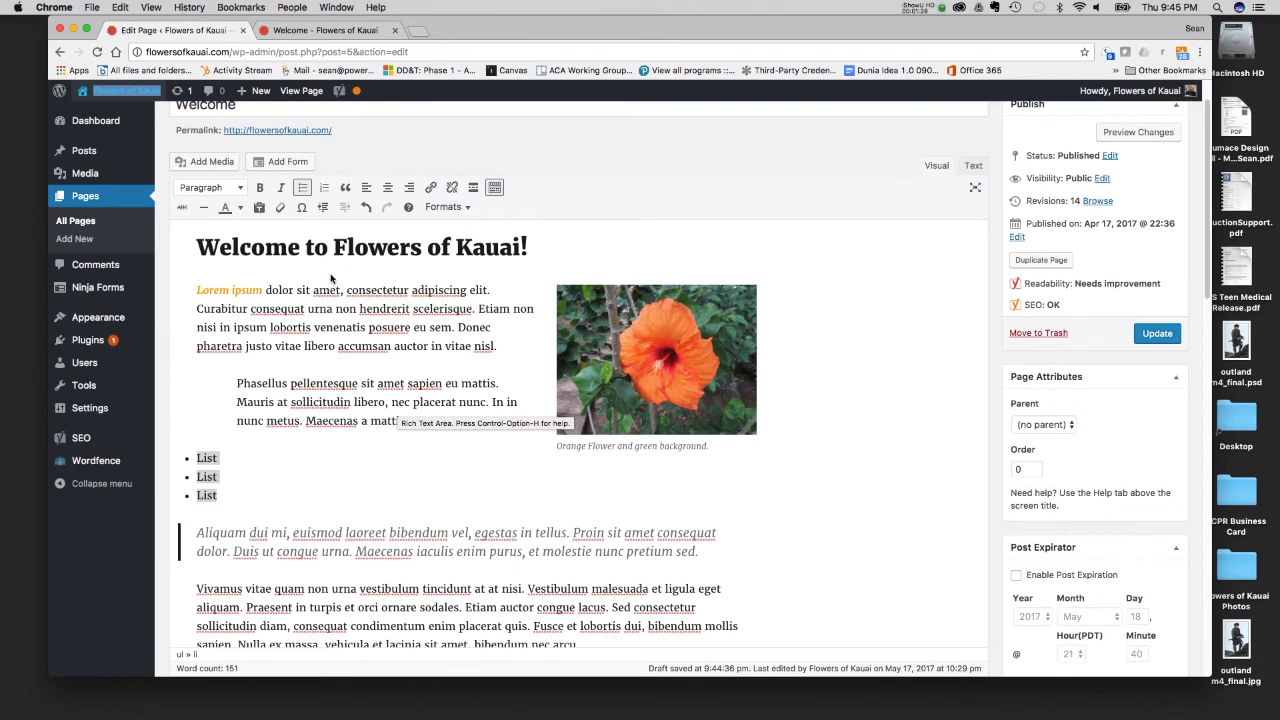
- Place the cursor below the horizontal line and review the page content and the Yoast SEO section
click(253, 490)
scroll(375, 479, down, 3)
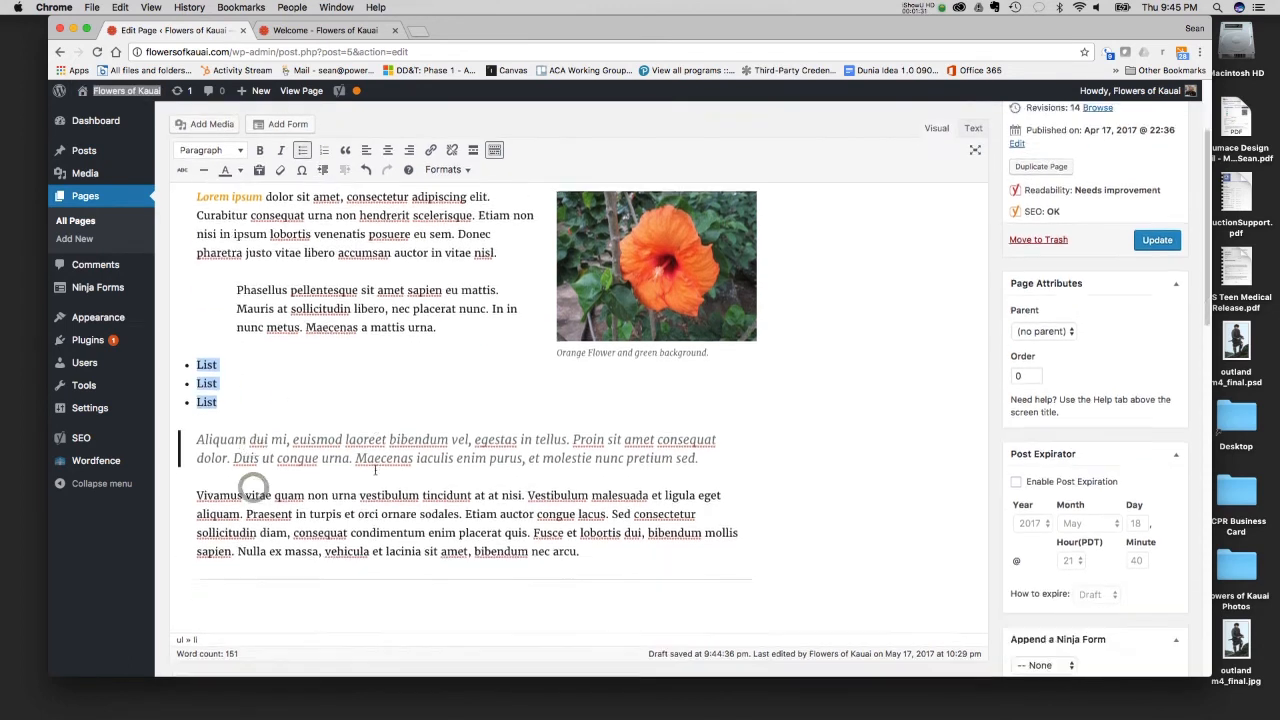
click(786, 518)
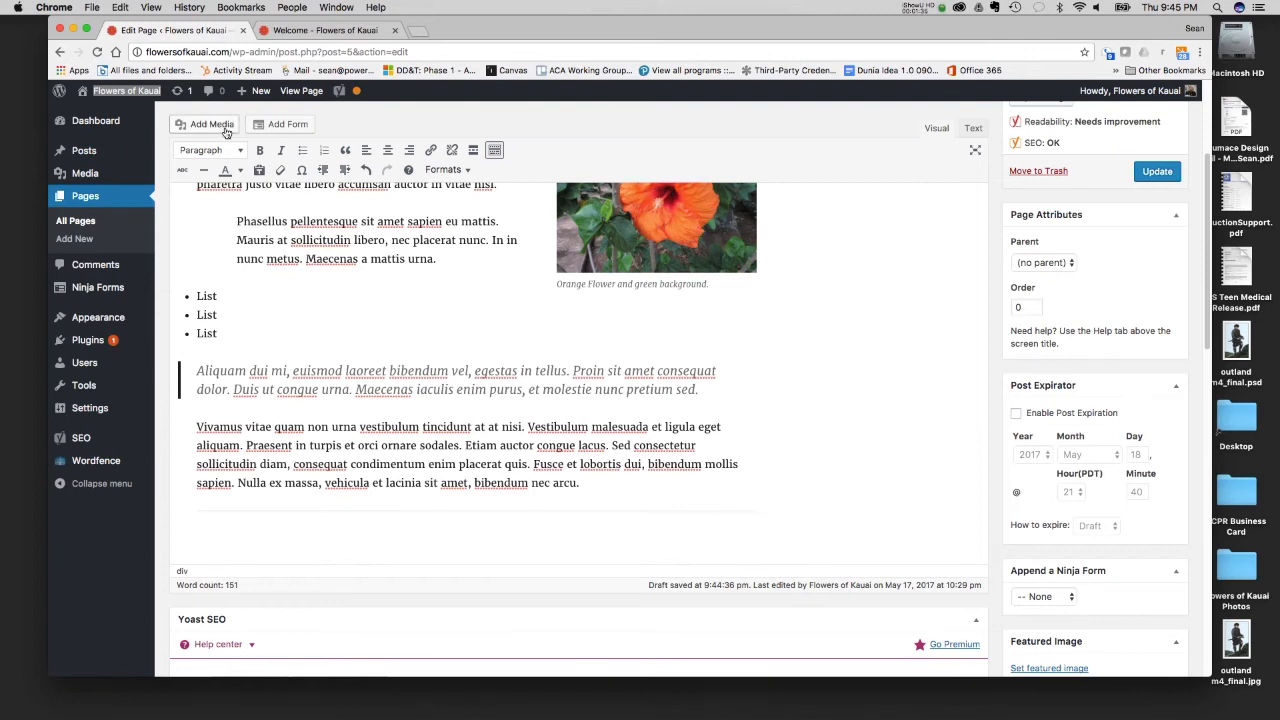
scroll(1131, 648, down, 5)
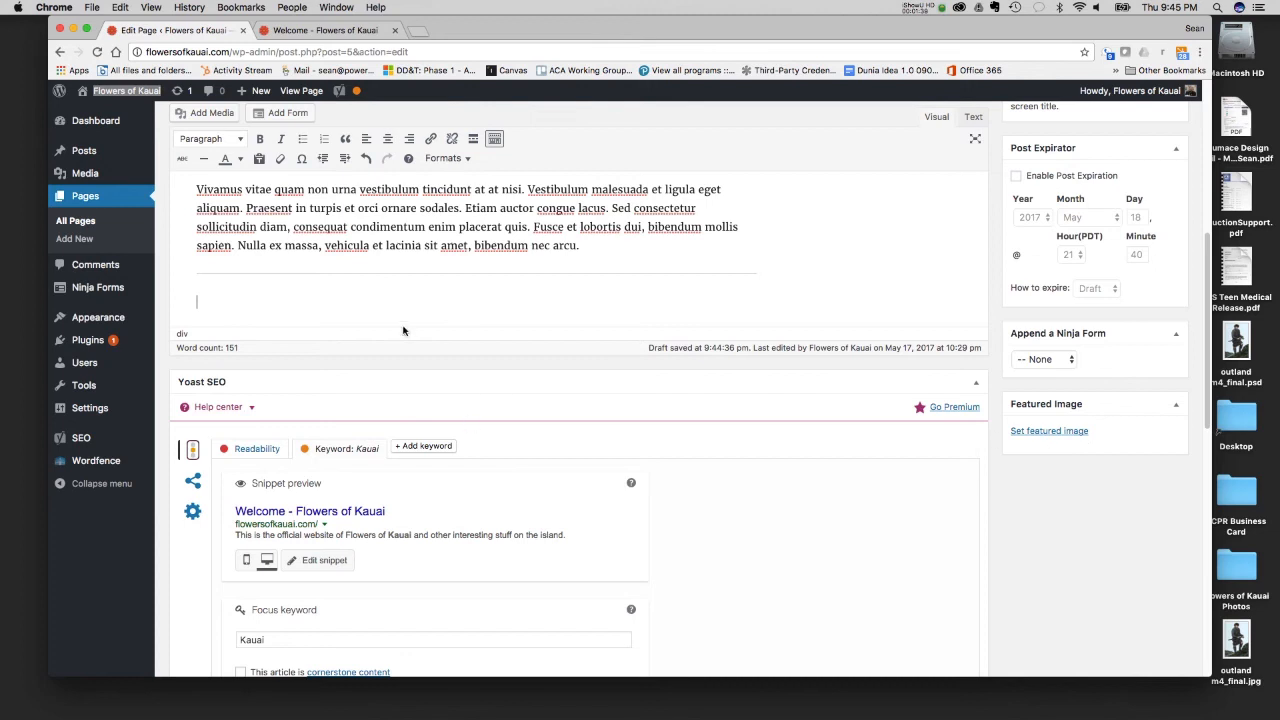
scroll(483, 331, up, 9)
scroll(389, 320, down, 4)
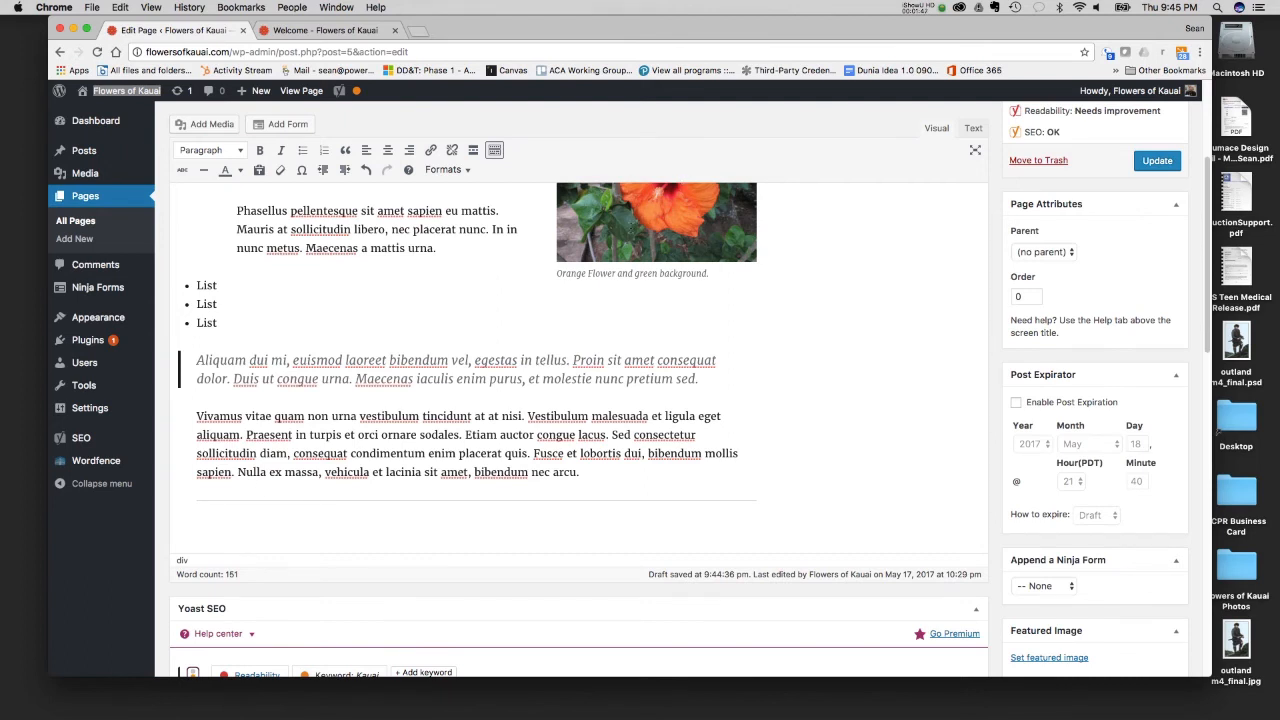
- Open the orange flower image's details for editing and review the available size options
scroll(309, 556, up, 3)
click(659, 319)
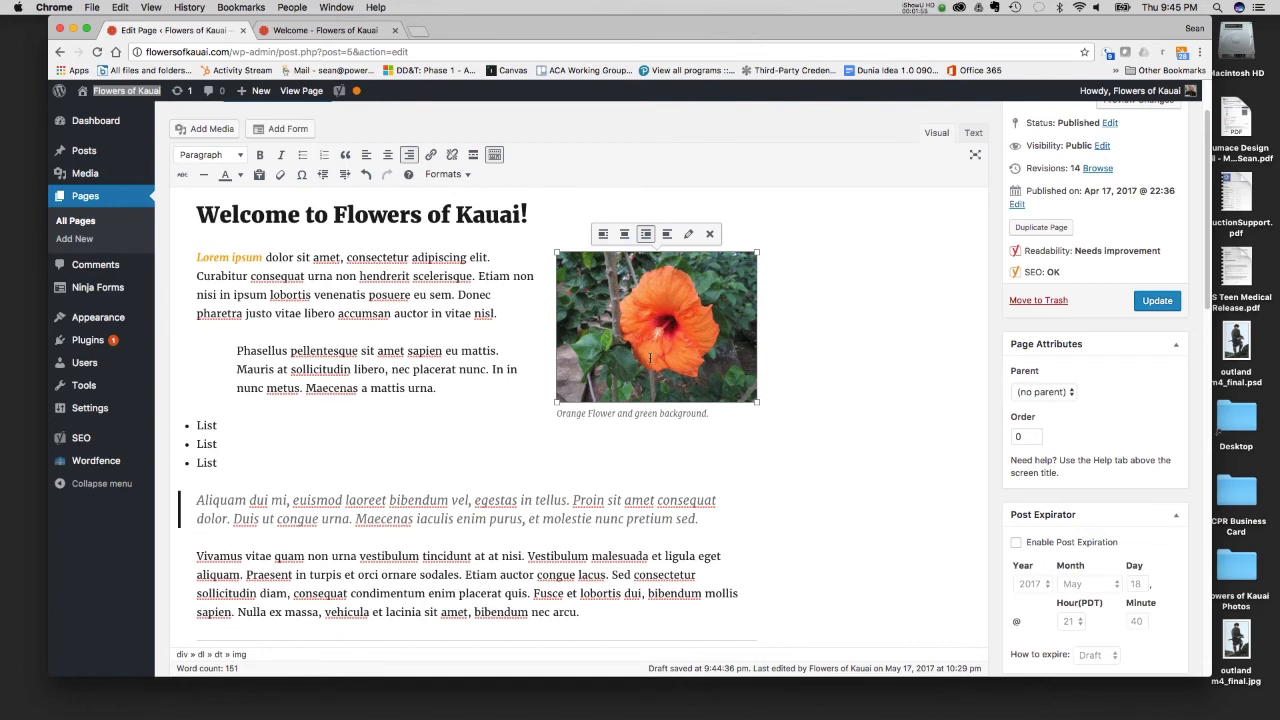
click(689, 236)
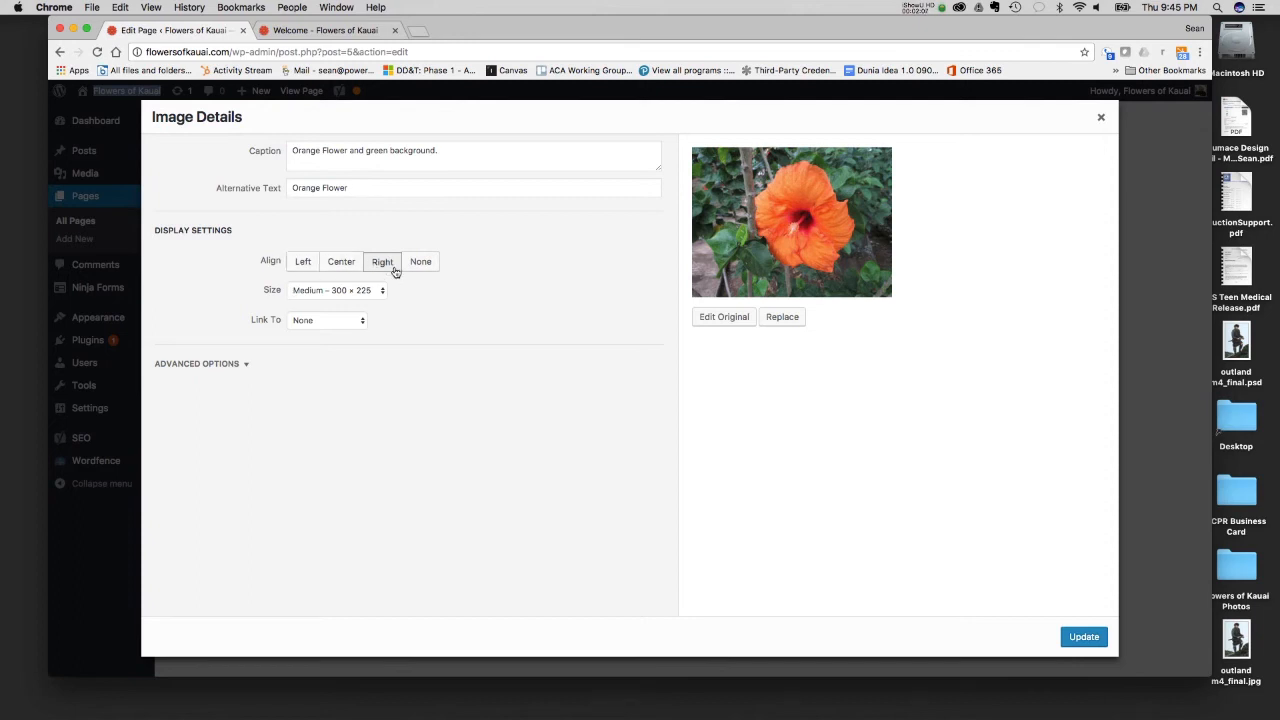
click(334, 292)
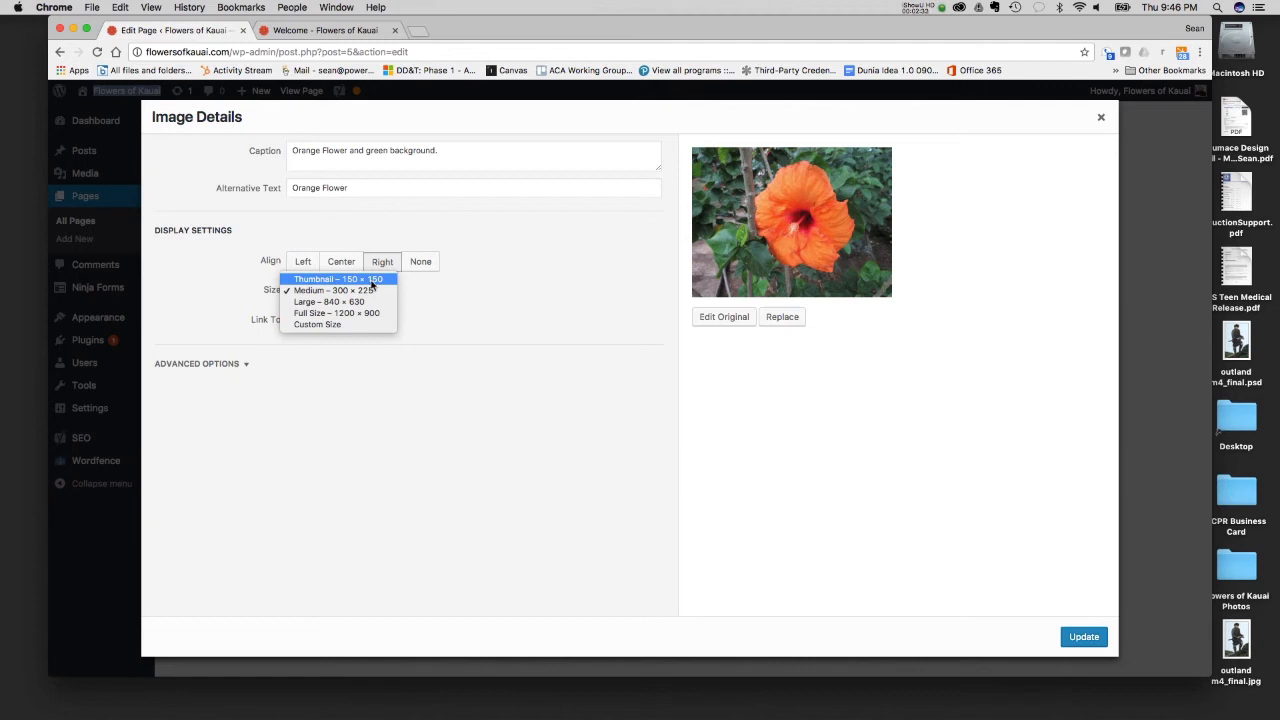
click(488, 270)
- Try the Media File, Attachment Page, Custom URL and None link targets for the flower image
click(352, 320)
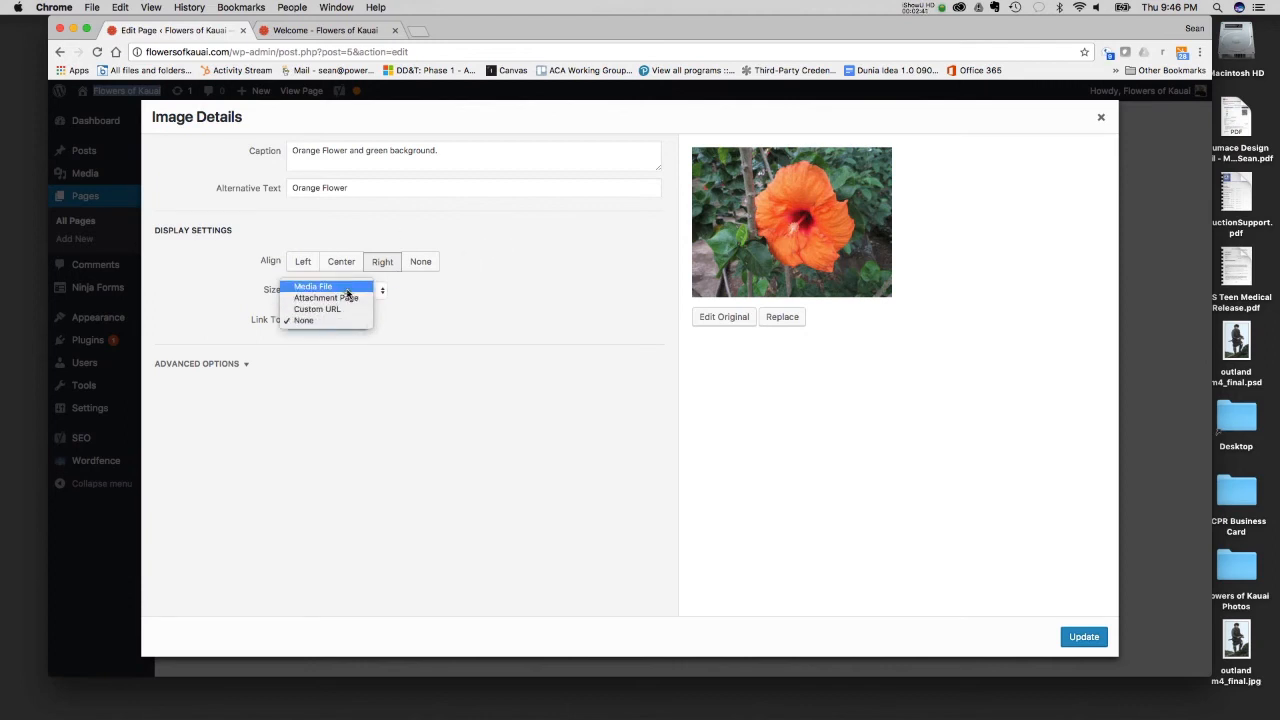
click(340, 286)
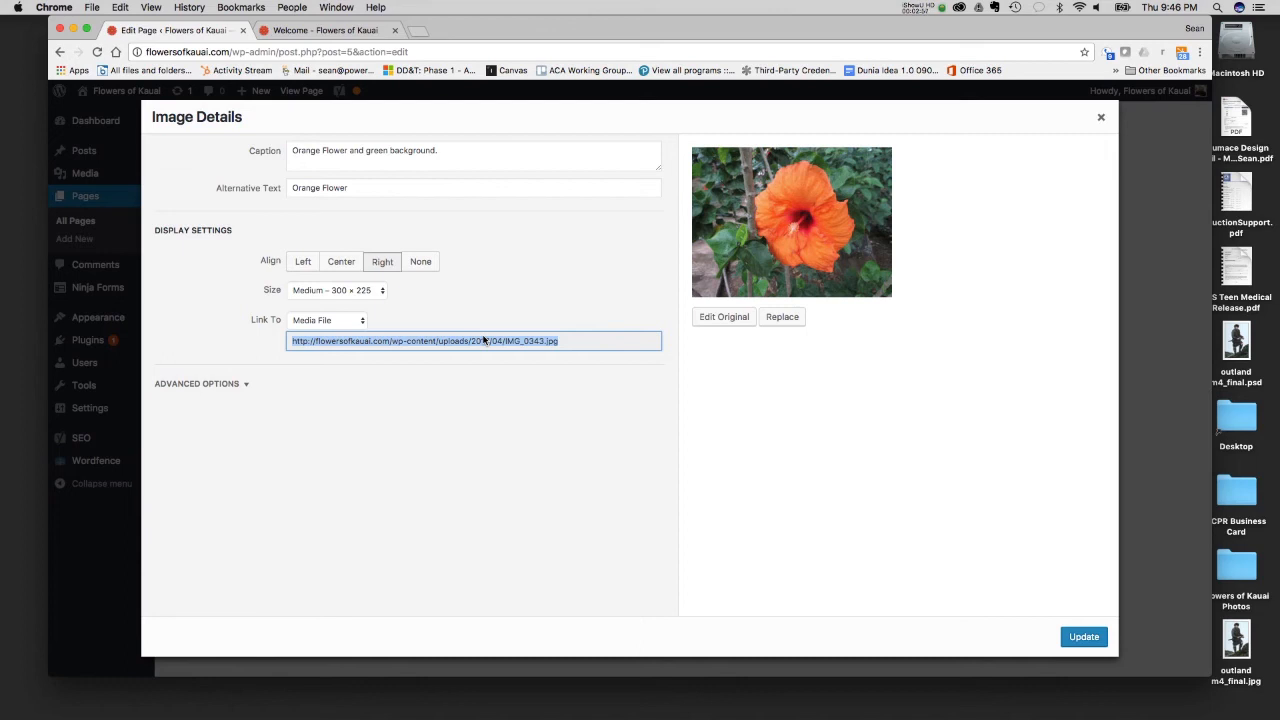
click(310, 320)
click(314, 331)
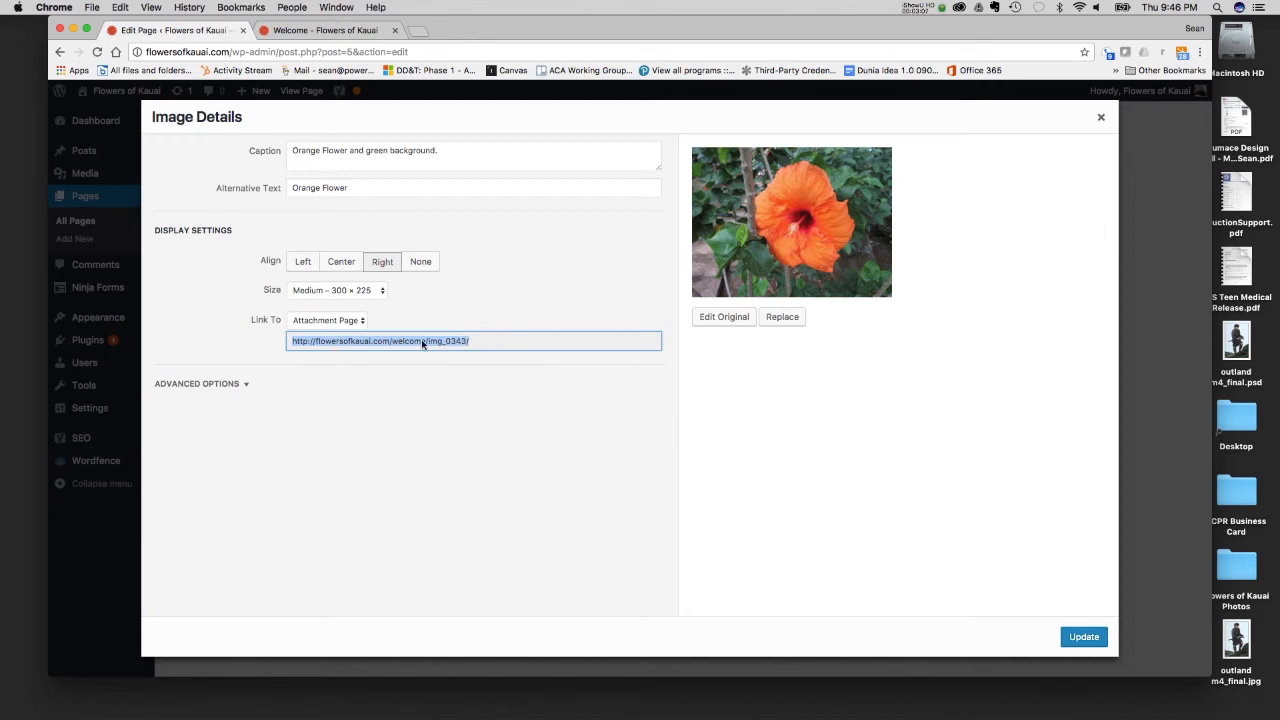
click(330, 321)
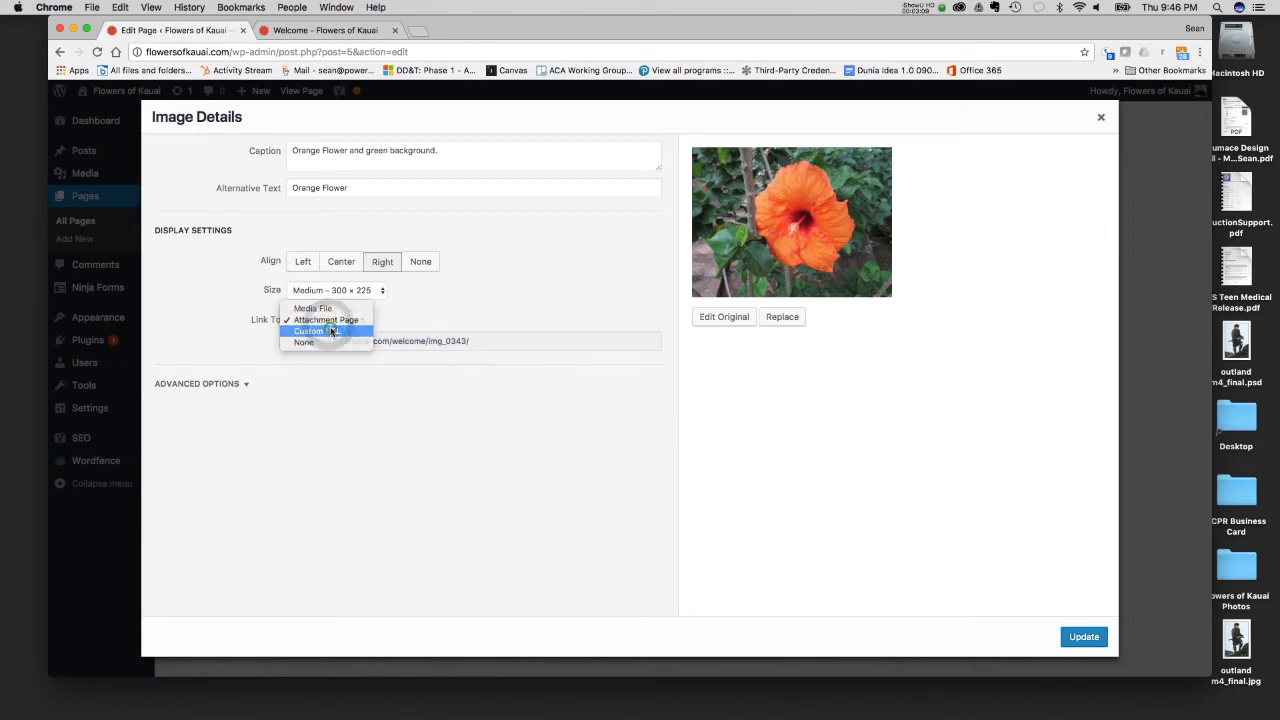
click(331, 331)
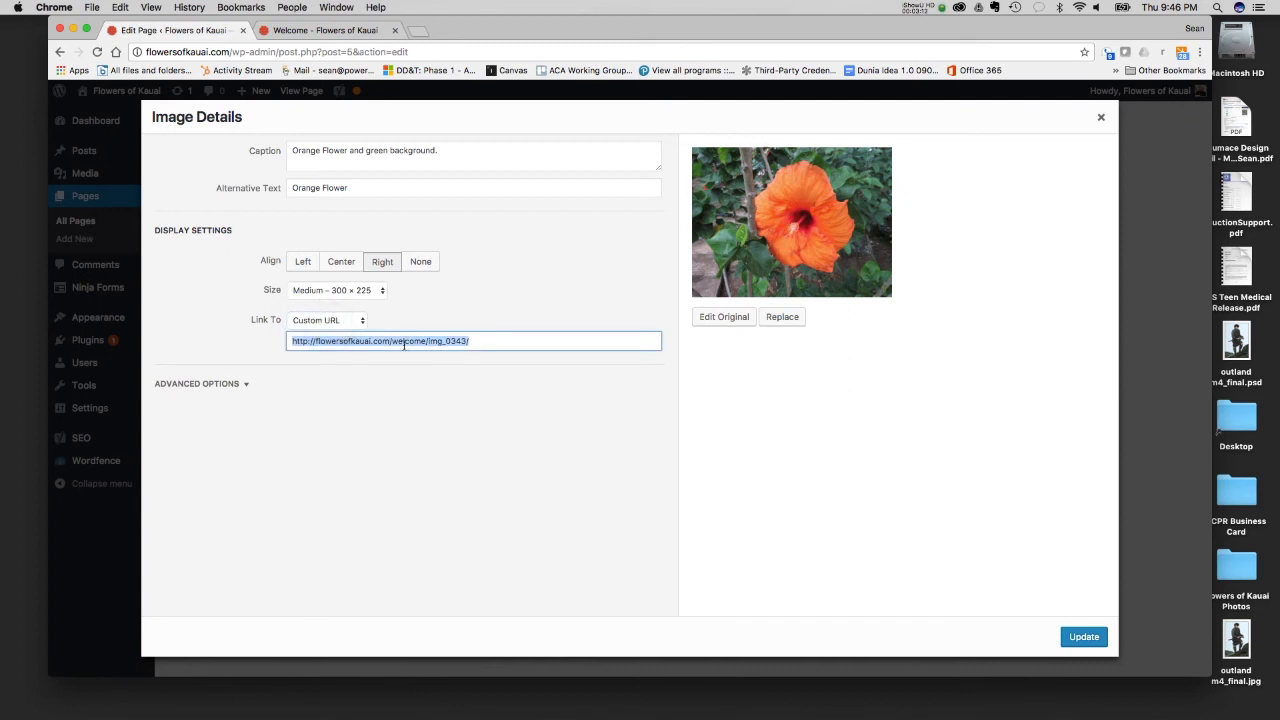
click(330, 320)
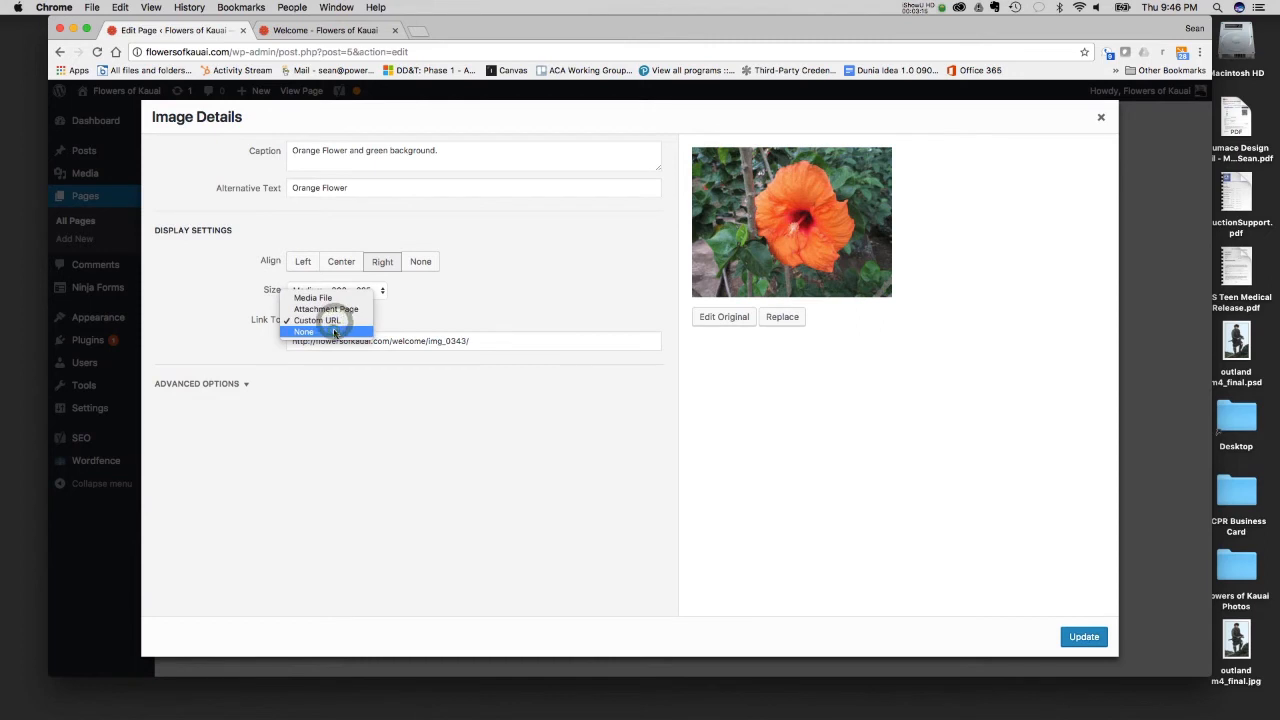
click(335, 329)
- Link the flower image to its Media File, look over the advanced options, and update the image and the page
click(335, 329)
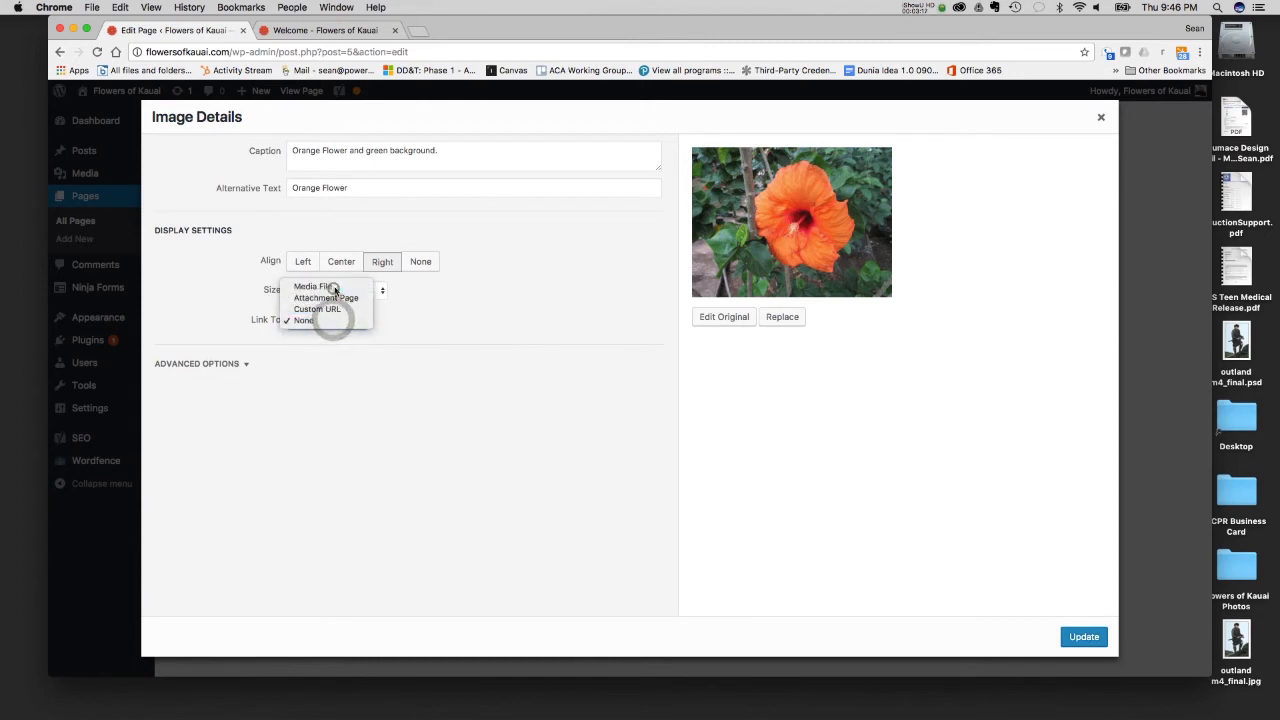
click(333, 289)
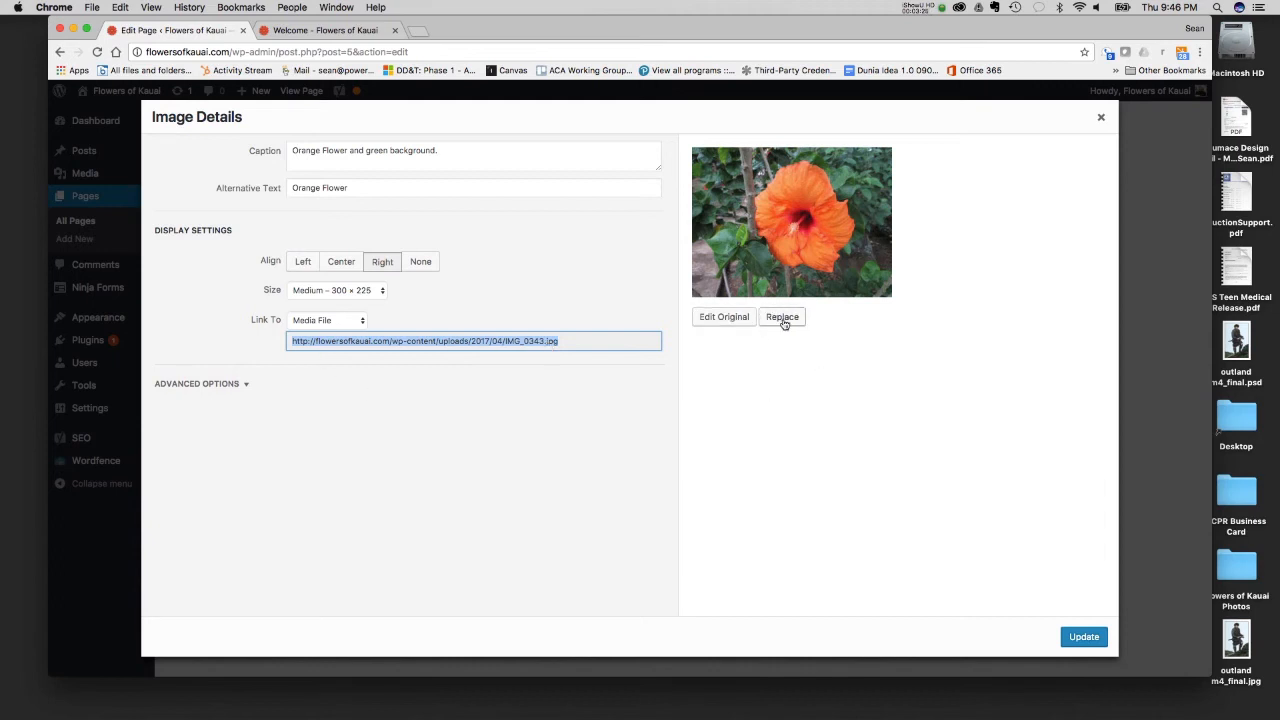
click(252, 385)
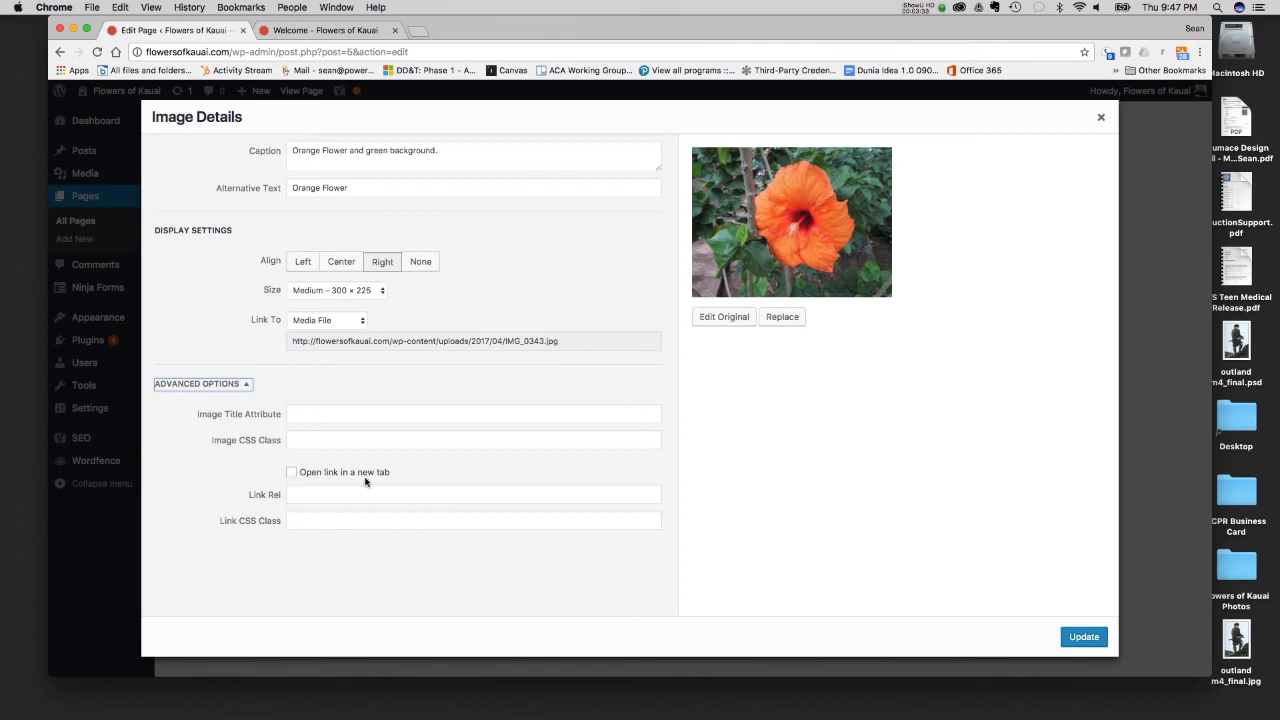
click(218, 384)
click(229, 386)
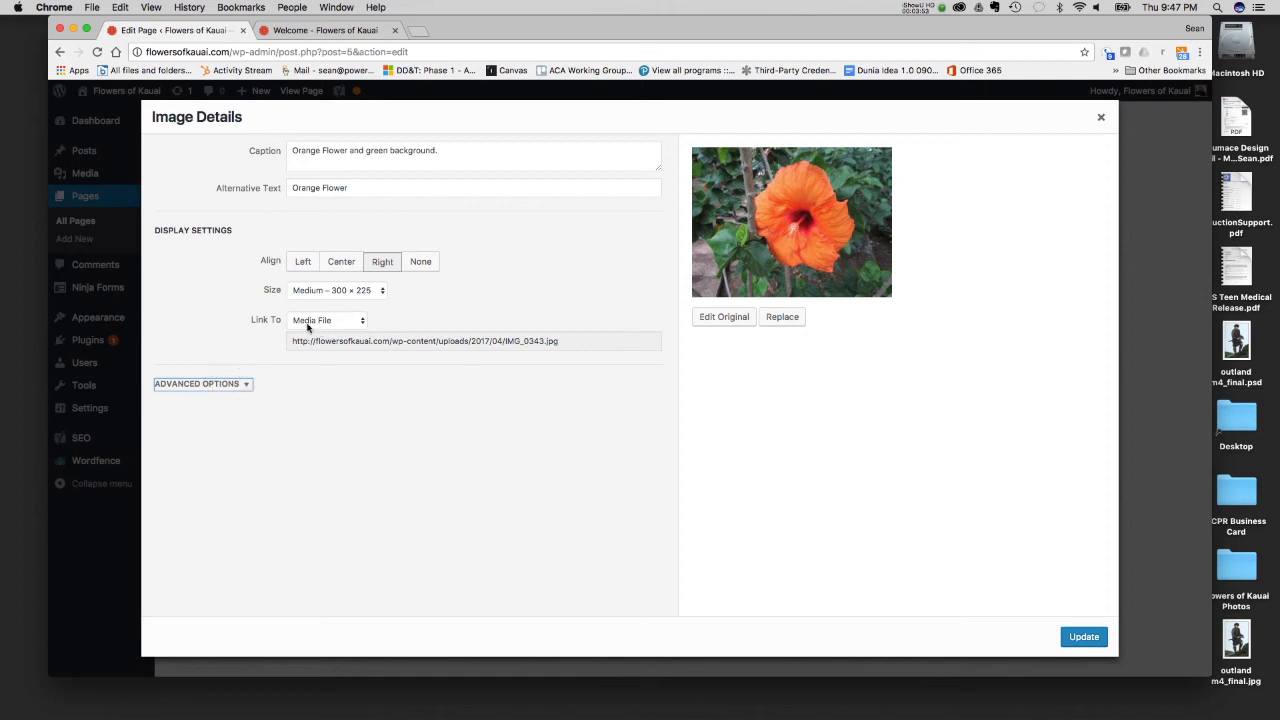
click(1084, 637)
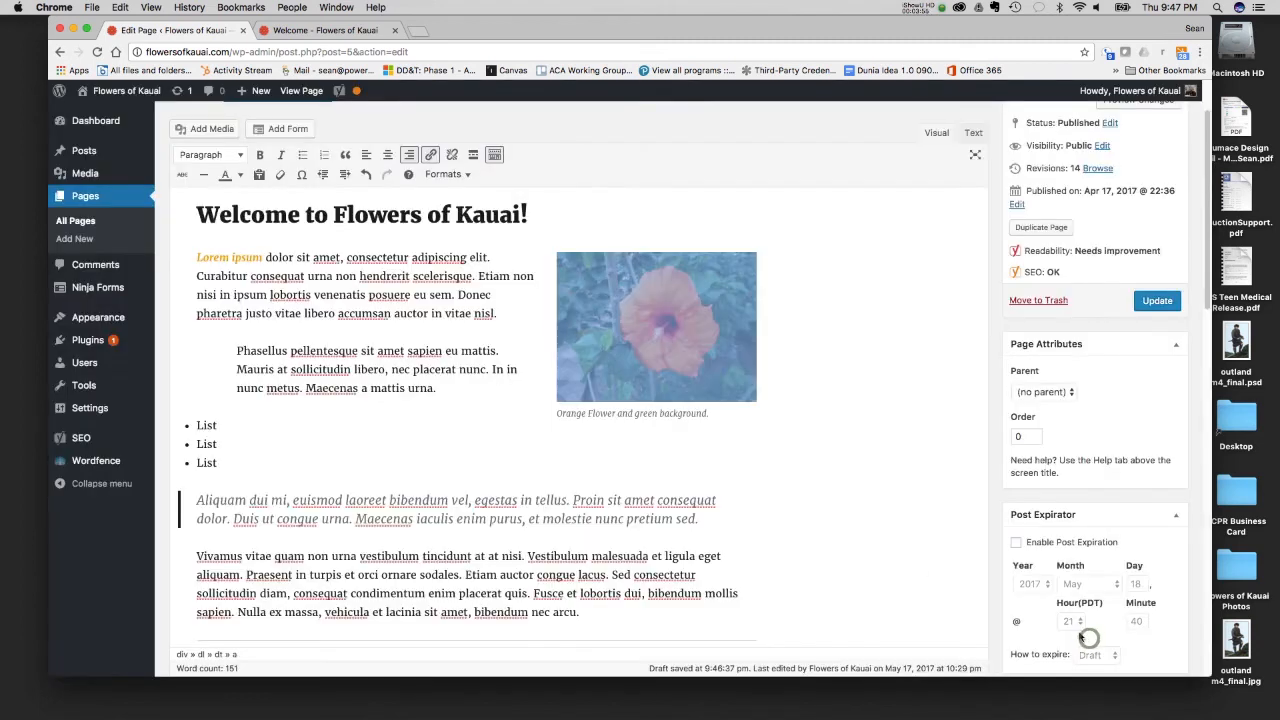
click(1157, 301)
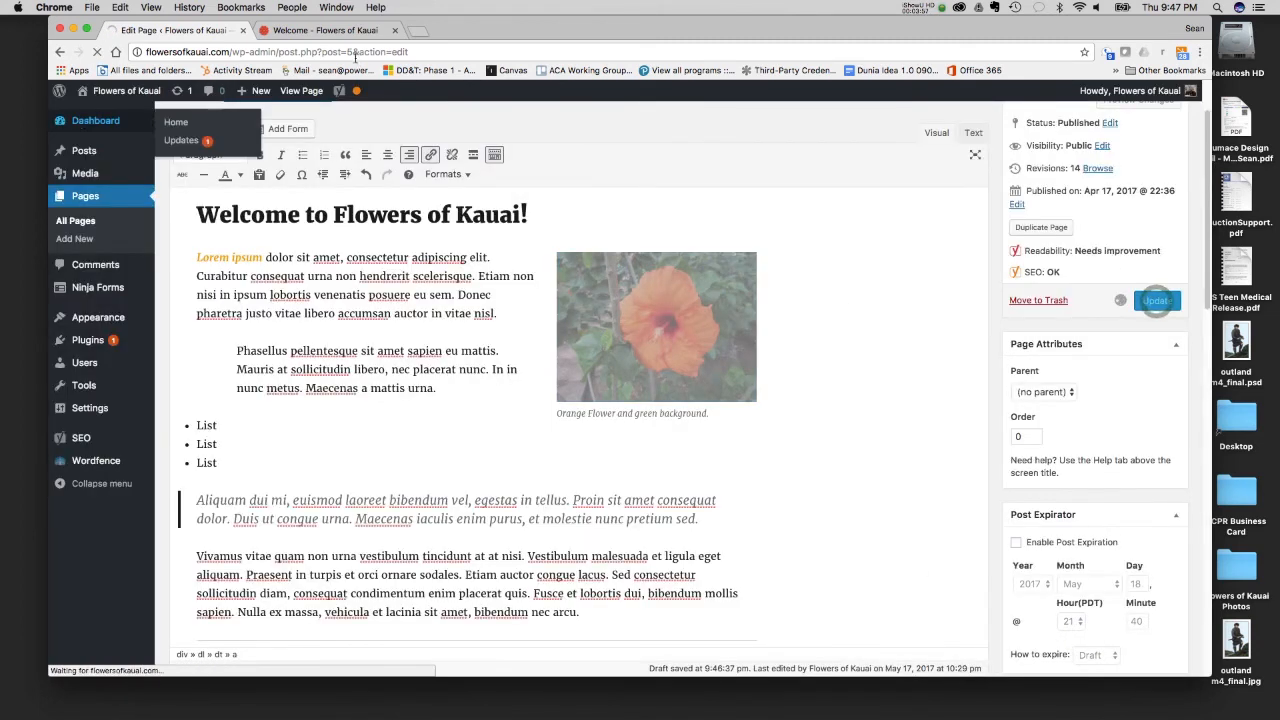
- Reload the published Welcome page and check how the linked flower image enlarges and closes
click(333, 31)
click(97, 51)
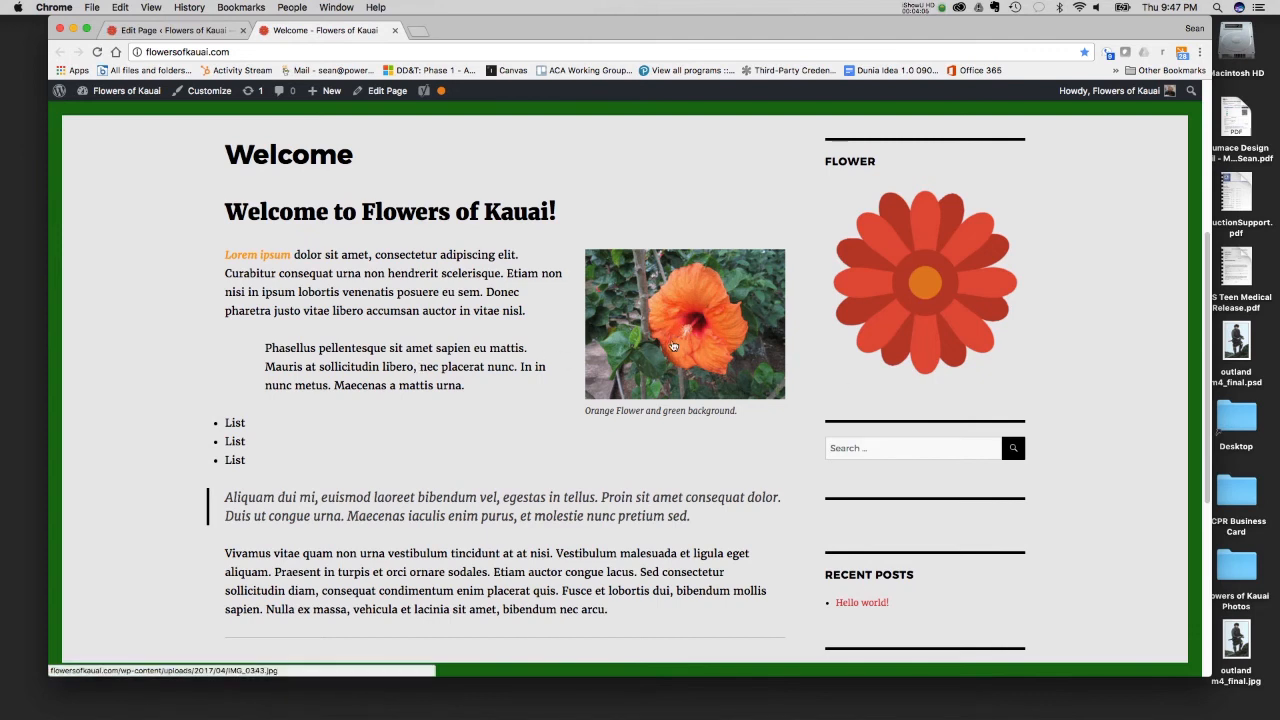
click(673, 344)
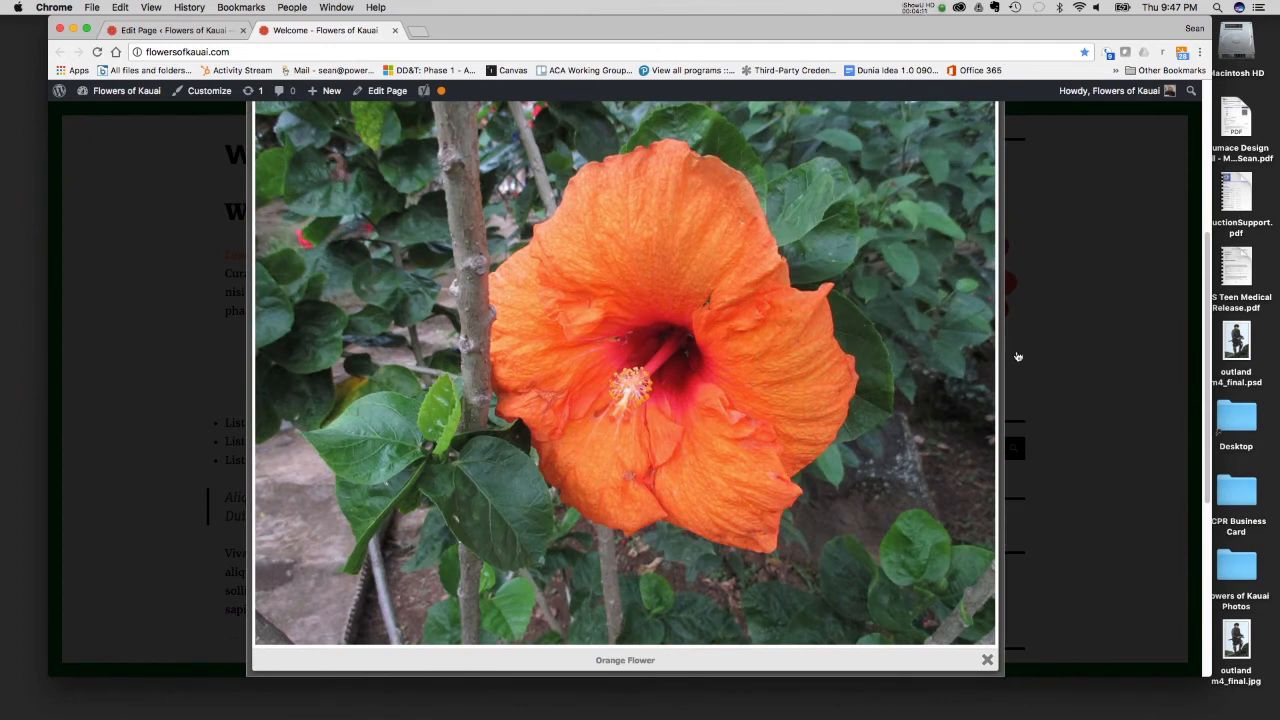
scroll(1016, 356, down, 2)
scroll(1016, 356, up, 1)
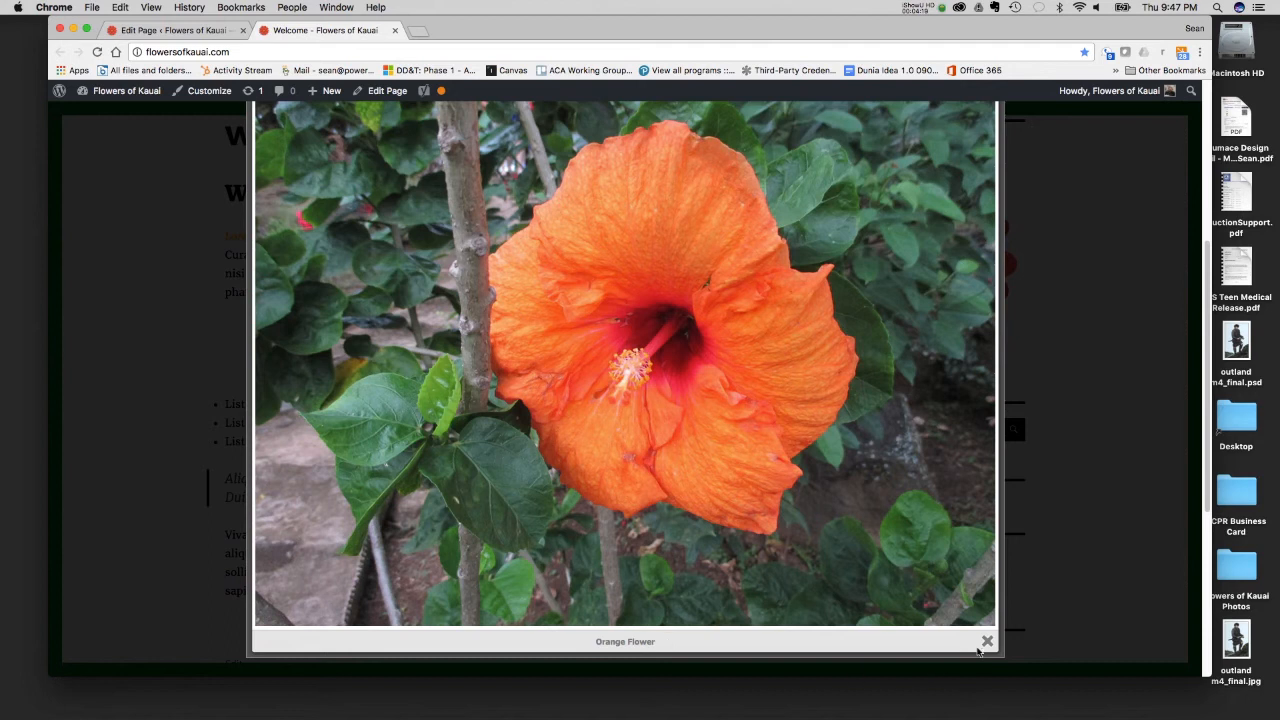
click(1116, 438)
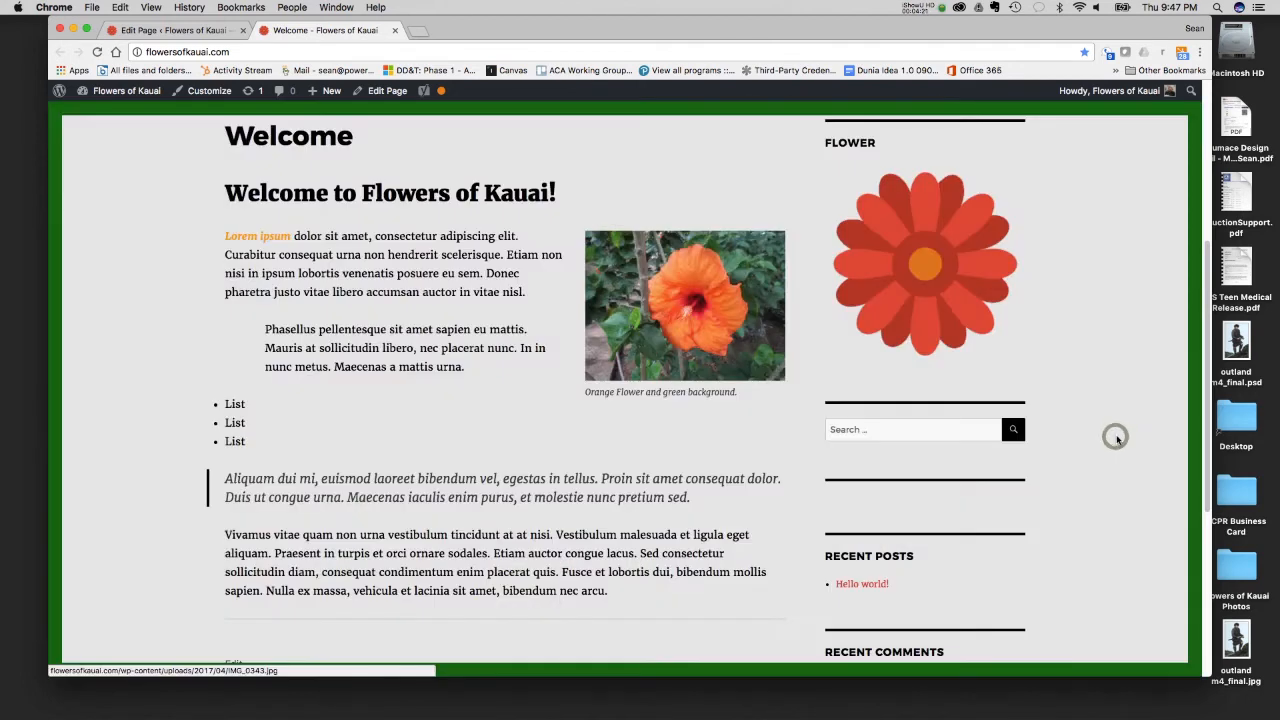
click(750, 326)
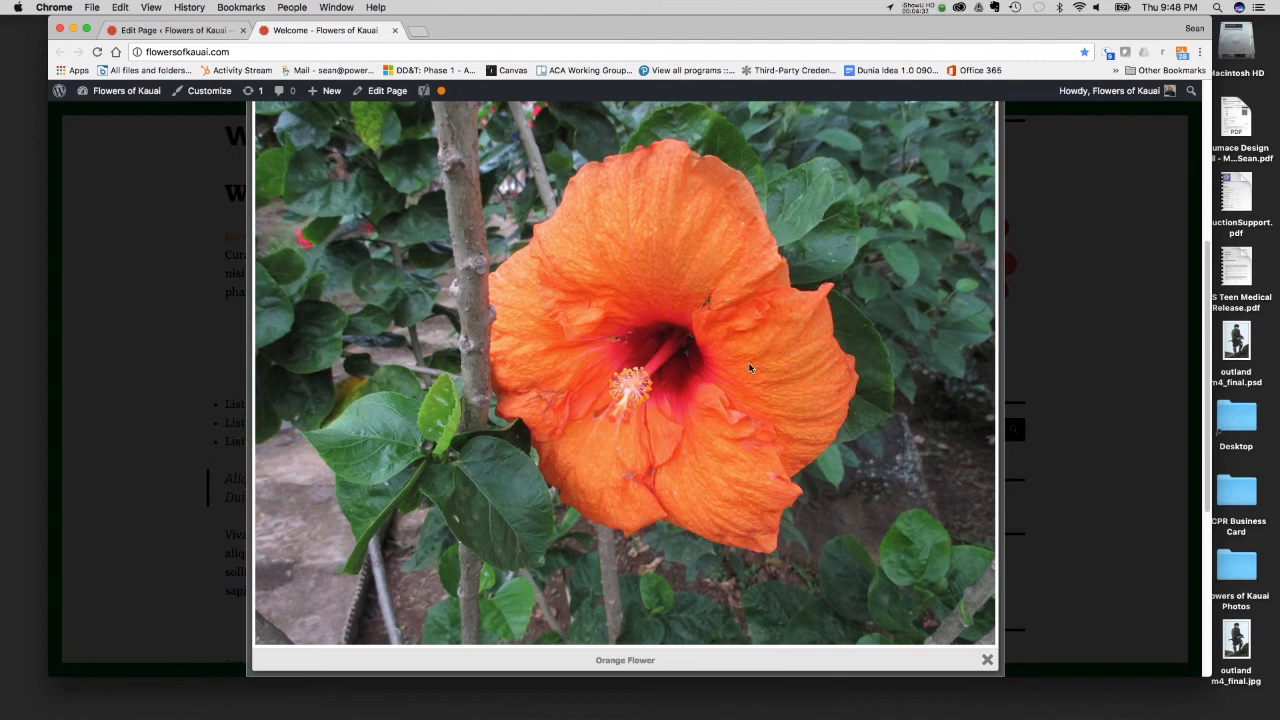
click(987, 660)
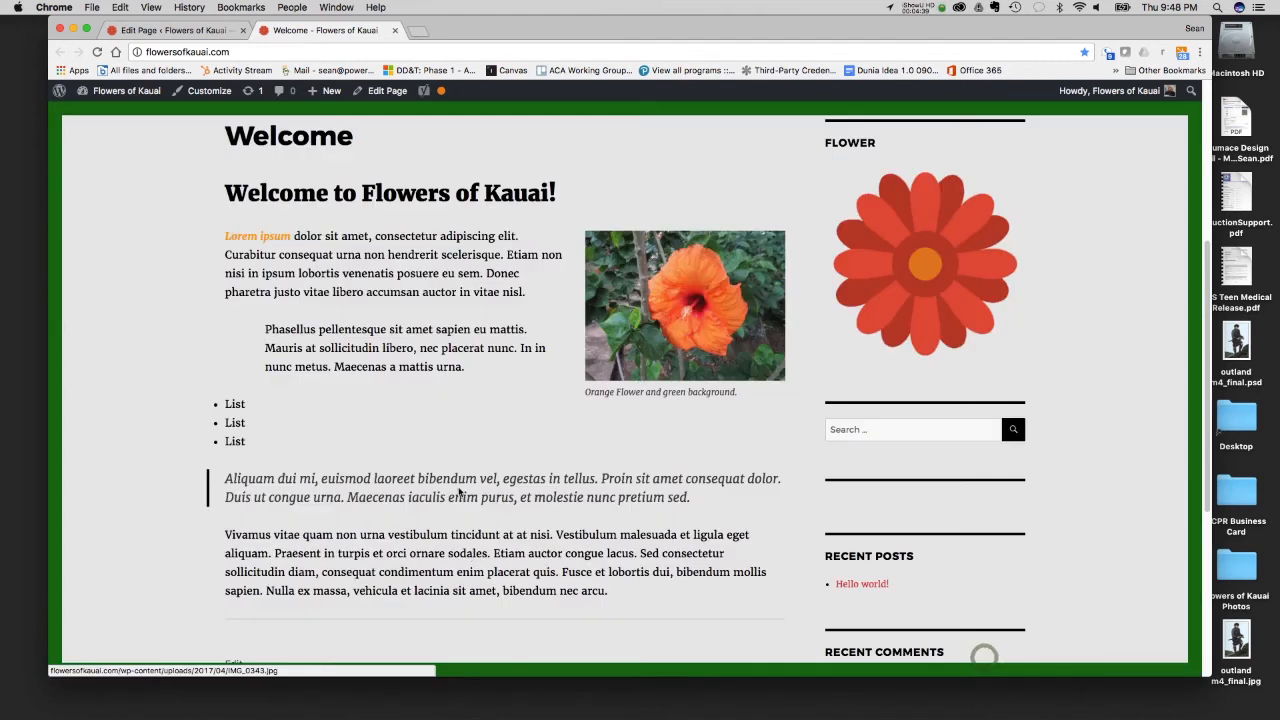
scroll(400, 530, down, 2)
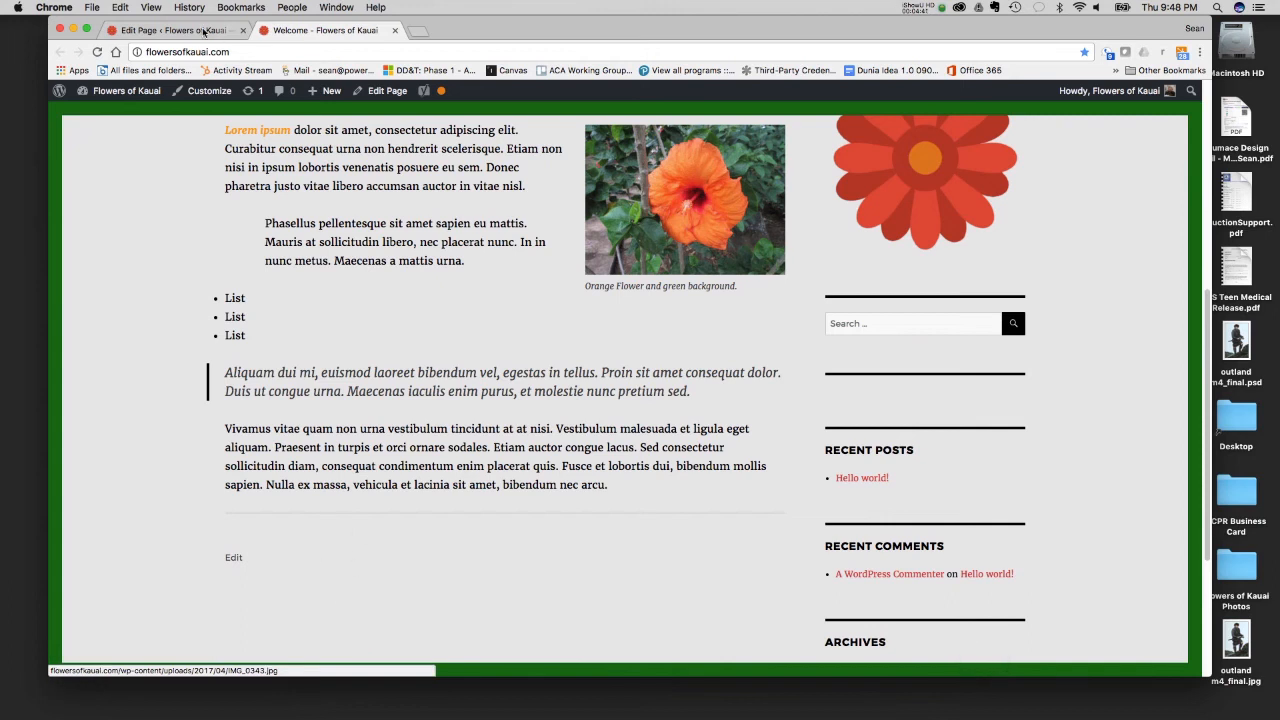
- Return to the page editor, place the cursor below the horizontal line, and start creating a gallery
click(204, 31)
scroll(540, 450, down, 5)
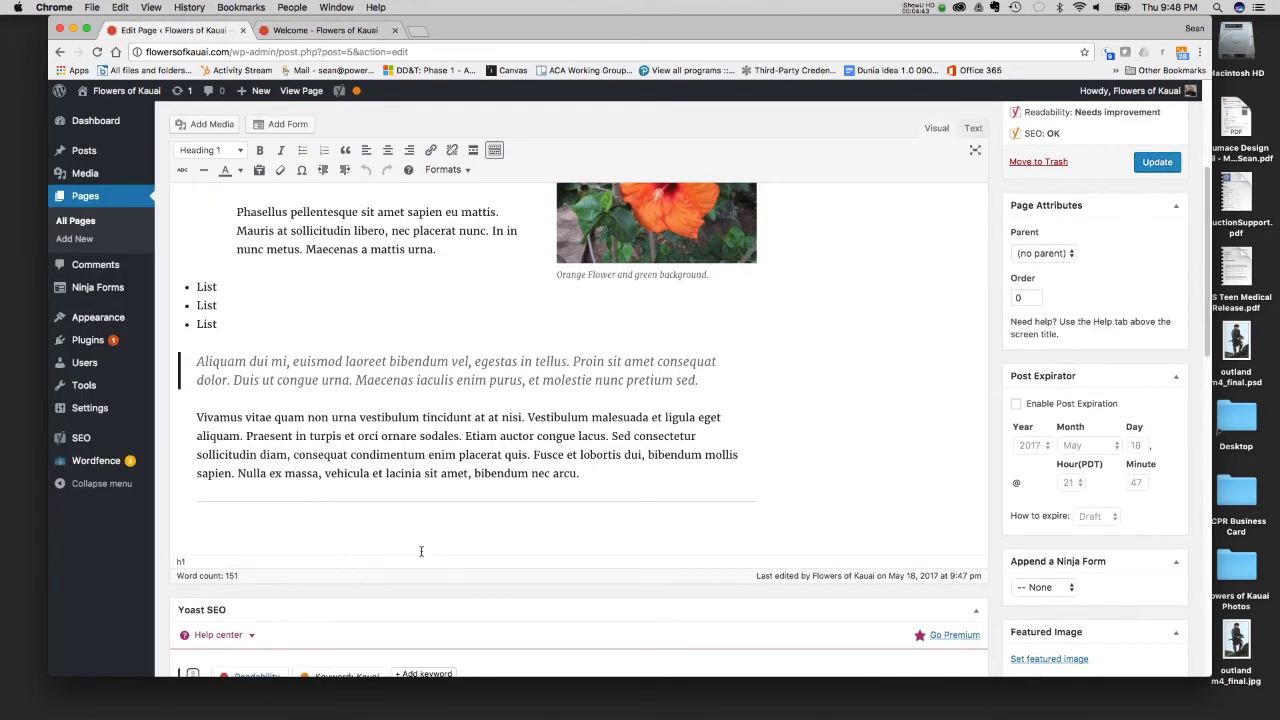
click(316, 526)
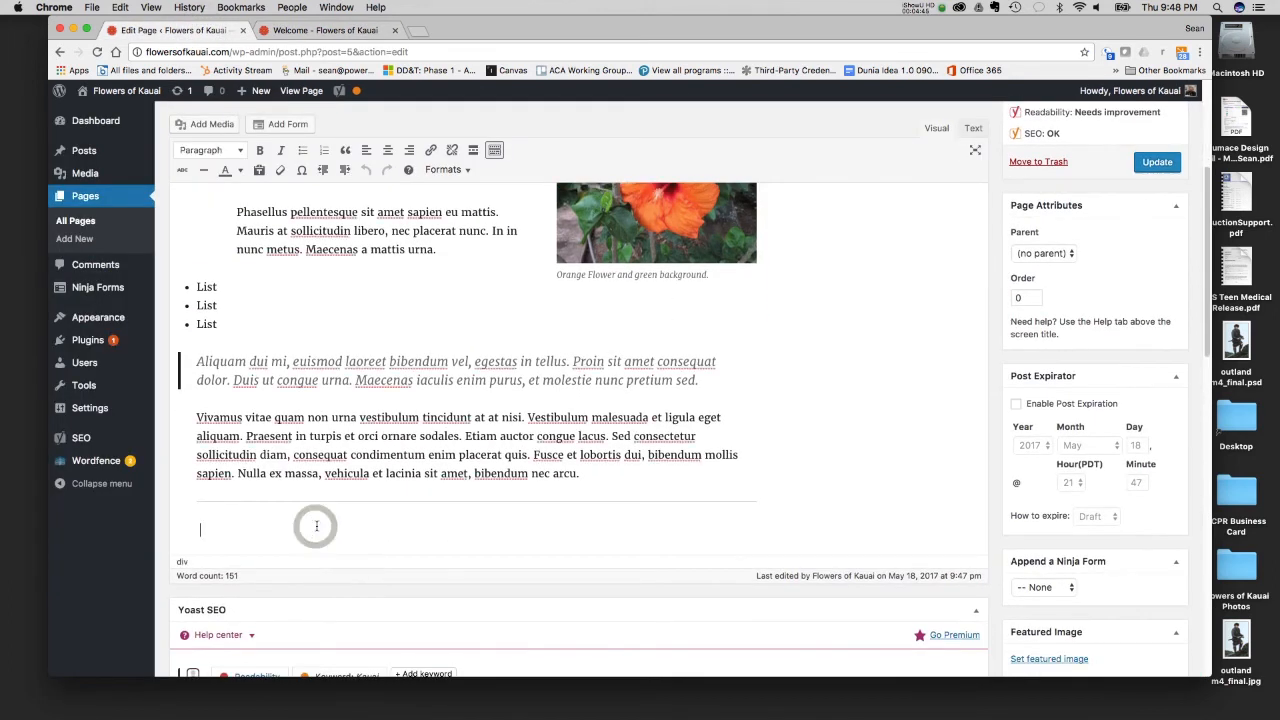
scroll(763, 483, down, 1)
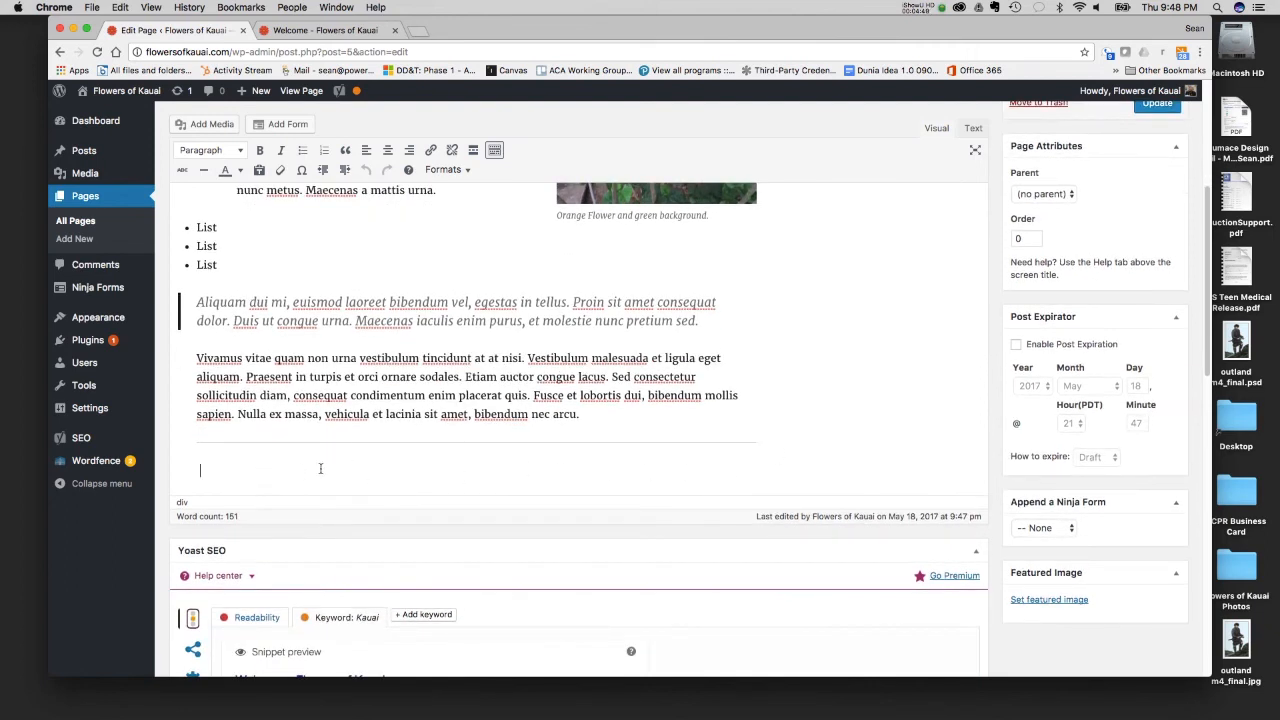
click(212, 126)
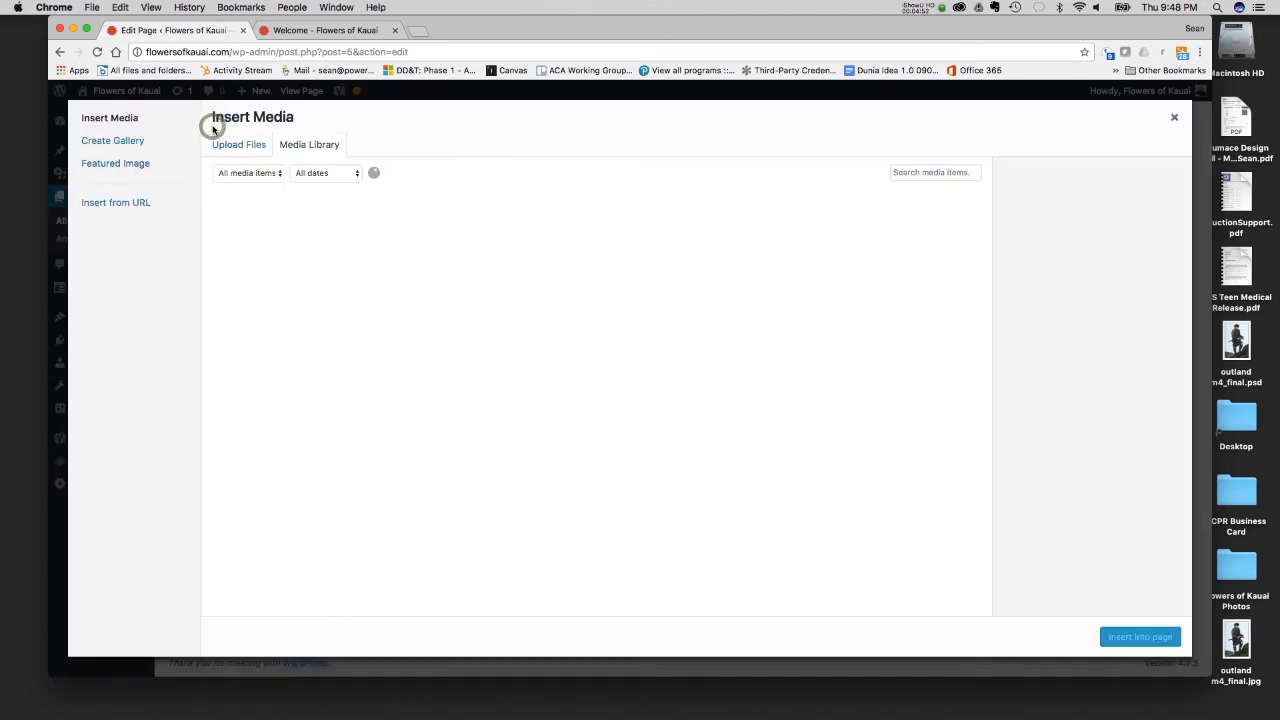
click(116, 145)
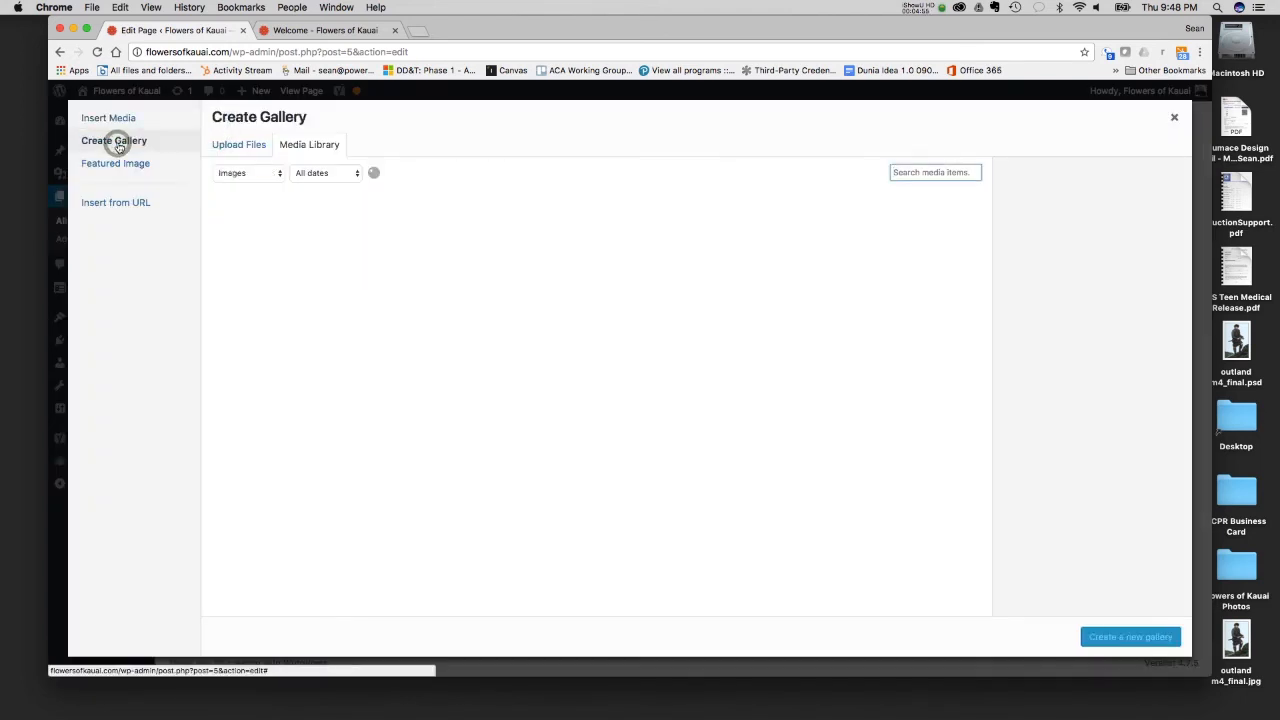
- Upload all images from the Flowers of Kauai Photos folder except IMG_2704.JPG for the gallery
click(232, 147)
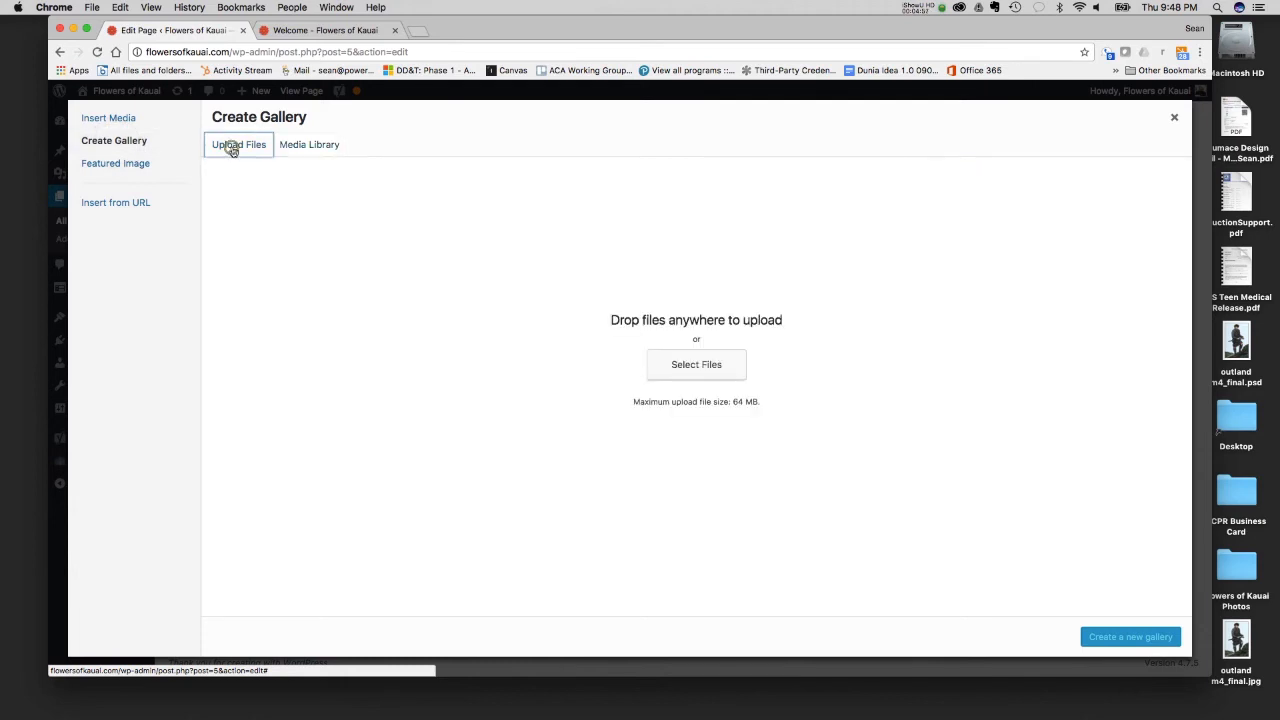
click(729, 358)
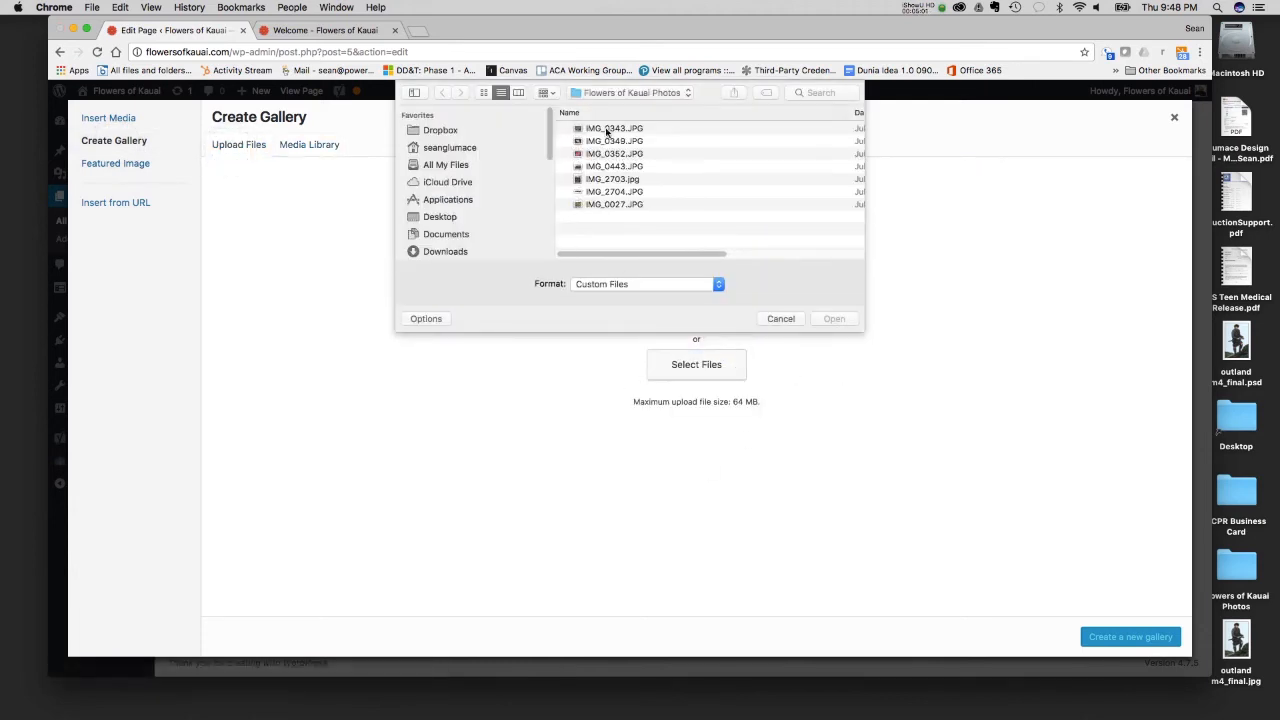
click(607, 130)
shift+click(603, 204)
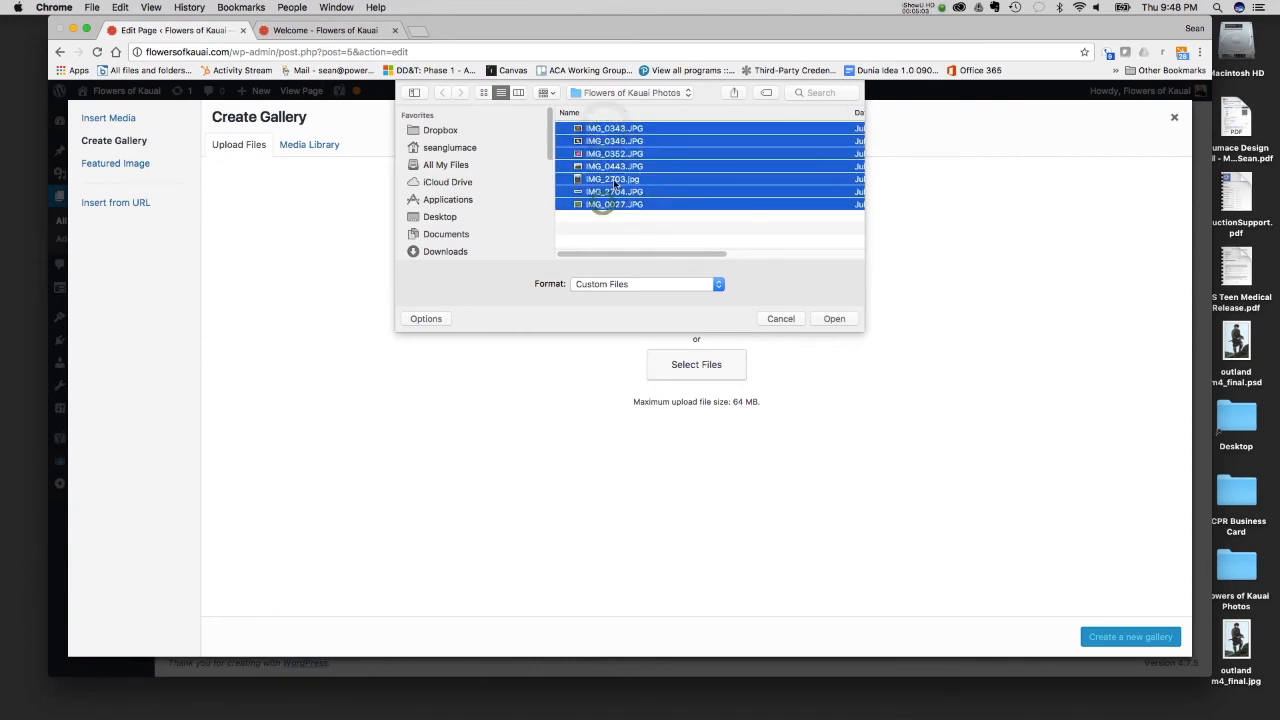
super+click(605, 191)
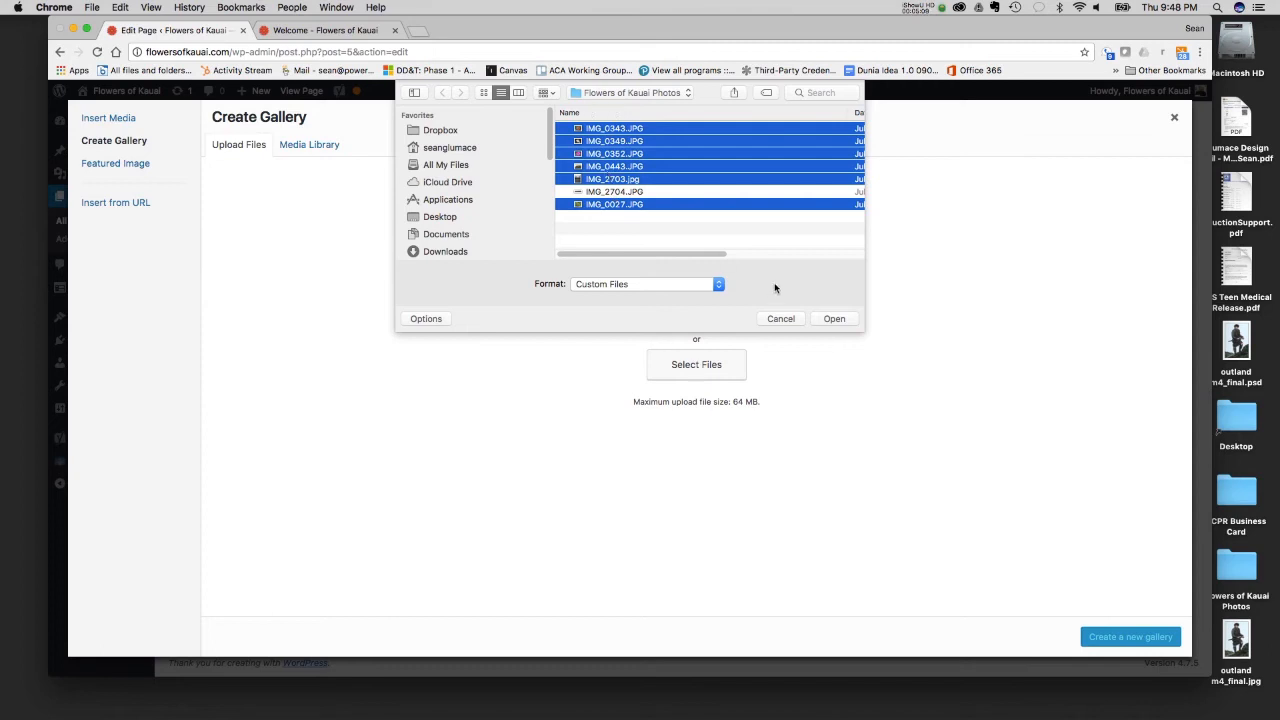
click(841, 320)
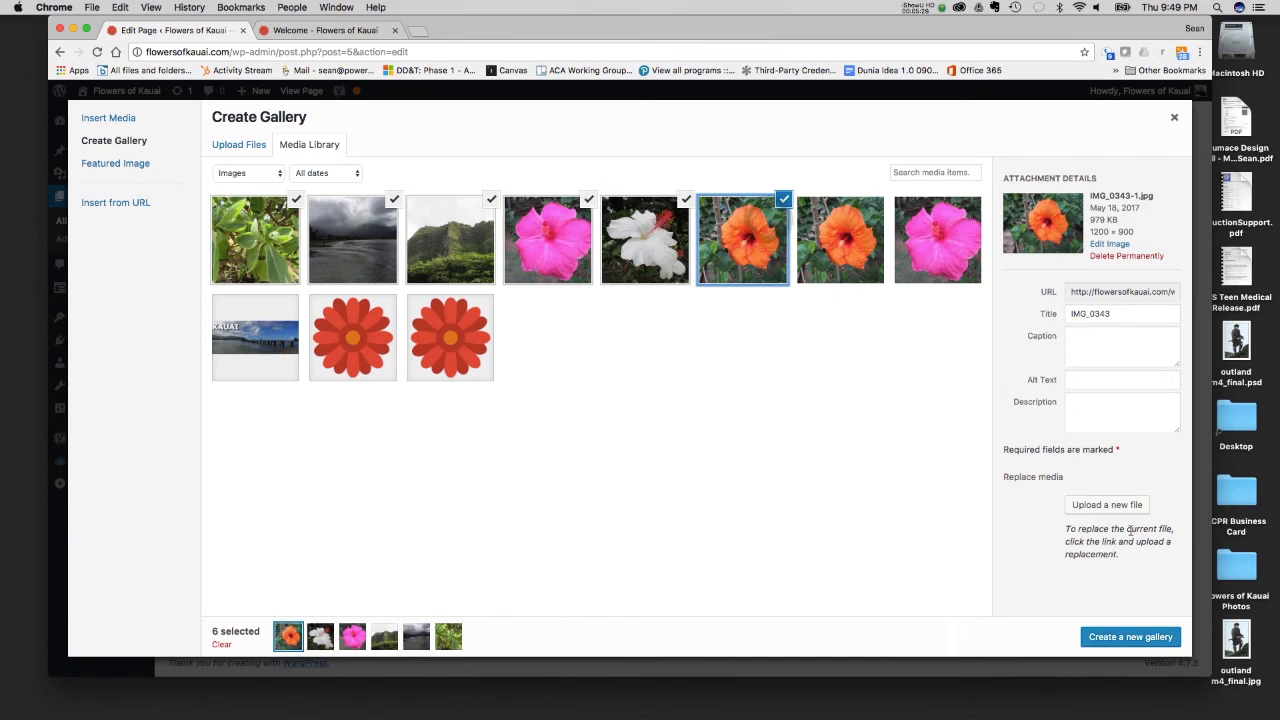
- Permanently delete the duplicate orange flower image IMG_0343-1.jpg and postpone the system update reminder until tomorrow
click(1126, 257)
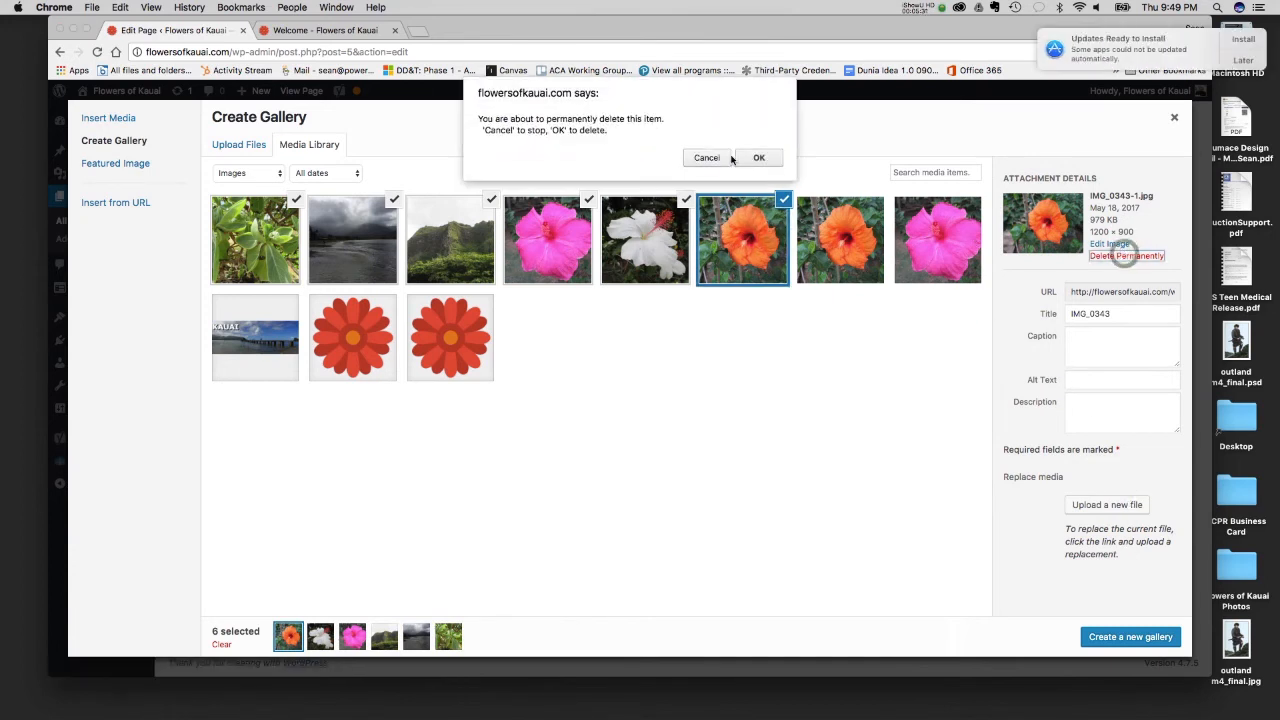
click(754, 157)
click(1243, 60)
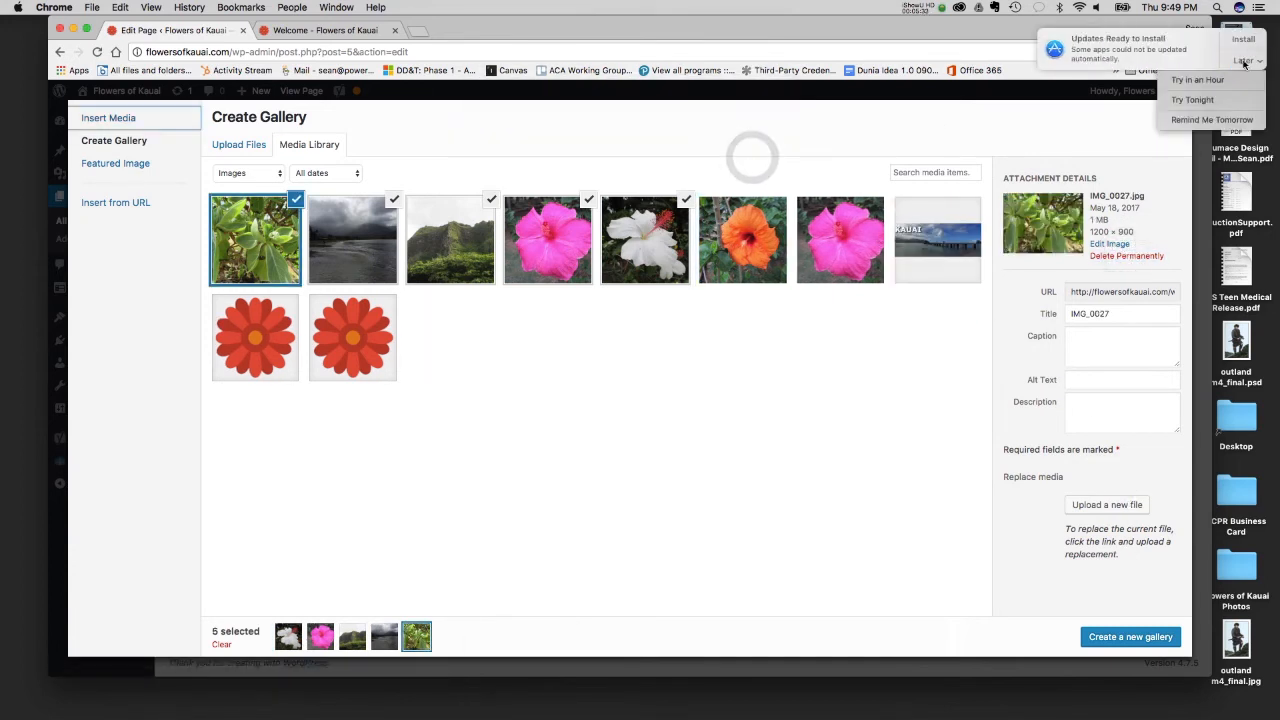
click(1206, 120)
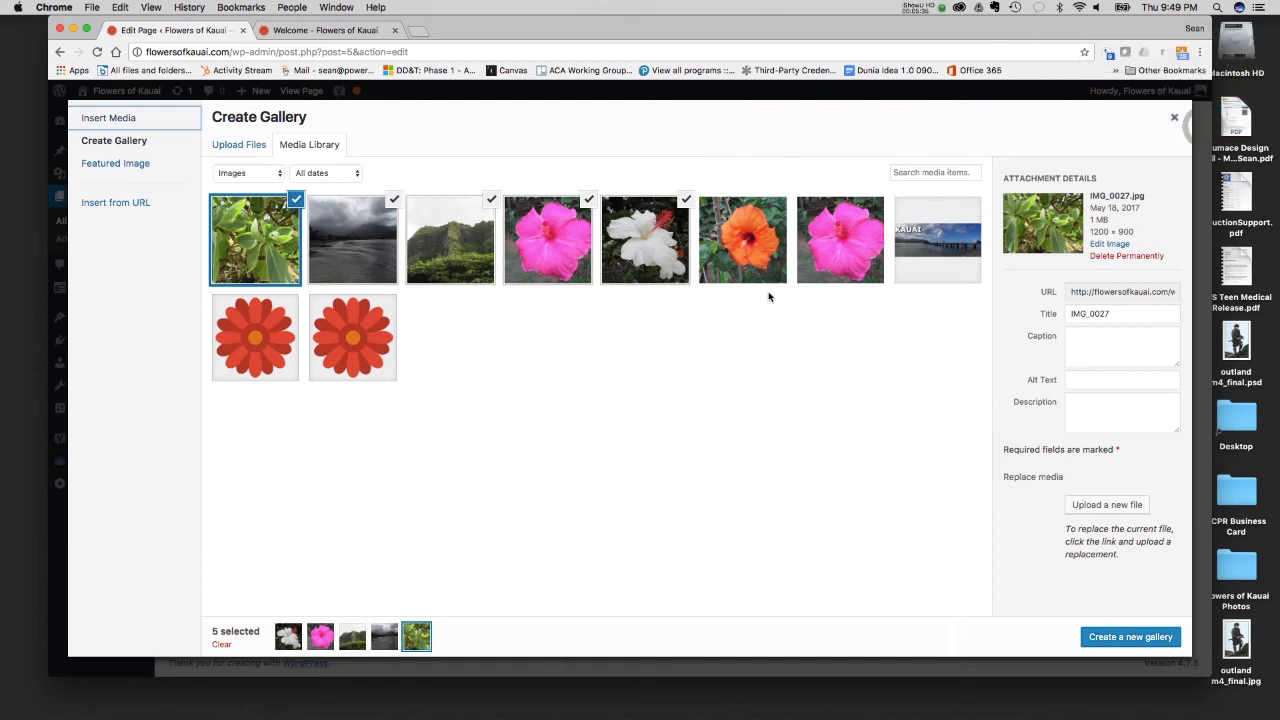
- Add the orange flower to the gallery selection and review the attachment details of the selected images
click(760, 262)
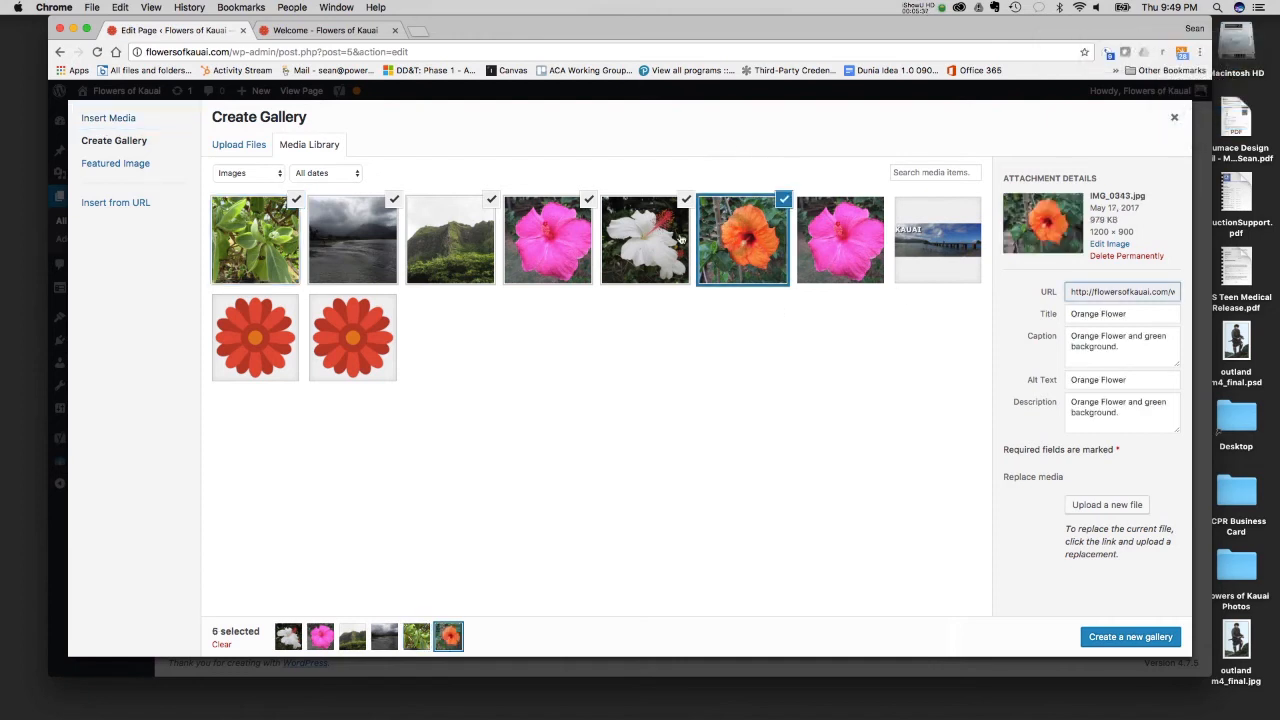
click(686, 242)
click(750, 240)
click(547, 240)
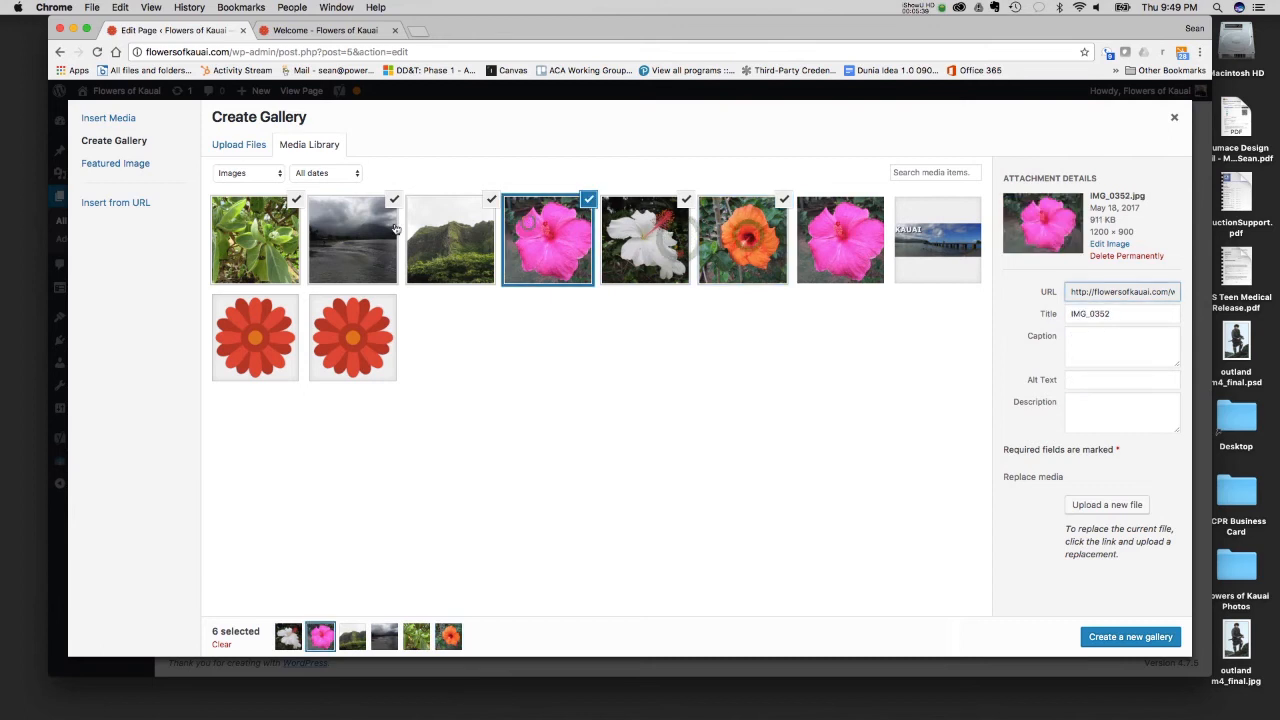
click(352, 235)
click(255, 240)
click(352, 230)
click(438, 228)
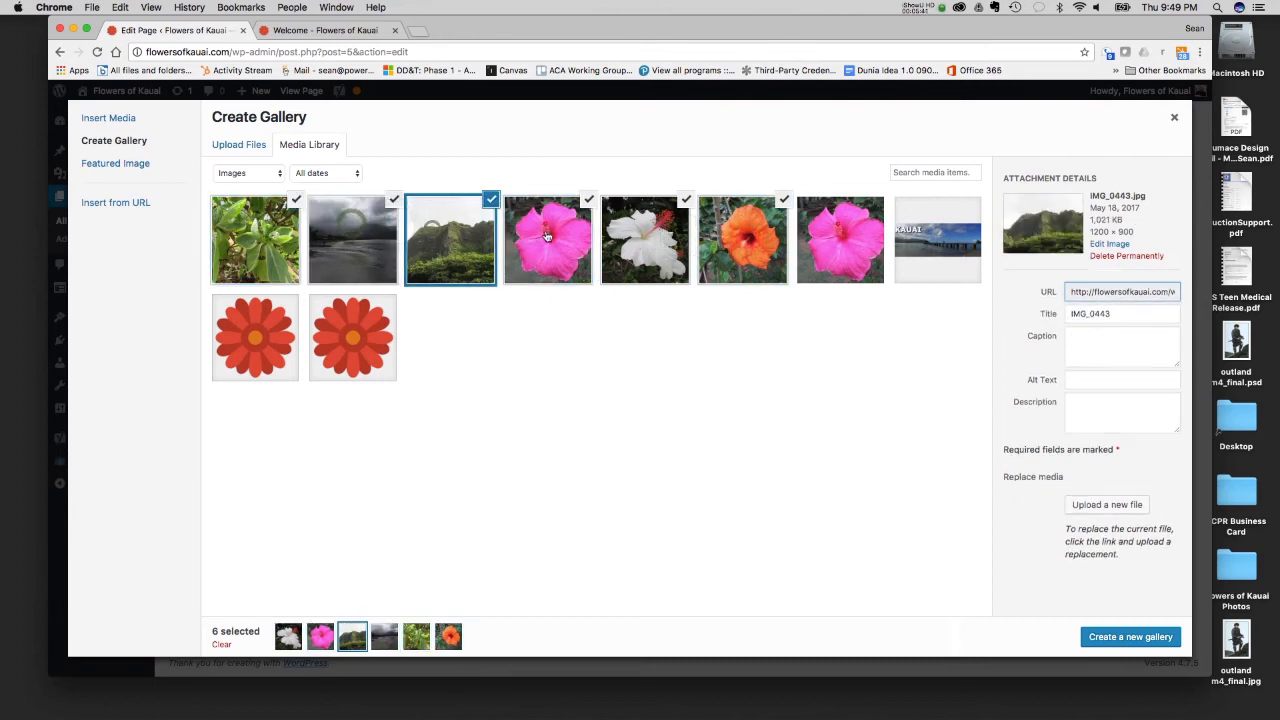
click(547, 232)
click(650, 235)
click(760, 238)
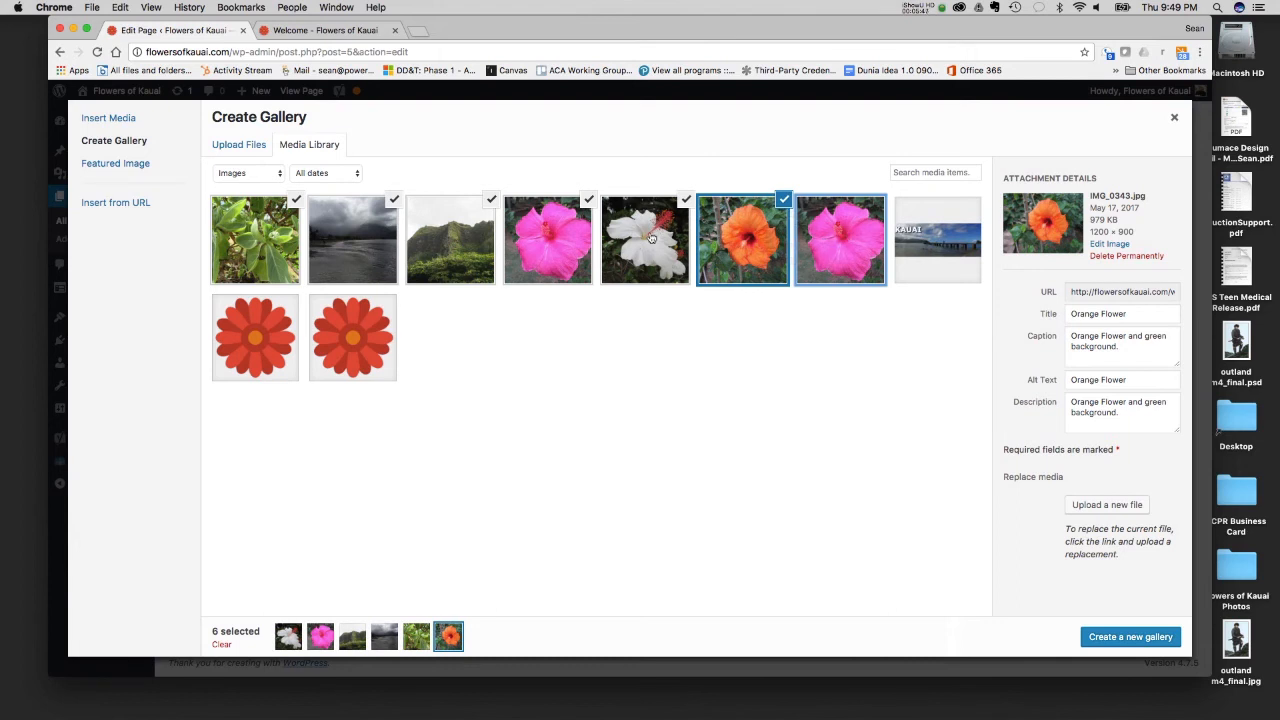
- Permanently delete the duplicate pink flower IMG_0352.jpg and select the remaining pink flower IMG_0349.jpg for the gallery
click(534, 246)
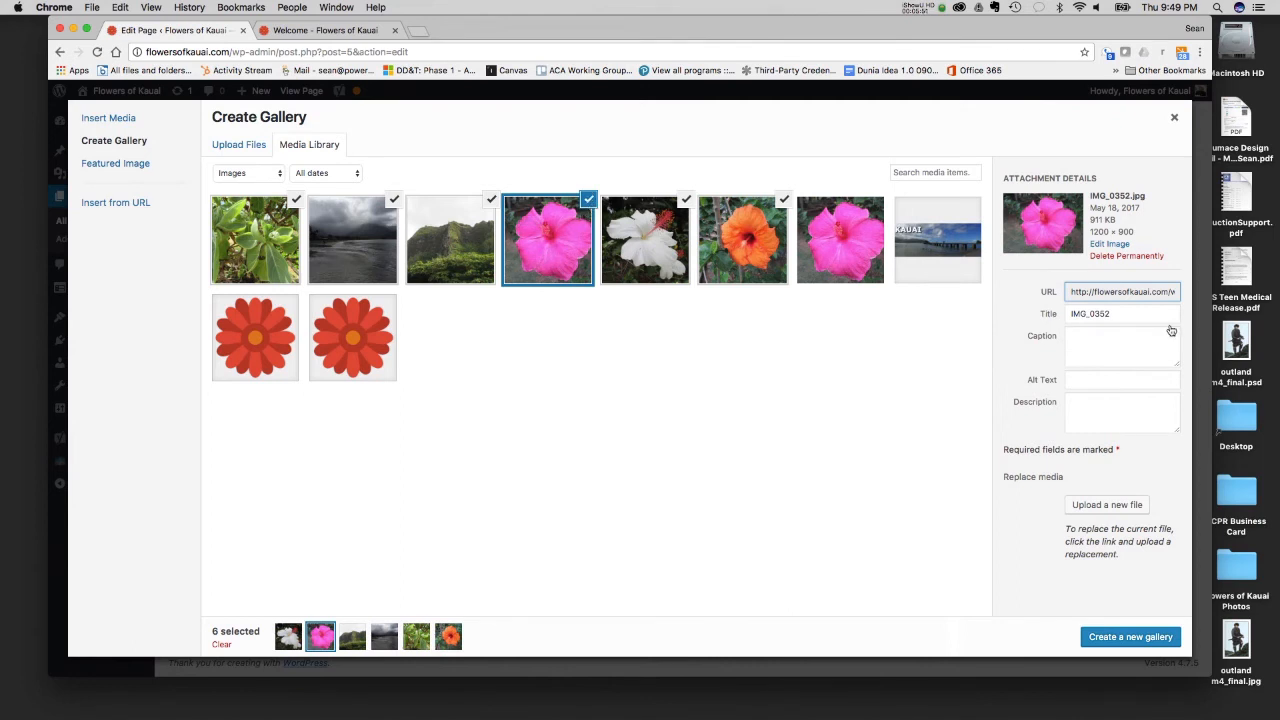
click(1127, 257)
click(755, 158)
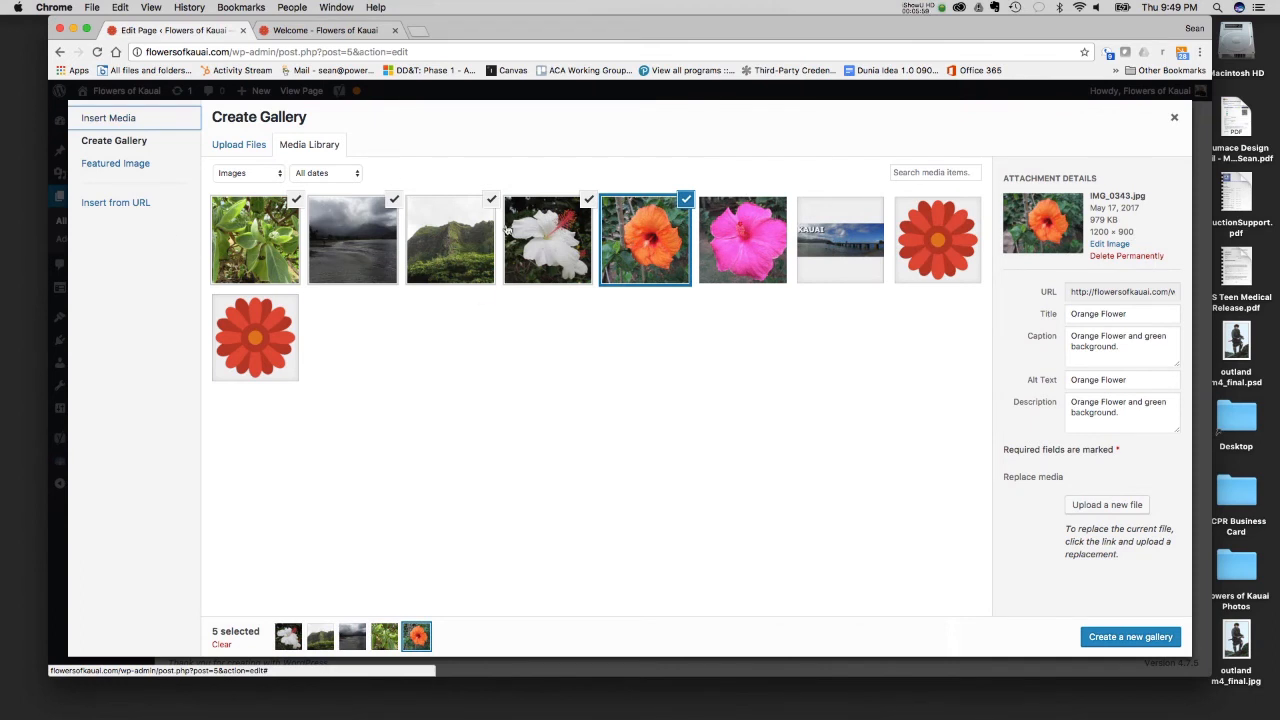
click(713, 229)
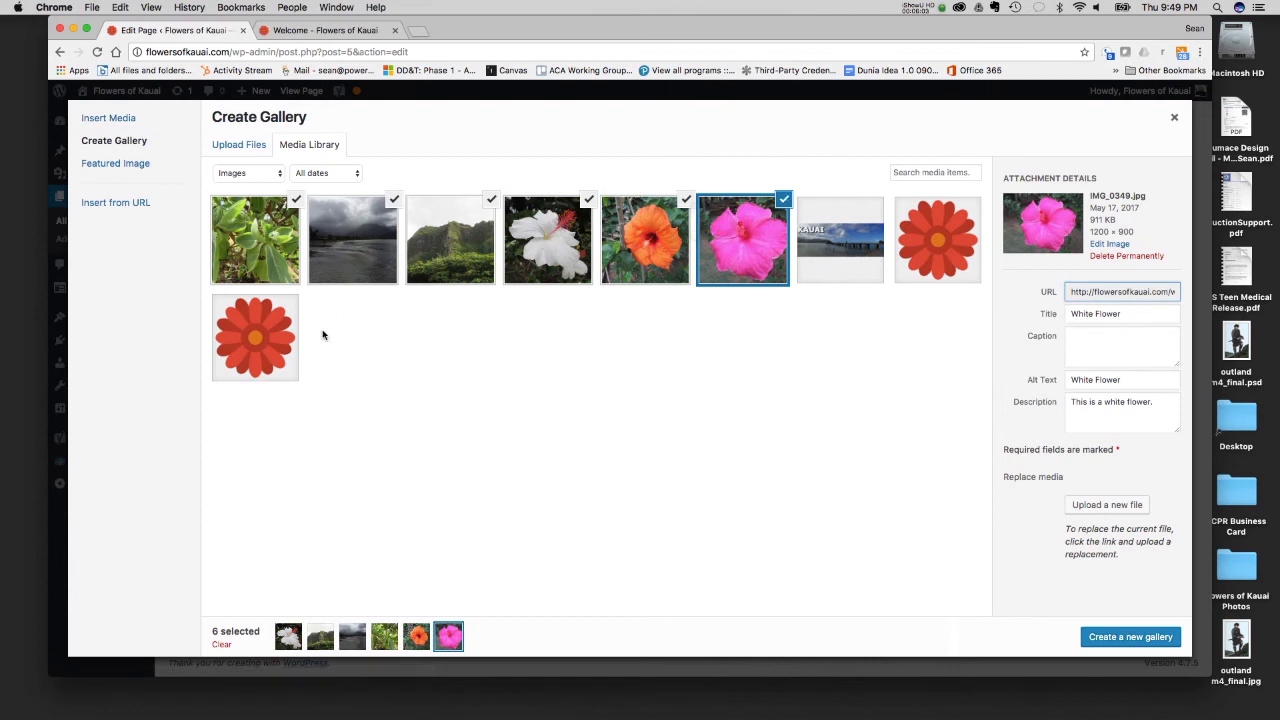
- Look through the media library's type and date filter options without changing either filter
click(254, 175)
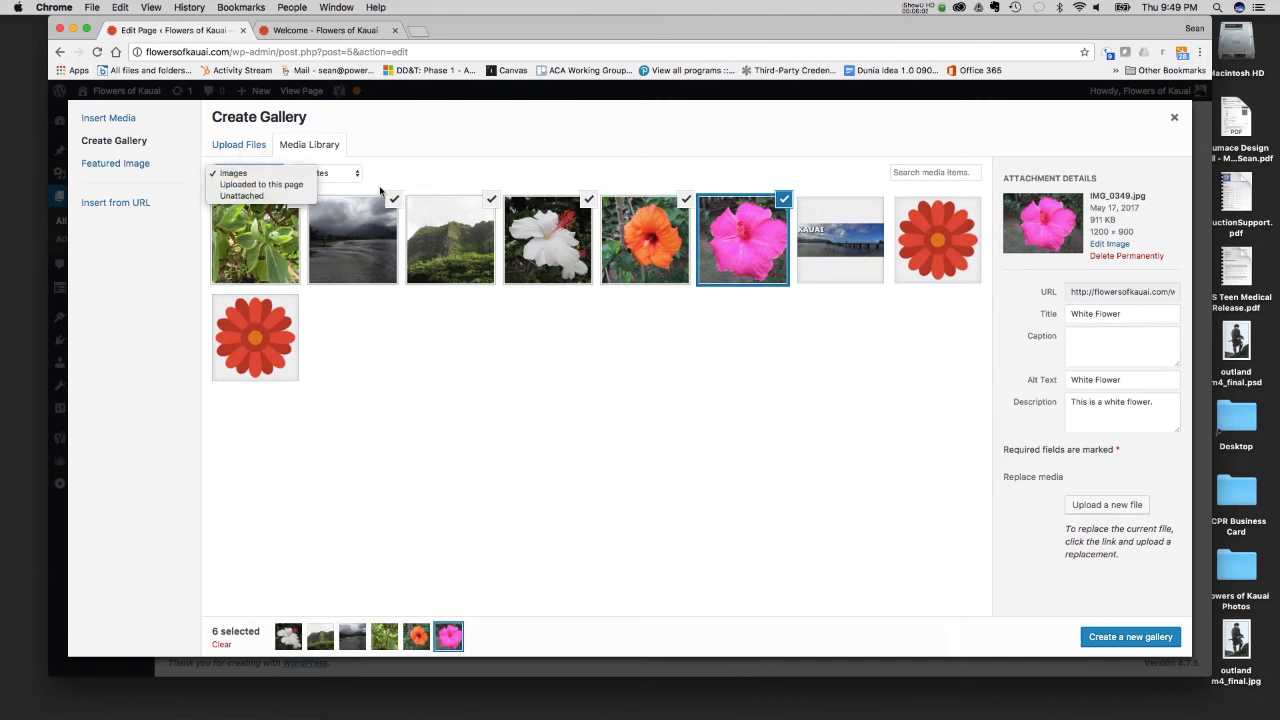
click(443, 180)
click(337, 180)
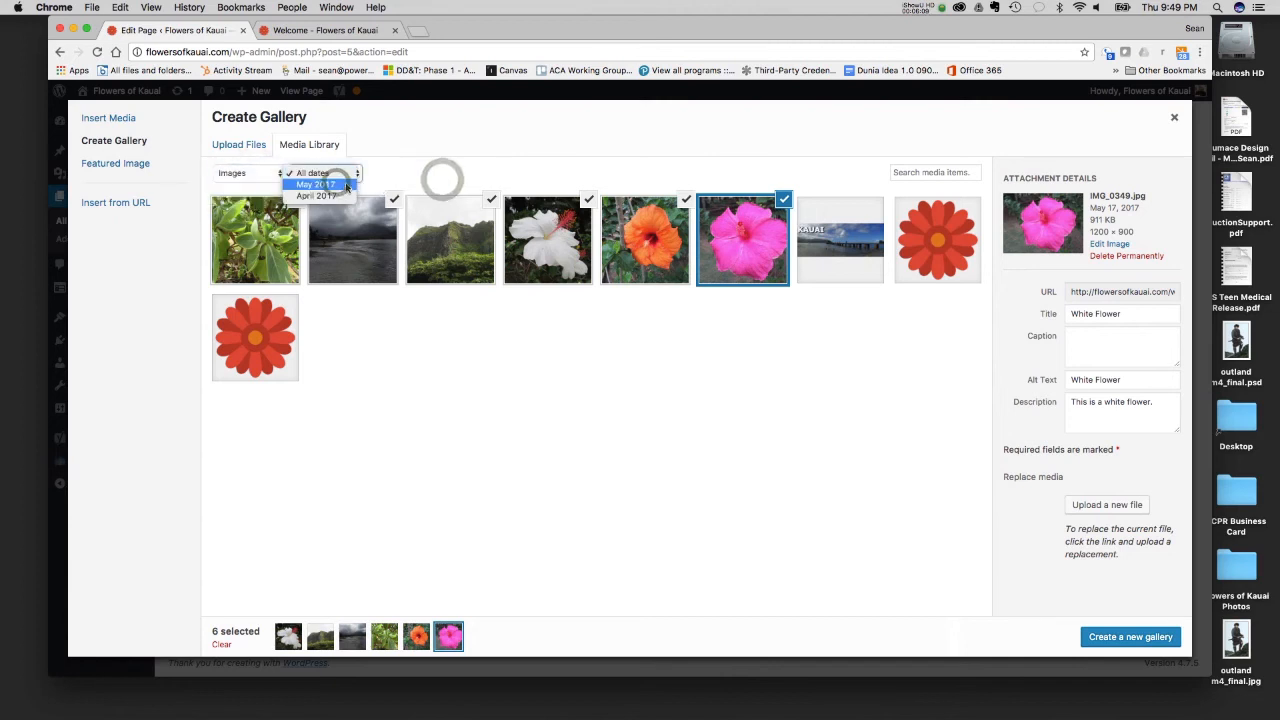
click(452, 172)
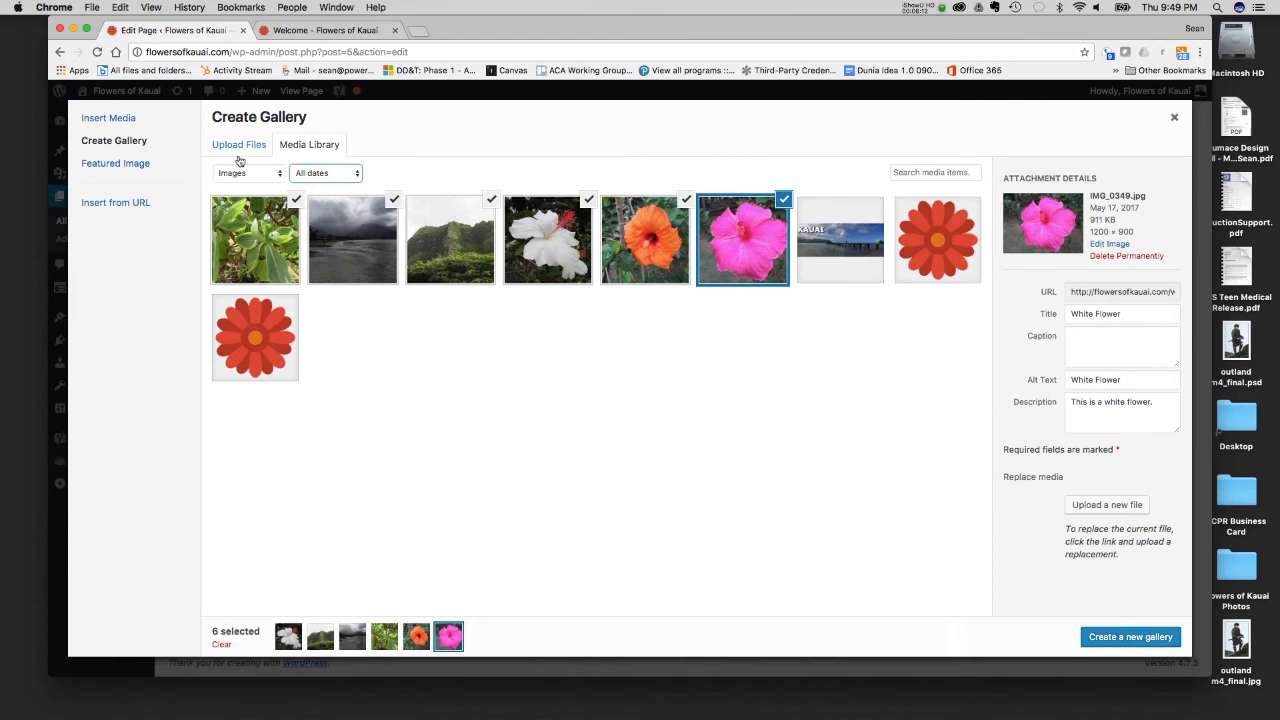
- Create the gallery from the selected images and order them orange, white and pink flower, mountain, green plant, beach
click(1130, 640)
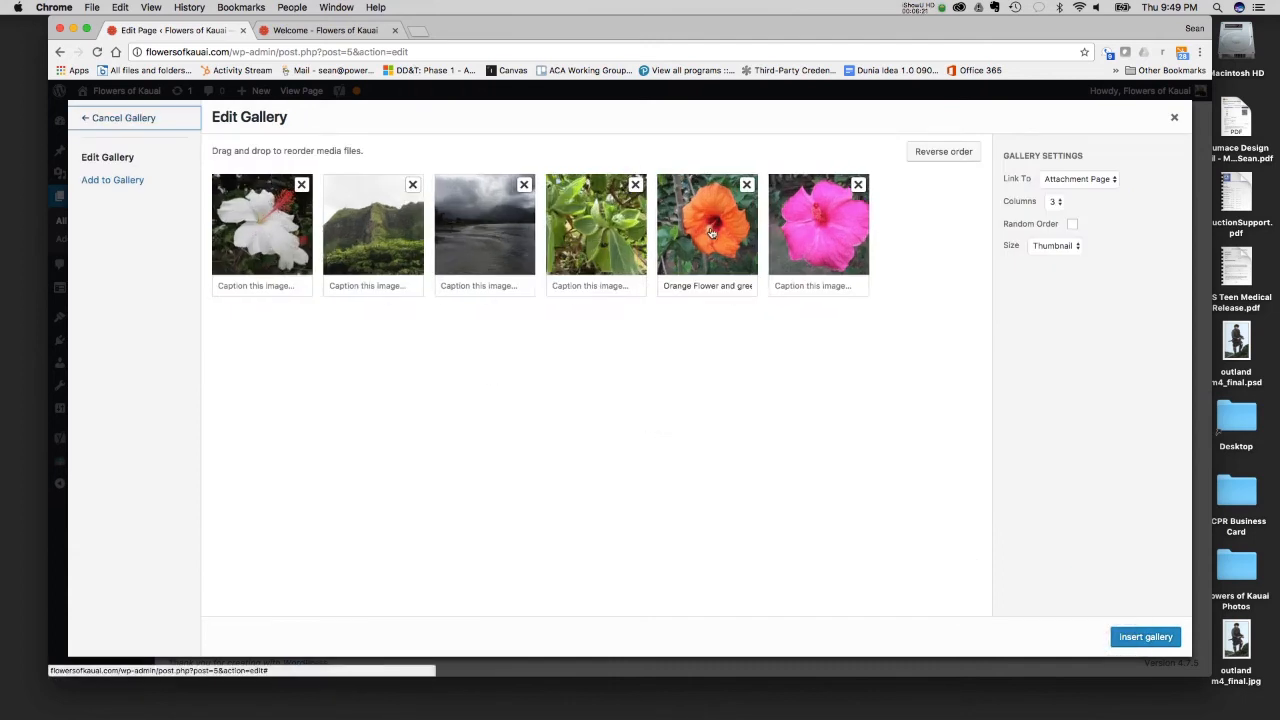
drag(711, 232, 262, 226)
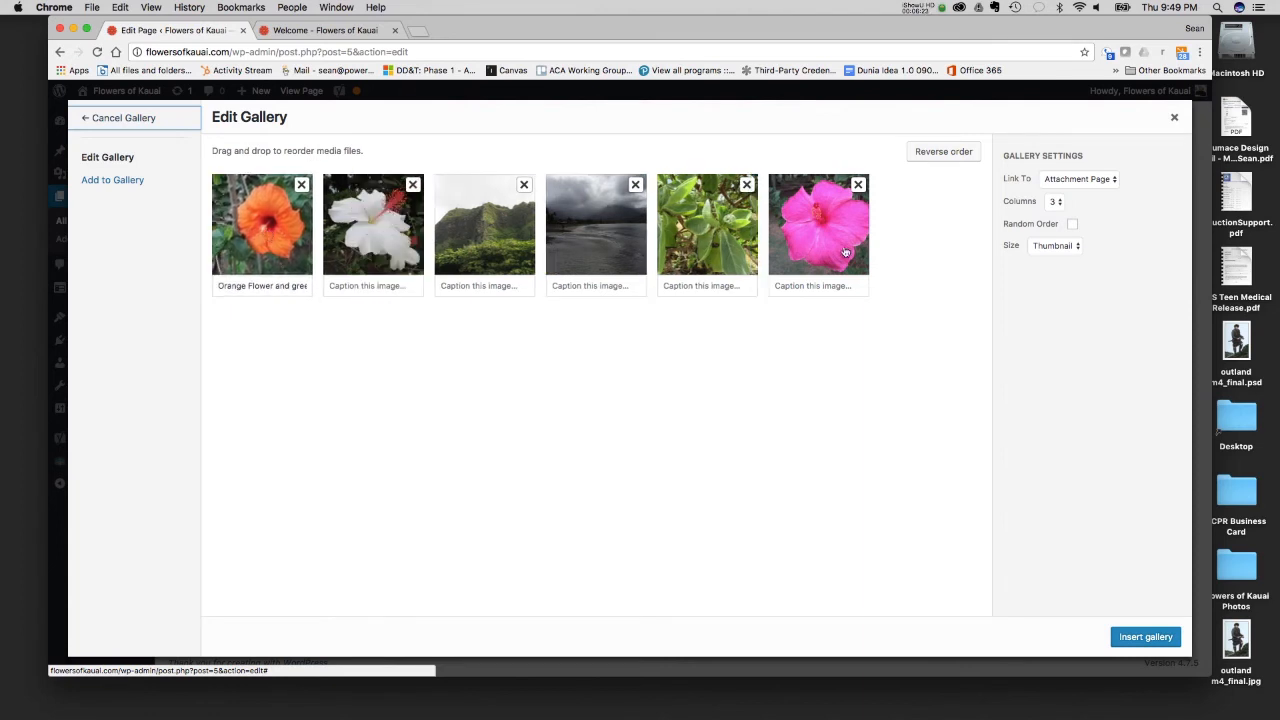
drag(845, 253, 482, 228)
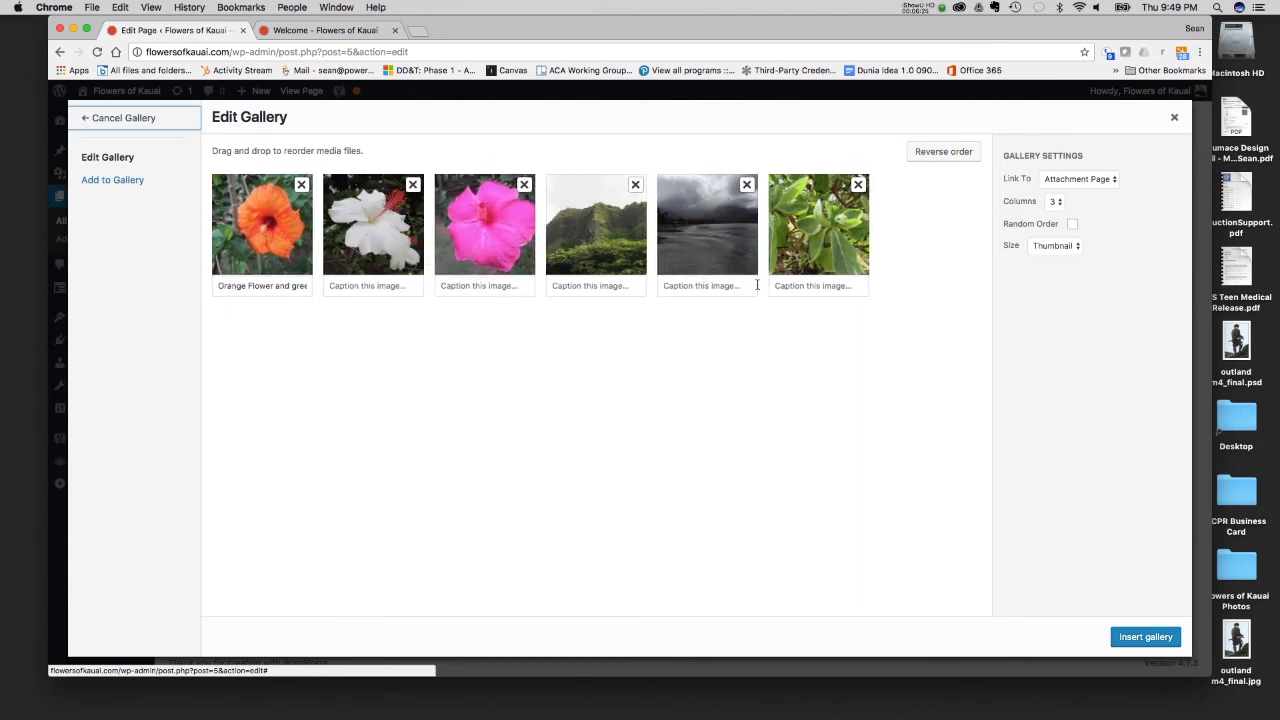
drag(708, 254, 830, 250)
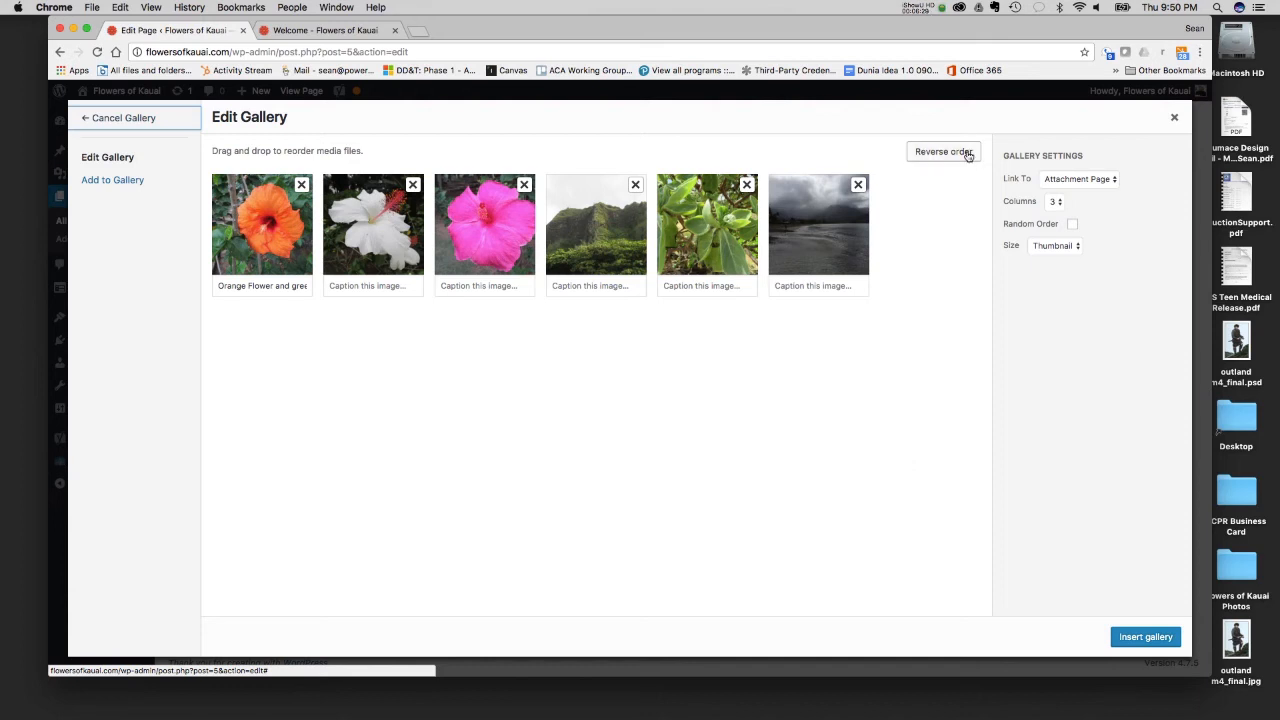
- Link the gallery images to Media File and keep the image size at Thumbnail
click(1065, 182)
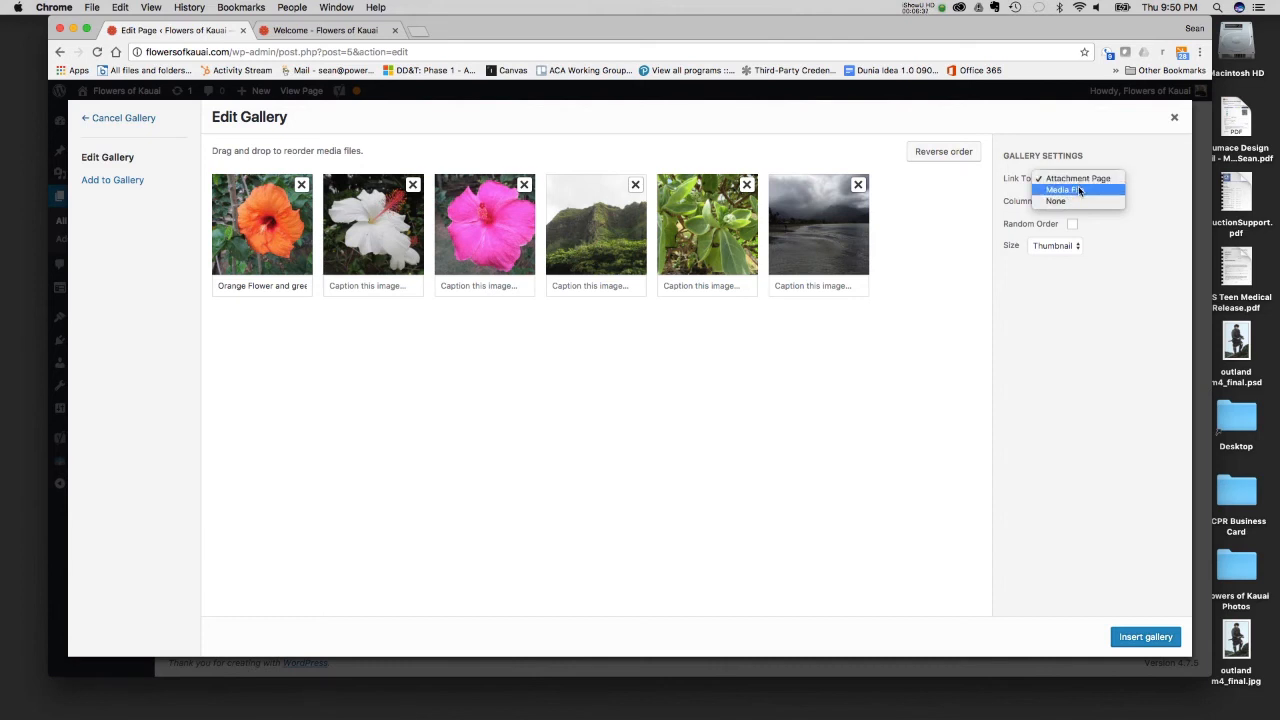
click(1079, 190)
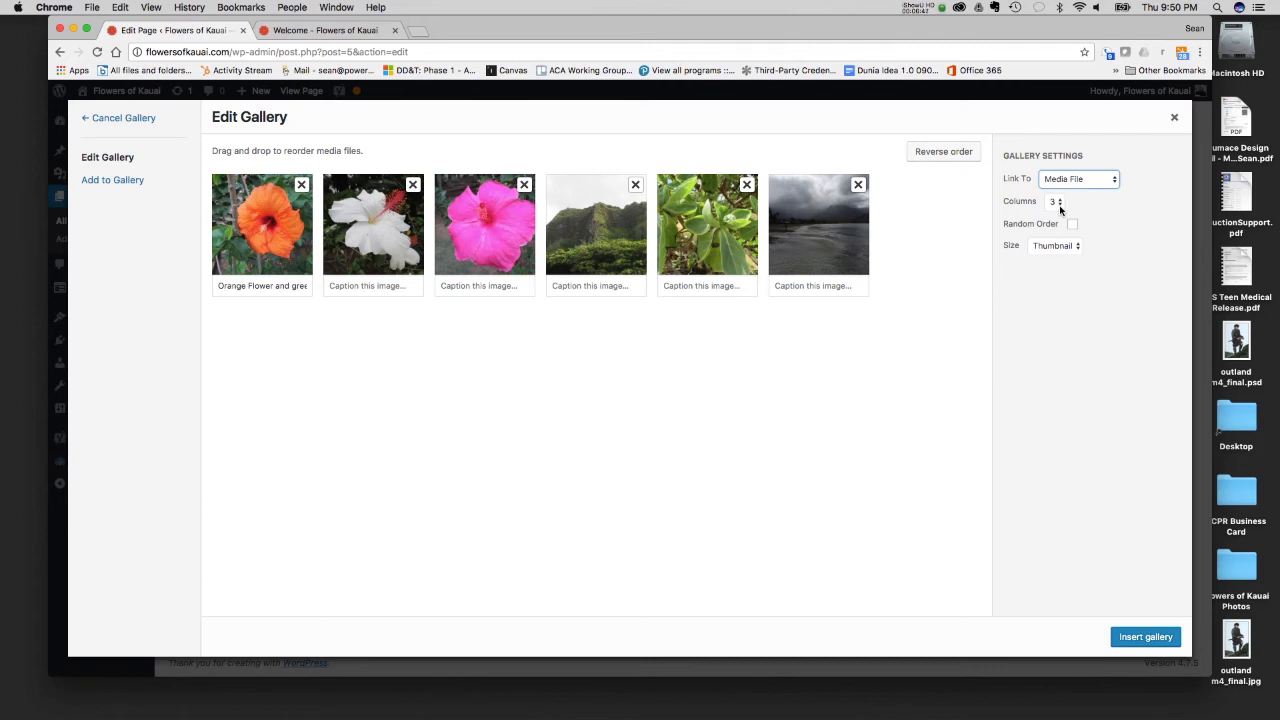
click(1073, 247)
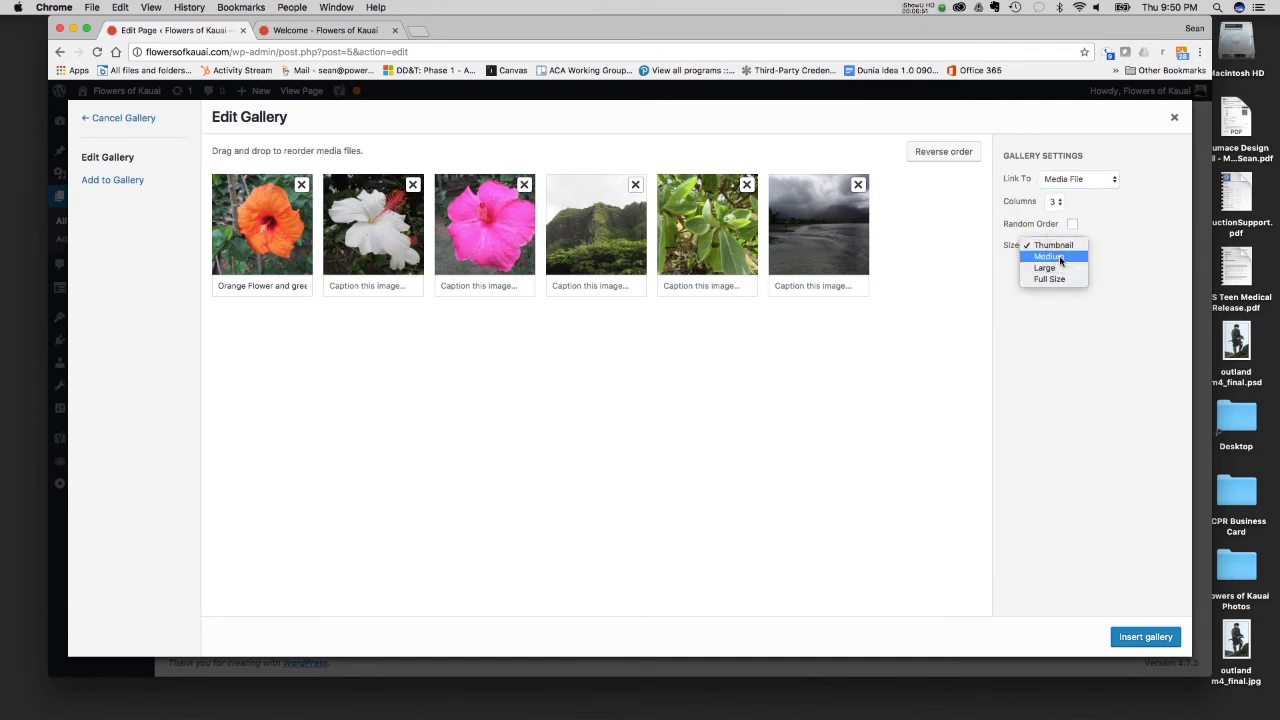
click(1053, 245)
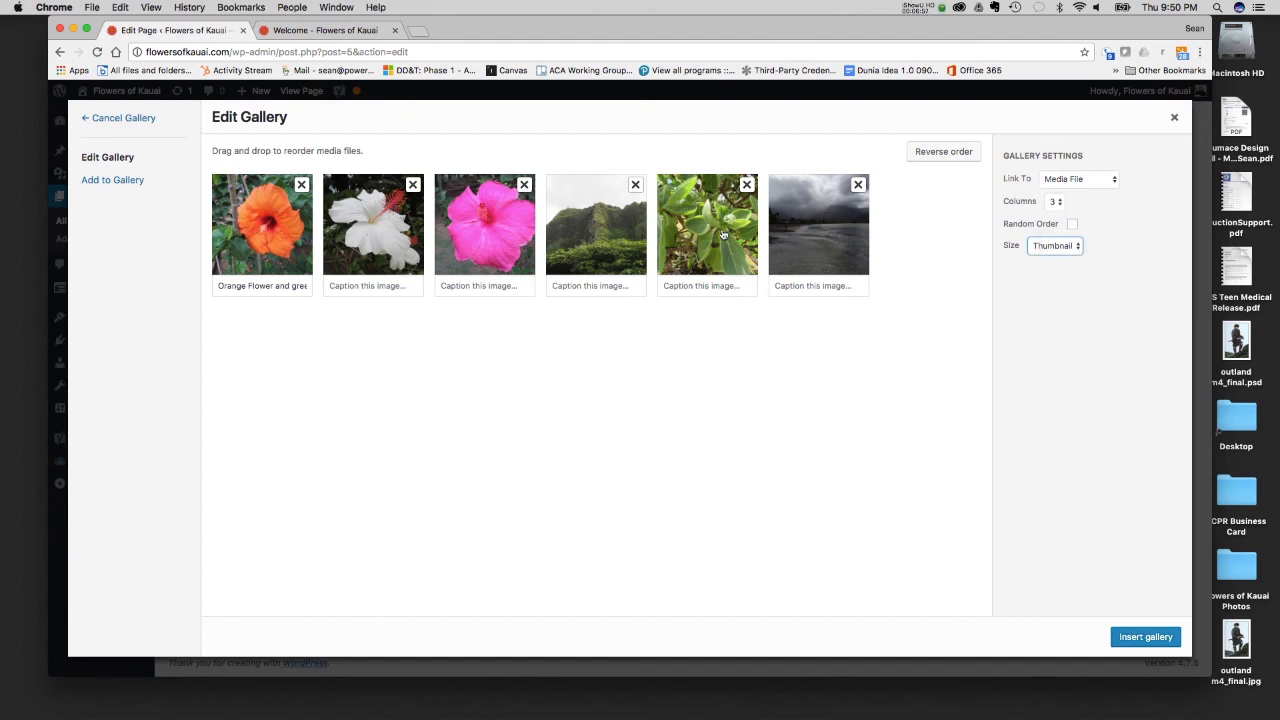
- Look at the upload and media library options for adding more gallery images, and return to editing the gallery
click(116, 181)
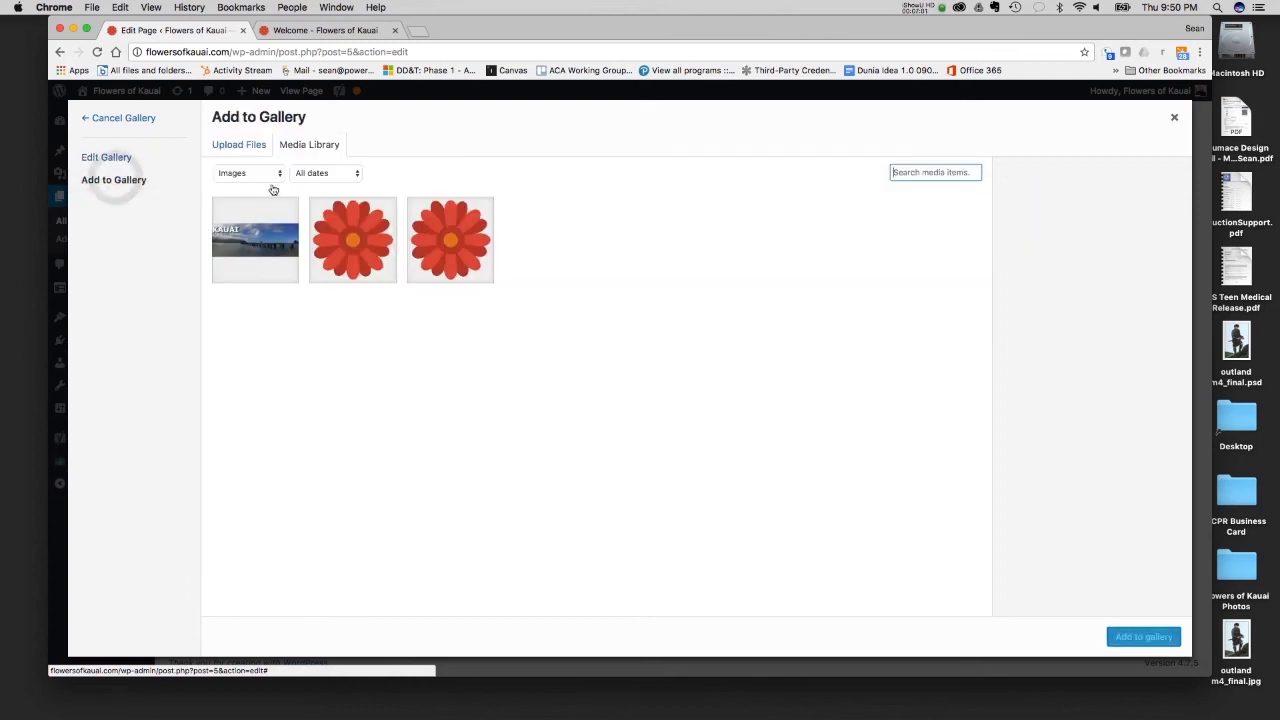
click(230, 144)
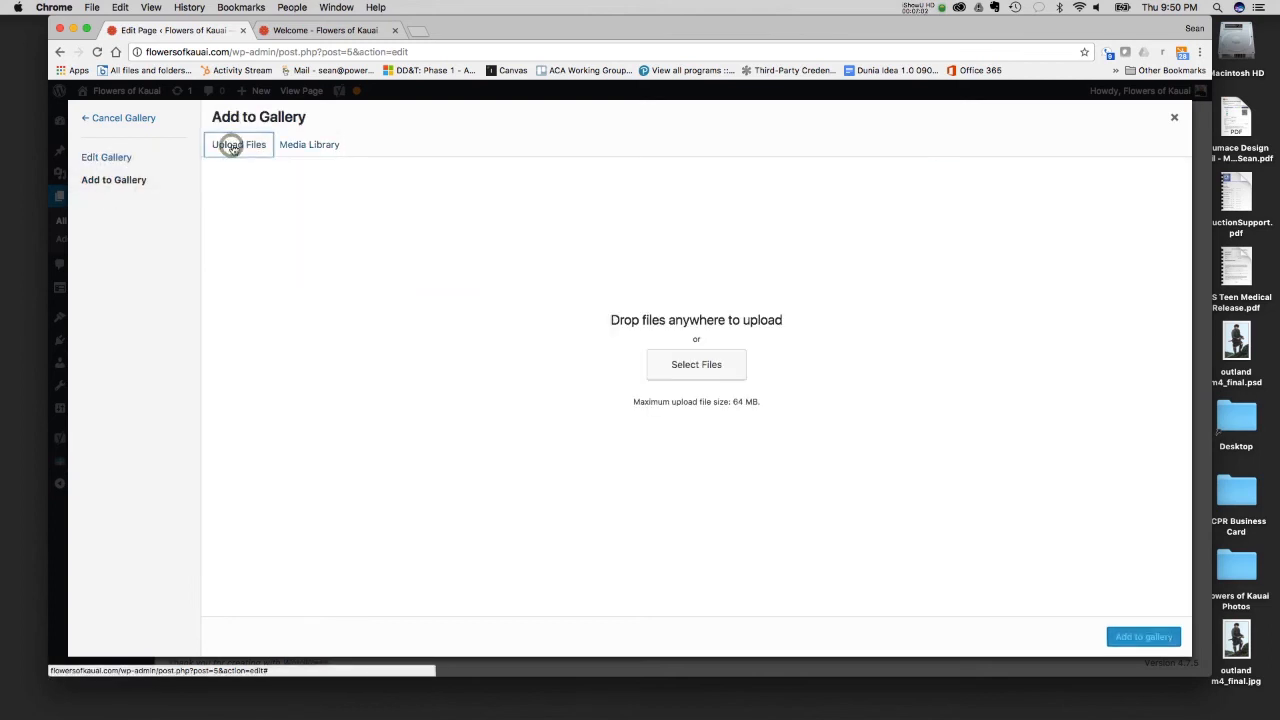
click(322, 146)
click(120, 157)
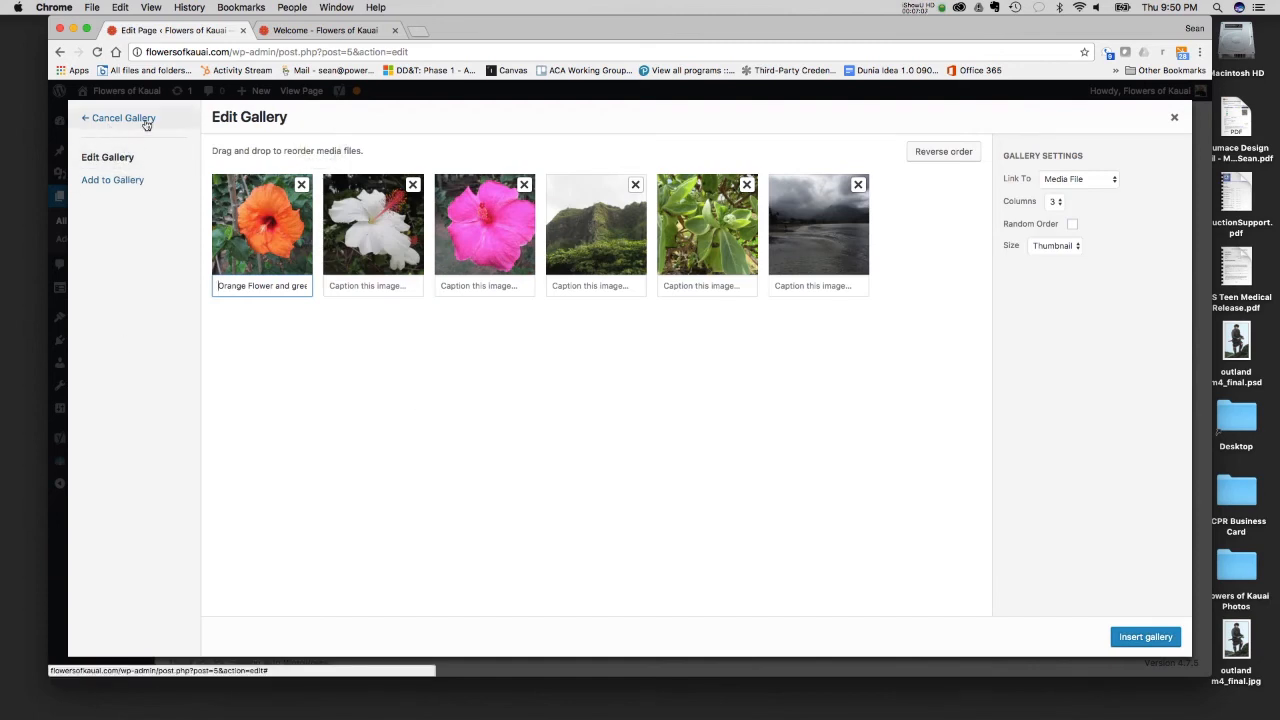
- Insert the gallery below the horizontal line and review its layout in the page editor
click(1146, 637)
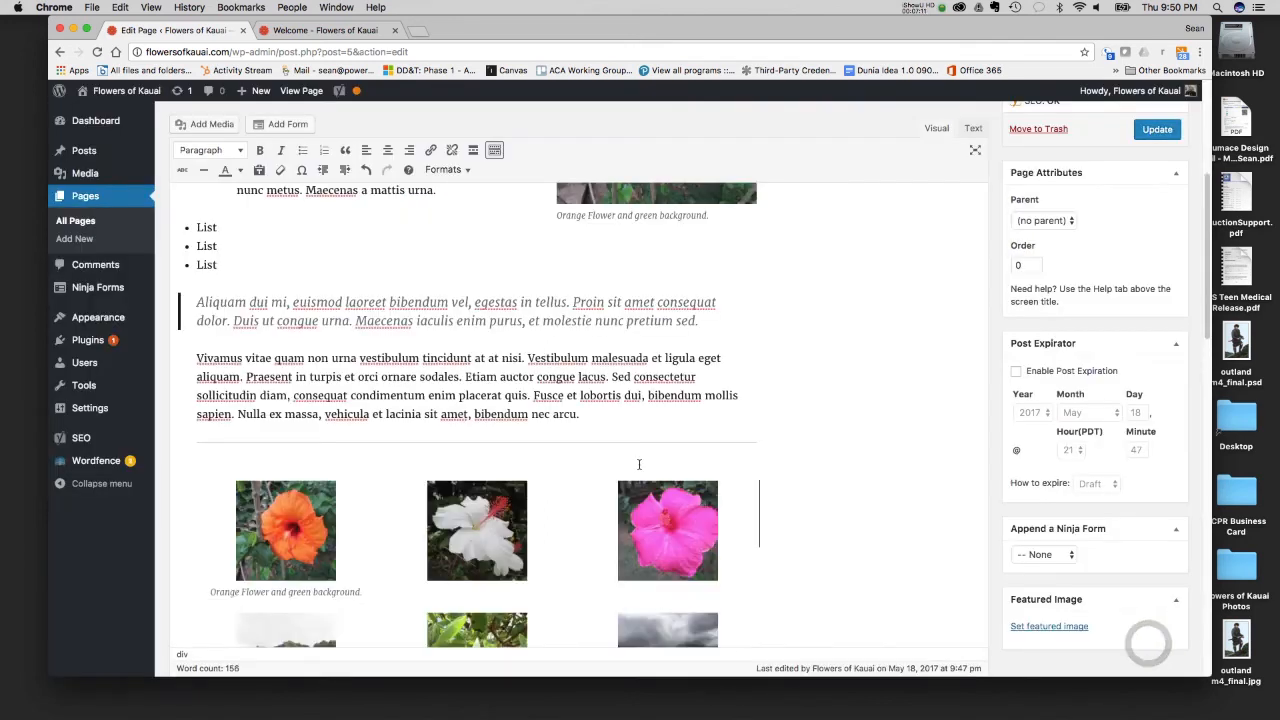
scroll(282, 404, down, 3)
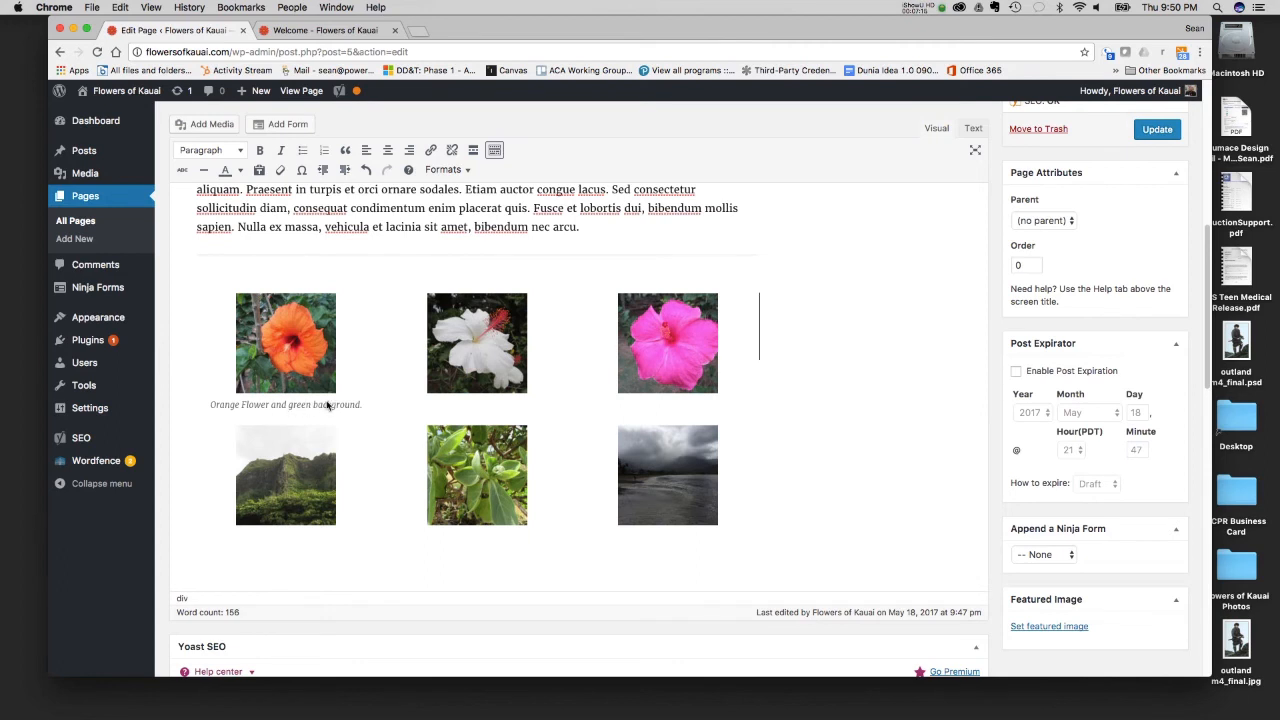
scroll(317, 404, up, 6)
scroll(670, 292, down, 5)
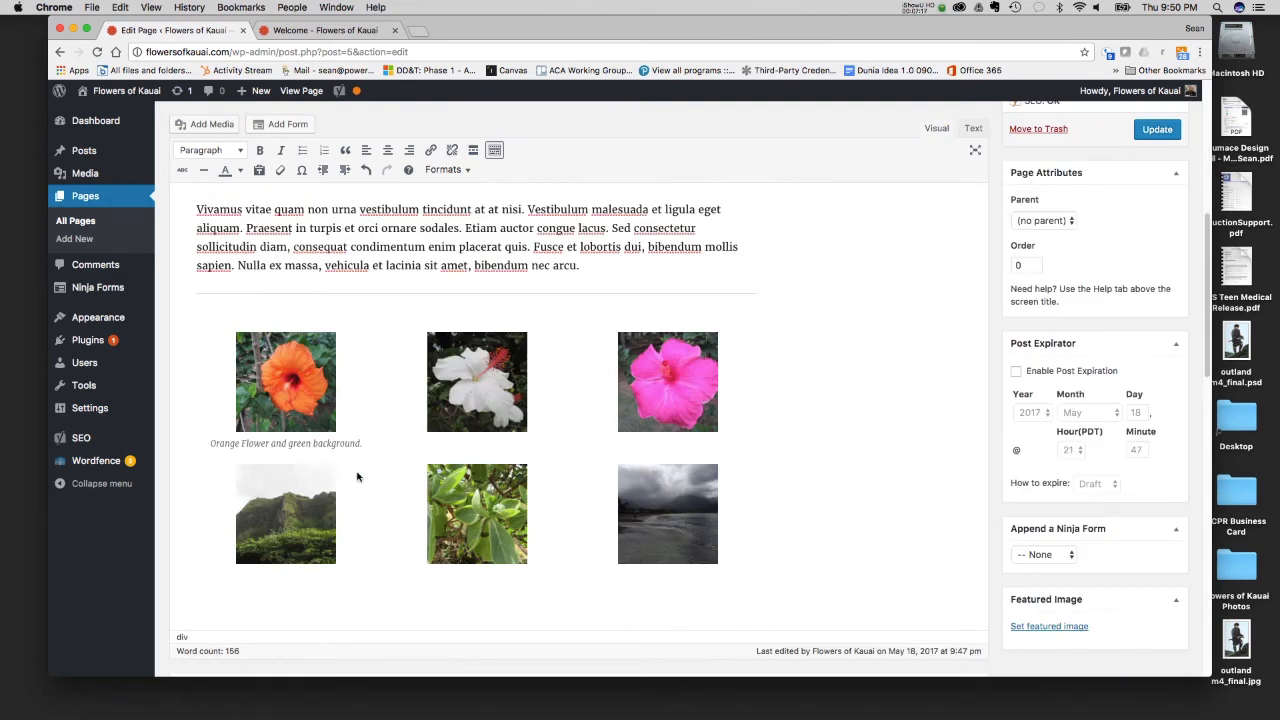
click(322, 446)
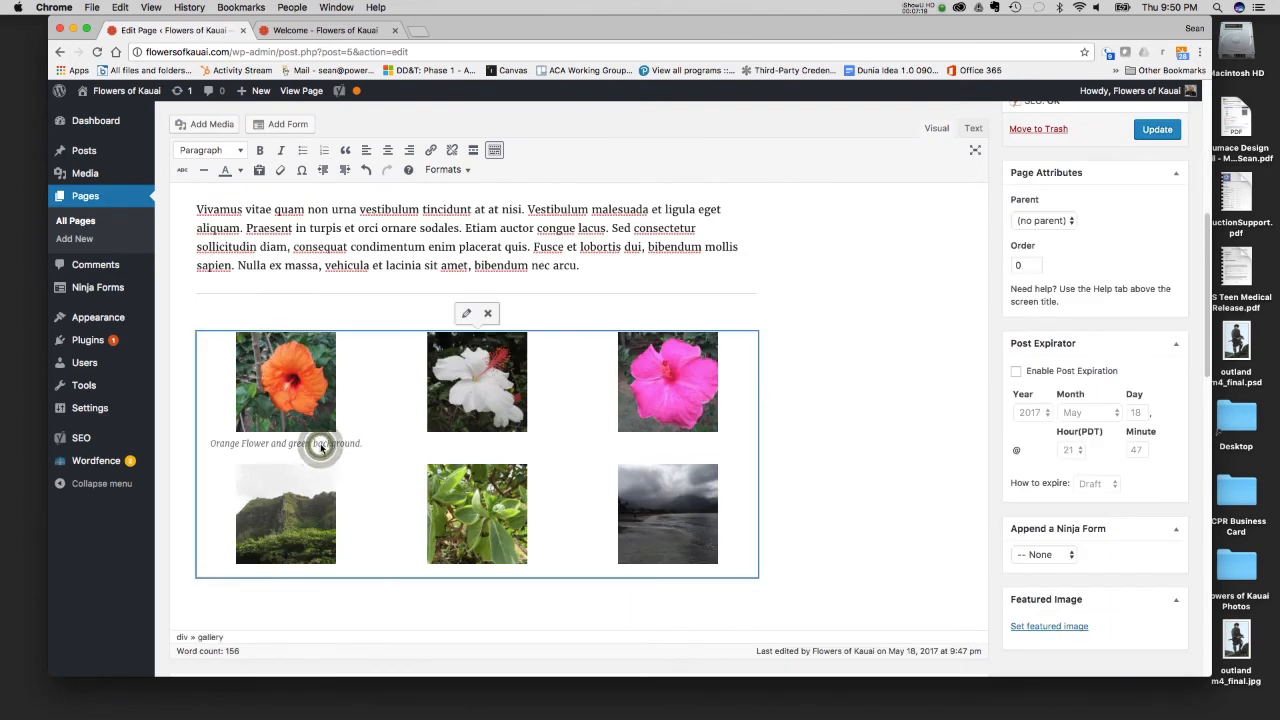
click(464, 314)
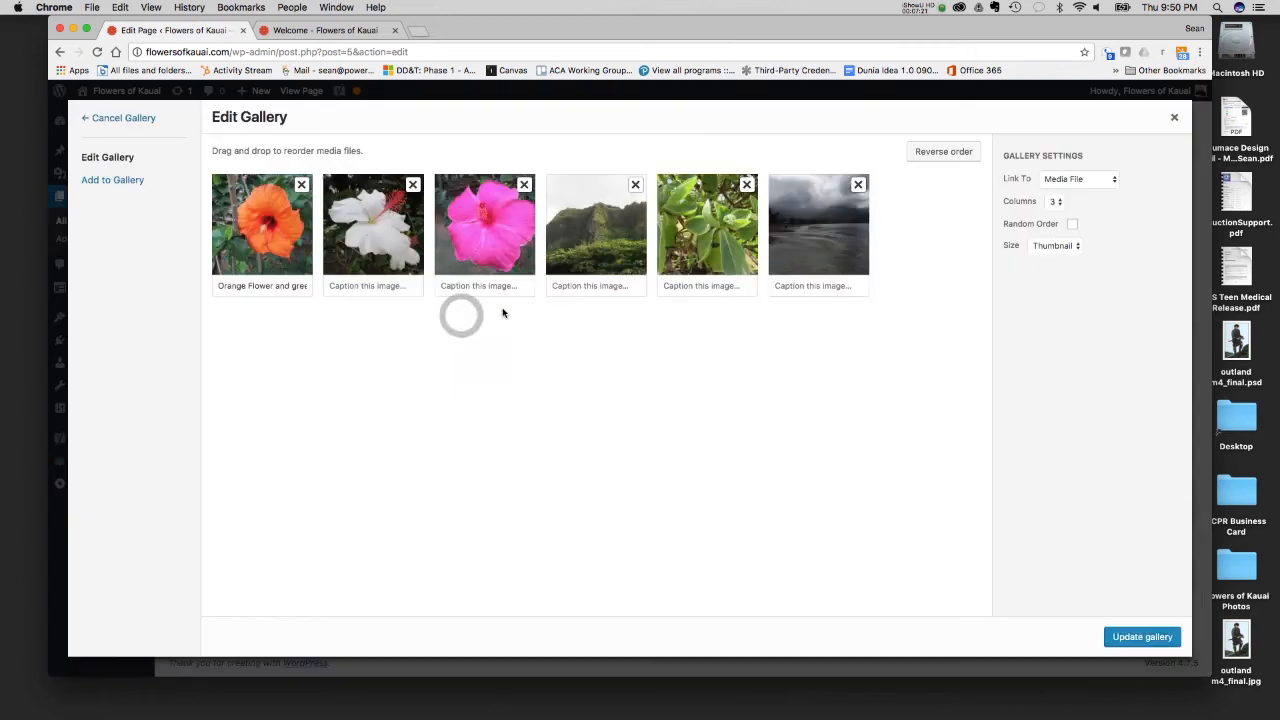
click(261, 288)
triple_click(262, 288)
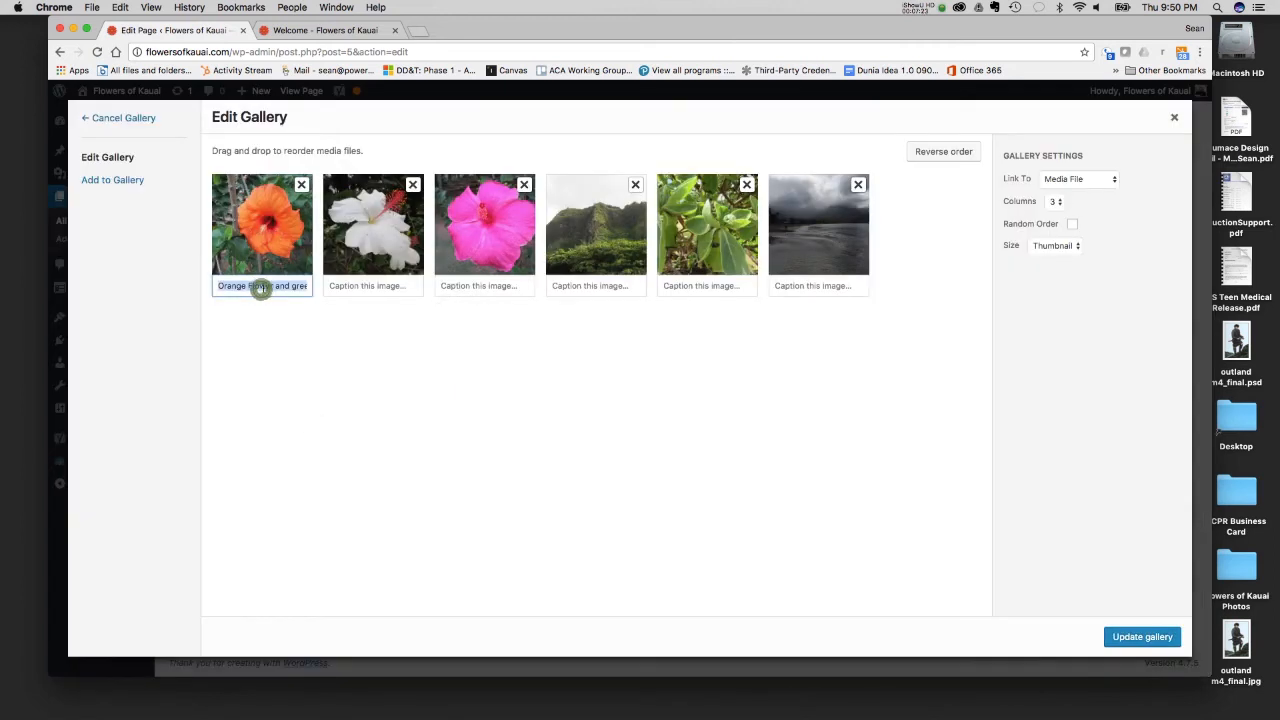
click(1178, 117)
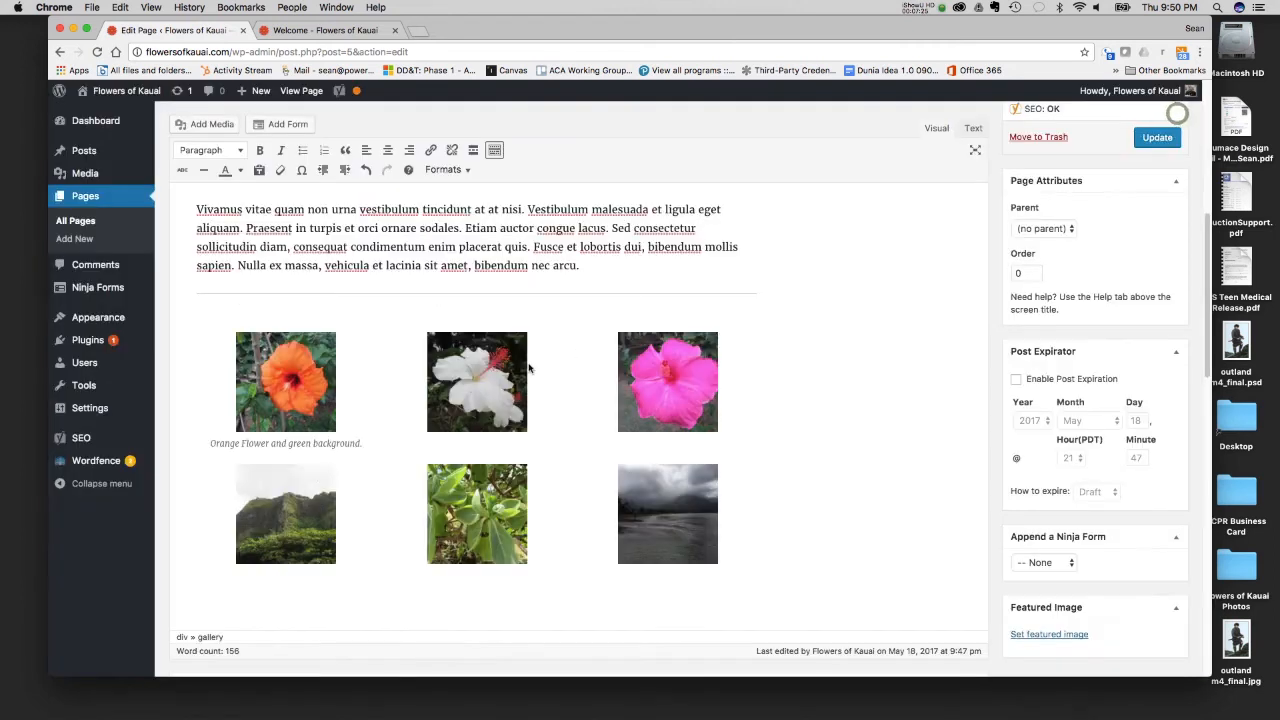
- Clear the orange flower's caption in the inserted gallery and save the updated page
click(465, 316)
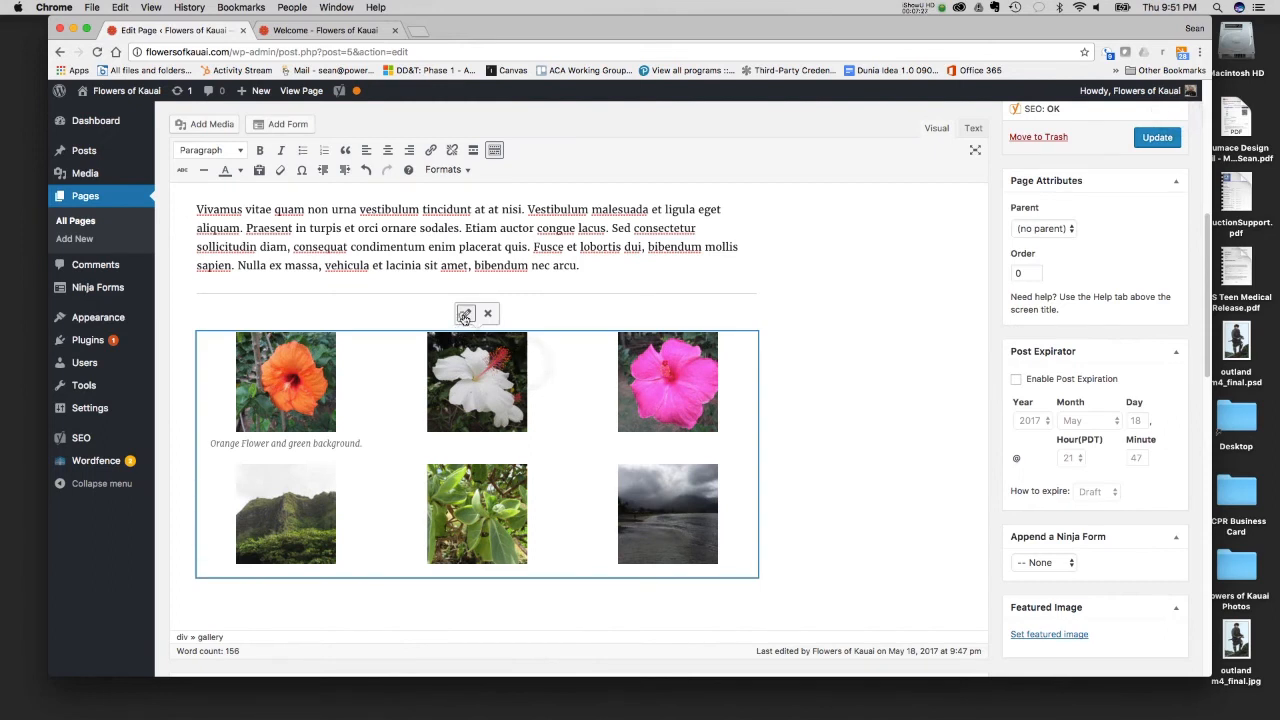
triple_click(248, 287)
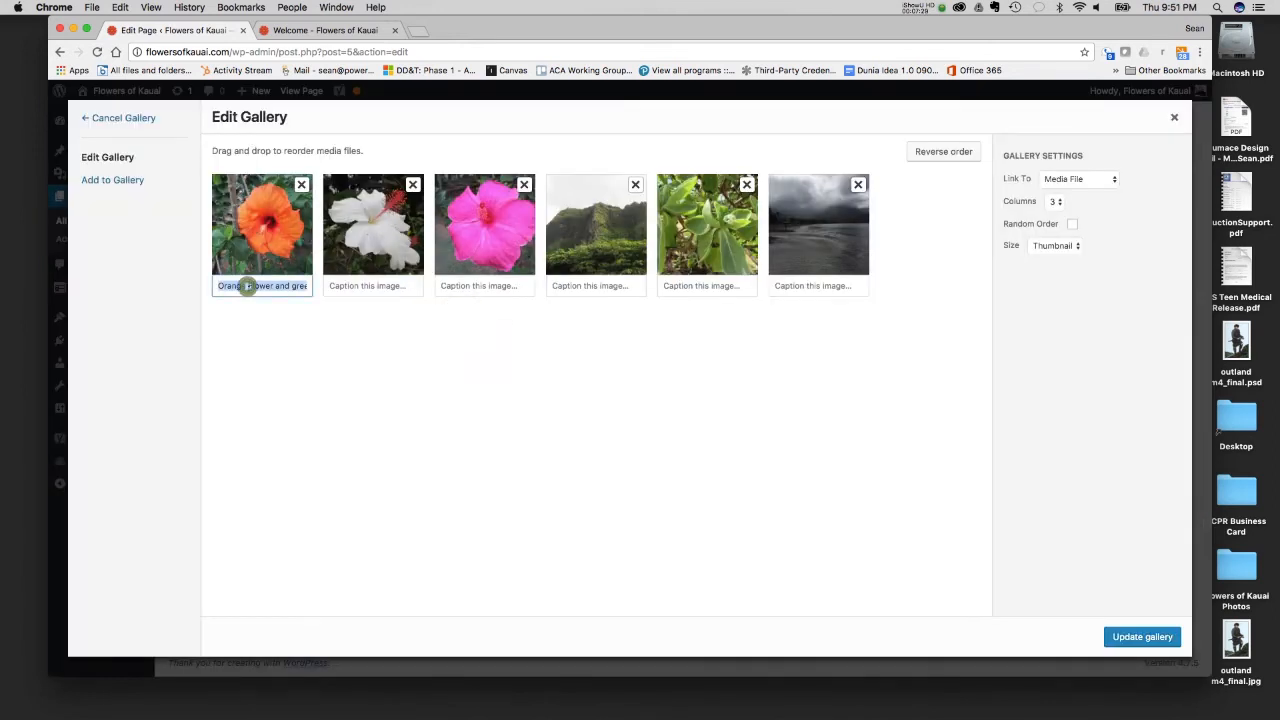
key(BackSpace)
click(1167, 633)
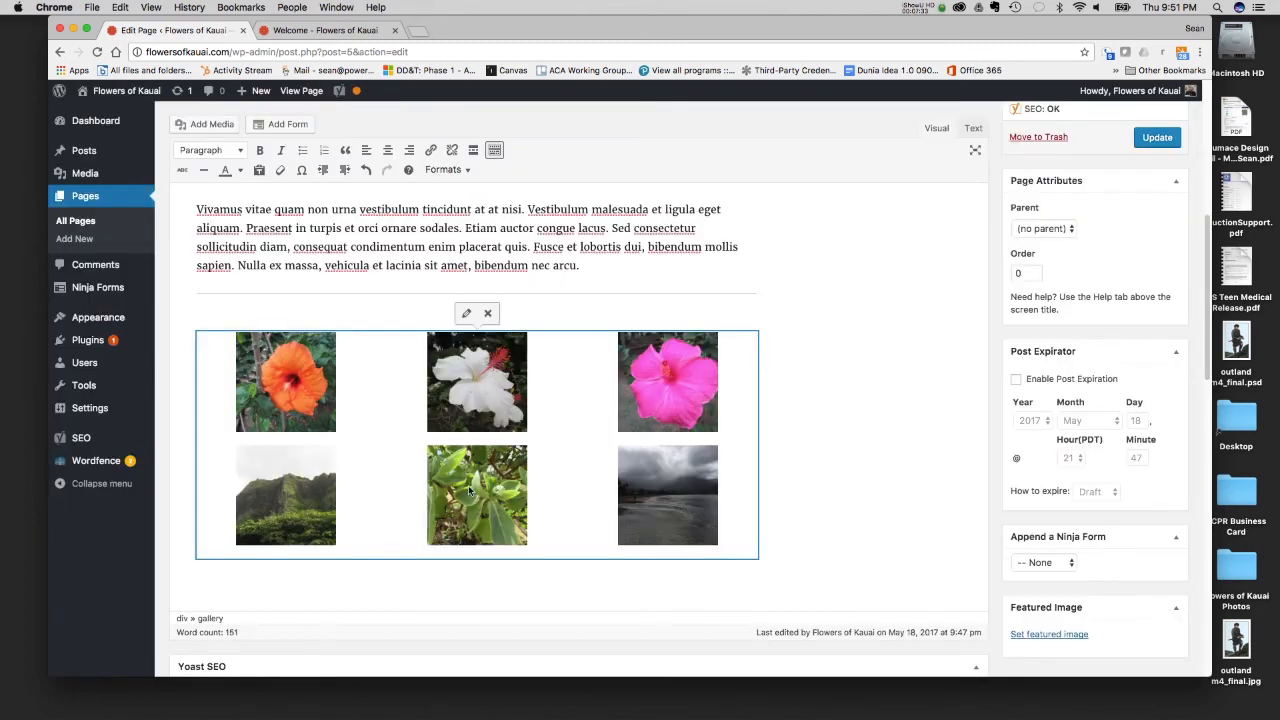
click(1148, 140)
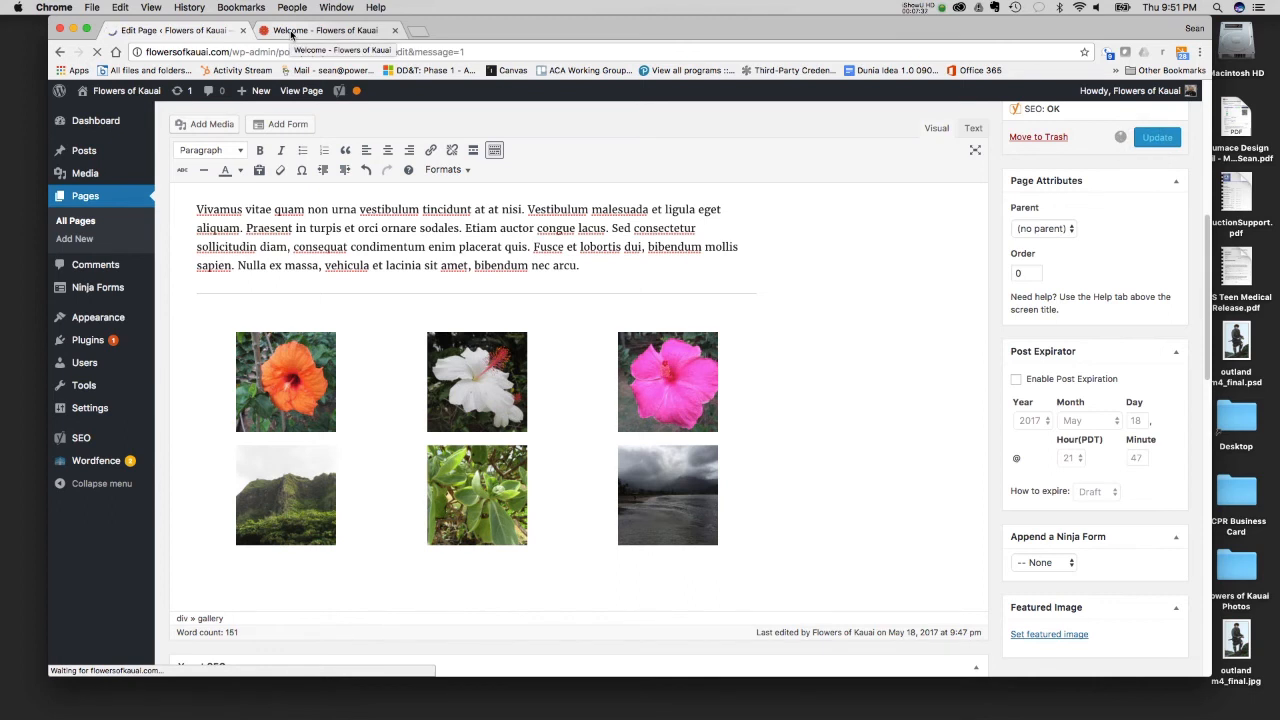
- Switch to the published Welcome page, find the new gallery, and enlarge its orange flower to check the image viewer
click(291, 31)
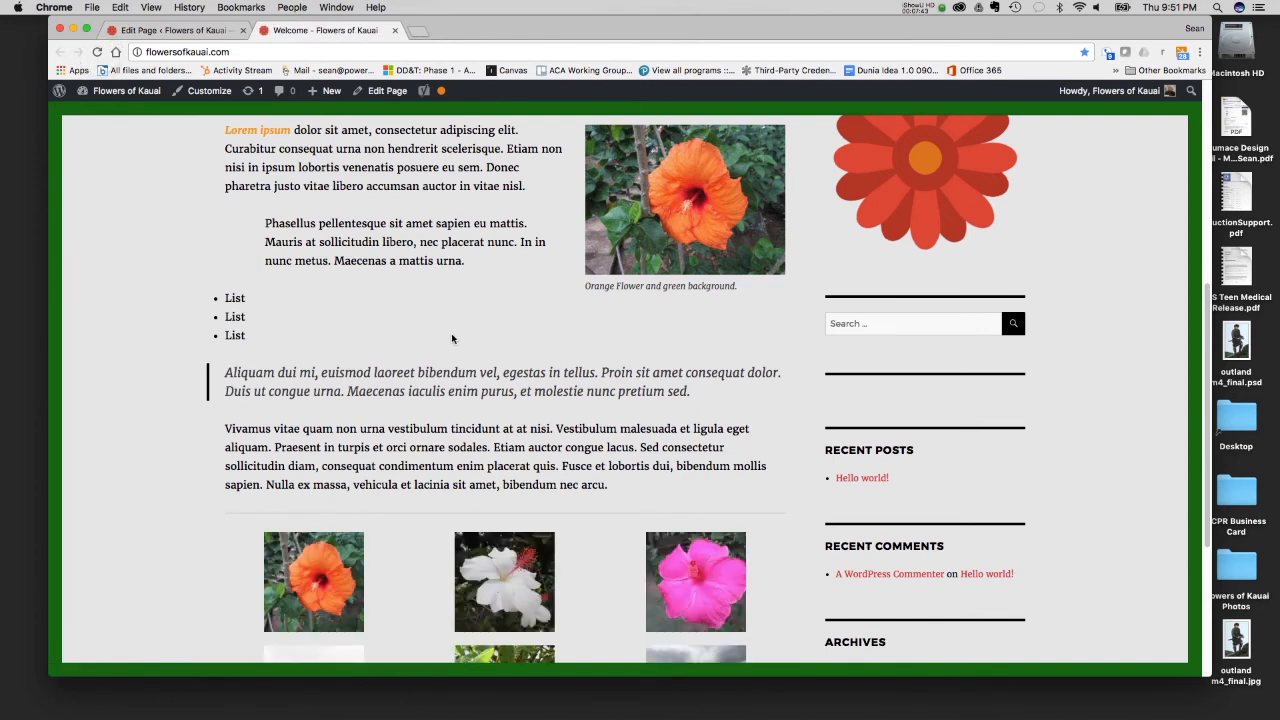
scroll(451, 338, down, 4)
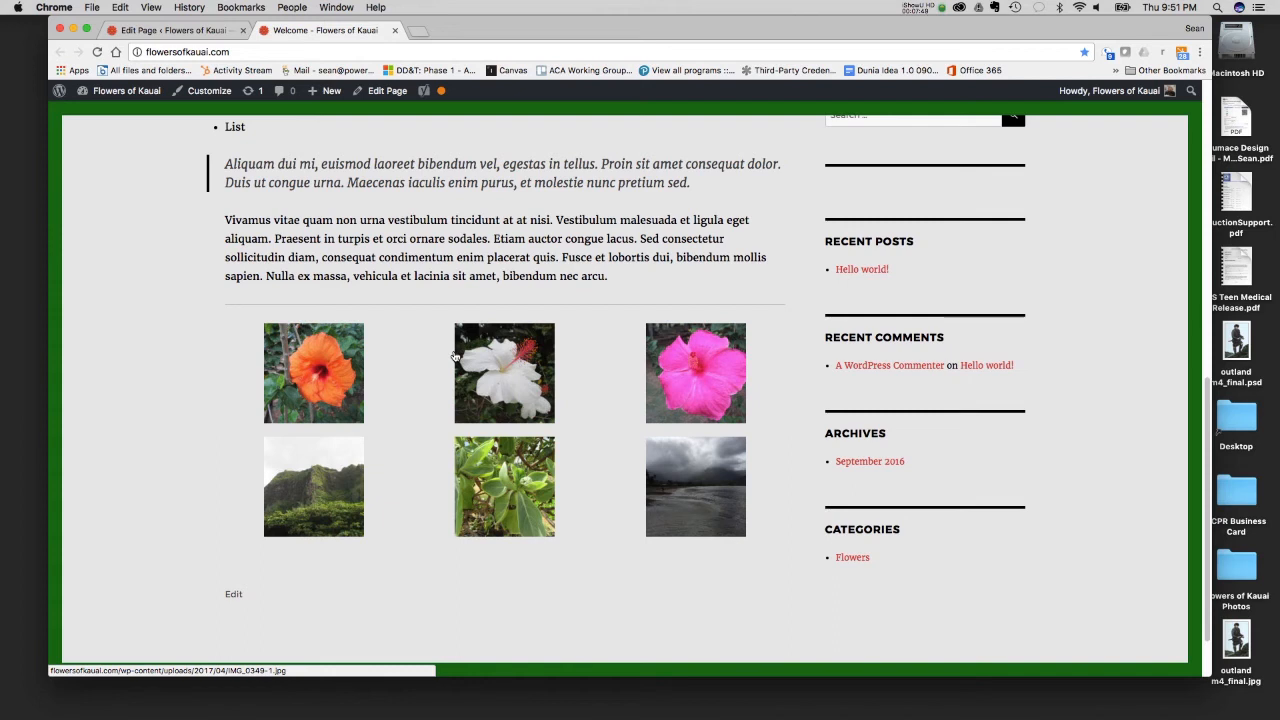
click(317, 365)
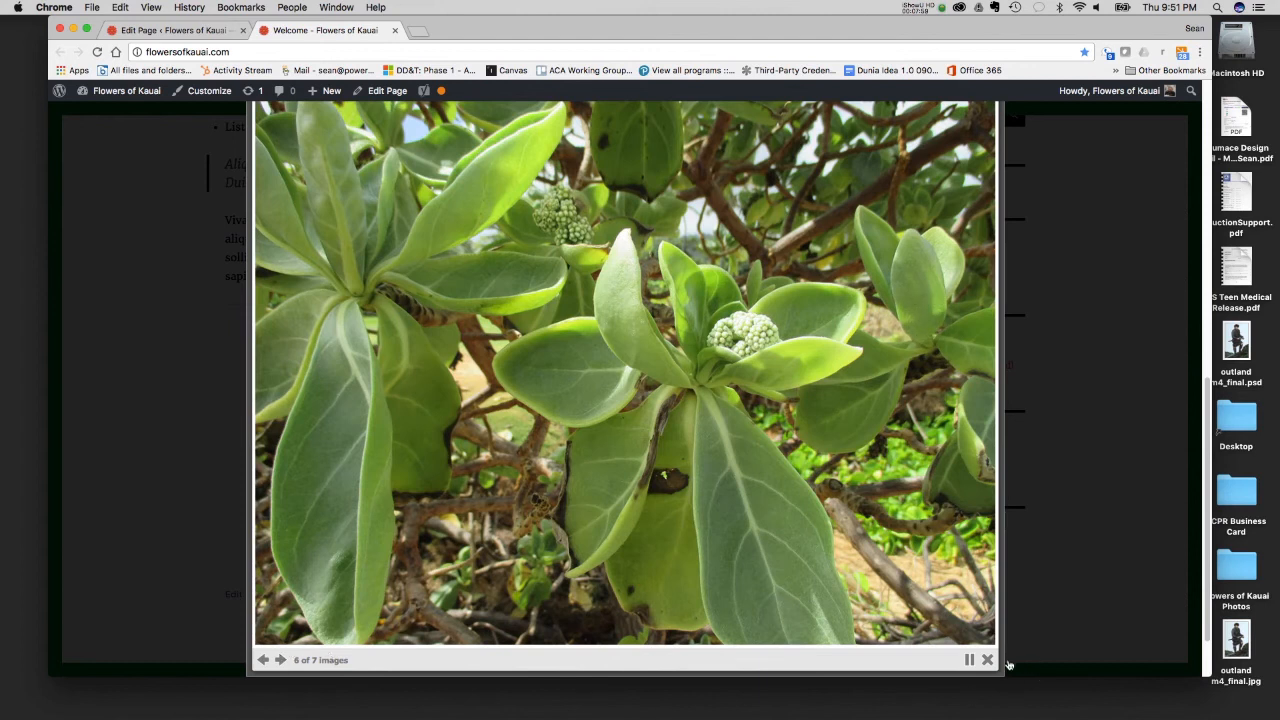
- Pause the image slideshow, close the enlarged image on the published Welcome page, and return to the page editor
click(971, 663)
click(1096, 386)
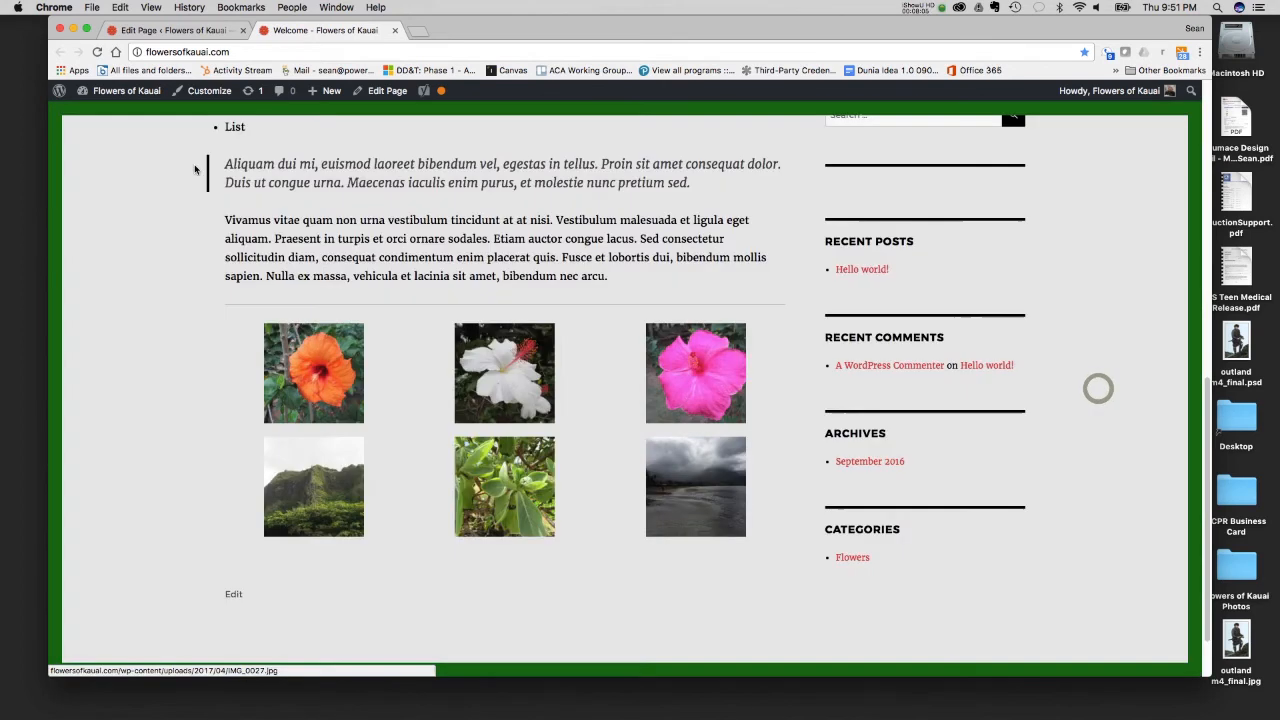
scroll(249, 152, up, 1)
click(190, 30)
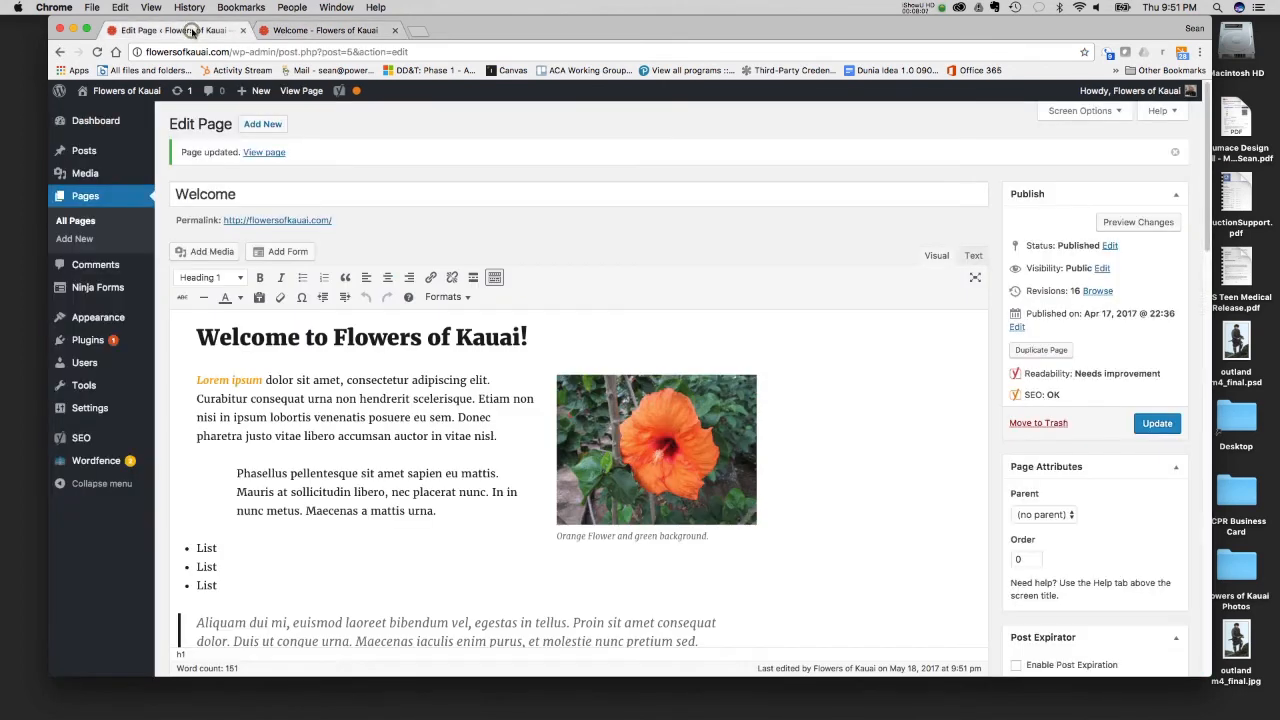
- Find jQuery Colorbox among the installed plugins and examine its theme, slideshow and maximum image size settings
mouse_move(95, 343)
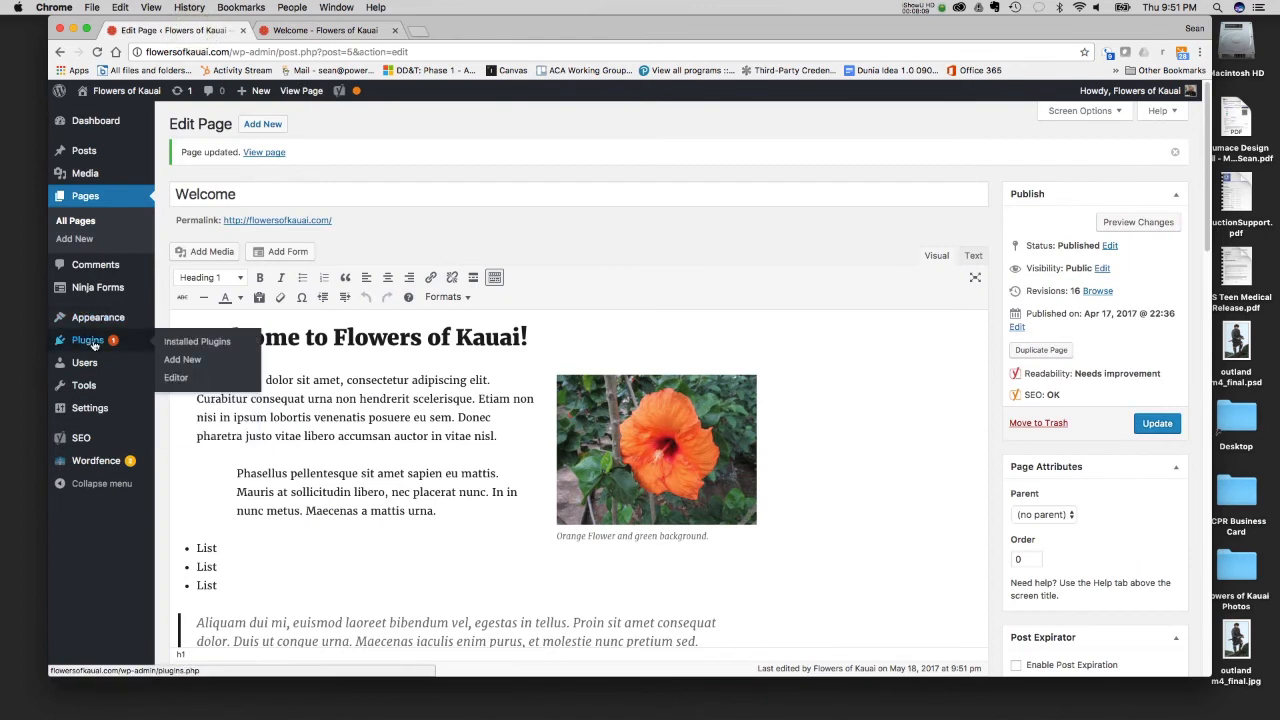
click(192, 344)
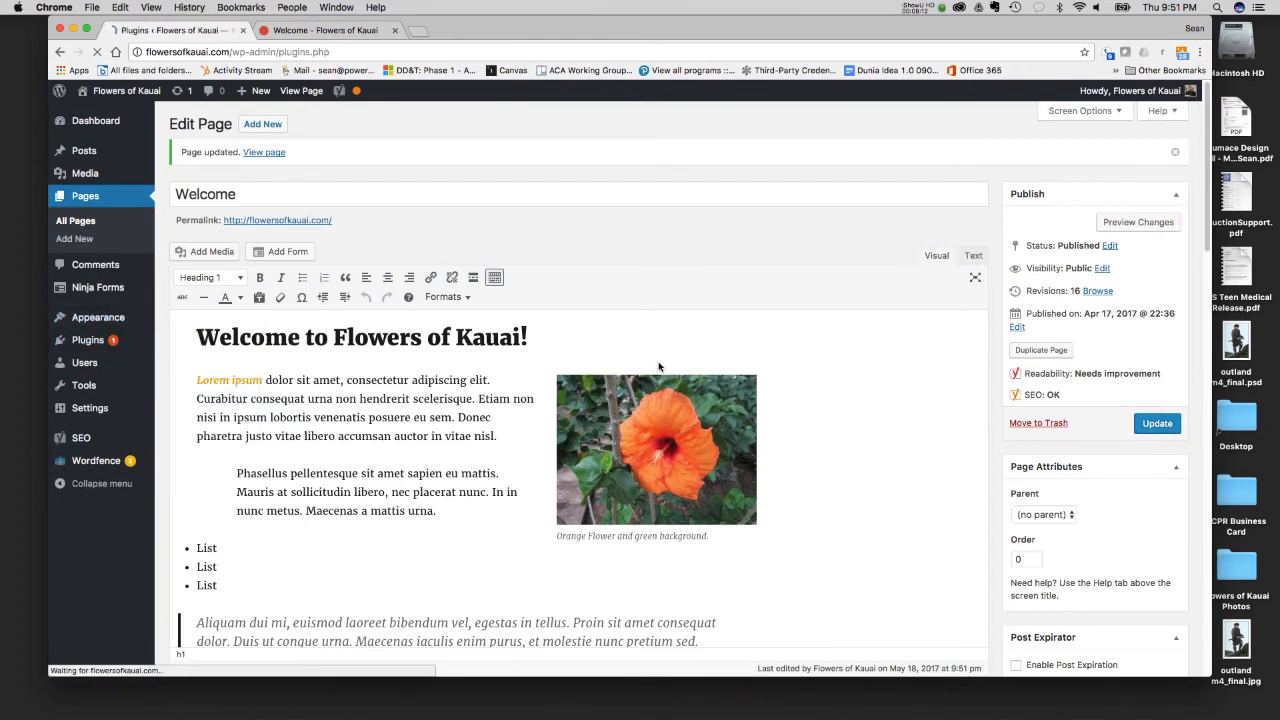
scroll(347, 401, down, 1)
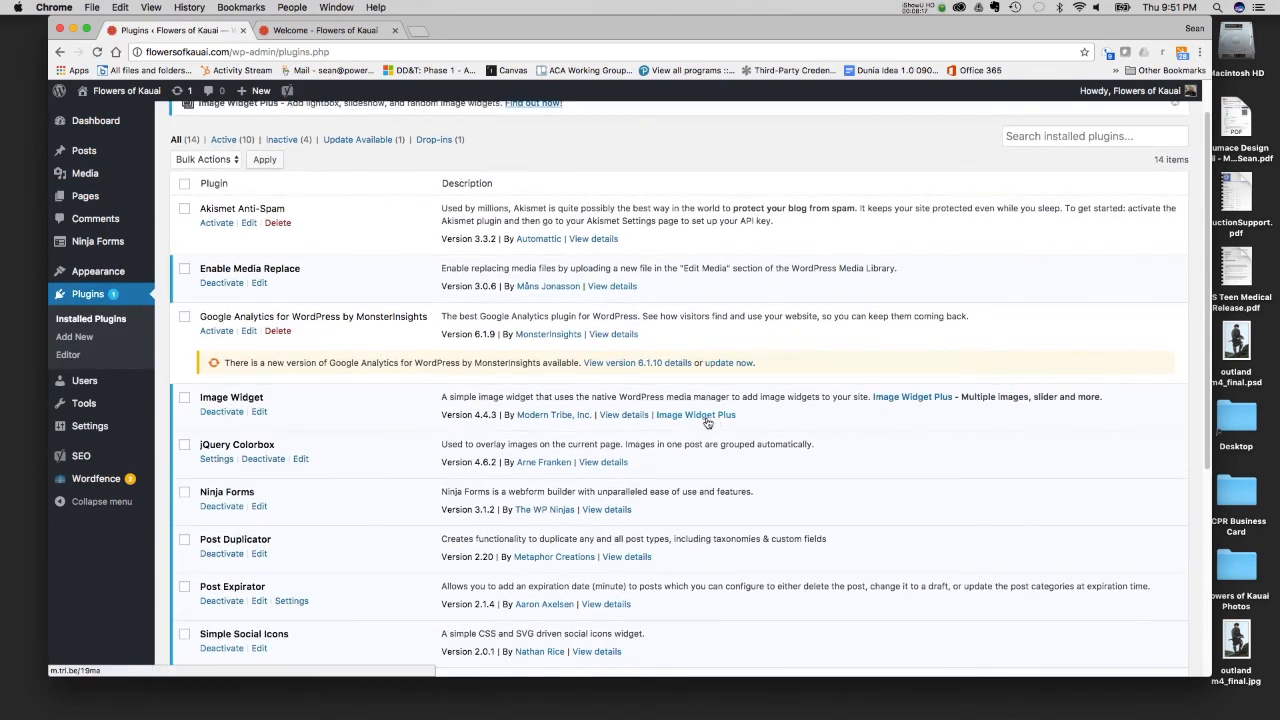
scroll(240, 455, down, 1)
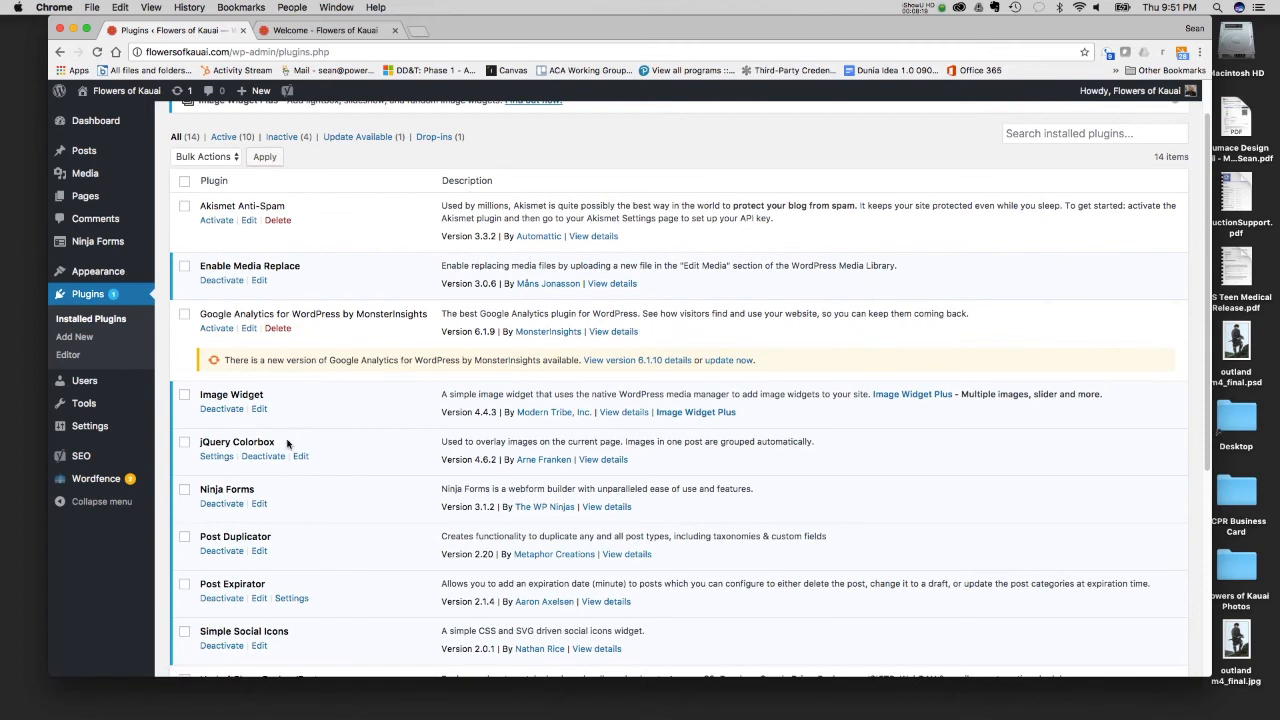
click(206, 457)
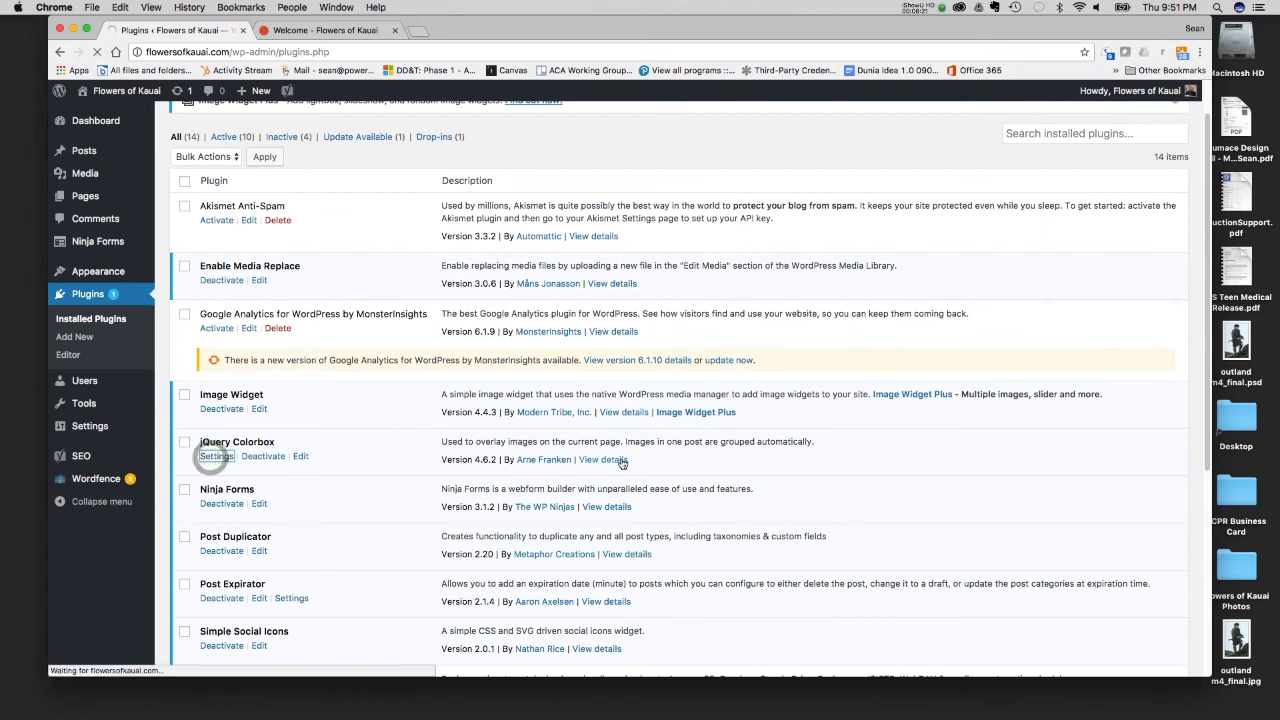
scroll(597, 444, down, 10)
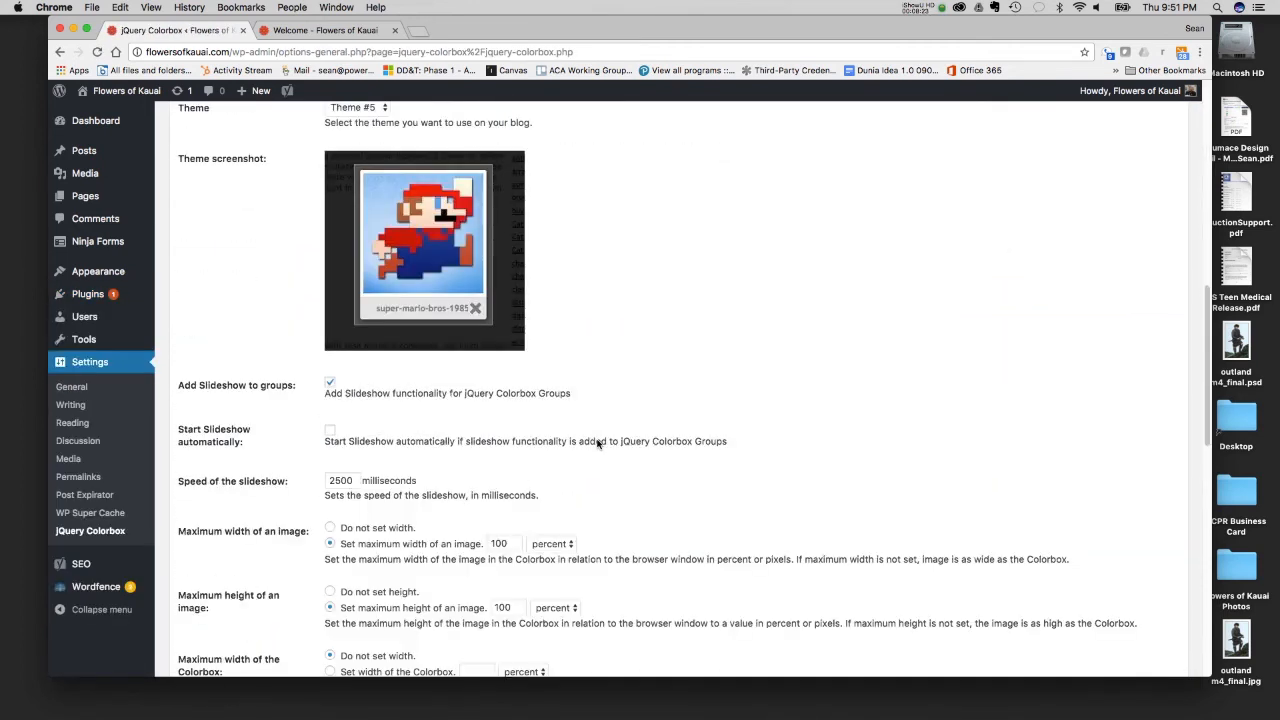
scroll(597, 444, down, 3)
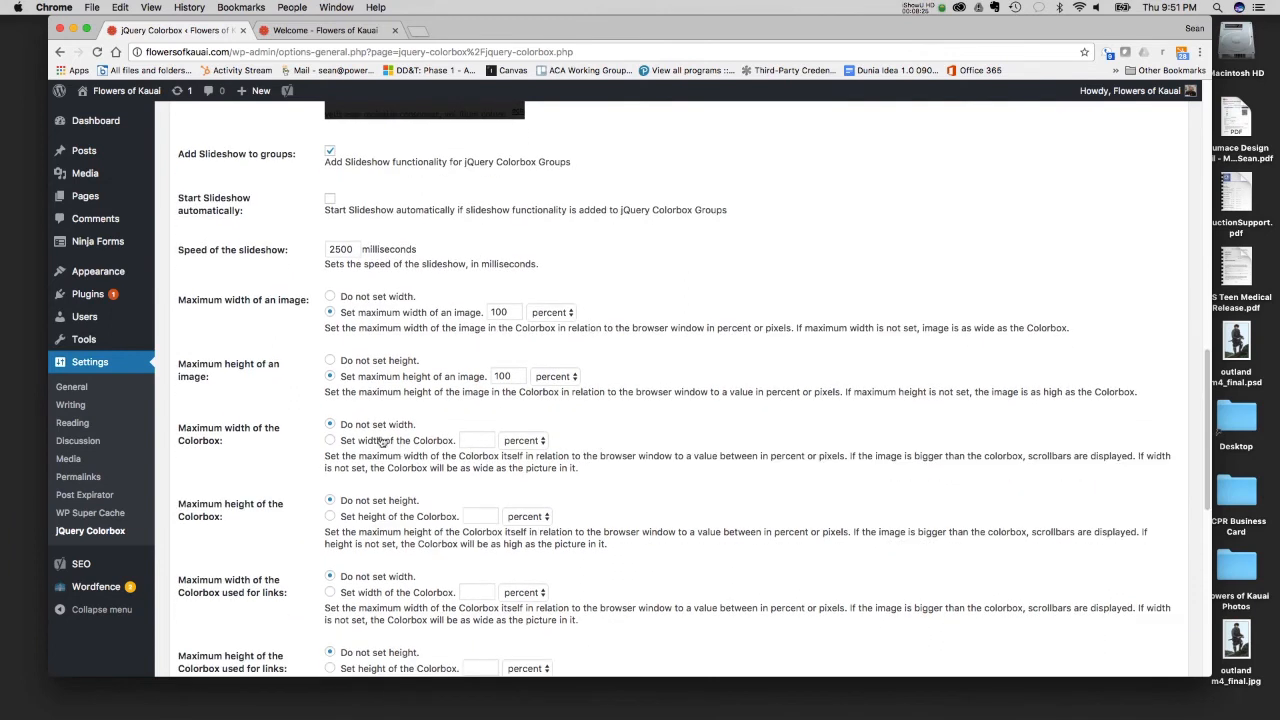
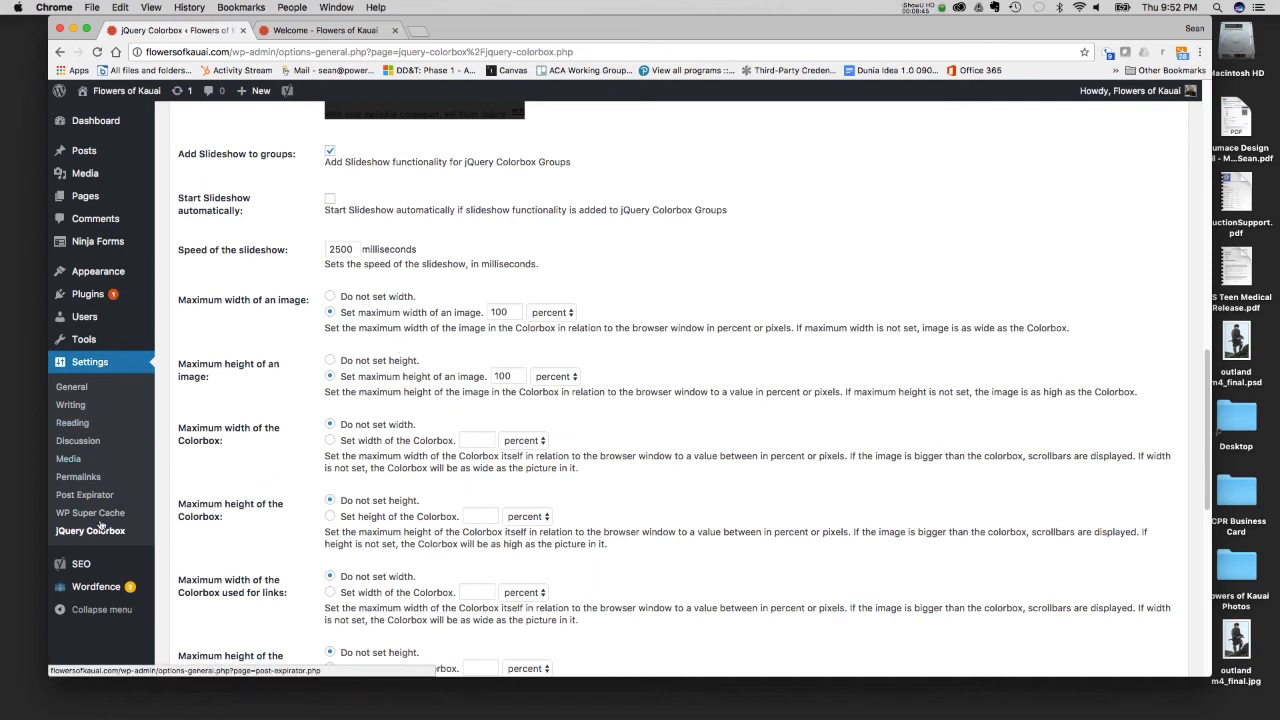
- Save the jQuery Colorbox settings
mouse_move(79, 293)
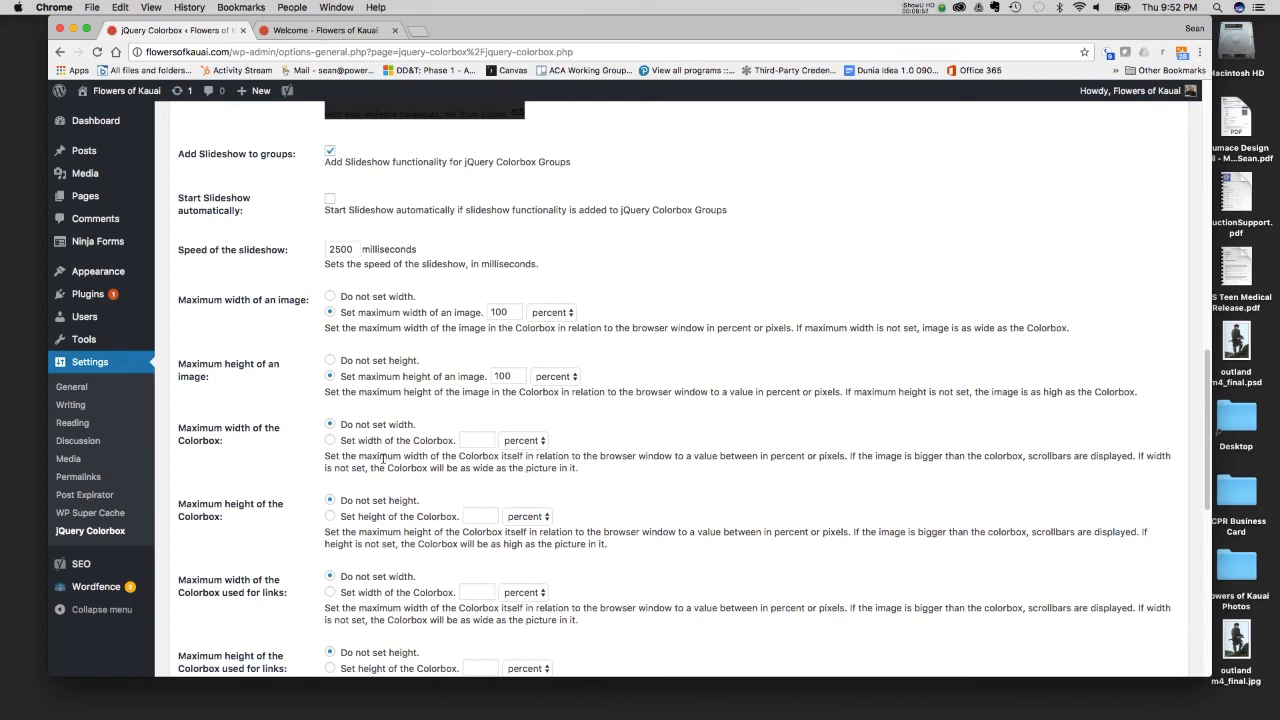
scroll(383, 458, down, 10)
click(224, 445)
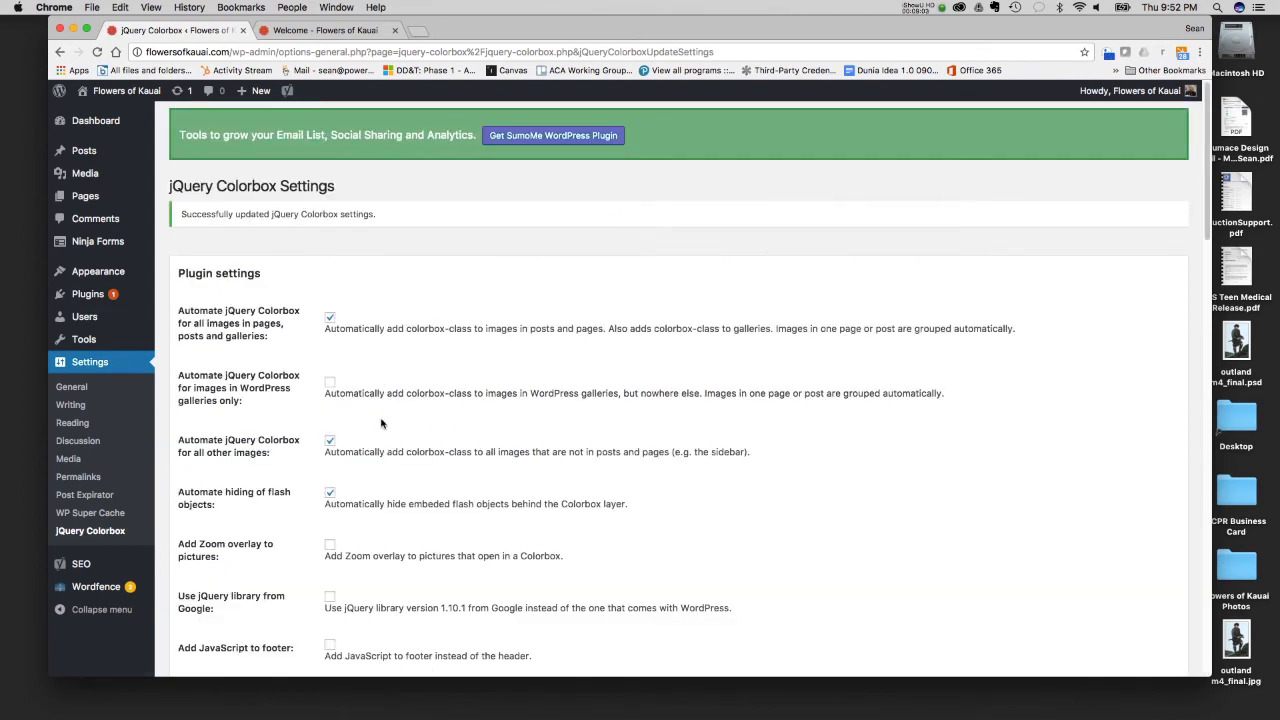
- Review the published Welcome page from its header through the formatted text, orange flower image and gallery
click(270, 22)
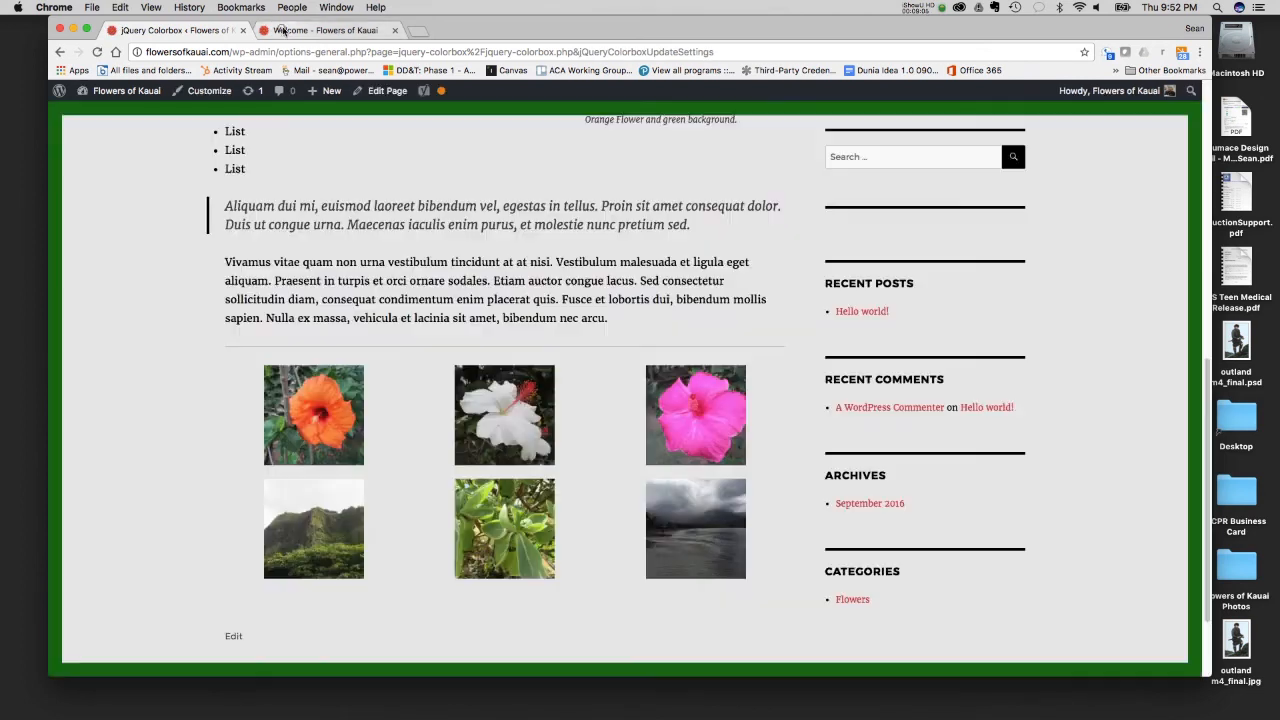
scroll(385, 350, up, 5)
scroll(385, 350, up, 7)
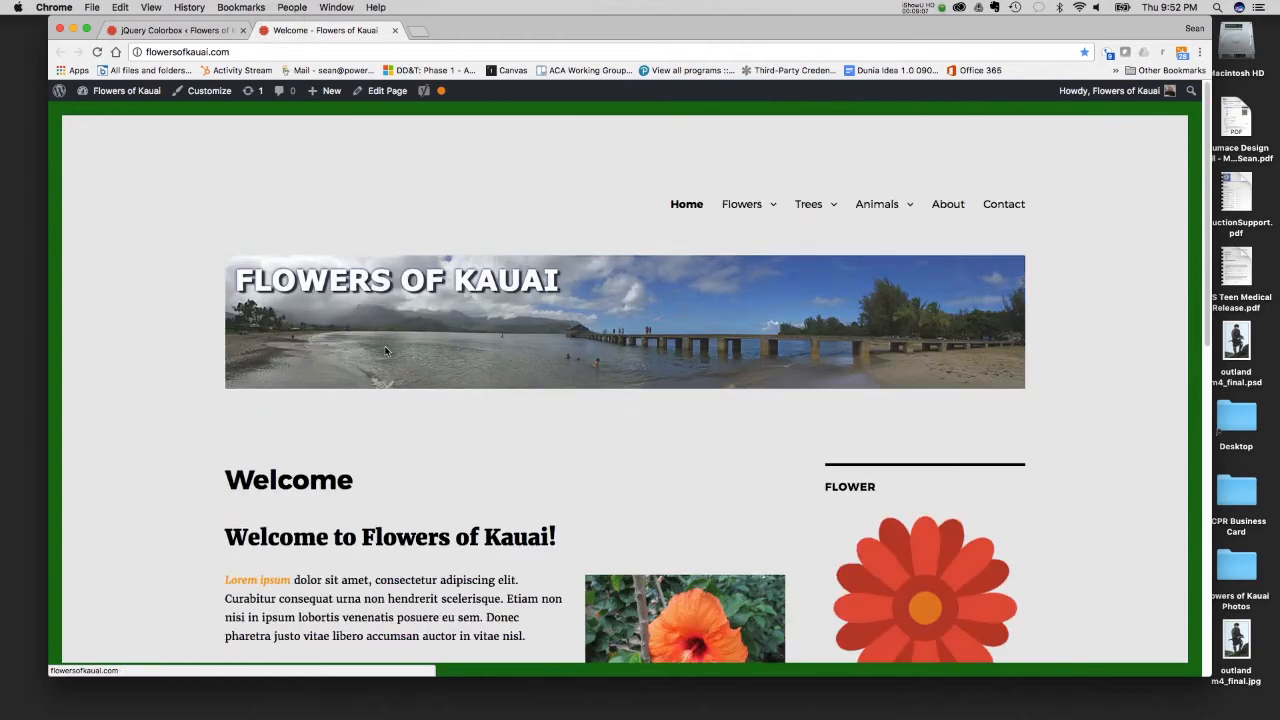
scroll(385, 350, down, 10)
scroll(385, 350, up, 8)
scroll(385, 352, down, 5)
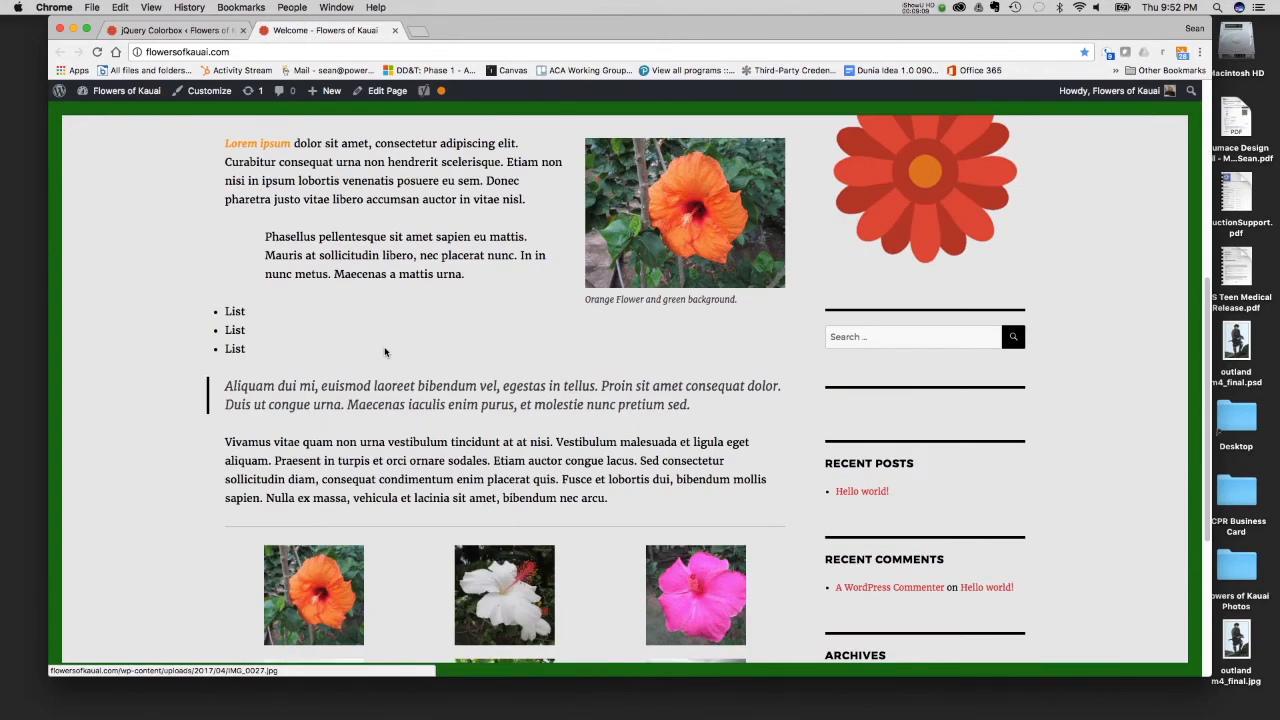
scroll(435, 360, up, 3)
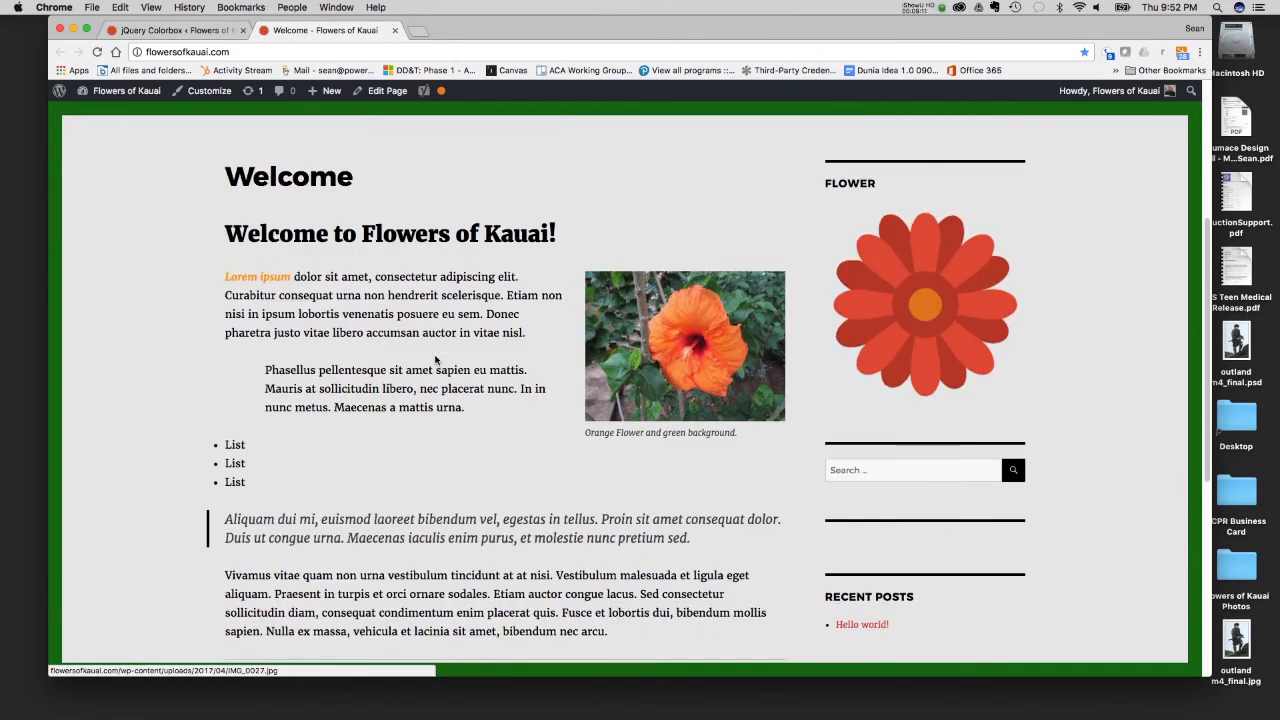
scroll(435, 360, up, 3)
scroll(437, 599, down, 4)
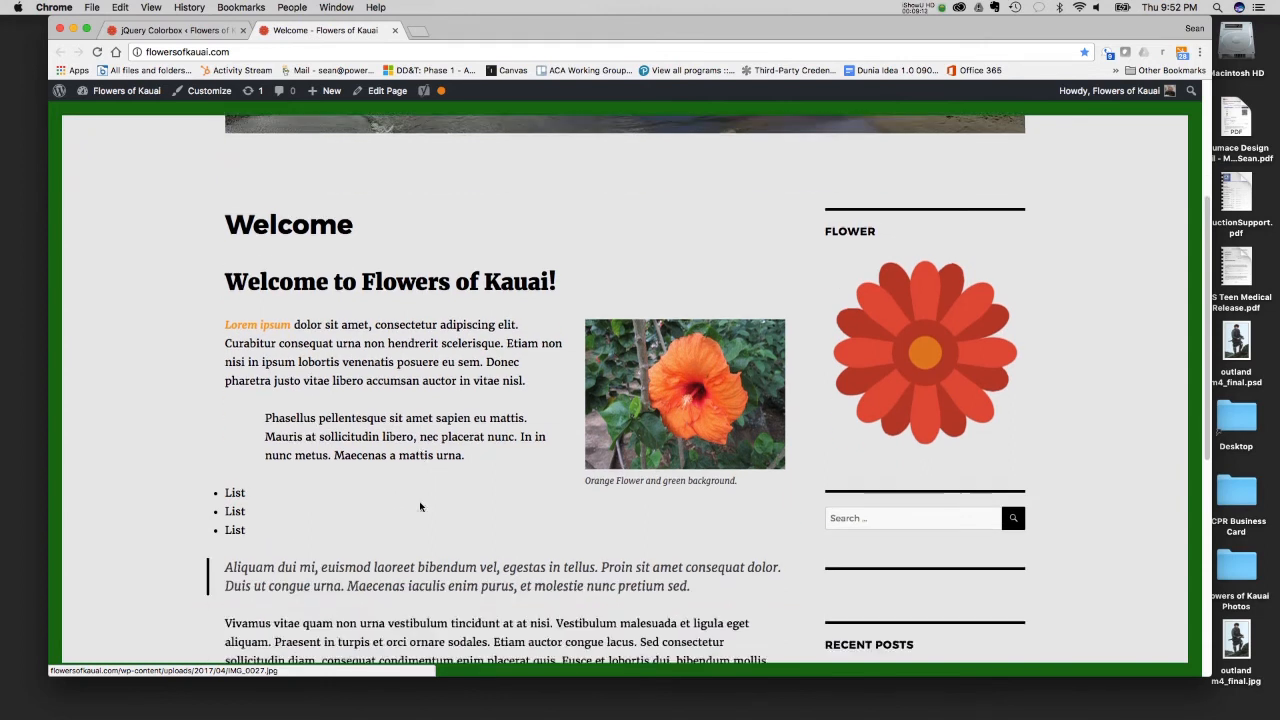
scroll(419, 501, up, 1)
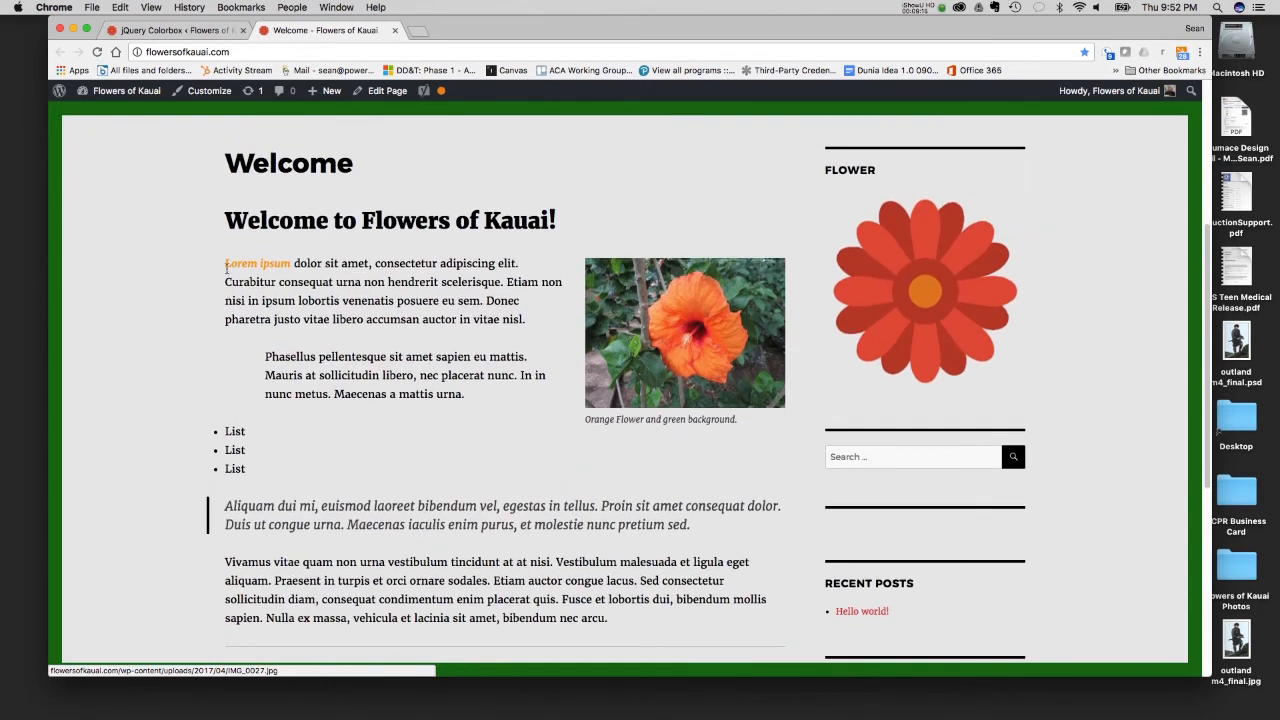
- Copy the Welcome page's body text from "Lorem ipsum" through the paragraph ending "bibendum nec arcu."
drag(226, 263, 636, 621)
key(super+c)
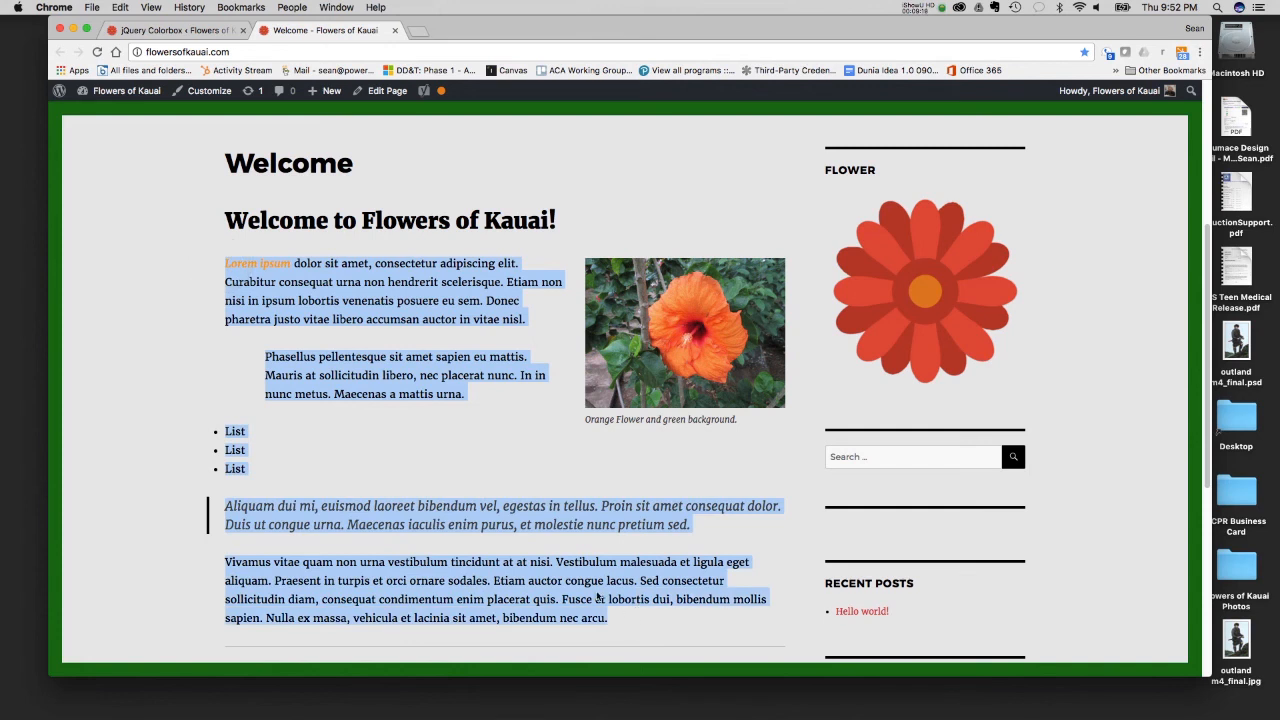
click(342, 530)
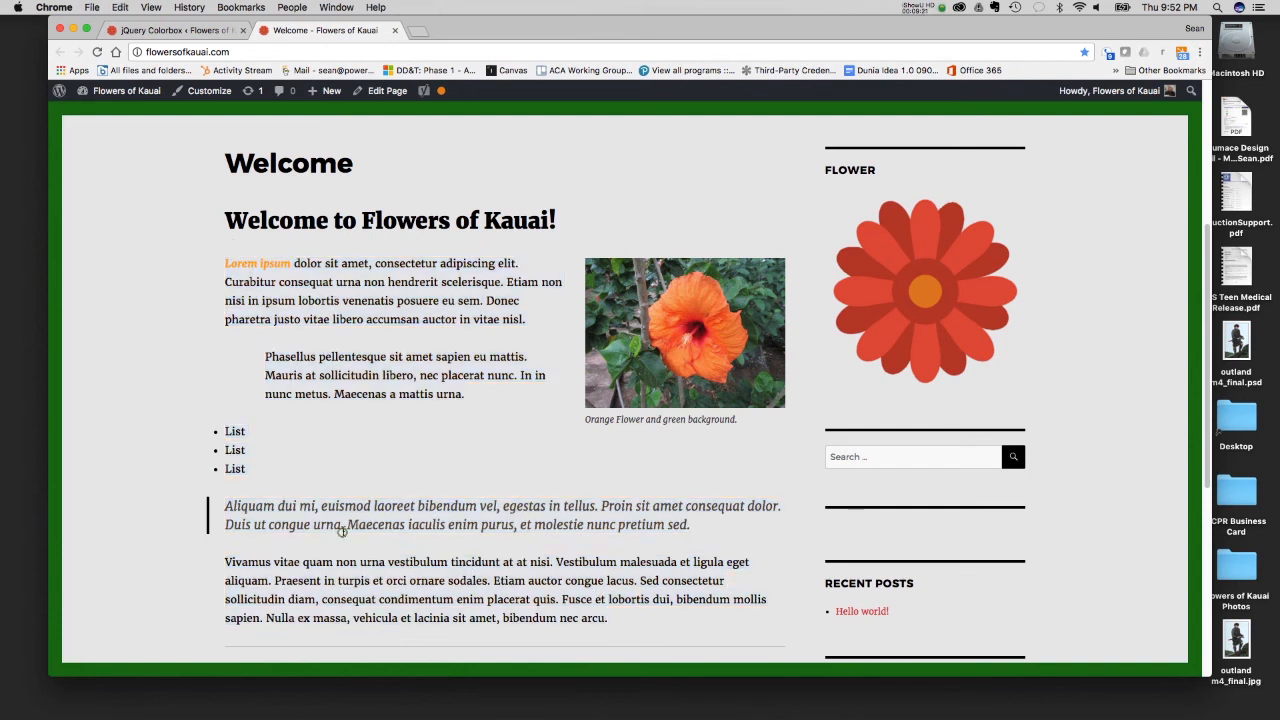
scroll(342, 530, up, 3)
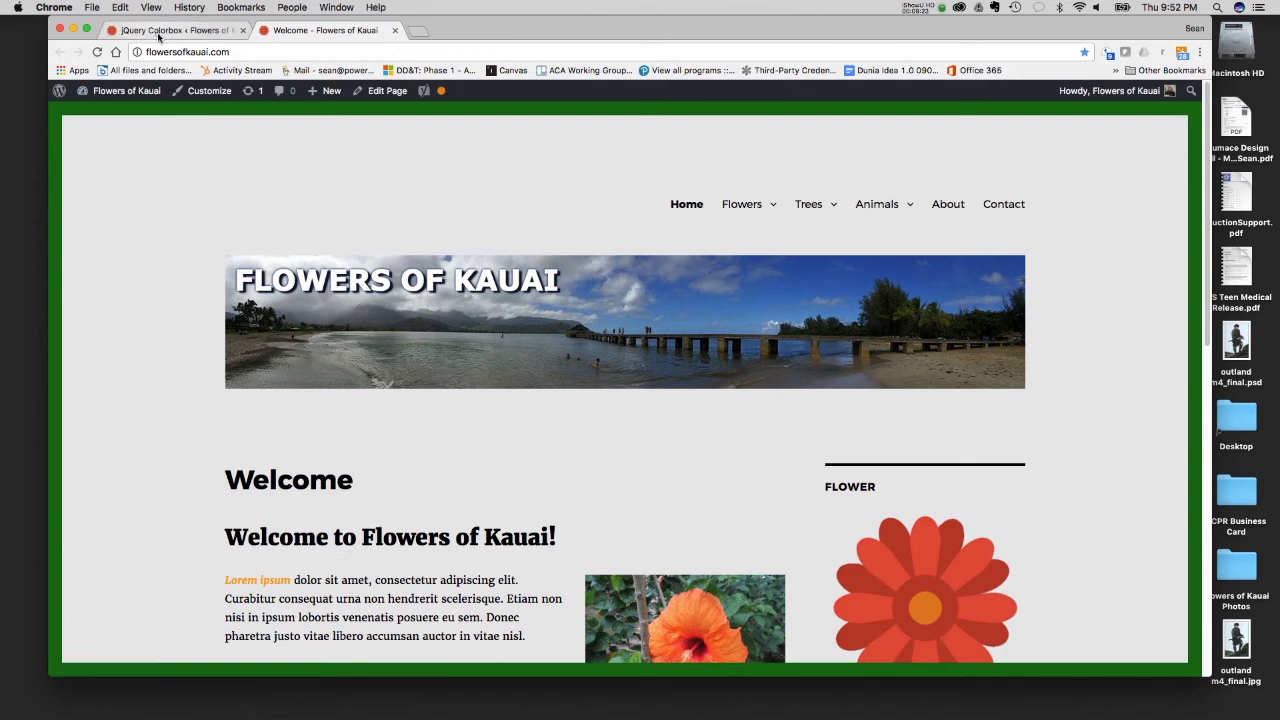
- Return to the site's admin area and open the About page for editing
click(158, 30)
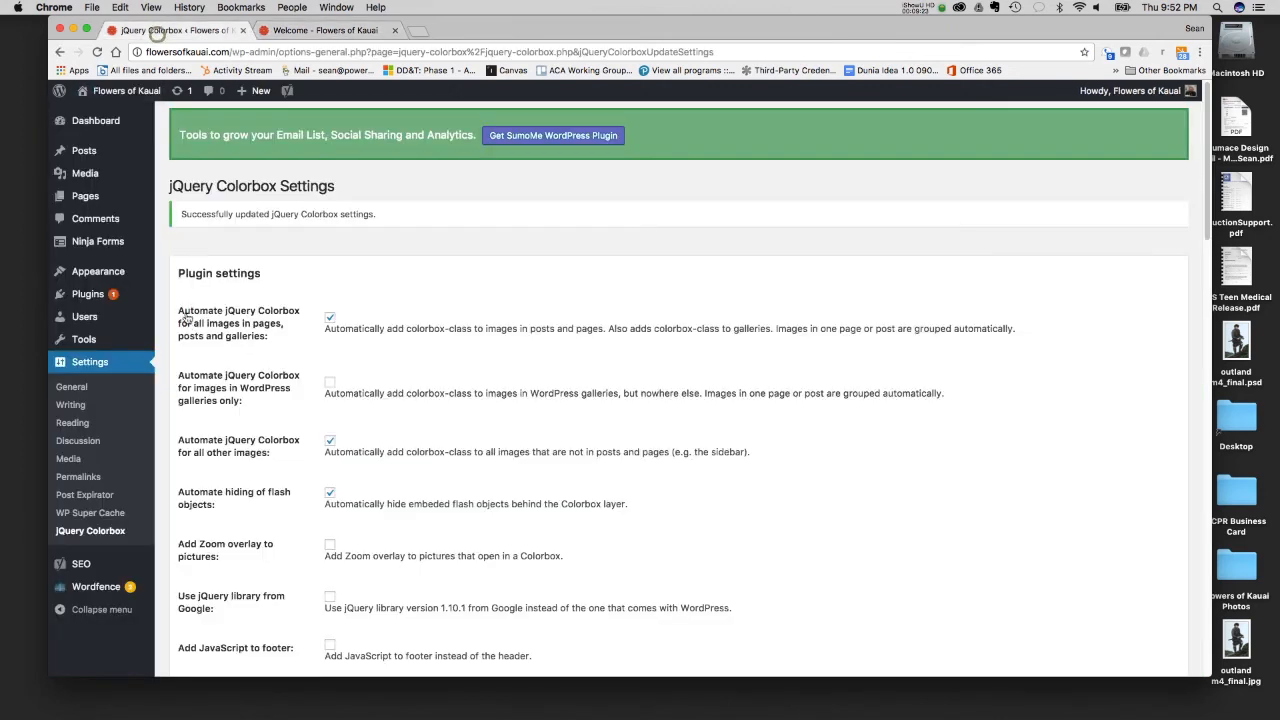
click(88, 198)
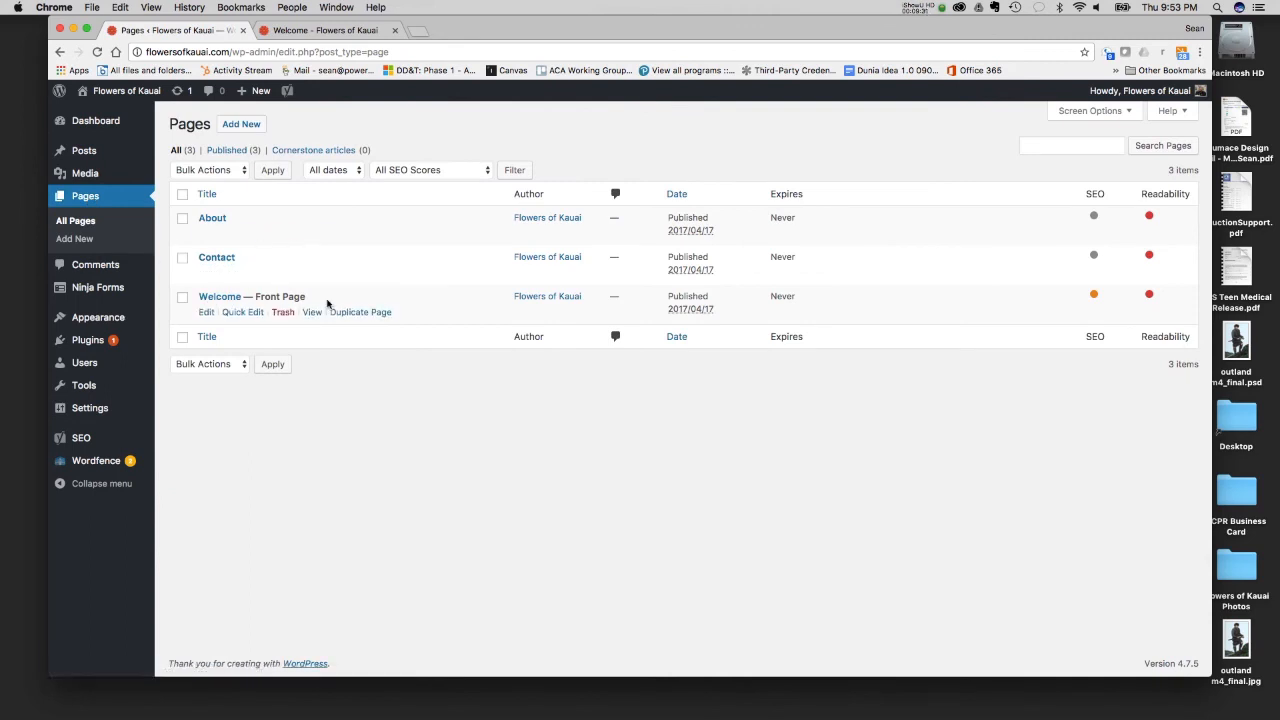
click(211, 219)
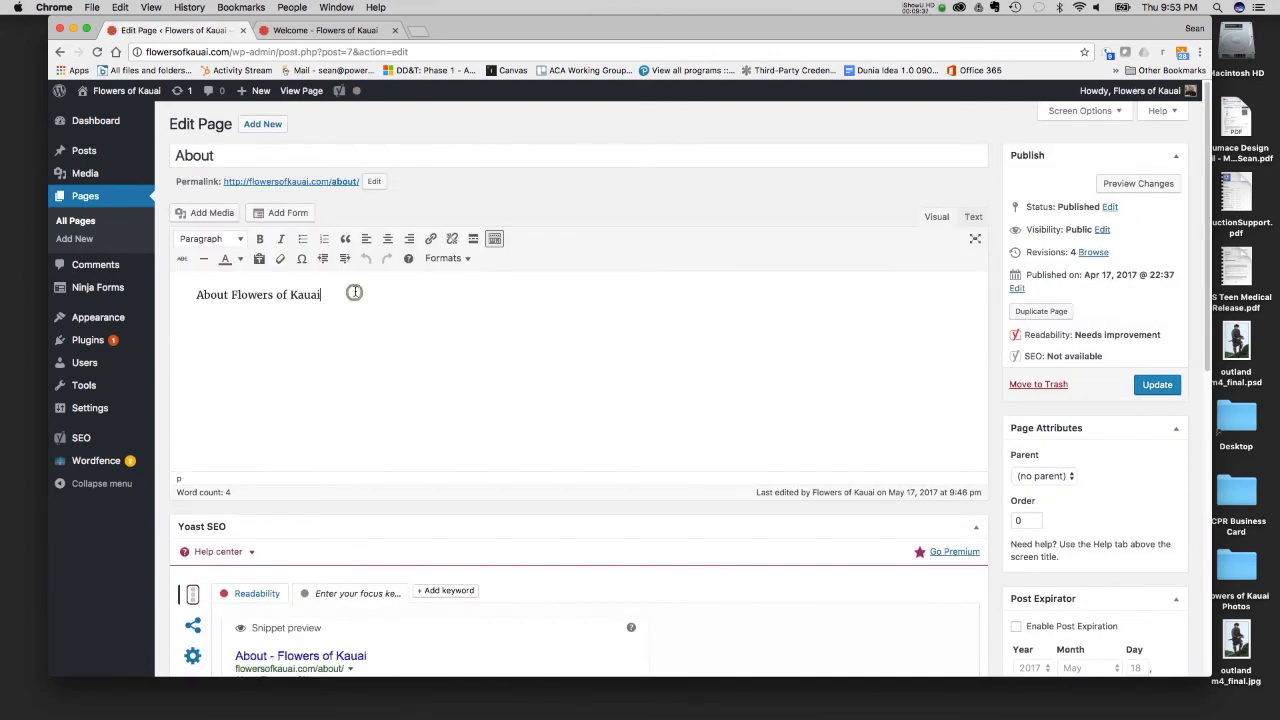
- End the "About Flowers of Kauai" line with a period and paste the copied text below it without its source formatting
text(.)
click(150, 7)
mouse_move(120, 7)
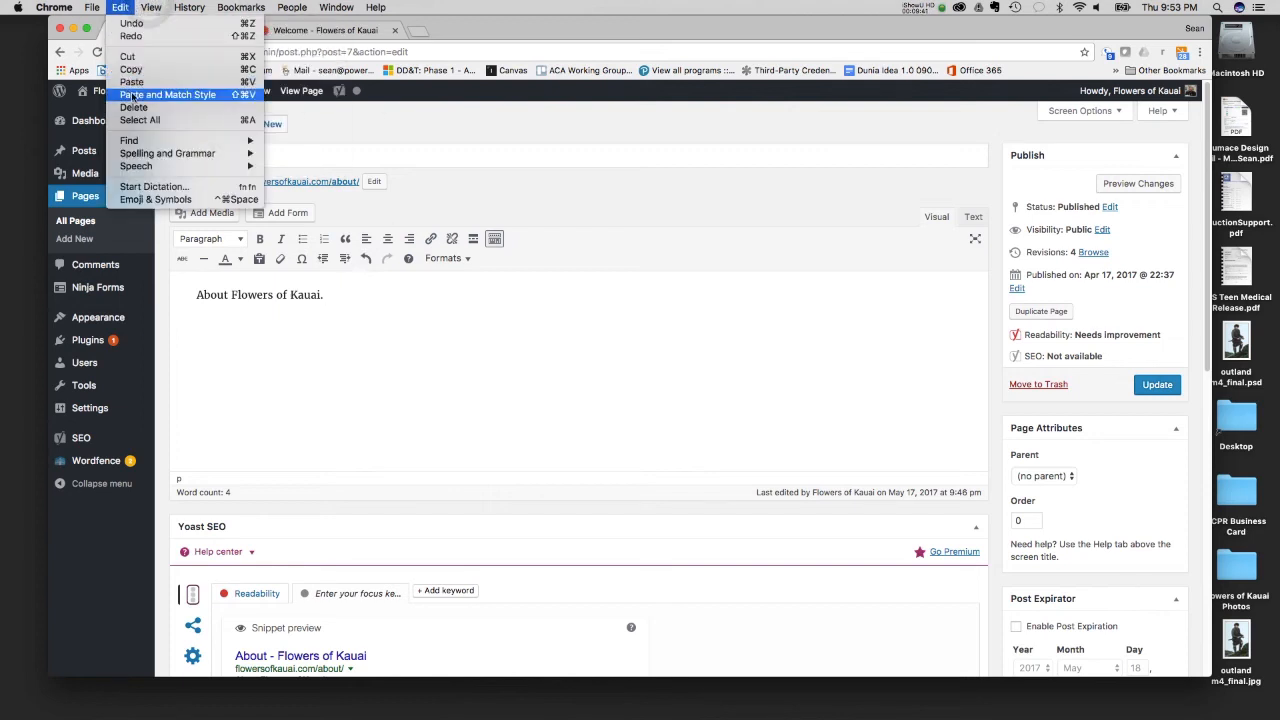
click(377, 282)
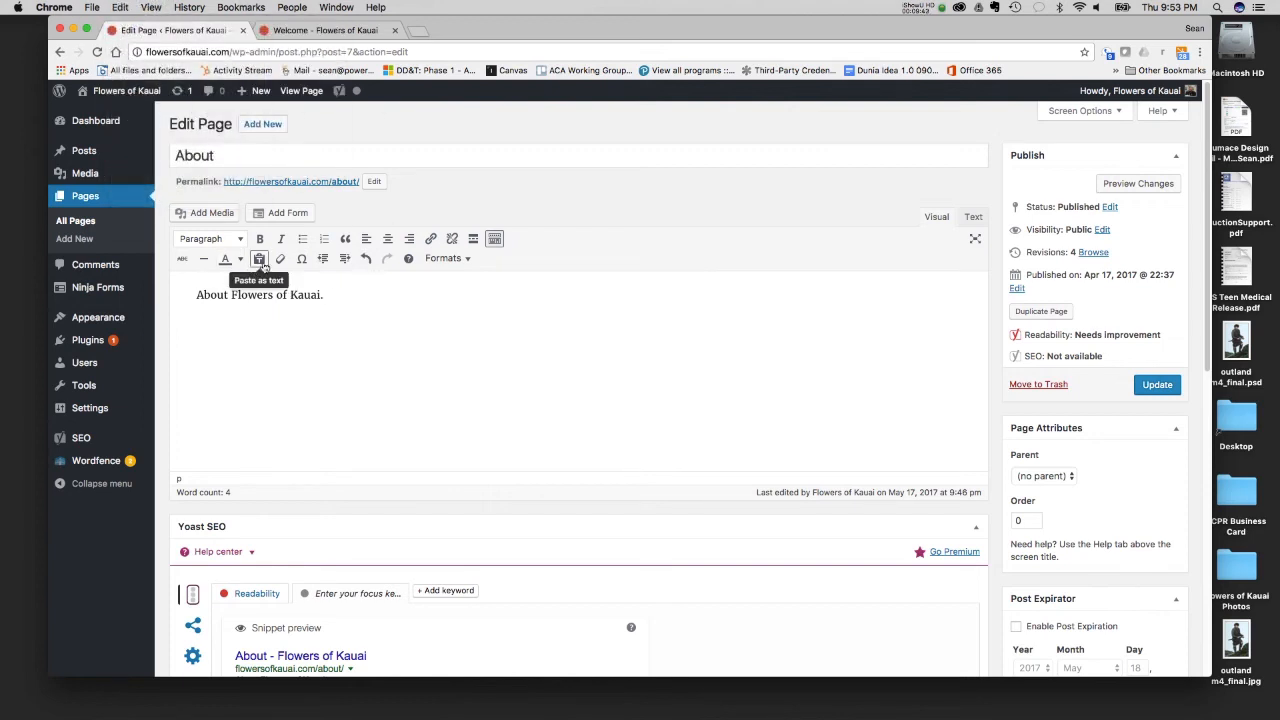
click(130, 6)
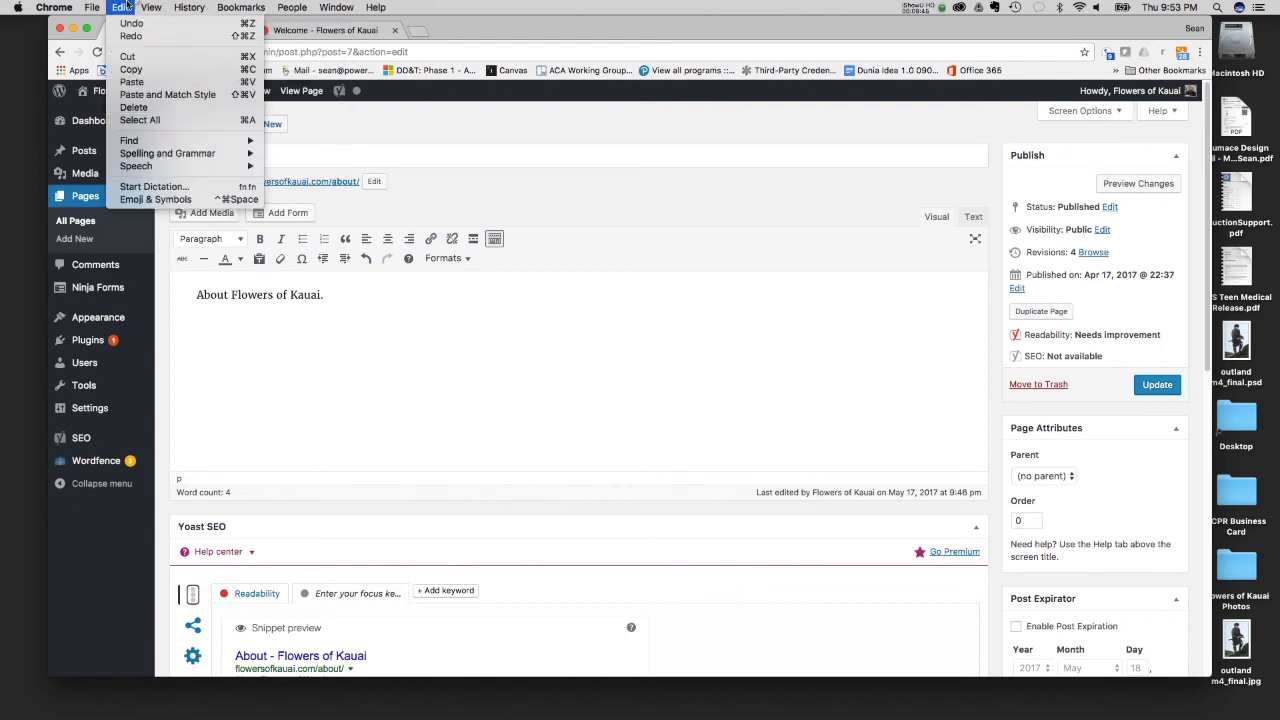
click(131, 97)
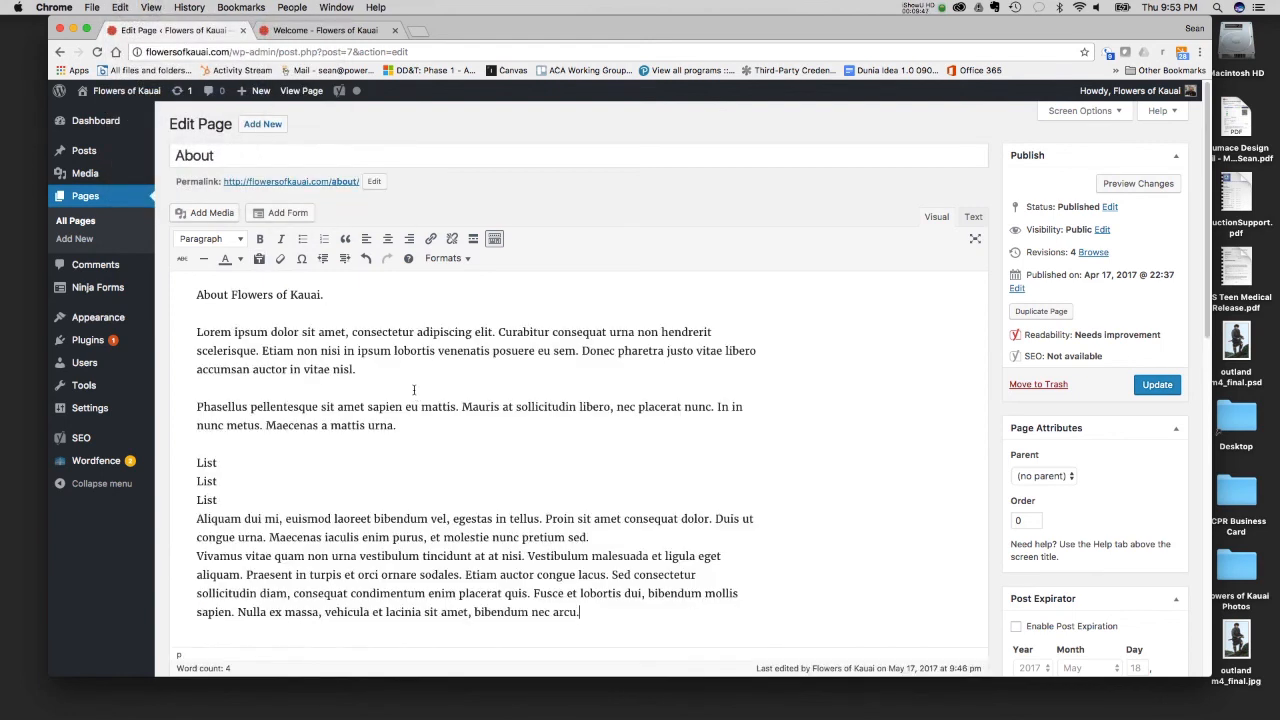
- Replace the plain paste with one that keeps the source formatting for comparison, and undo it
drag(594, 608, 297, 486)
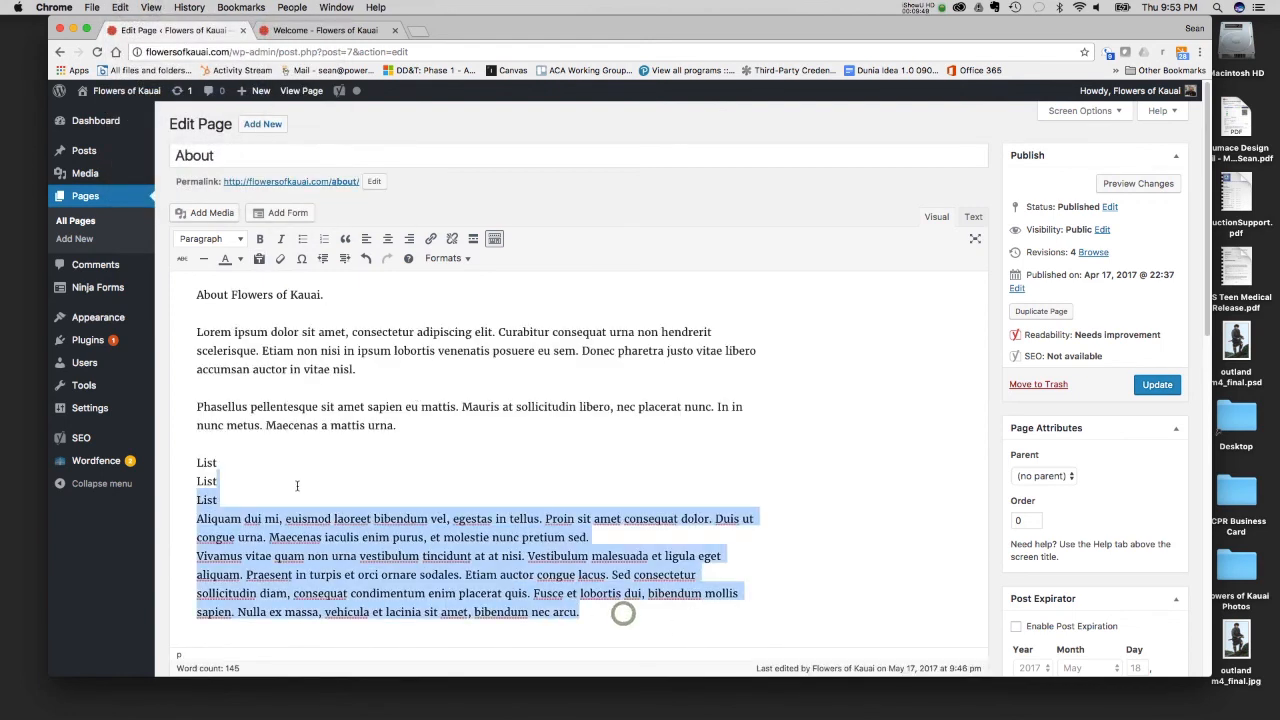
key(super+z)
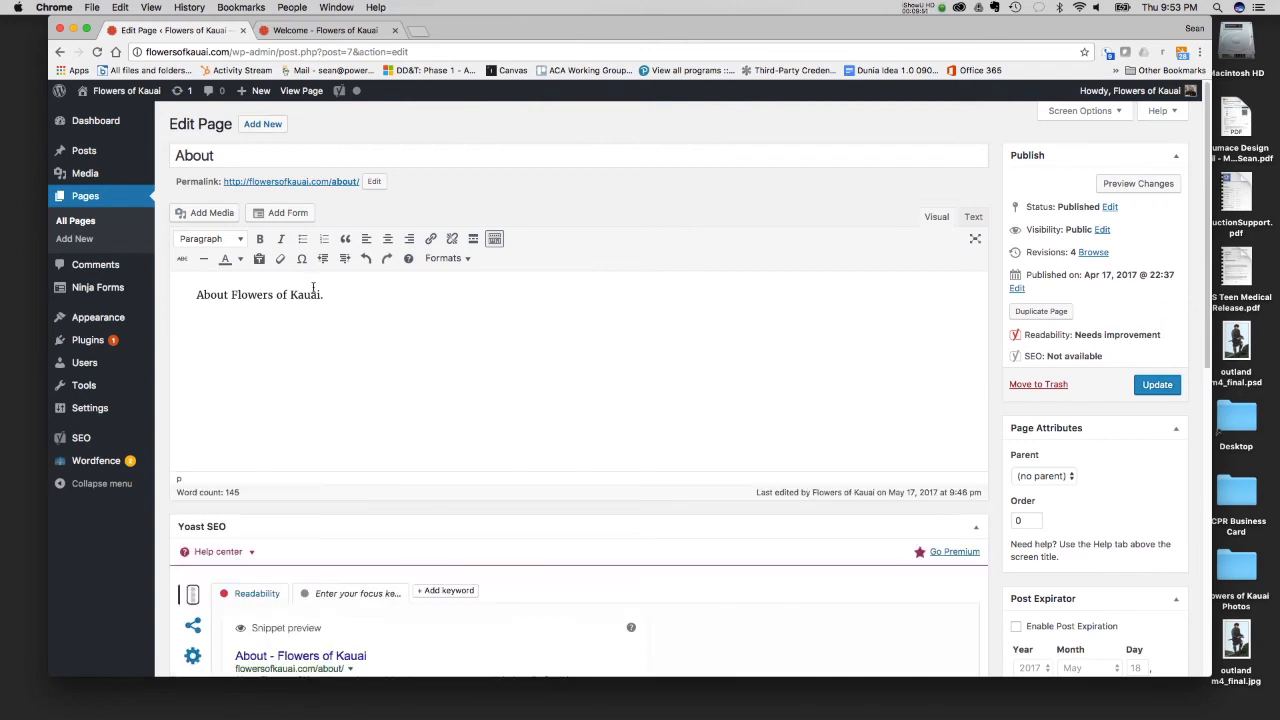
key(super+shift+z)
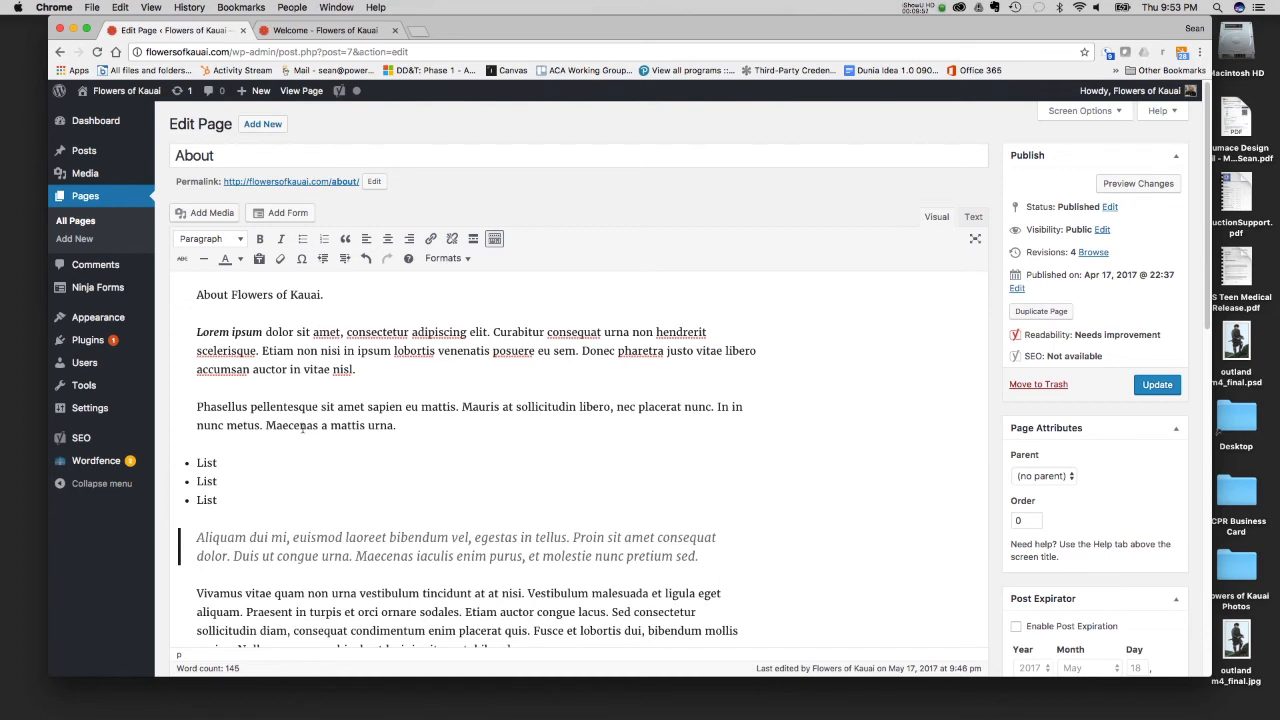
key(super+z)
- Paste the copied text below the About line in matching style and delete everything after its first paragraph
click(151, 7)
mouse_move(120, 7)
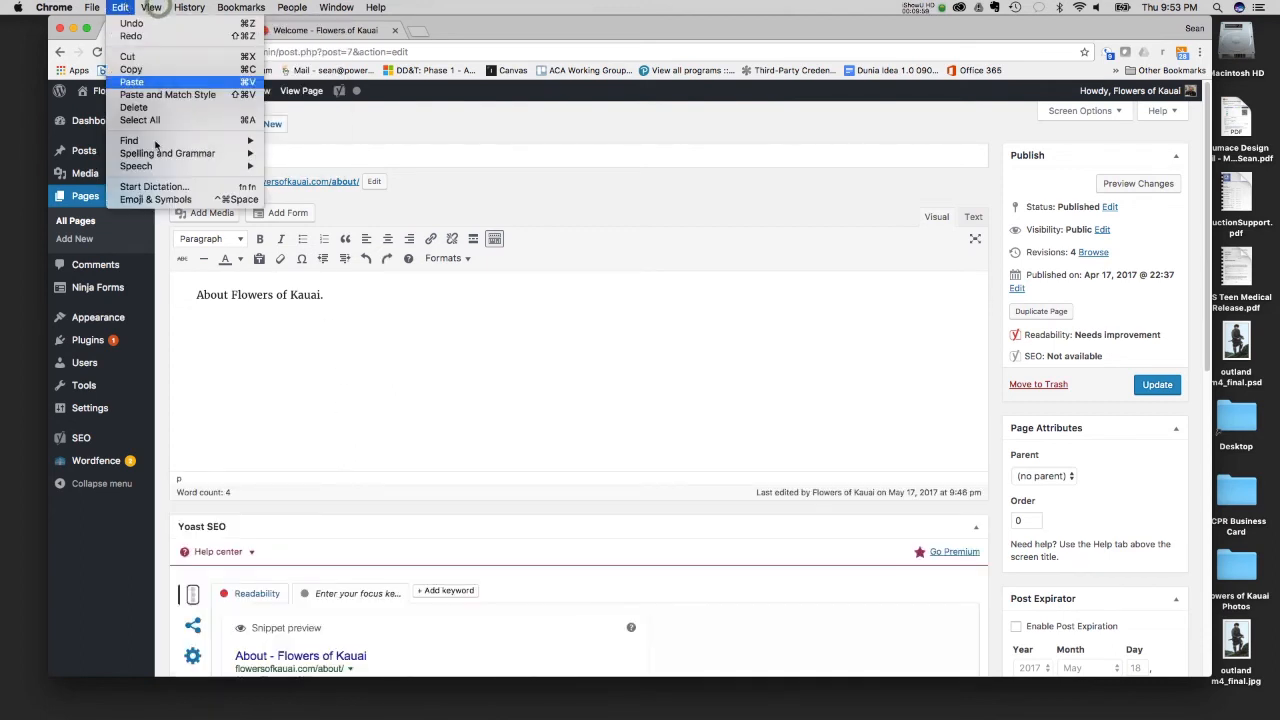
click(167, 94)
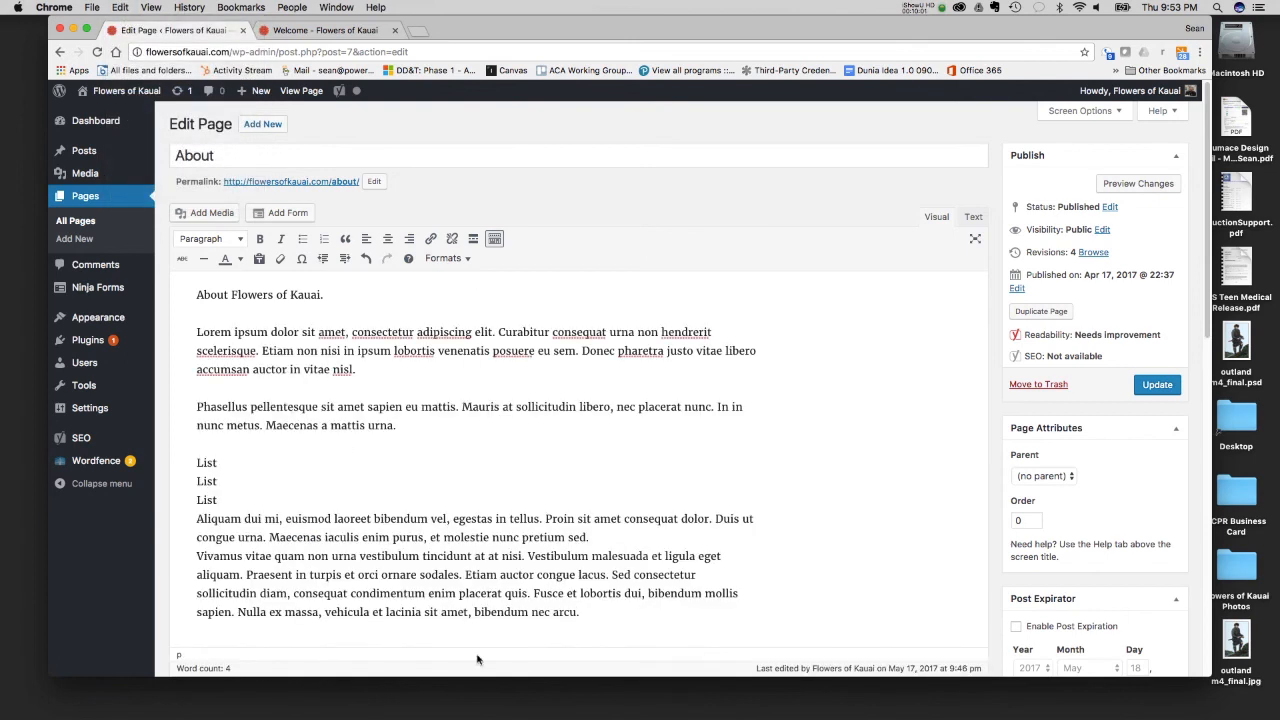
drag(620, 624, 375, 390)
key(BackSpace)
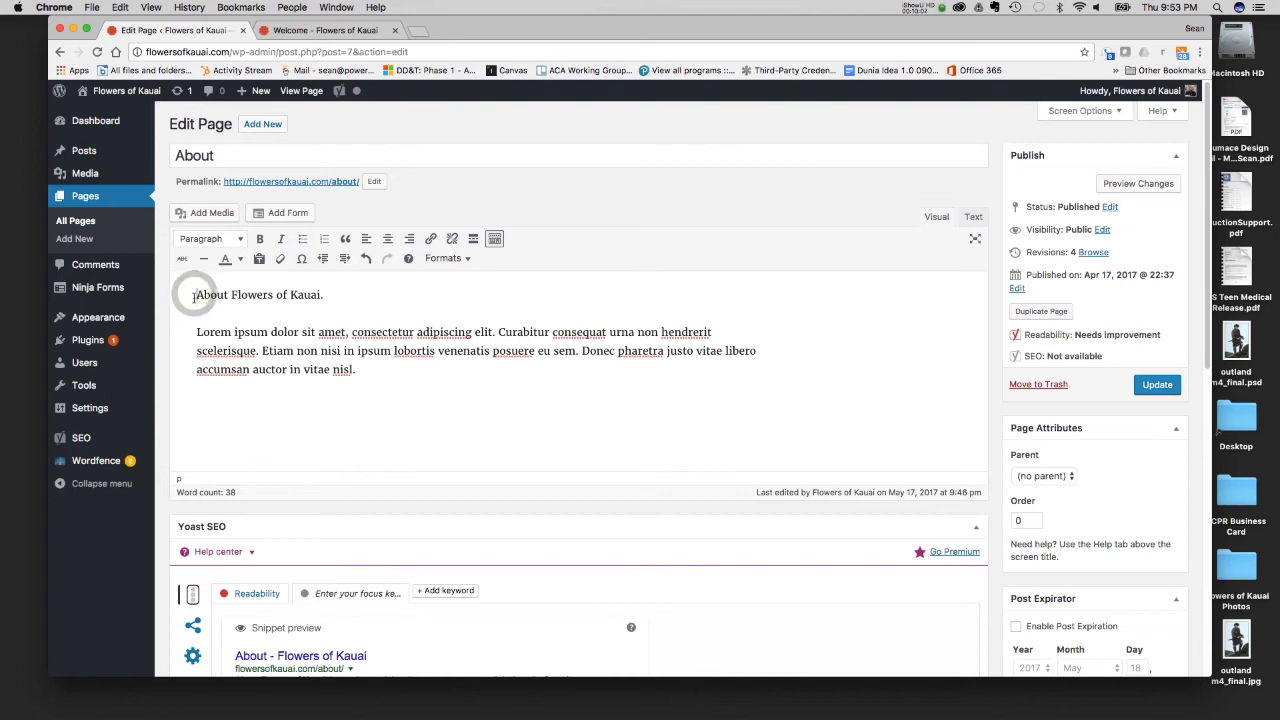
- Remove the period from the "About Flowers of Kauai" line and format the line as Heading 1
mouse_move(195, 294)
mouse_down()
mouse_move(349, 297)
mouse_move(180, 294)
mouse_up()
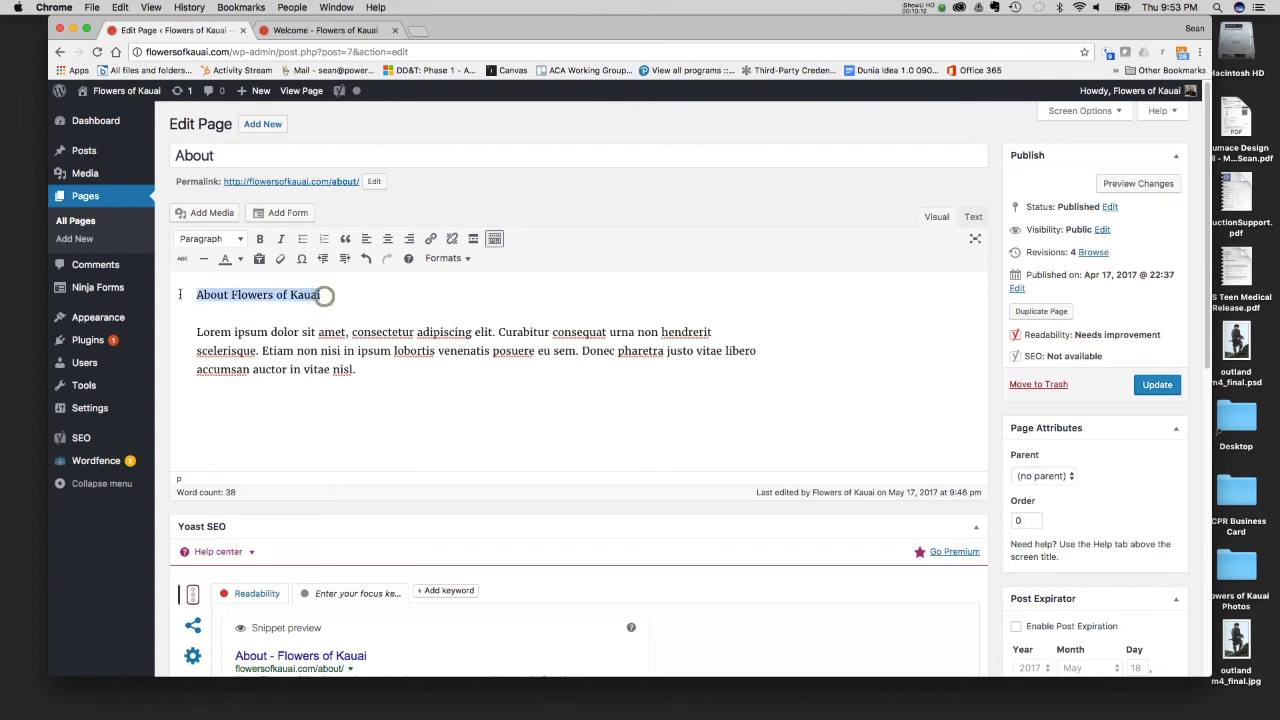
click(222, 238)
click(235, 288)
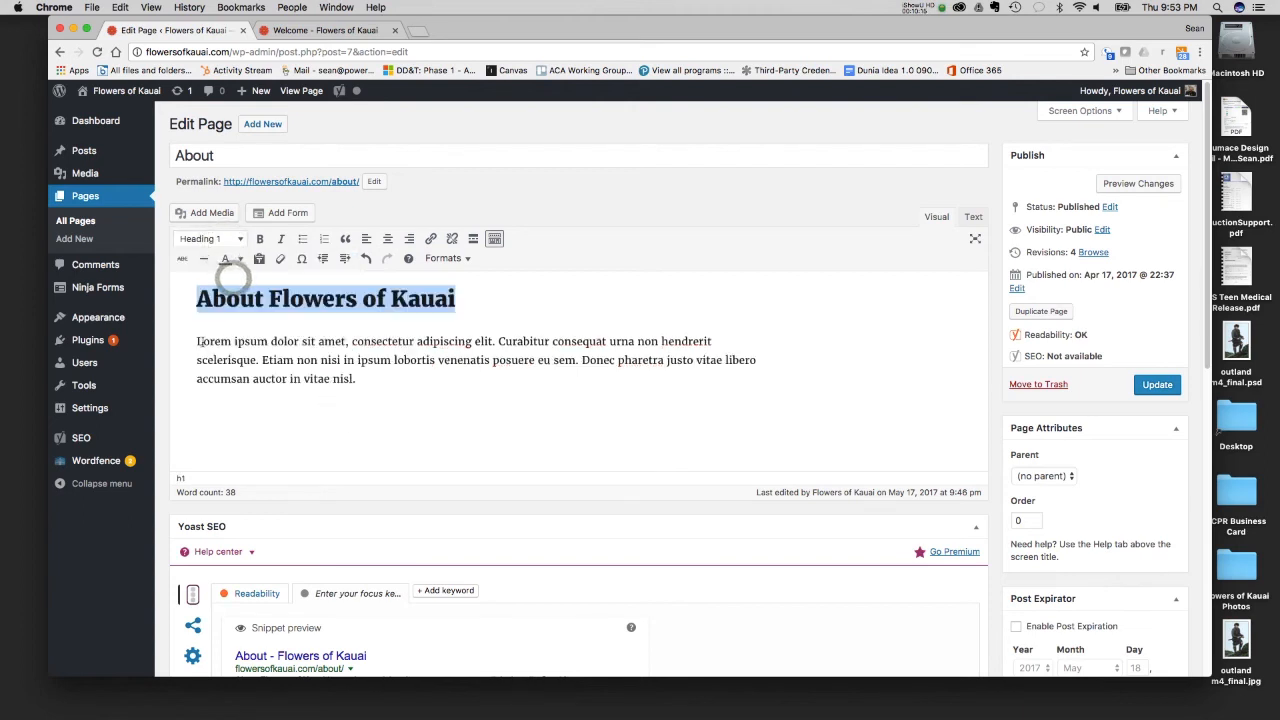
- Insert the white hibiscus image IMG_0349-1.jpg from the media library before the About heading and align it right
click(190, 298)
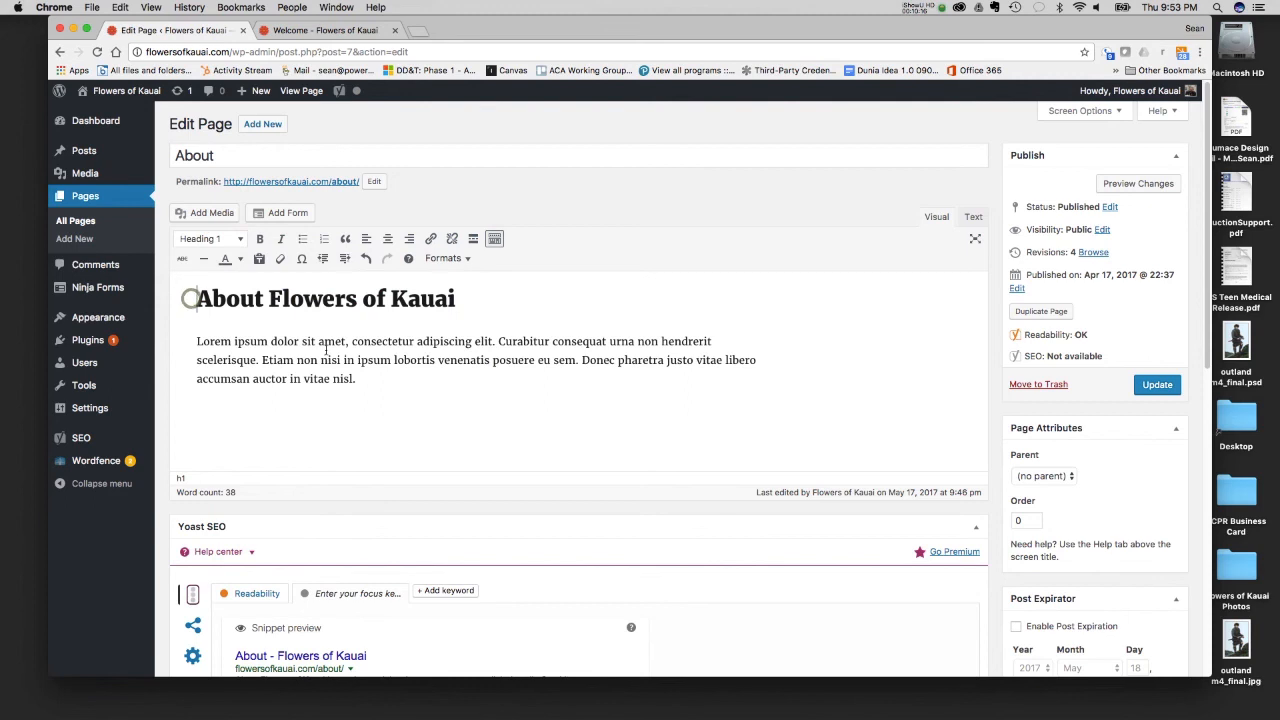
click(212, 217)
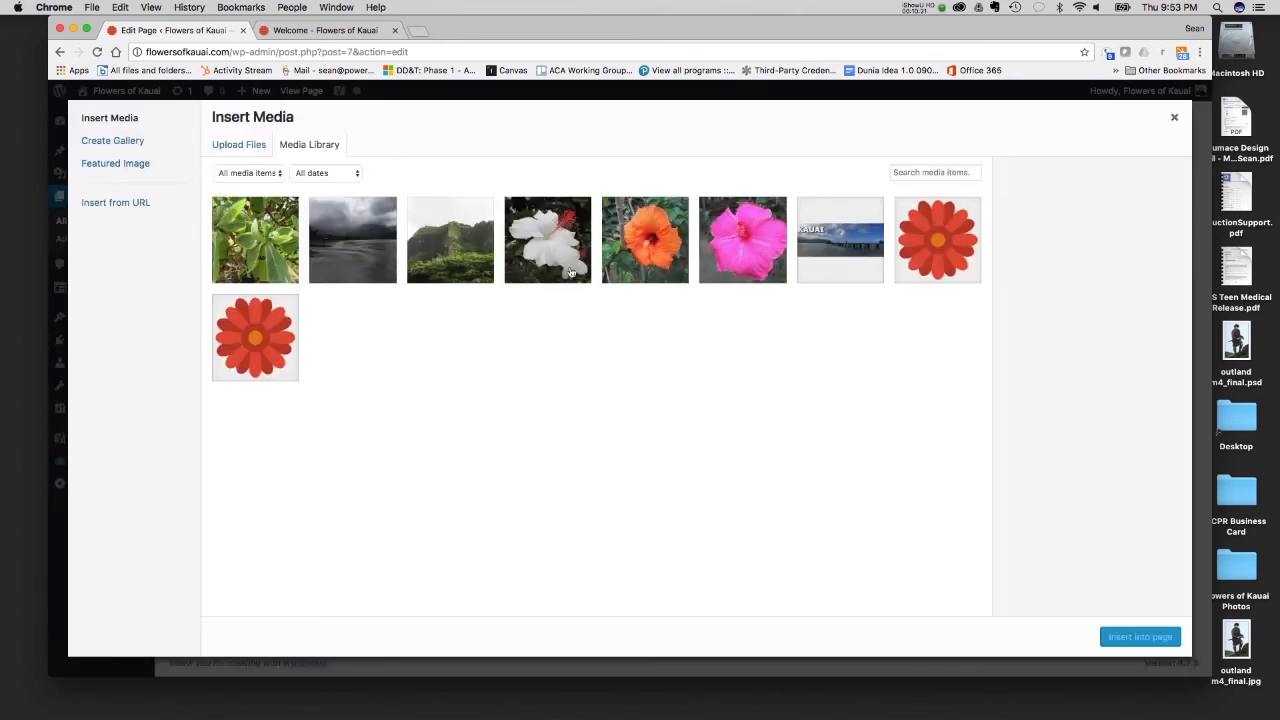
click(554, 254)
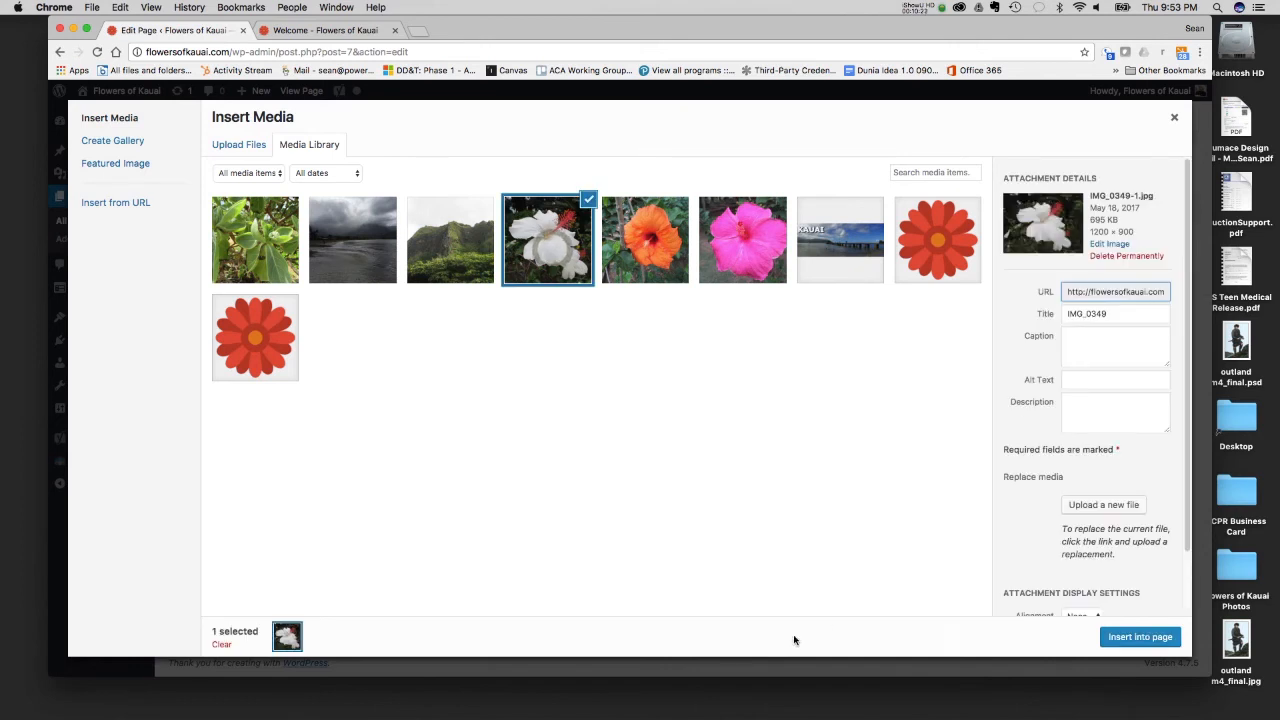
click(1140, 637)
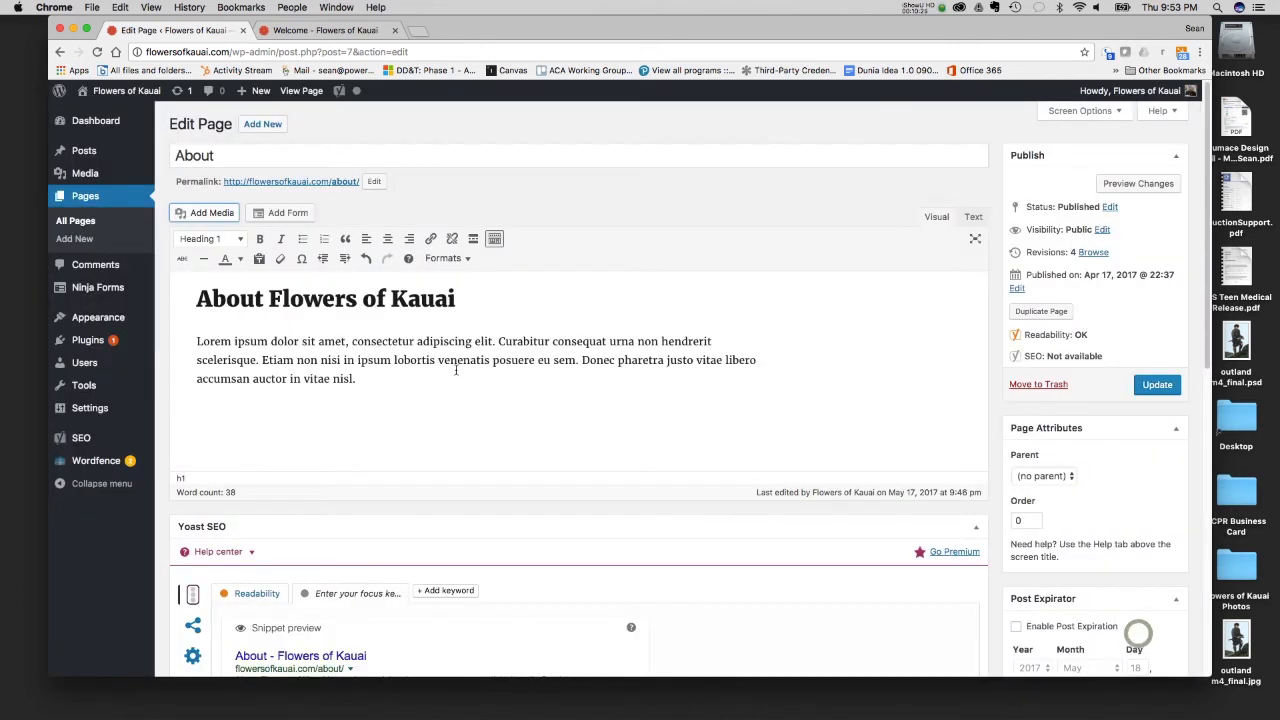
click(350, 359)
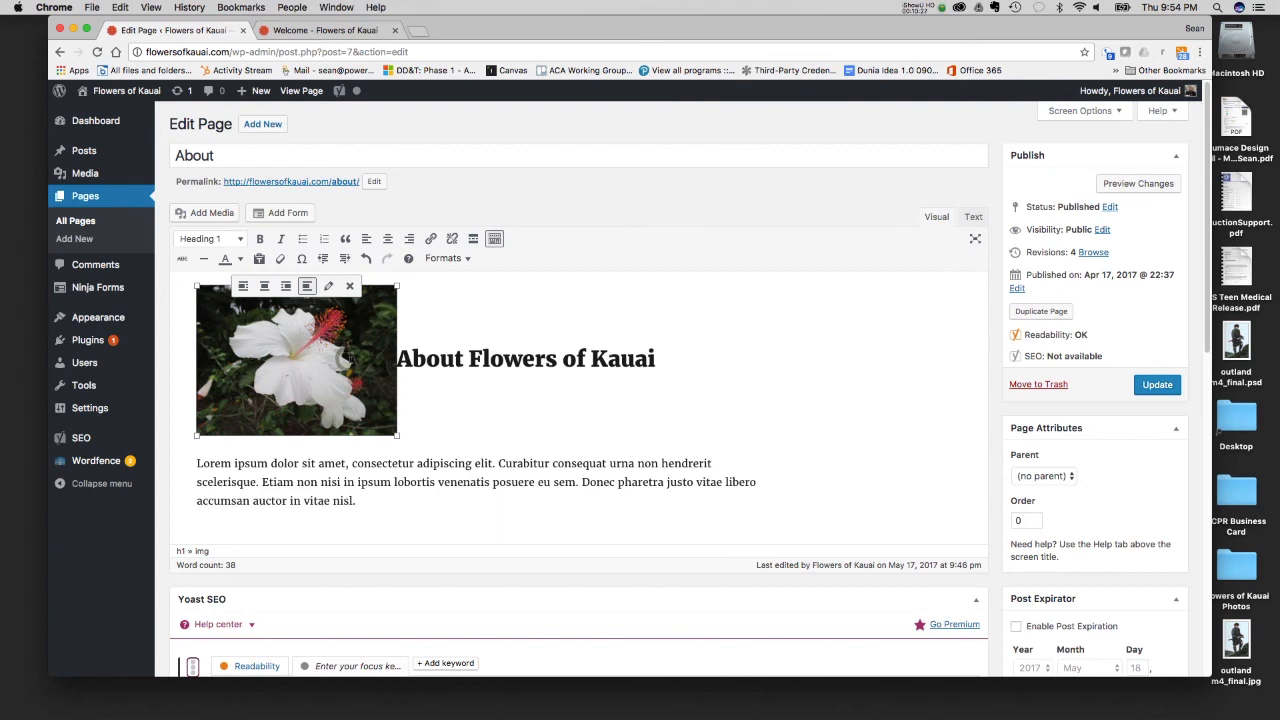
click(285, 286)
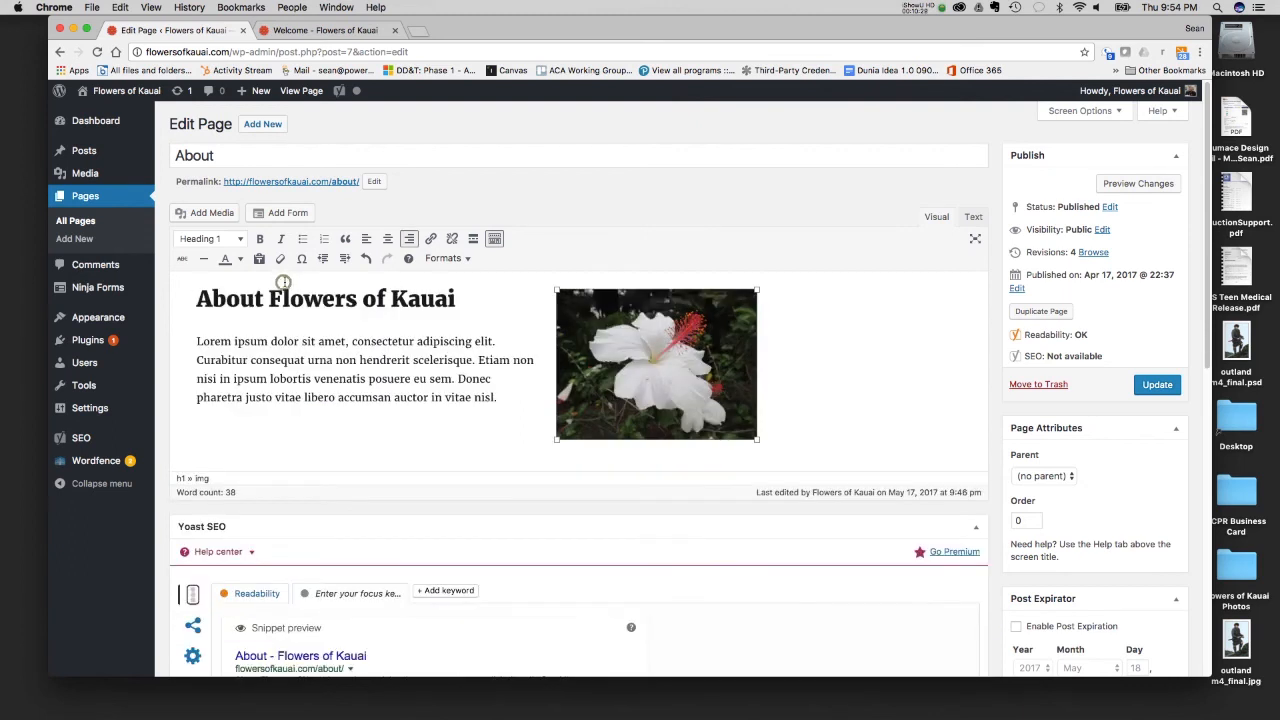
click(423, 410)
- Link the white hibiscus image to its media file and set its alternative text to "White Flower"
click(684, 375)
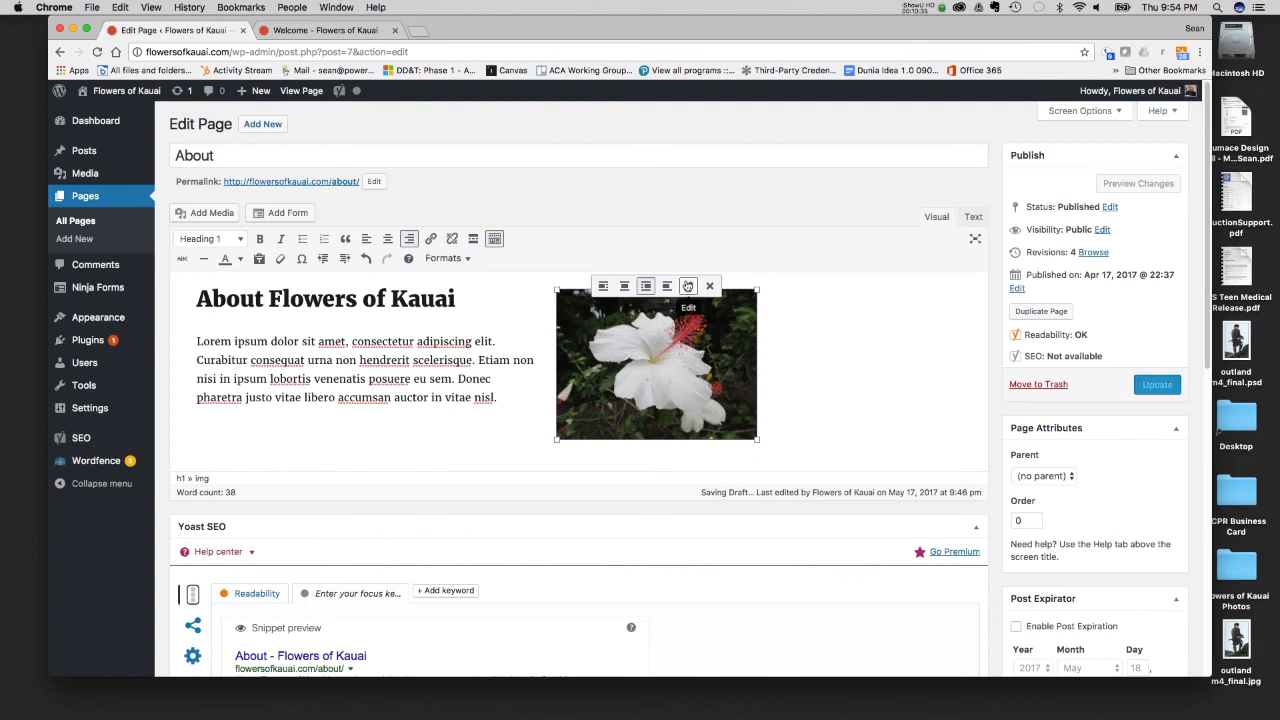
click(688, 286)
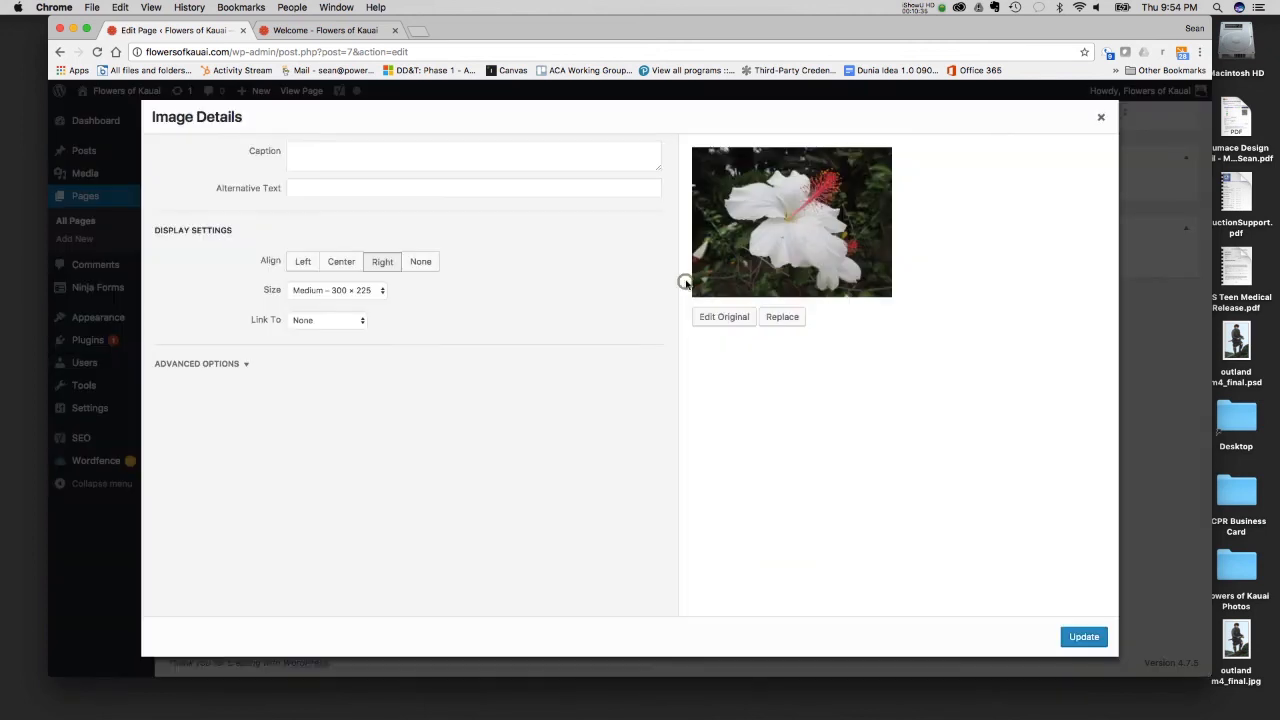
click(300, 320)
click(315, 289)
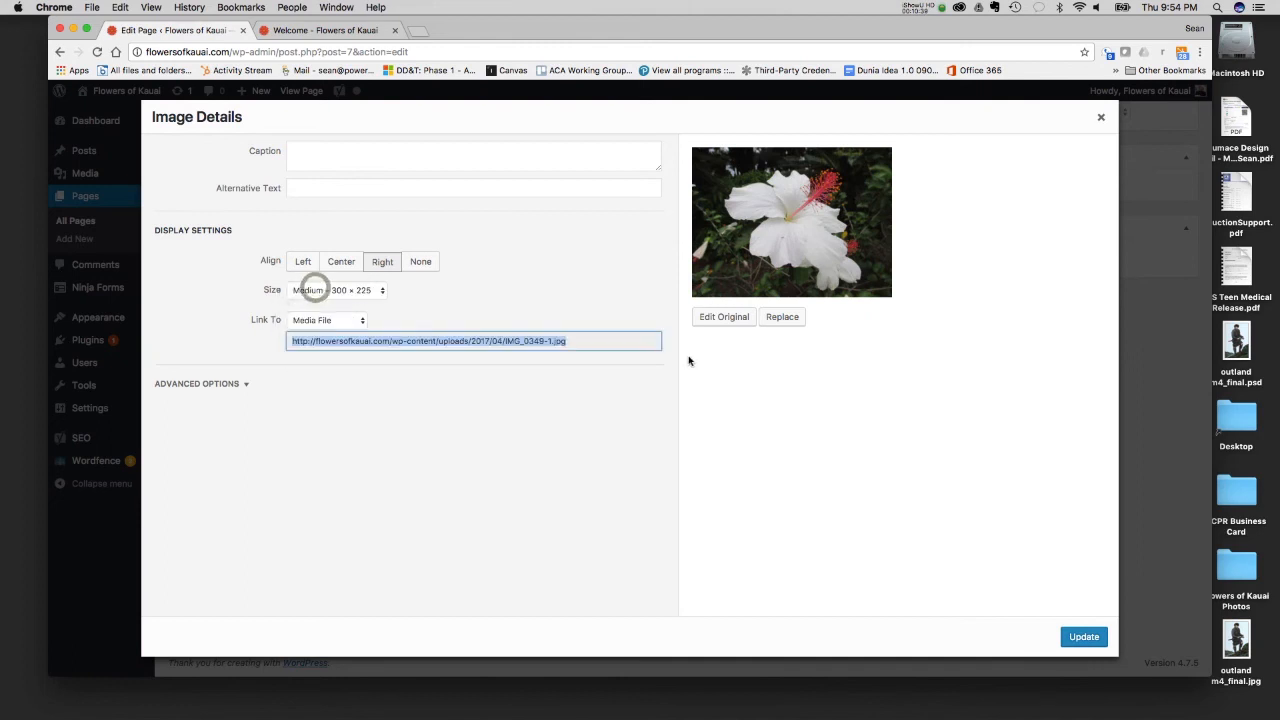
click(318, 187)
text(White Flower)
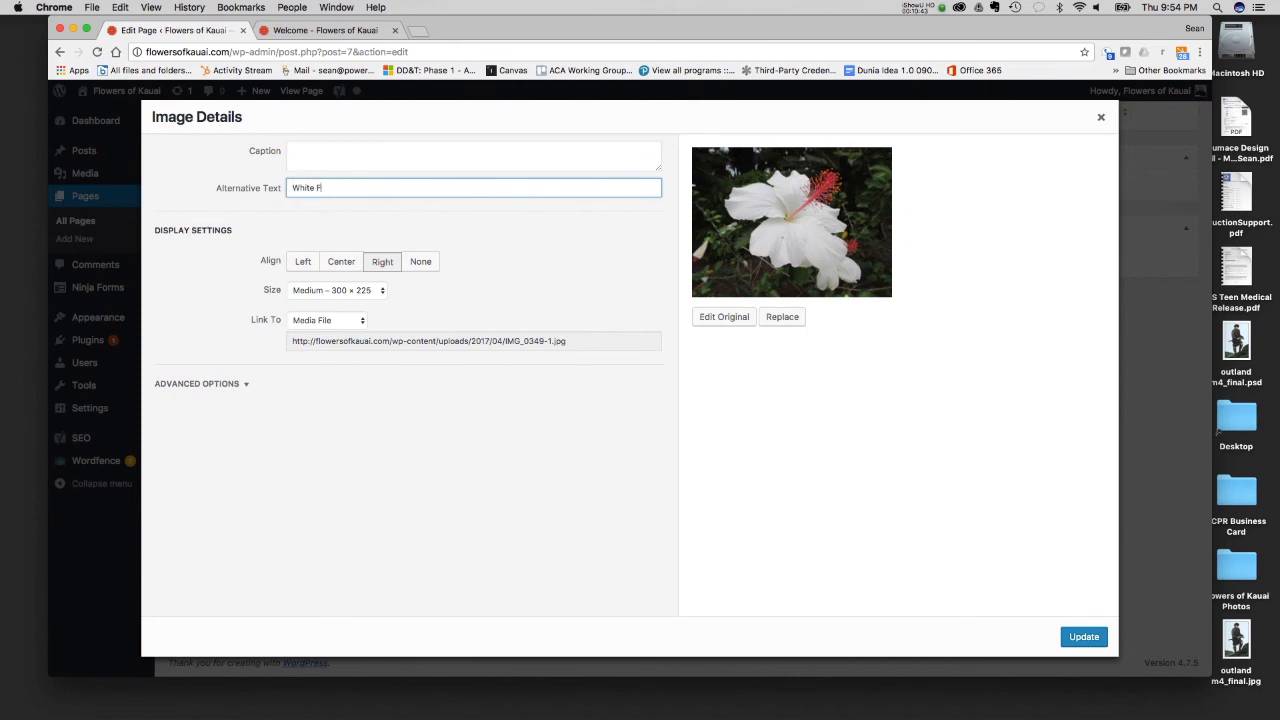
click(1080, 637)
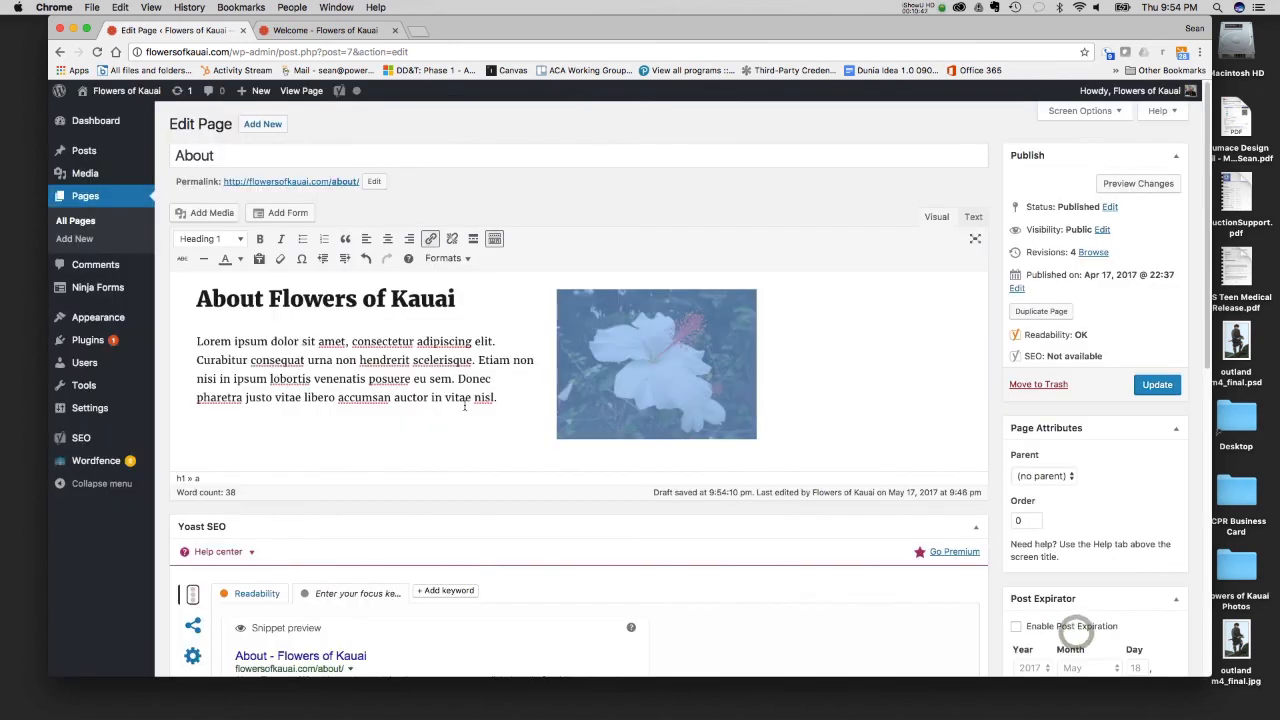
- Set the meta description to "All about the Flowers of Kauai. We are a site that tracks all of the flowers and other plants that grow on Kauai."
scroll(463, 405, down, 5)
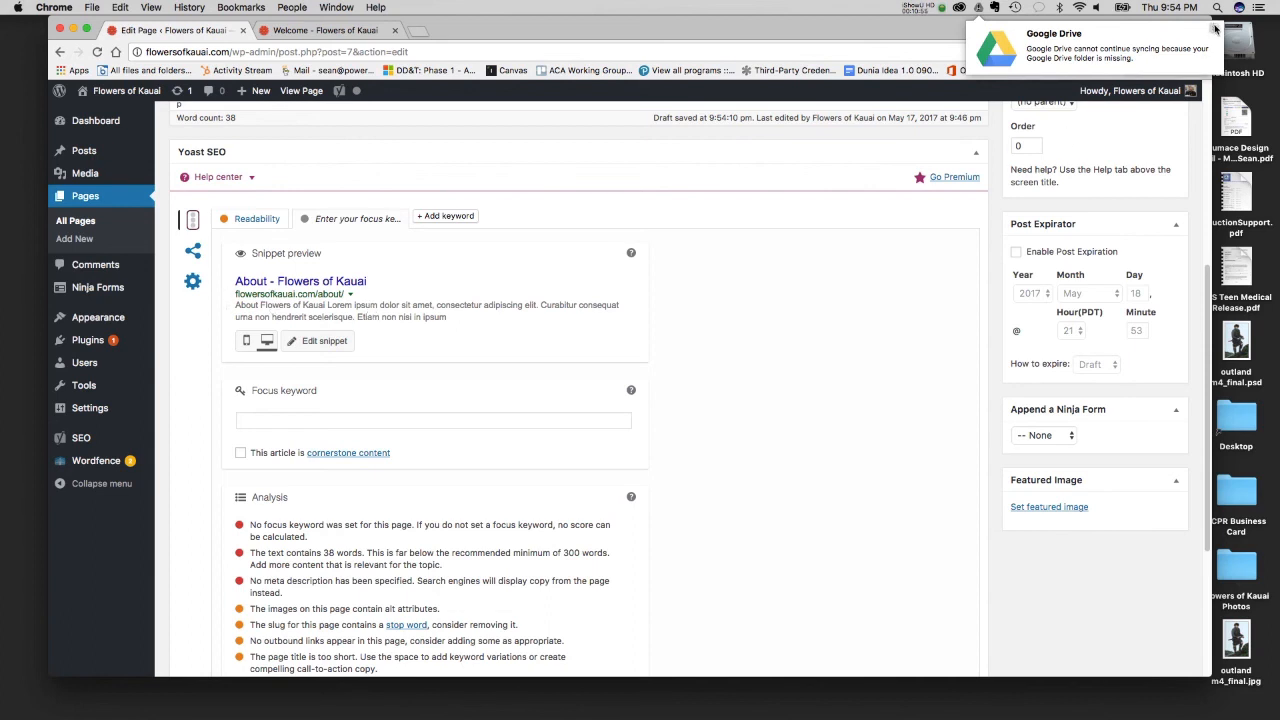
click(373, 312)
click(412, 271)
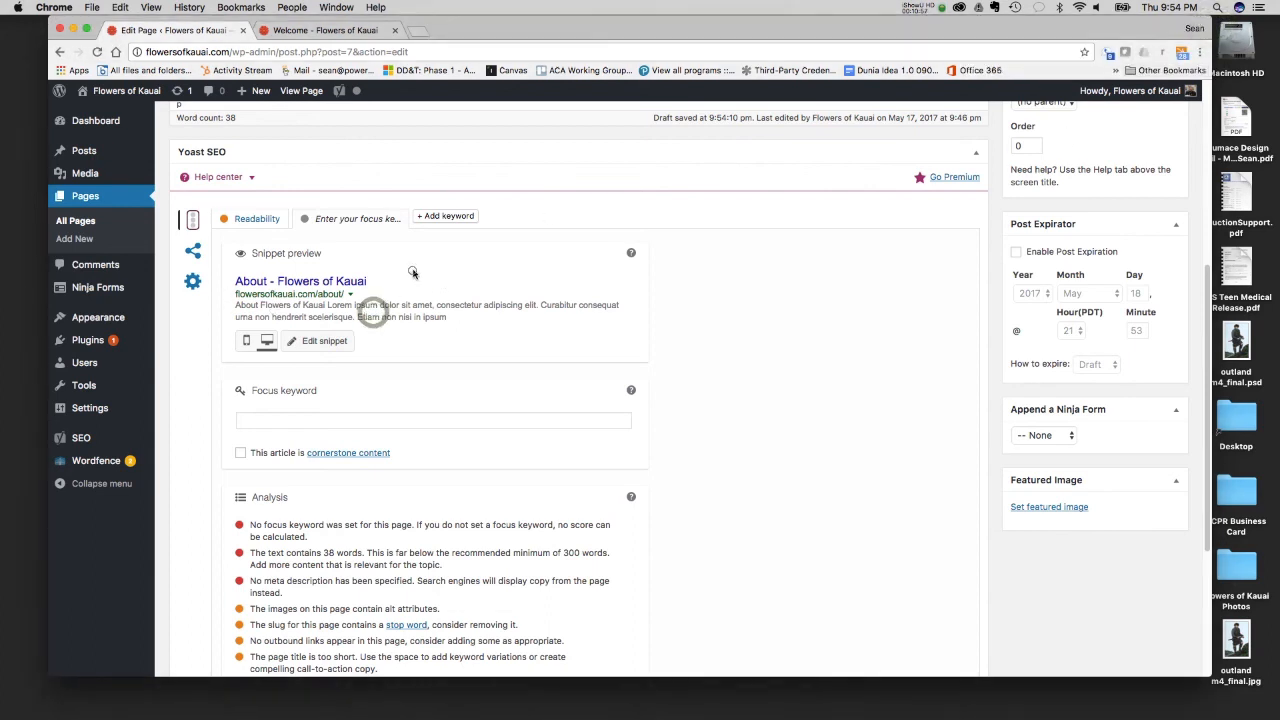
click(370, 292)
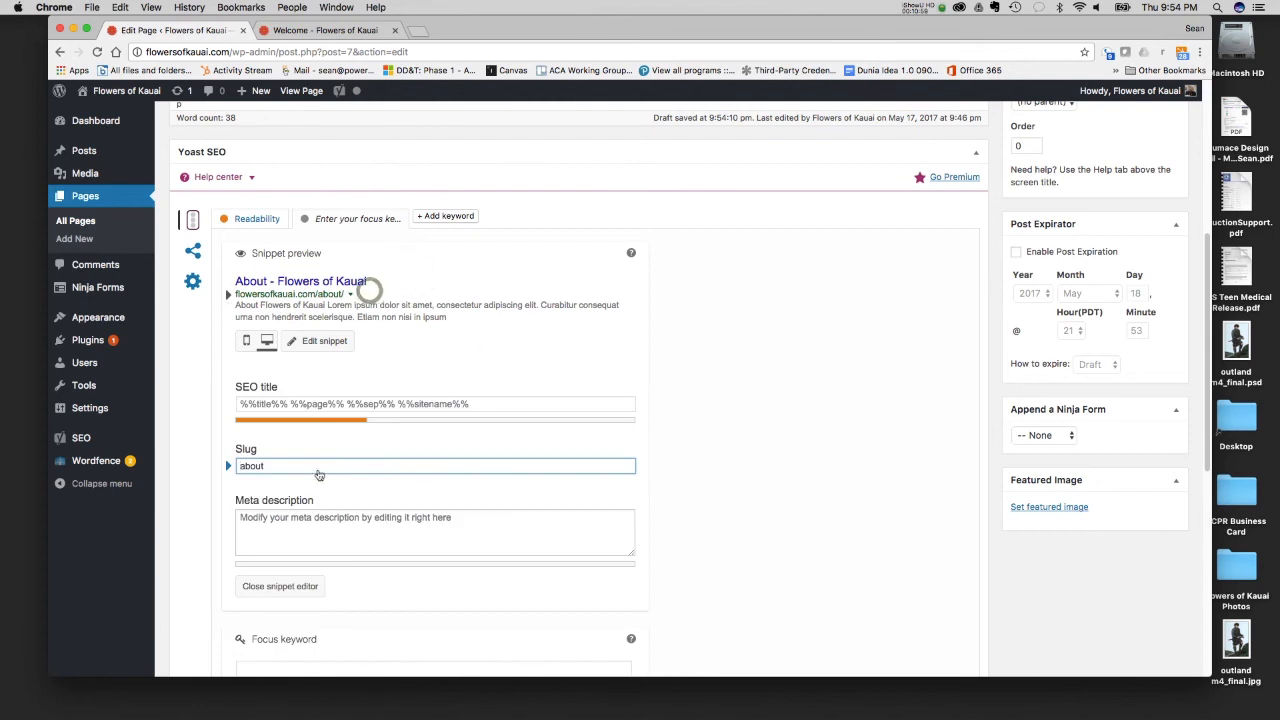
click(491, 517)
text(A)
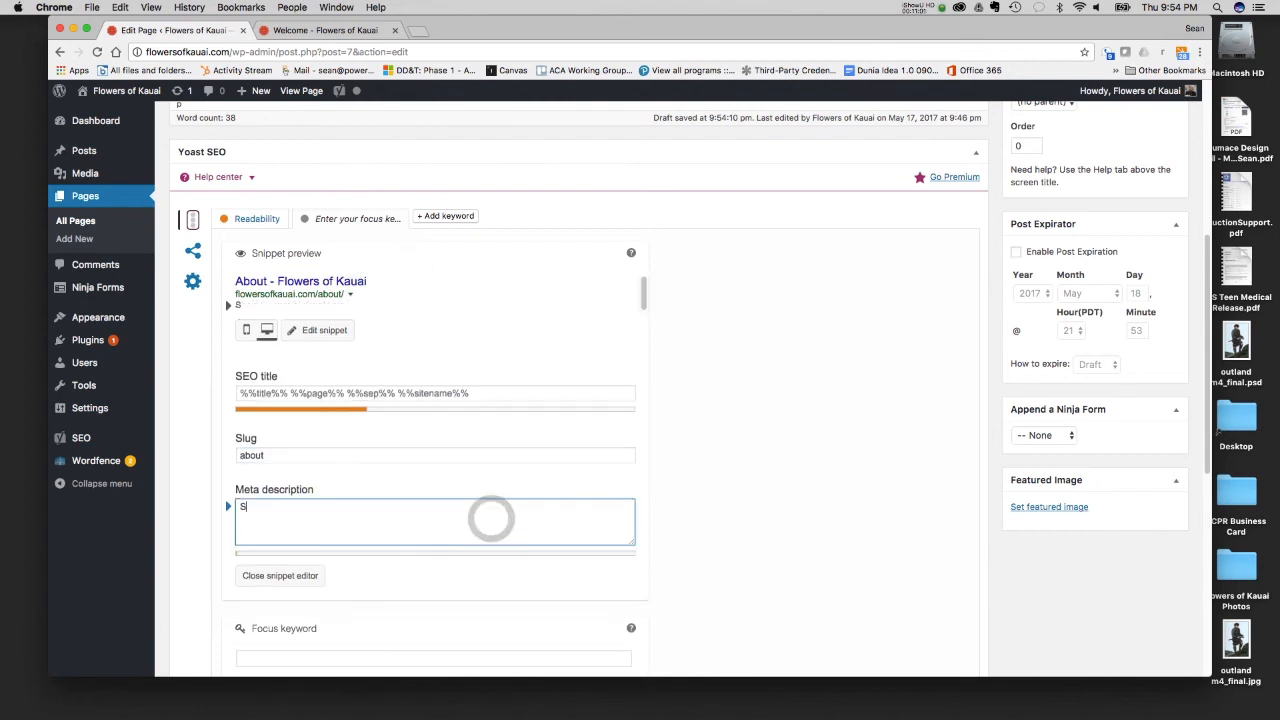
key(BackSpace)
text(All about )
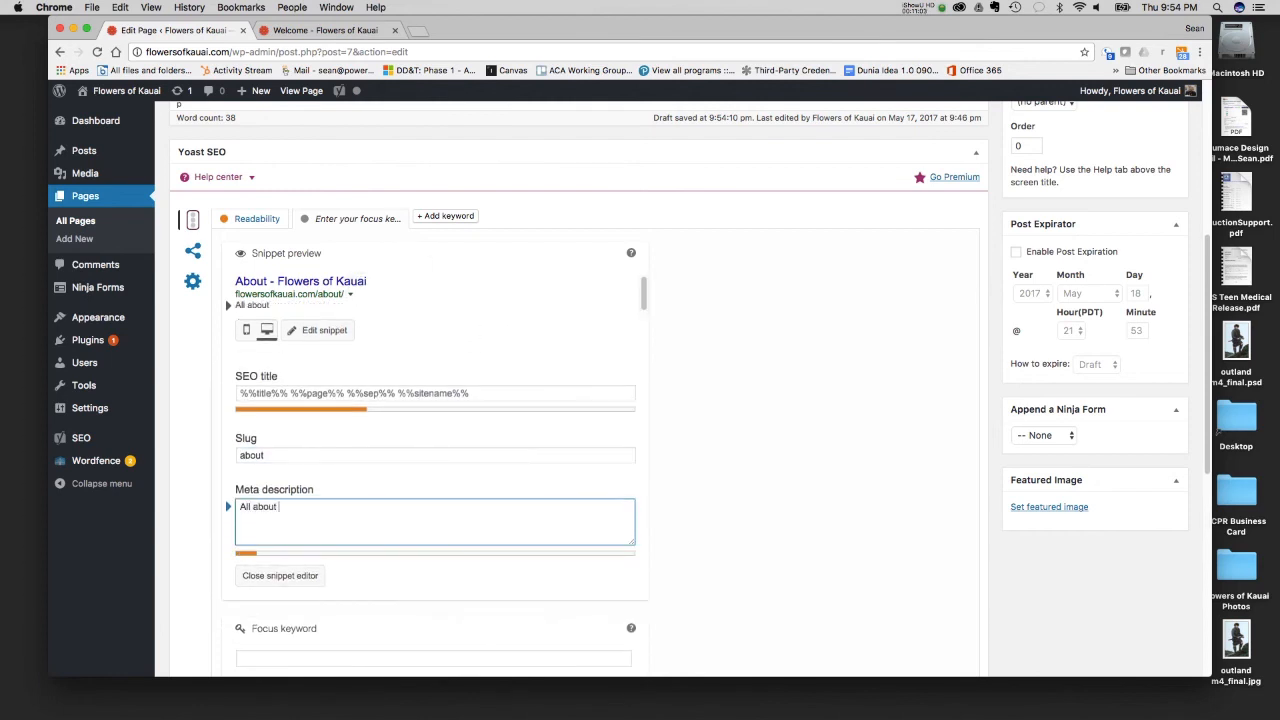
text(the Flowers of Kauai)
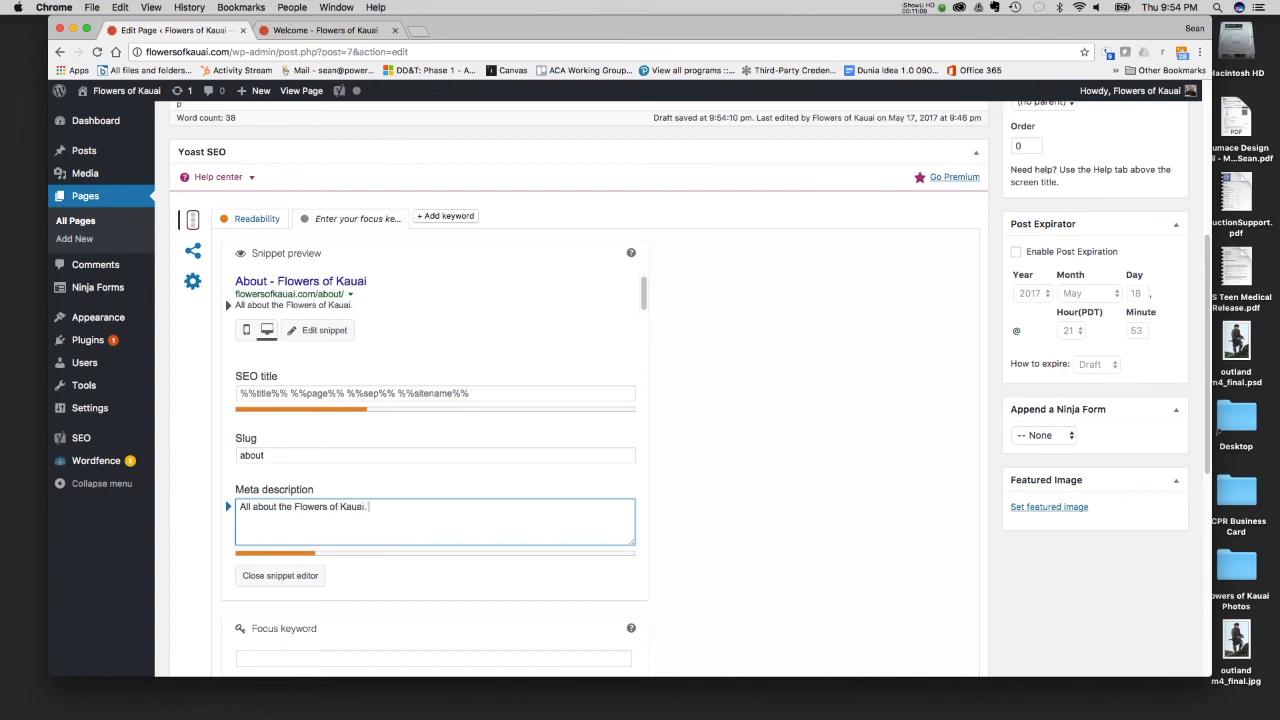
text(. We are a site that tr)
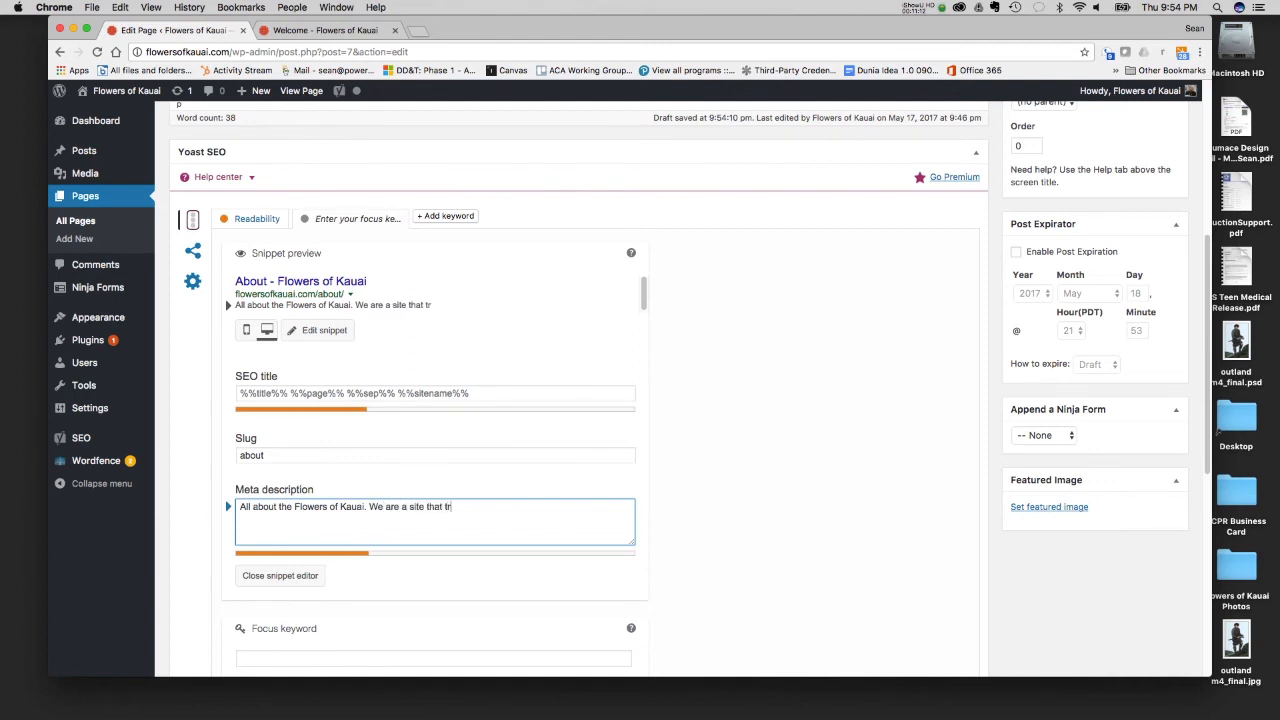
text(acks all of the flowers and other )
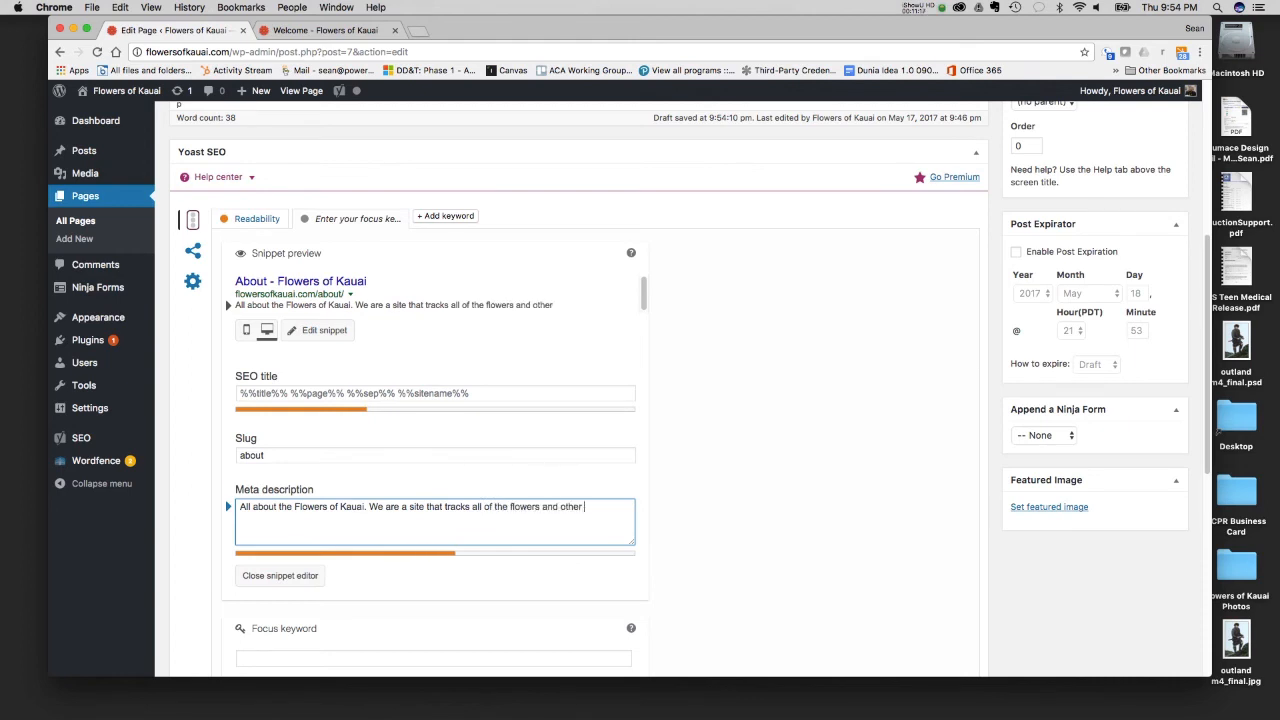
text(plants that grow on Kauai.)
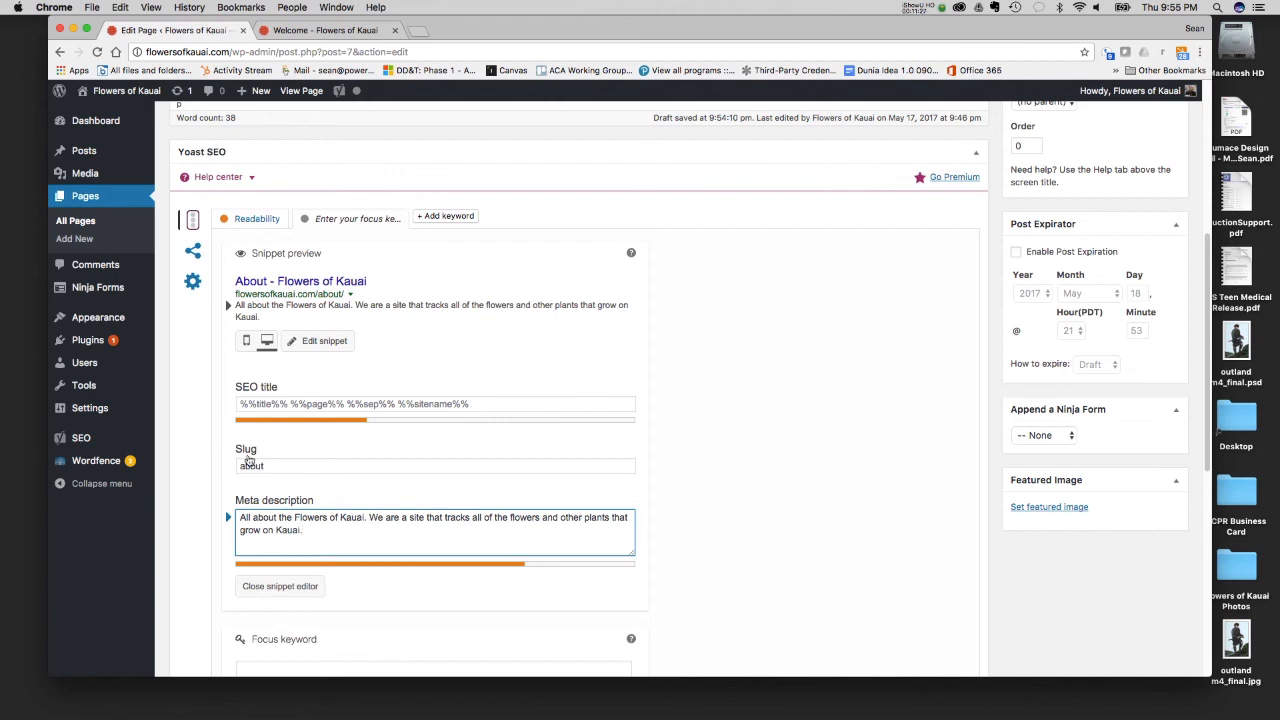
- Set the About page's focus keyword to "Kauai" and mark the article as cornerstone content
scroll(335, 520, down, 1)
scroll(305, 584, down, 1)
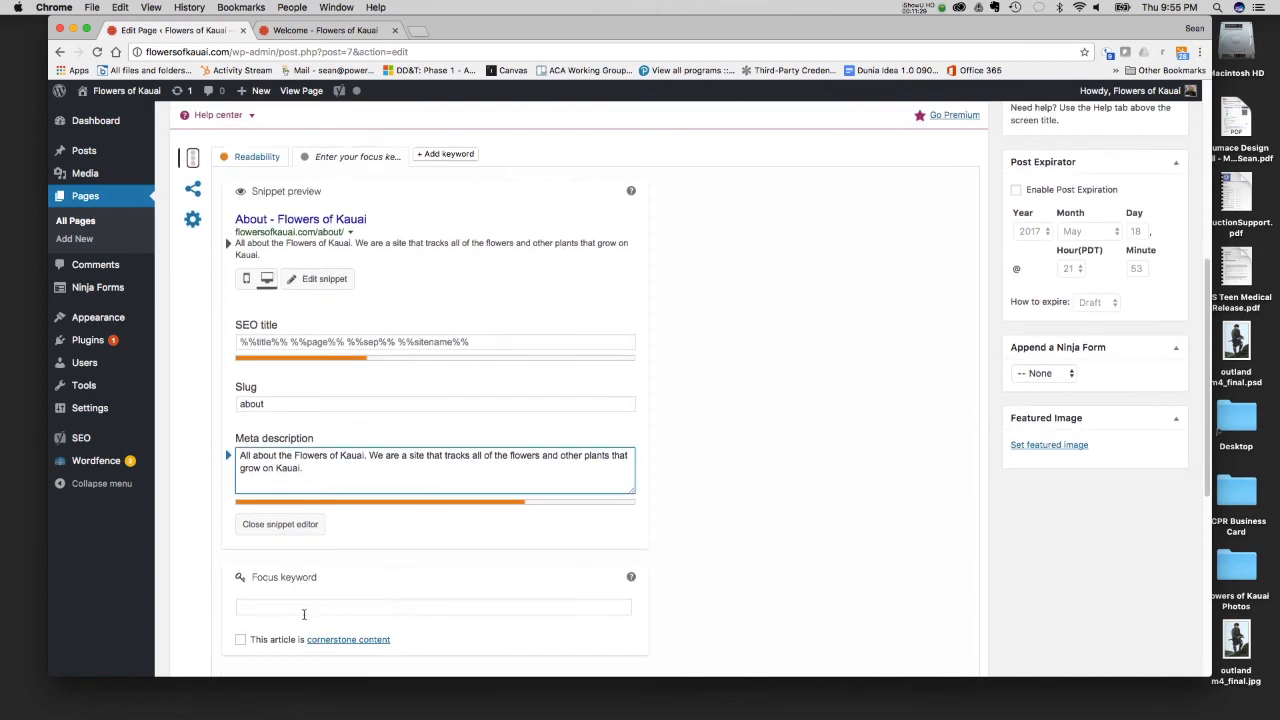
click(305, 607)
text(Kauai)
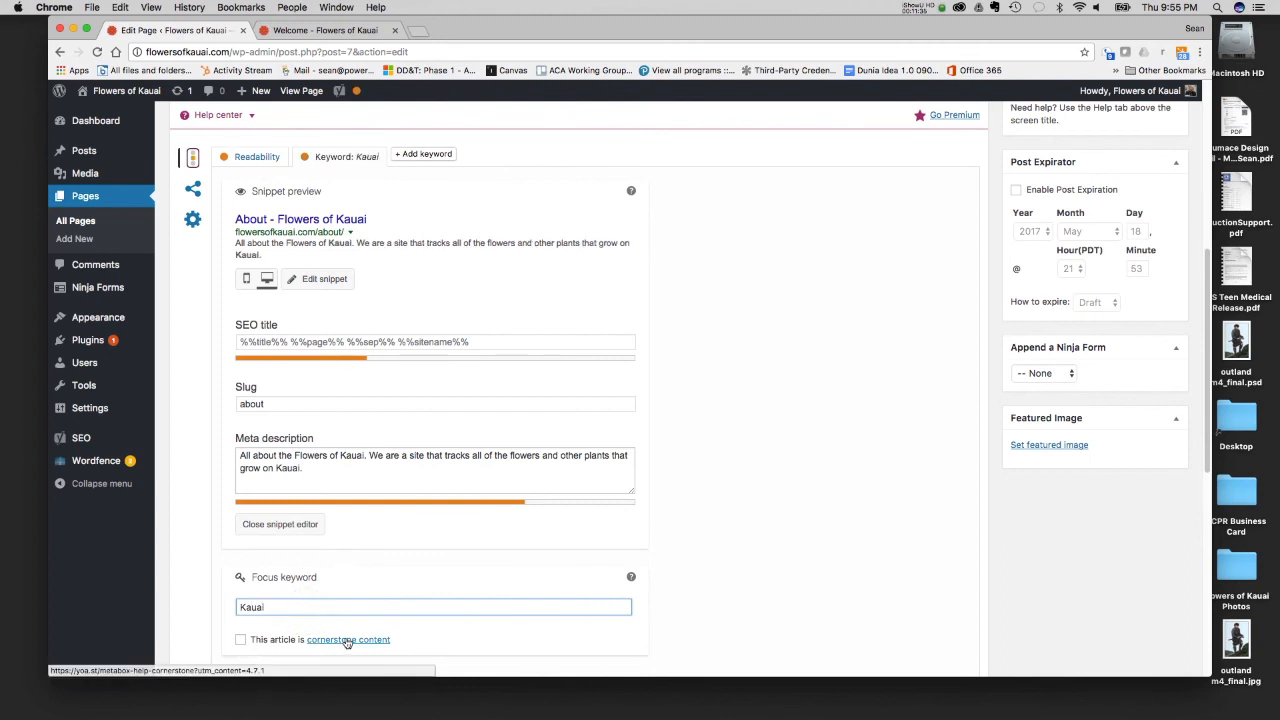
click(240, 640)
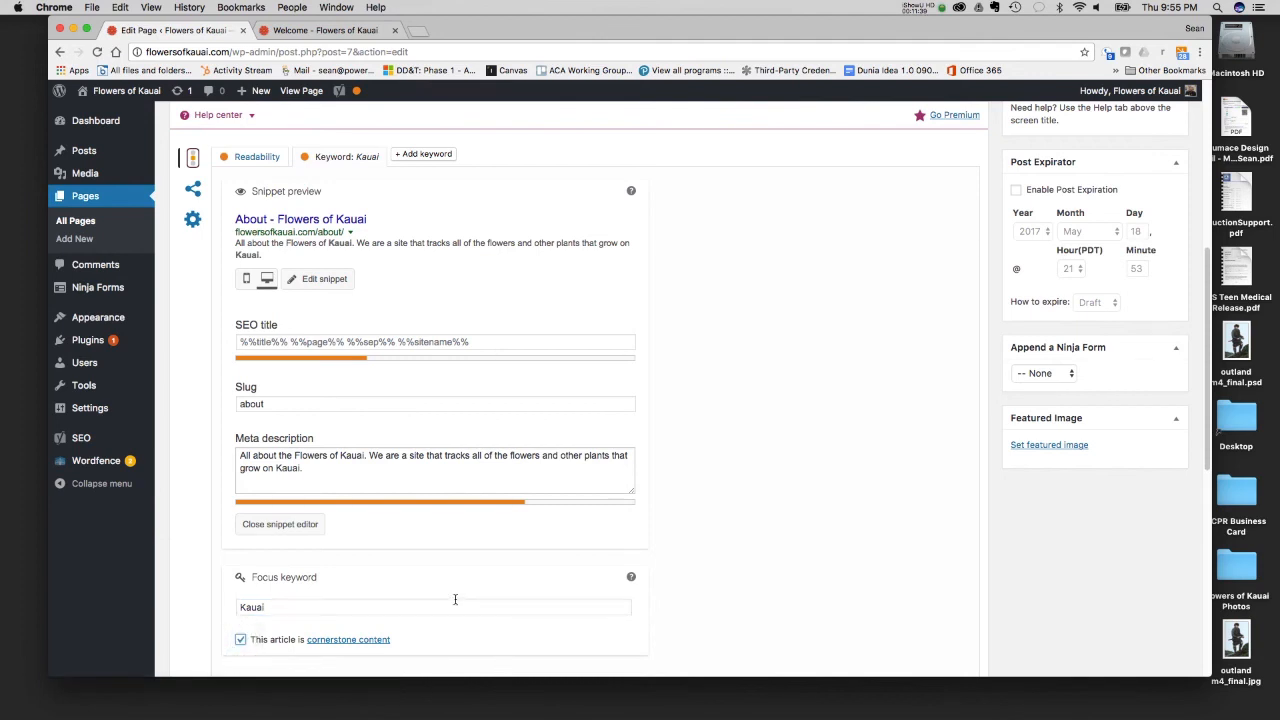
- Review the About page's content and SEO settings, and publish the updated page
scroll(550, 302, up, 5)
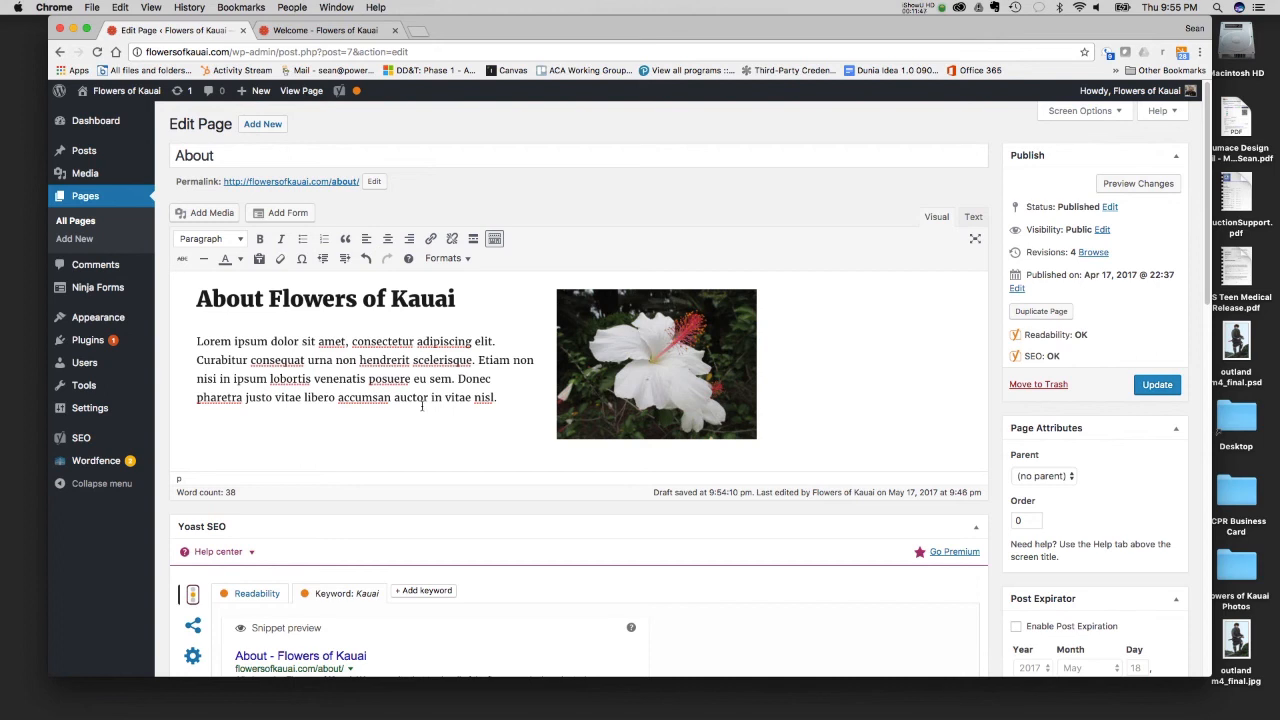
scroll(422, 405, down, 10)
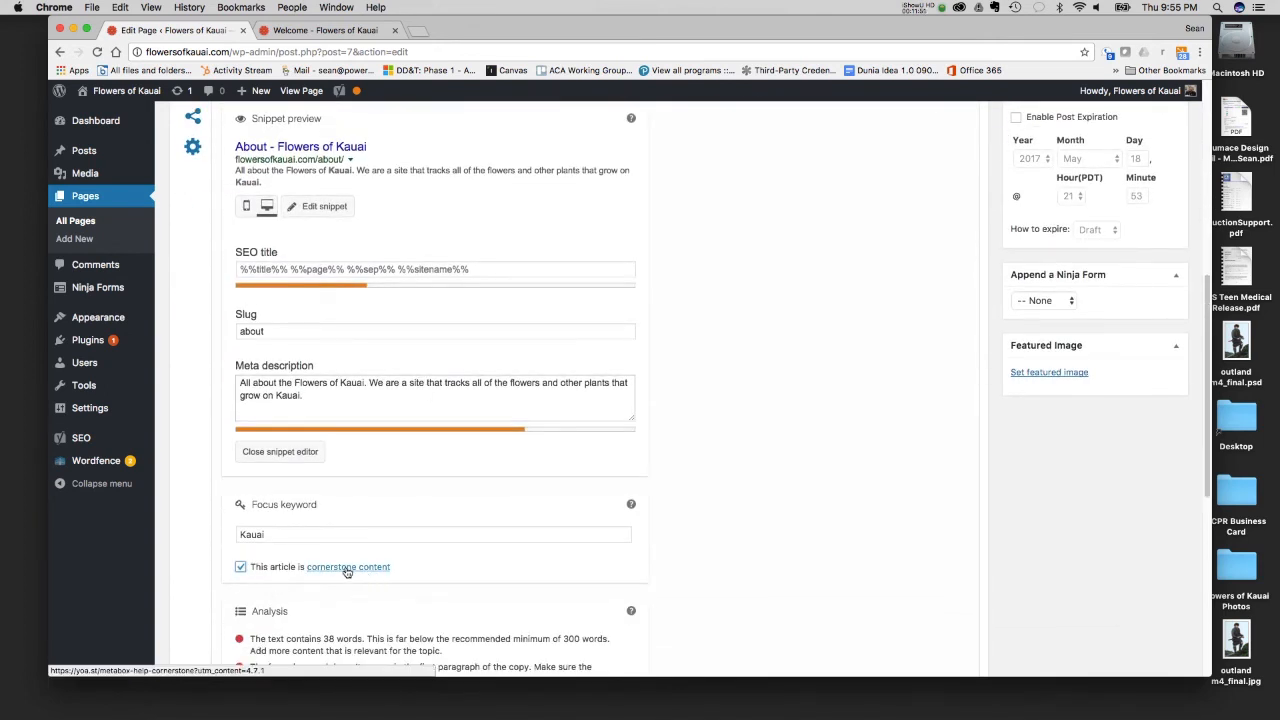
scroll(387, 443, up, 3)
scroll(387, 443, up, 3)
scroll(387, 443, down, 5)
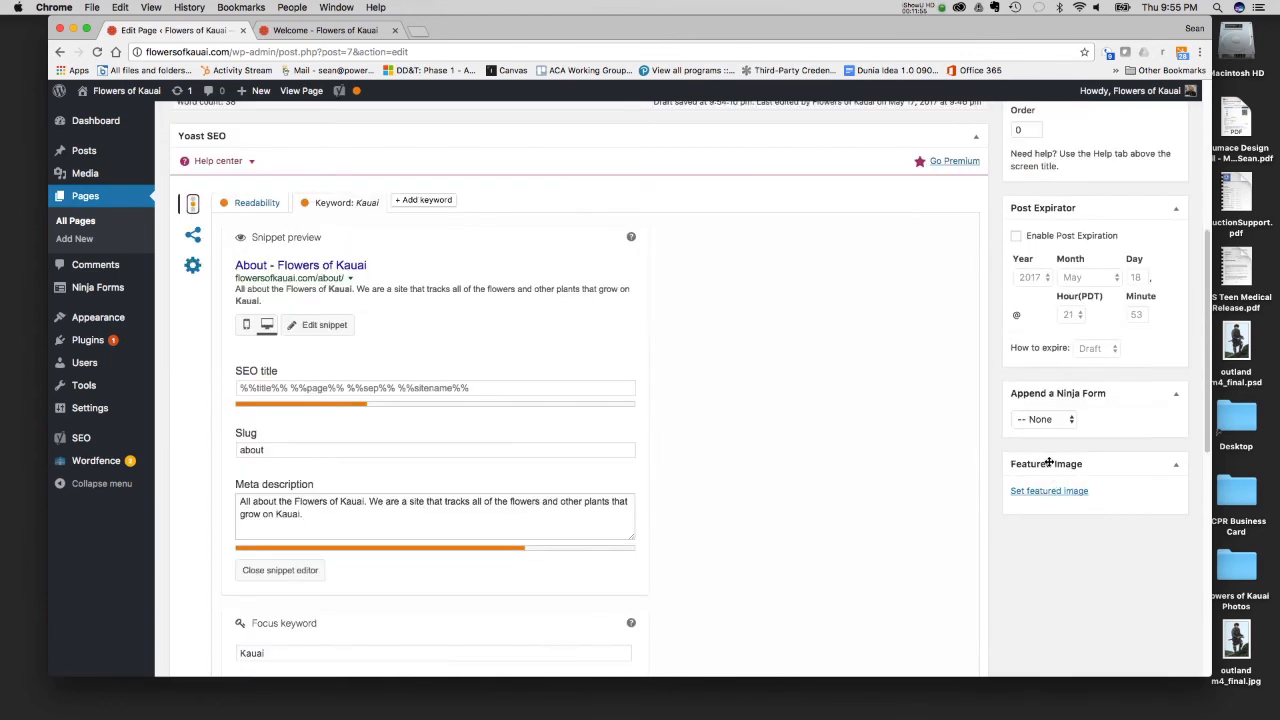
scroll(1050, 462, up, 5)
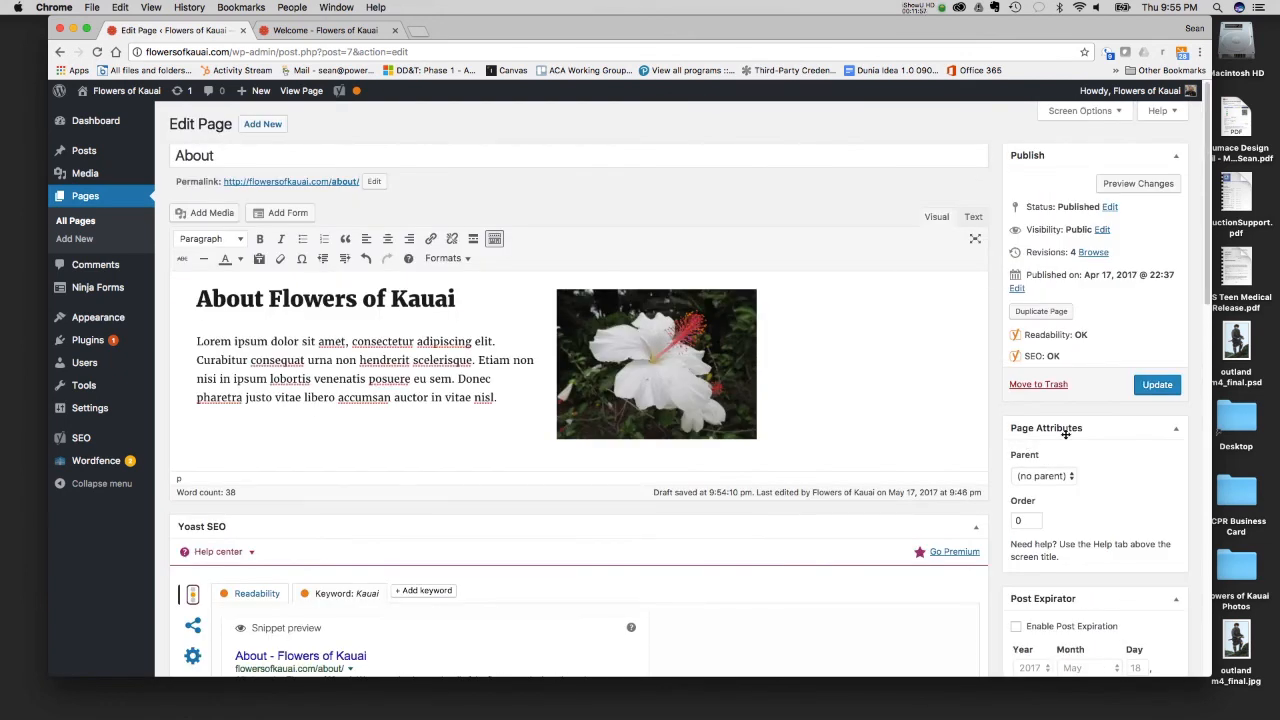
click(1158, 387)
- View the About page on the live site to check its heading, paragraph and image
click(325, 30)
mouse_move(757, 226)
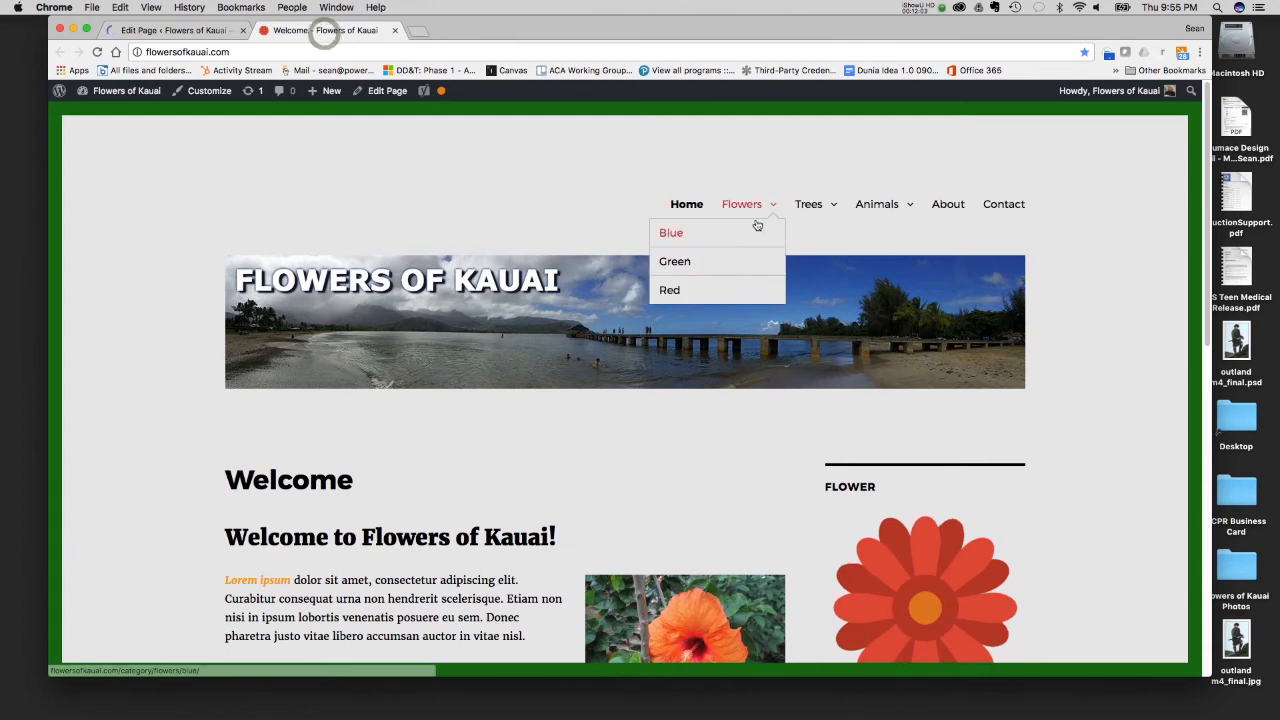
click(958, 210)
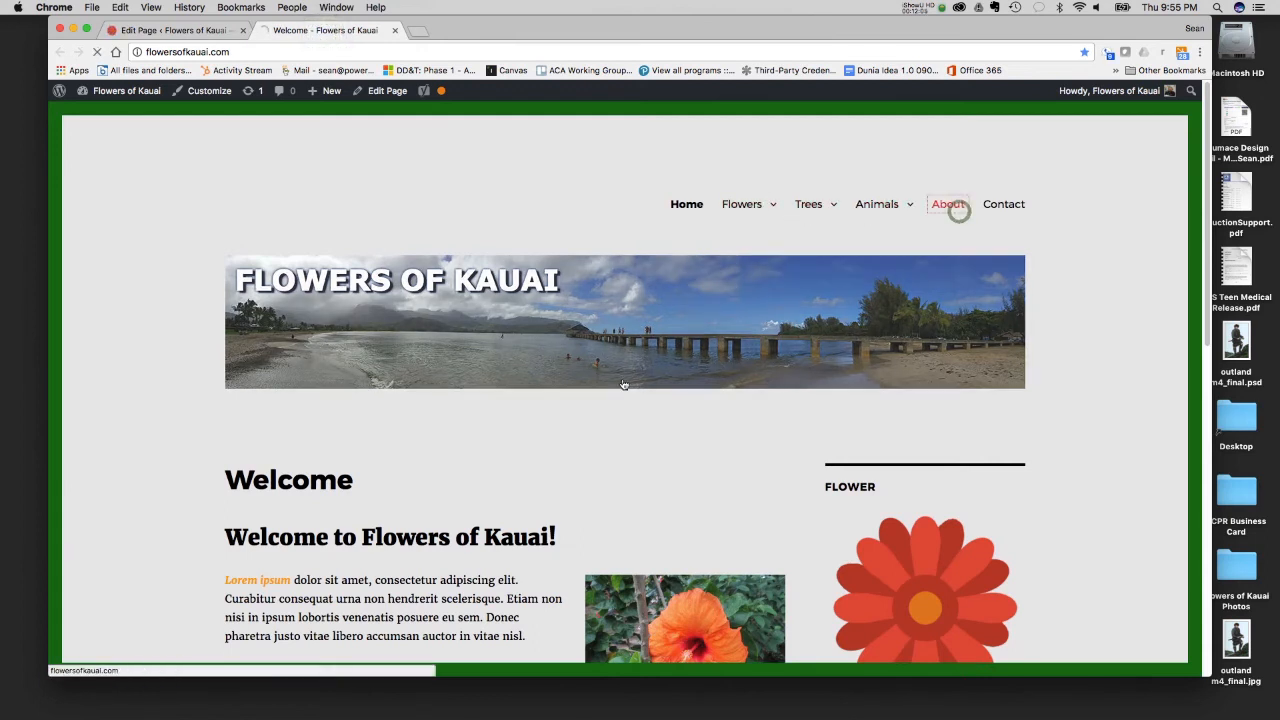
scroll(652, 388, down, 2)
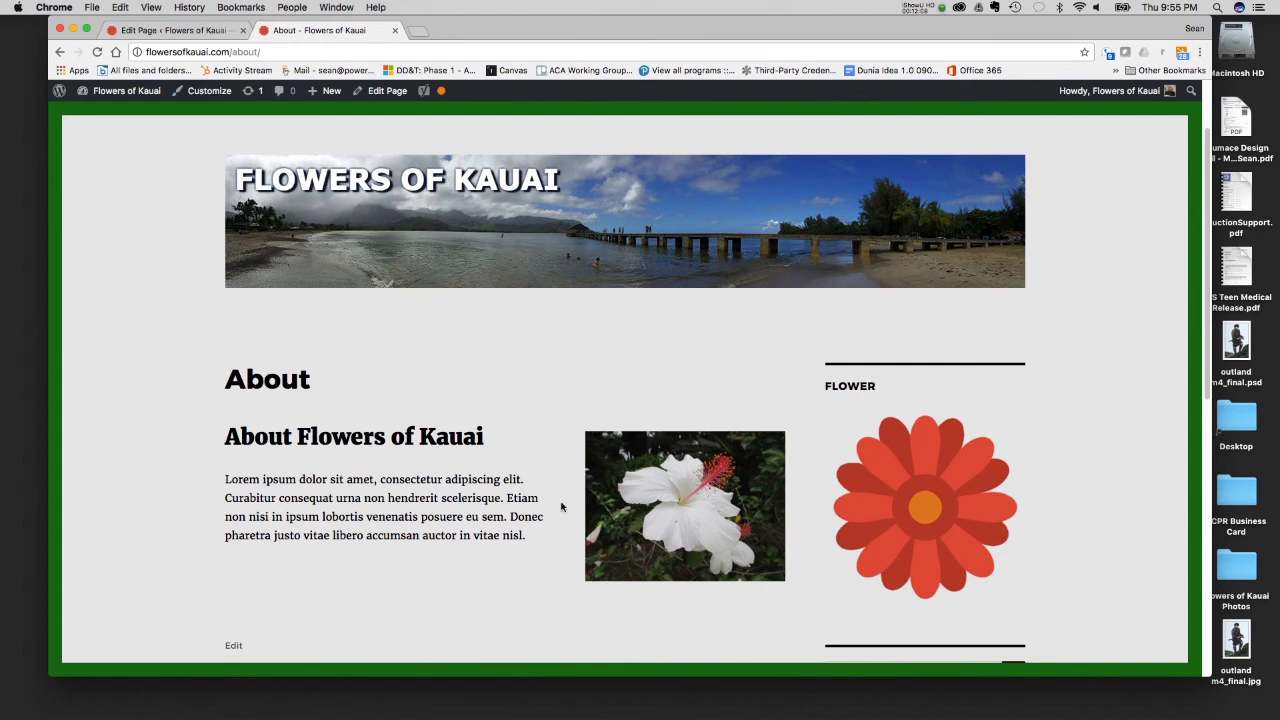
scroll(551, 506, up, 2)
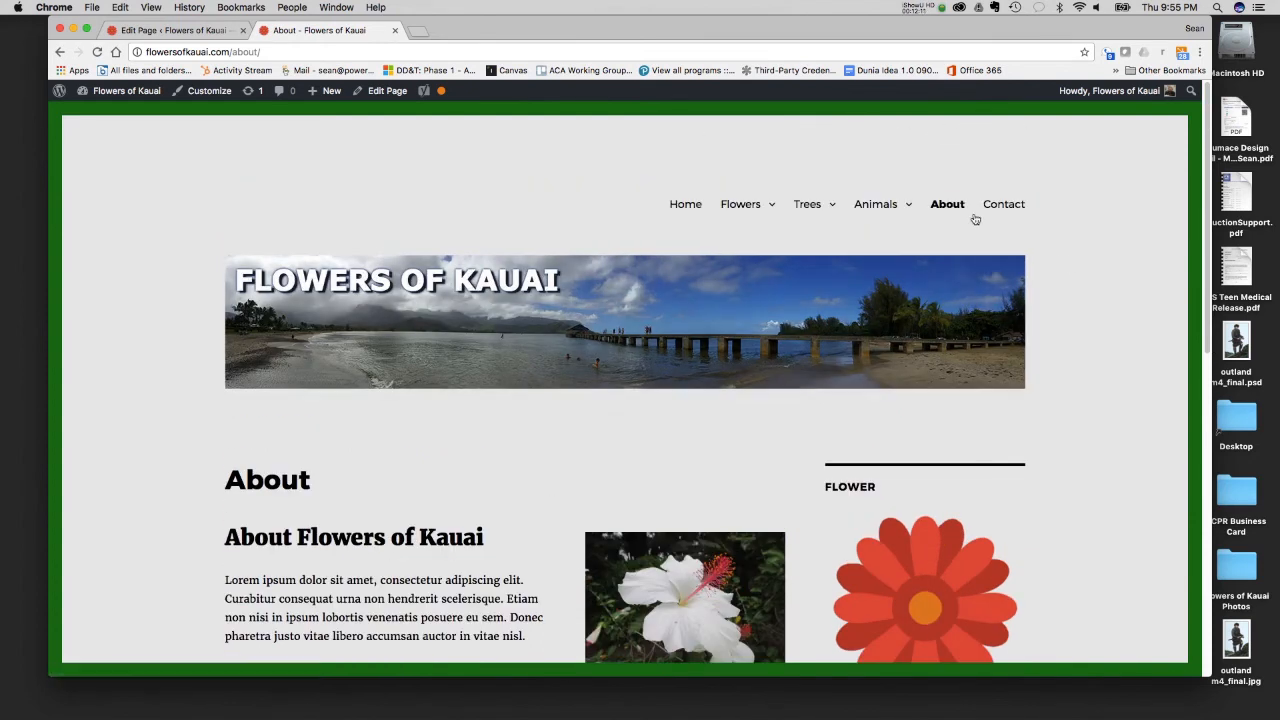
- Return to the site's admin area and open the Contact page for editing
click(157, 30)
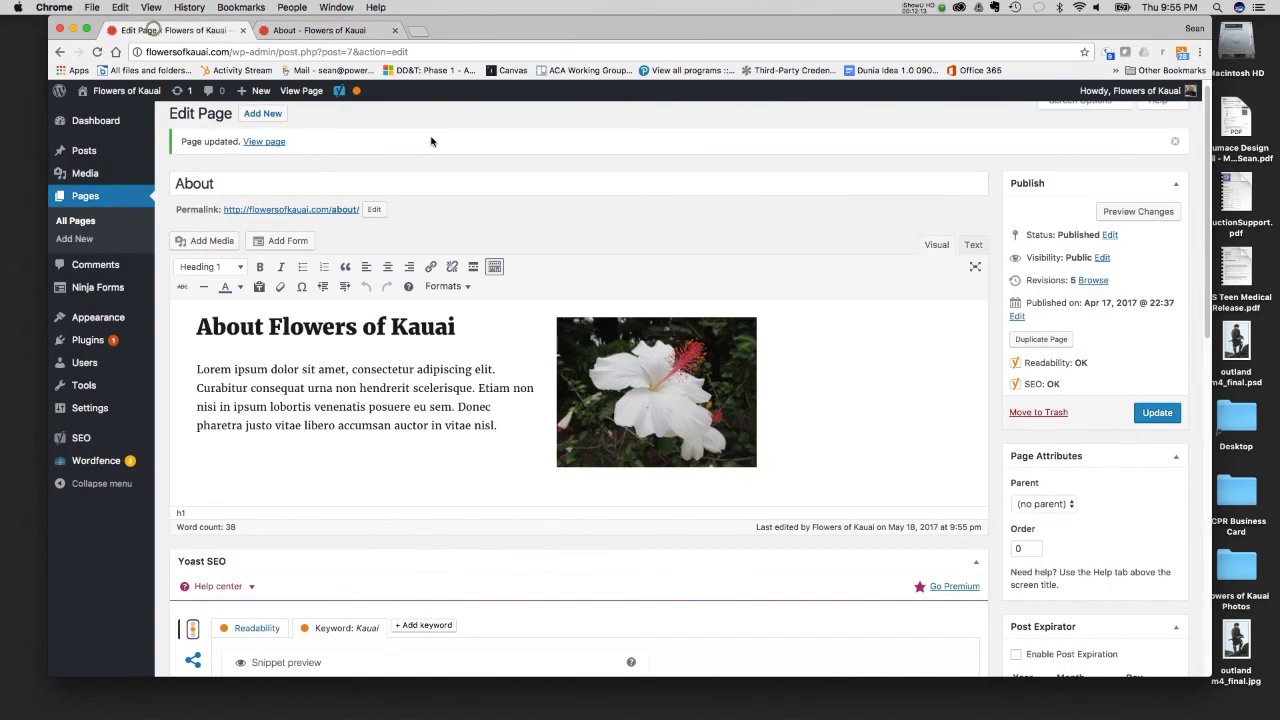
click(87, 222)
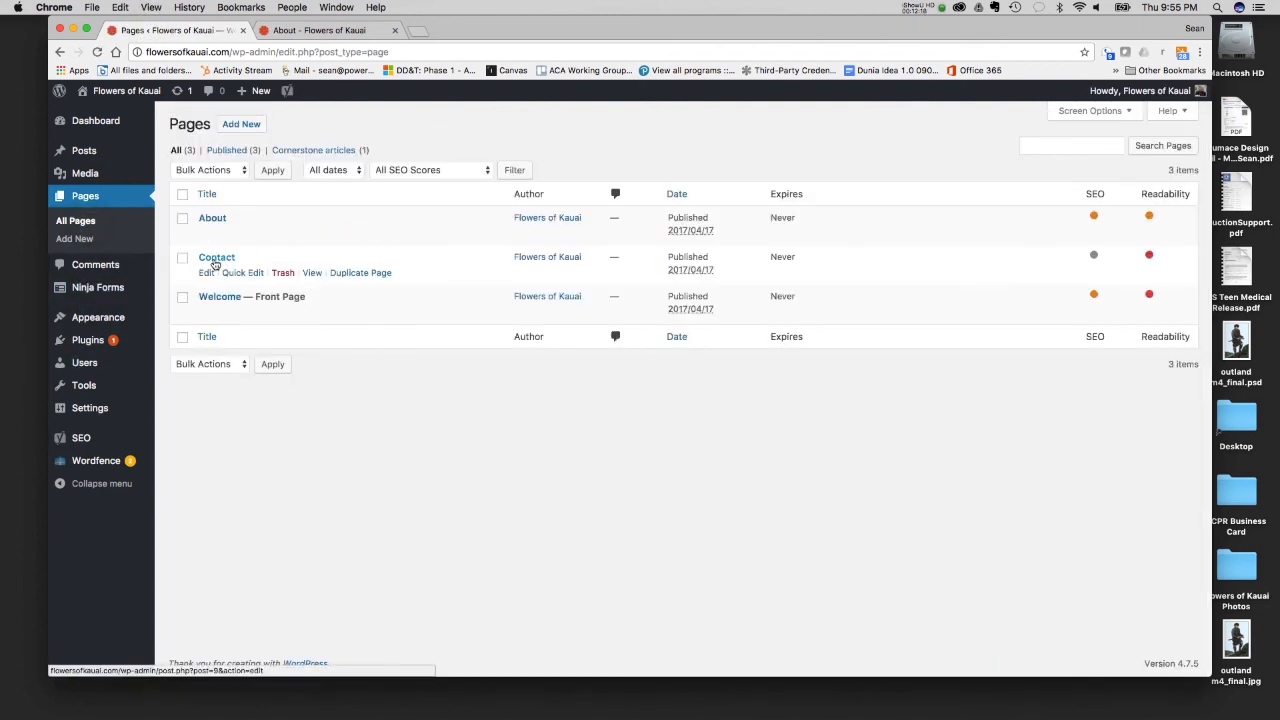
click(214, 262)
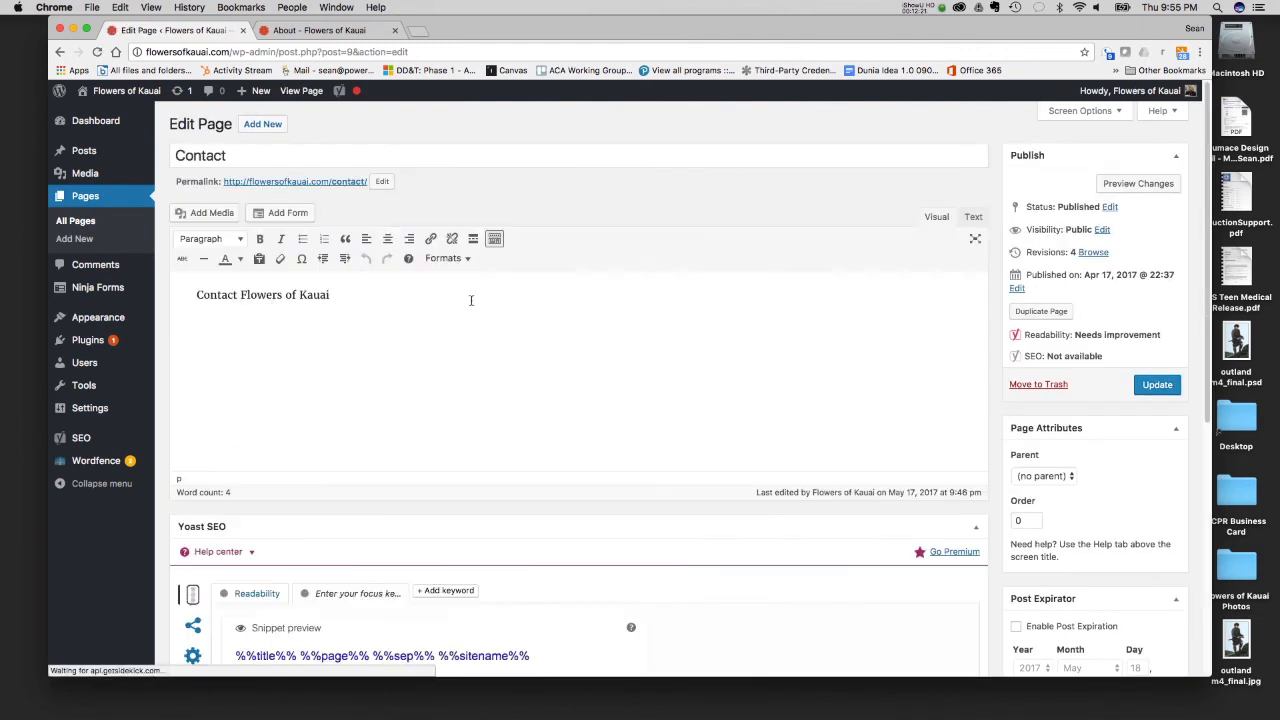
- Add a line below "Contact Flowers of Kauai" starting with "Email us at" that gives the contact e-mail address and phone number
click(403, 295)
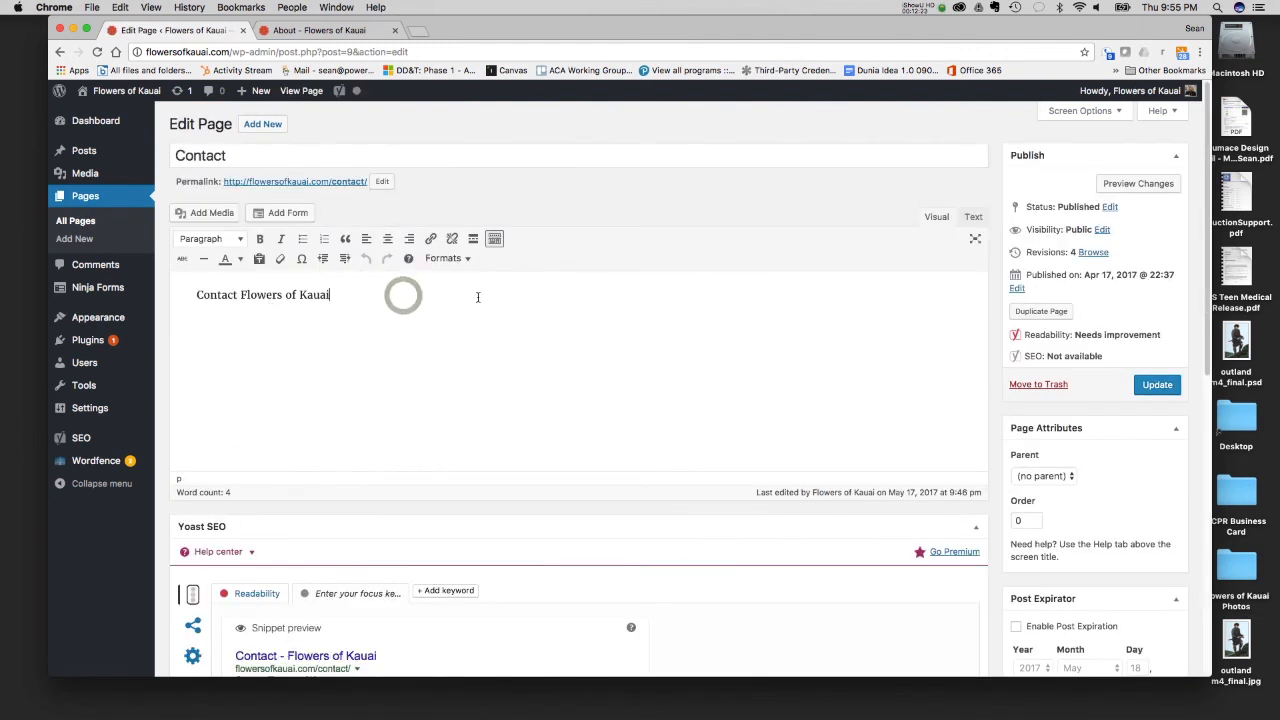
key(Return)
drag(333, 293, 198, 282)
click(210, 321)
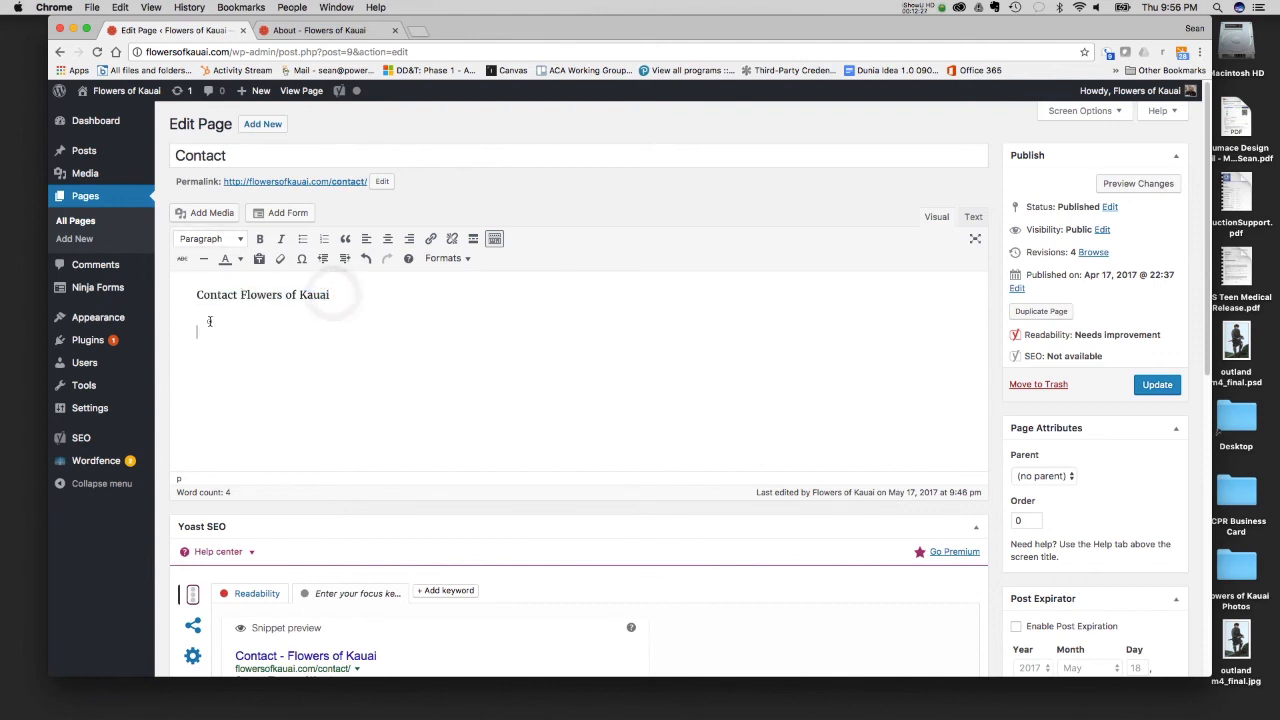
drag(199, 295, 283, 329)
click(283, 329)
text(Email us at )
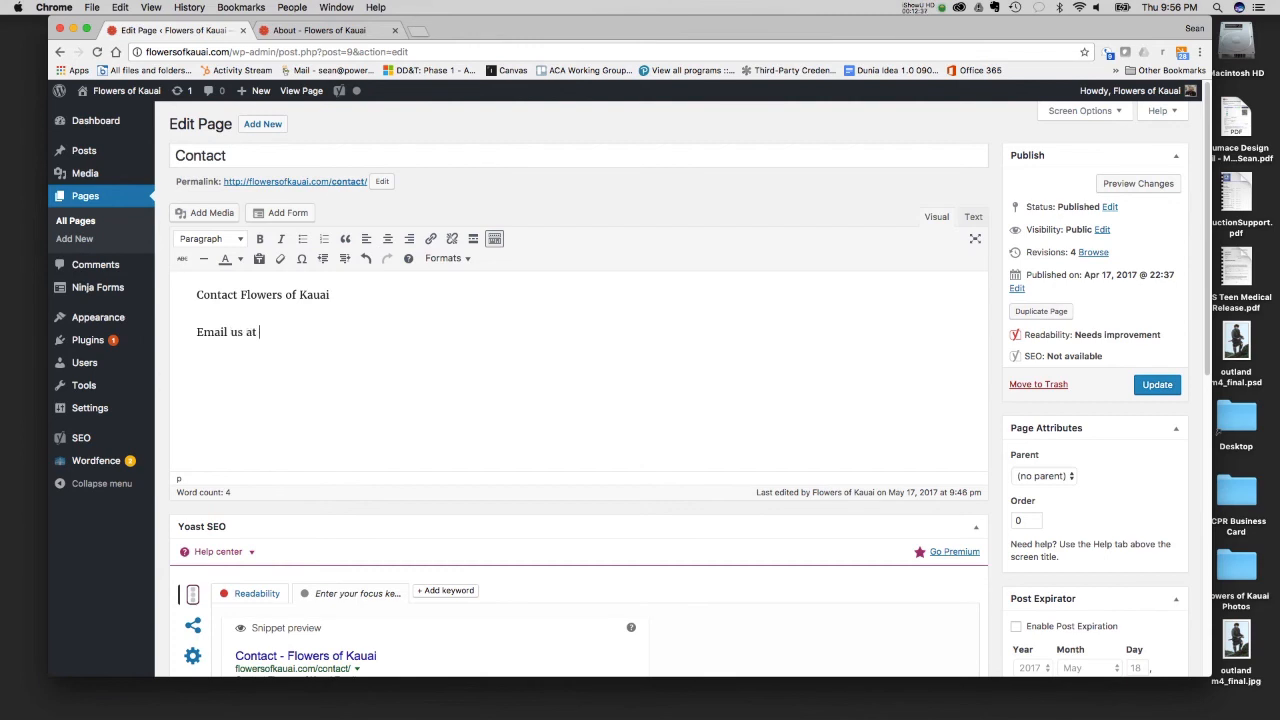
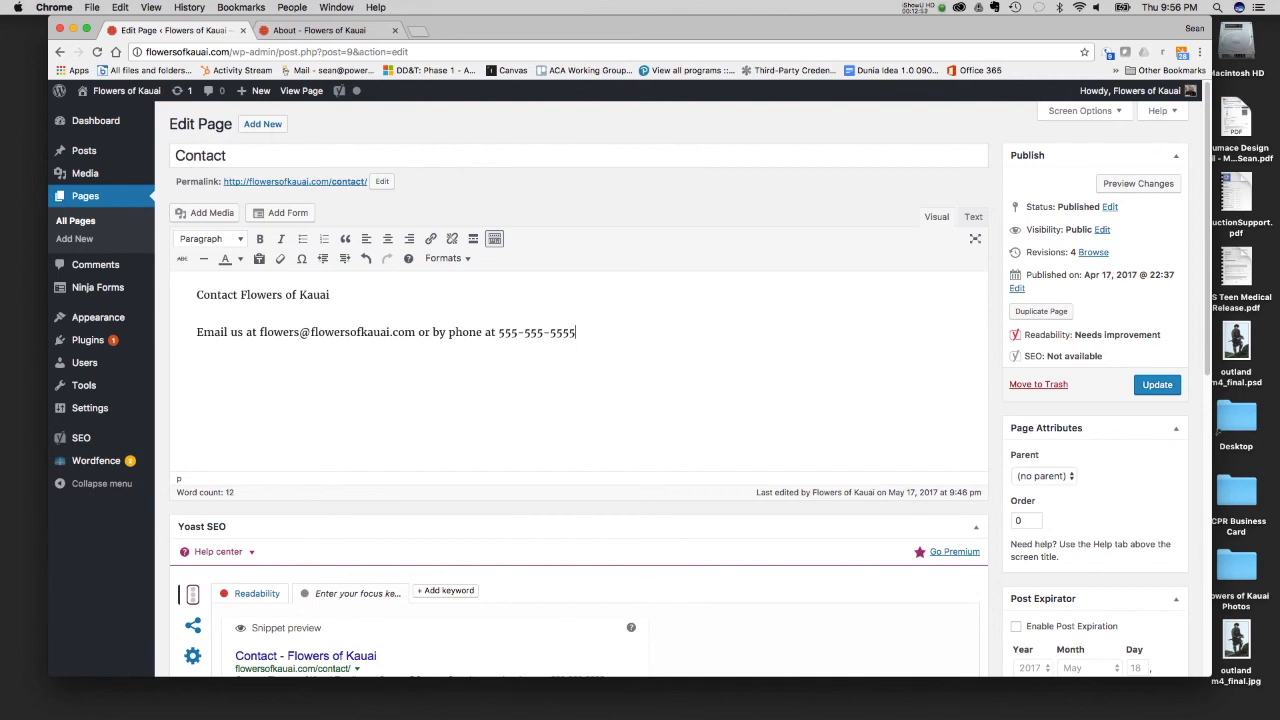
- Format the "Contact Flowers of Kauai" line as Heading 1
triple_click(350, 295)
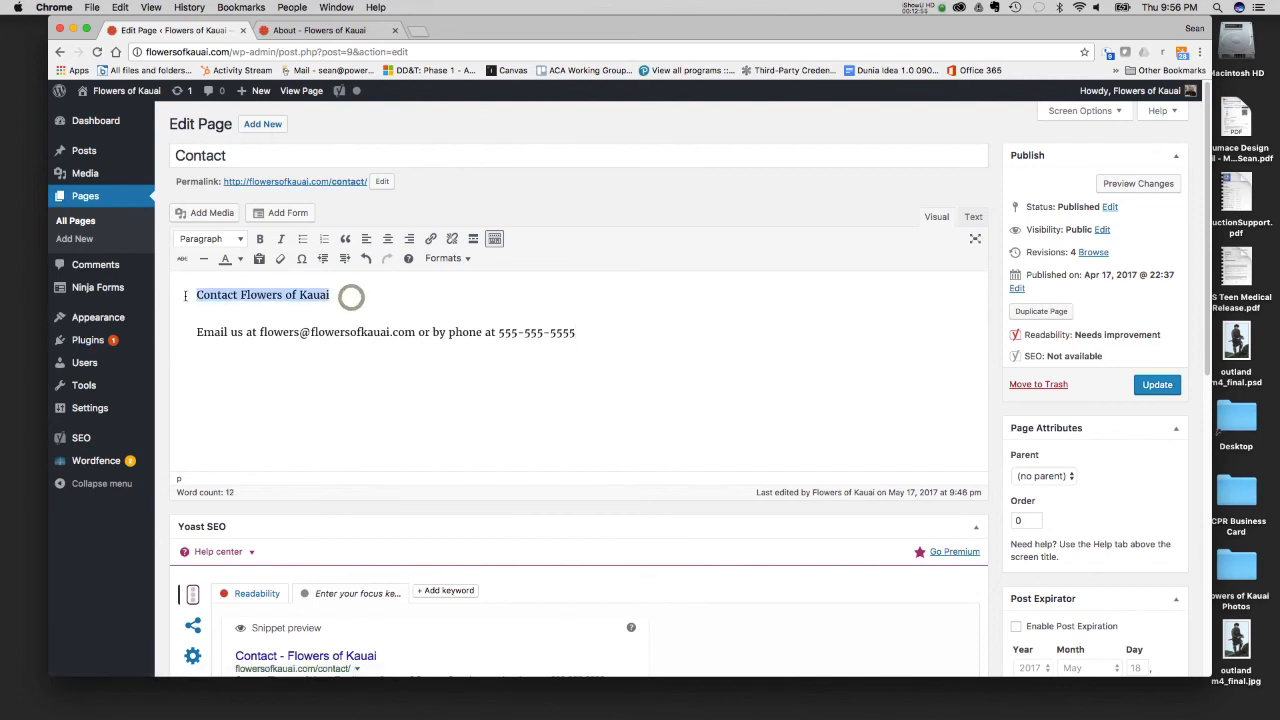
click(210, 238)
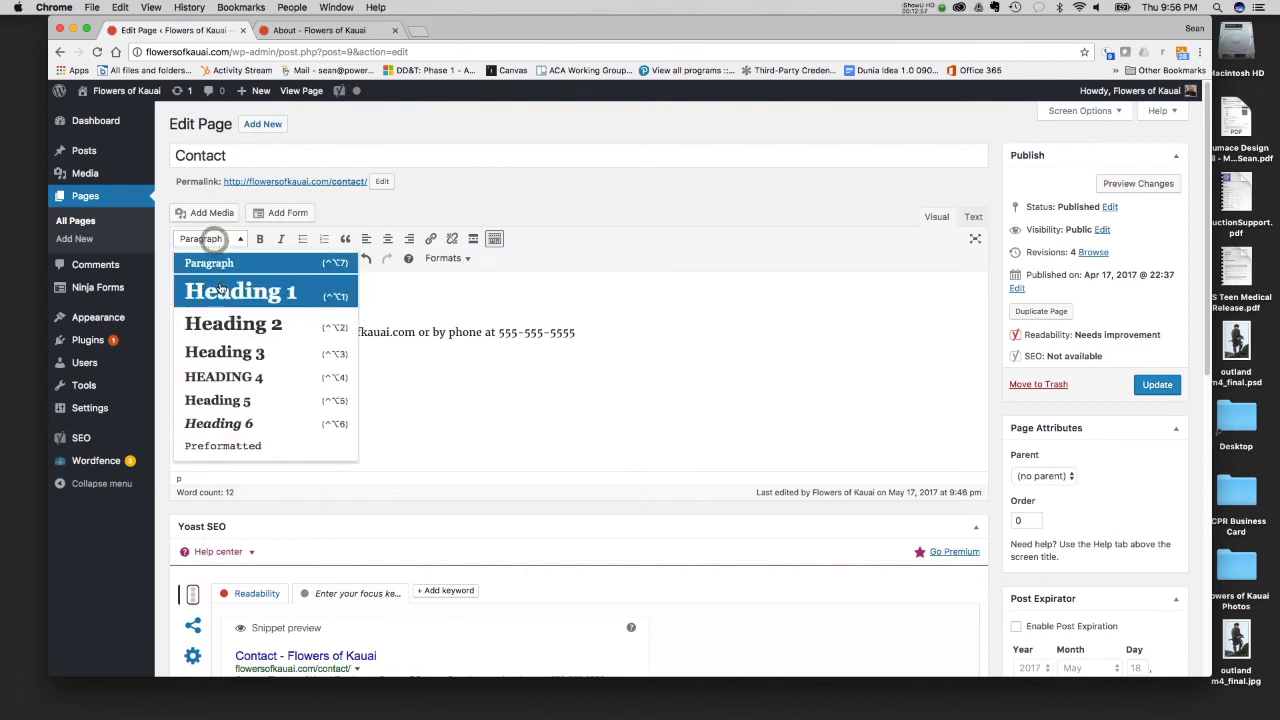
click(218, 283)
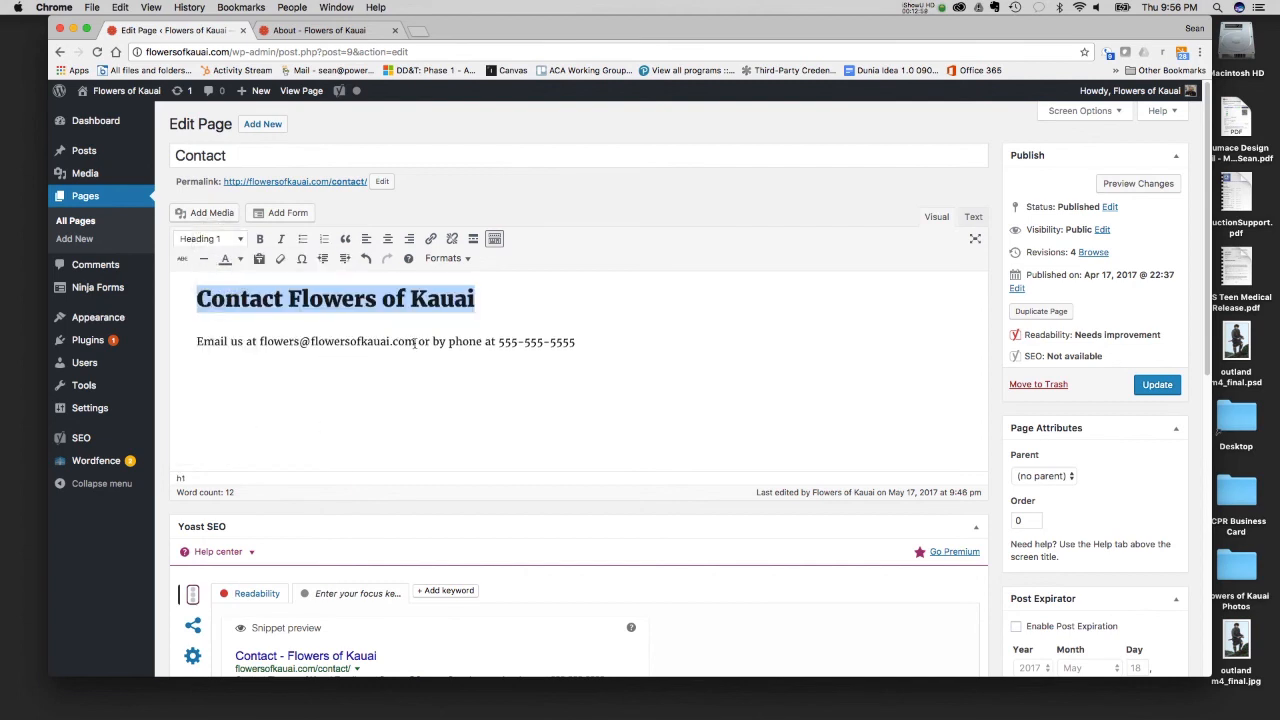
- Turn the e-mail address in the contact line into a mailto link to that same address
drag(415, 341, 258, 341)
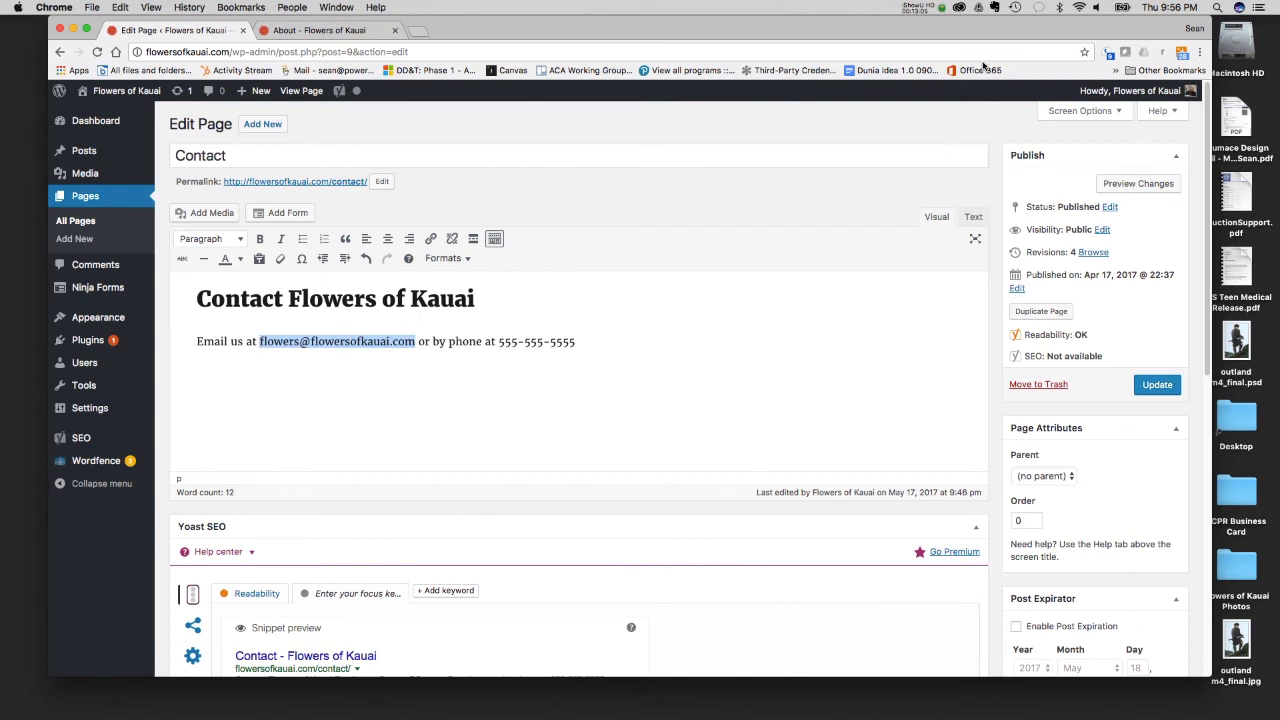
click(943, 10)
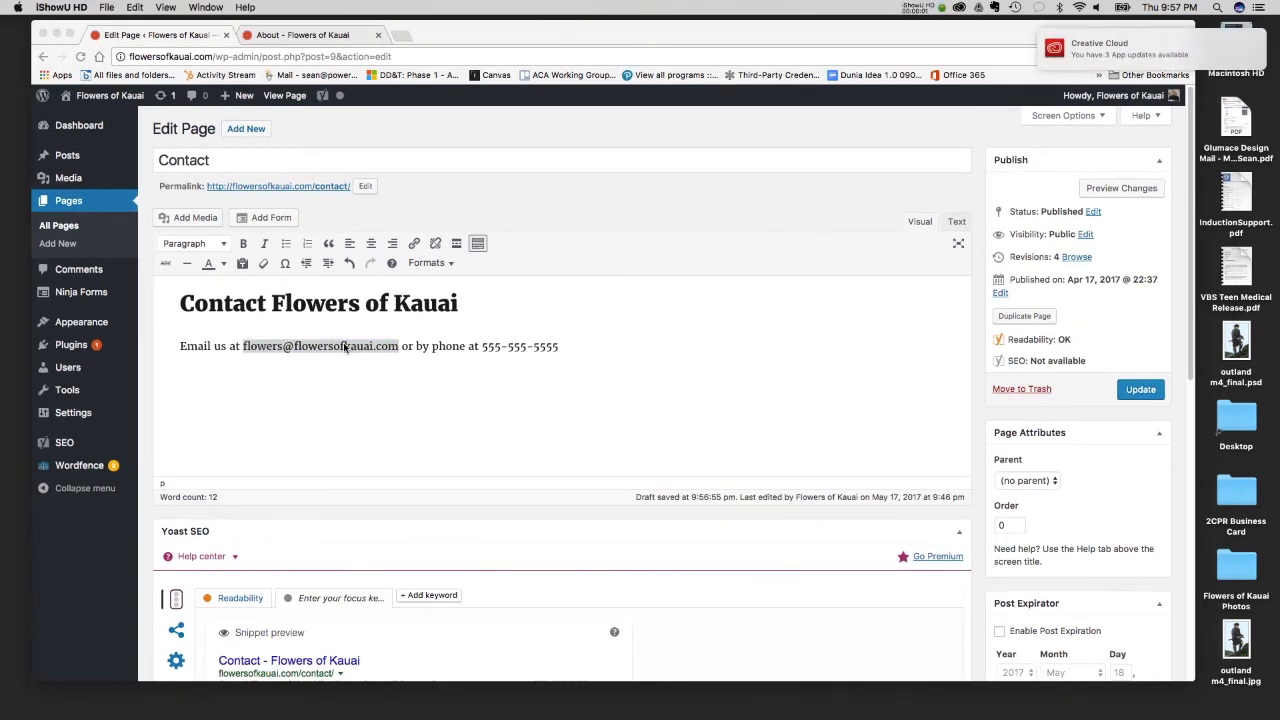
click(289, 347)
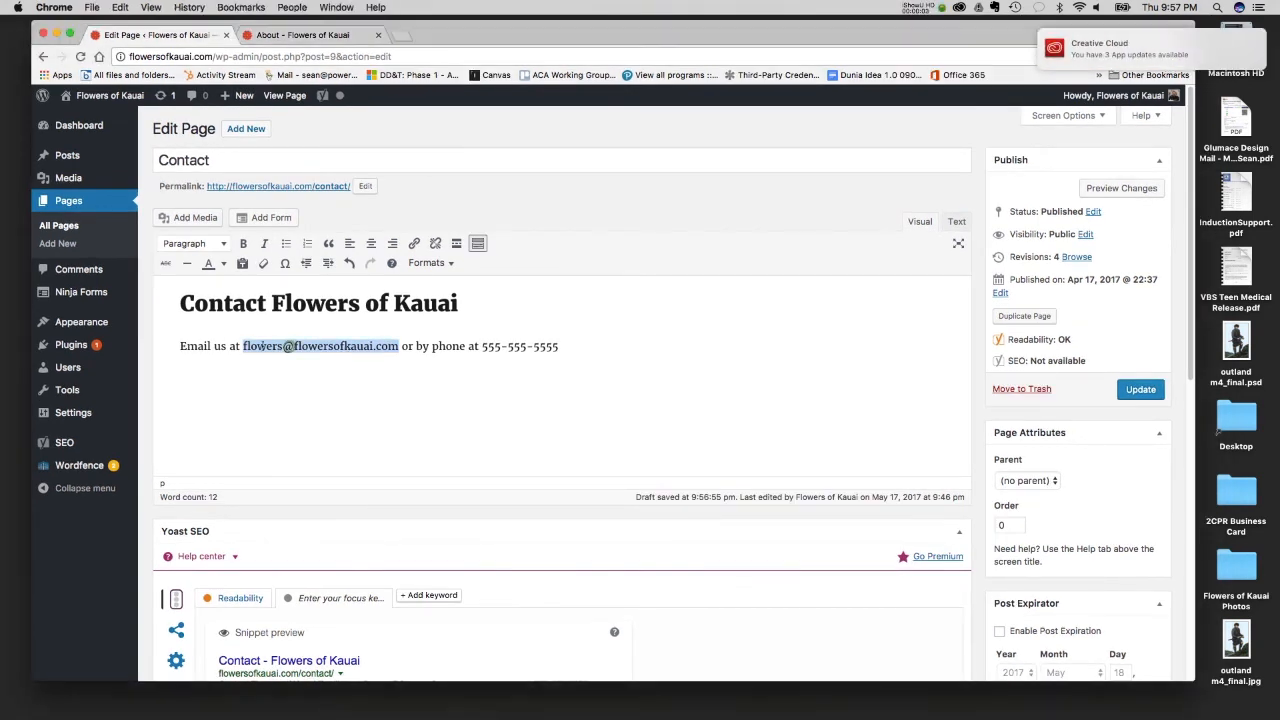
click(413, 246)
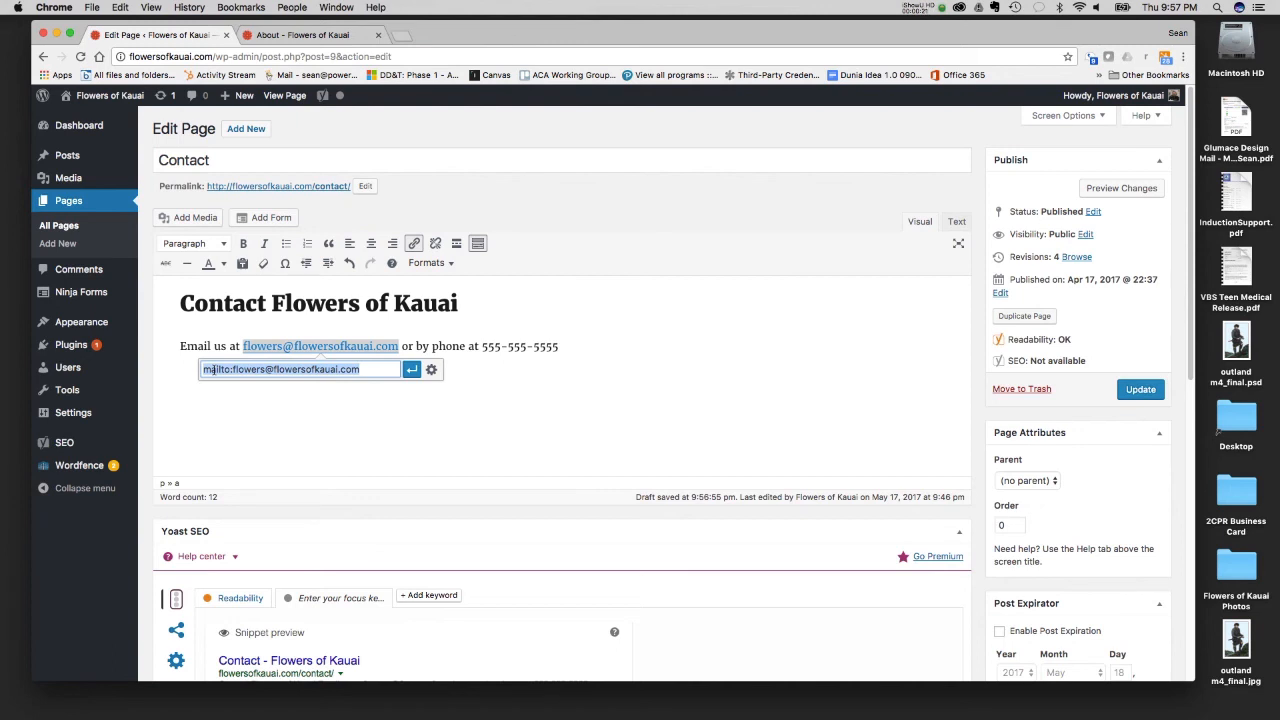
click(501, 344)
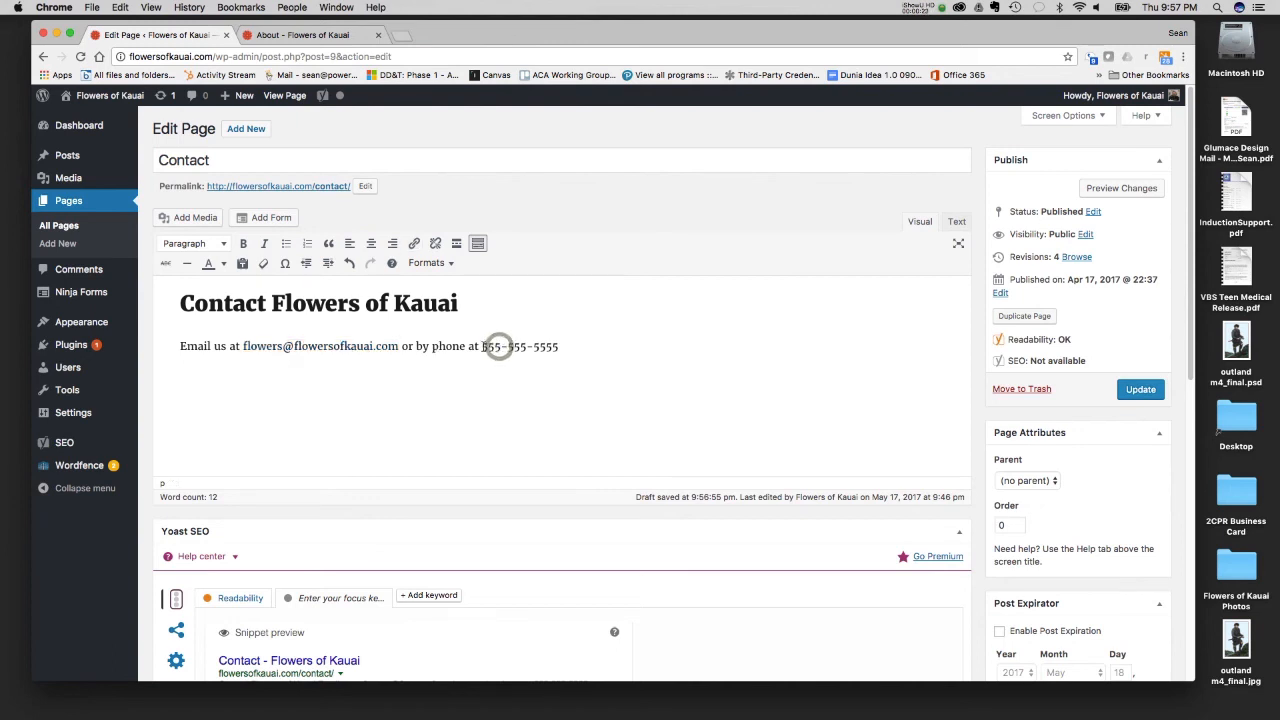
drag(398, 345, 243, 345)
click(414, 243)
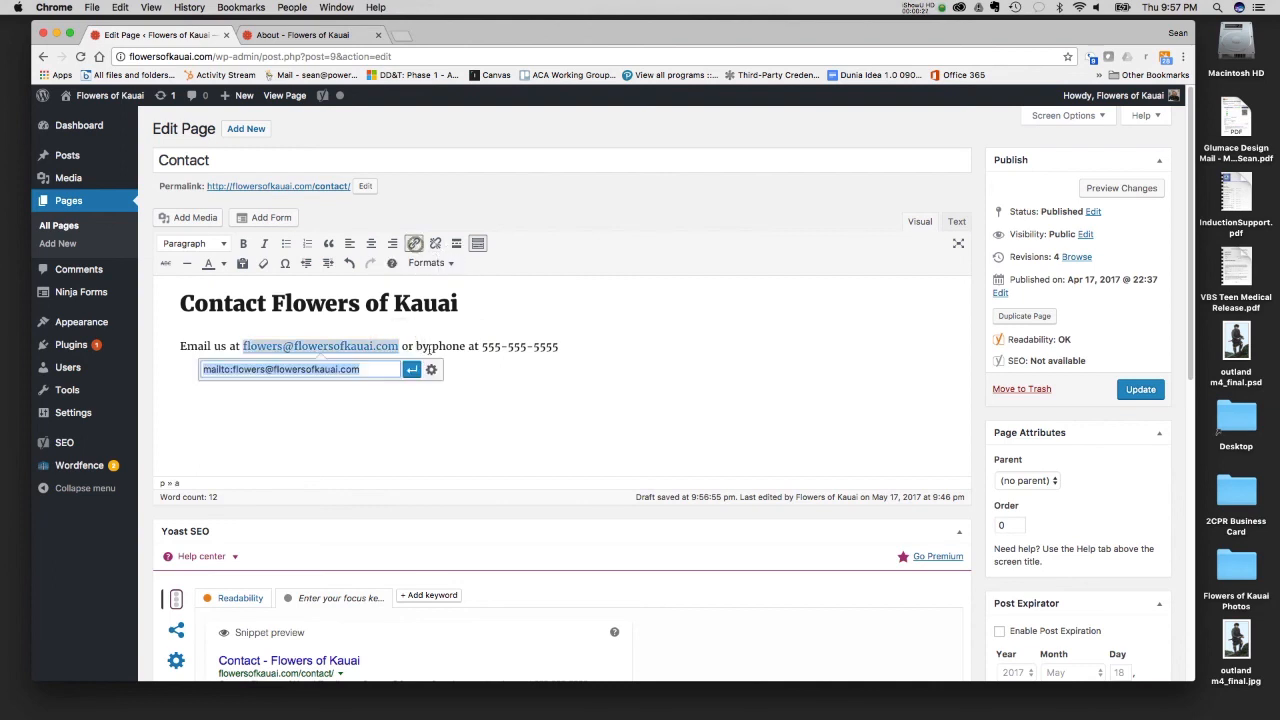
click(410, 372)
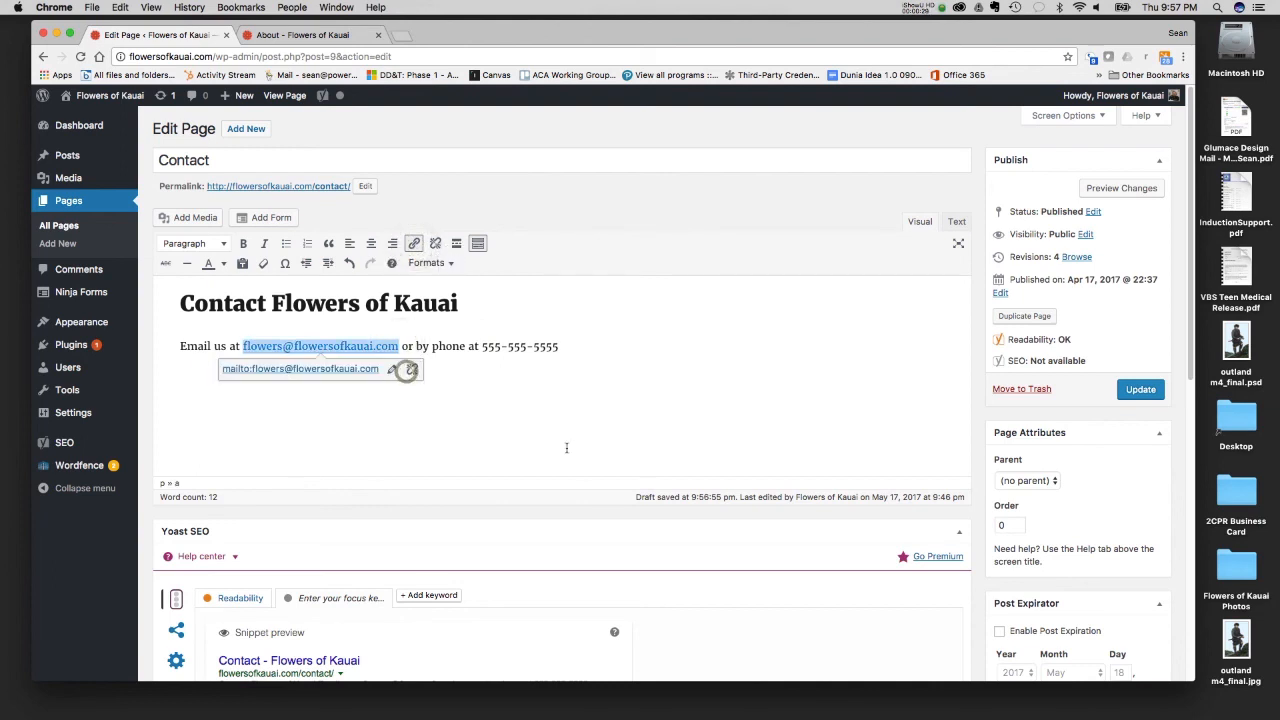
- Make the phone number in the contact line bold and place the cursor after it
click(540, 337)
drag(483, 346, 559, 346)
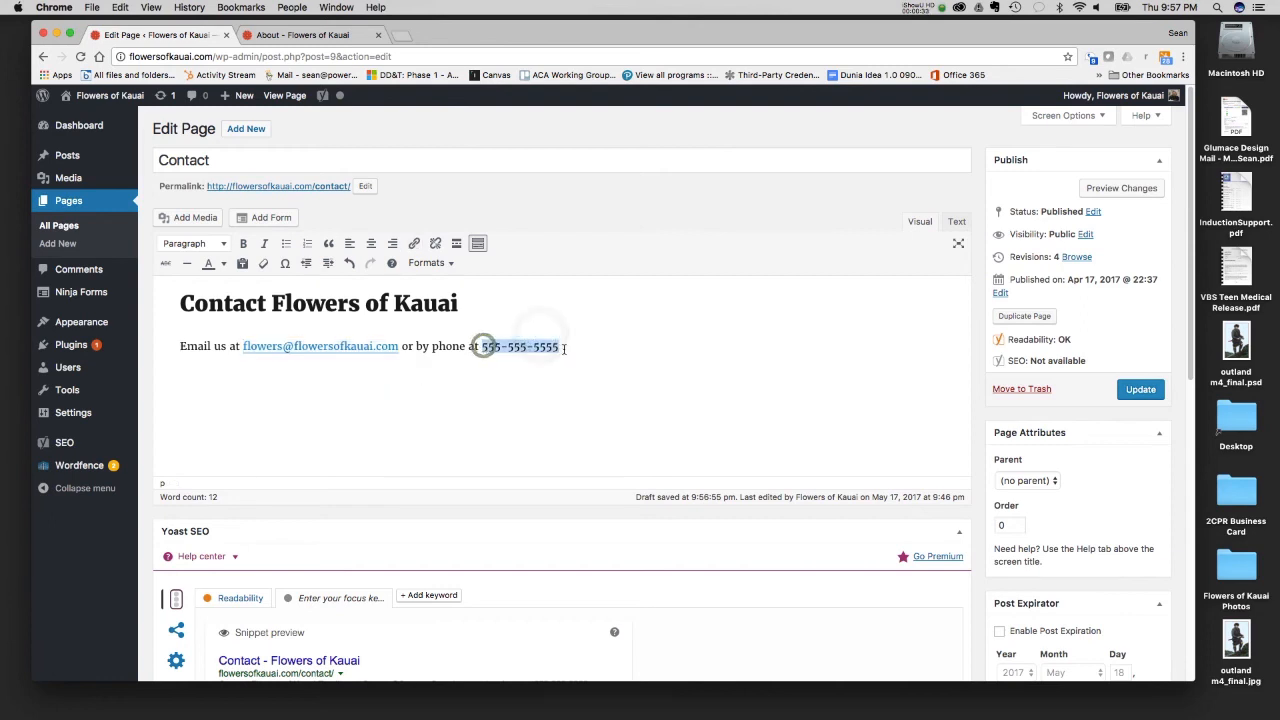
click(243, 245)
click(485, 386)
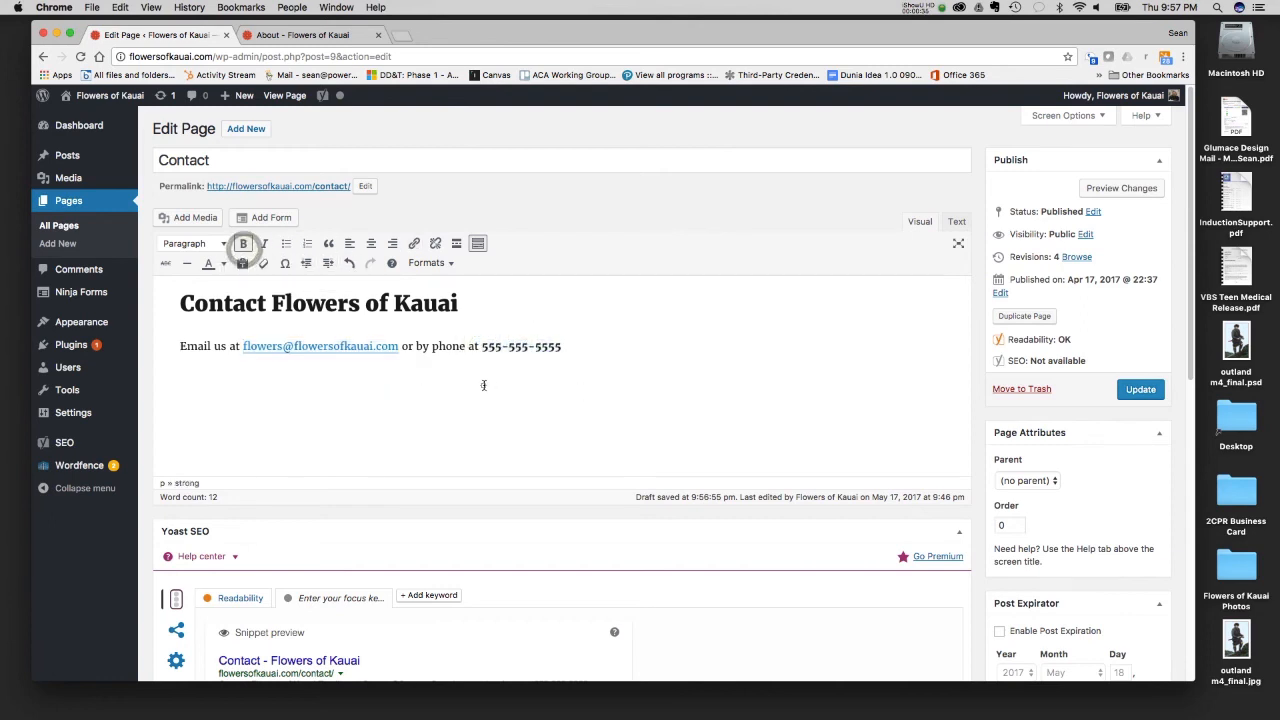
click(588, 350)
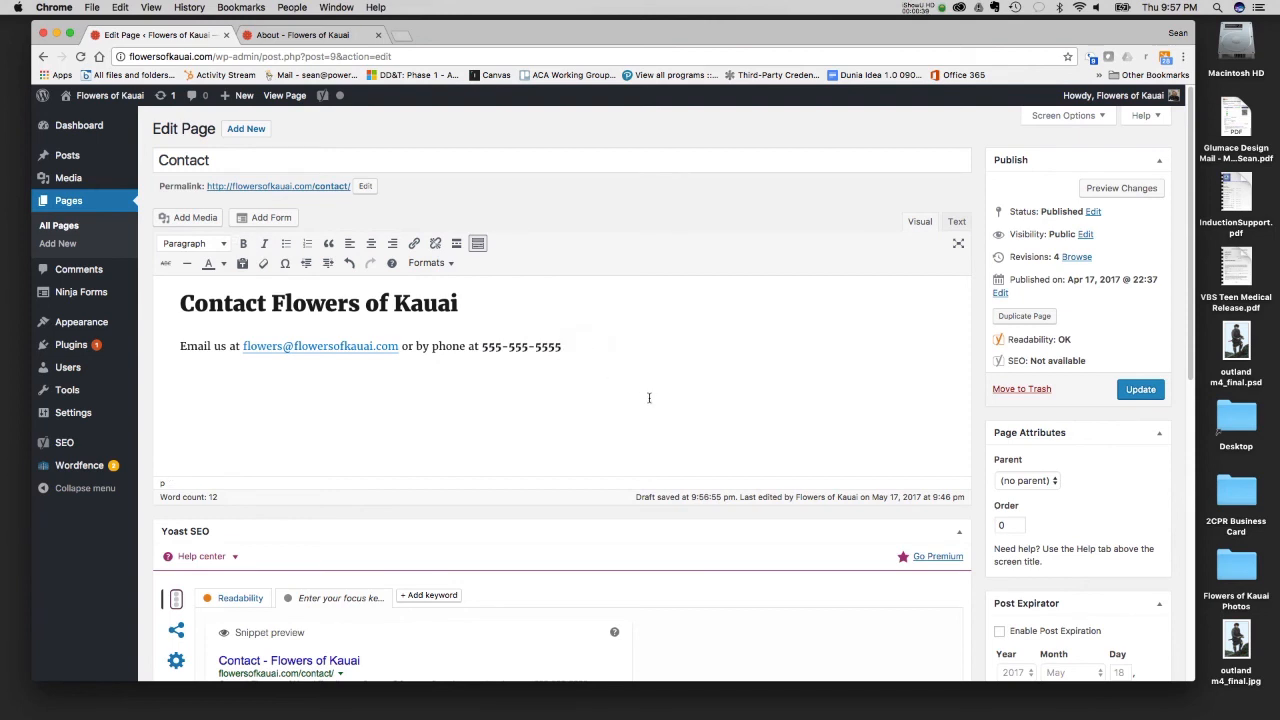
- Set the Contact page's Yoast SEO focus keyword to "contact"
scroll(549, 446, down, 5)
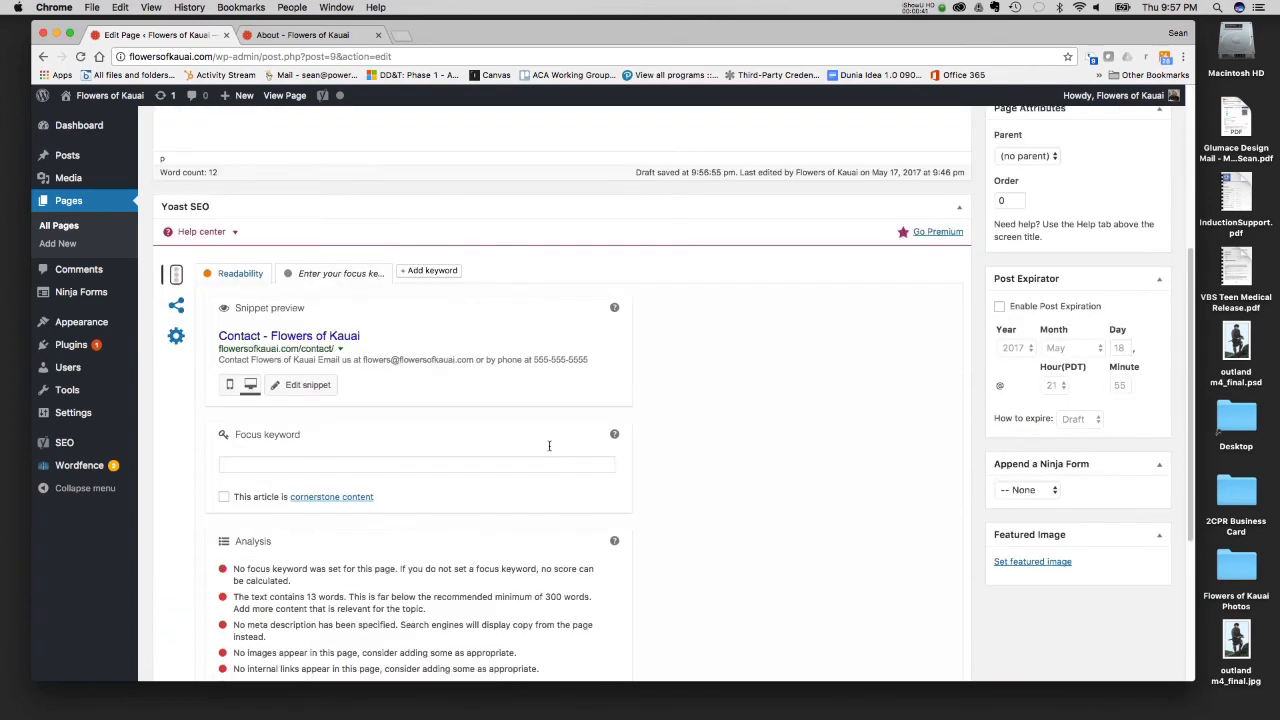
scroll(549, 446, up, 5)
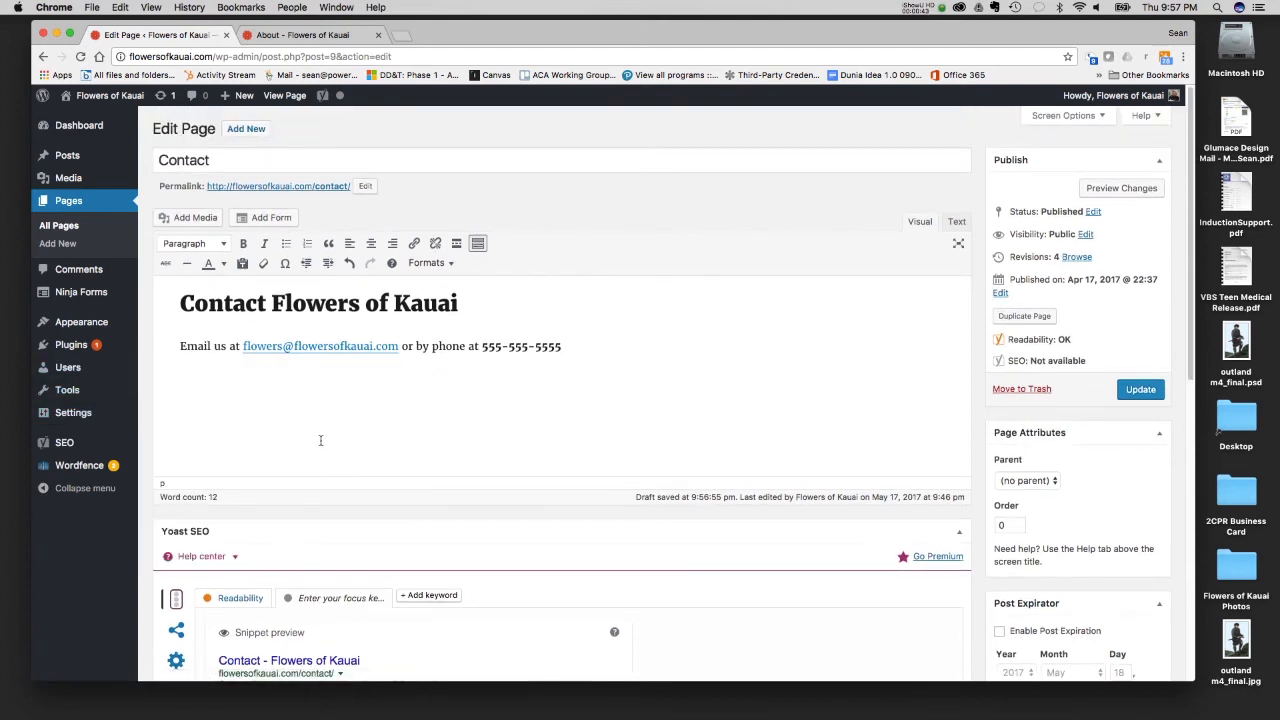
scroll(322, 436, down, 6)
scroll(370, 242, up, 4)
click(370, 242)
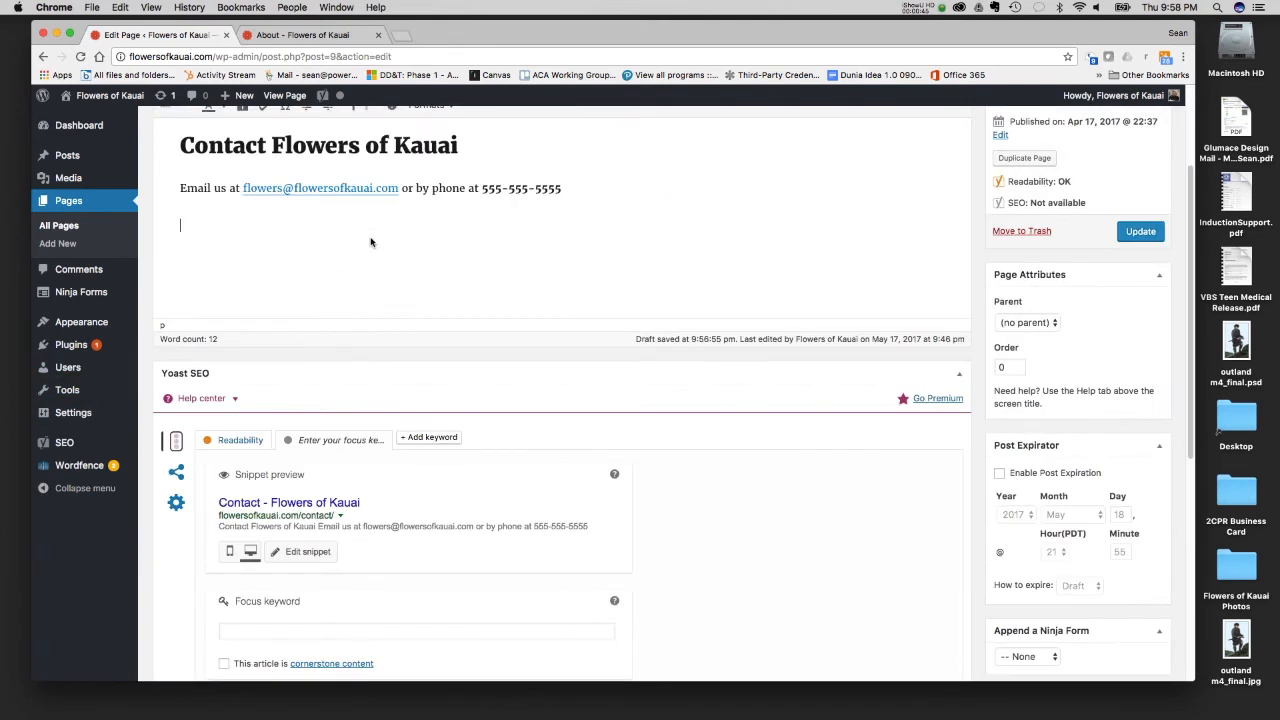
scroll(370, 242, down, 4)
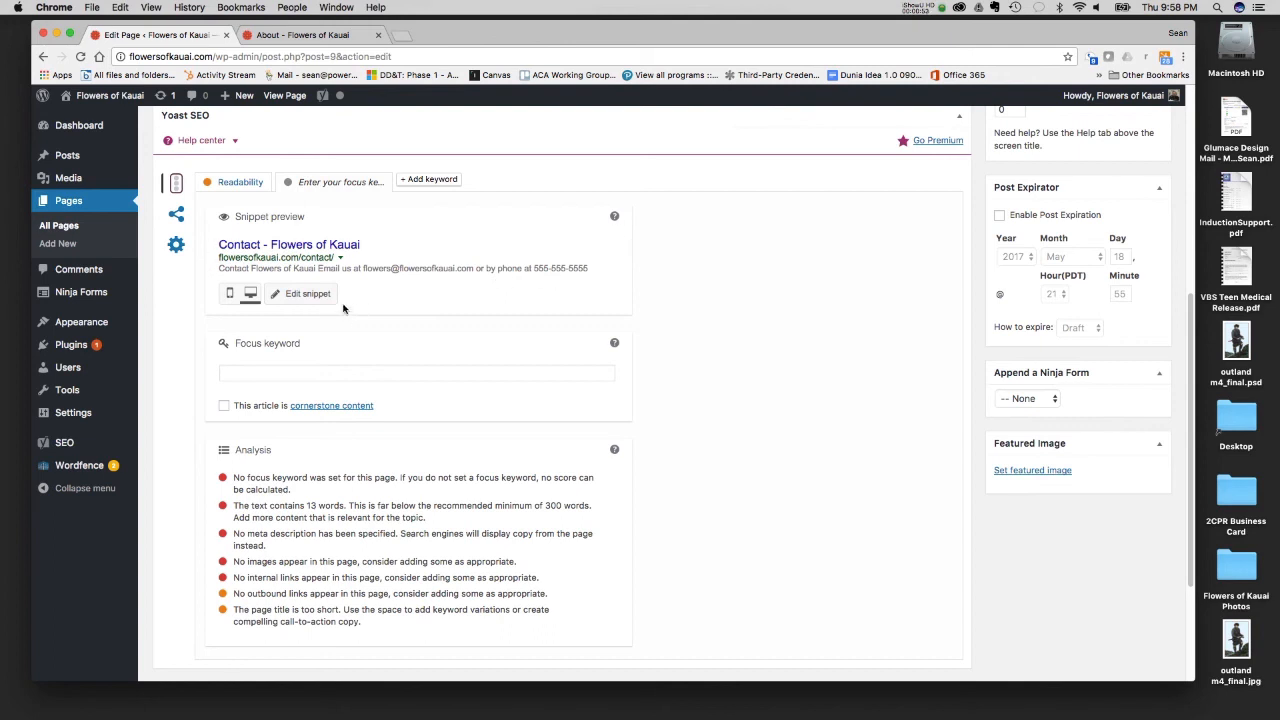
click(269, 367)
text(contact)
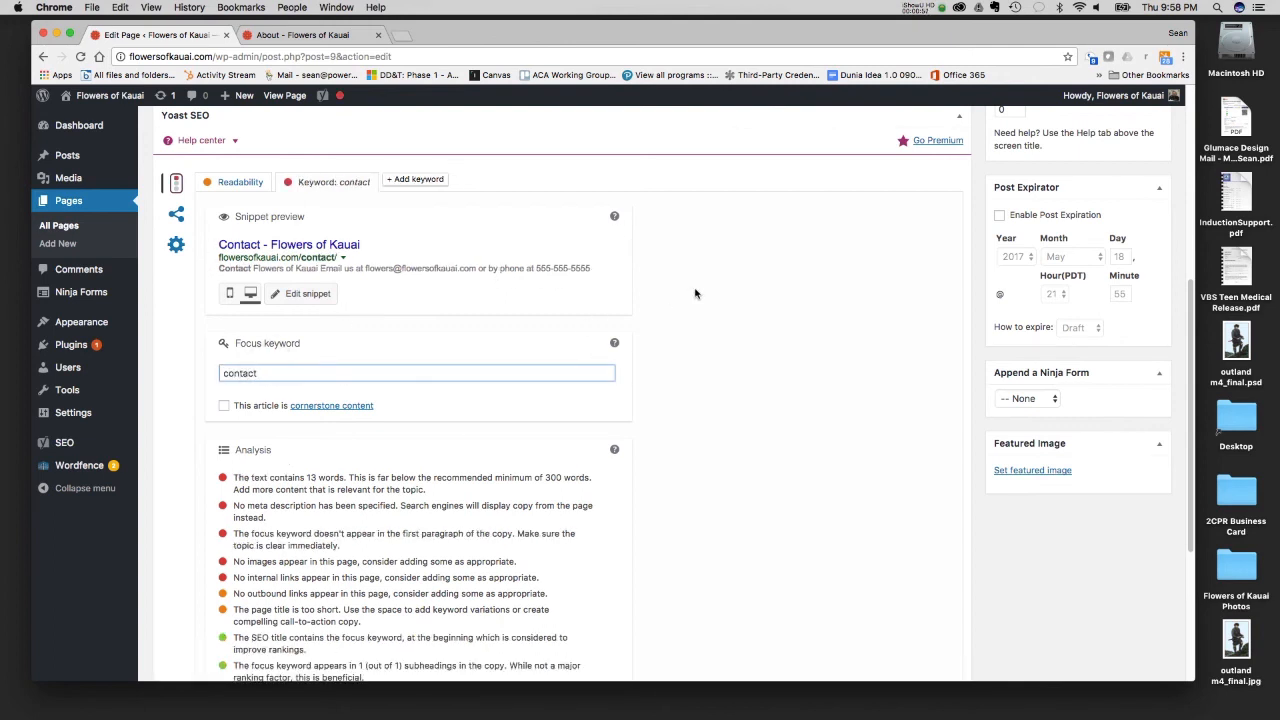
- Insert the "Contact Us - ID: 1" form on the empty line below the contact details
scroll(695, 293, up, 8)
scroll(695, 293, down, 4)
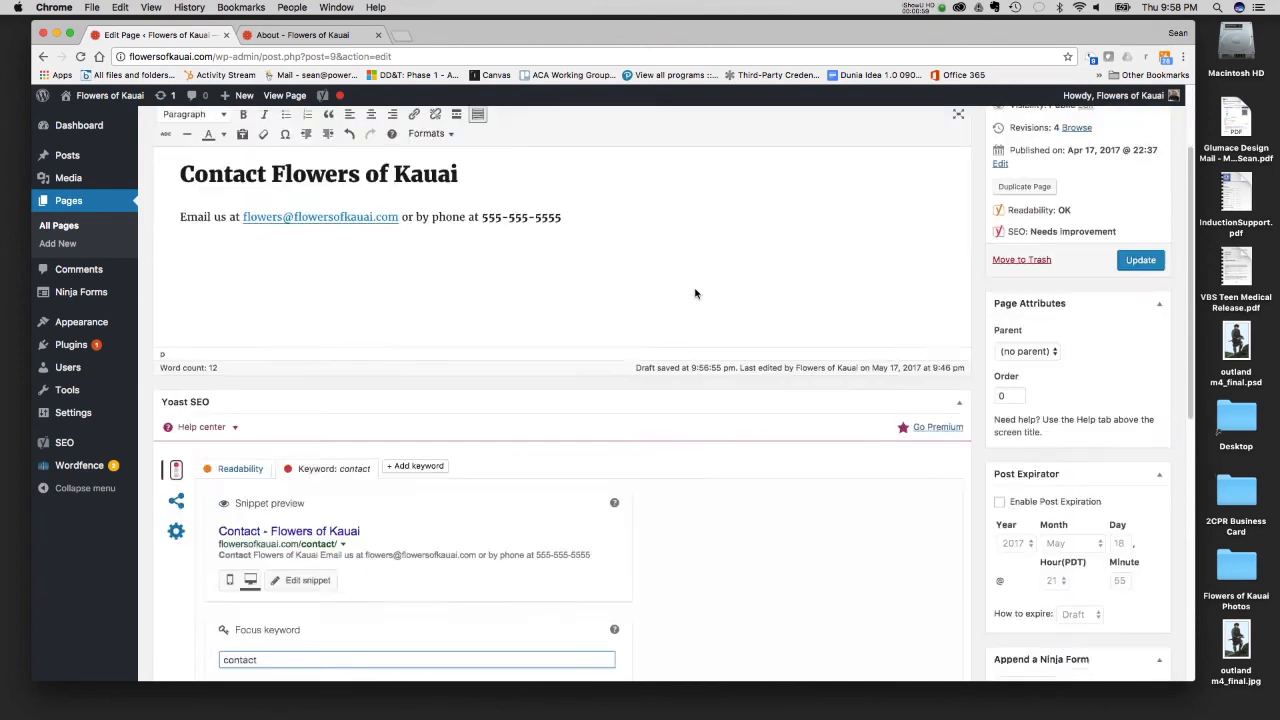
scroll(694, 289, up, 4)
click(260, 410)
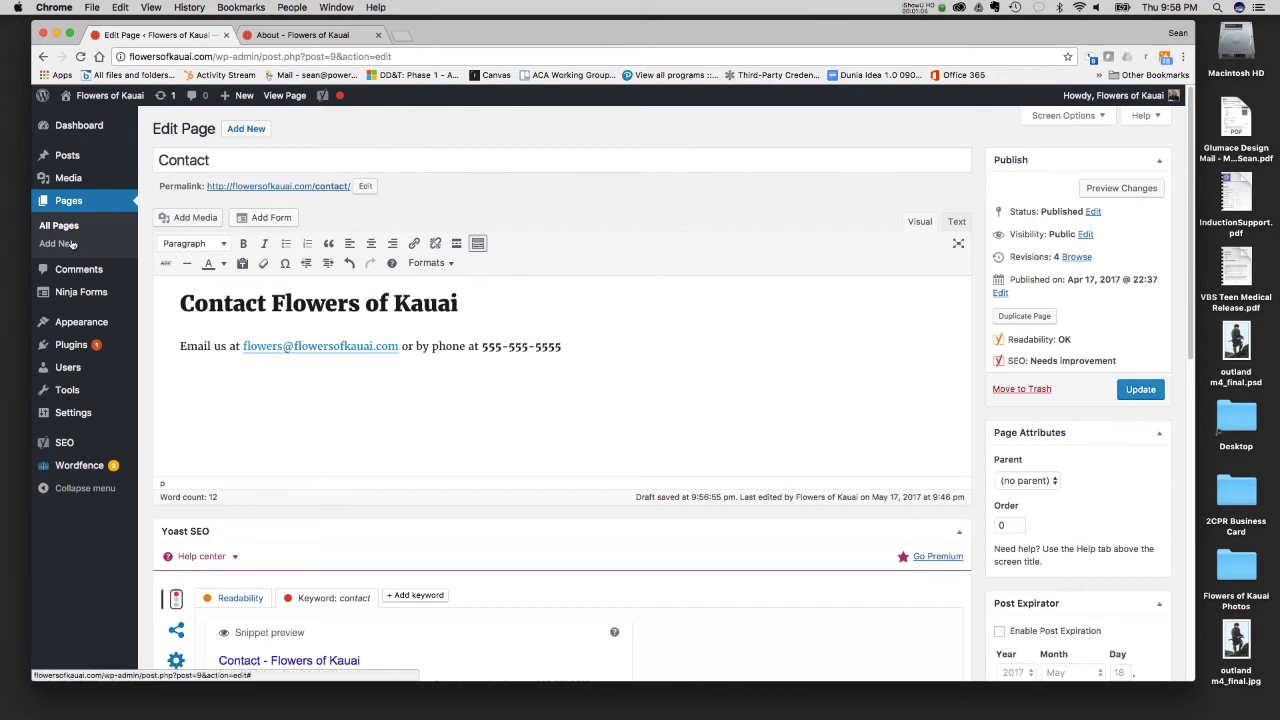
mouse_move(62, 300)
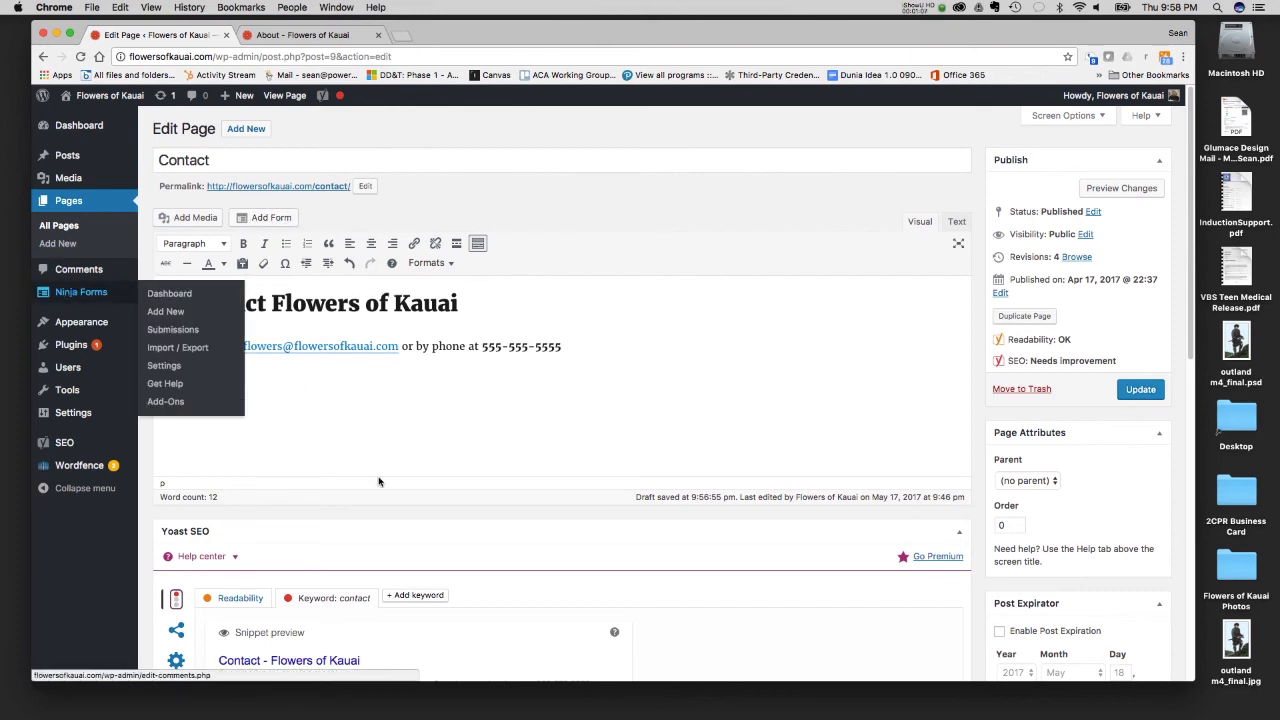
click(254, 394)
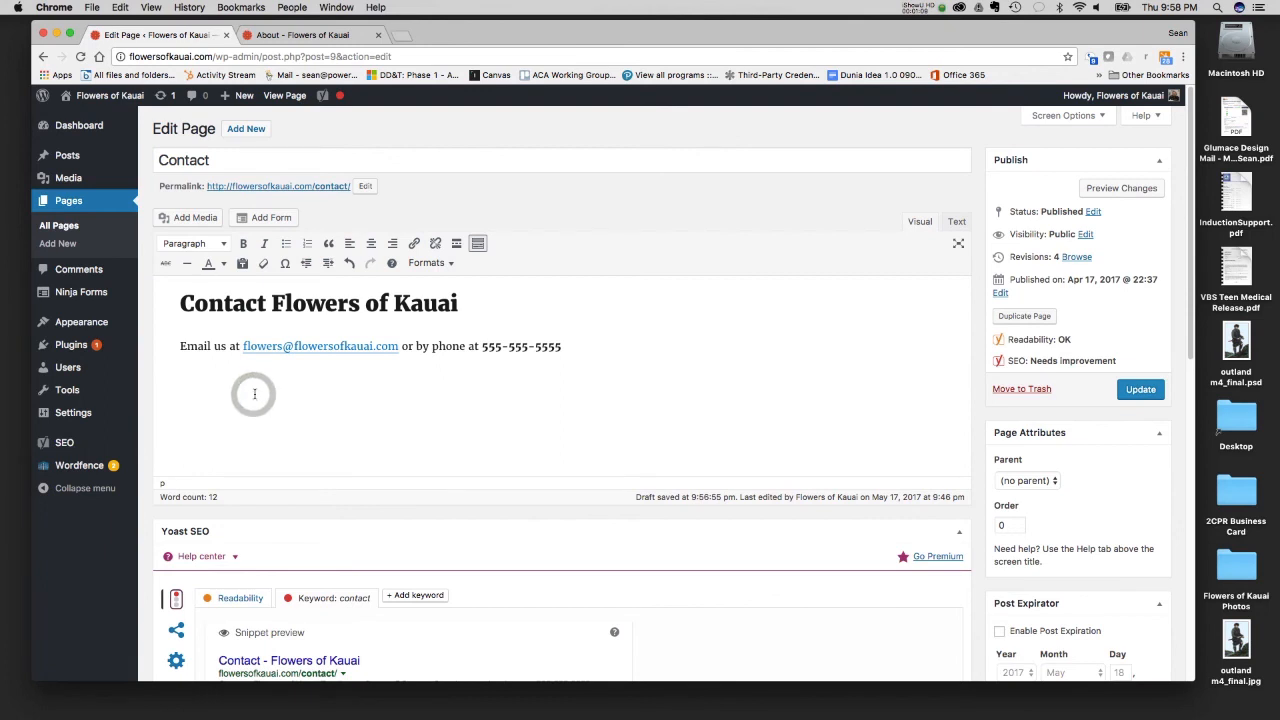
click(264, 218)
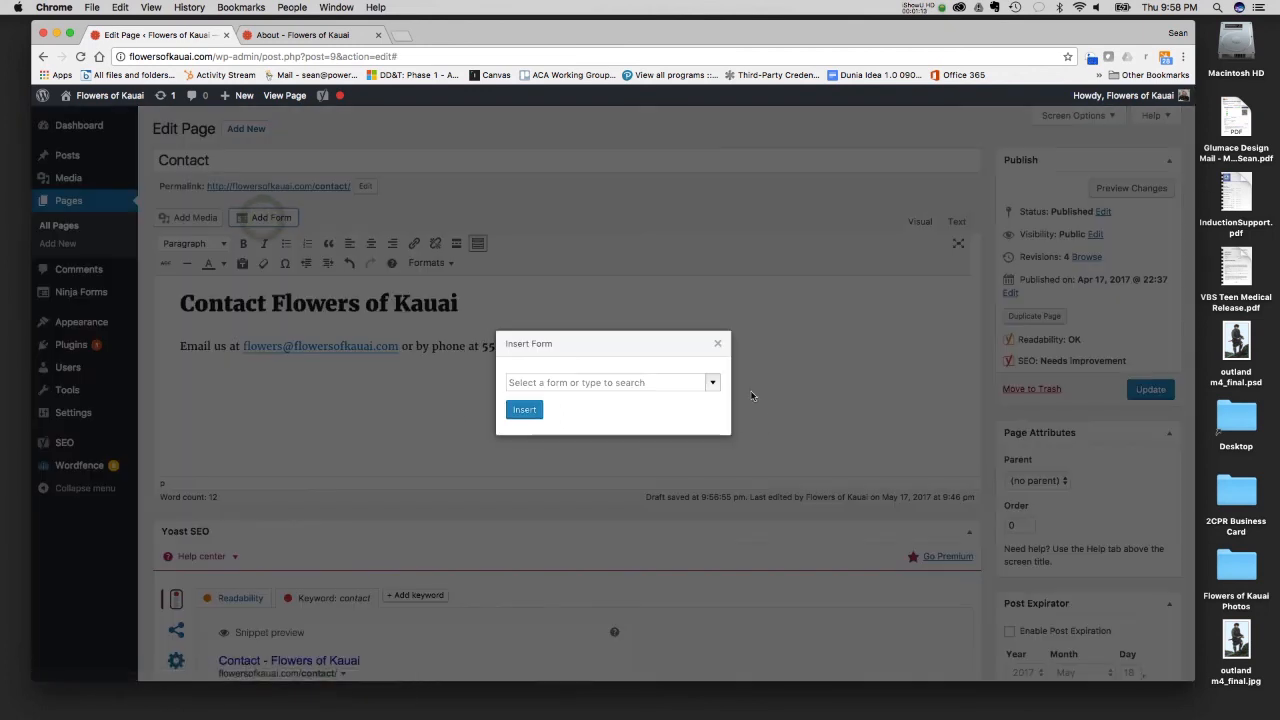
click(712, 382)
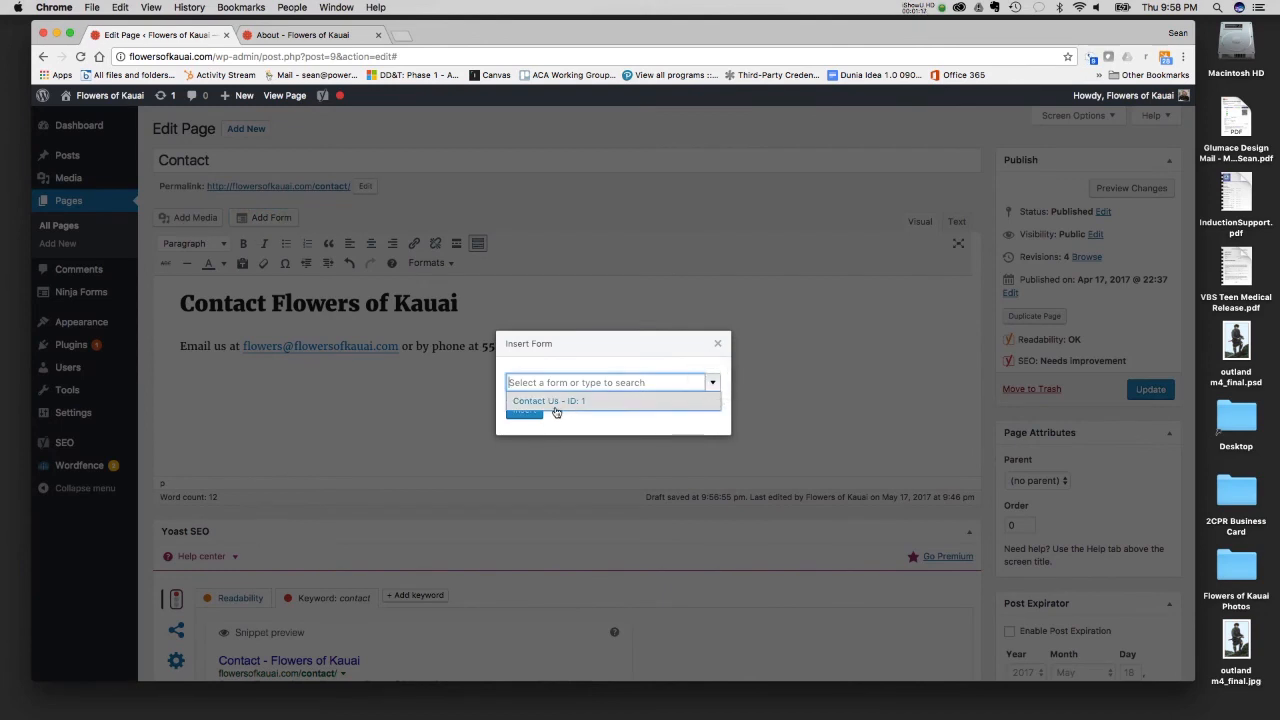
click(556, 405)
click(528, 410)
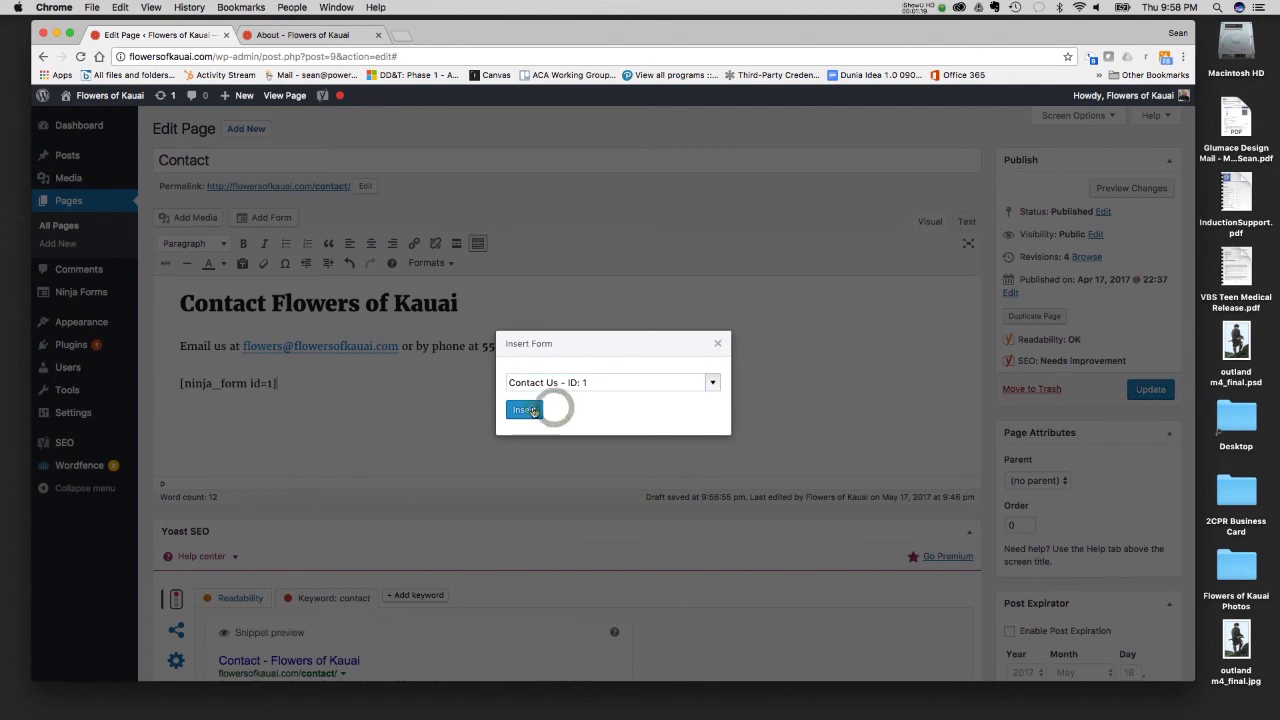
- Check the inserted form shortcode and publish the updated Contact page
drag(282, 384, 180, 385)
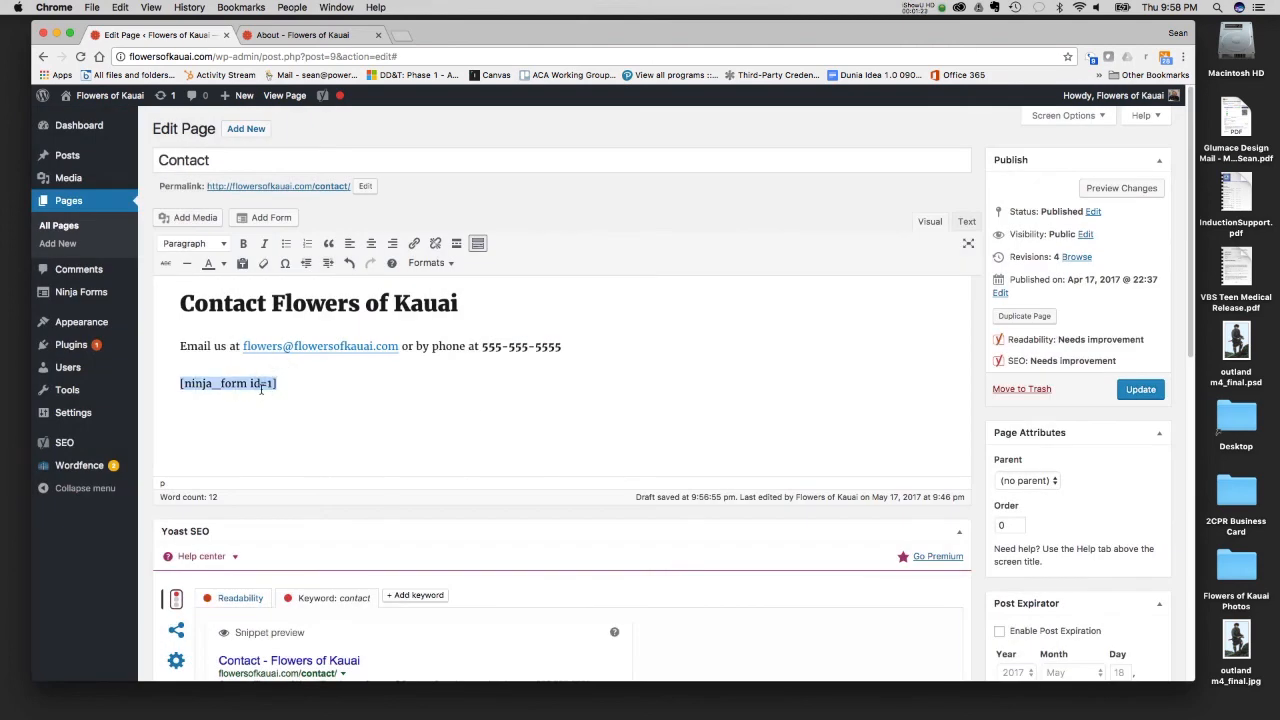
drag(281, 384, 180, 385)
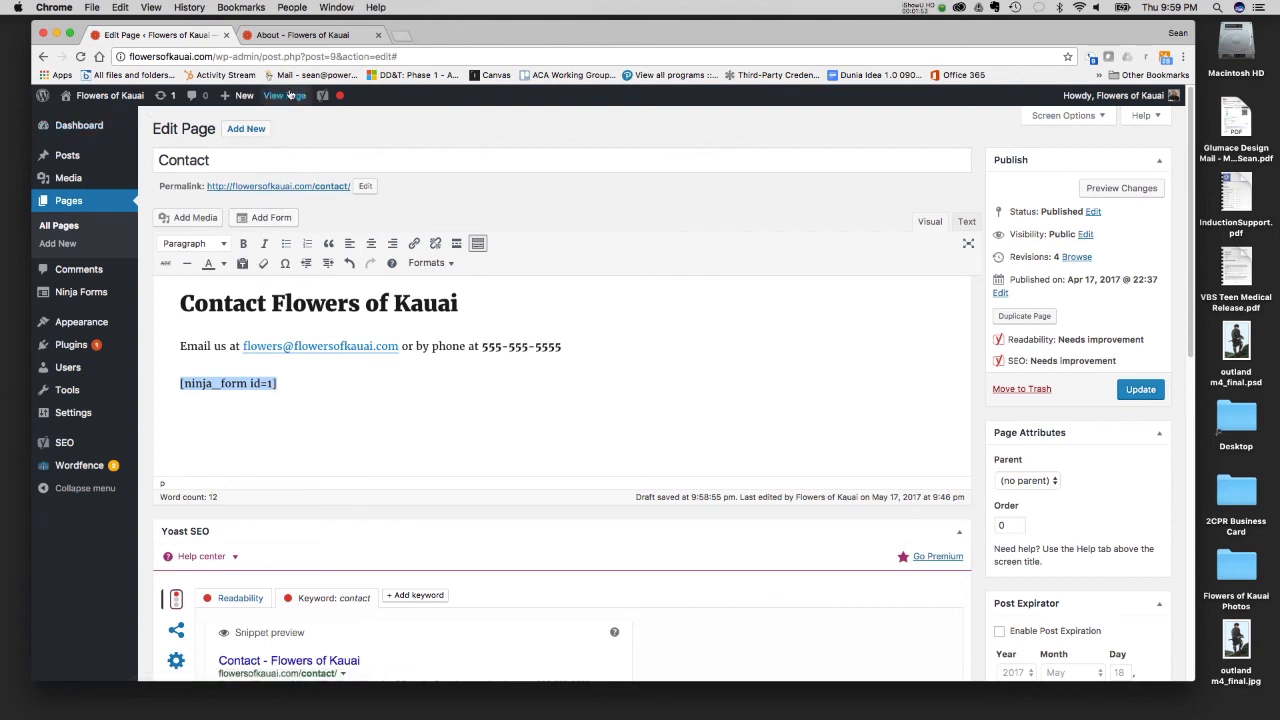
click(1140, 389)
- View the Contact page on the live site and check its heading, contact line and Contact Us form fields
click(288, 36)
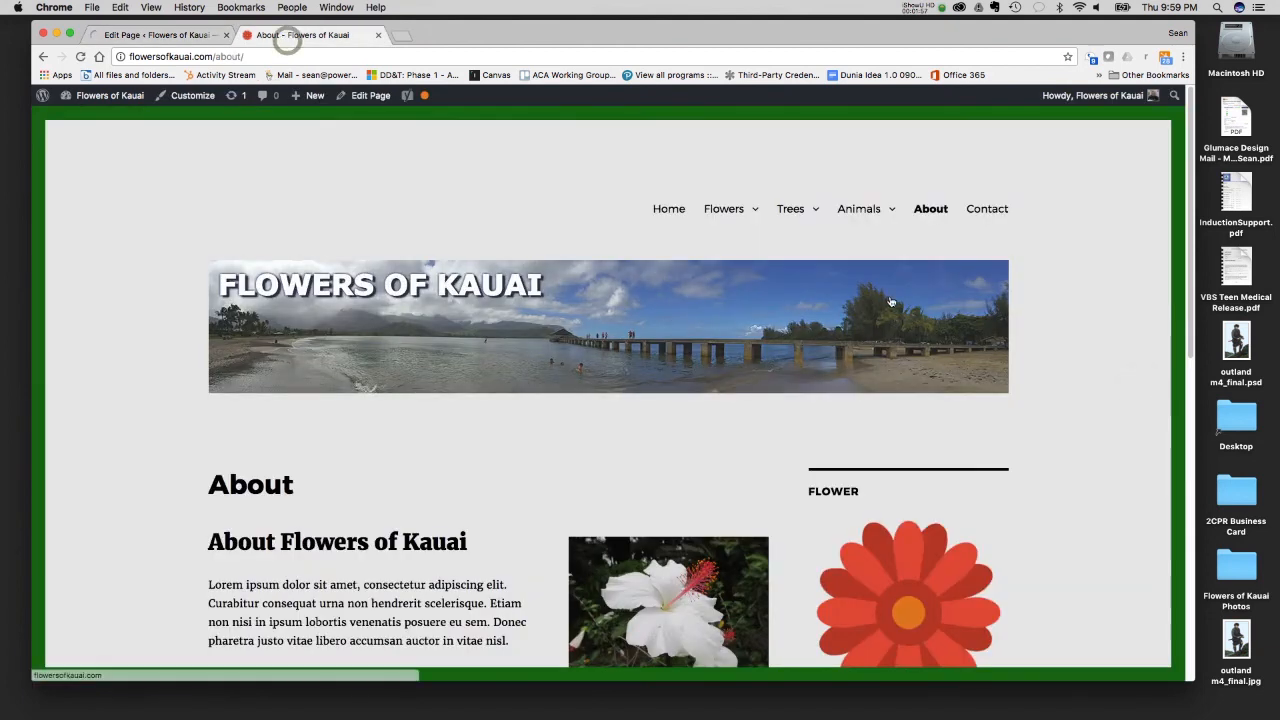
click(989, 209)
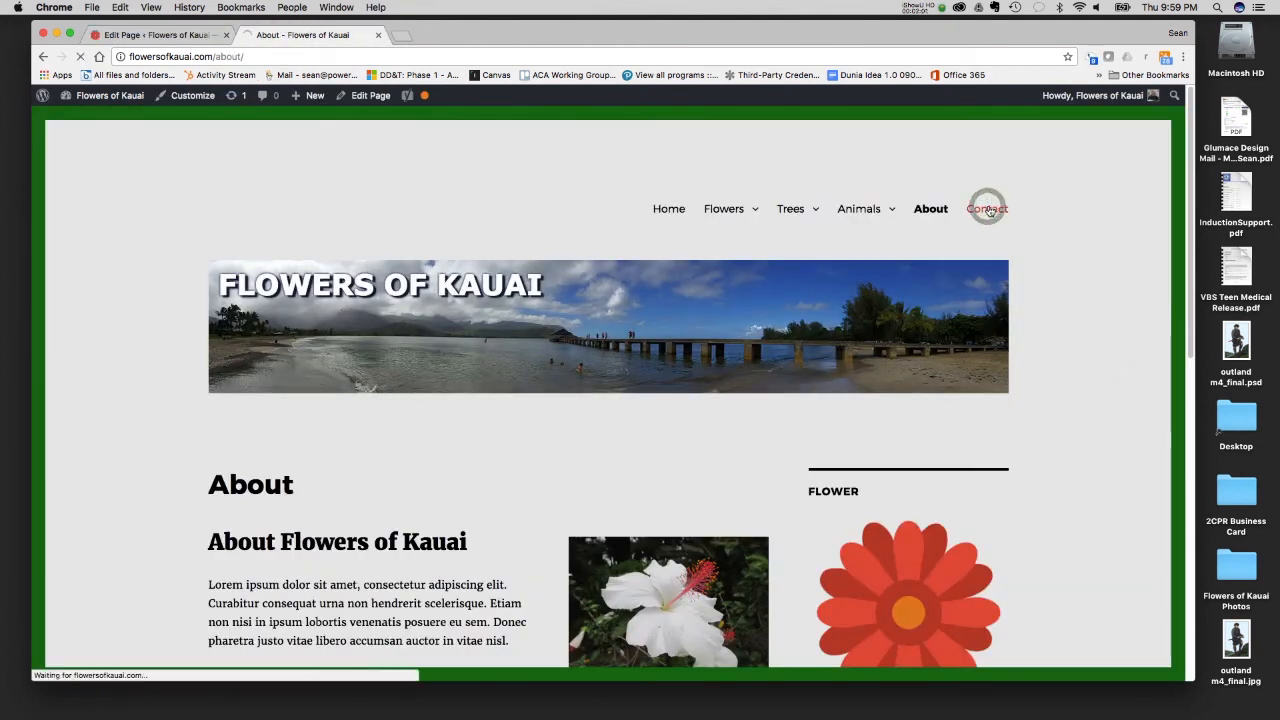
scroll(480, 400, down, 5)
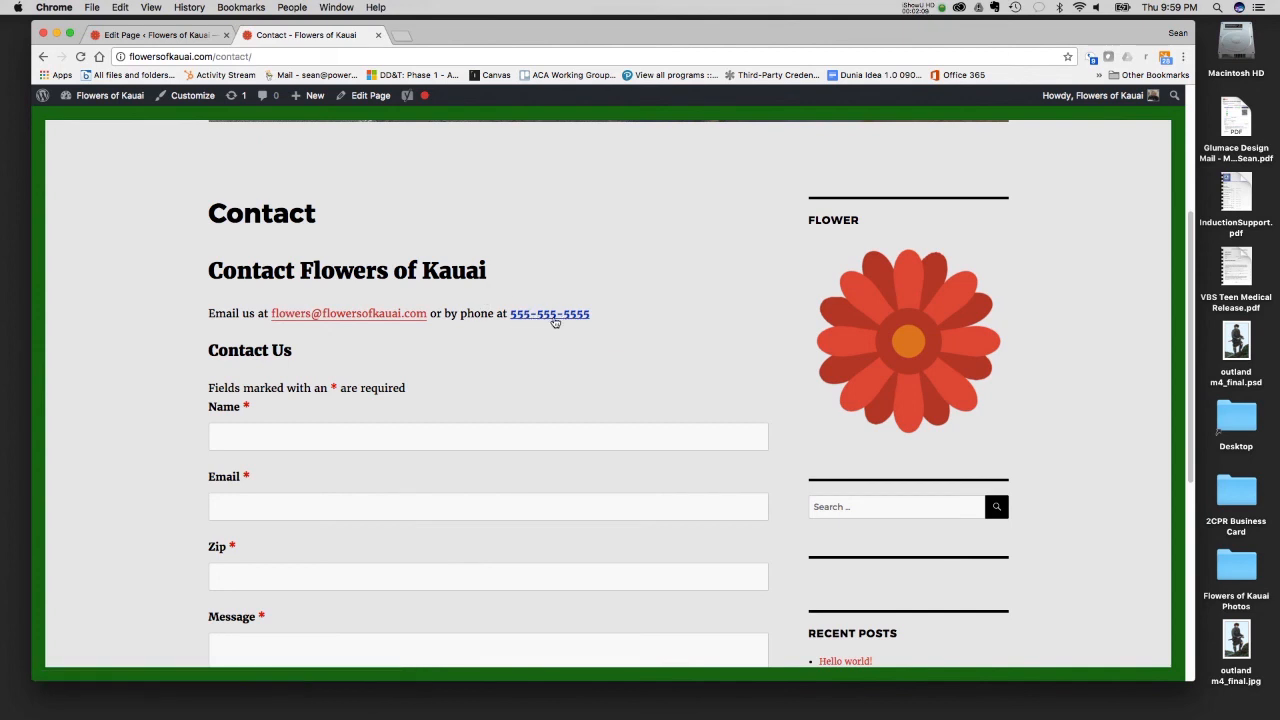
click(1093, 61)
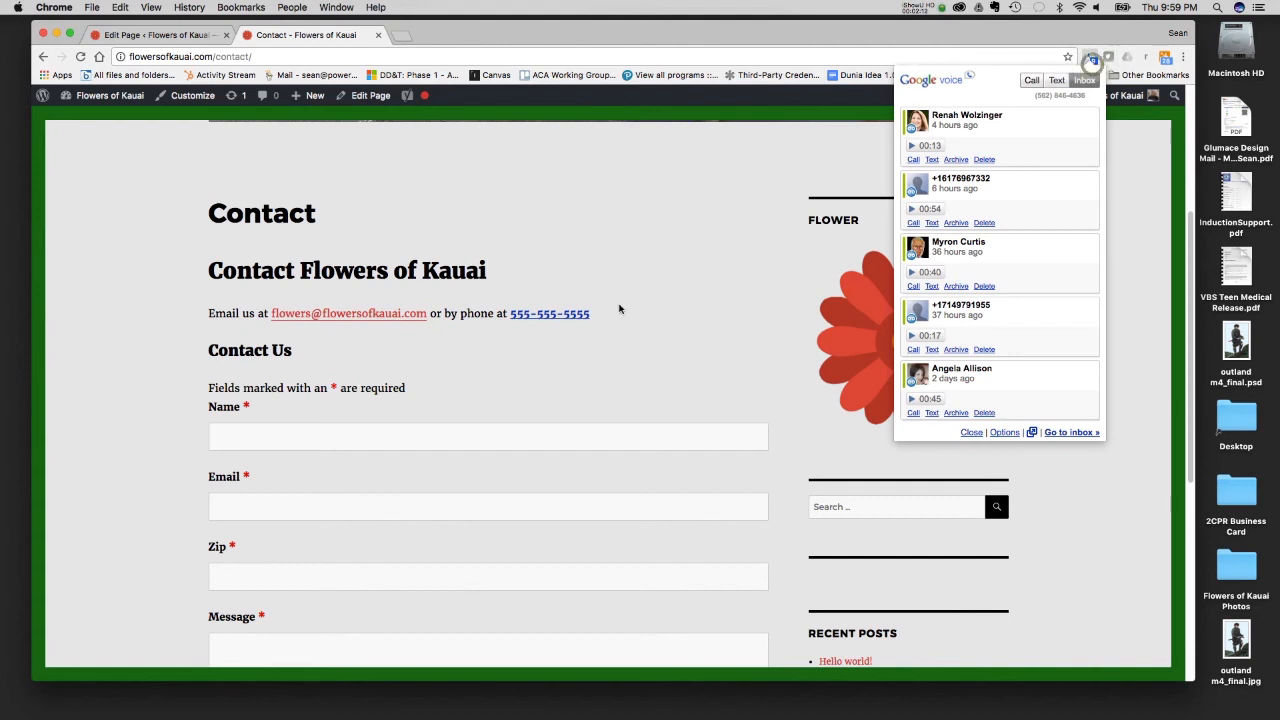
click(1123, 207)
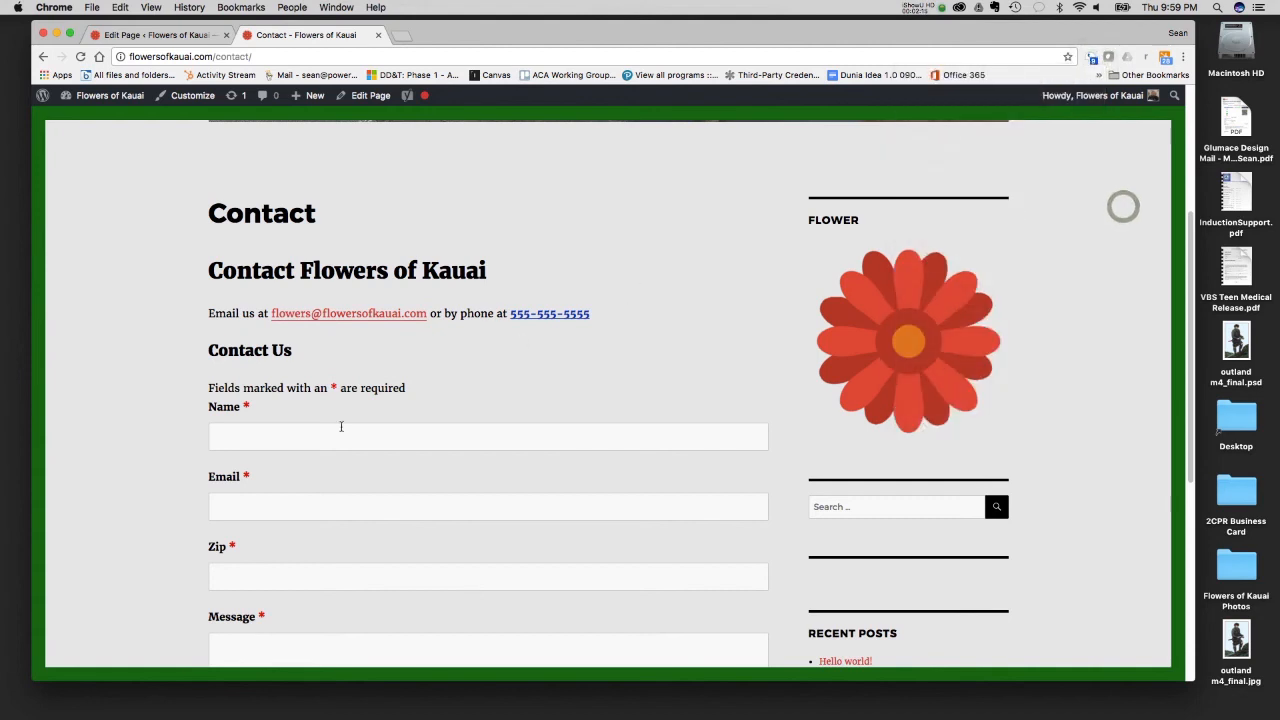
scroll(276, 373, down, 1)
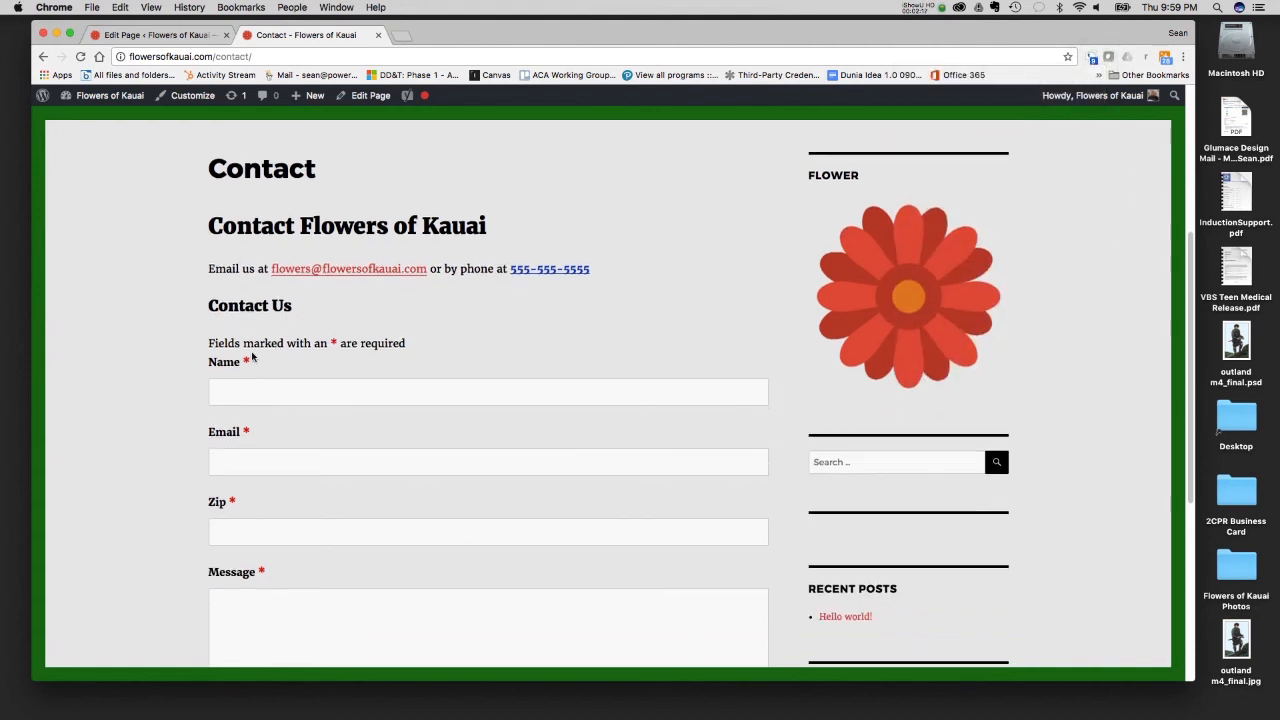
scroll(253, 356, down, 2)
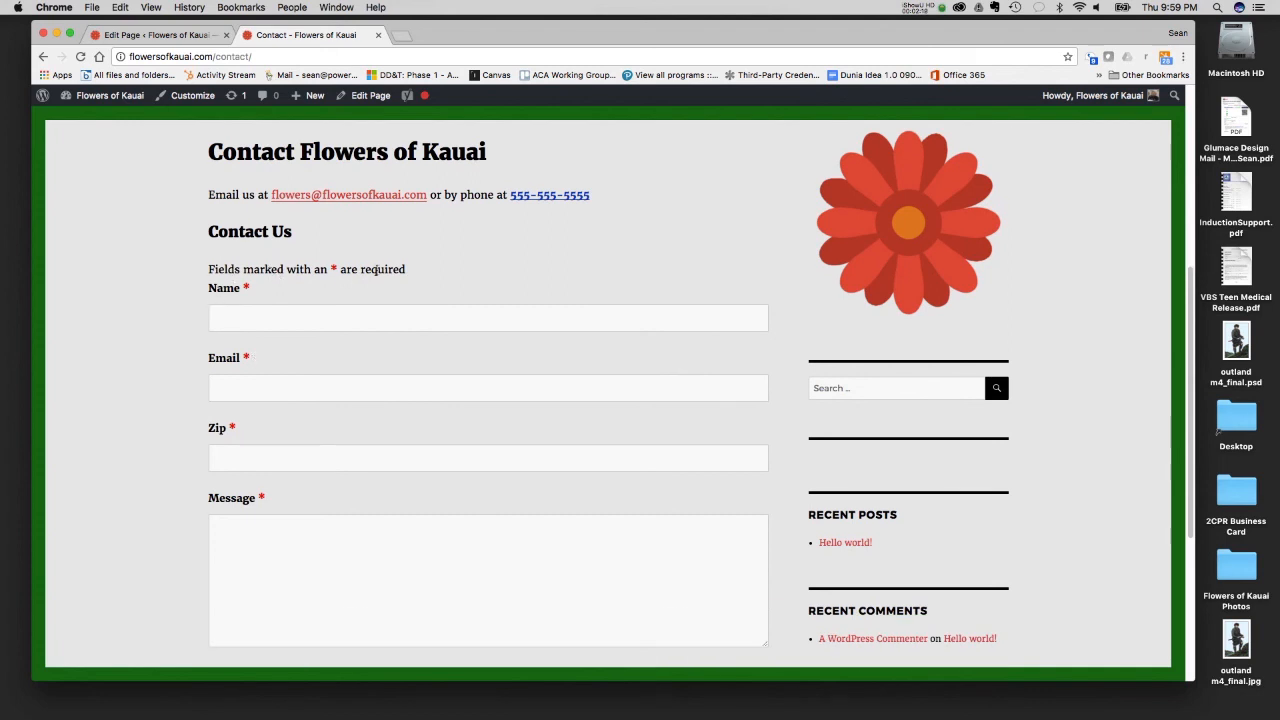
scroll(338, 305, down, 2)
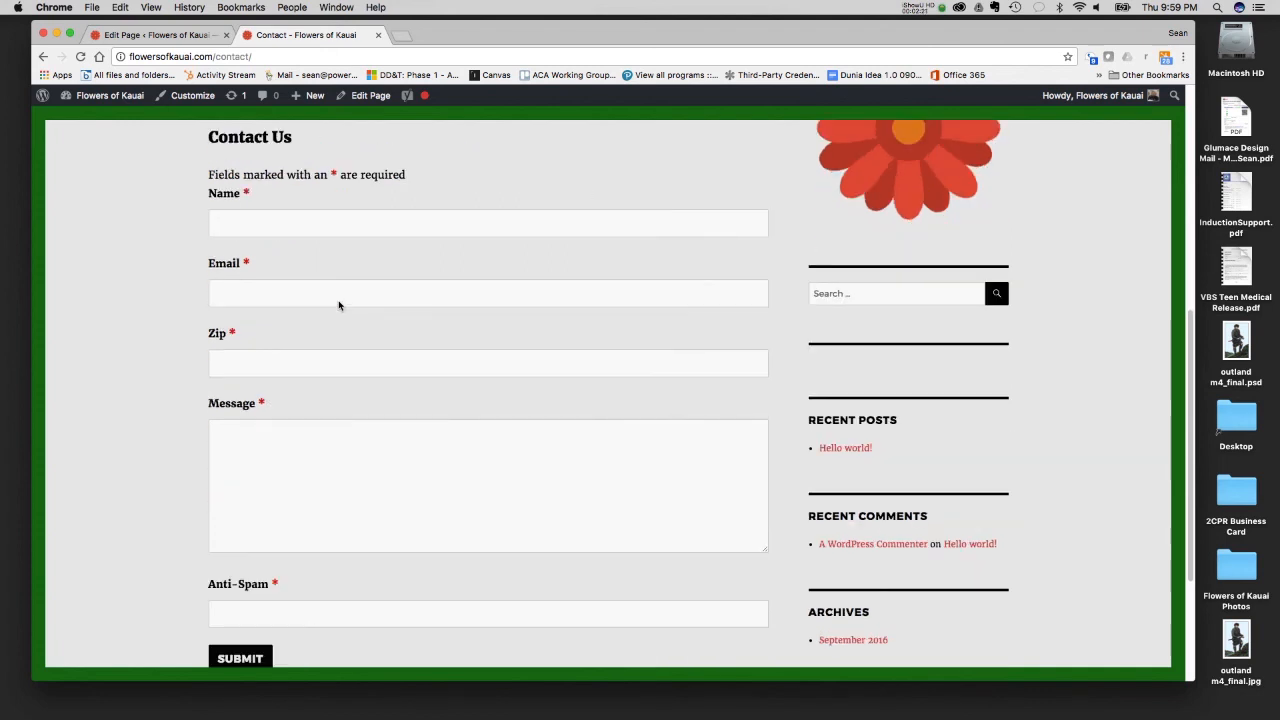
scroll(338, 305, up, 2)
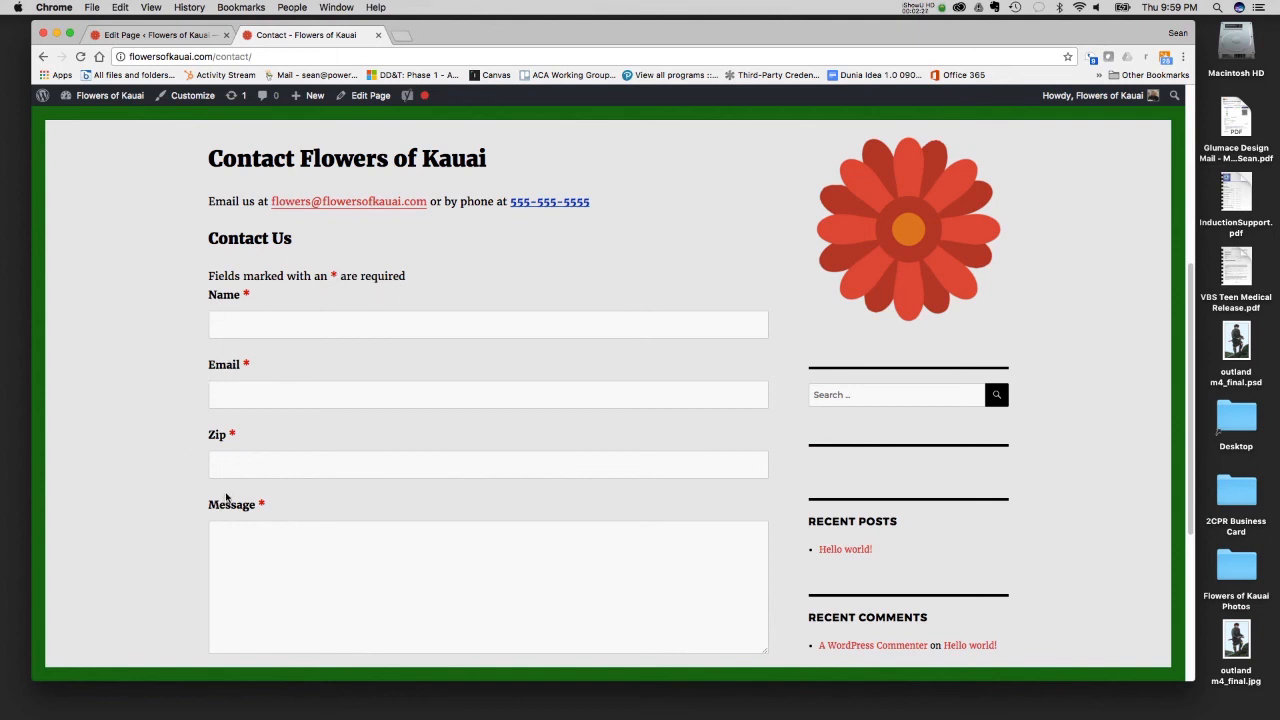
- Review the remaining fields of the Contact Us form on the live Contact page, down to Anti-Spam and Submit
scroll(228, 500, down, 2)
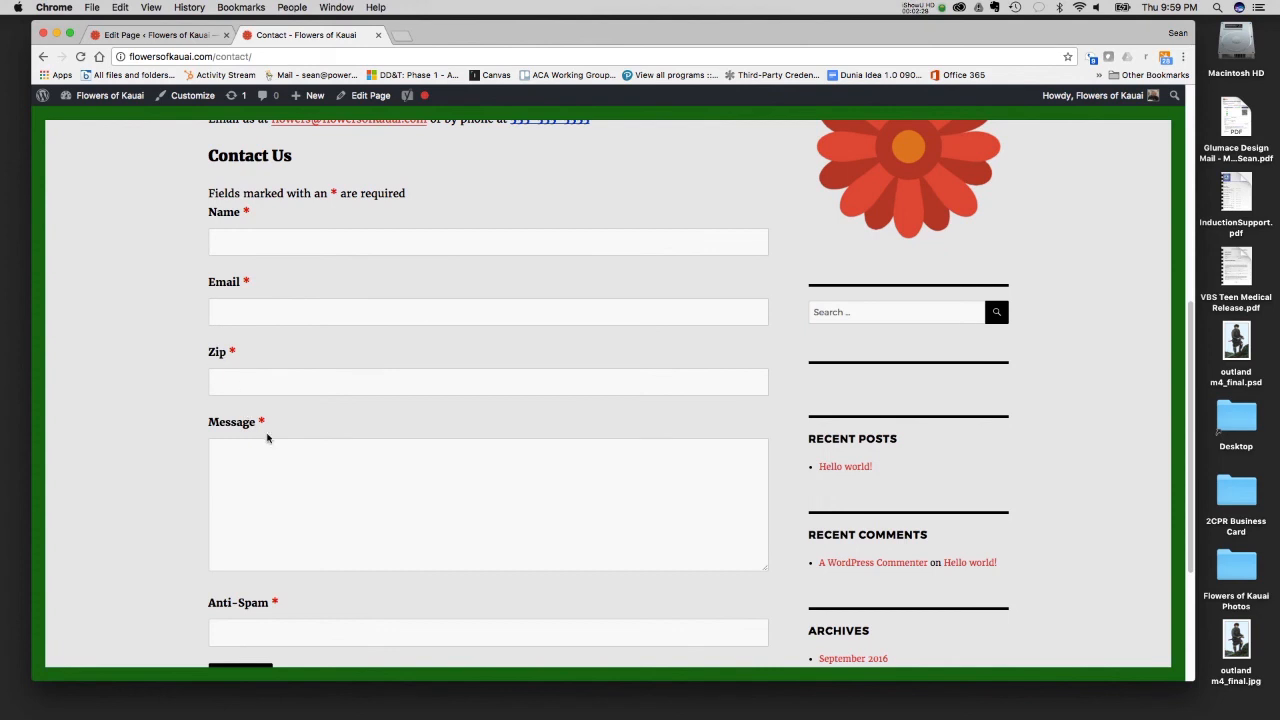
scroll(238, 394, down, 2)
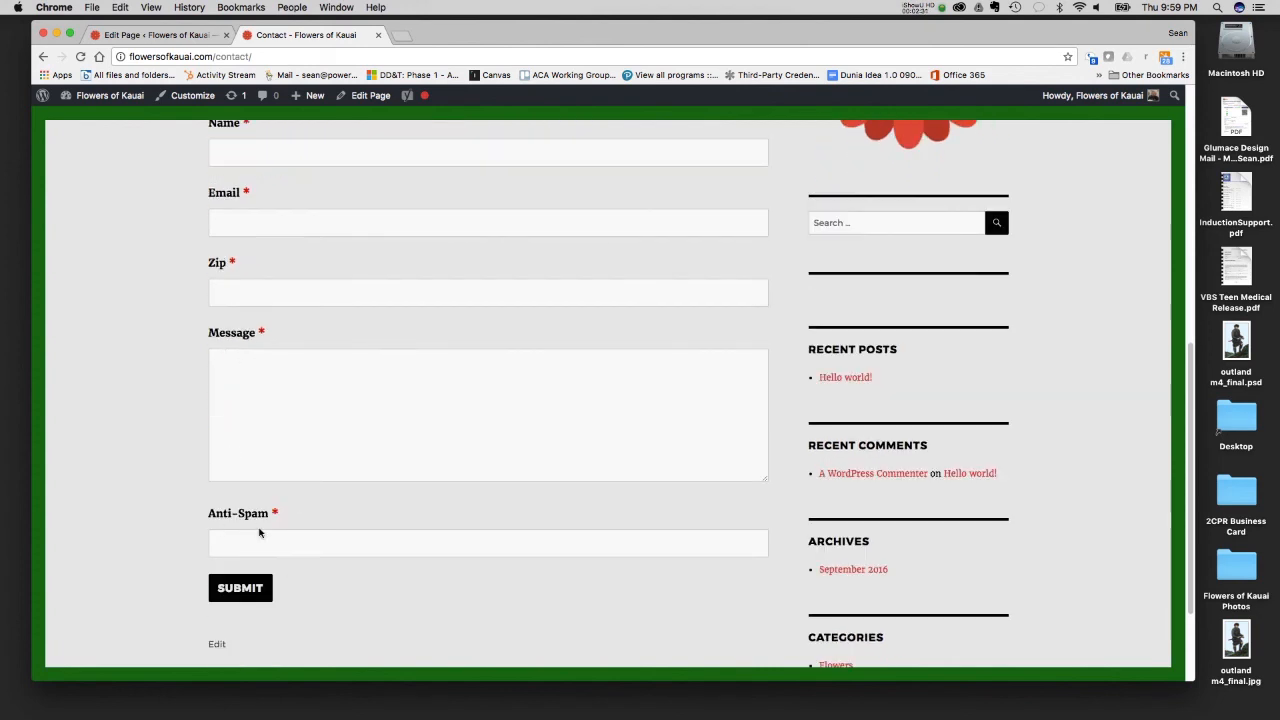
scroll(259, 533, up, 4)
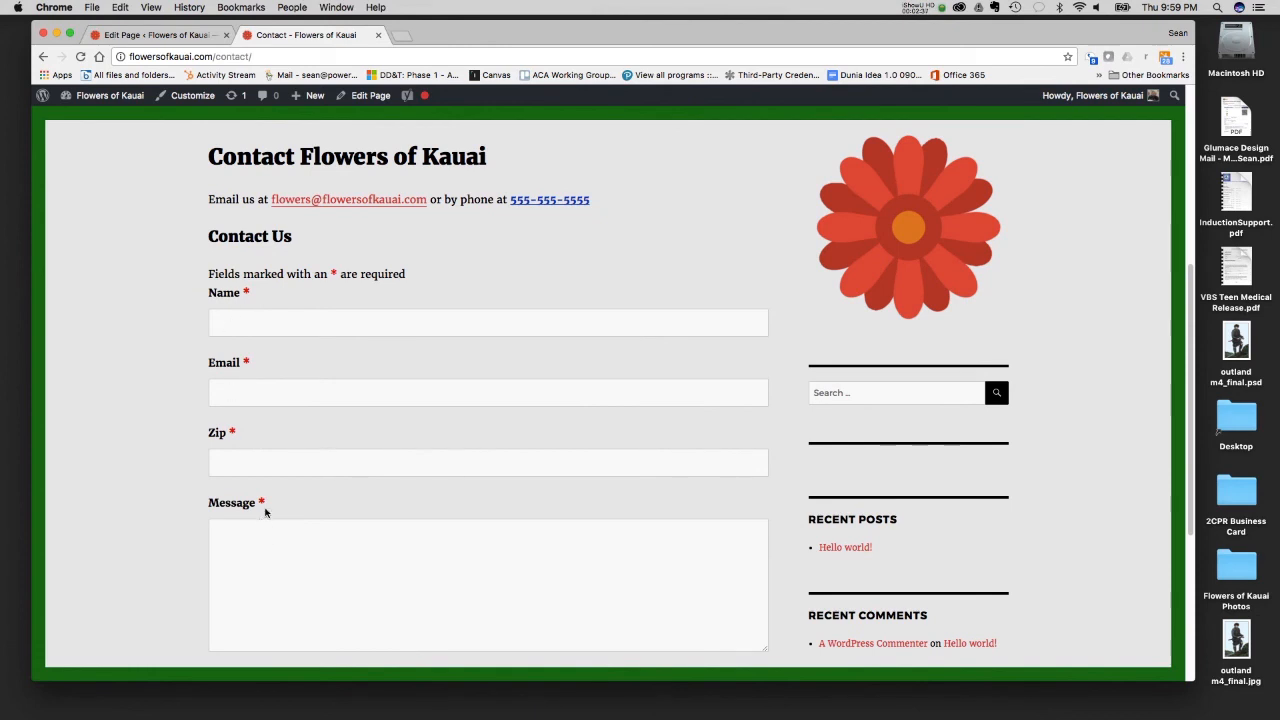
scroll(263, 506, up, 5)
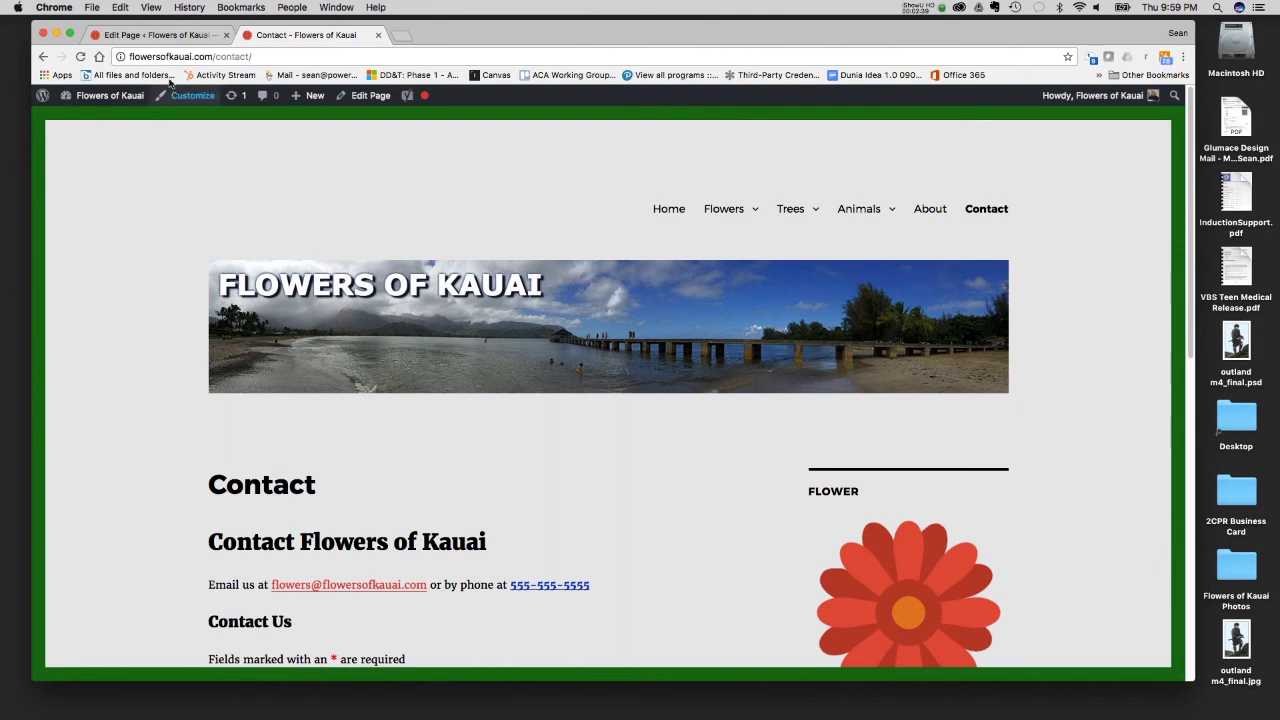
- Return to the WordPress admin and open the Ninja Forms dashboard
click(155, 34)
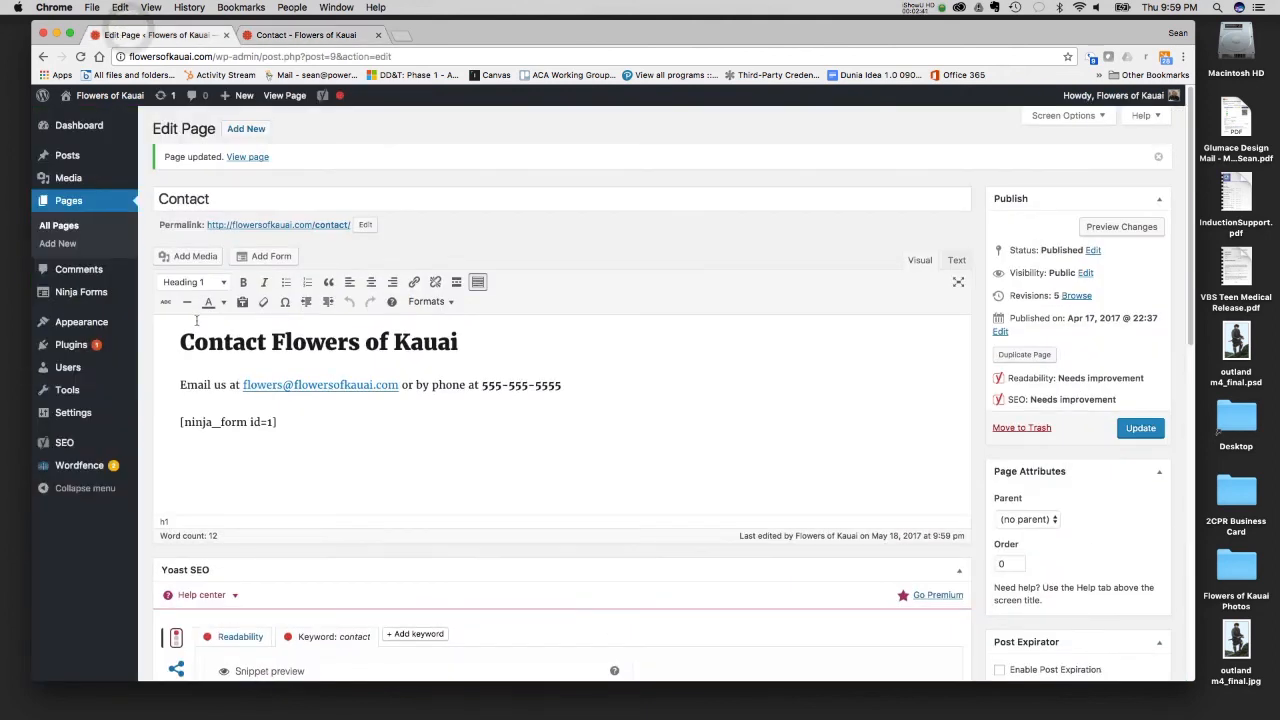
mouse_move(88, 297)
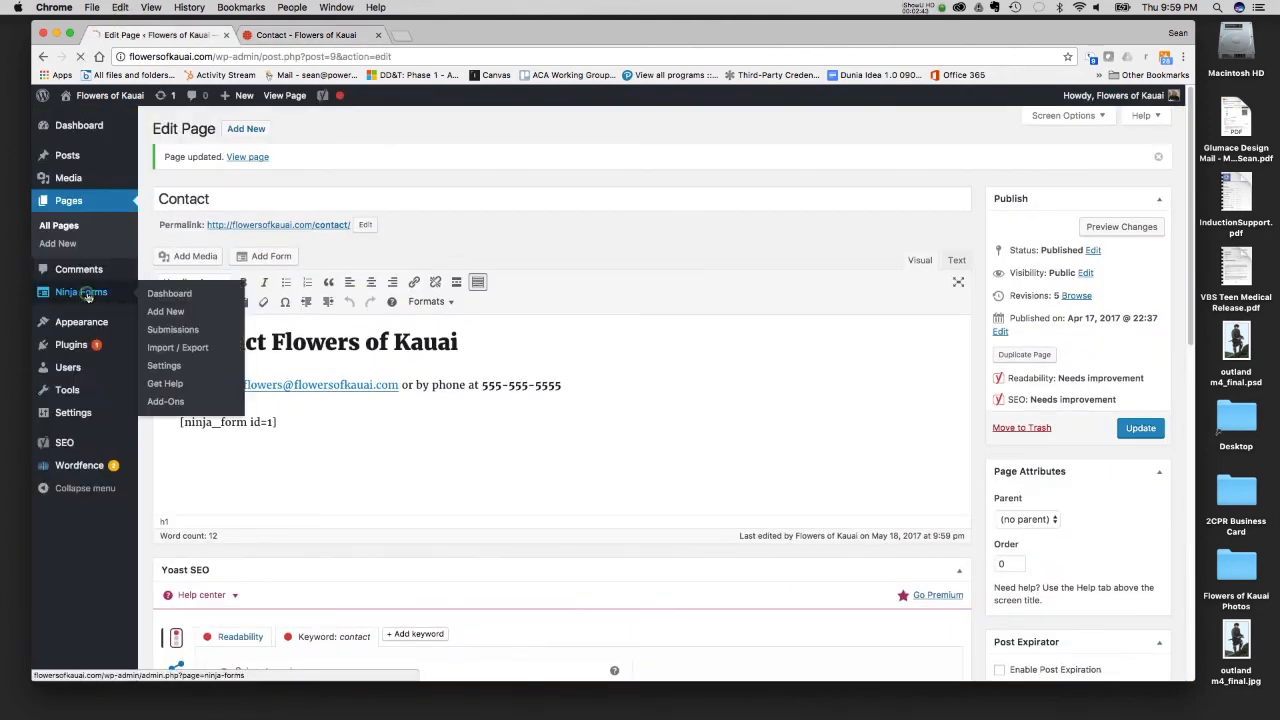
click(88, 296)
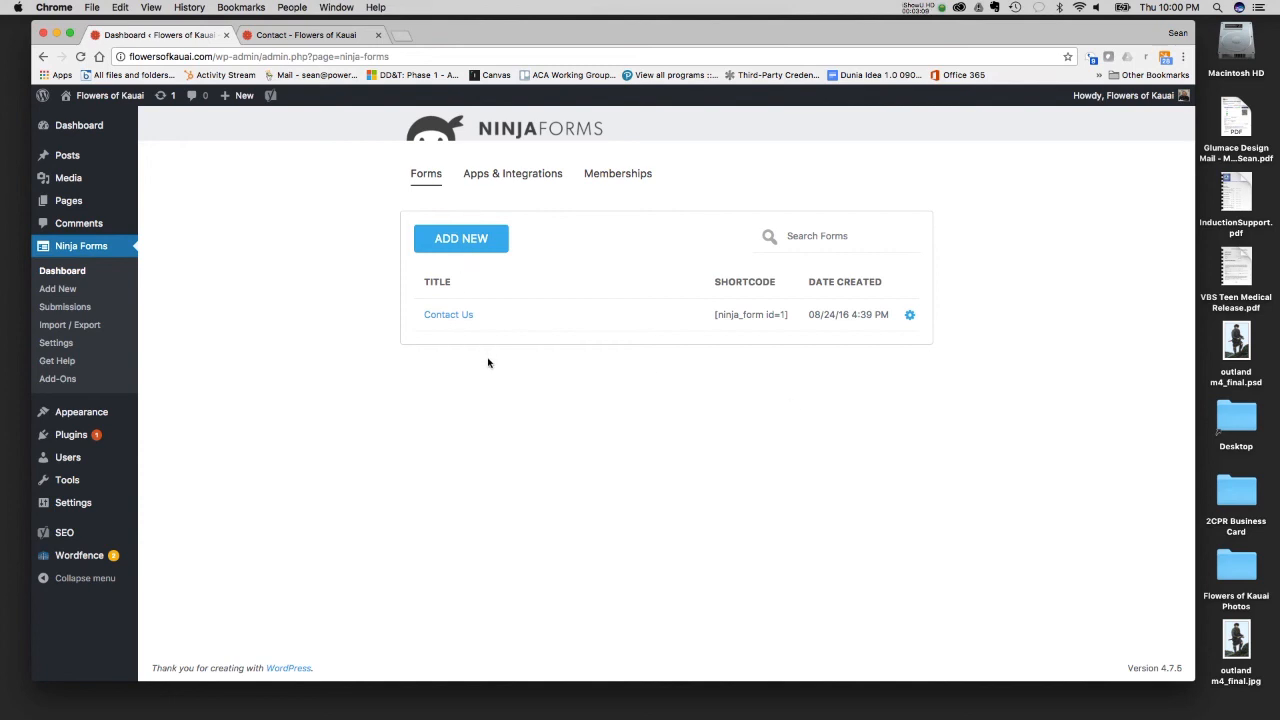
- Browse the Ninja Forms apps and integrations catalogue and examine the available add-ons
click(511, 174)
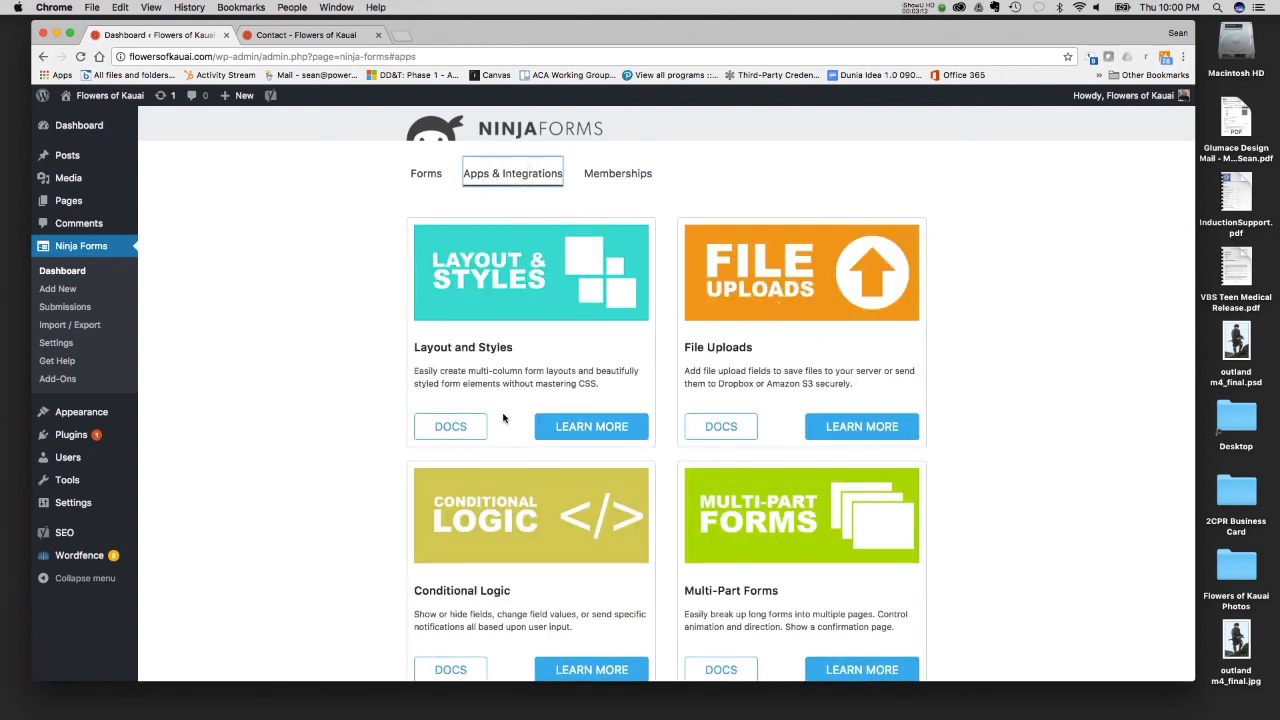
scroll(504, 418, down, 5)
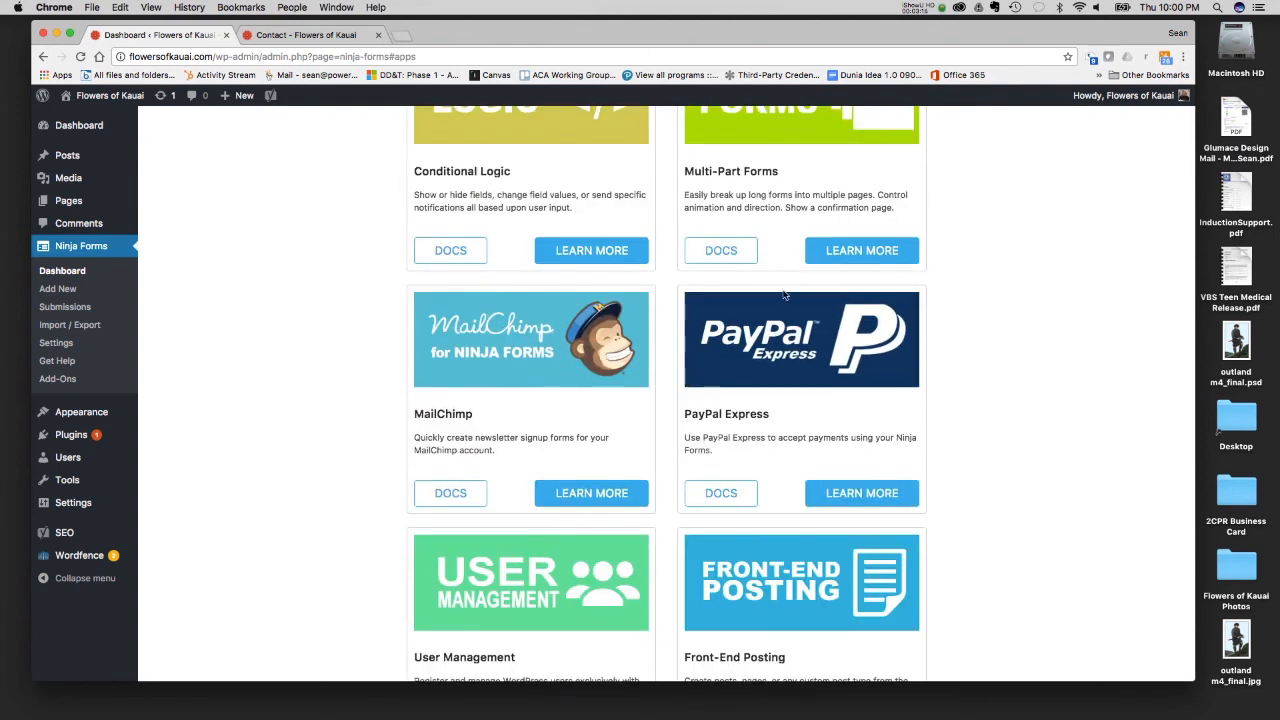
scroll(614, 486, down, 7)
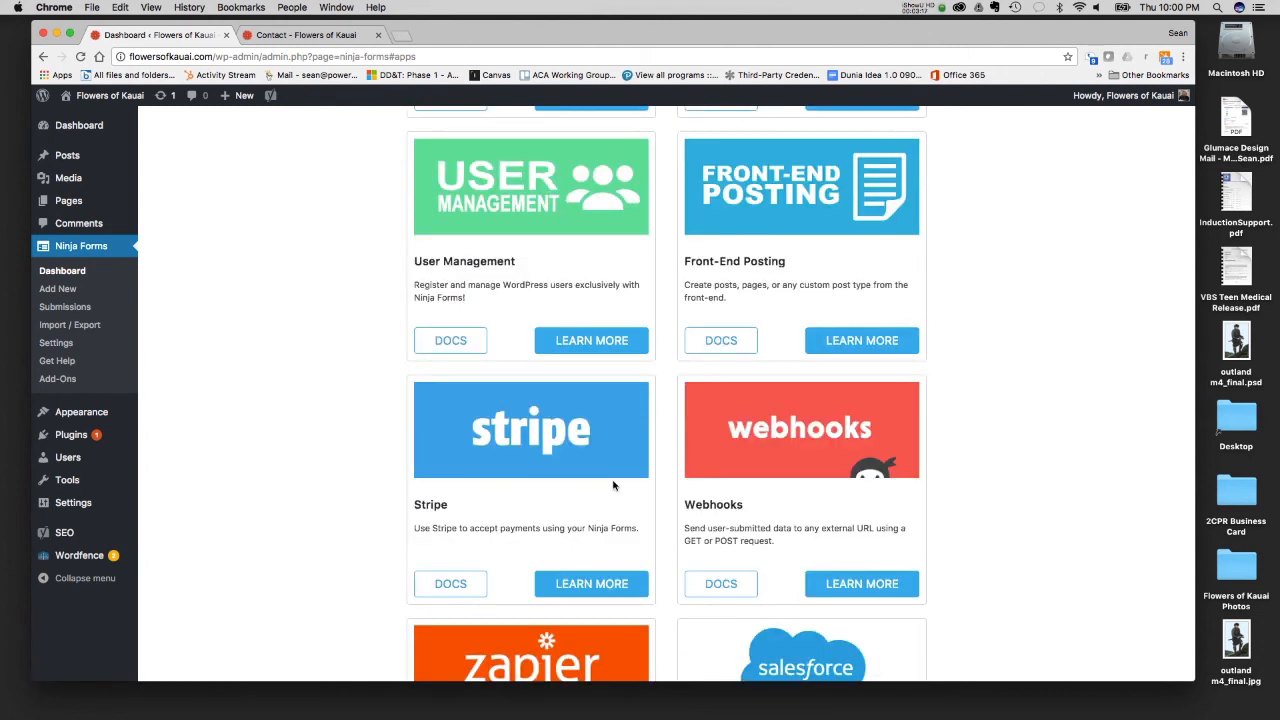
scroll(614, 486, down, 6)
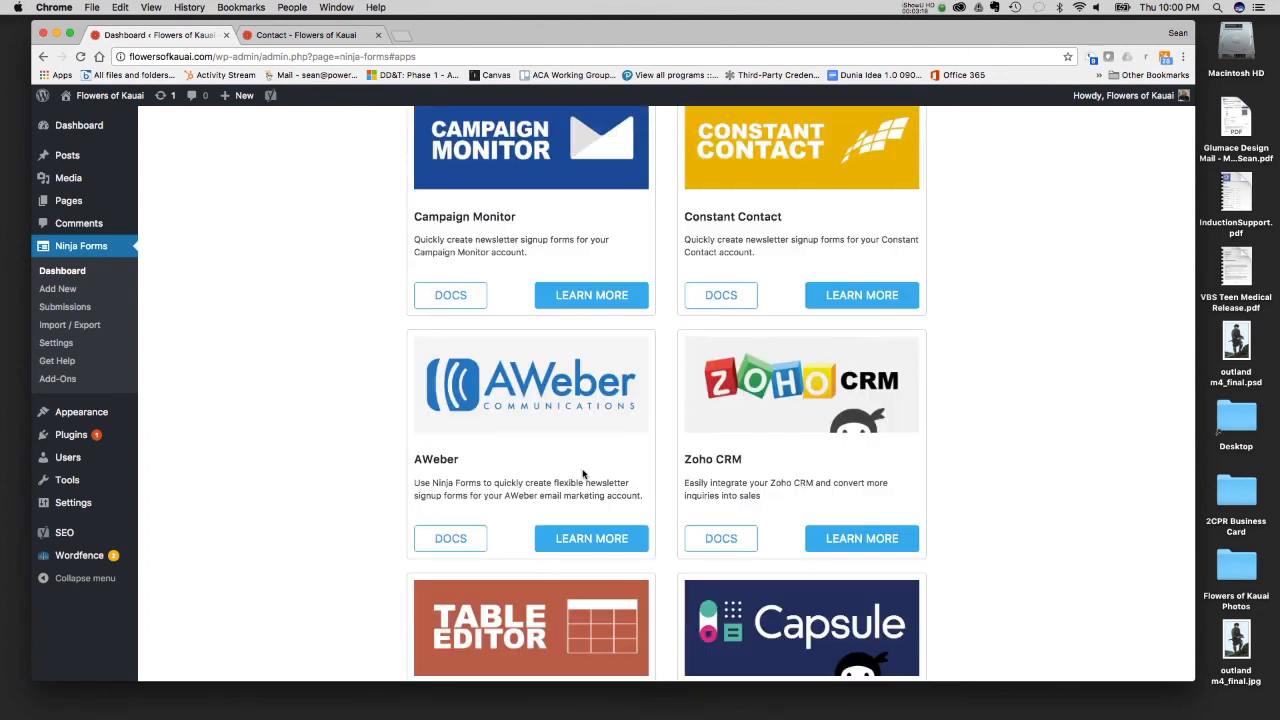
scroll(583, 474, down, 8)
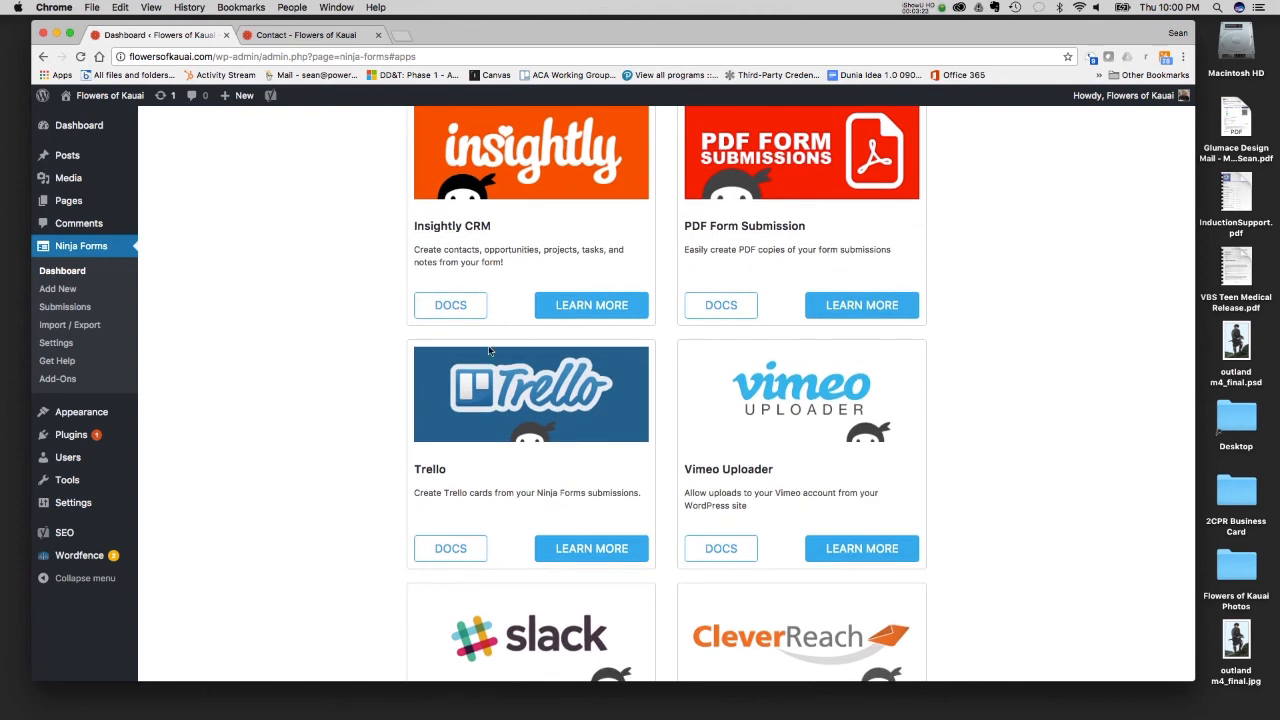
scroll(644, 467, up, 10)
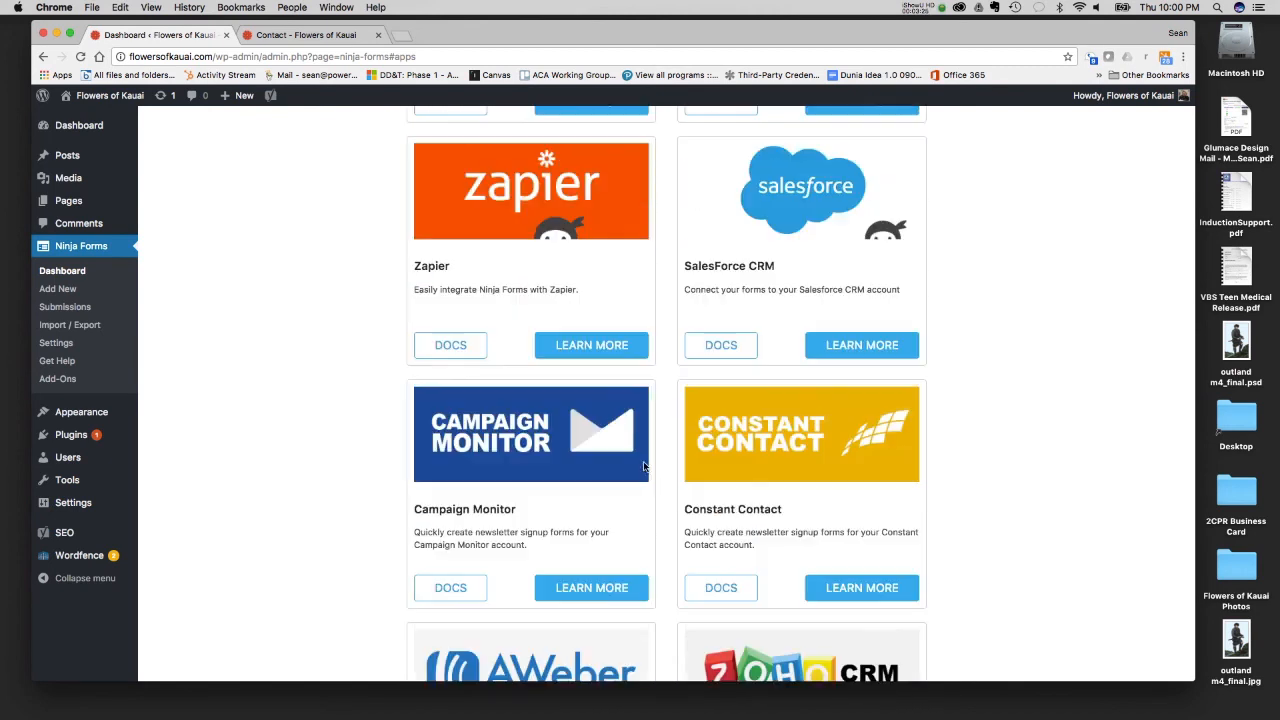
scroll(656, 425, up, 10)
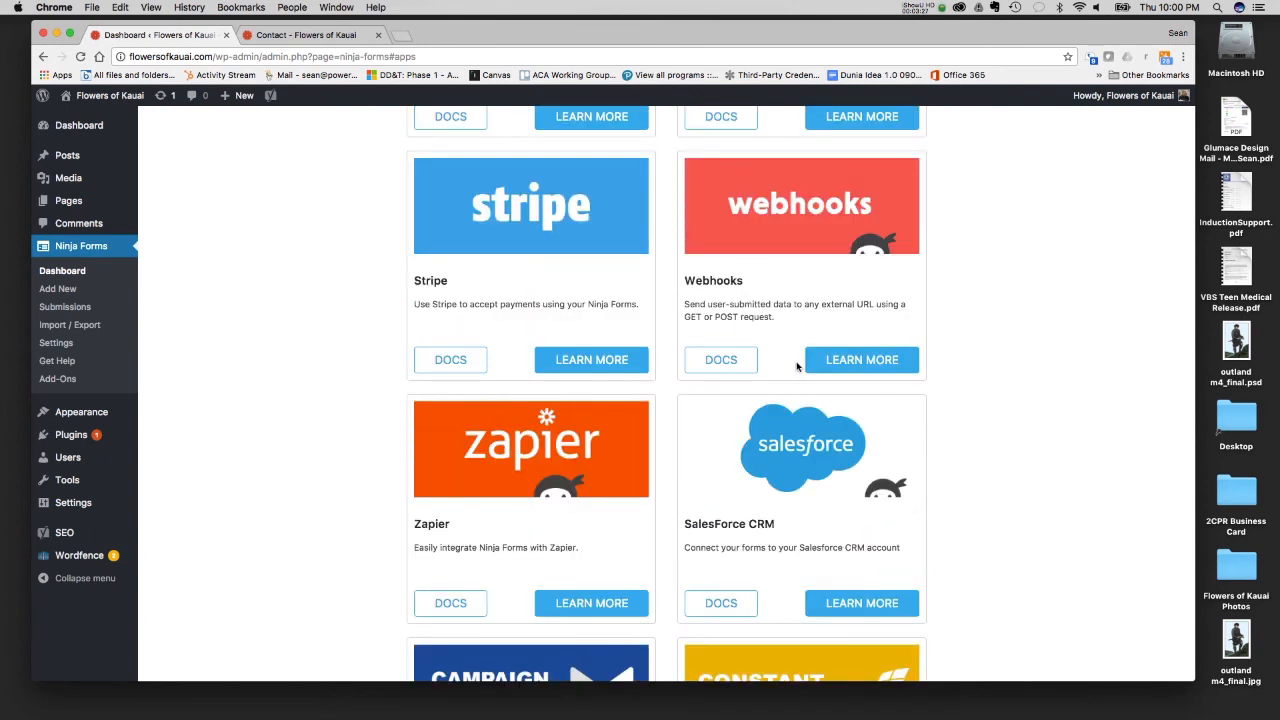
scroll(794, 371, up, 4)
scroll(794, 371, down, 20)
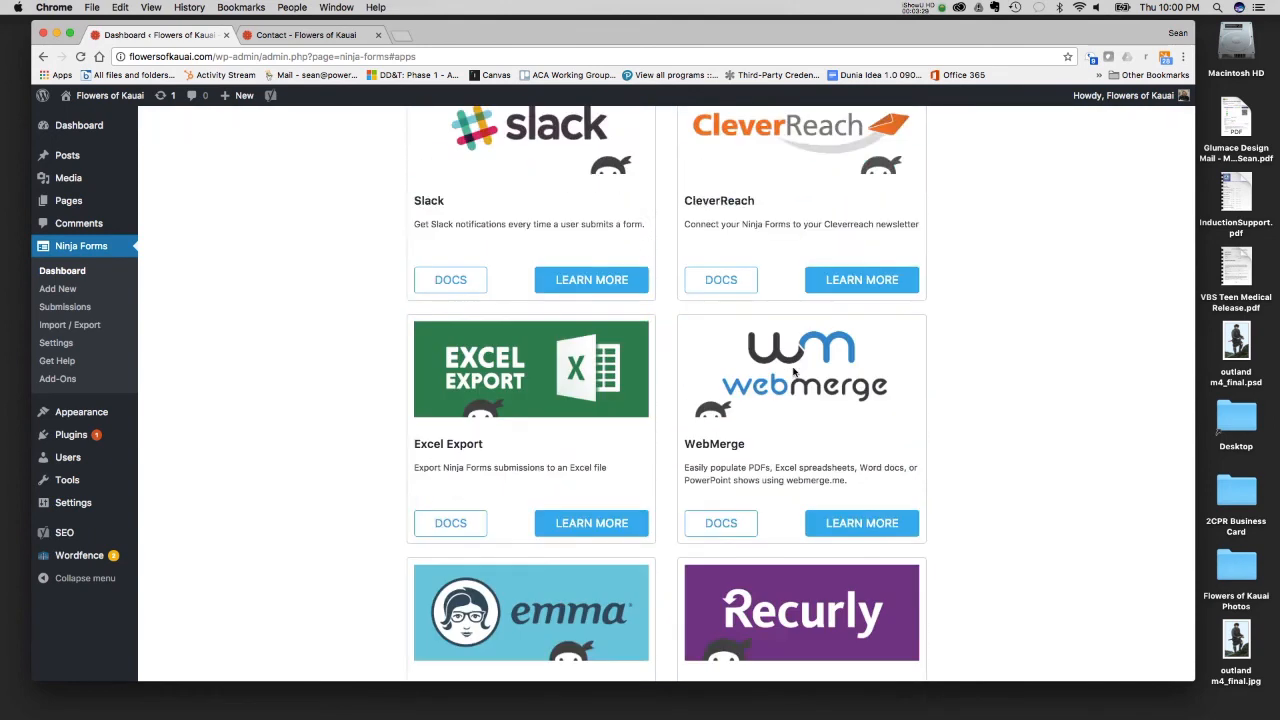
scroll(794, 371, up, 20)
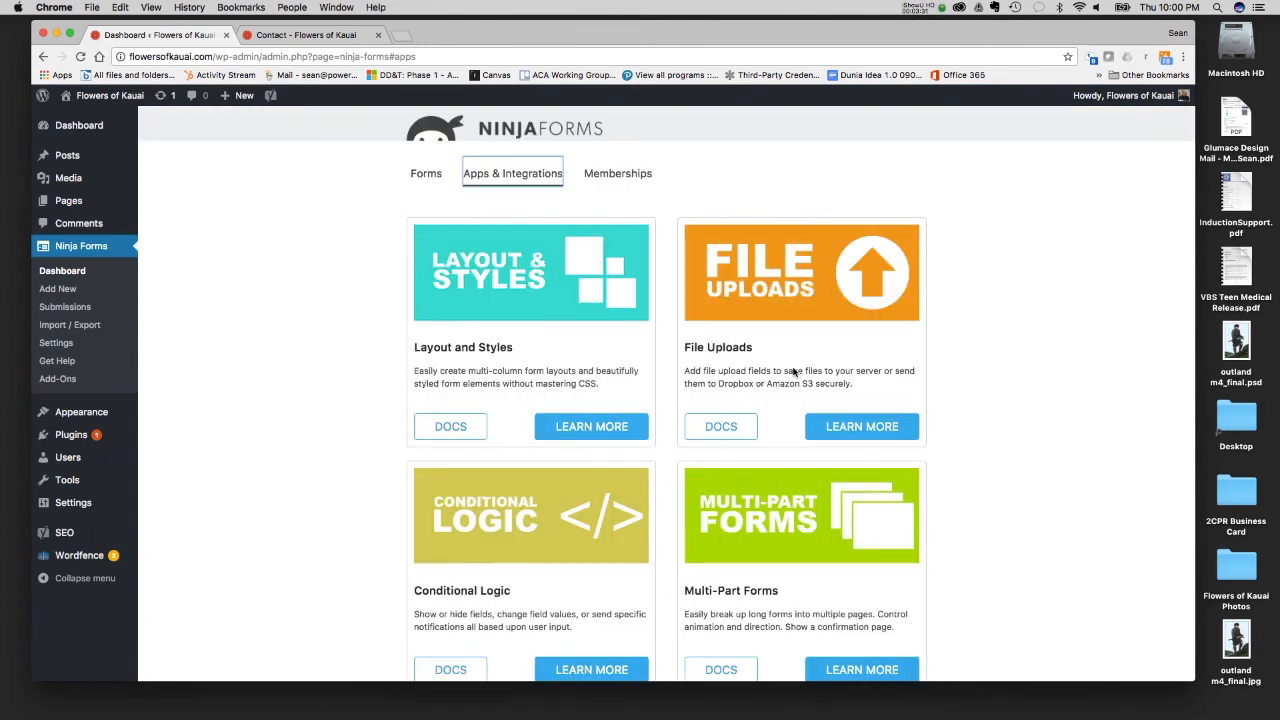
- Examine the Ninja Forms membership plans and compare what the Agency, Professional and Personal tiers include
click(614, 178)
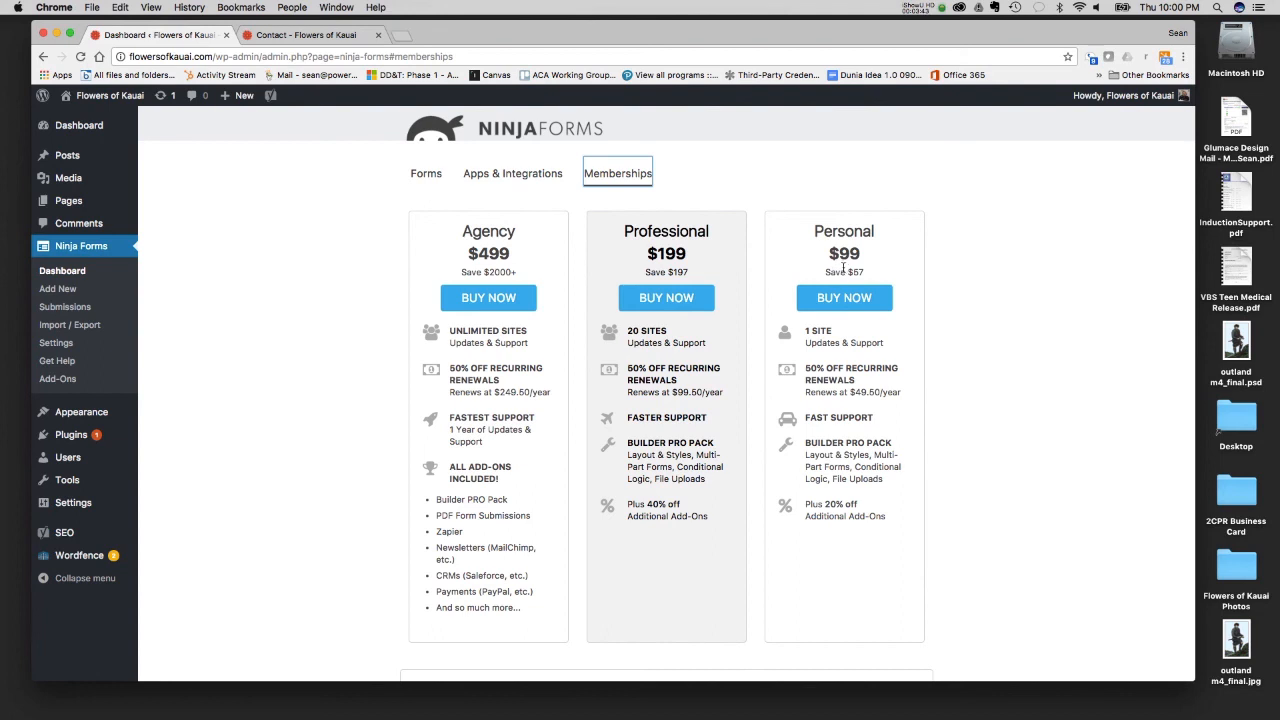
scroll(769, 351, down, 3)
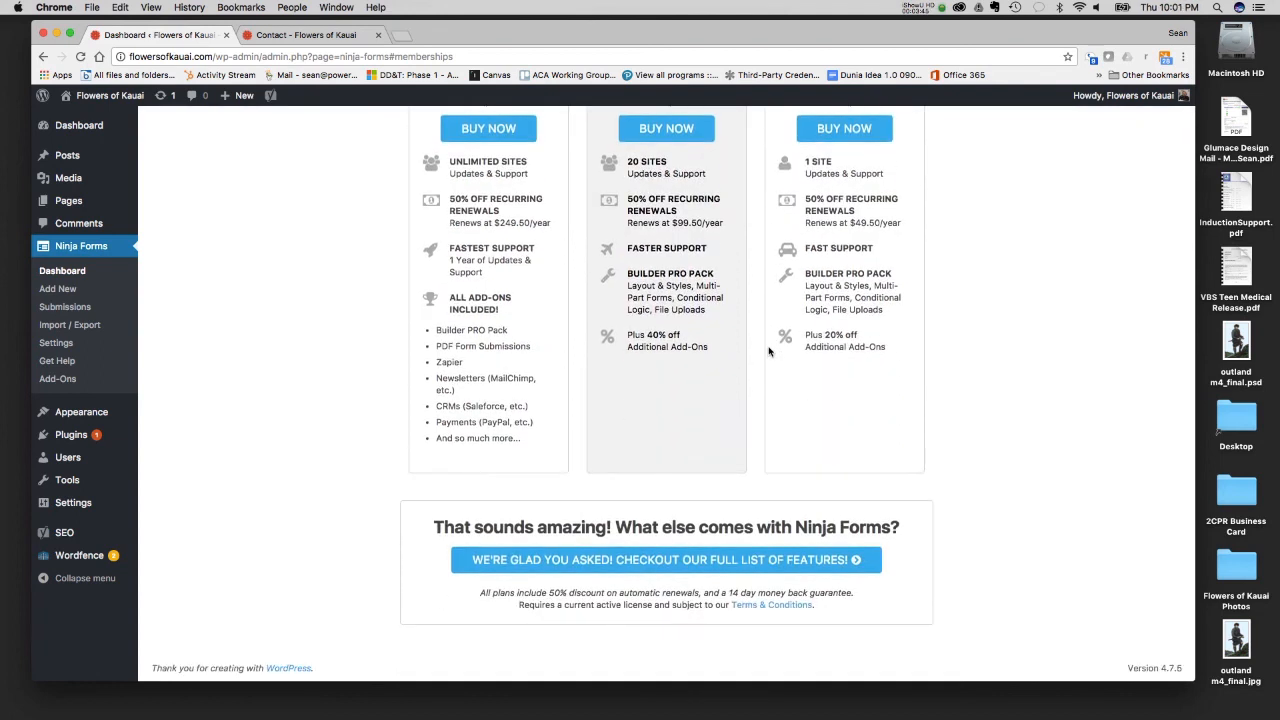
scroll(769, 351, up, 3)
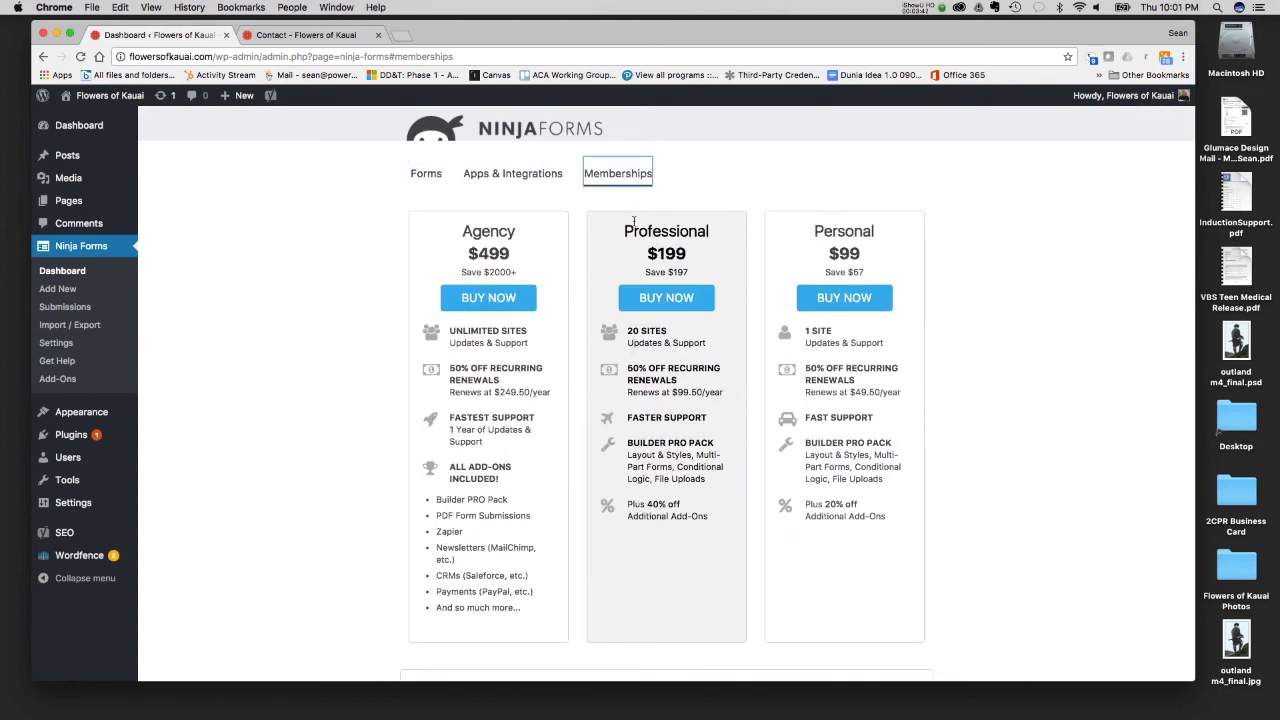
- Open the Contact Us form in the form builder and delete its Zip and Anti-Spam fields
click(440, 173)
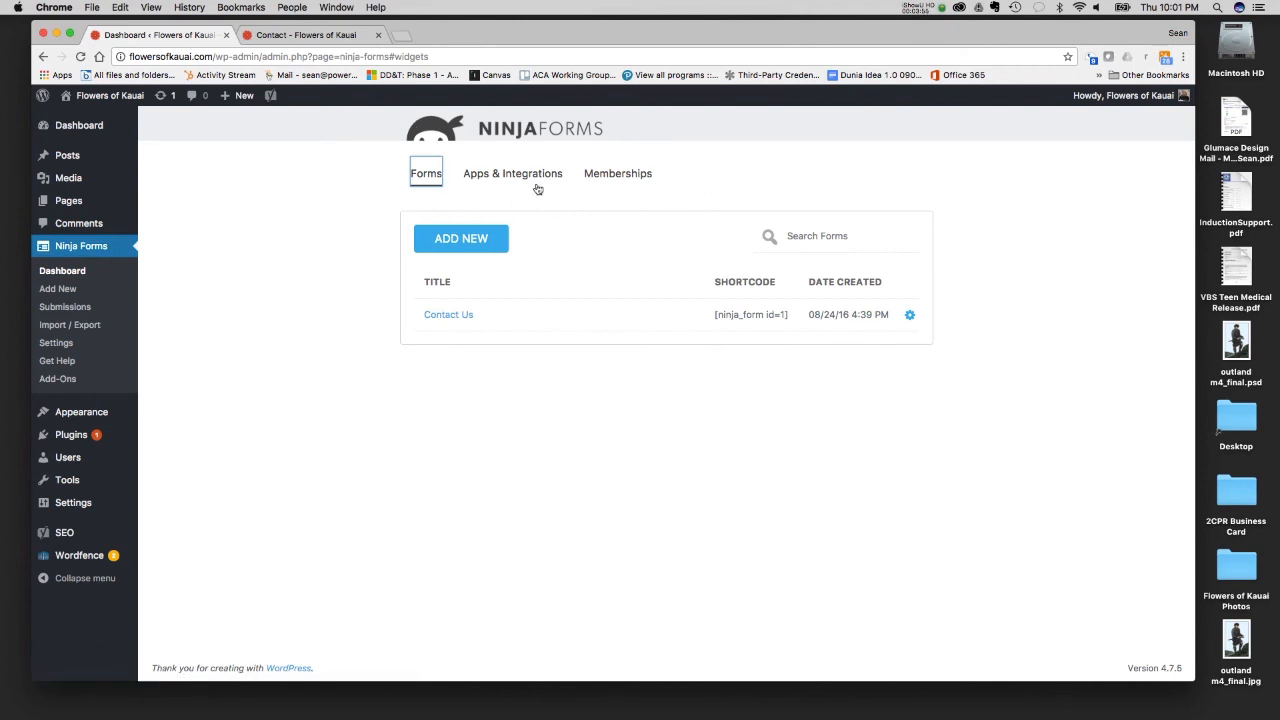
click(444, 322)
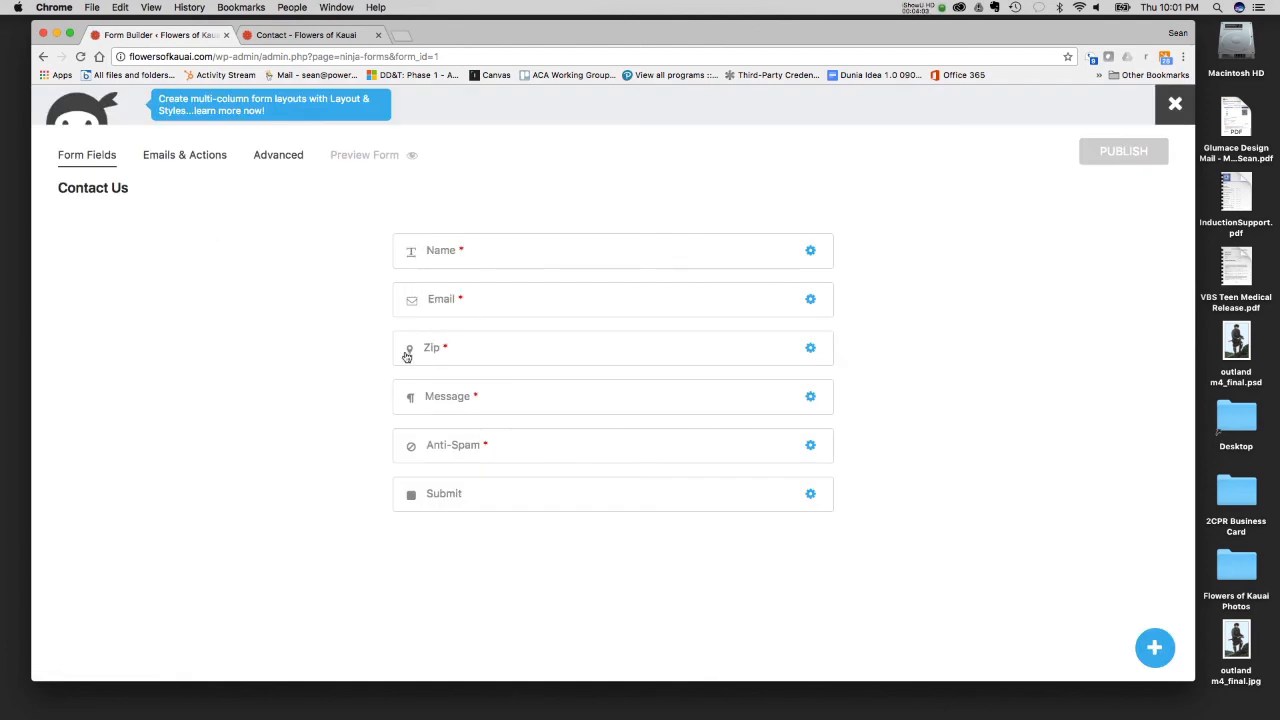
click(818, 346)
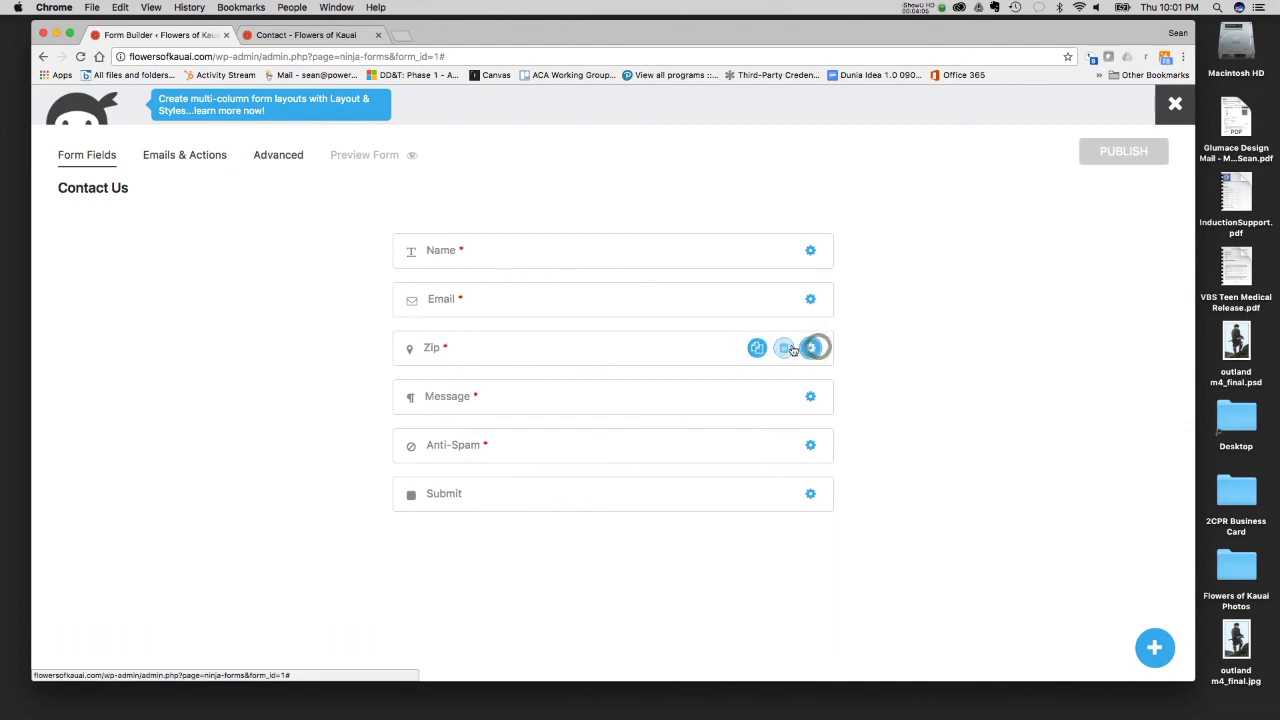
click(790, 347)
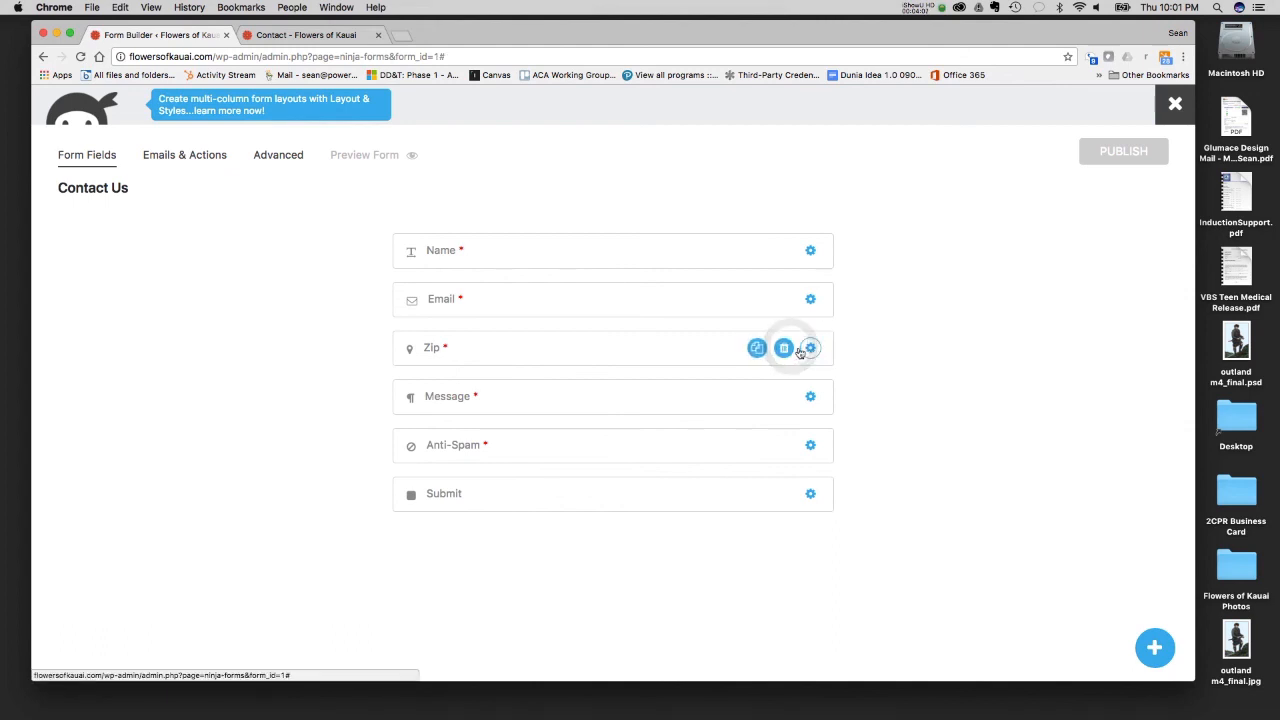
click(784, 348)
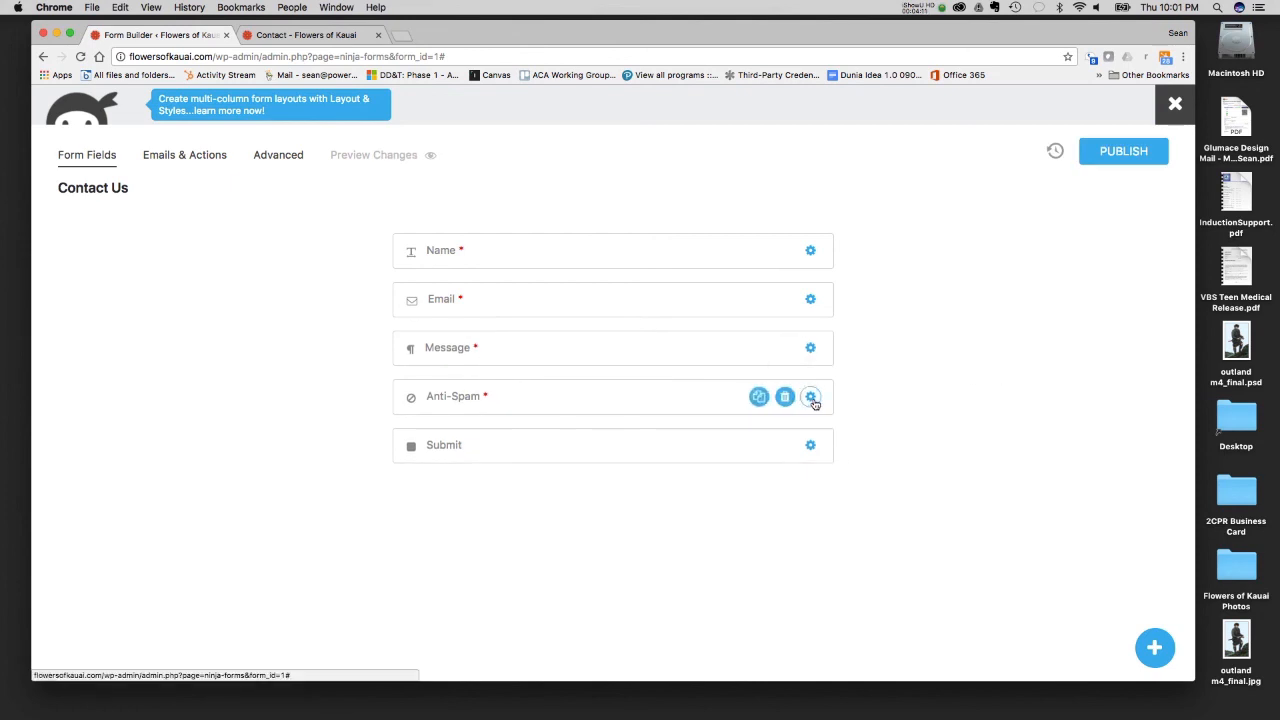
click(784, 397)
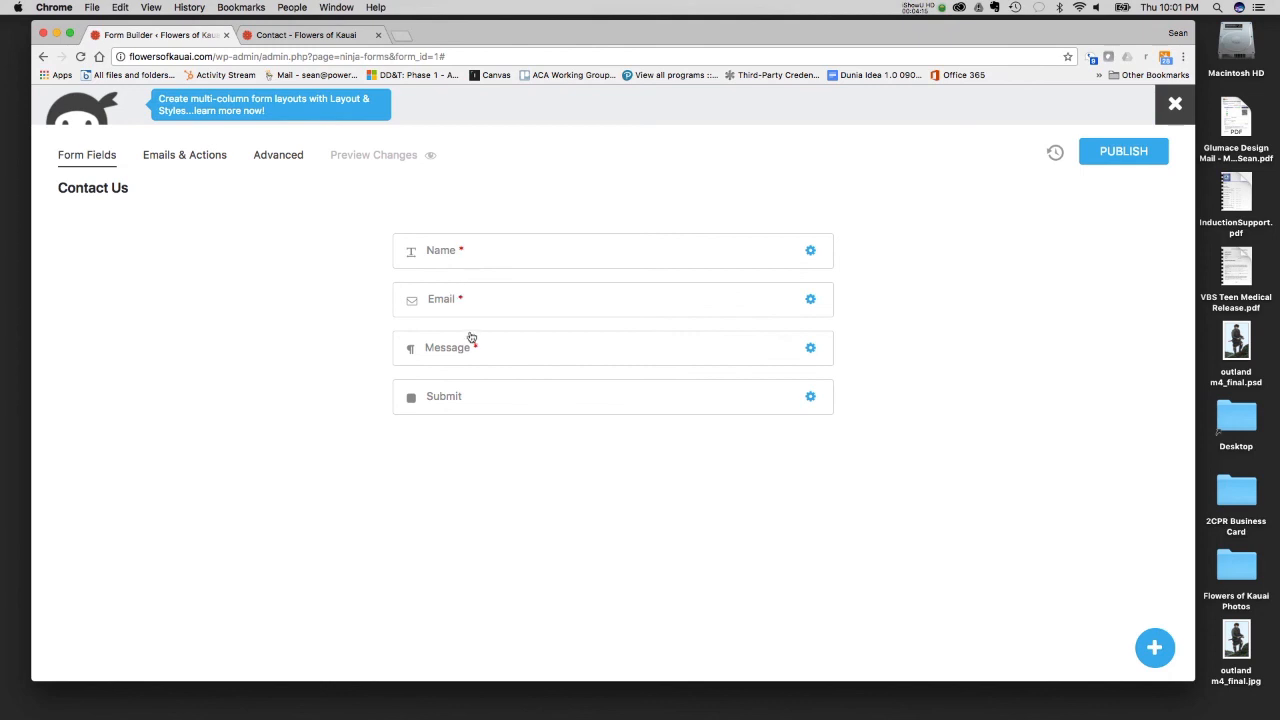
- Open the Name field's settings and examine its required-field and input restriction options
mouse_move(811, 252)
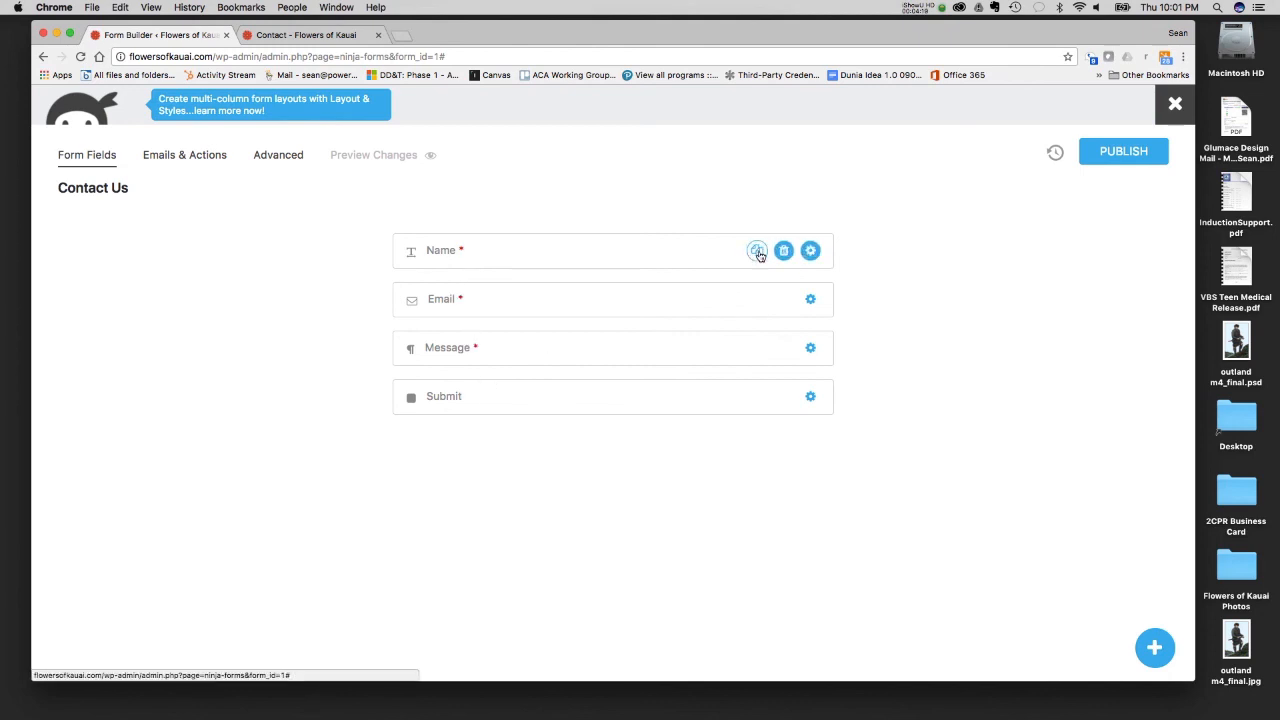
click(810, 250)
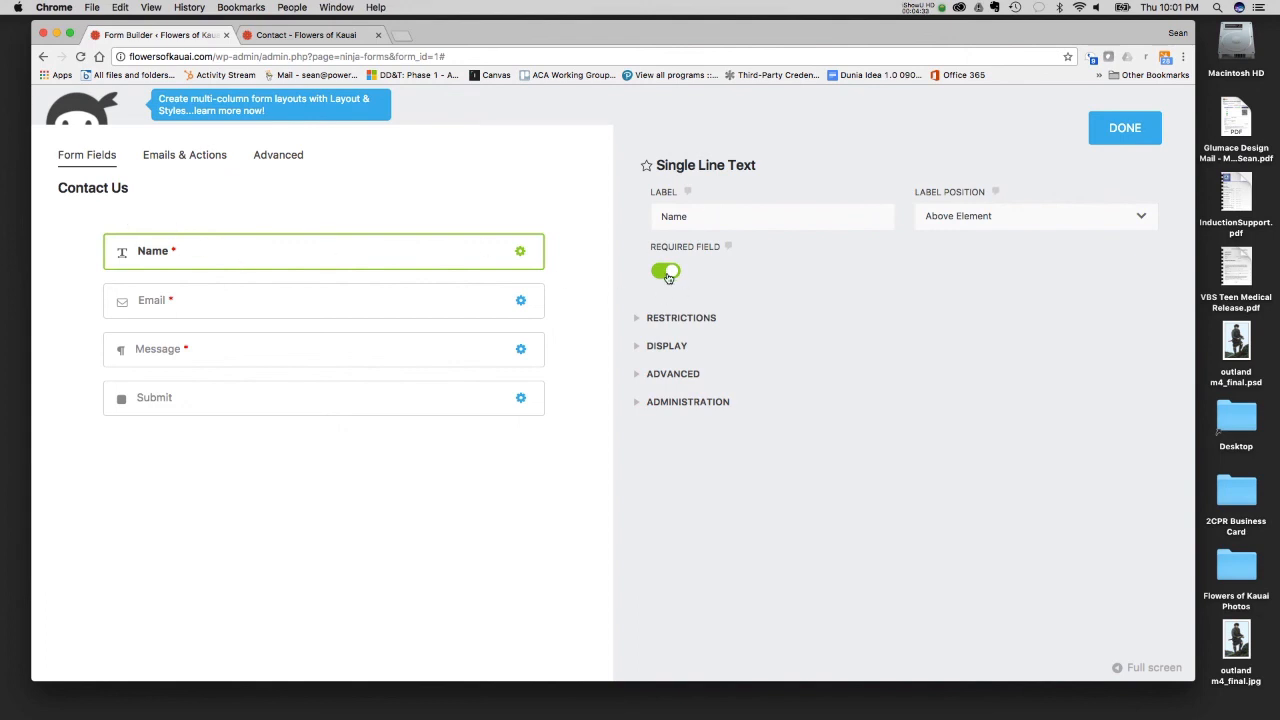
click(636, 318)
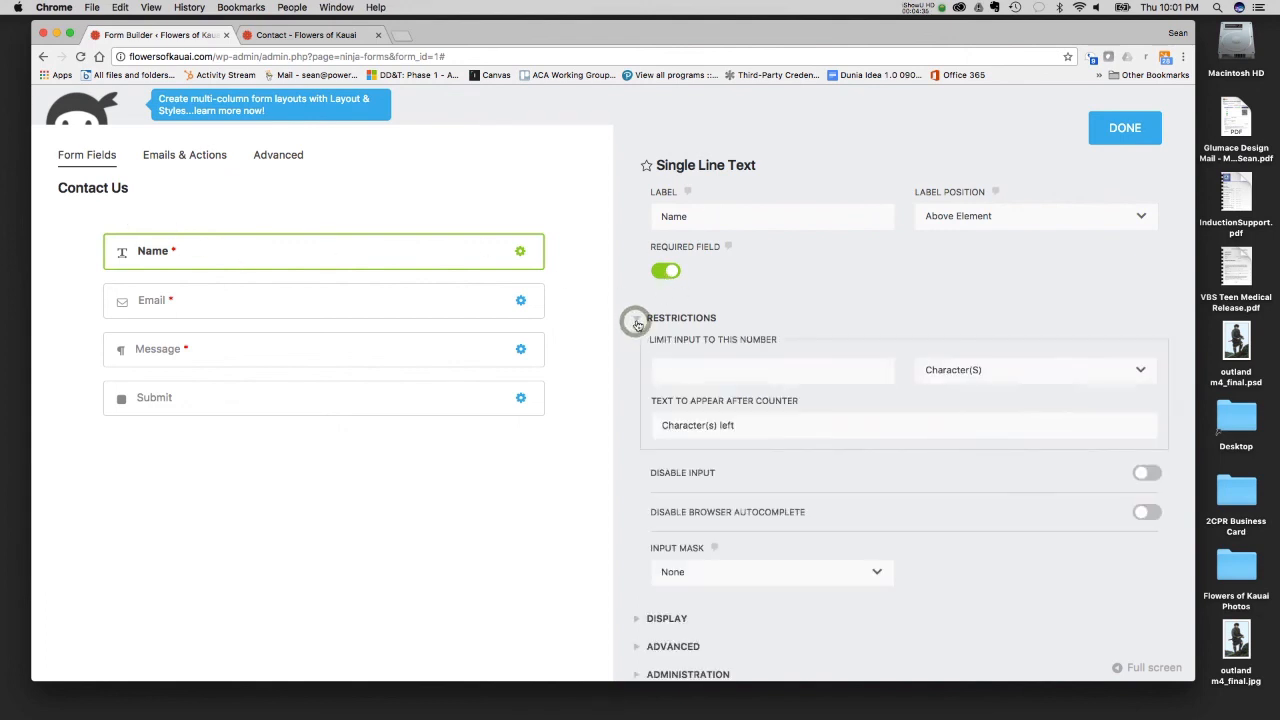
scroll(637, 322, down, 1)
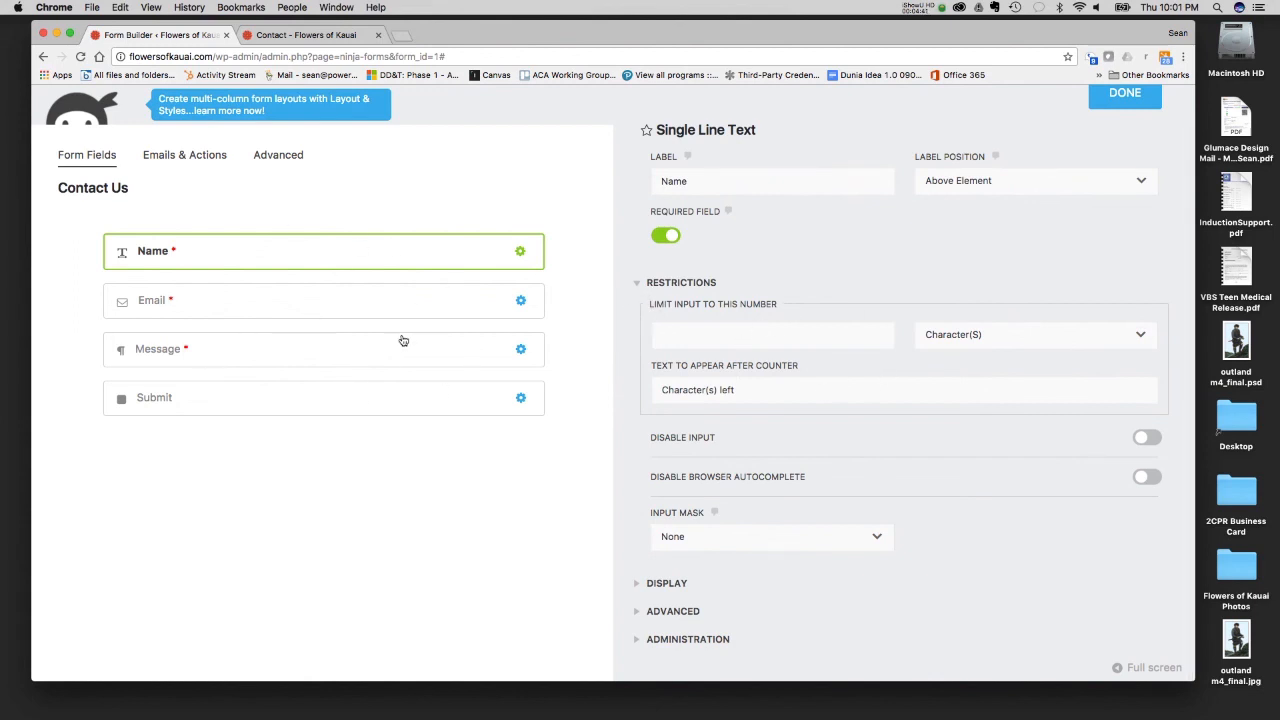
click(635, 284)
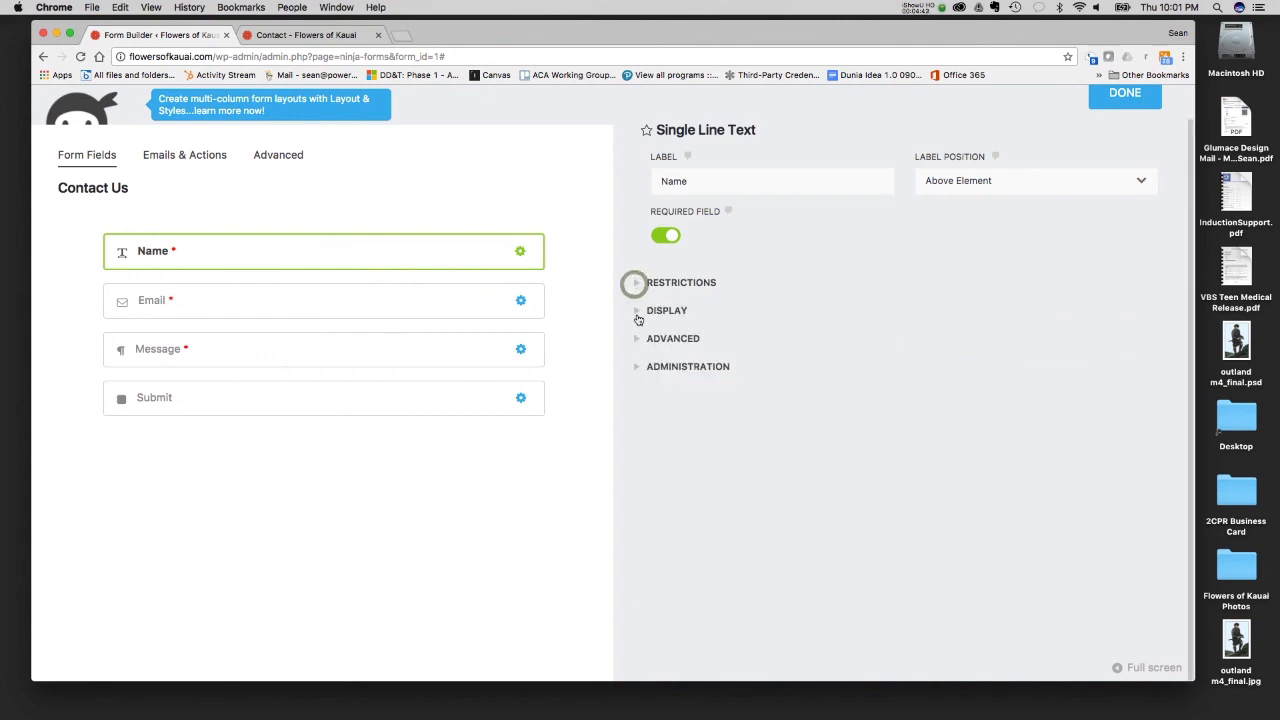
- Enter "Plea" as the help text in the Name field's display settings
click(637, 313)
scroll(718, 363, down, 3)
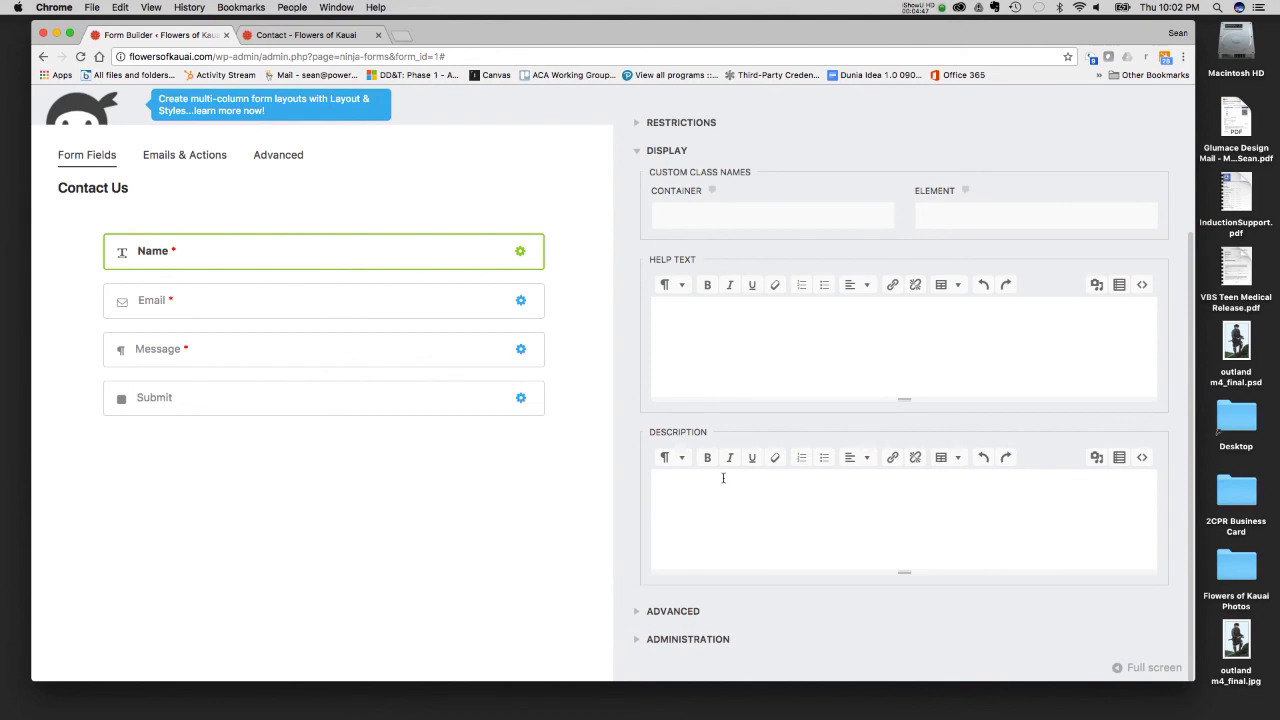
scroll(723, 478, up, 3)
click(697, 452)
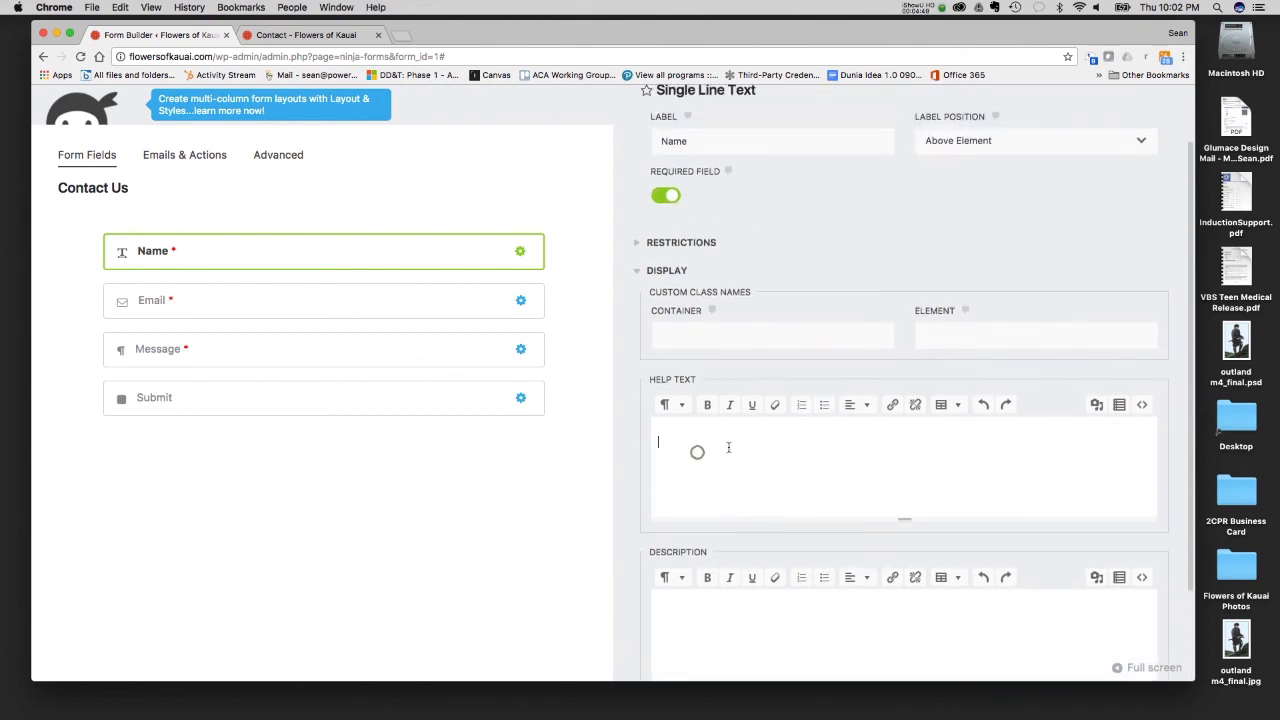
text(Please put your name here.)
click(635, 271)
- Show the Name field's administration settings and read the explanation of the Field Key
click(636, 328)
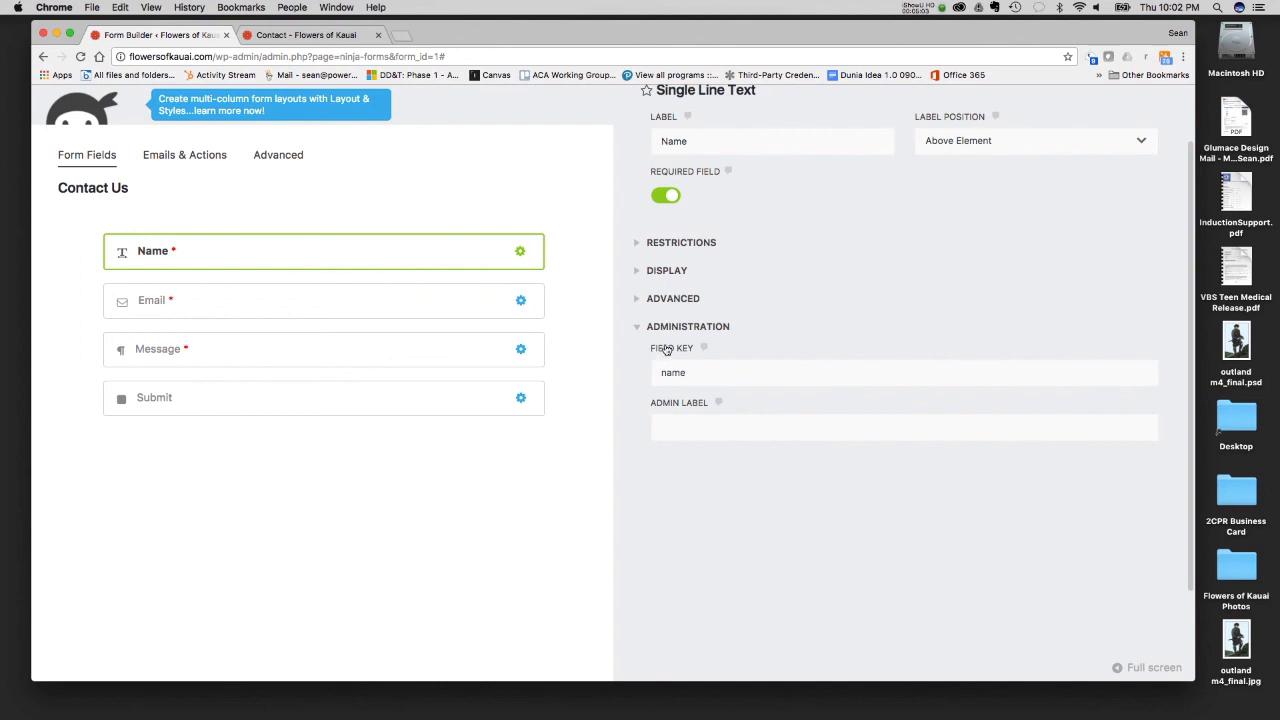
click(702, 348)
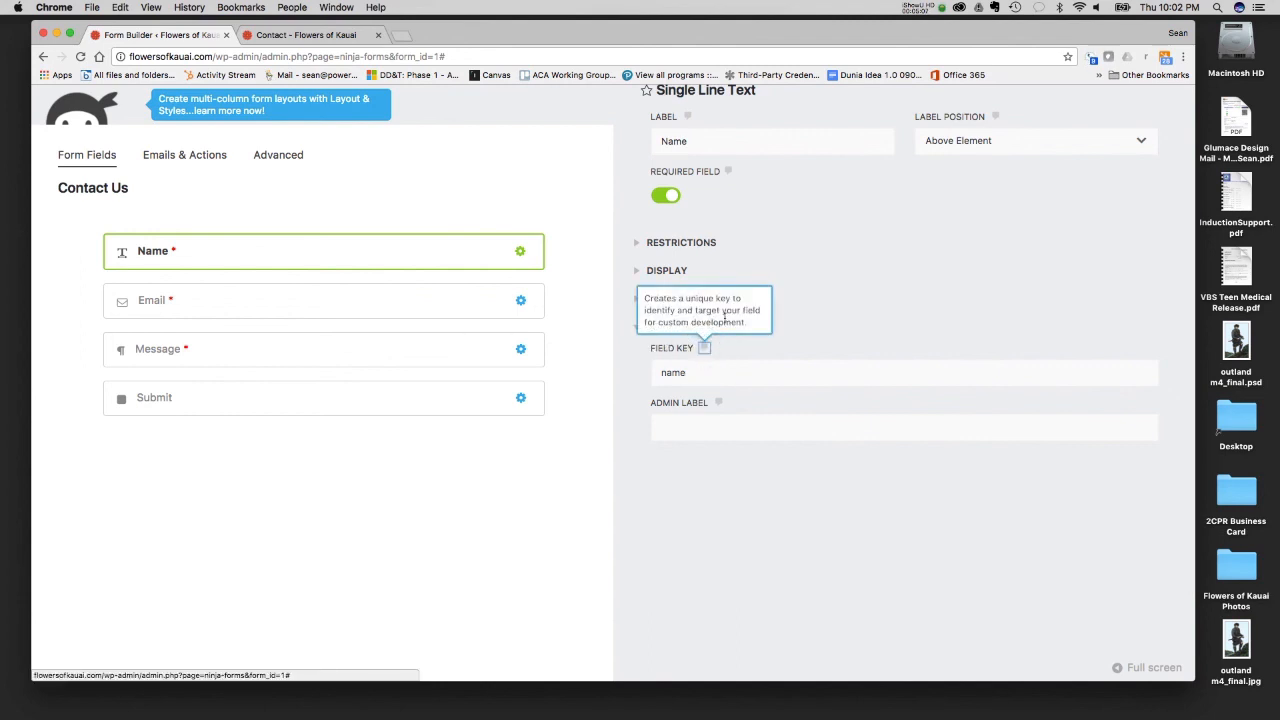
click(632, 353)
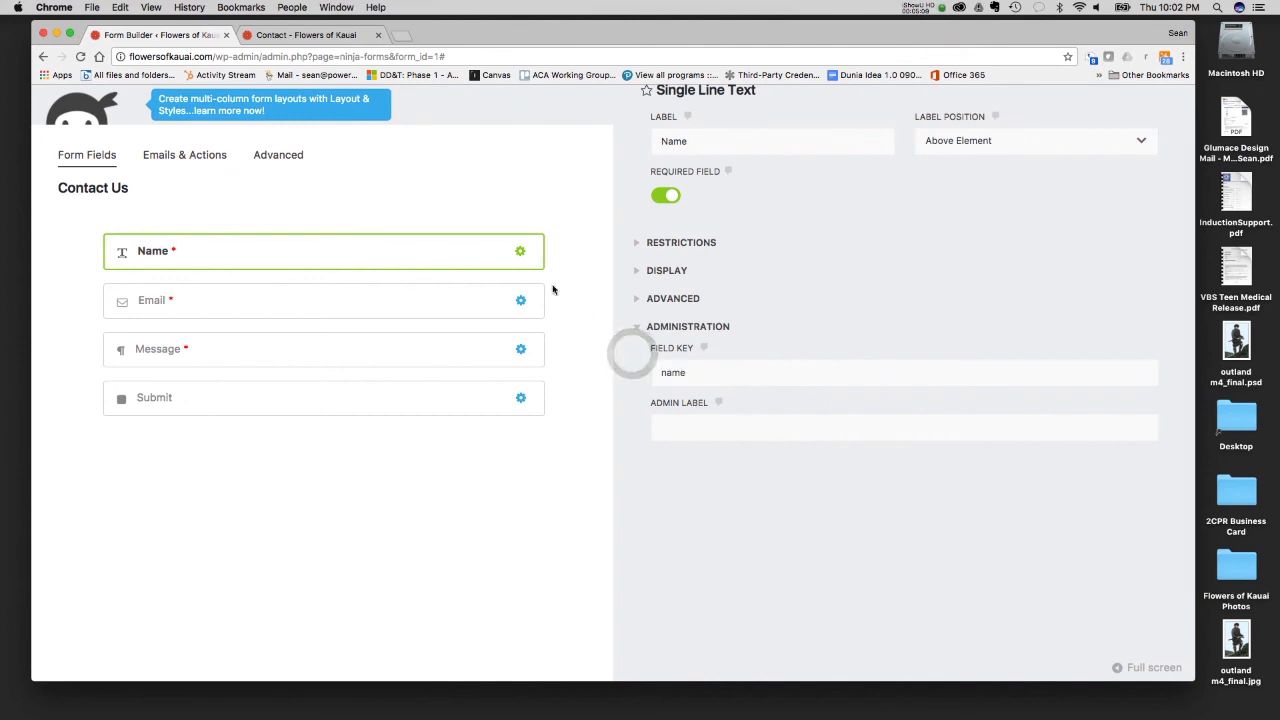
- Examine the Email field's display, advanced and administration settings, plus the settings of the Message and Submit fields
click(641, 331)
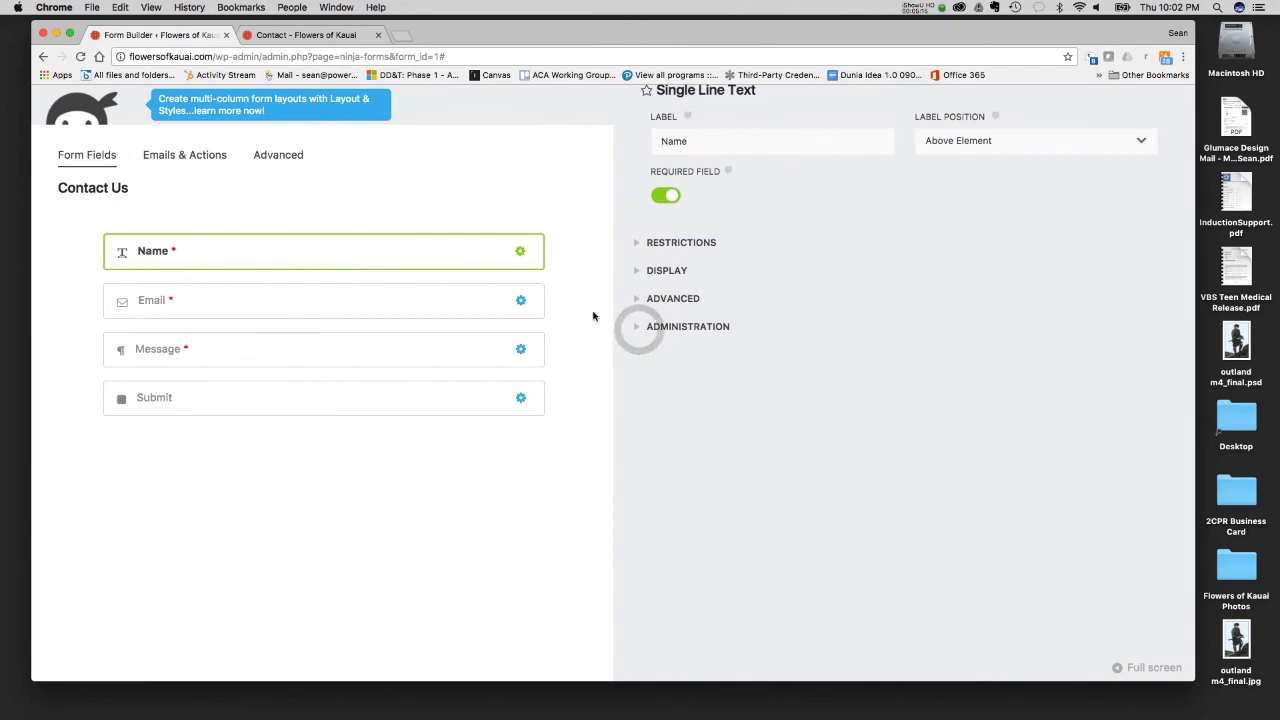
scroll(778, 262, up, 2)
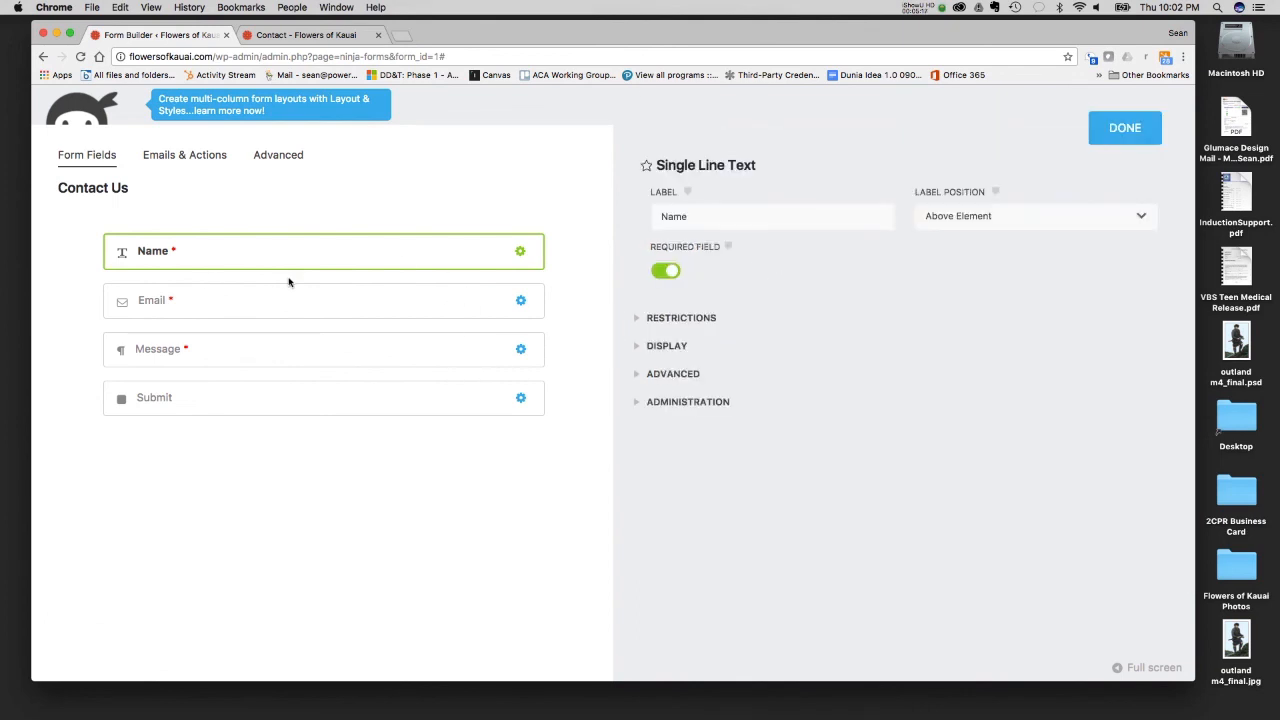
click(270, 295)
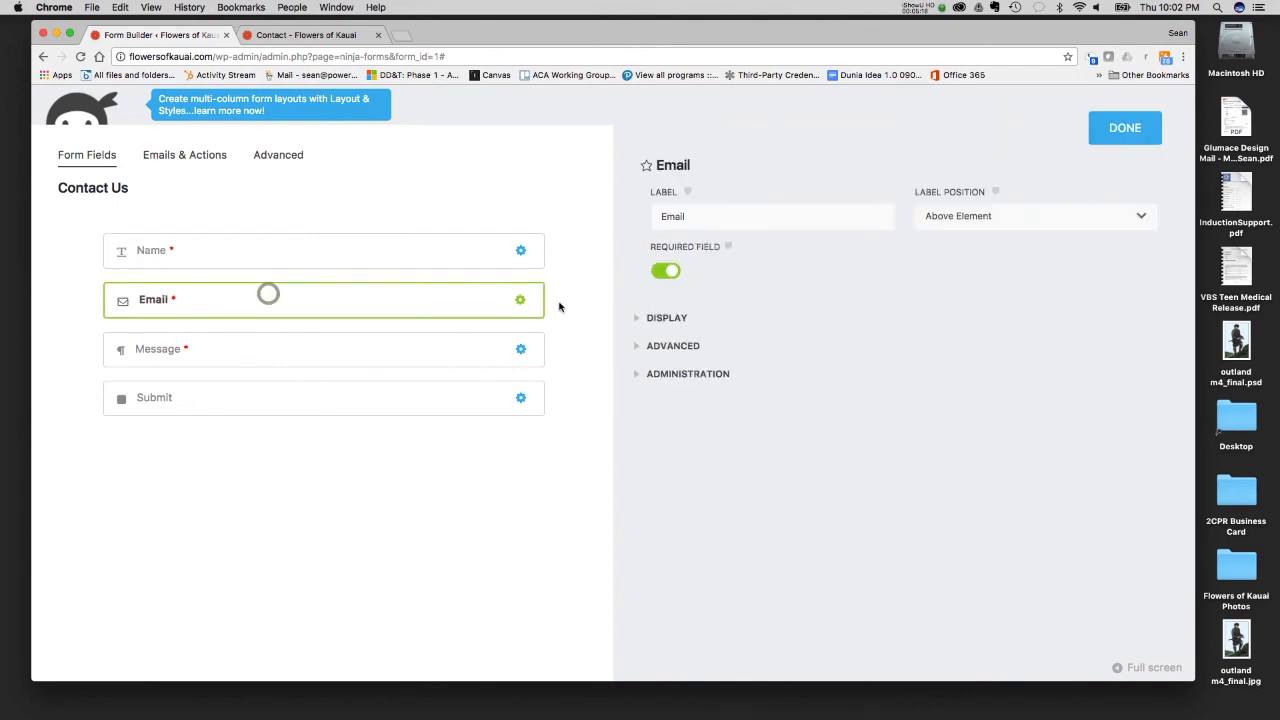
click(639, 322)
click(638, 320)
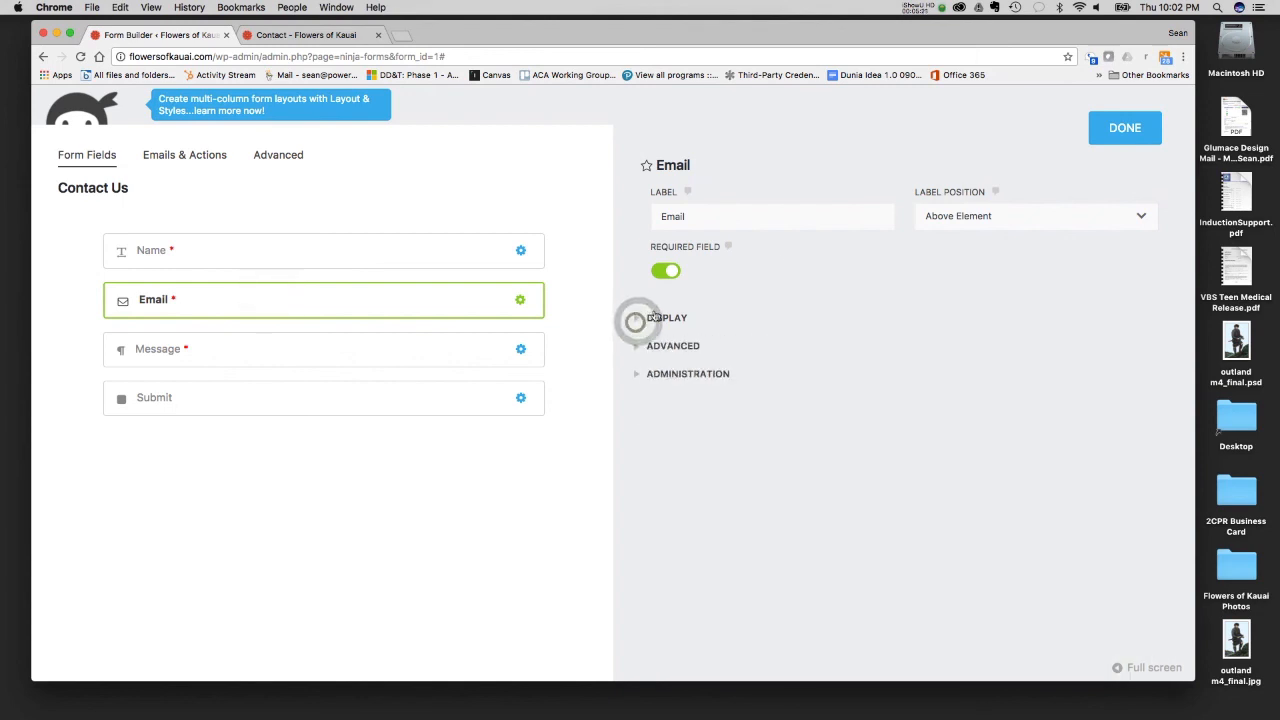
click(640, 348)
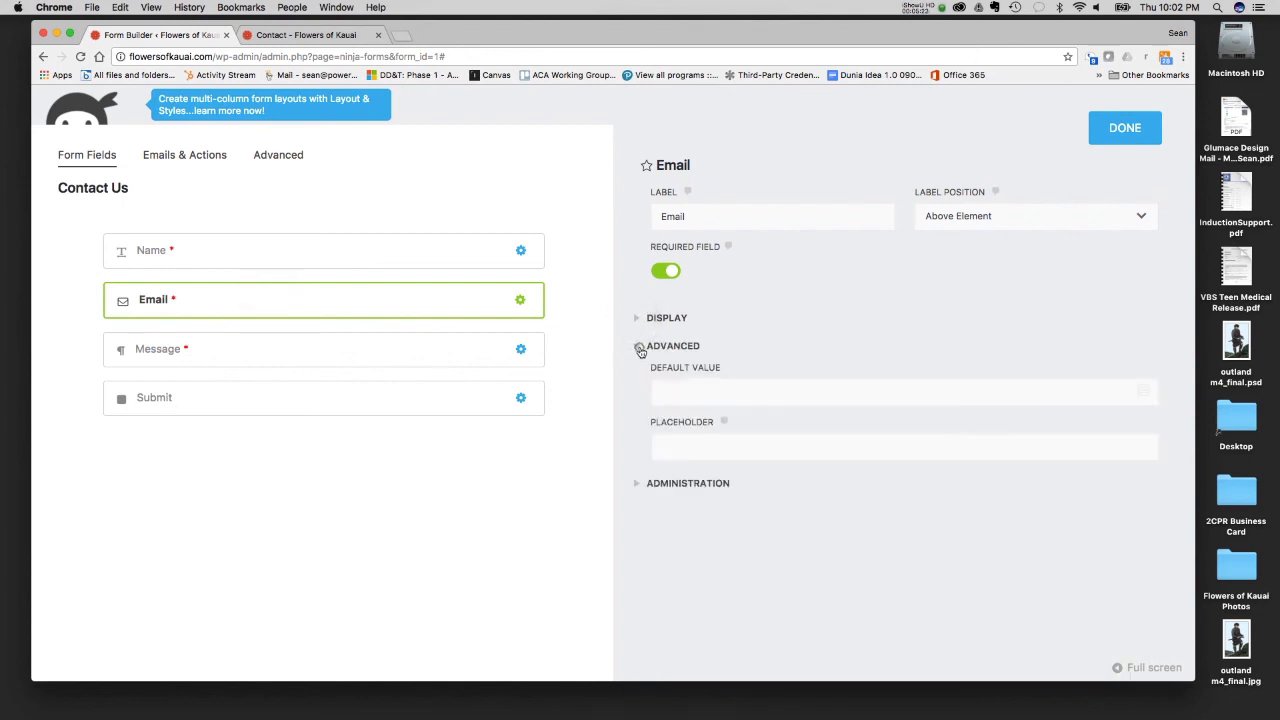
click(640, 347)
click(637, 373)
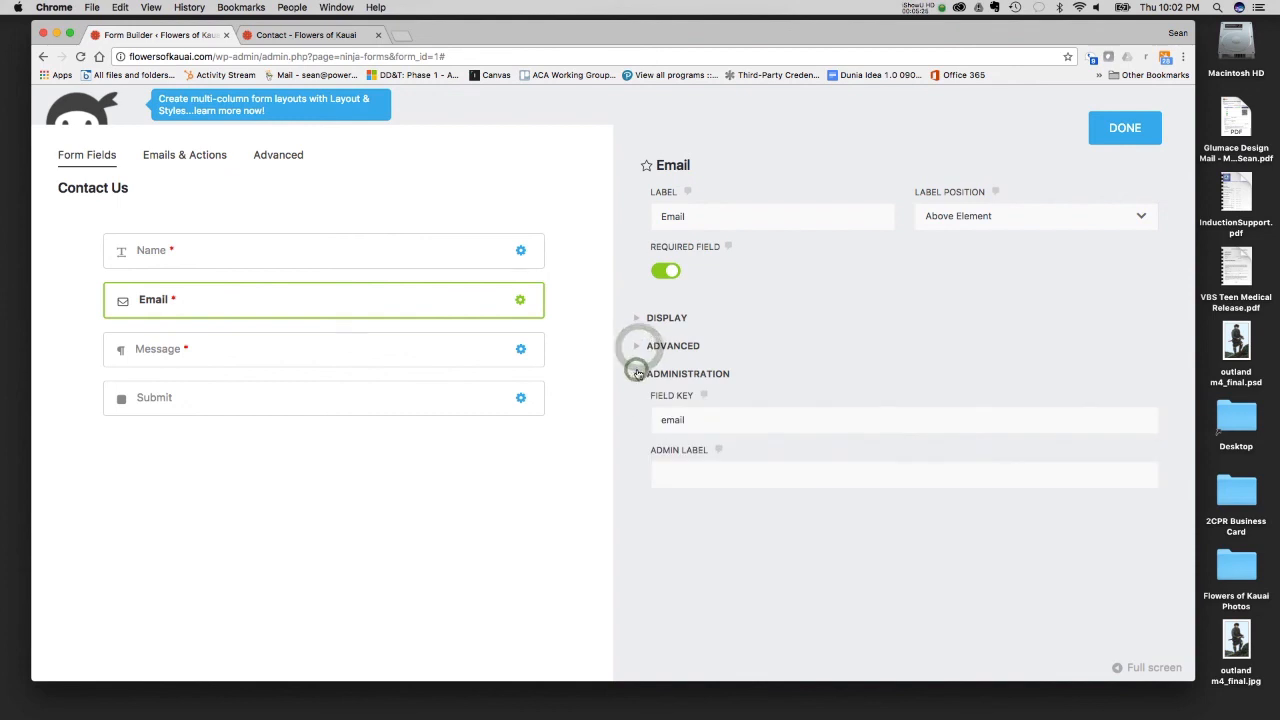
click(637, 373)
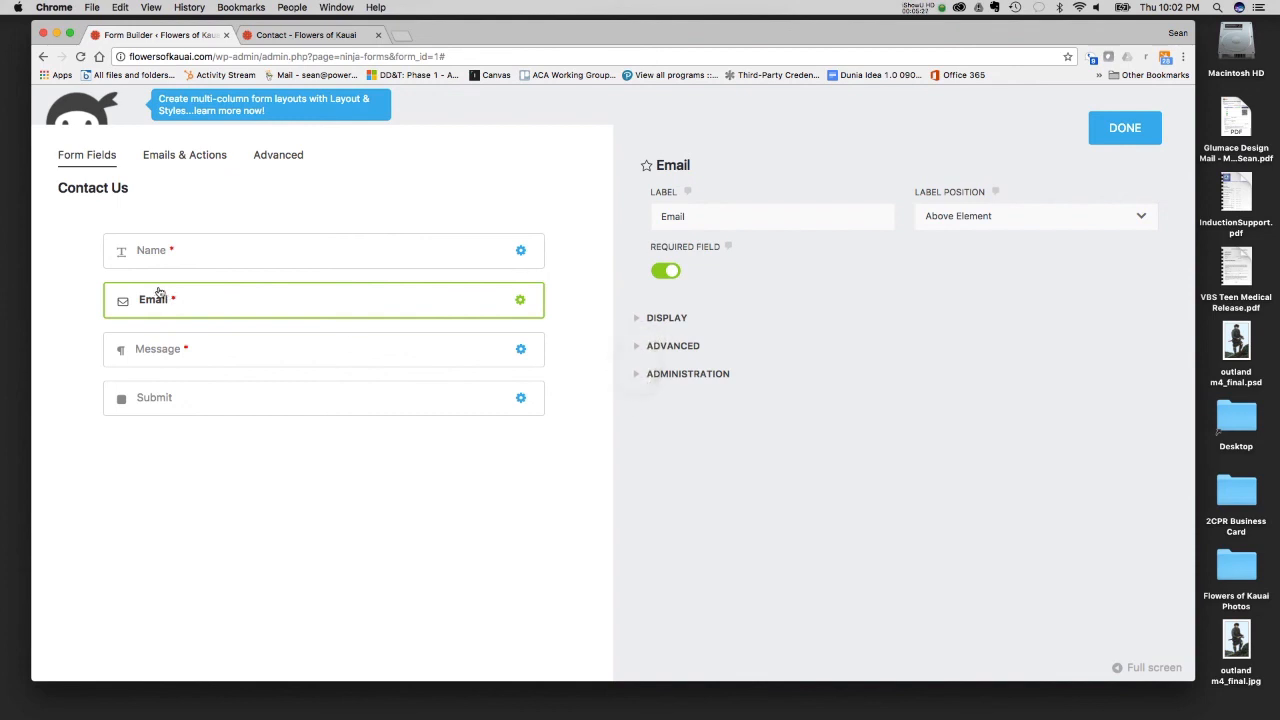
click(352, 347)
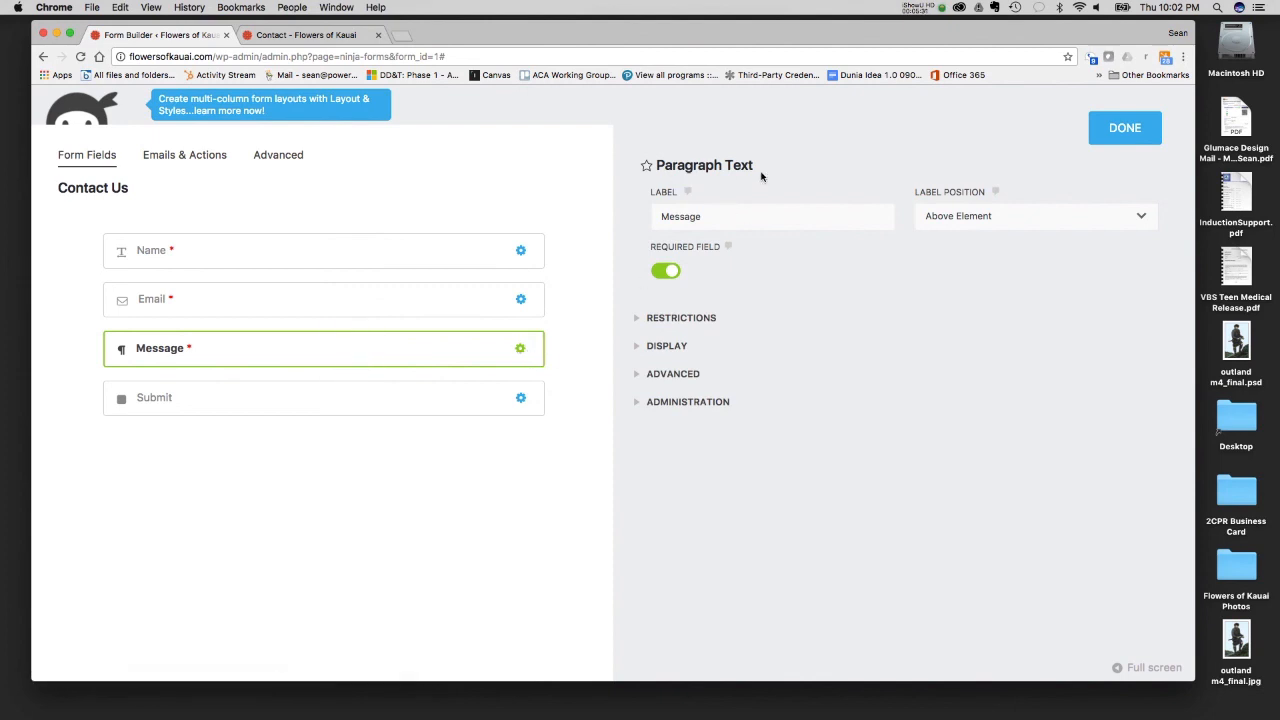
click(503, 388)
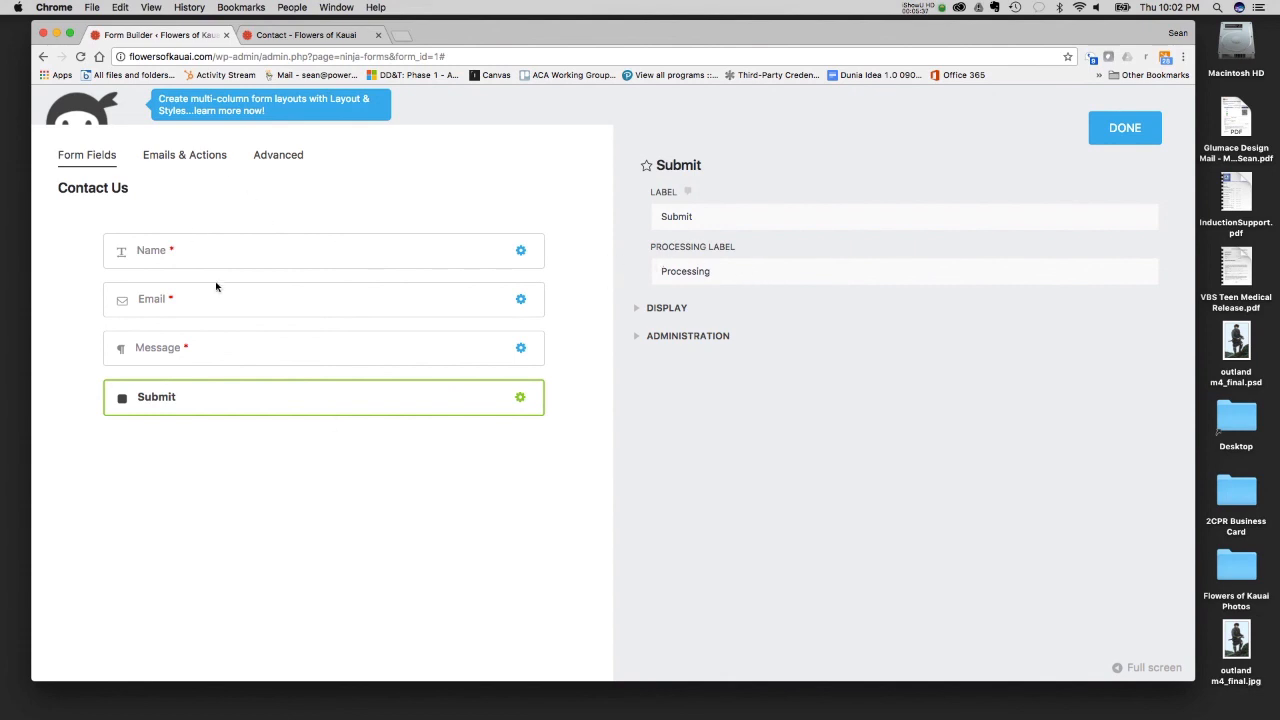
- Open the form's Success Message action and examine its message, highlighting the line "Please call us if you have any other questions."
click(194, 153)
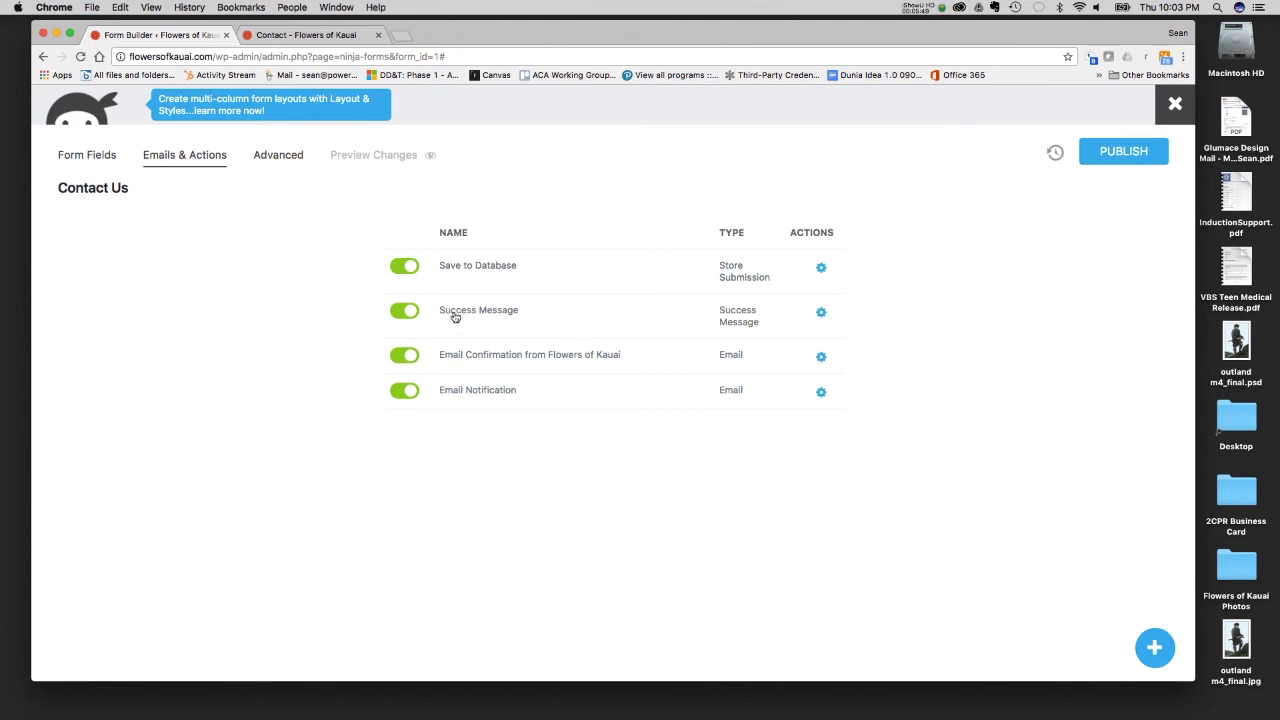
click(820, 313)
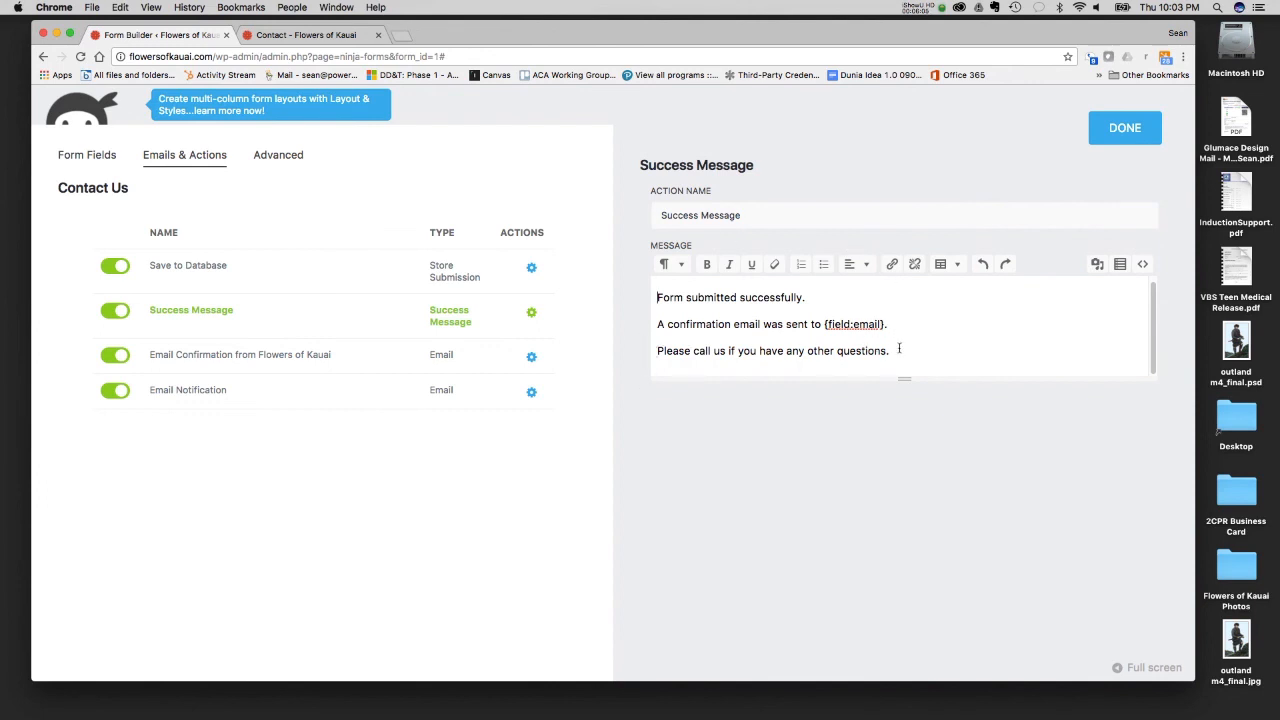
drag(899, 349, 658, 349)
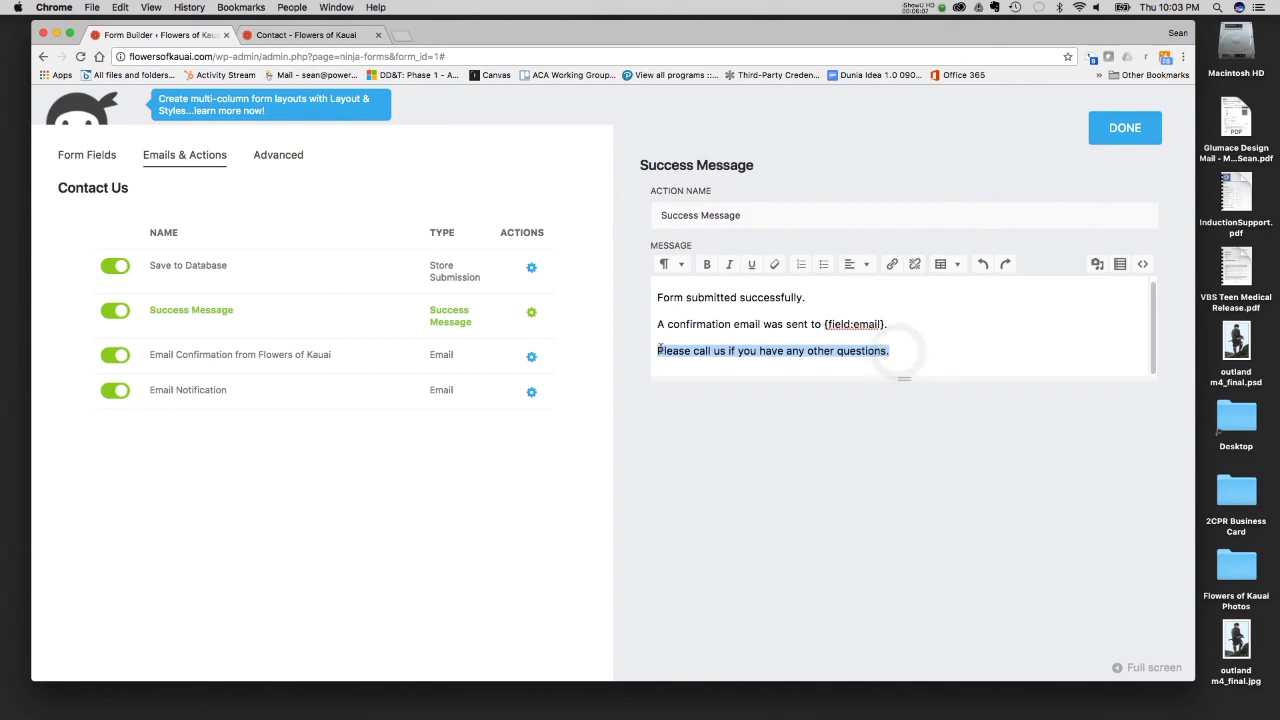
- Add the line "Thank you for filling out our form." above {field:all_fields} in the Email Confirmation from Flowers of Kauai message
click(319, 362)
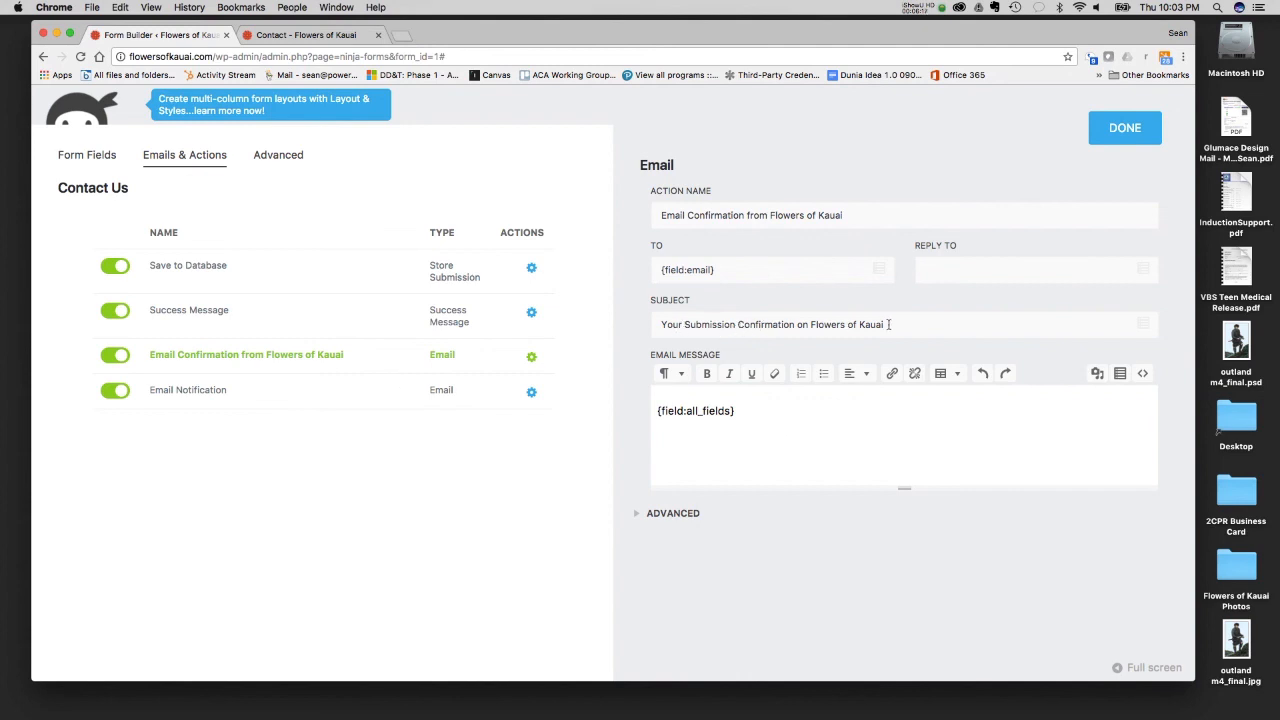
click(658, 411)
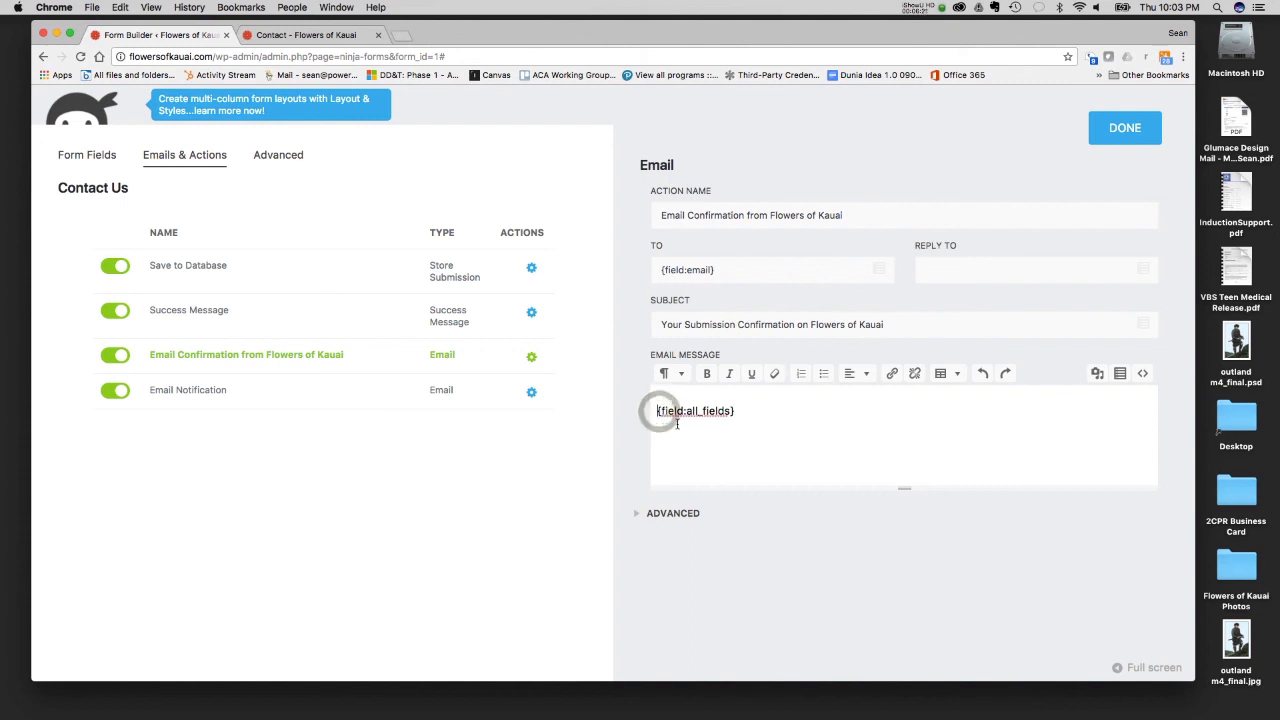
text(Thank you for filling you)
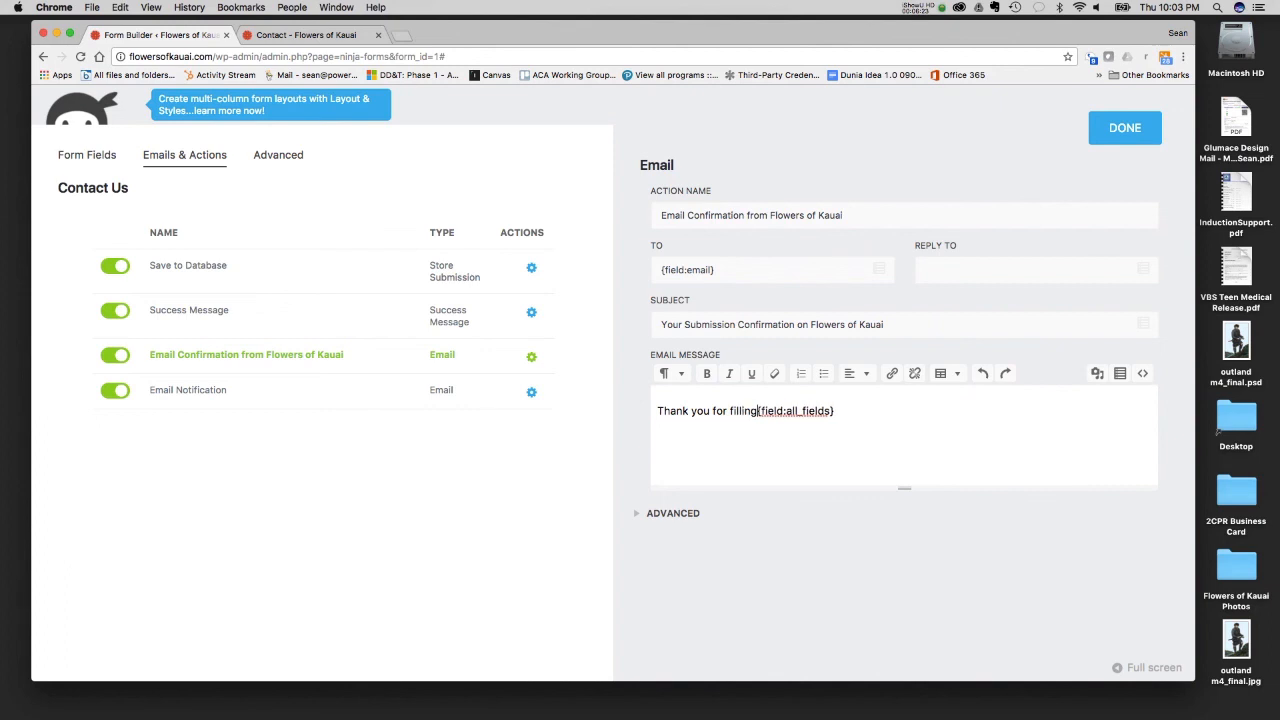
key(BackSpace)
key(BackSpace)
key(BackSpace)
text(out )
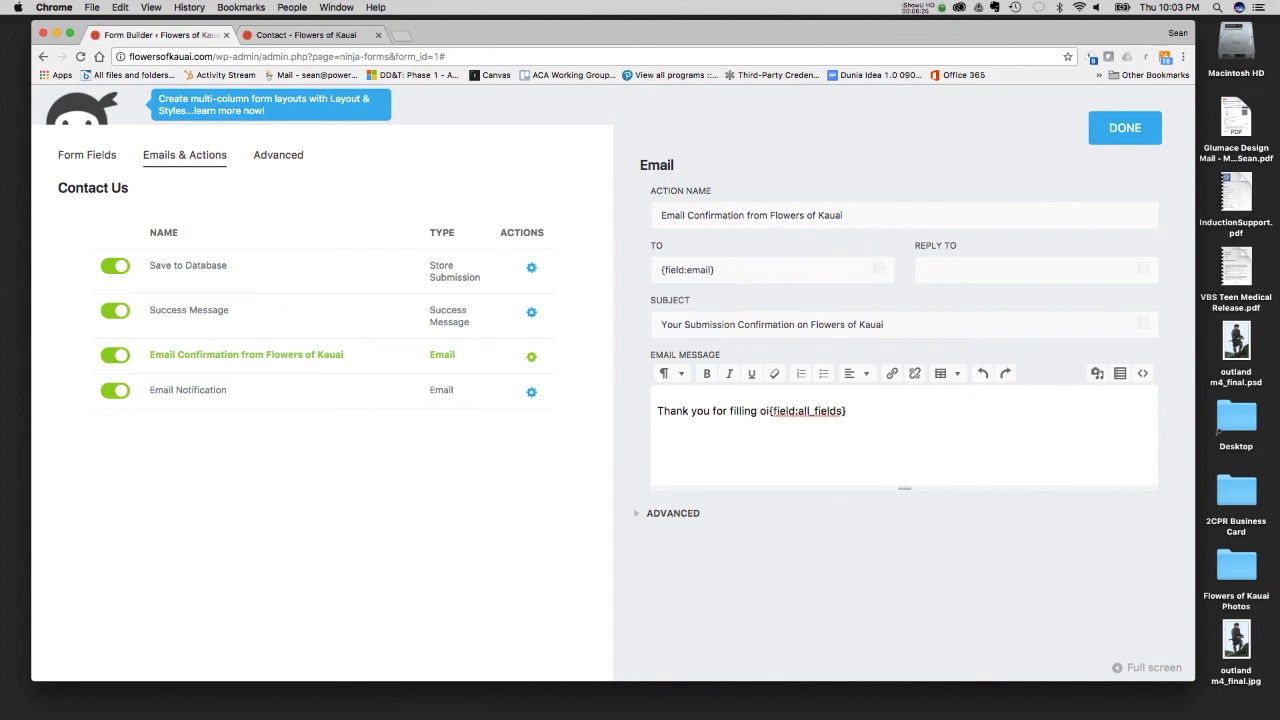
text(our form.)
key(Return)
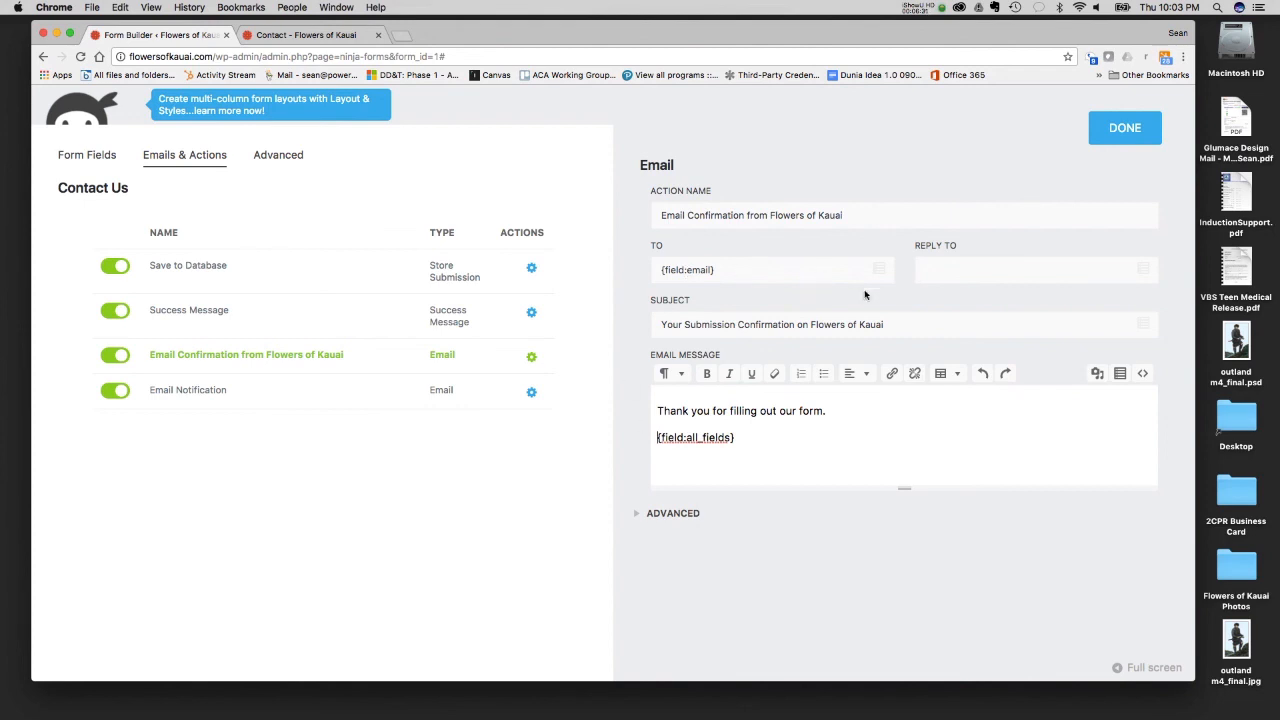
- Fill in the confirmation email's Reply To address and finish editing that action
click(960, 266)
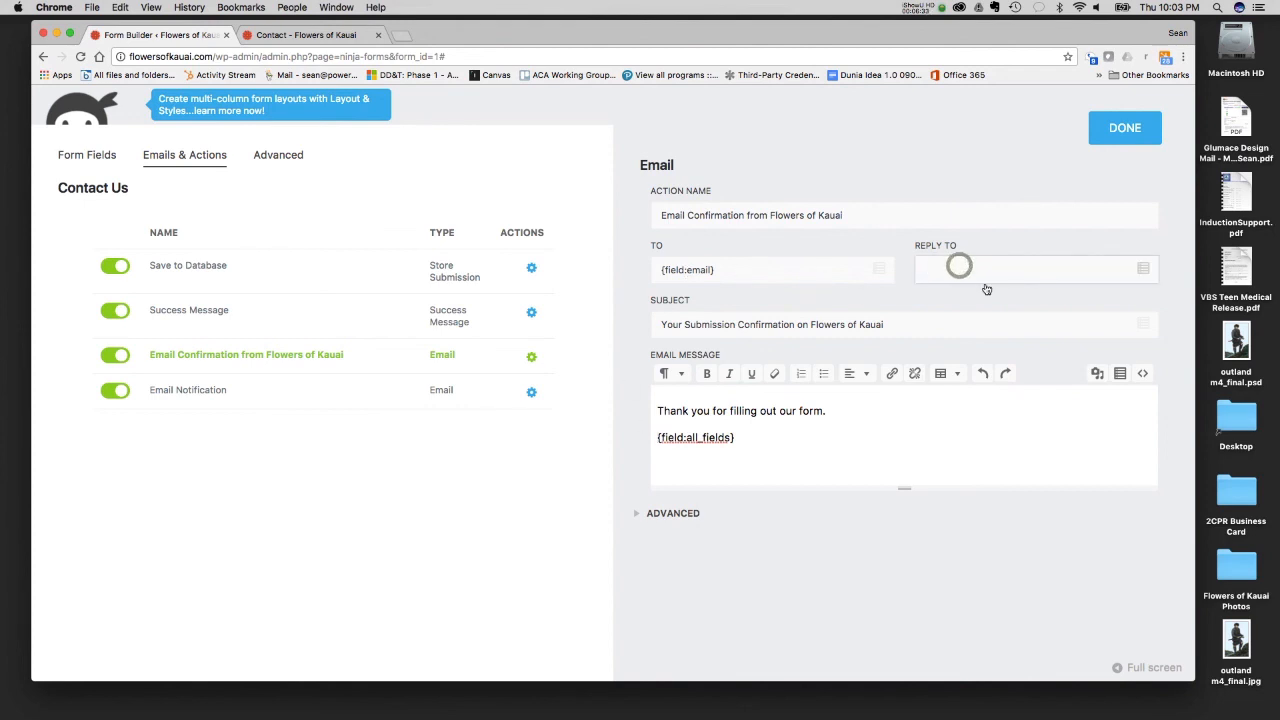
text(sa)
key(BackSpace)
click(1139, 125)
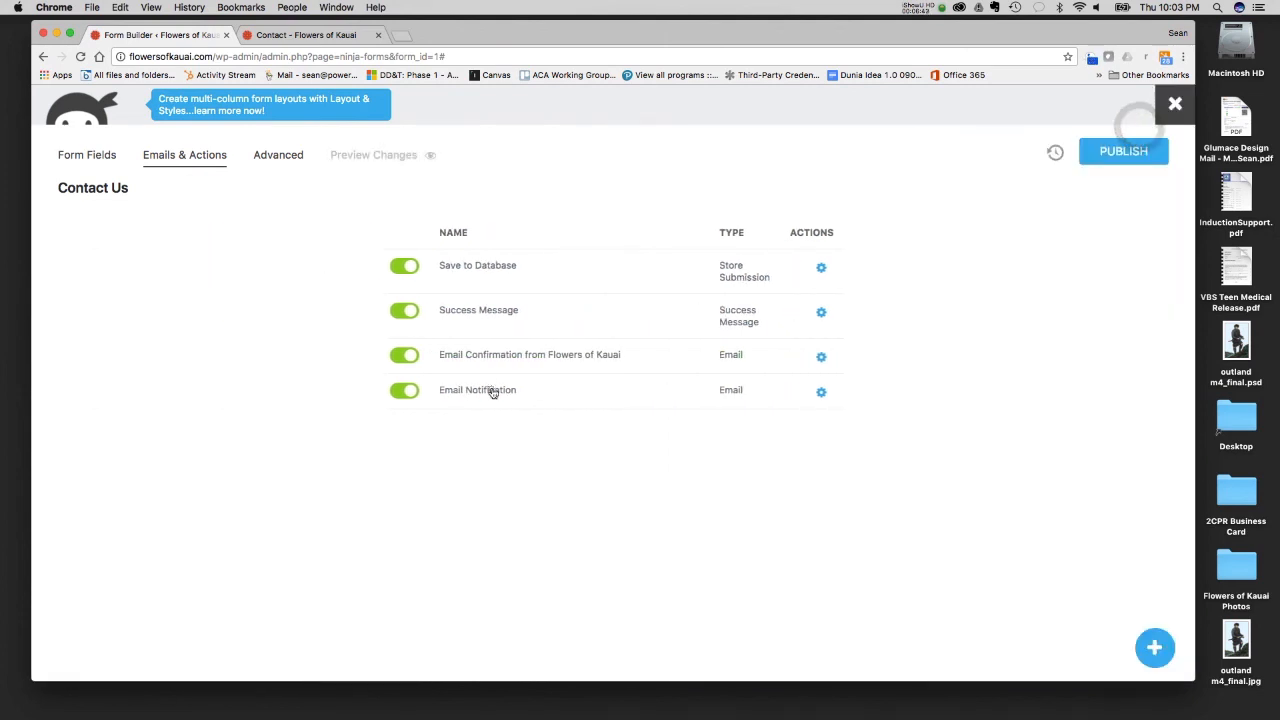
- Examine the Email Notification action's recipient, subject and message, including the message's HTML source, and close its settings
click(492, 393)
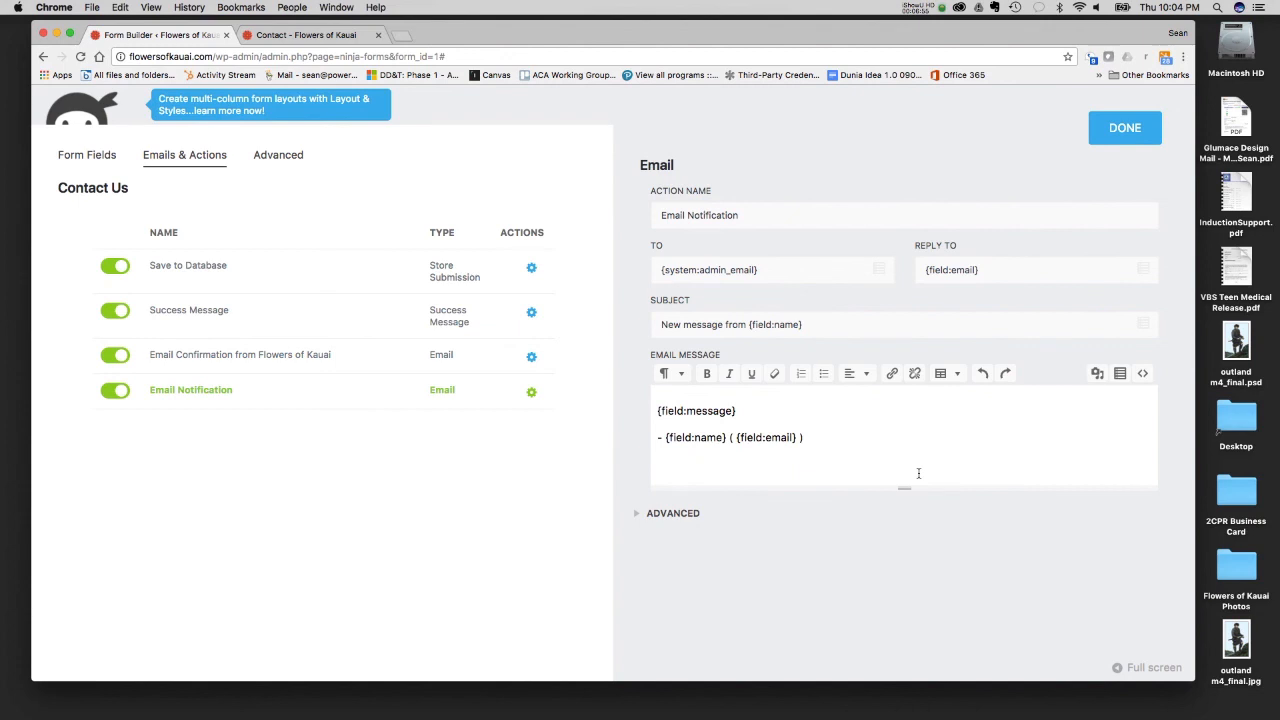
click(1143, 374)
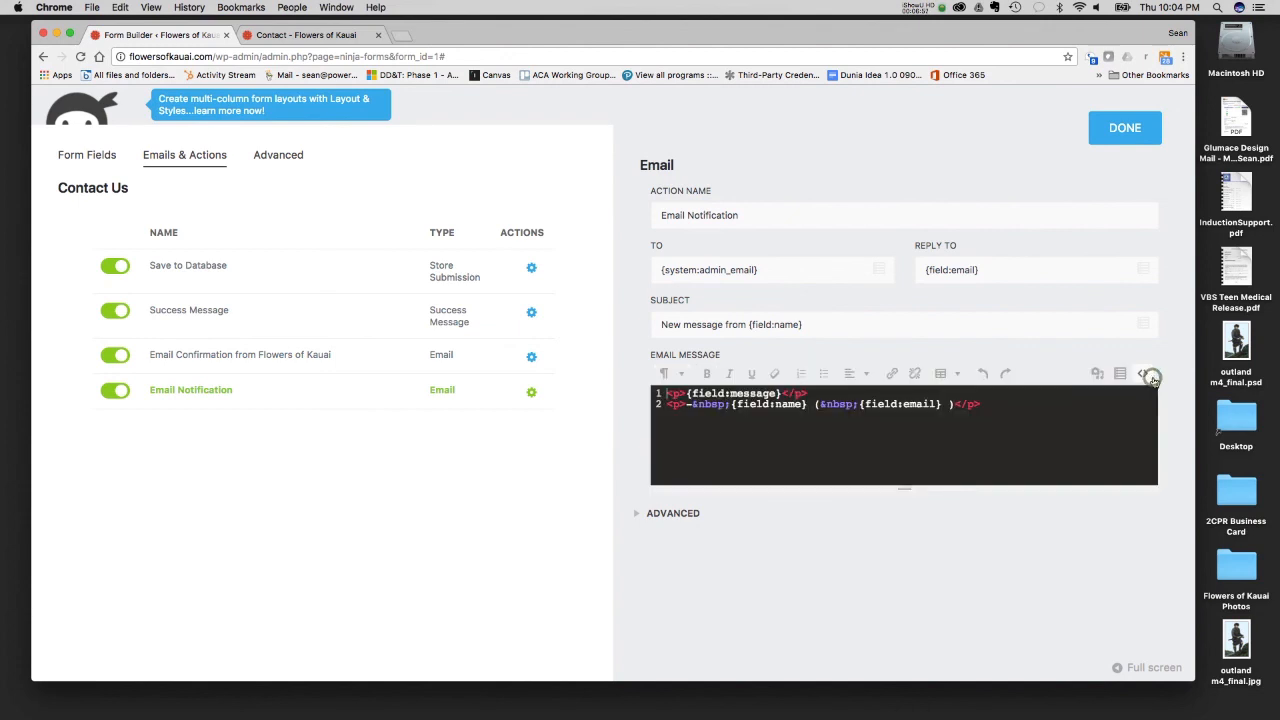
click(1143, 375)
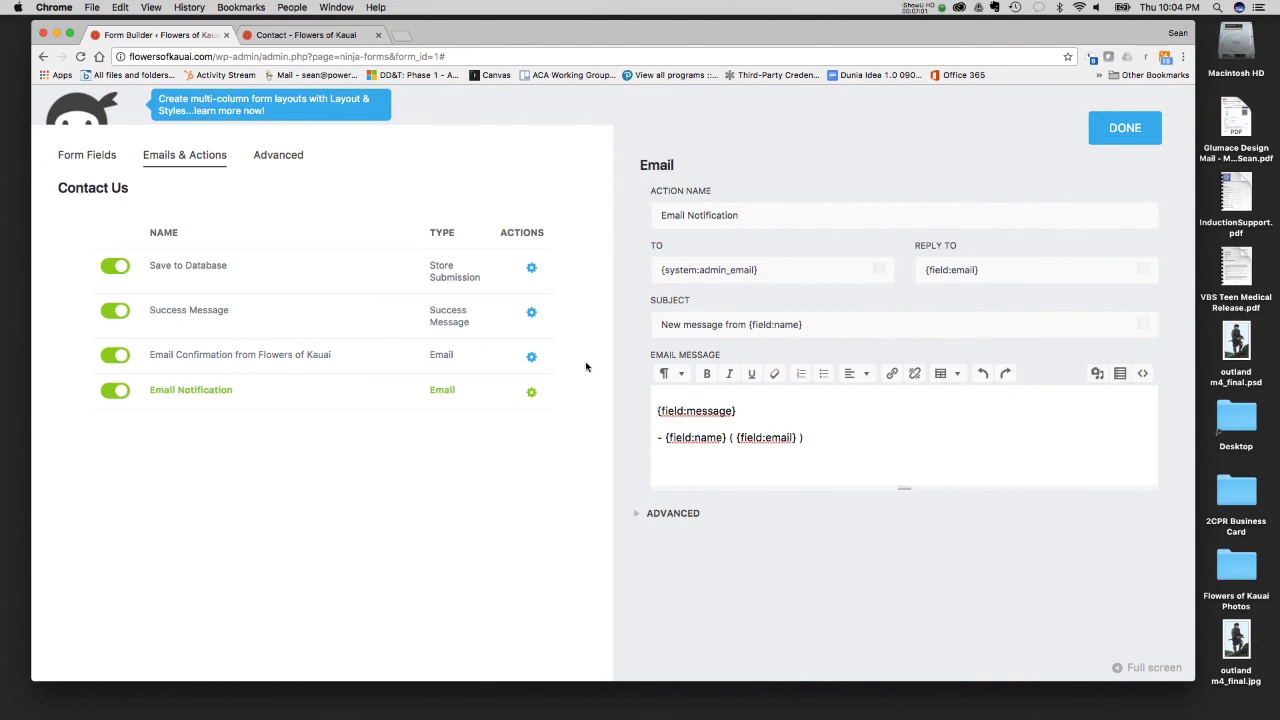
click(1125, 128)
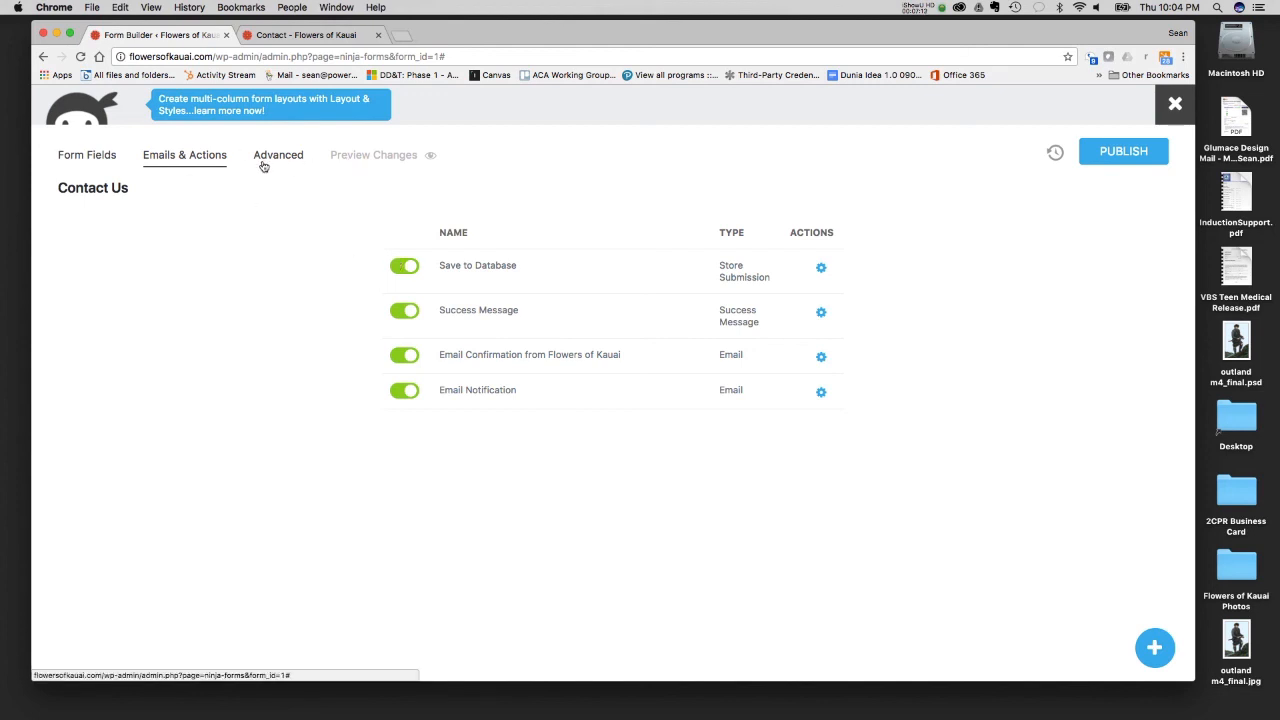
- Return to the form's fields, publish the Contact Us form and exit the form builder
click(89, 158)
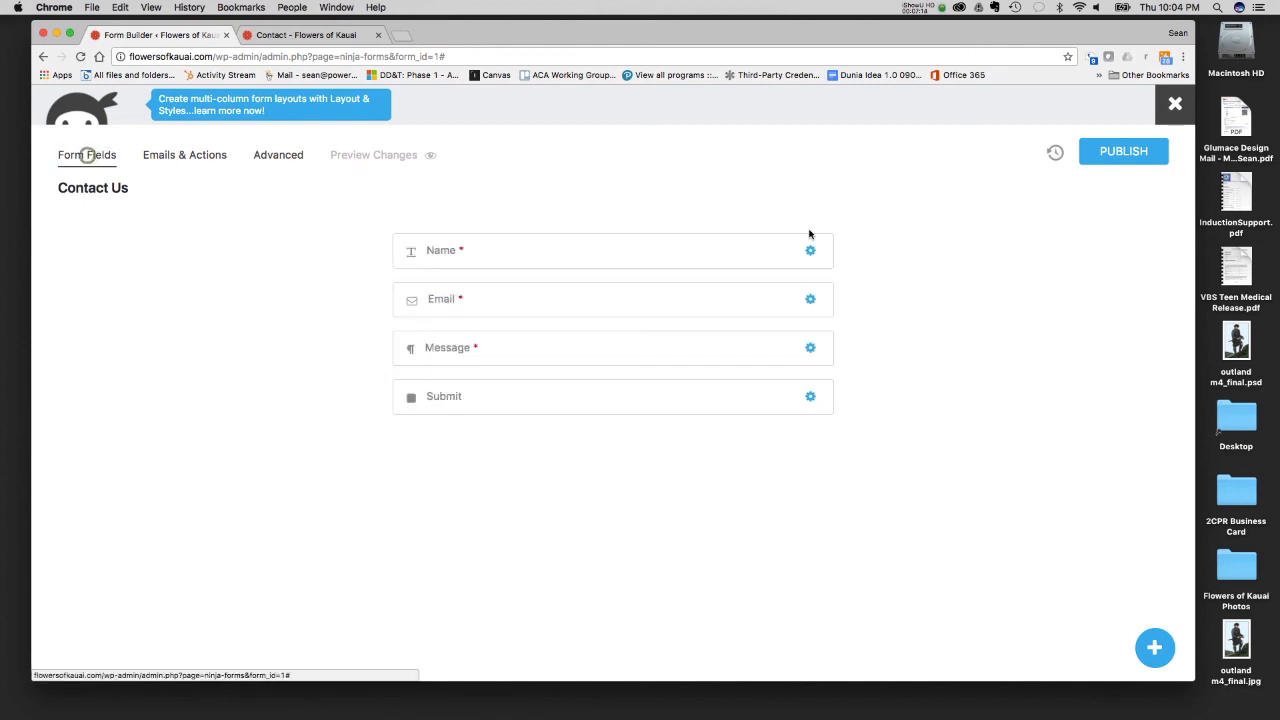
click(1138, 151)
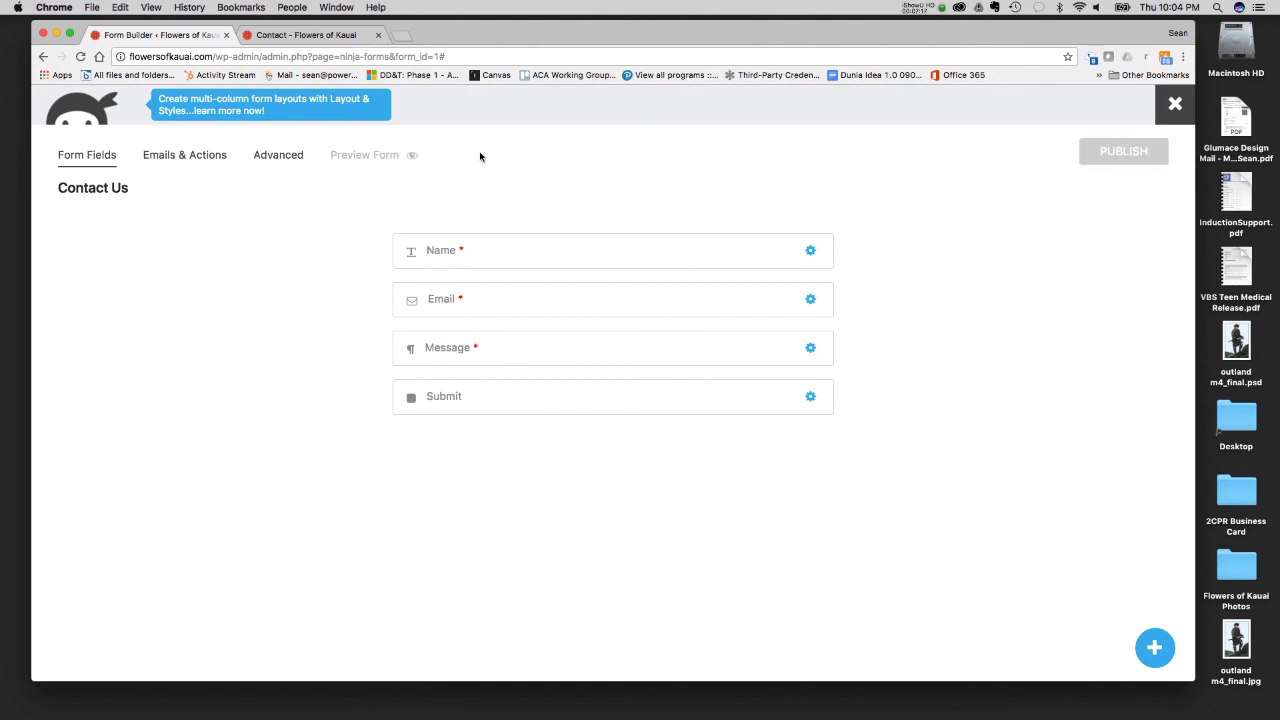
click(1175, 104)
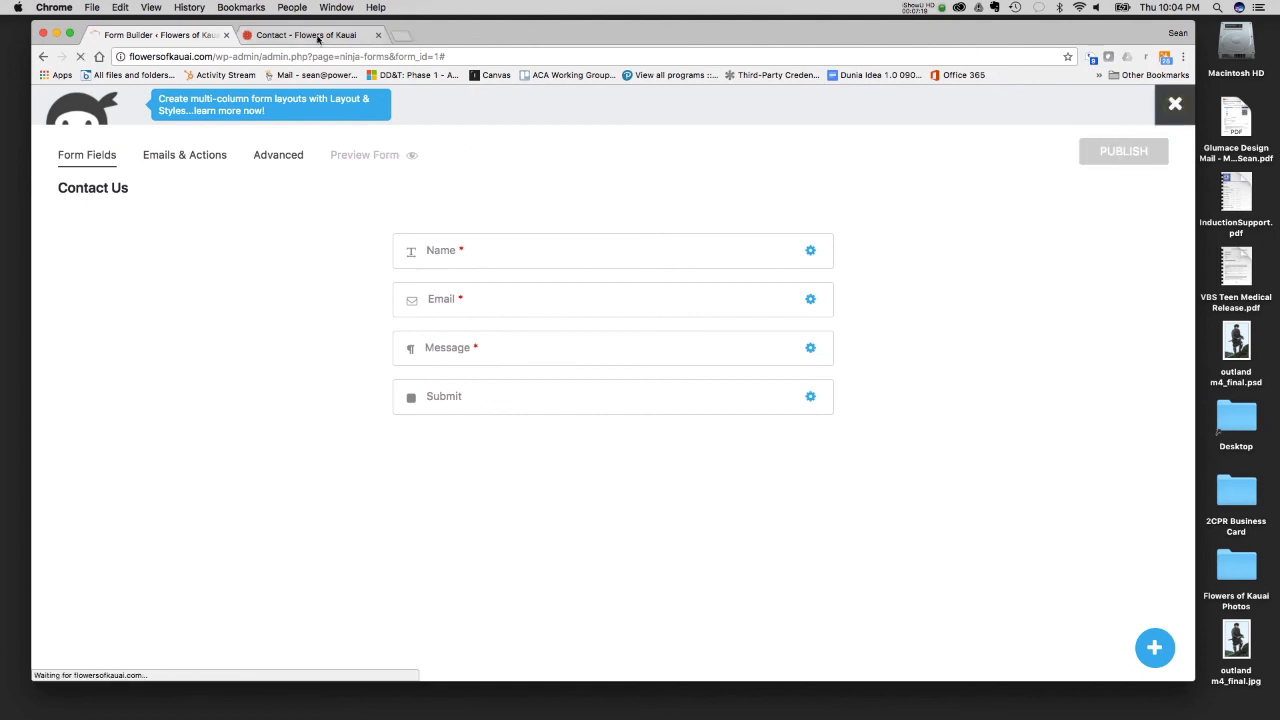
- Reload the live Contact page to check the form's fields, closing the extra copy of the page
click(316, 35)
click(80, 56)
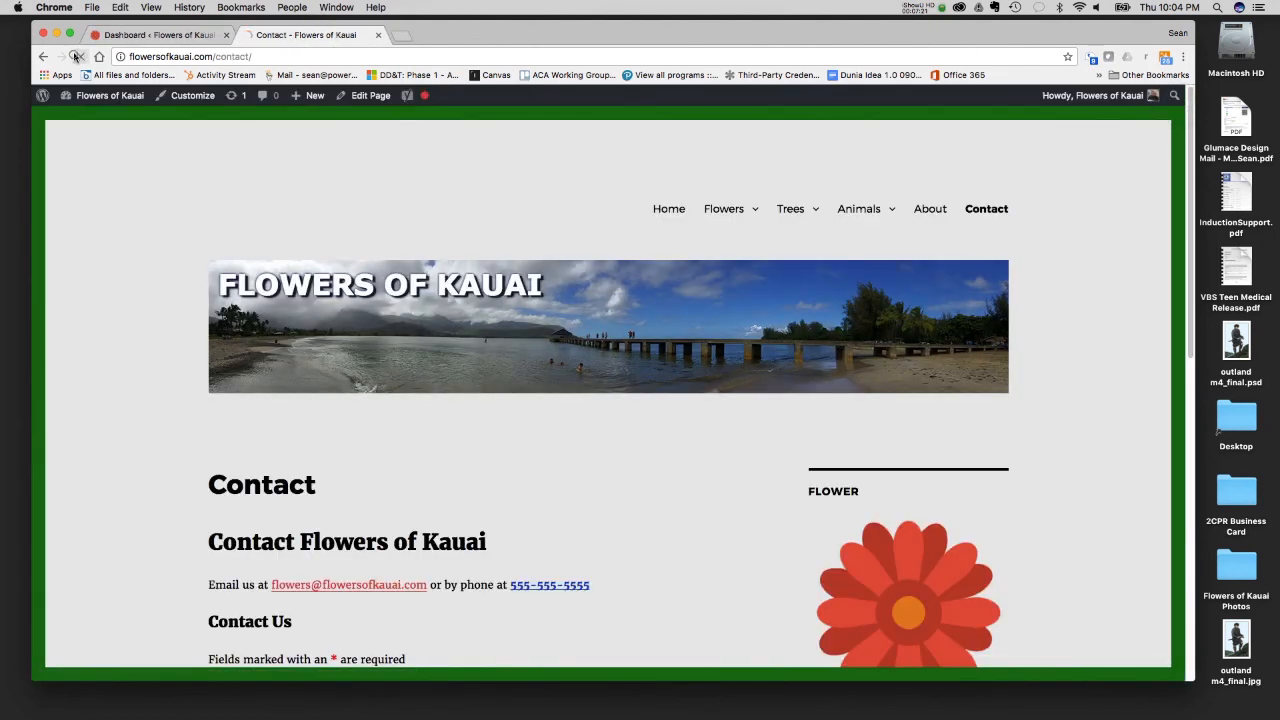
scroll(314, 337, down, 5)
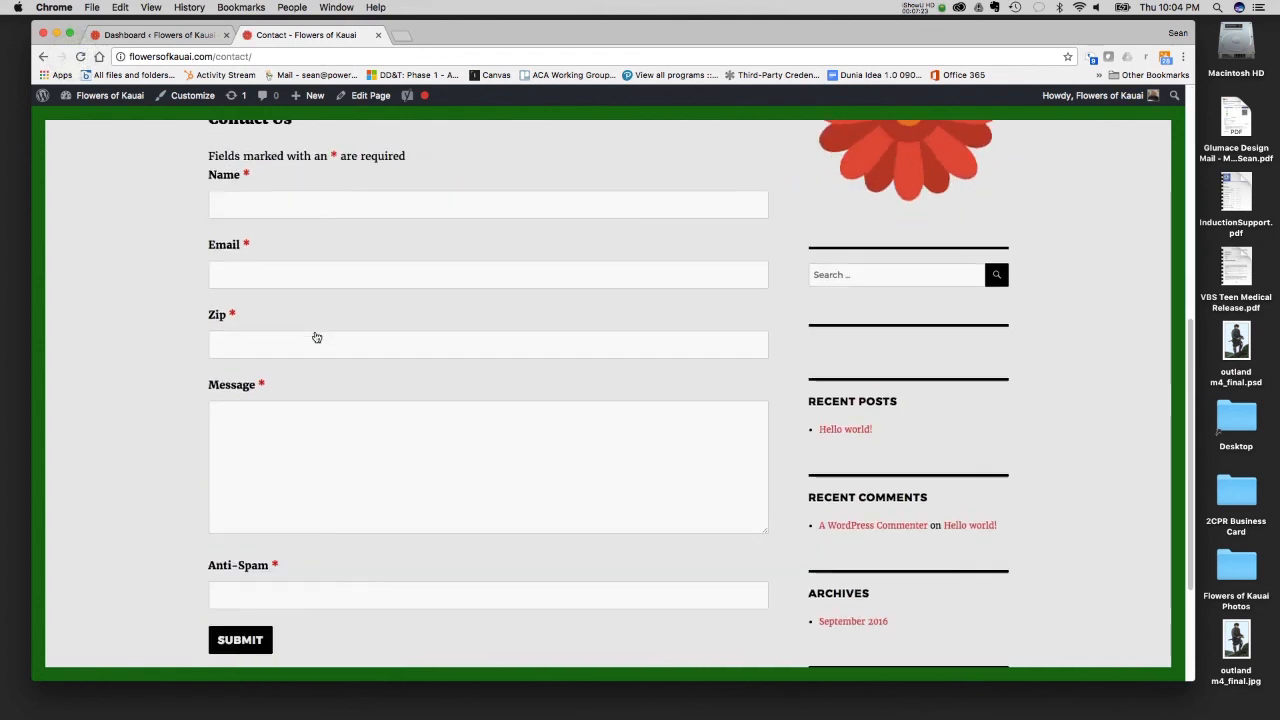
click(80, 56)
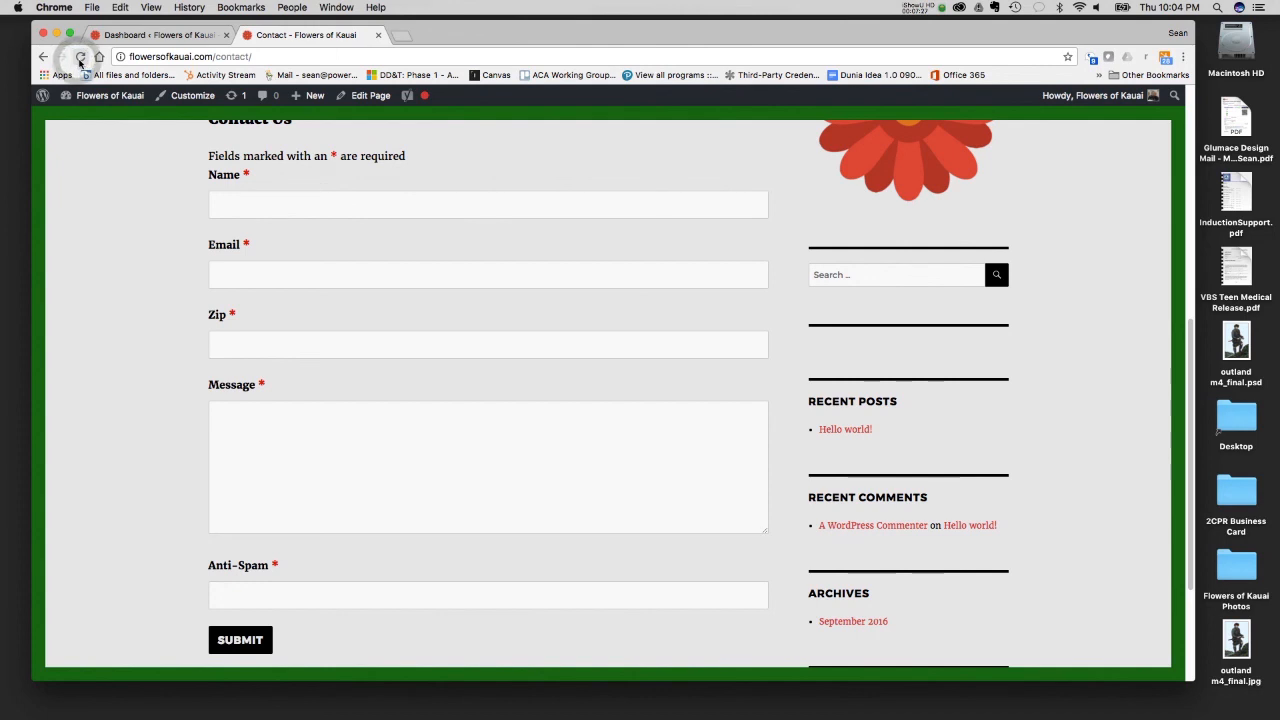
super+click(80, 56)
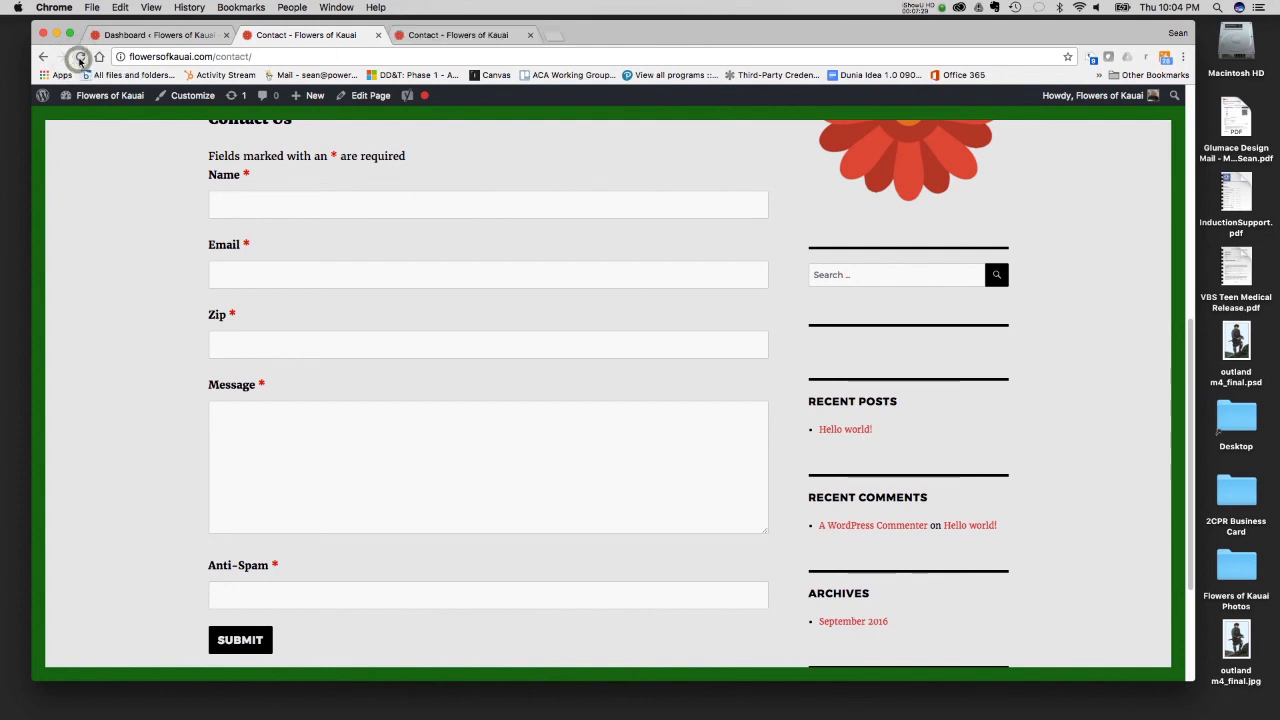
click(477, 35)
click(530, 35)
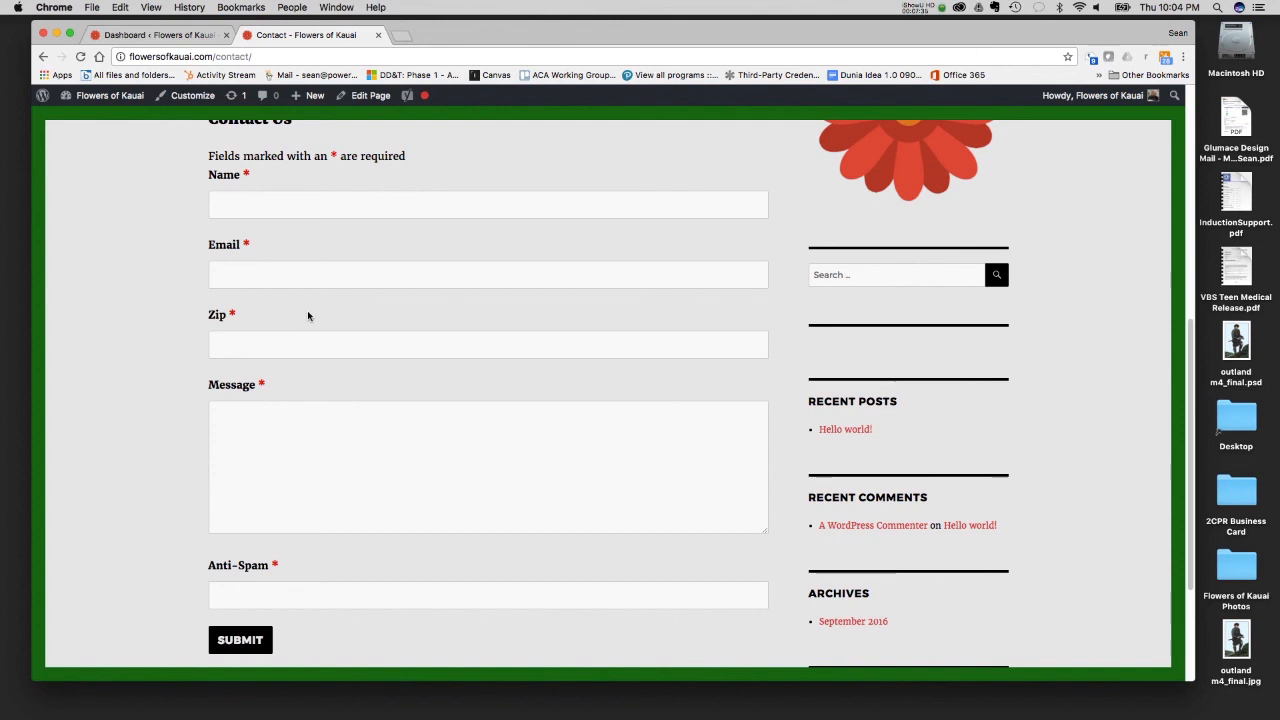
- Delete the site's cached pages in the WP Super Cache settings and reload the live Contact page
click(170, 35)
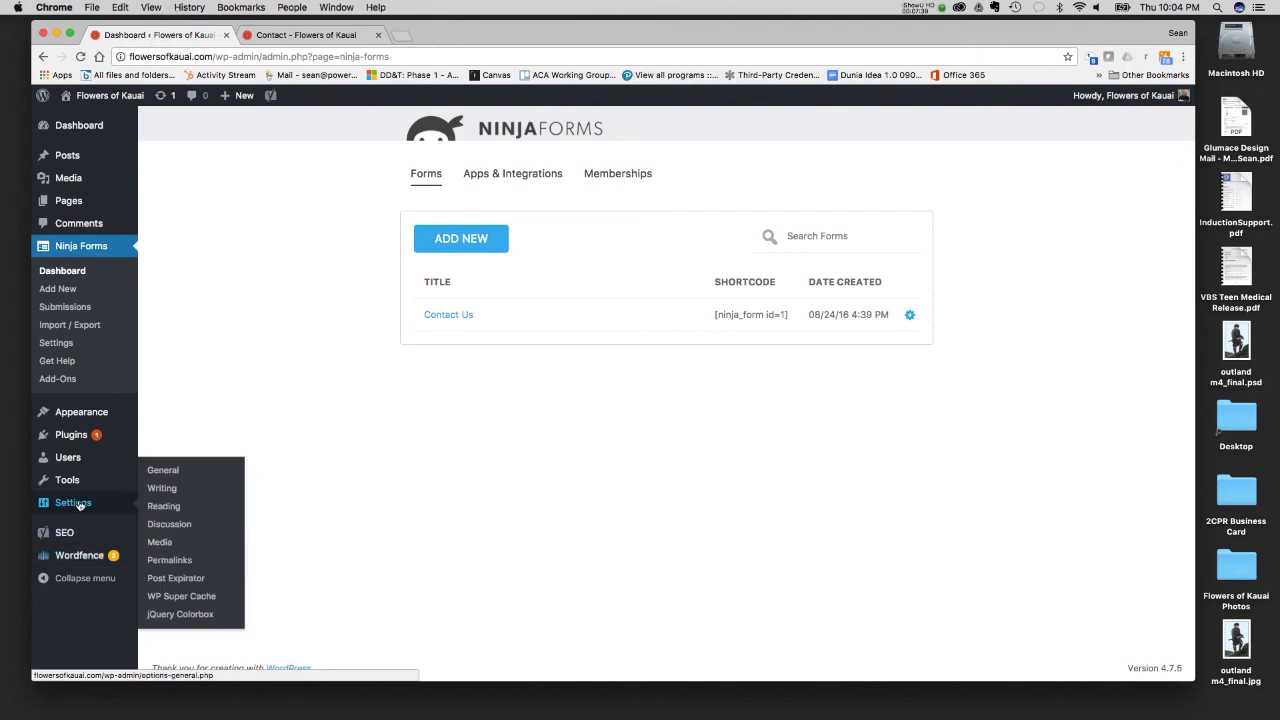
click(160, 600)
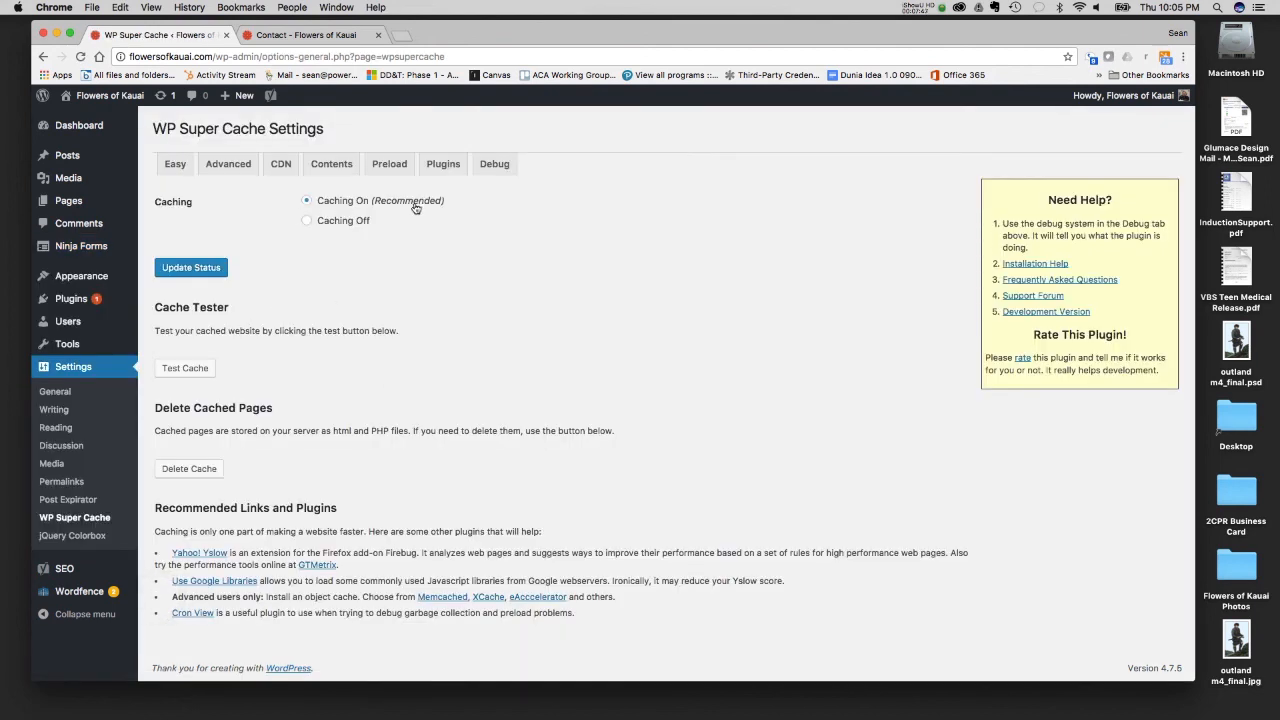
click(176, 477)
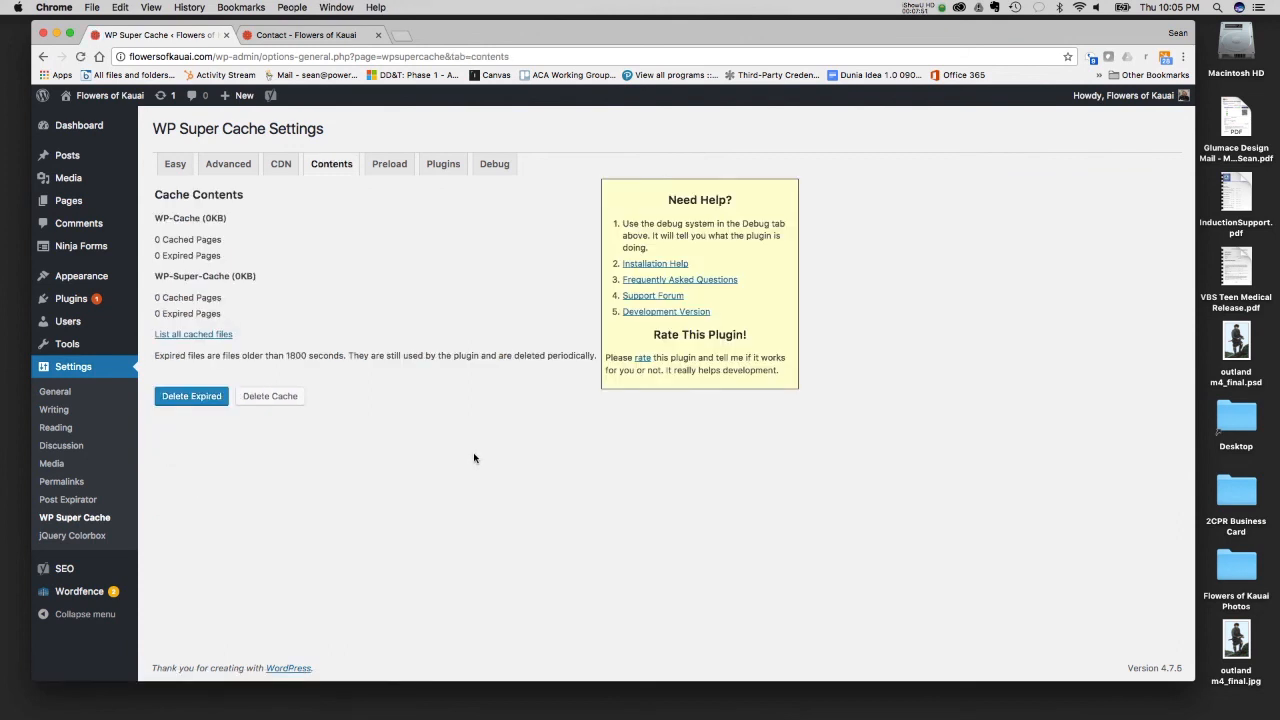
click(297, 35)
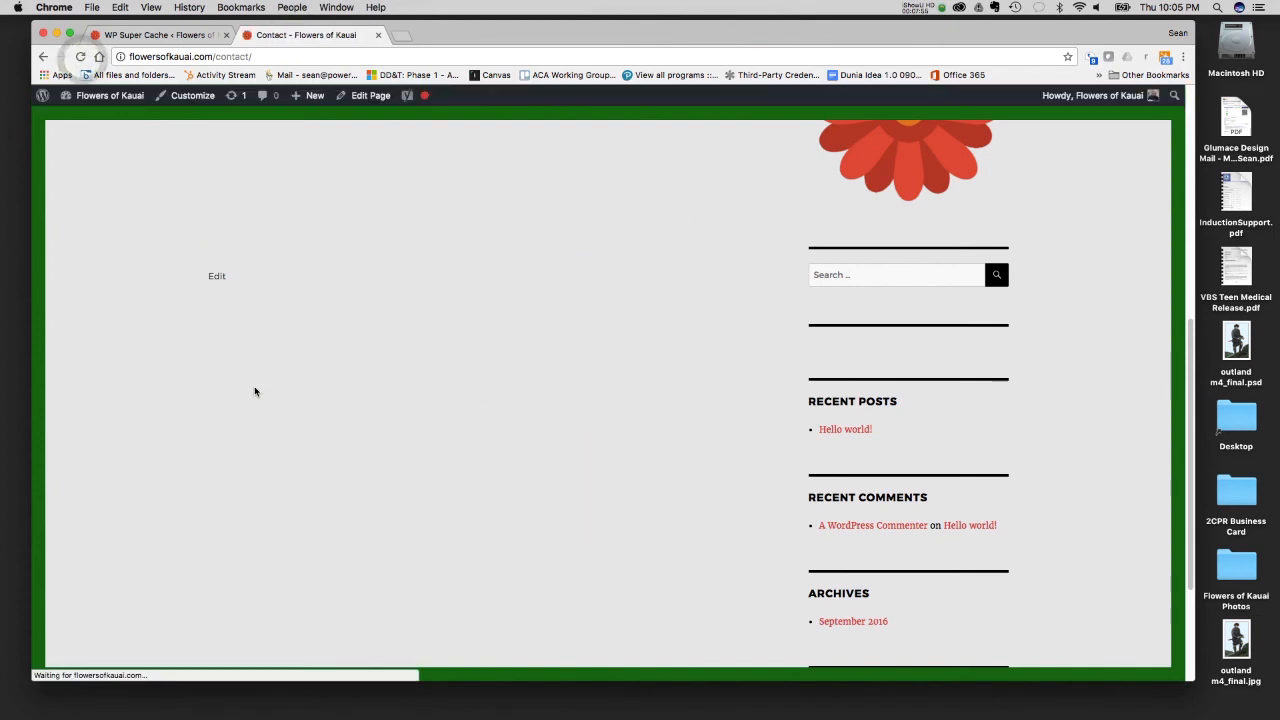
- Check the Contact Us form's fields on the reloaded live Contact page
scroll(255, 332, up, 3)
scroll(251, 337, down, 2)
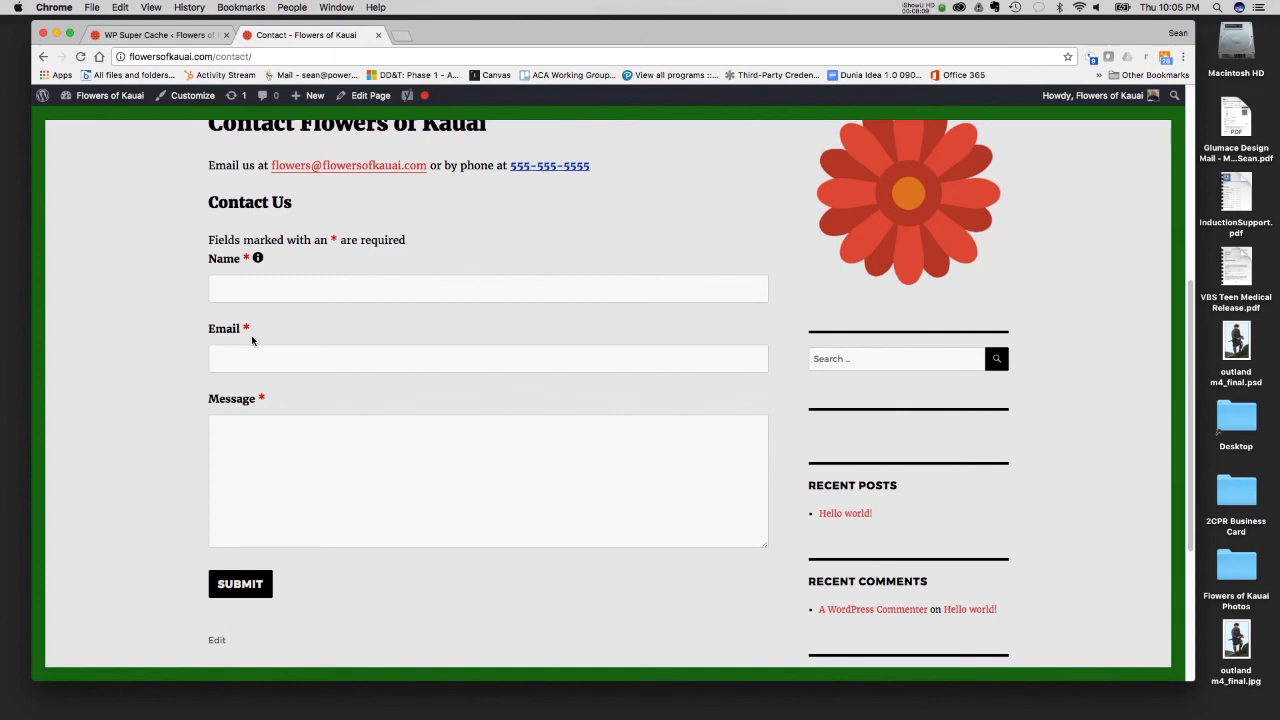
- Review the Easy caching settings of WP Super Cache in the site's admin and open the Ninja Forms dashboard
click(172, 35)
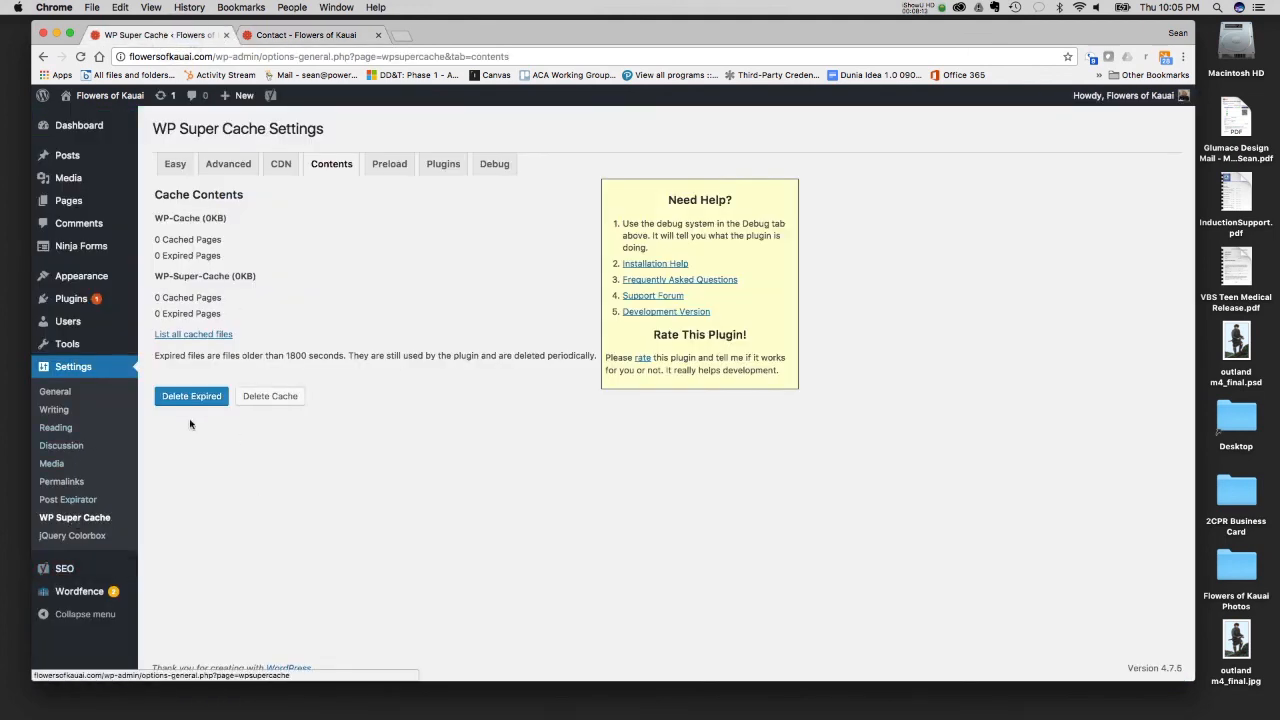
click(176, 165)
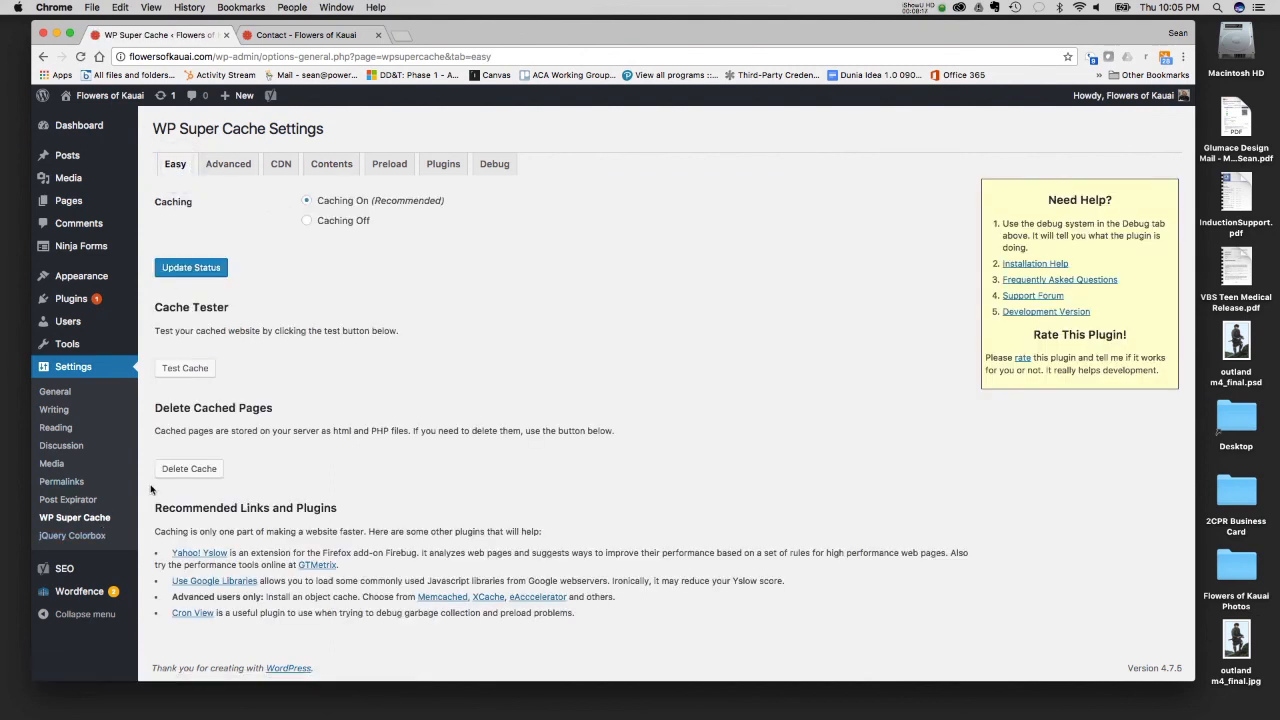
click(80, 248)
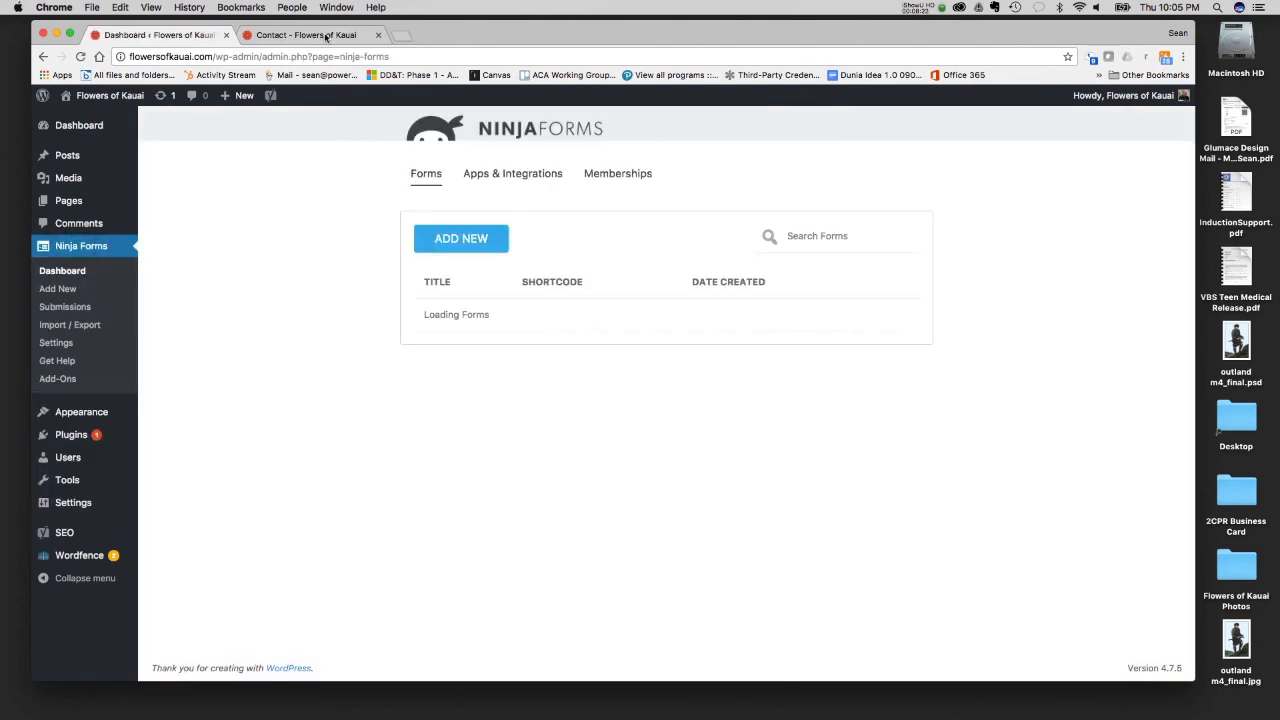
- Fill in the live Contact Us form's Name and Email fields with the sender's full name and e-mail address
click(320, 35)
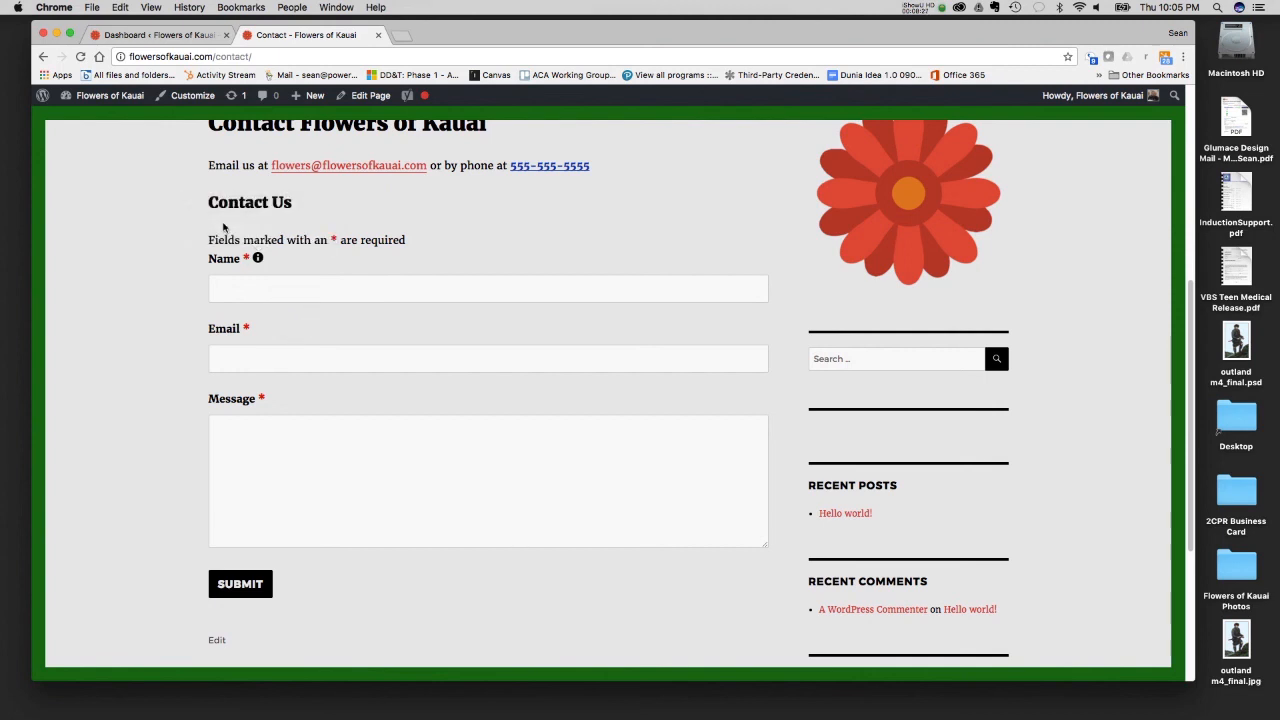
mouse_move(258, 258)
click(232, 288)
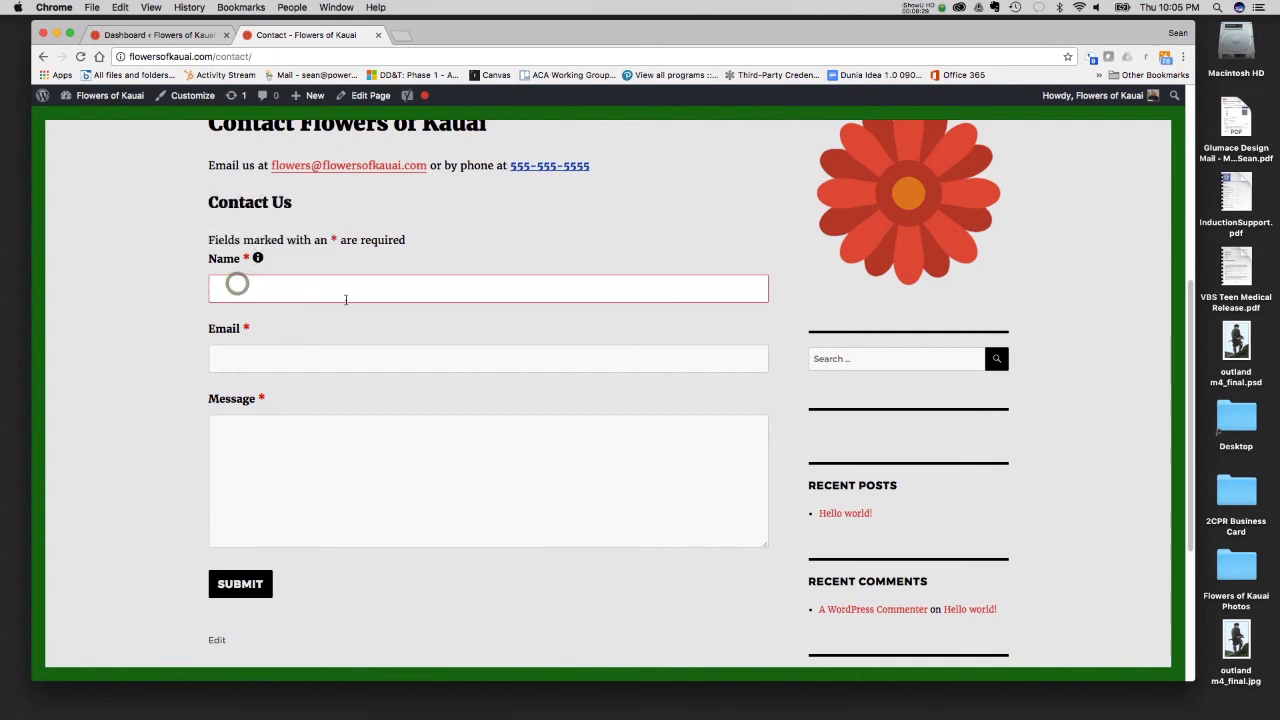
key(Tab)
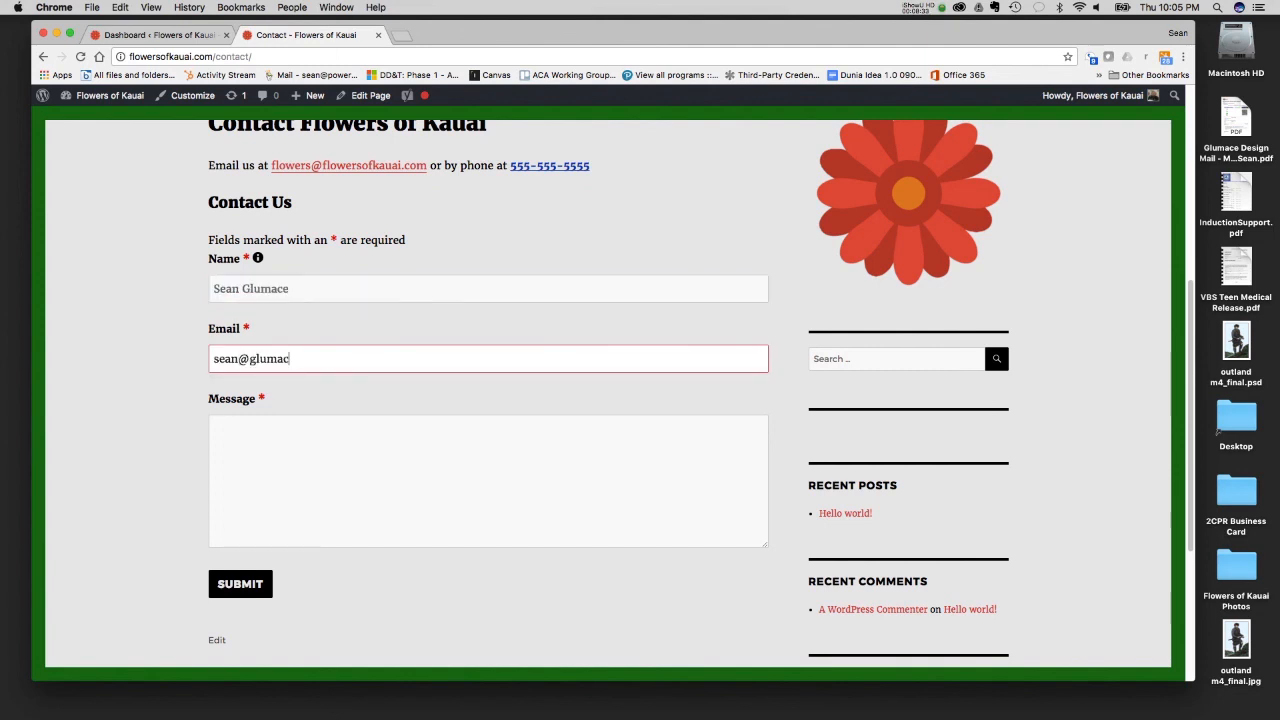
- Enter "Great flower site!" as the form's message and submit the form
key(Tab)
text(Great fl)
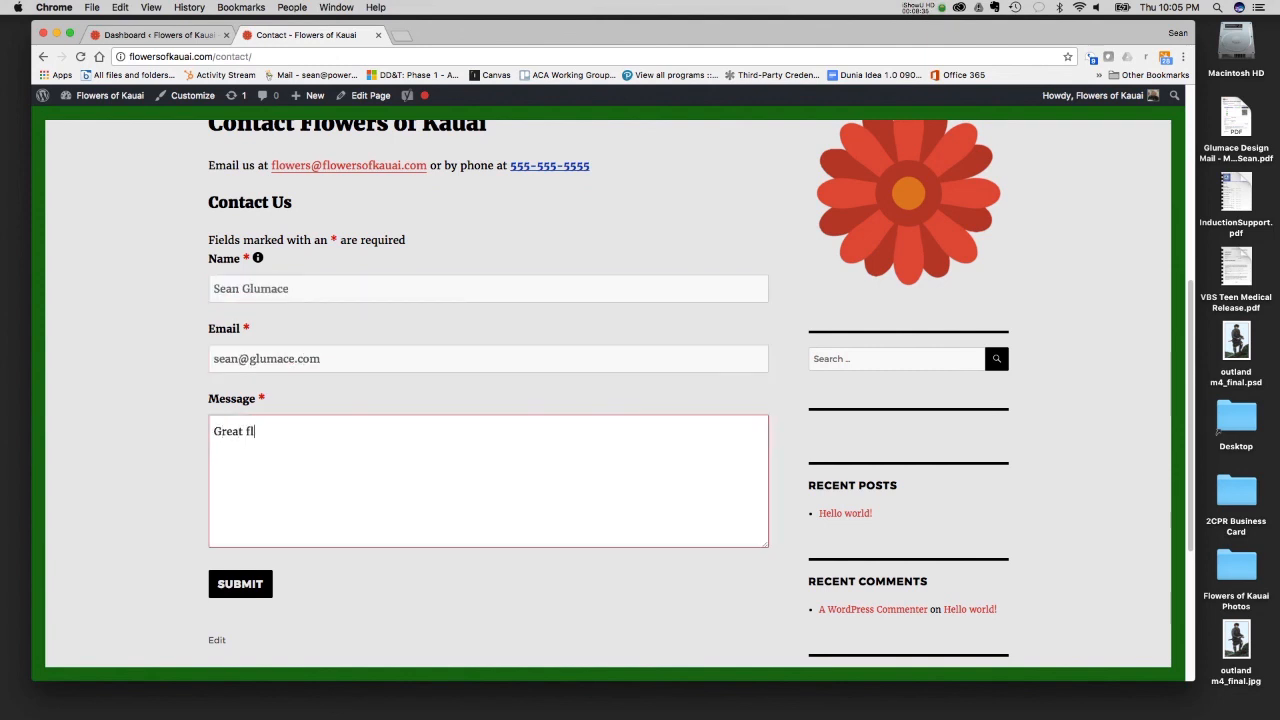
text(ower site!)
click(249, 577)
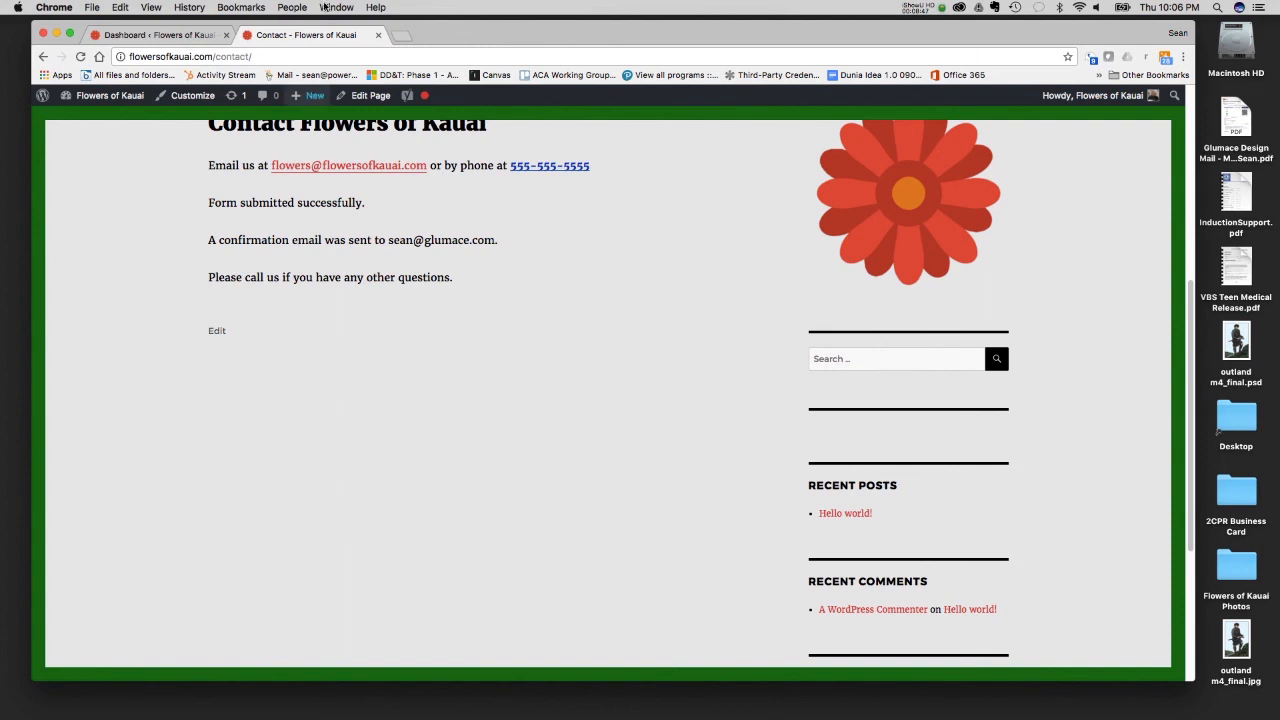
- Open the Gmail inbox in a new browser tab to look for the form's notification e-mails
click(399, 36)
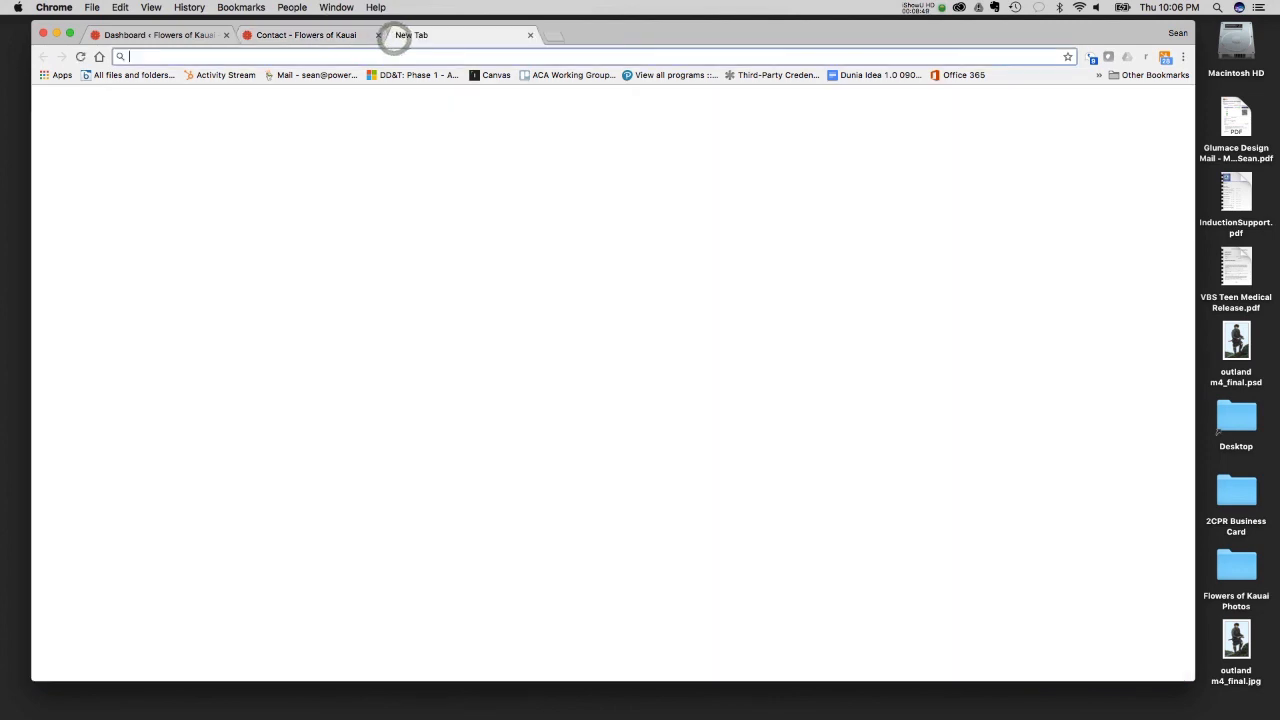
text(gmailc)
key(Return)
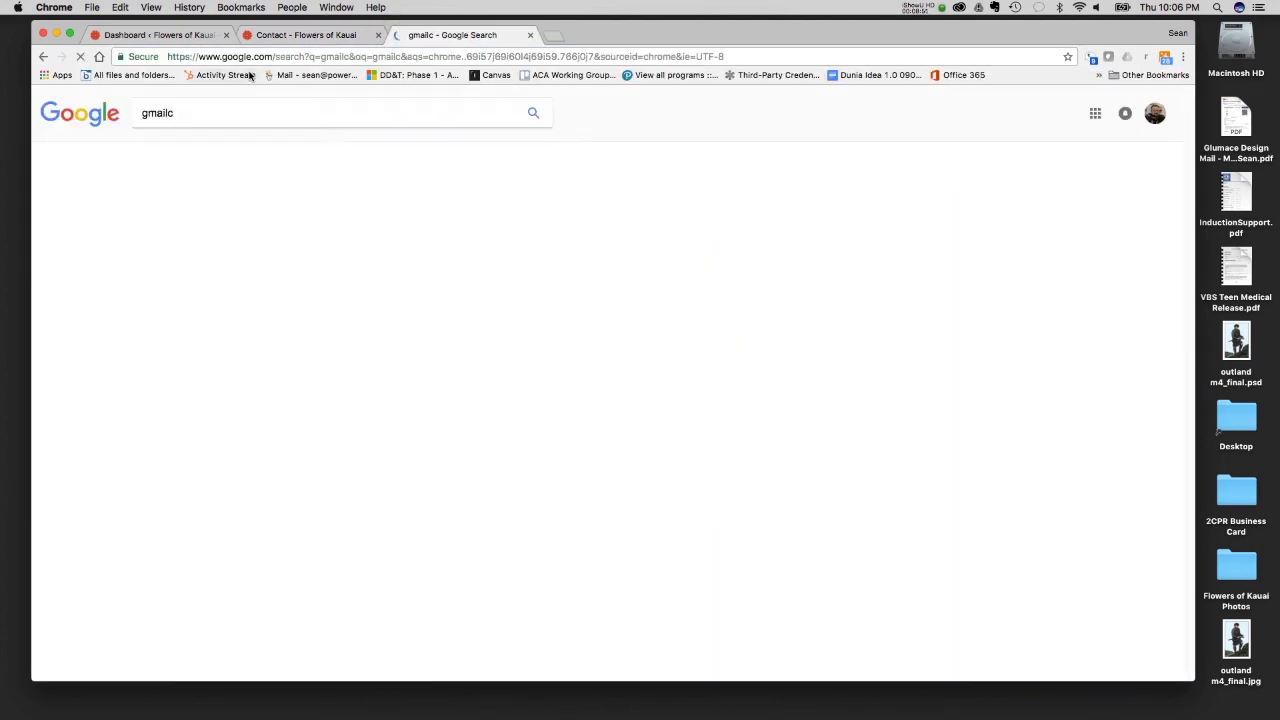
click(238, 56)
text(gmail.com)
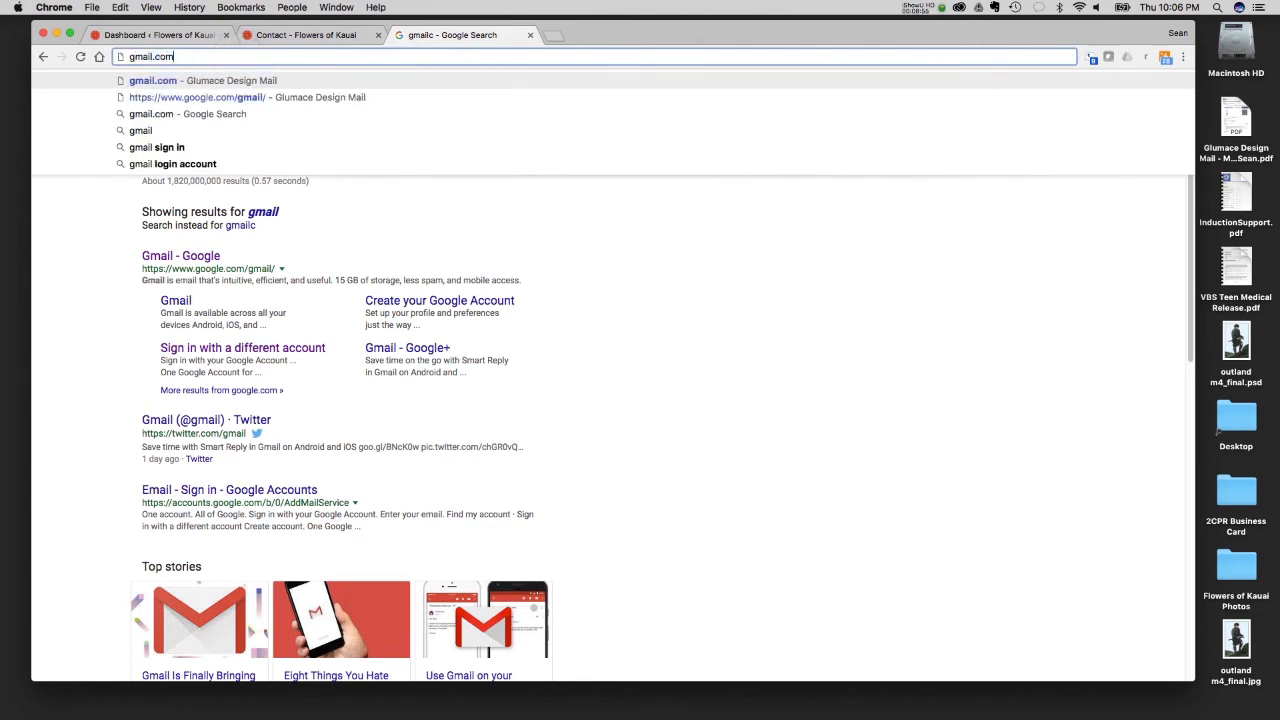
key(Return)
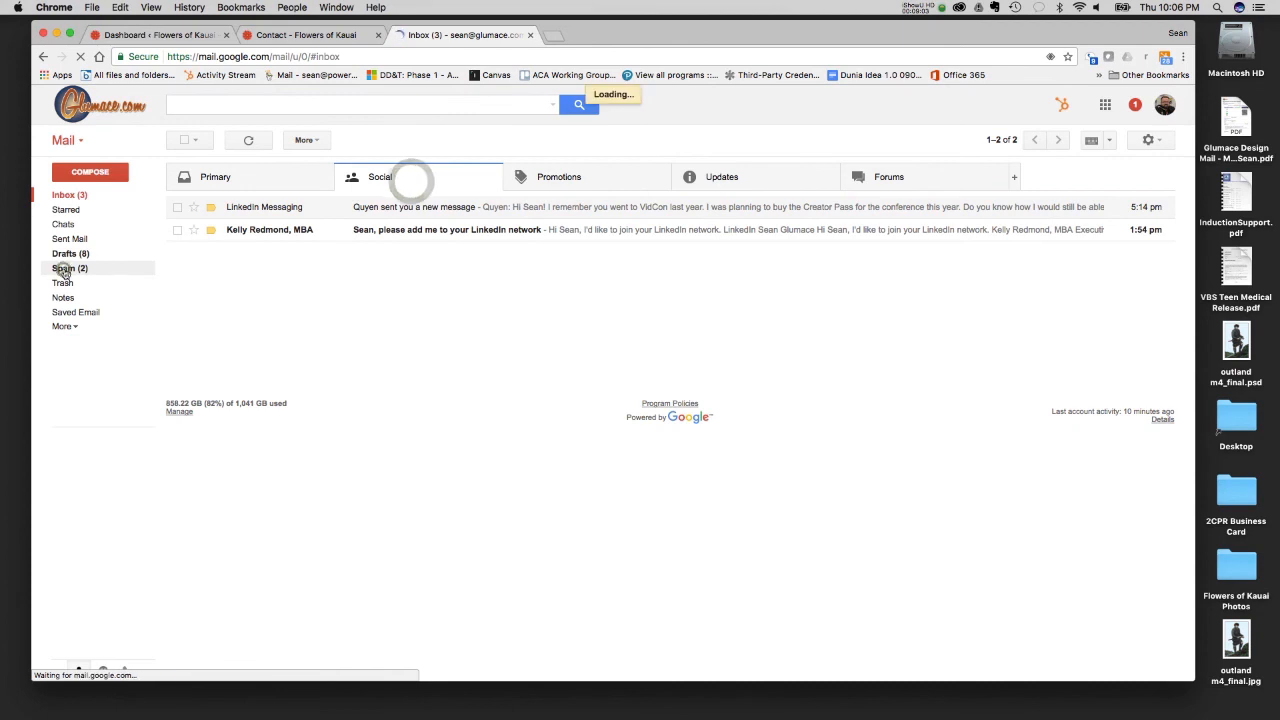
- Read the new message notification and the submission confirmation from Flowers of Kauai in the Spam folder
click(64, 268)
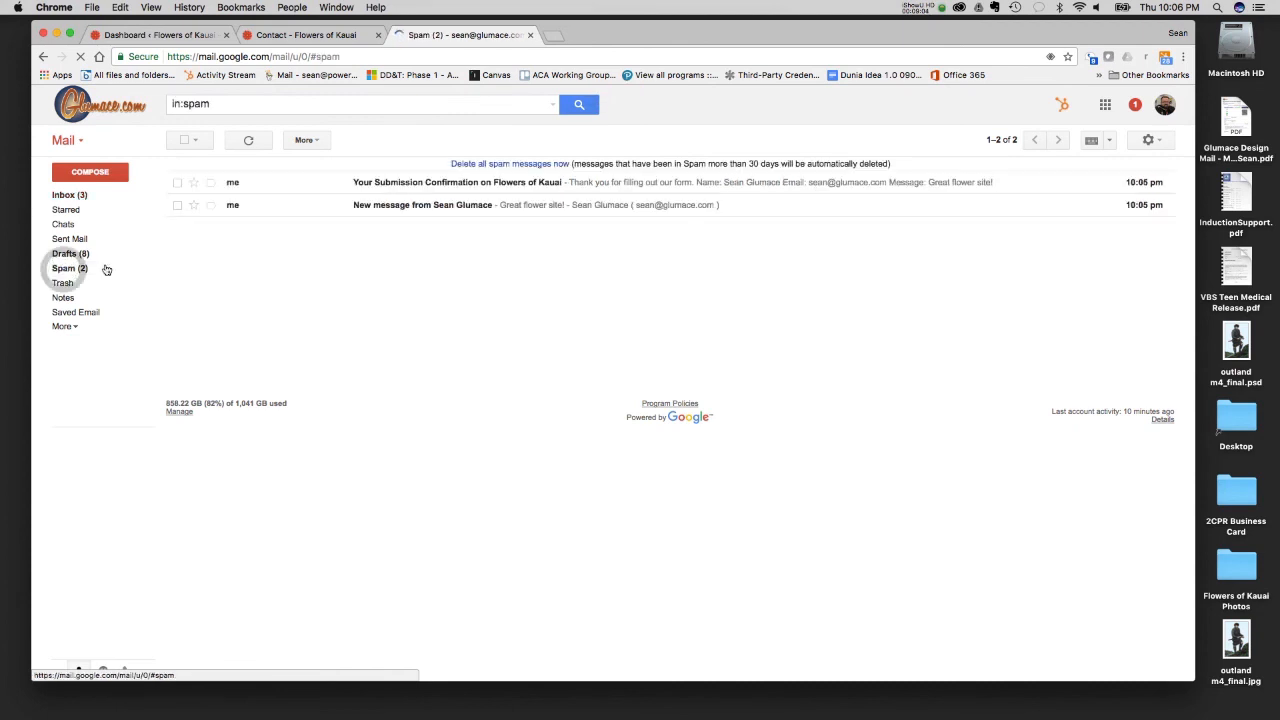
click(423, 210)
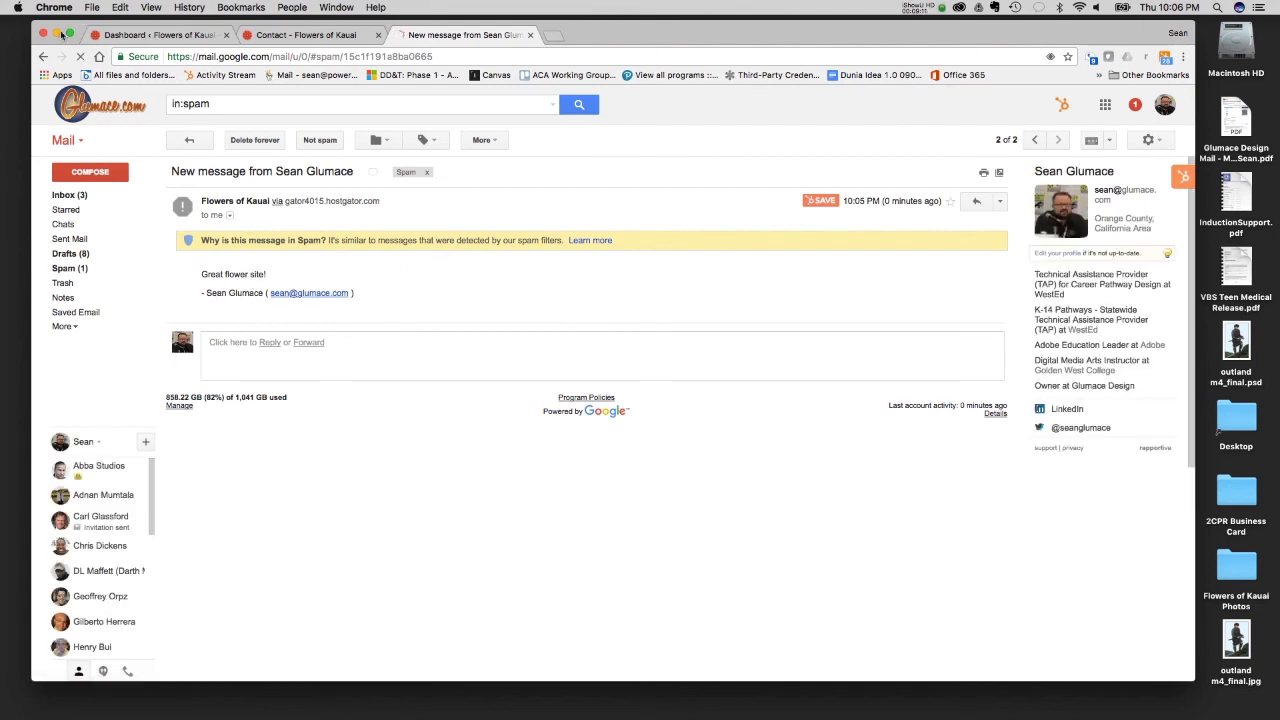
click(41, 56)
click(478, 186)
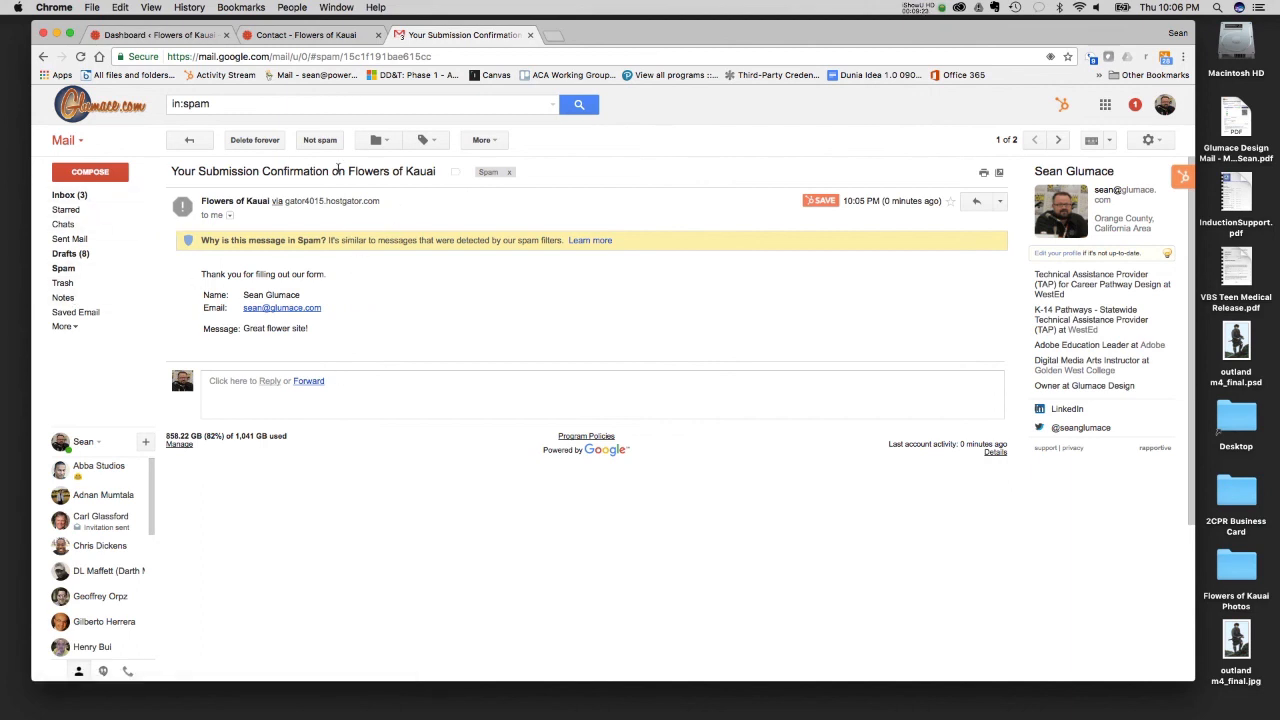
- Permanently delete both form e-mails from the Spam folder and close Gmail
click(260, 145)
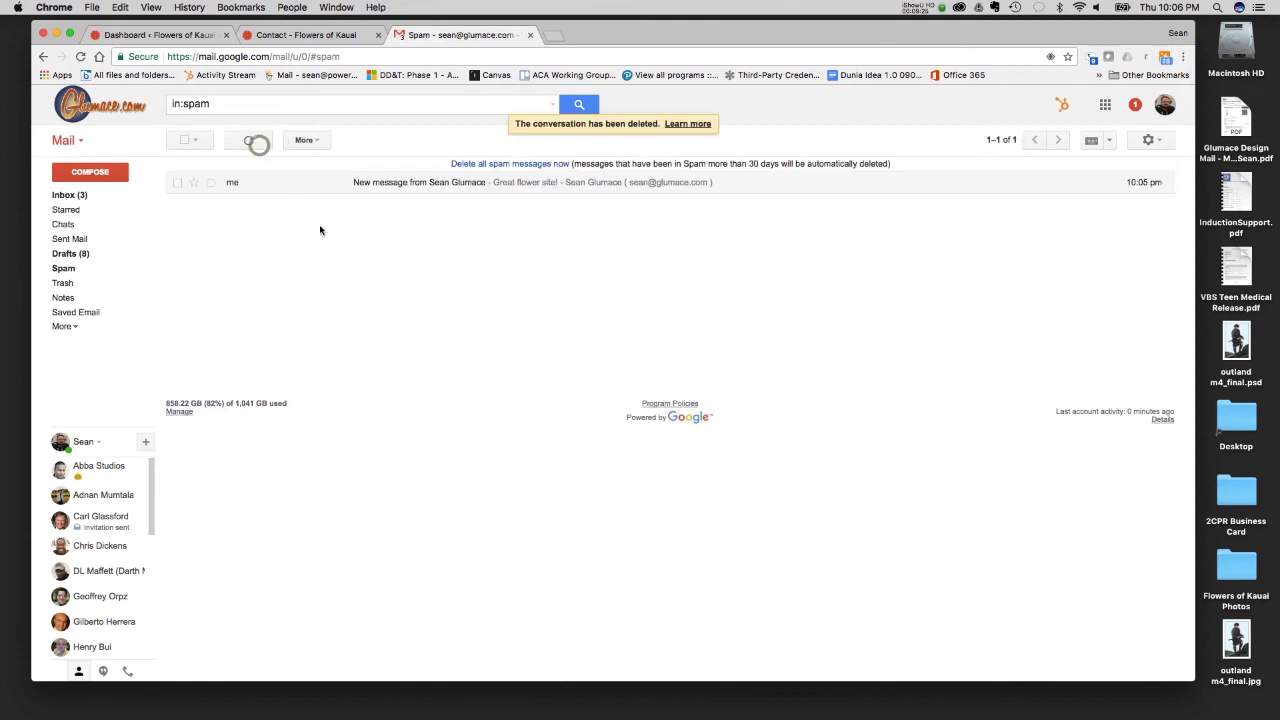
click(174, 182)
click(262, 144)
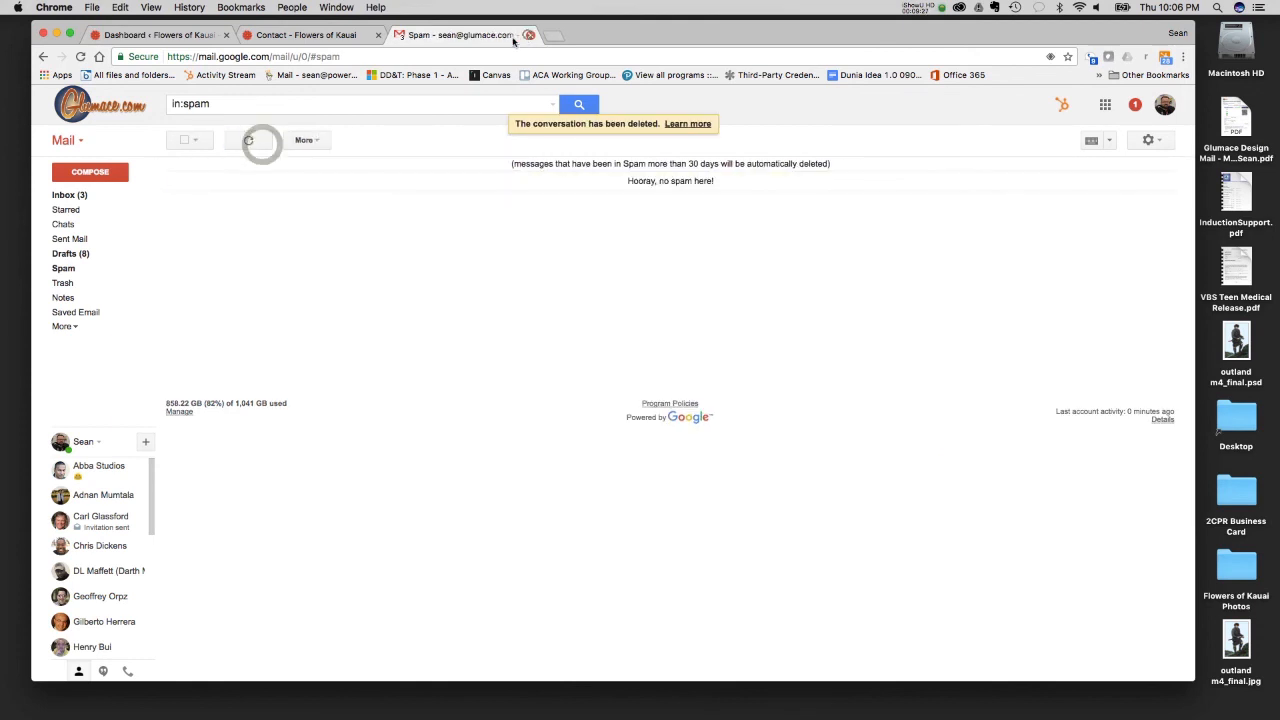
click(530, 35)
- Display the submissions of the Contact Us form in the Ninja Forms admin
click(178, 36)
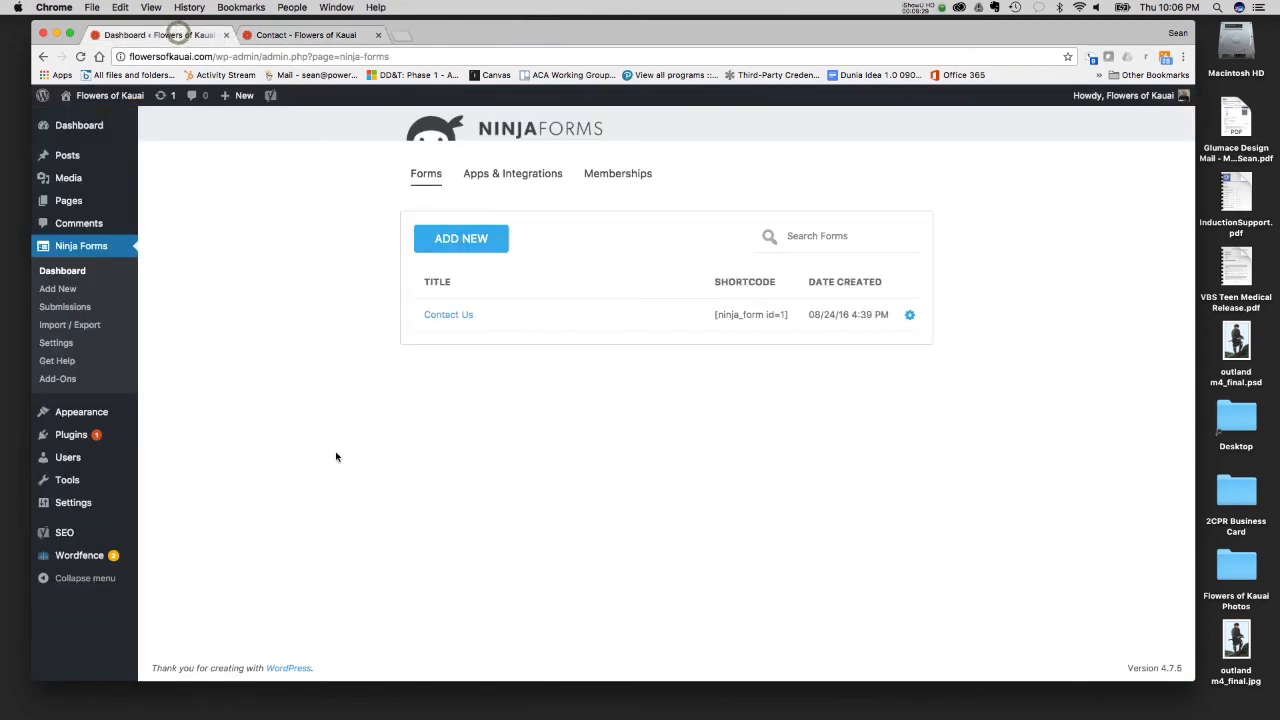
click(78, 312)
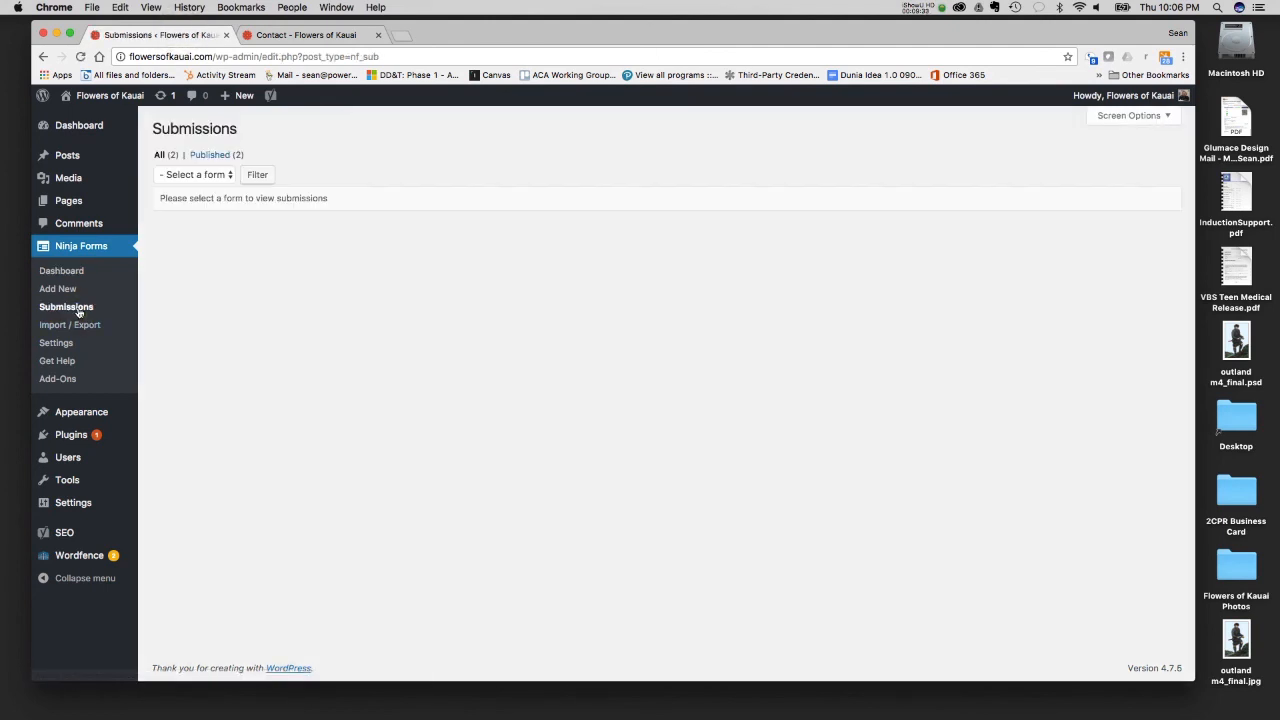
click(216, 176)
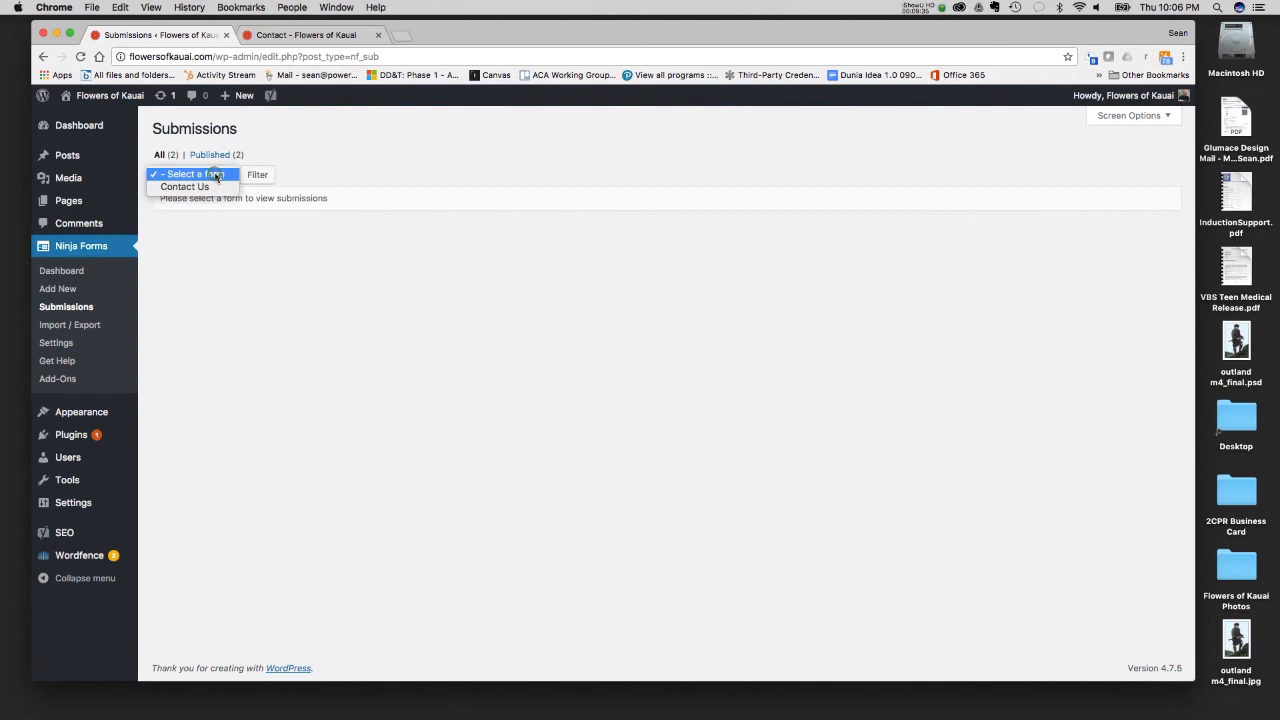
click(209, 185)
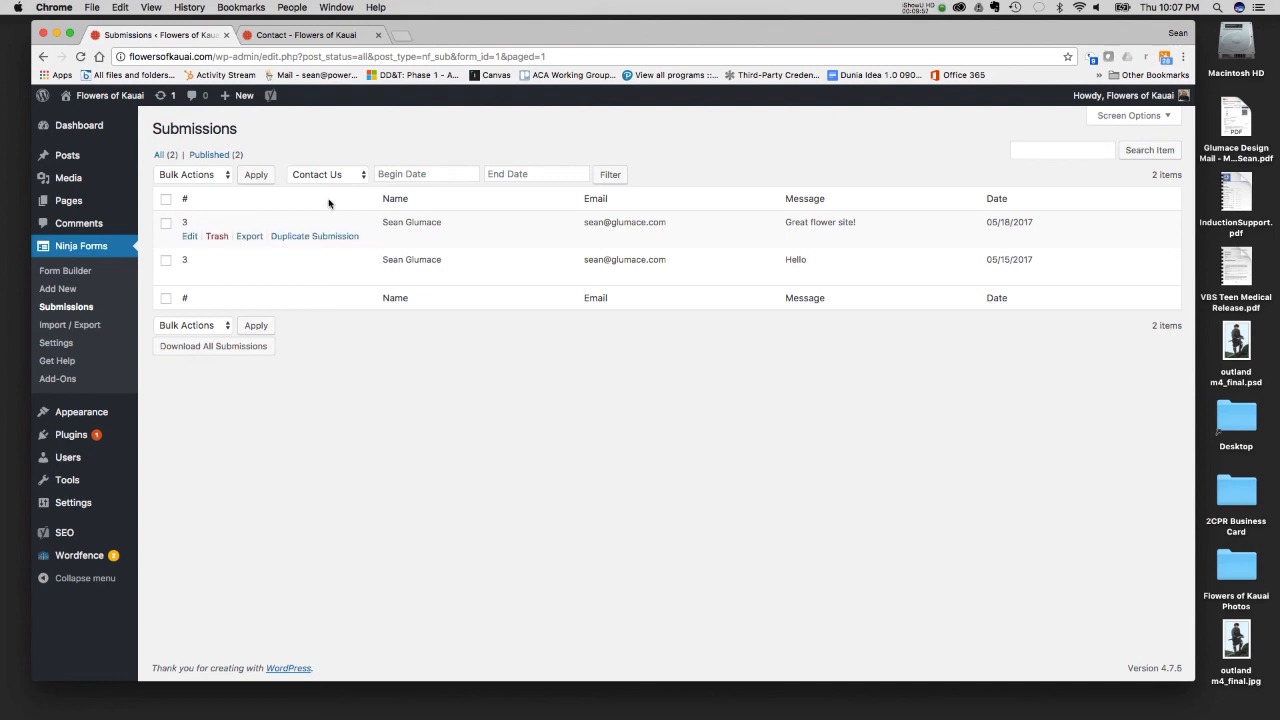
- Reload the live Contact page and look over the page with its emptied Contact Us form
click(303, 34)
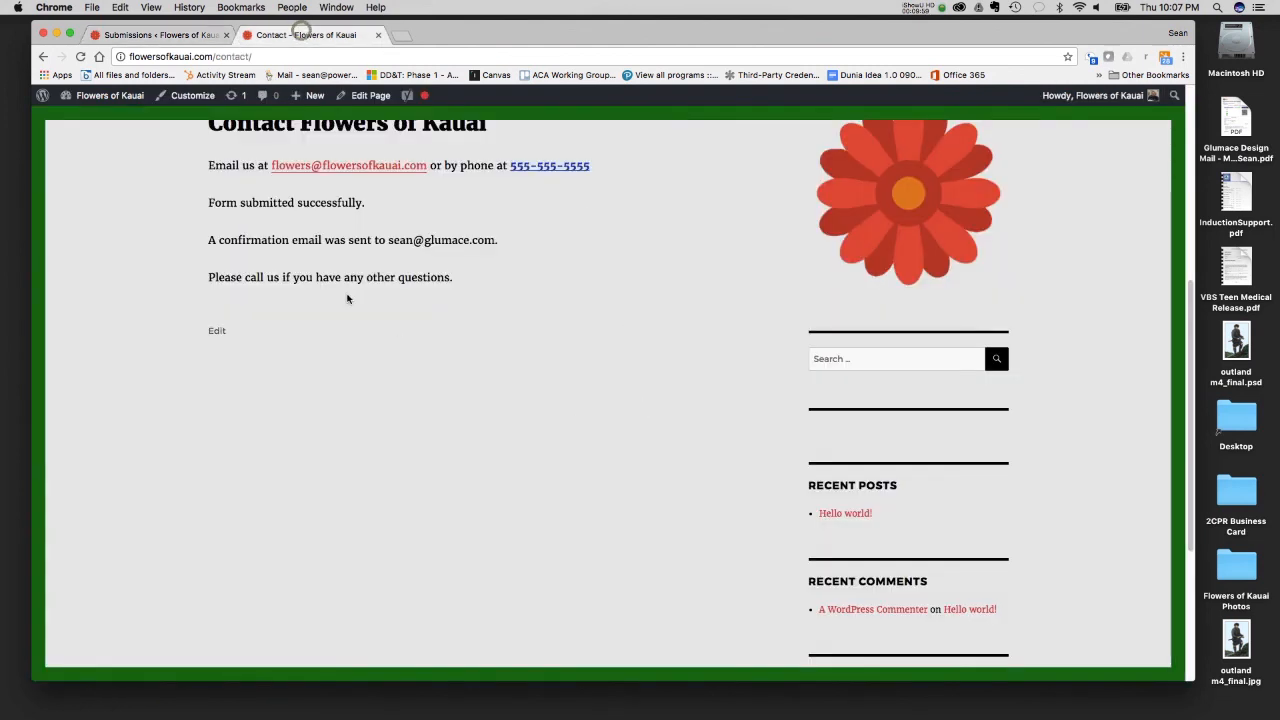
scroll(349, 290, up, 5)
click(81, 57)
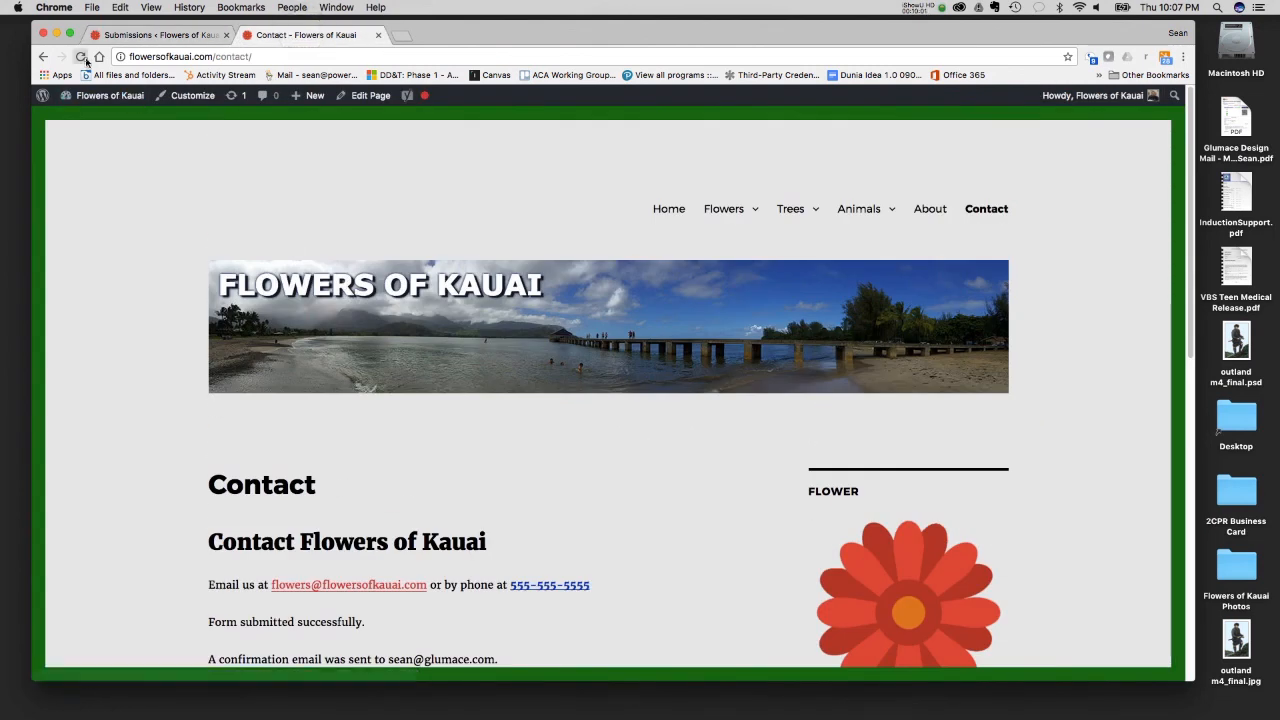
scroll(597, 545, down, 5)
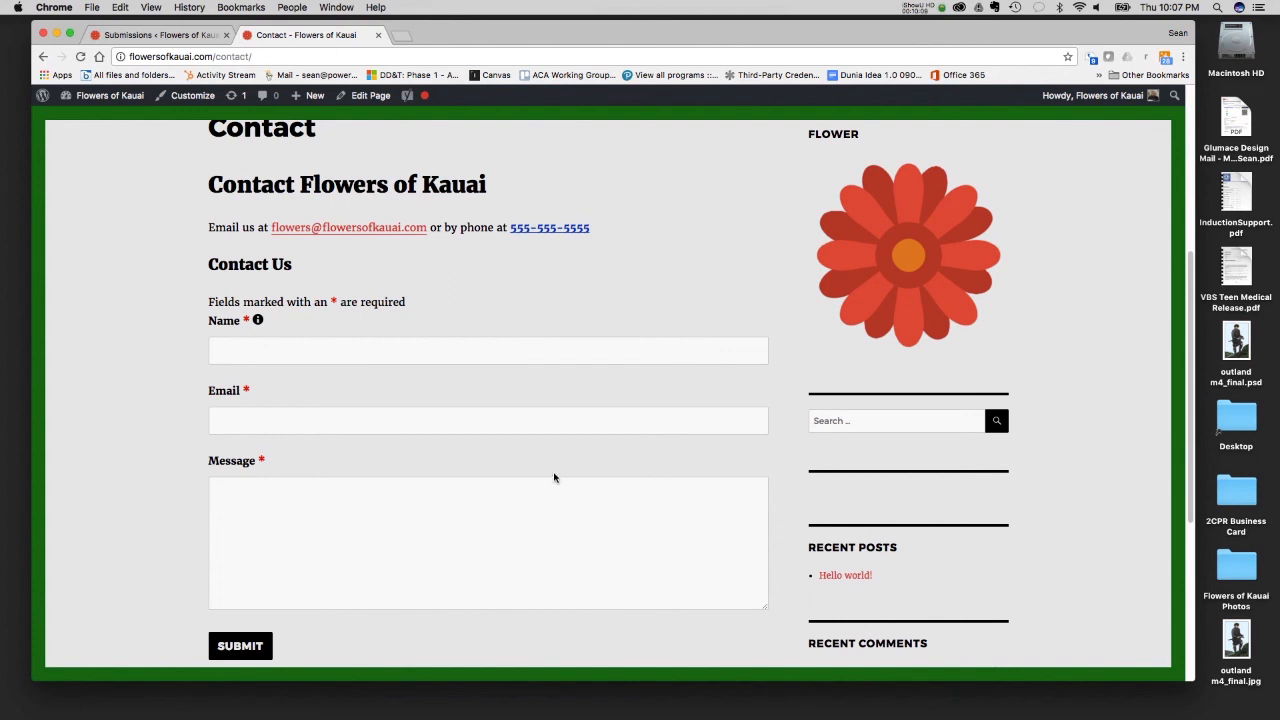
scroll(554, 477, up, 5)
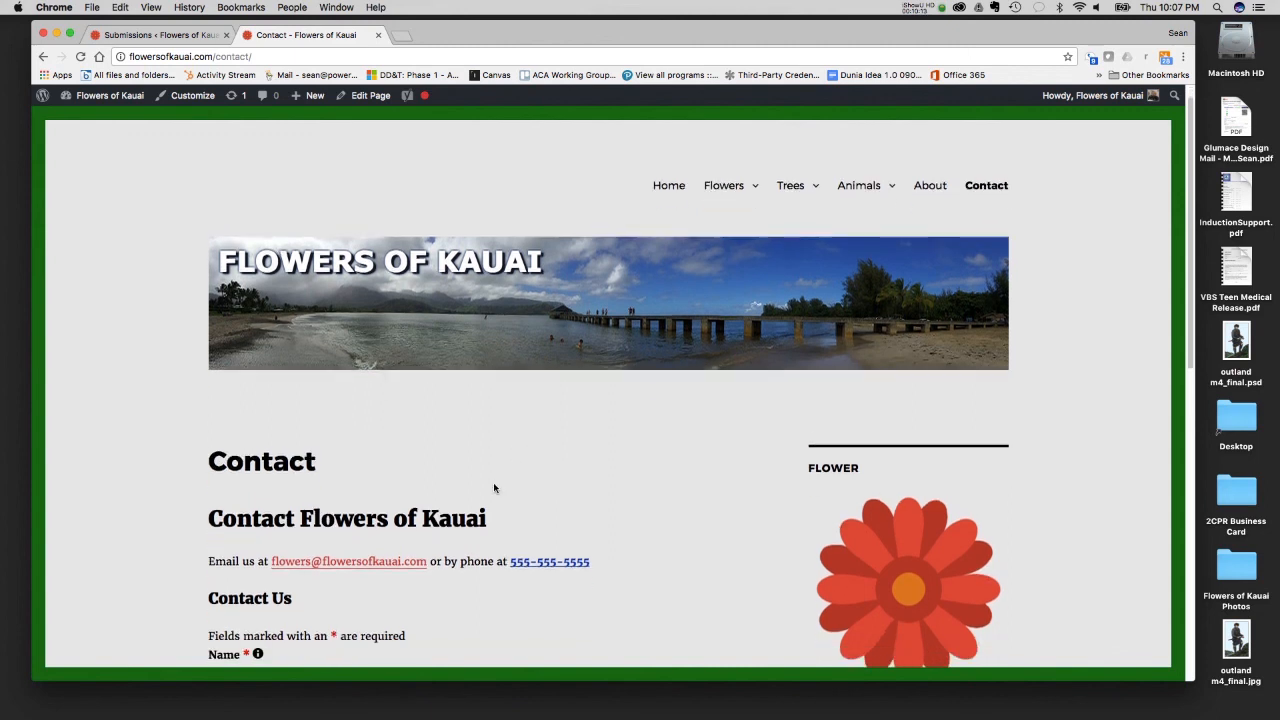
scroll(493, 487, down, 5)
scroll(493, 487, up, 3)
scroll(493, 484, up, 2)
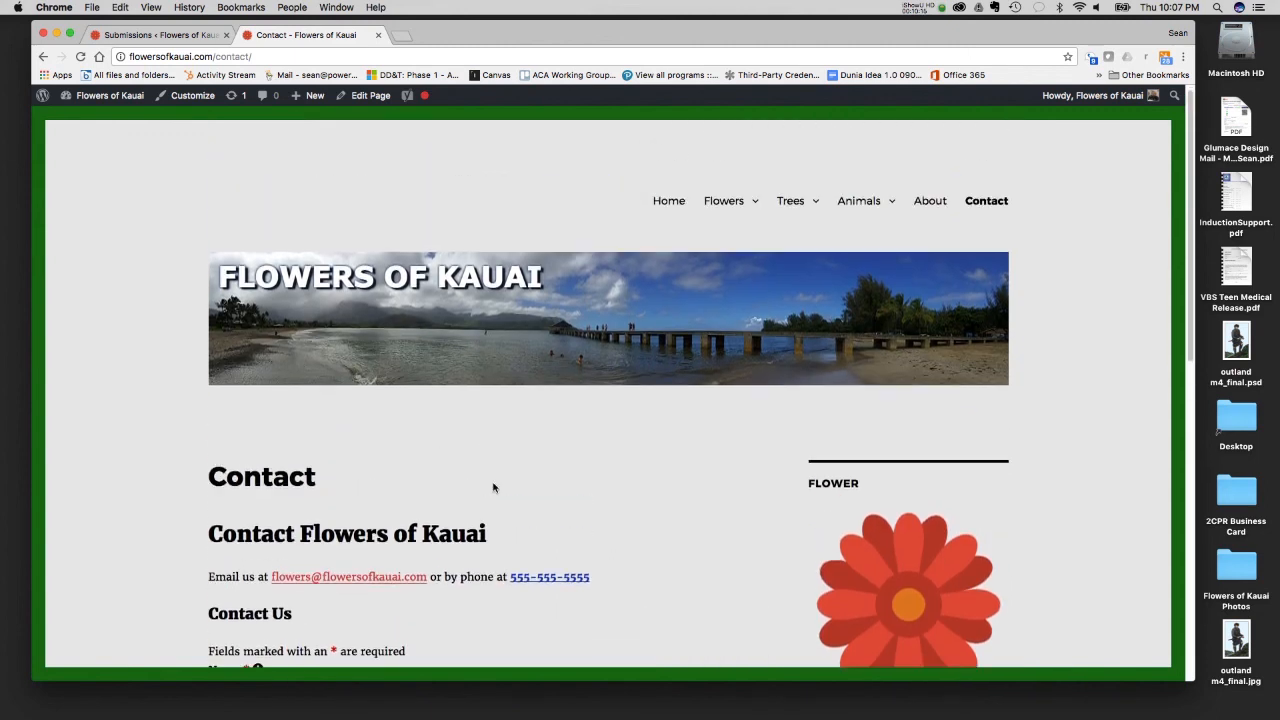
- Open the site's Home page and review its navigation submenus, welcome text, photo gallery and sidebar widgets
click(659, 201)
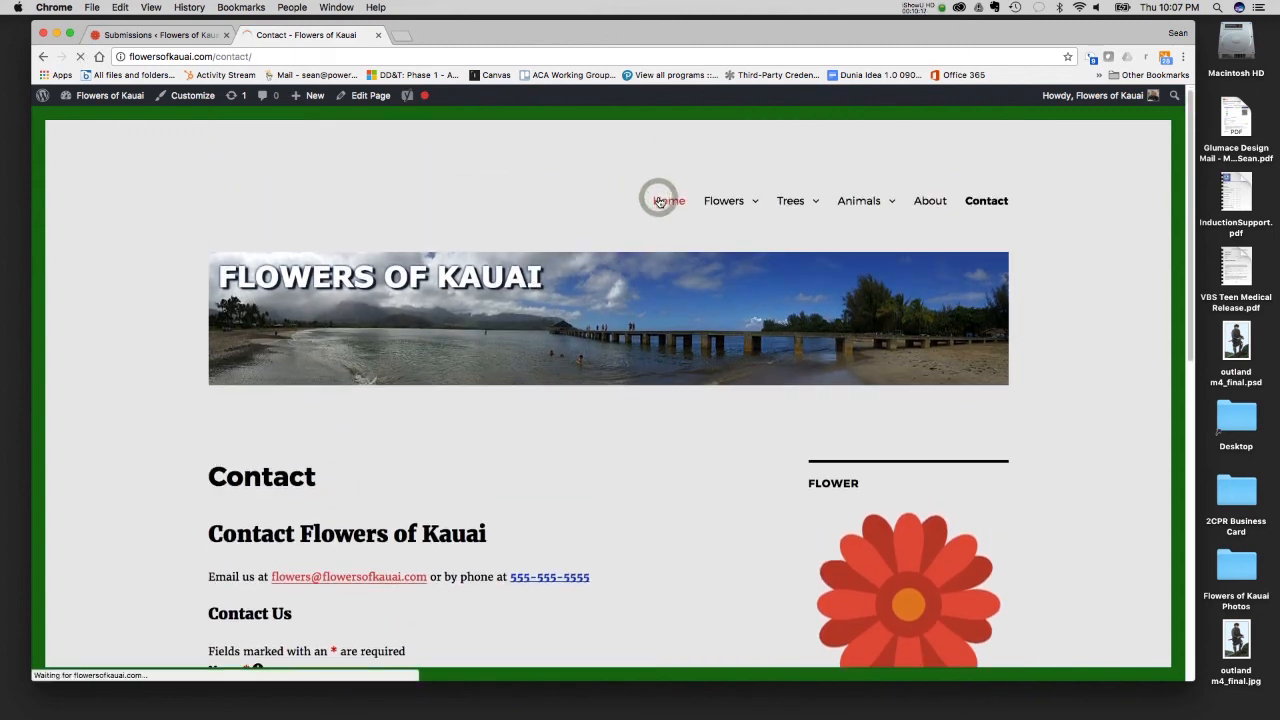
mouse_move(726, 213)
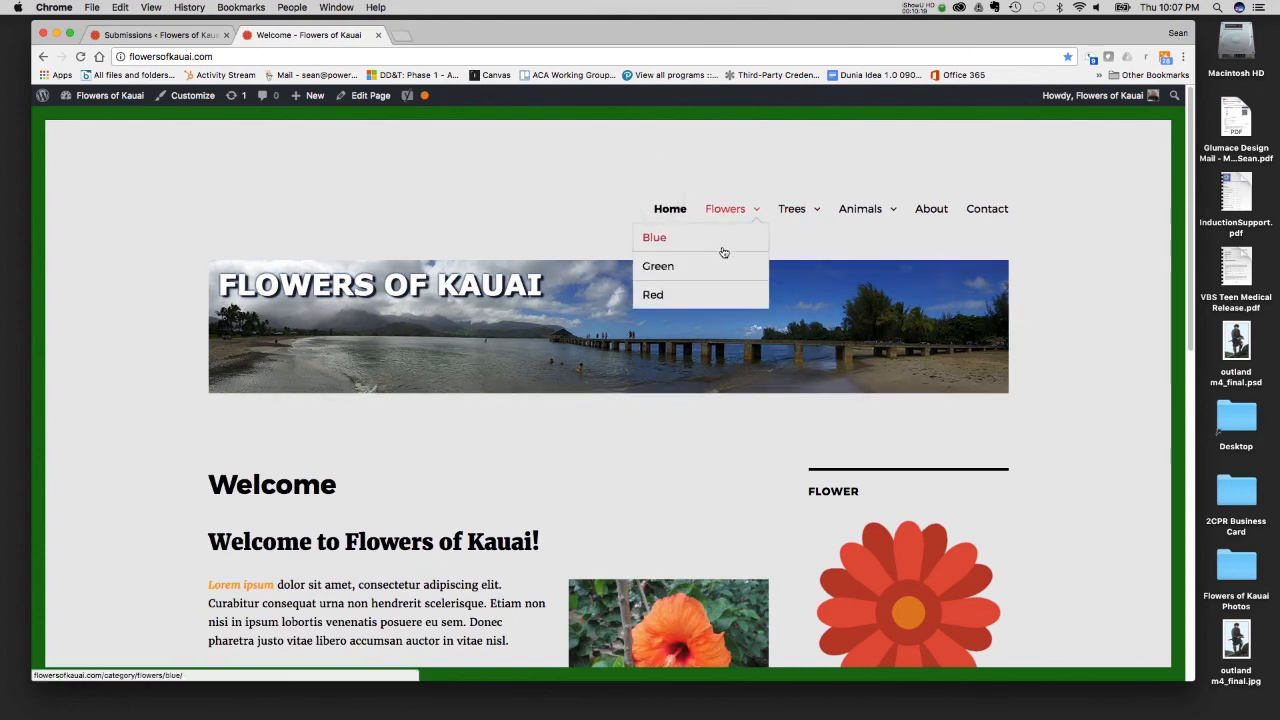
mouse_move(786, 219)
scroll(825, 345, down, 5)
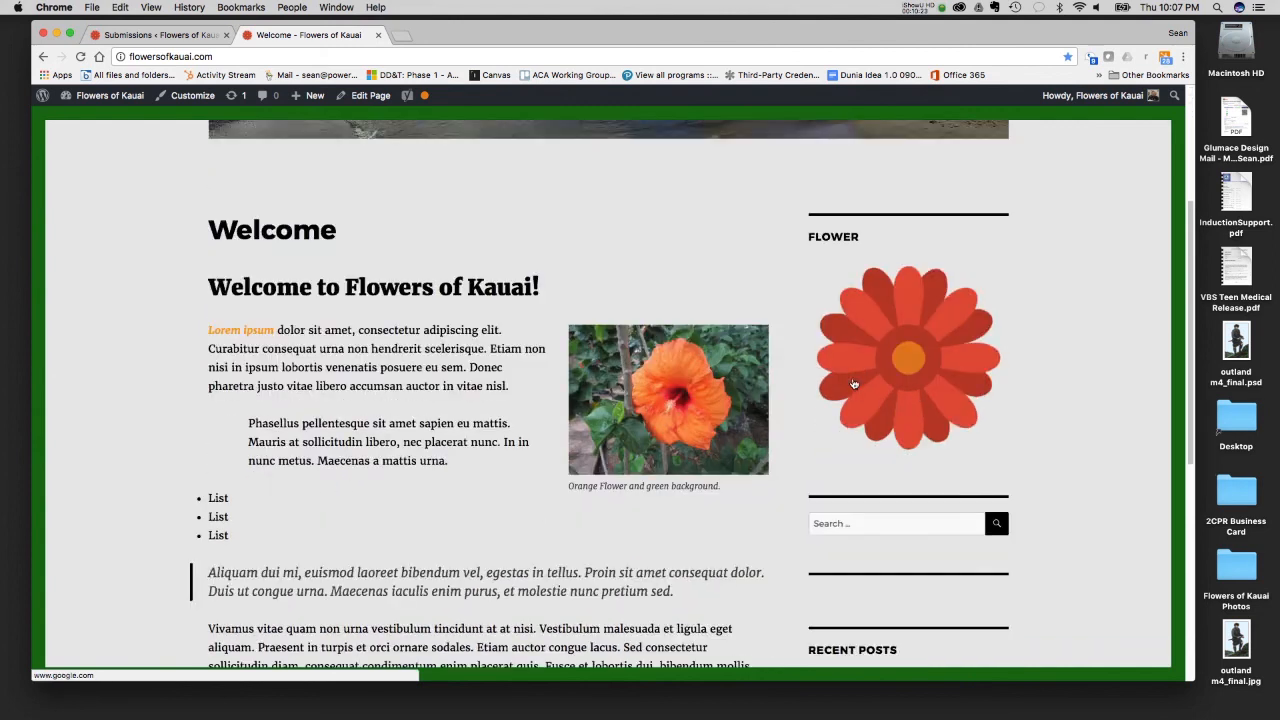
scroll(825, 345, up, 3)
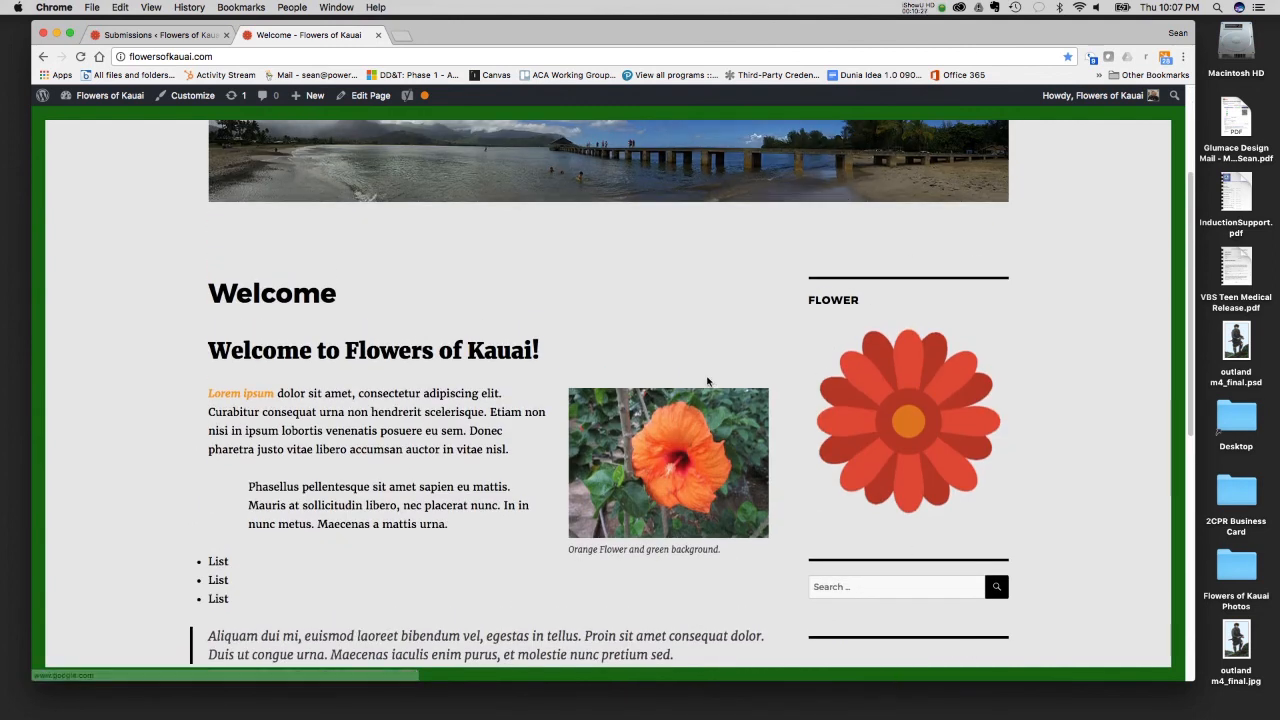
scroll(707, 381, up, 1)
scroll(707, 381, up, 2)
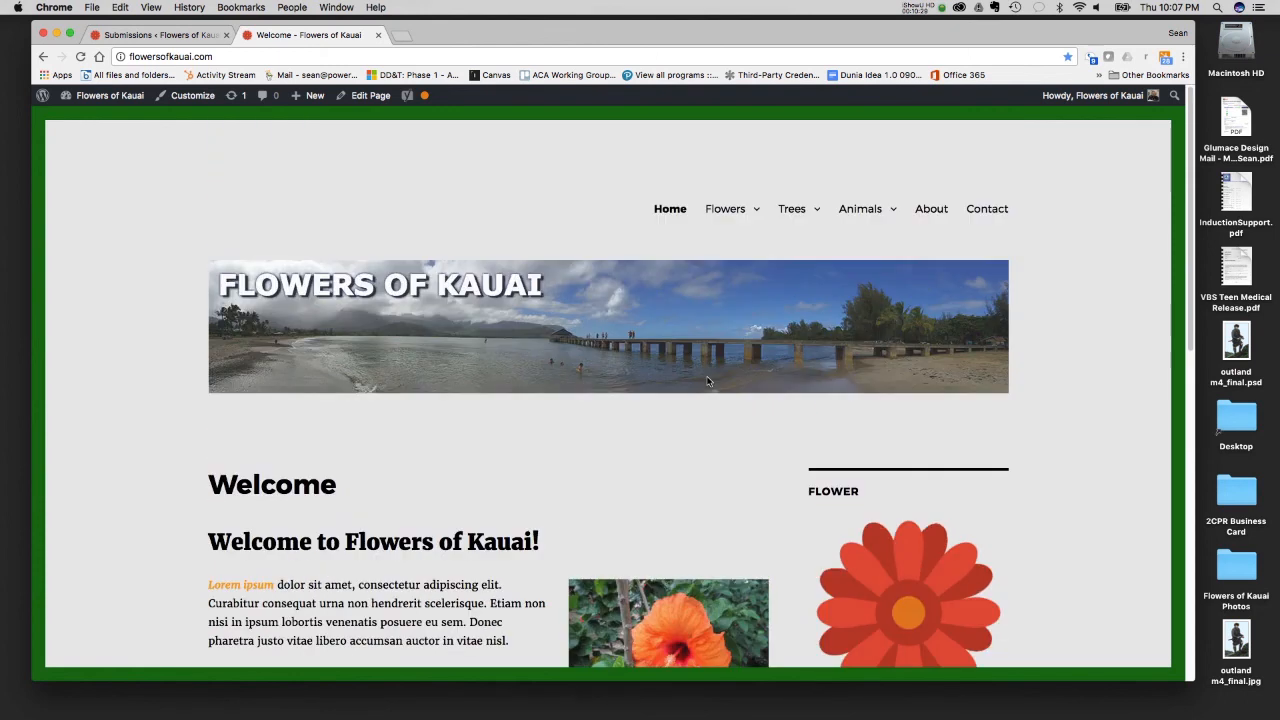
scroll(1043, 424, down, 3)
scroll(1043, 424, down, 10)
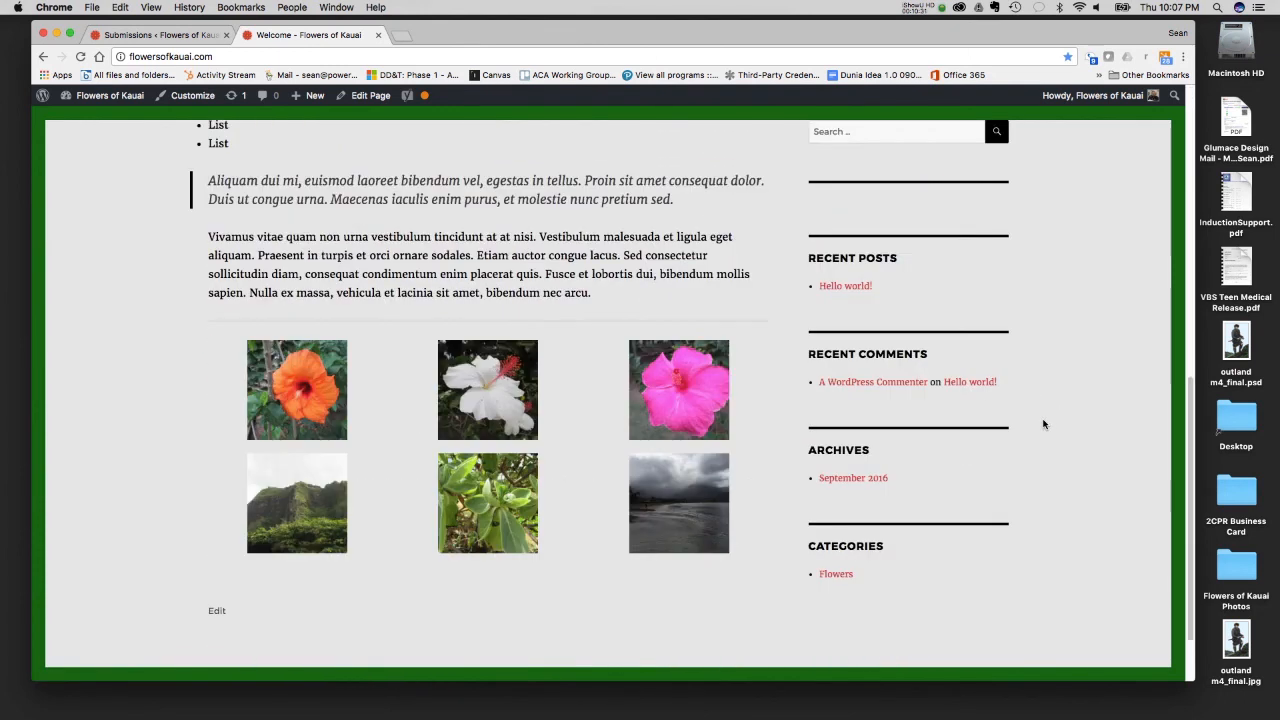
scroll(1043, 424, up, 10)
scroll(1043, 424, up, 1)
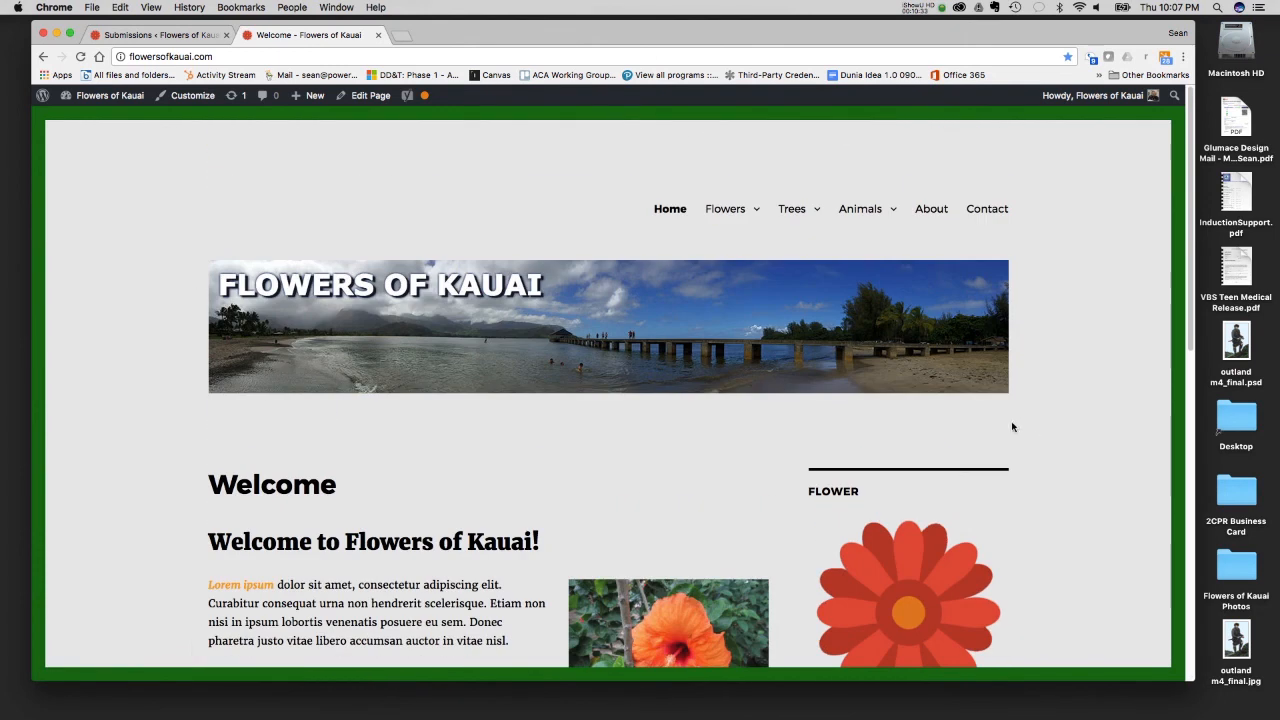